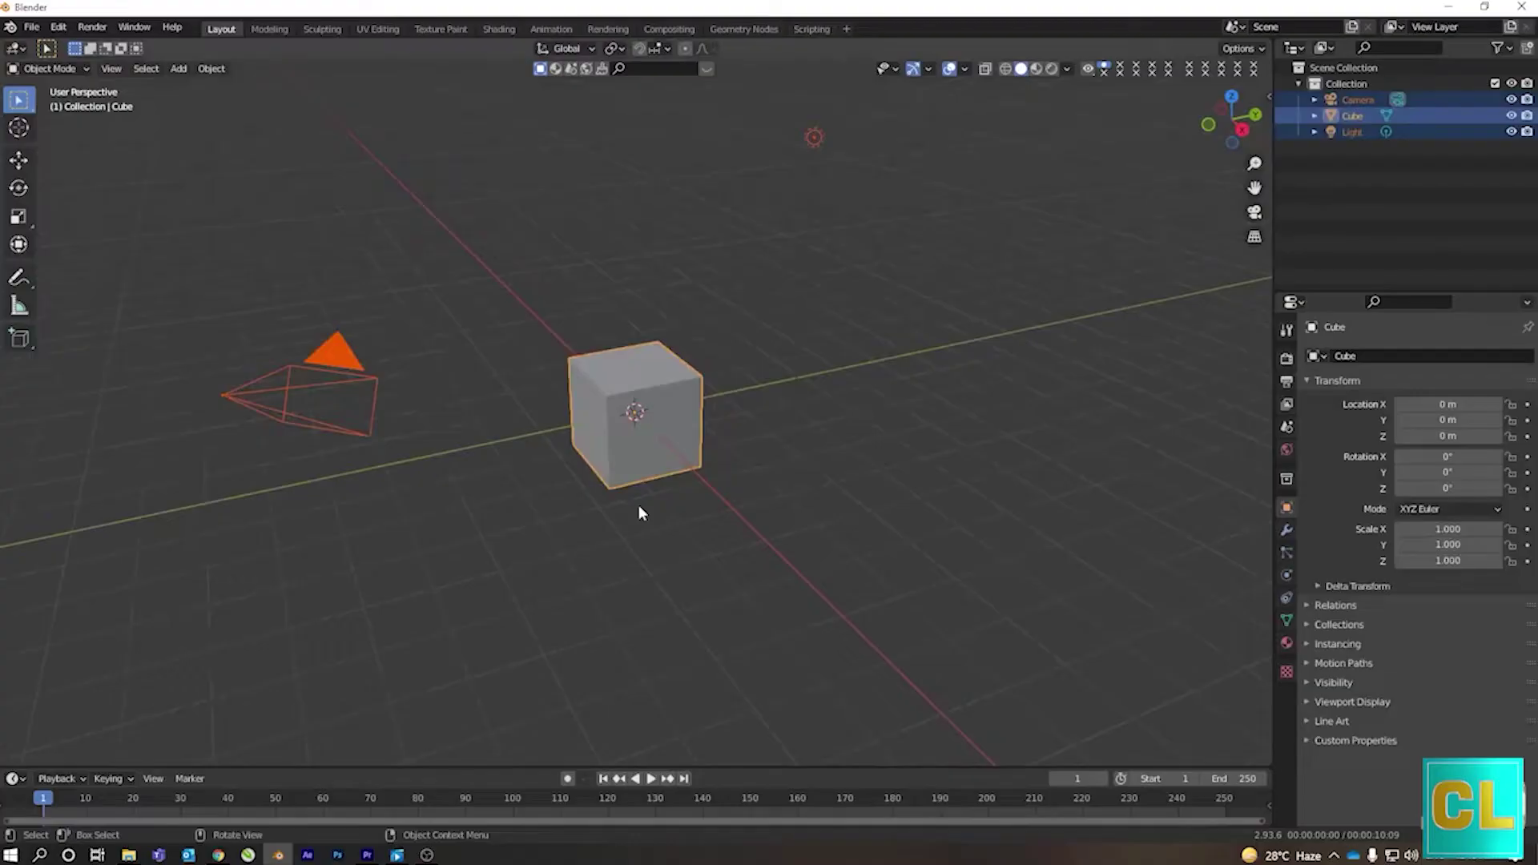
# - Clear the default scene, switch to top view and add a mesh circle
pyautogui.press('Delete')
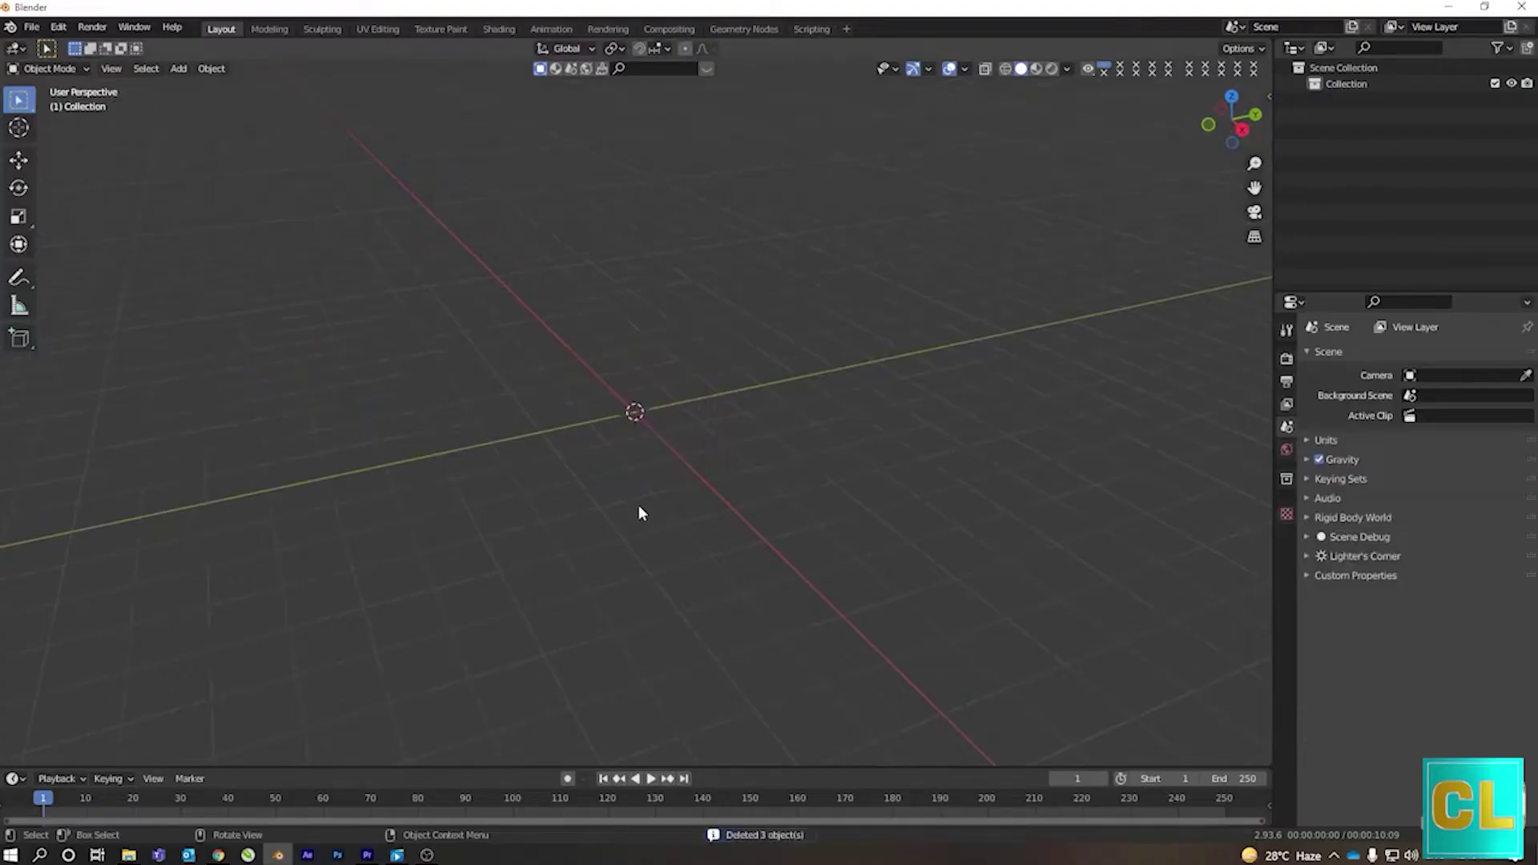
pyautogui.press('KP_7')
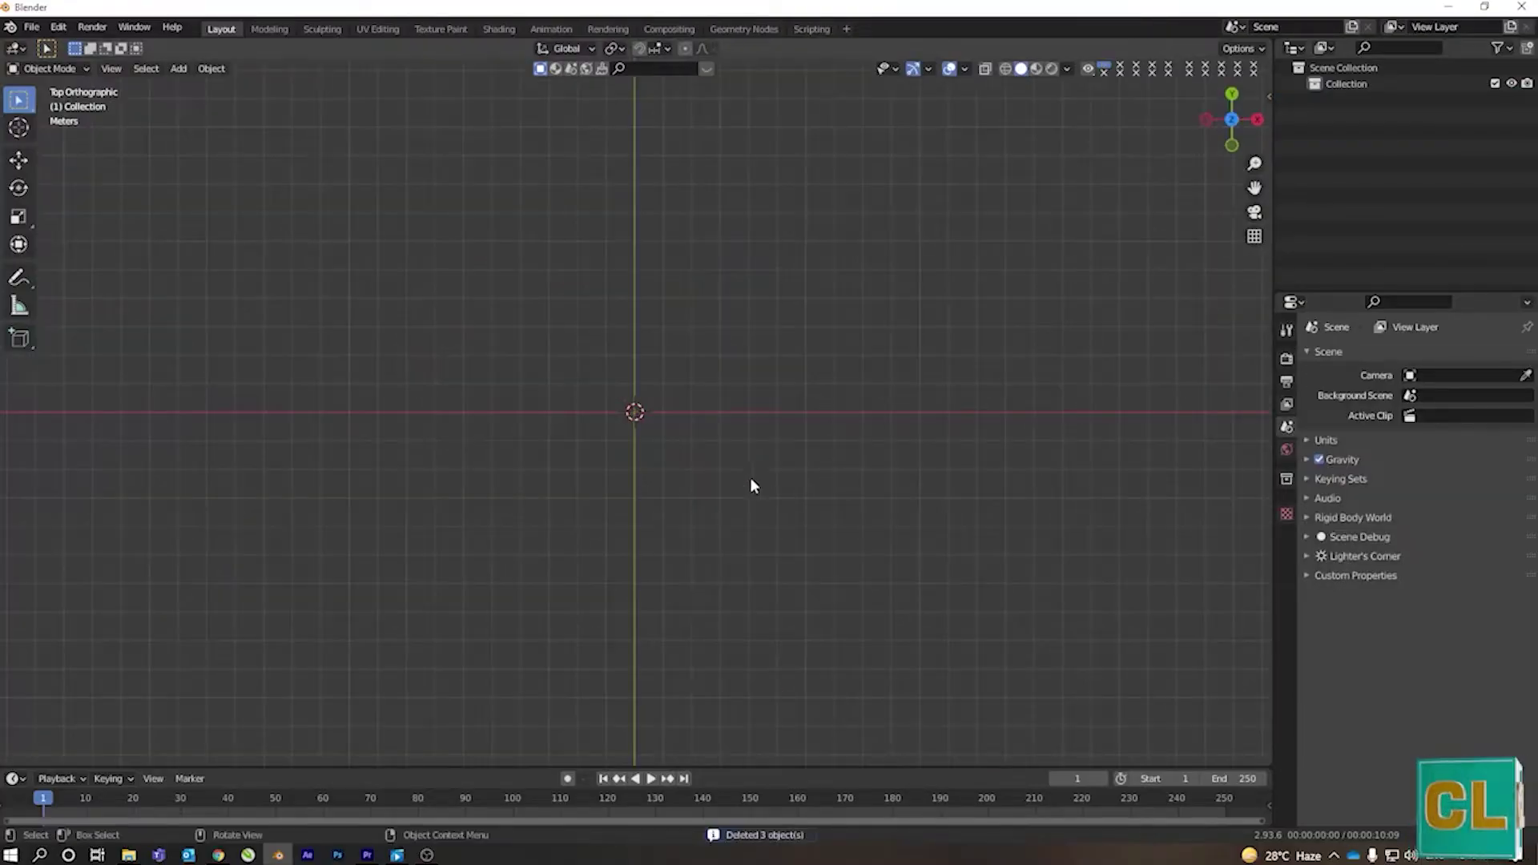
pyautogui.hotkey('shift', 'a')
pyautogui.click(833, 92)
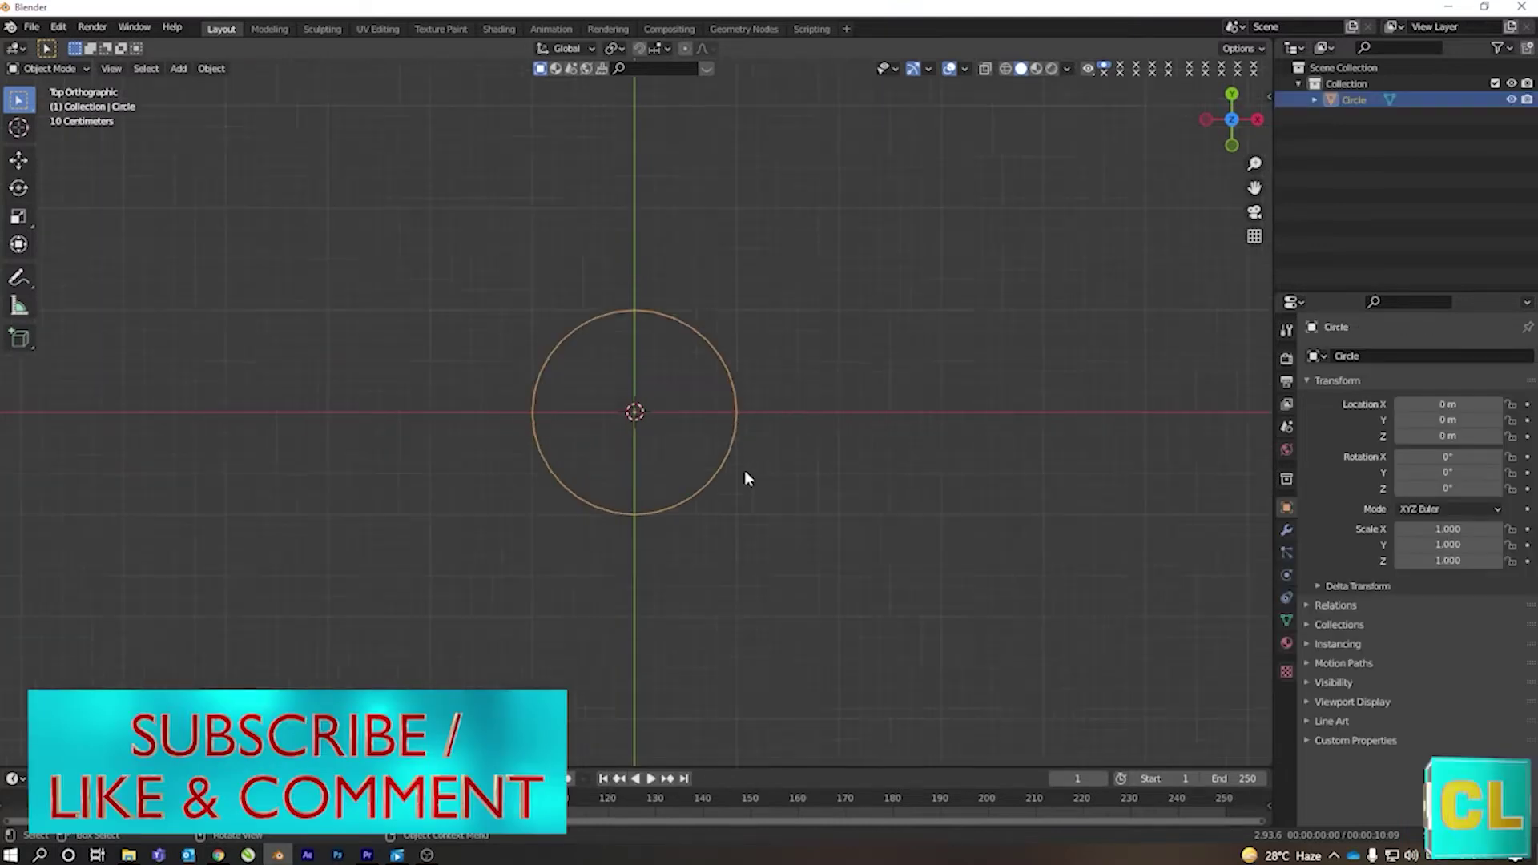
# - Extrude the circle's edge loop and scale it inward into a ring
pyautogui.press('Tab')
pyautogui.scroll(4, 745, 472)
pyautogui.press('e')
pyautogui.press('s')
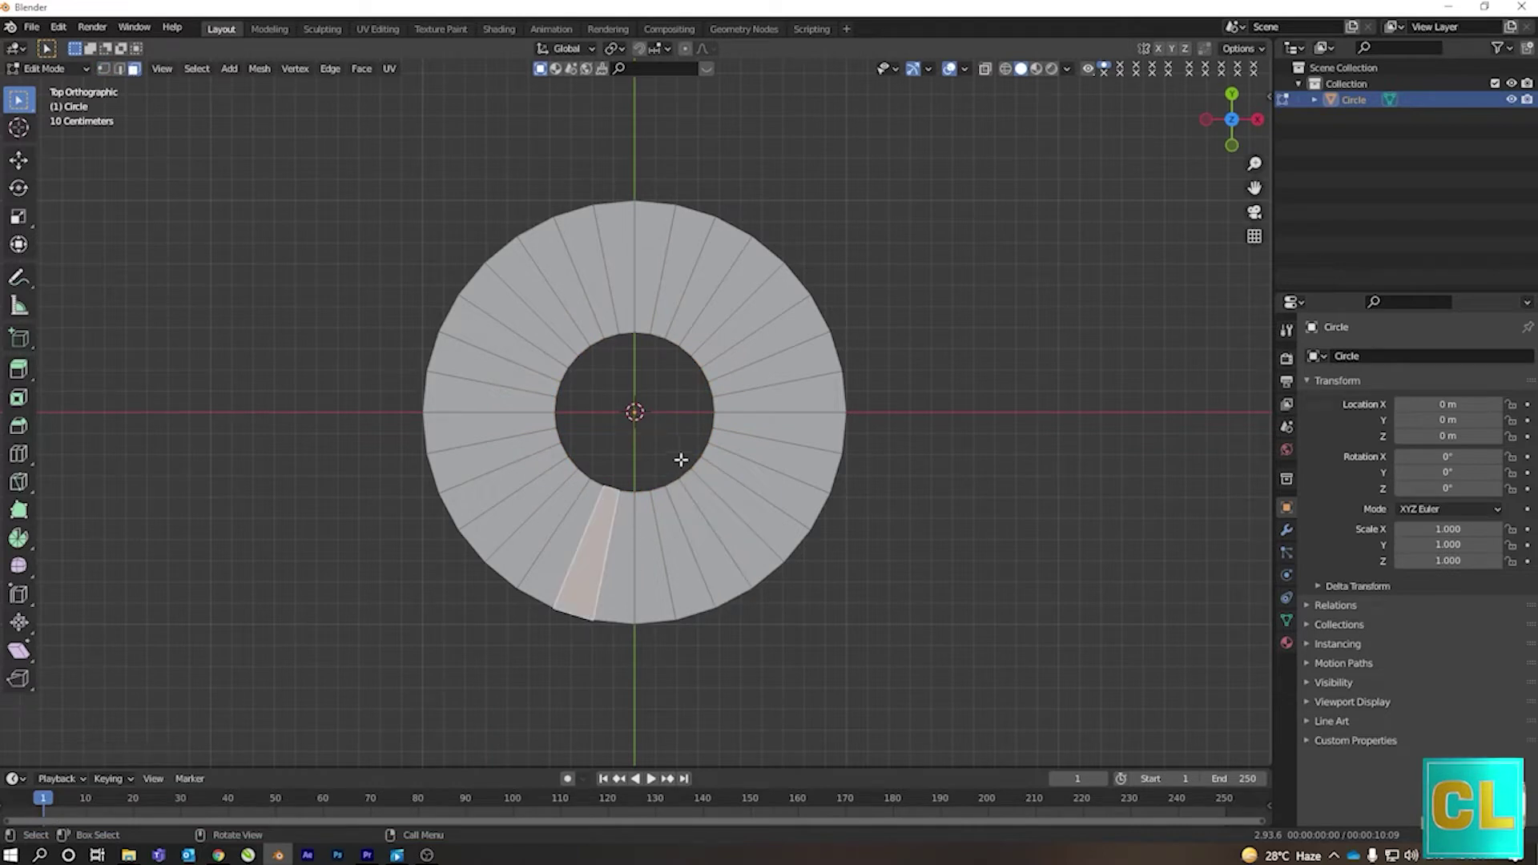
# - Delete every face except one wedge, then add a Plain Axes Empty at the origin
pyautogui.click(197, 68)
pyautogui.click(210, 120)
pyautogui.press('x')
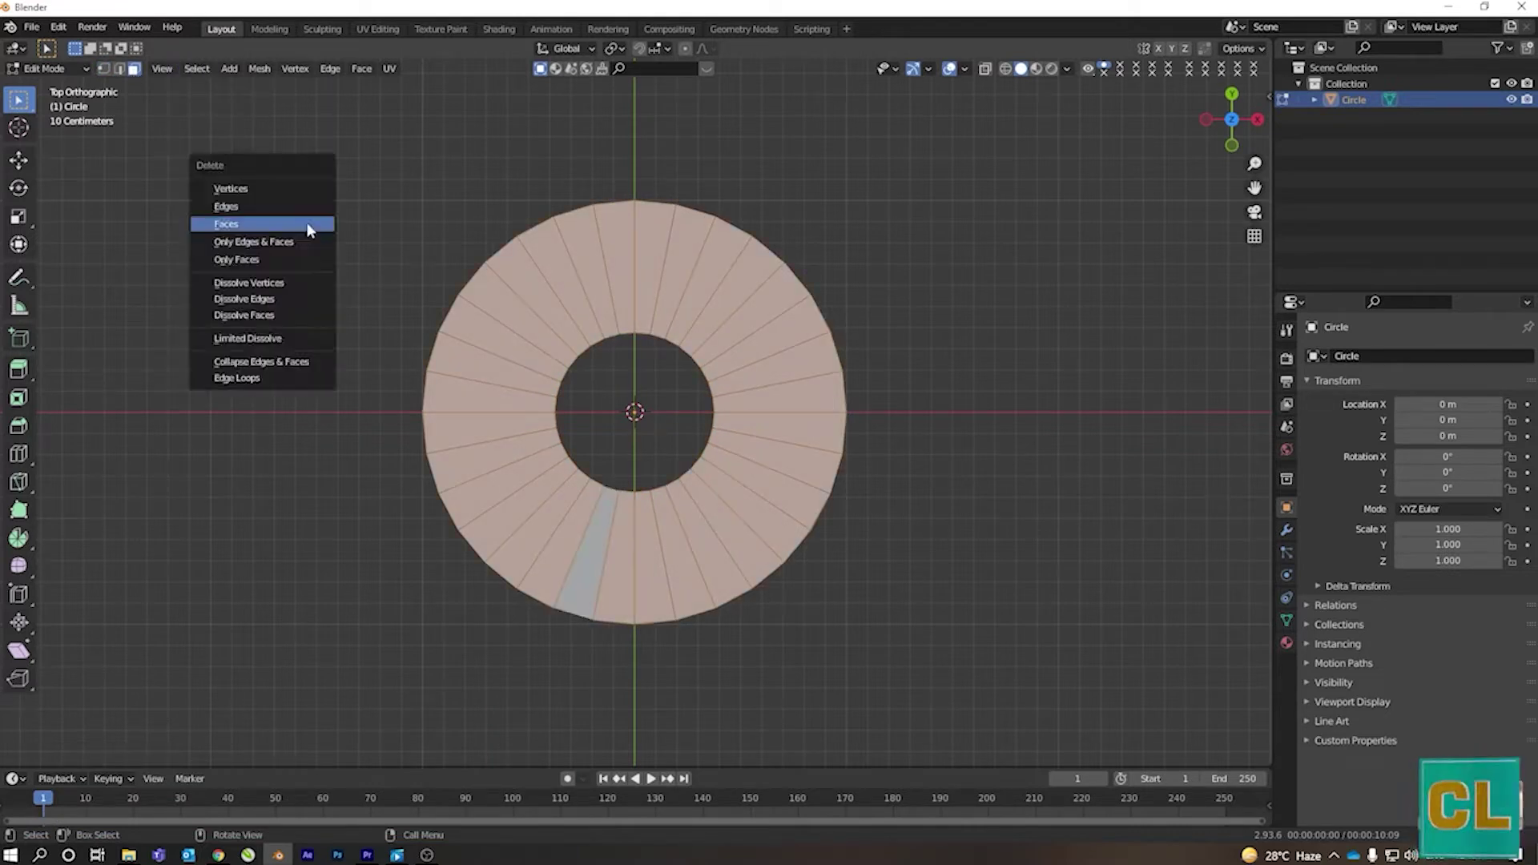
pyautogui.click(265, 223)
pyautogui.press('Tab')
pyautogui.hotkey('shift', 'a')
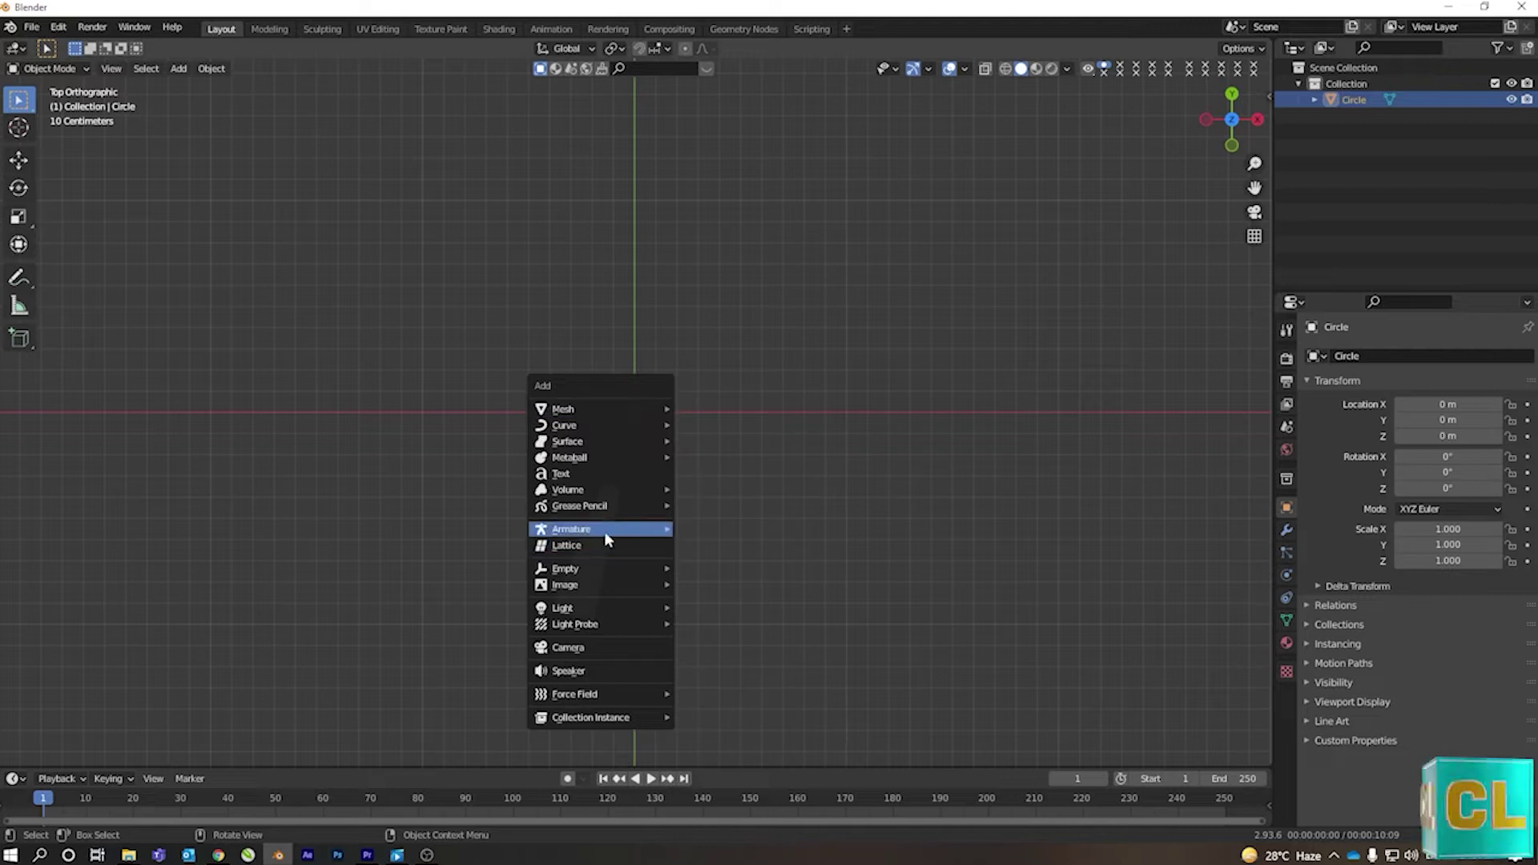
pyautogui.click(730, 569)
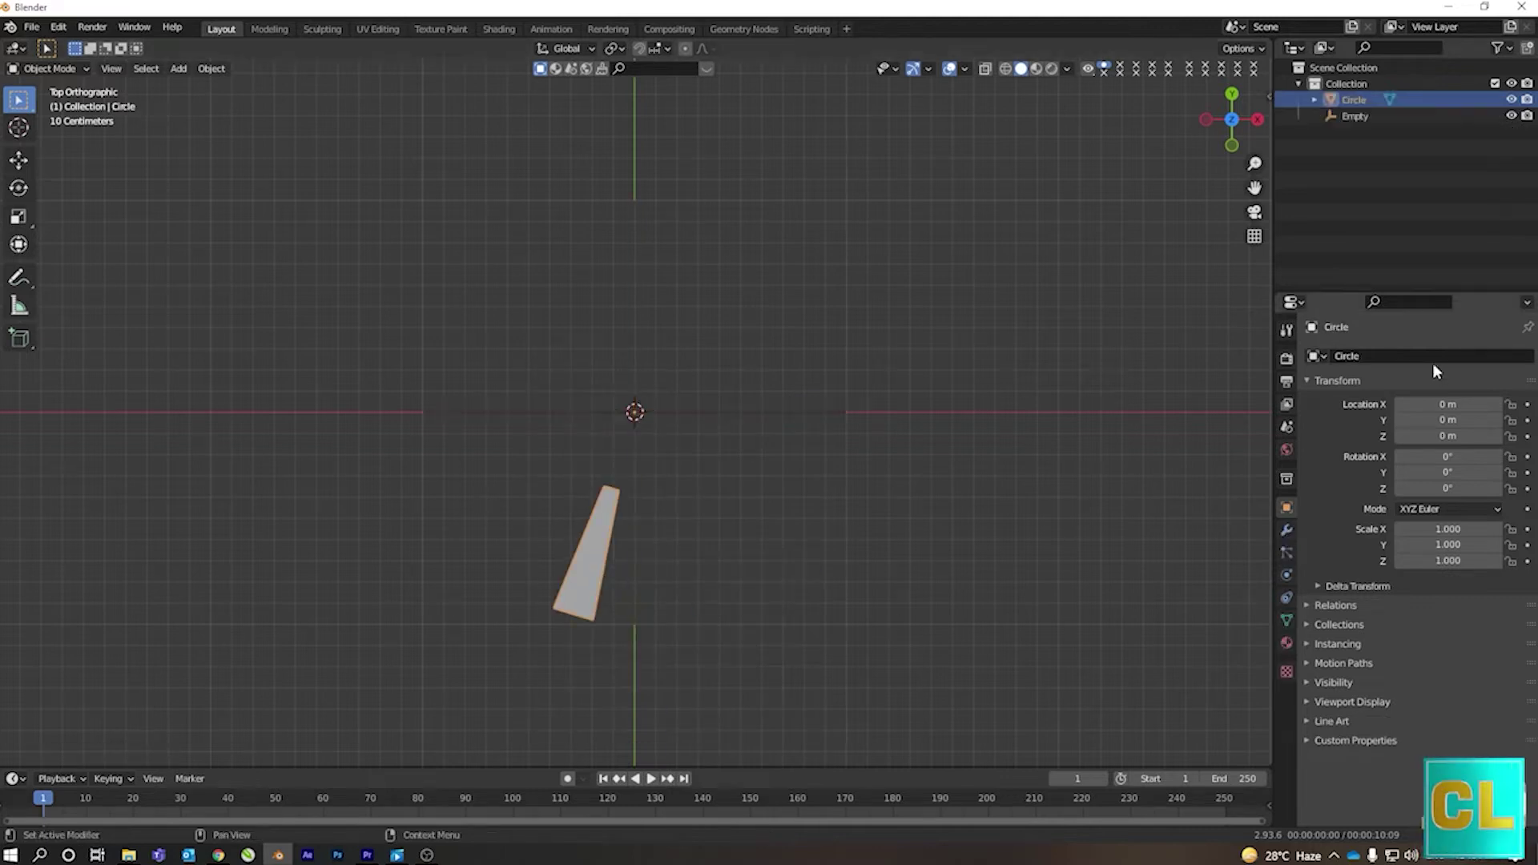
# - Add an Array modifier to the wedge with count 40
pyautogui.click(1287, 531)
pyautogui.click(1391, 358)
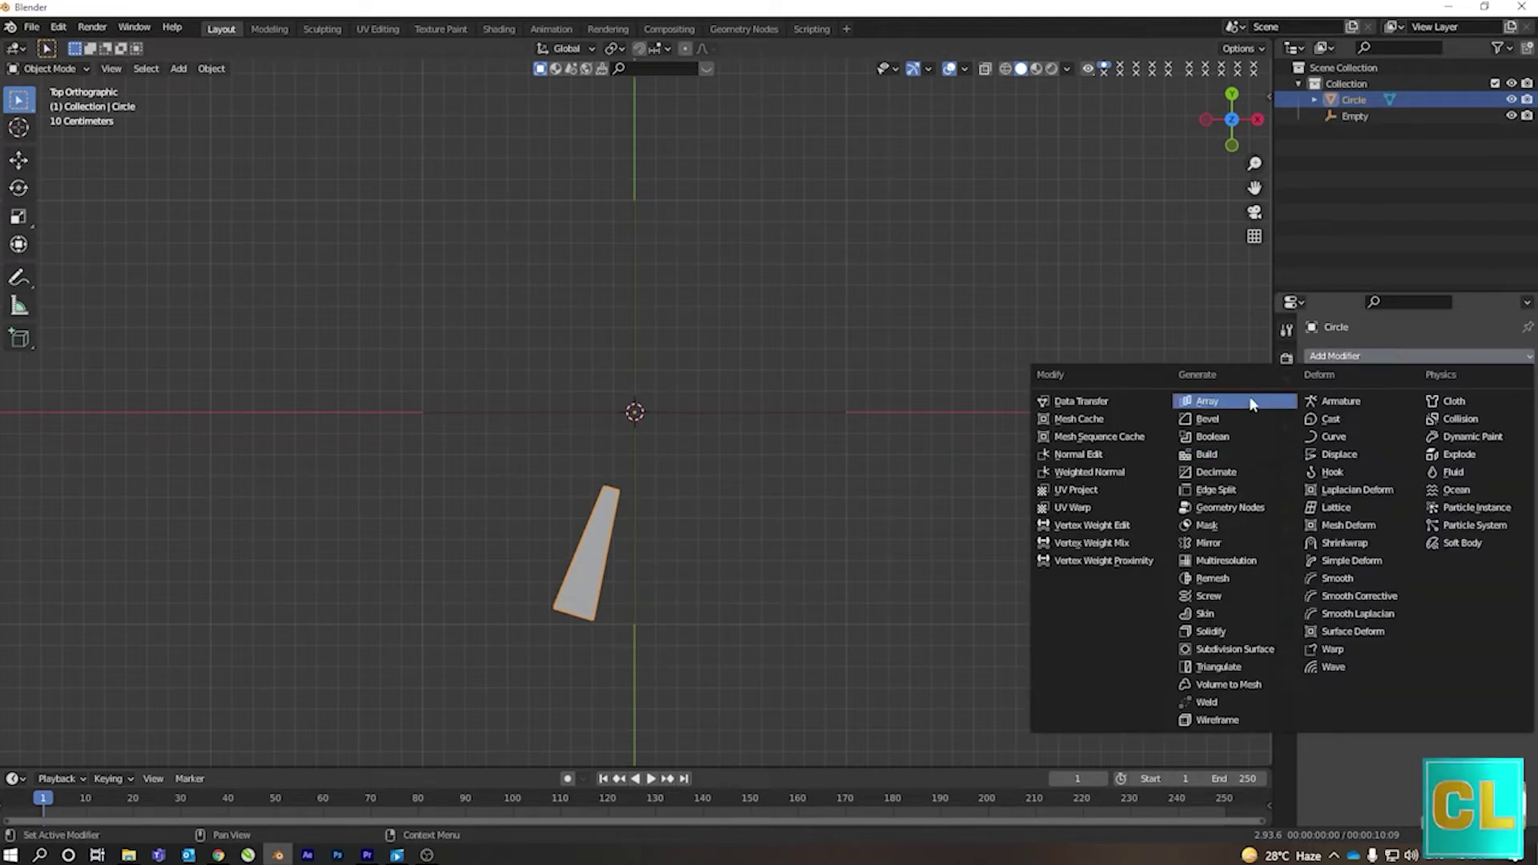
pyautogui.click(1159, 401)
pyautogui.moveTo(1403, 464); pyautogui.dragTo(1490, 463)
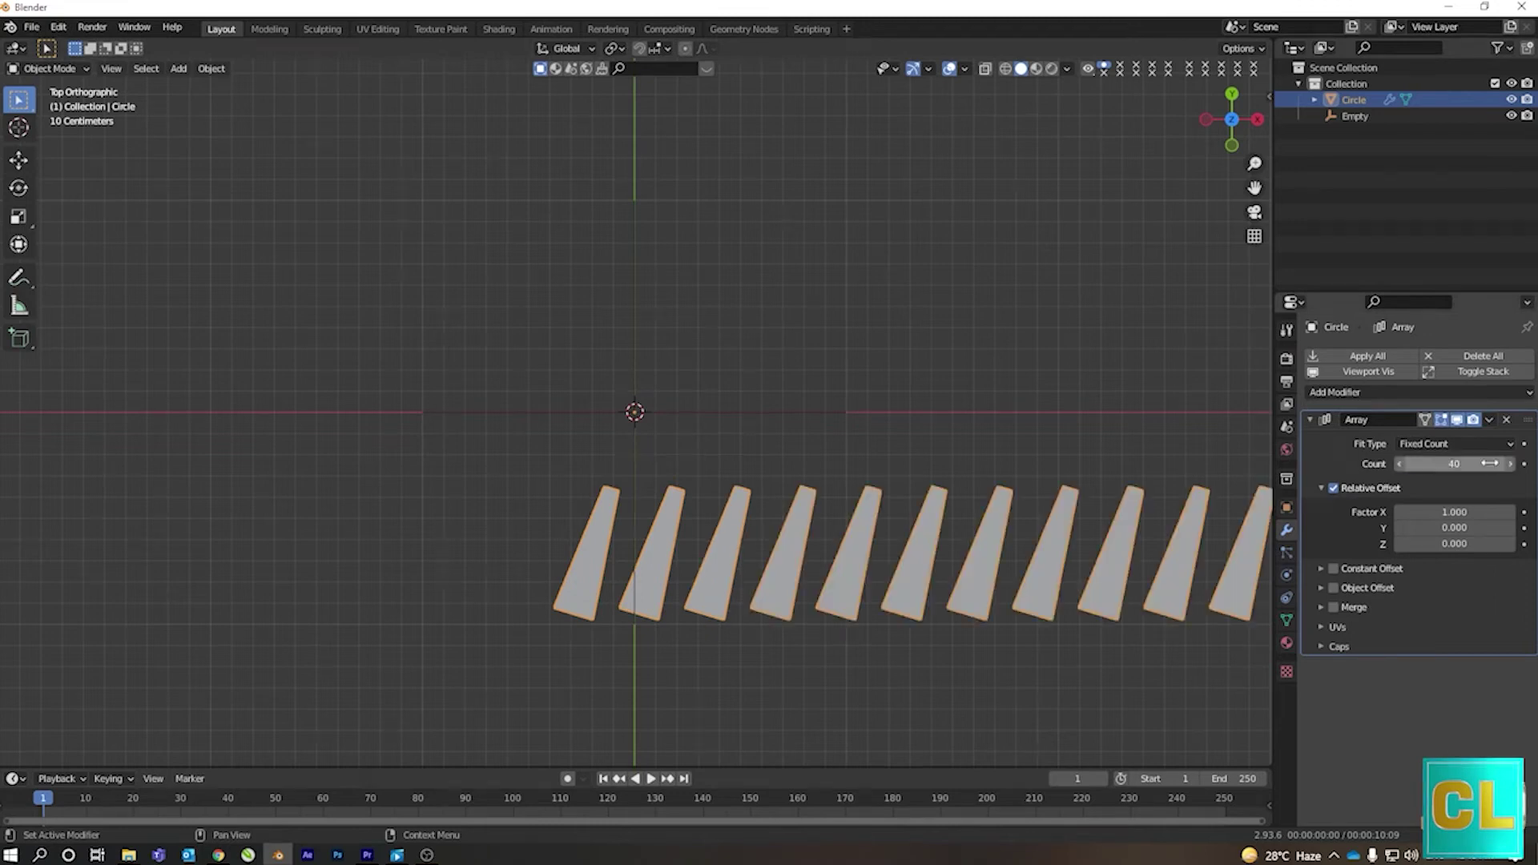
# - Switch the array from relative to constant and object offset, using the Empty, with X distance 0
pyautogui.click(1330, 489)
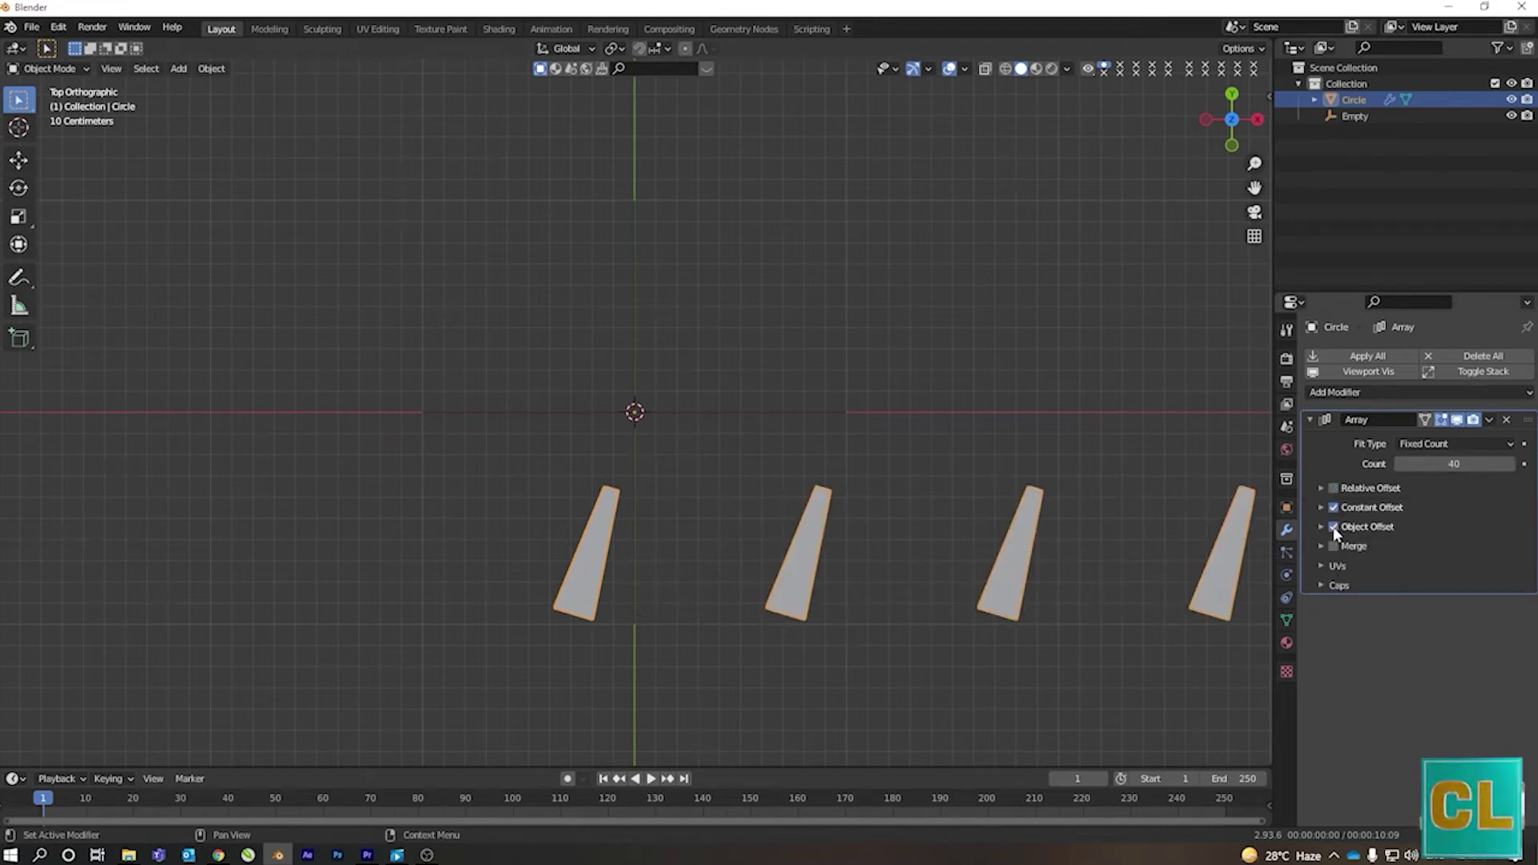
pyautogui.click(1324, 507)
pyautogui.moveTo(881, 480); pyautogui.dragTo(800, 454, button='middle')
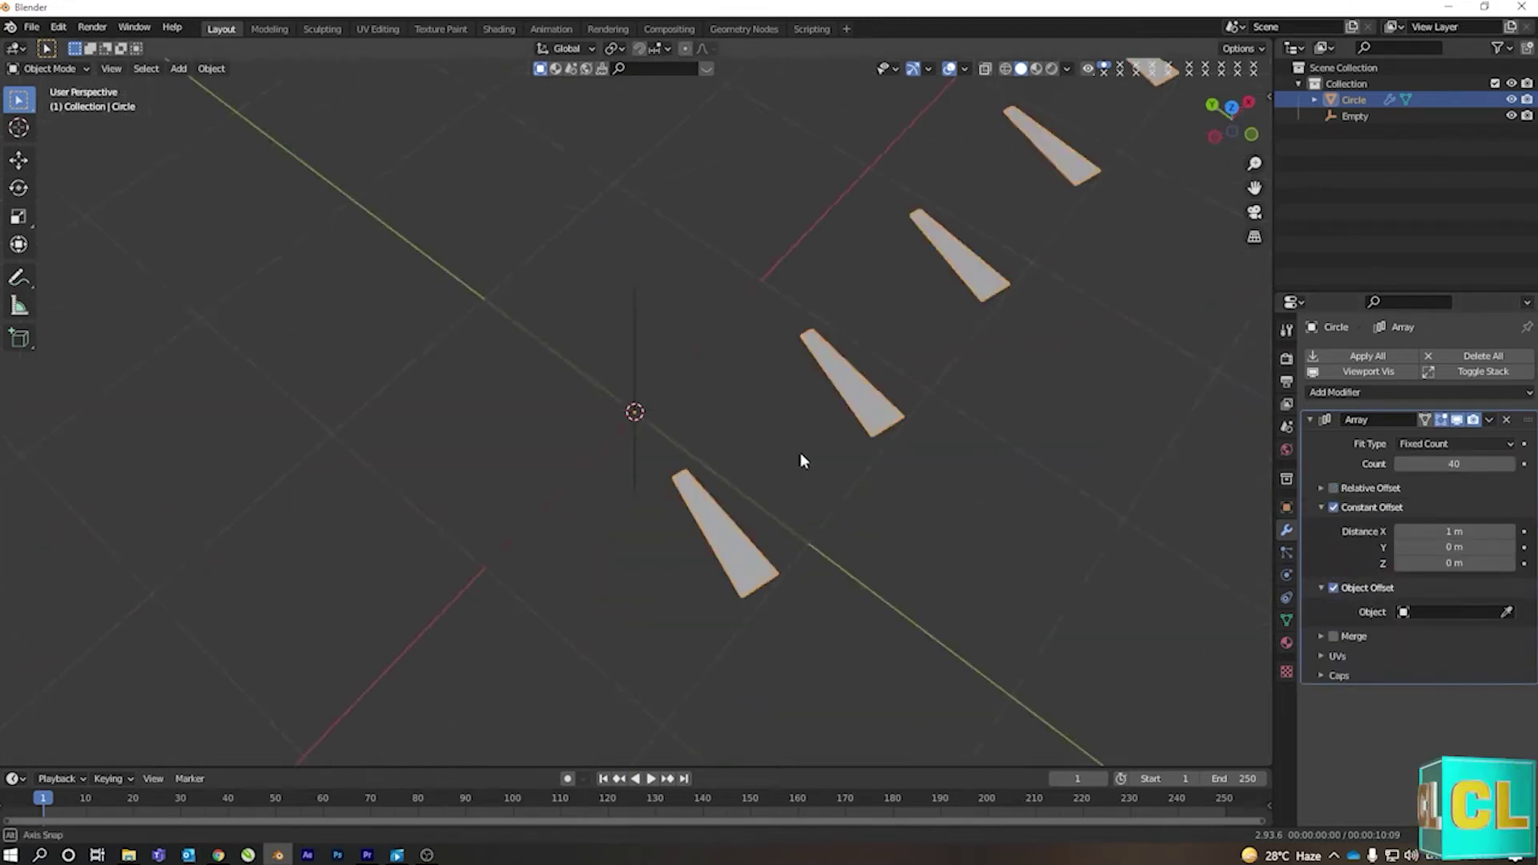
pyautogui.click(1450, 612)
pyautogui.click(1415, 645)
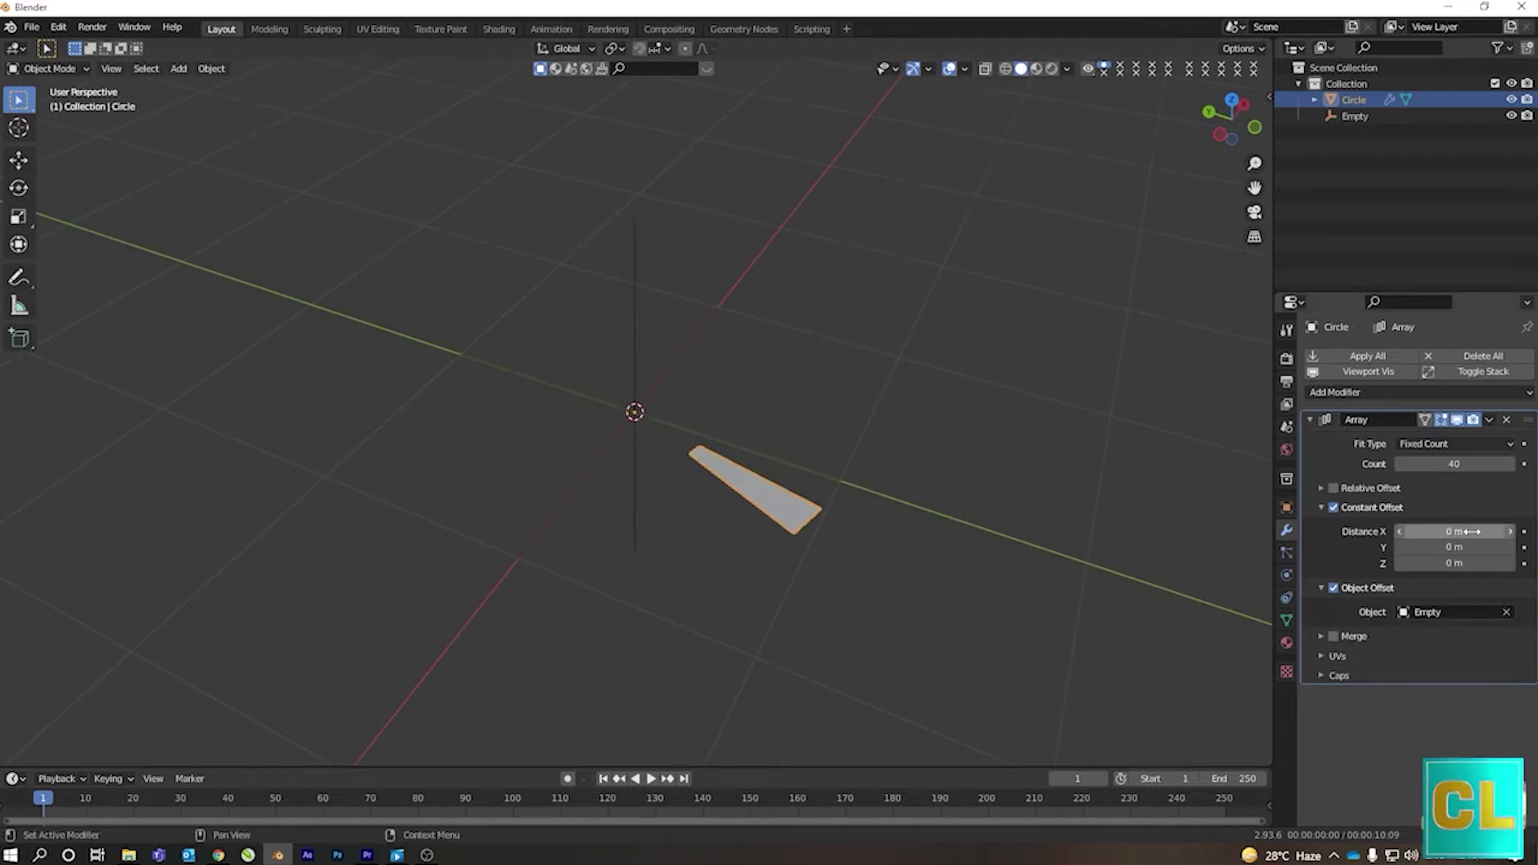
# - Rotate the Empty 8.85° around Z
pyautogui.click(633, 334)
pyautogui.press('r')
pyautogui.press('z')
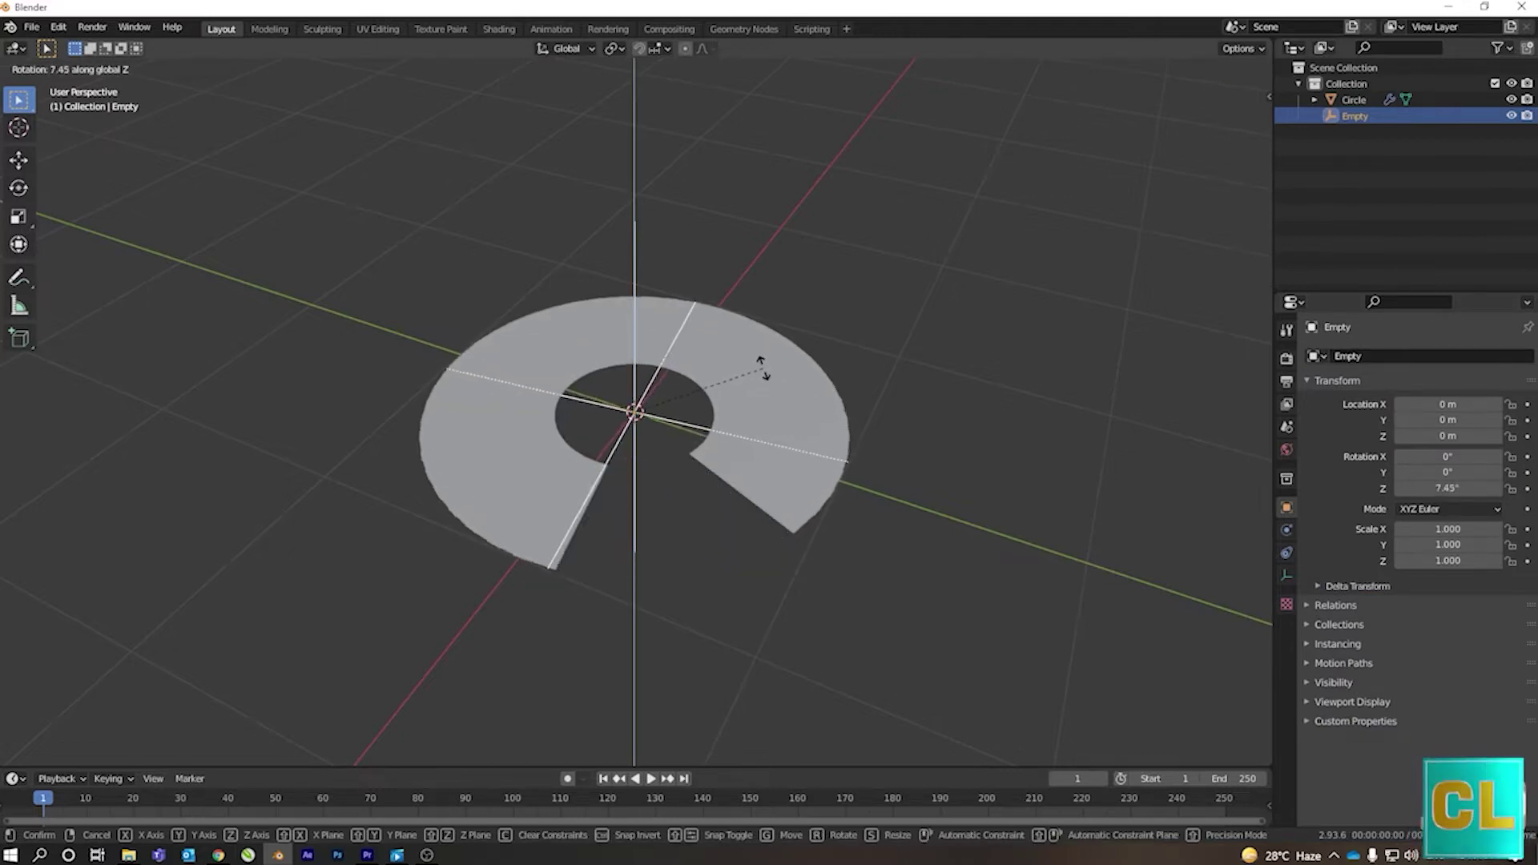
pyautogui.click(762, 360)
pyautogui.moveTo(759, 416); pyautogui.dragTo(741, 481, button='middle')
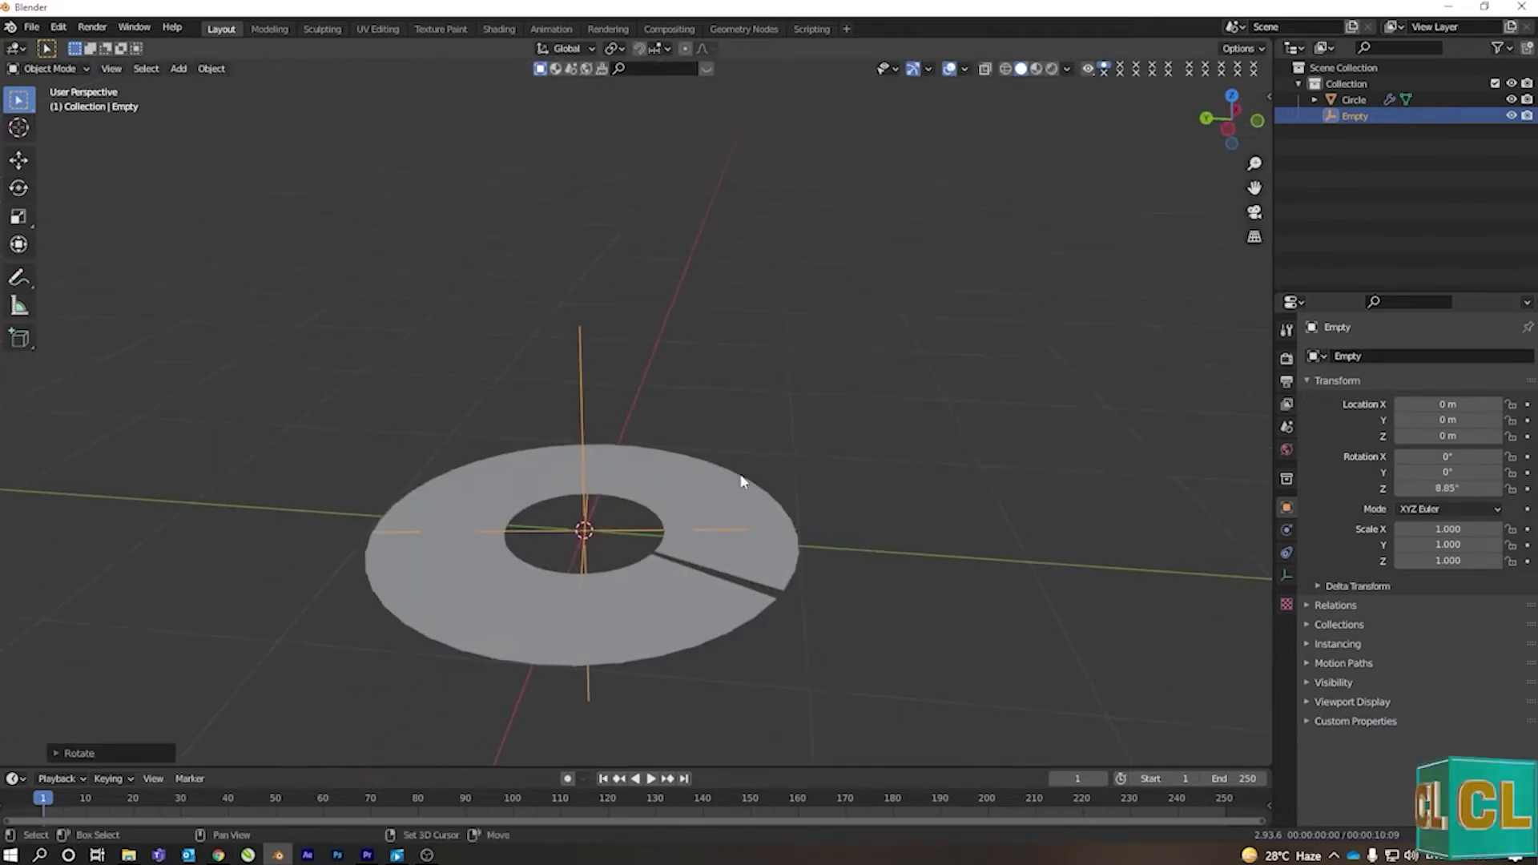
# - Raise the Empty 0.054893 m on Z and compare with the reference clip
pyautogui.press('g')
pyautogui.press('z')
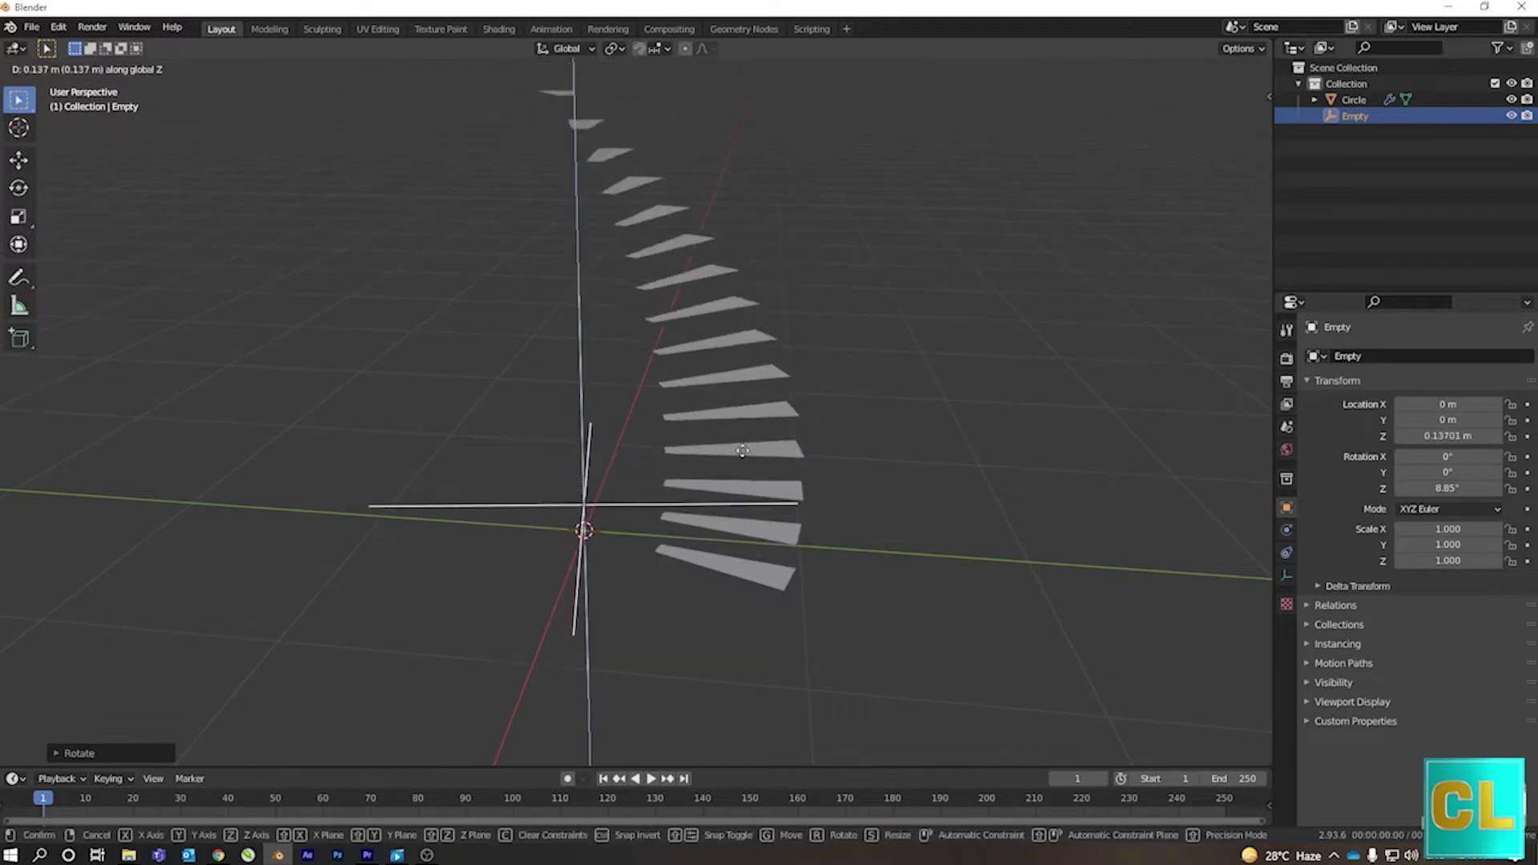
pyautogui.click(749, 465)
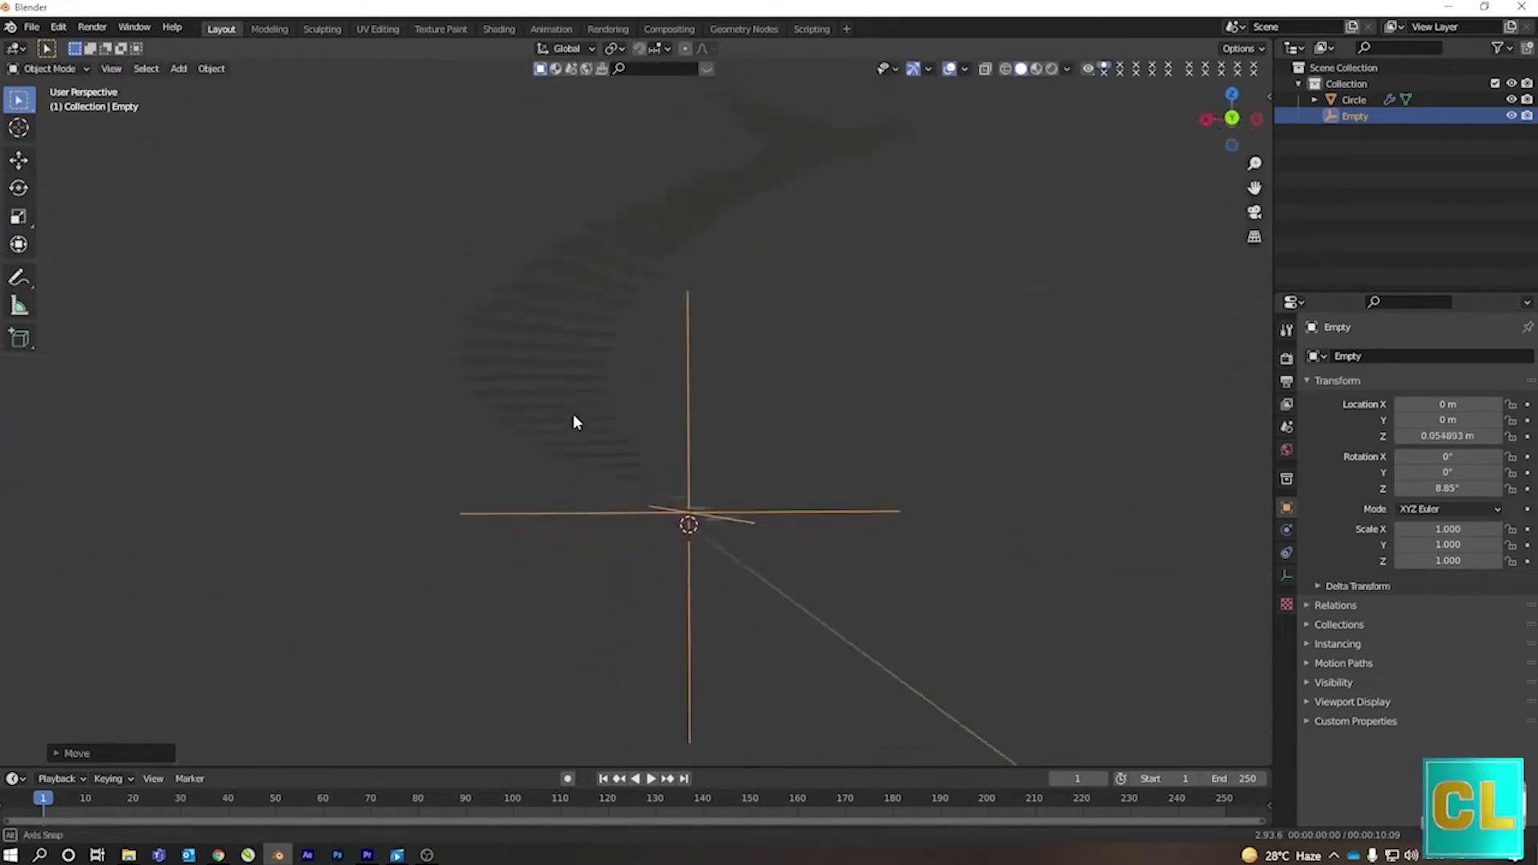
pyautogui.moveTo(309, 481)
pyautogui.mouseDown(button='middle')
pyautogui.moveTo(876, 473)
pyautogui.moveTo(545, 453)
pyautogui.moveTo(636, 481)
pyautogui.mouseUp(button='middle')
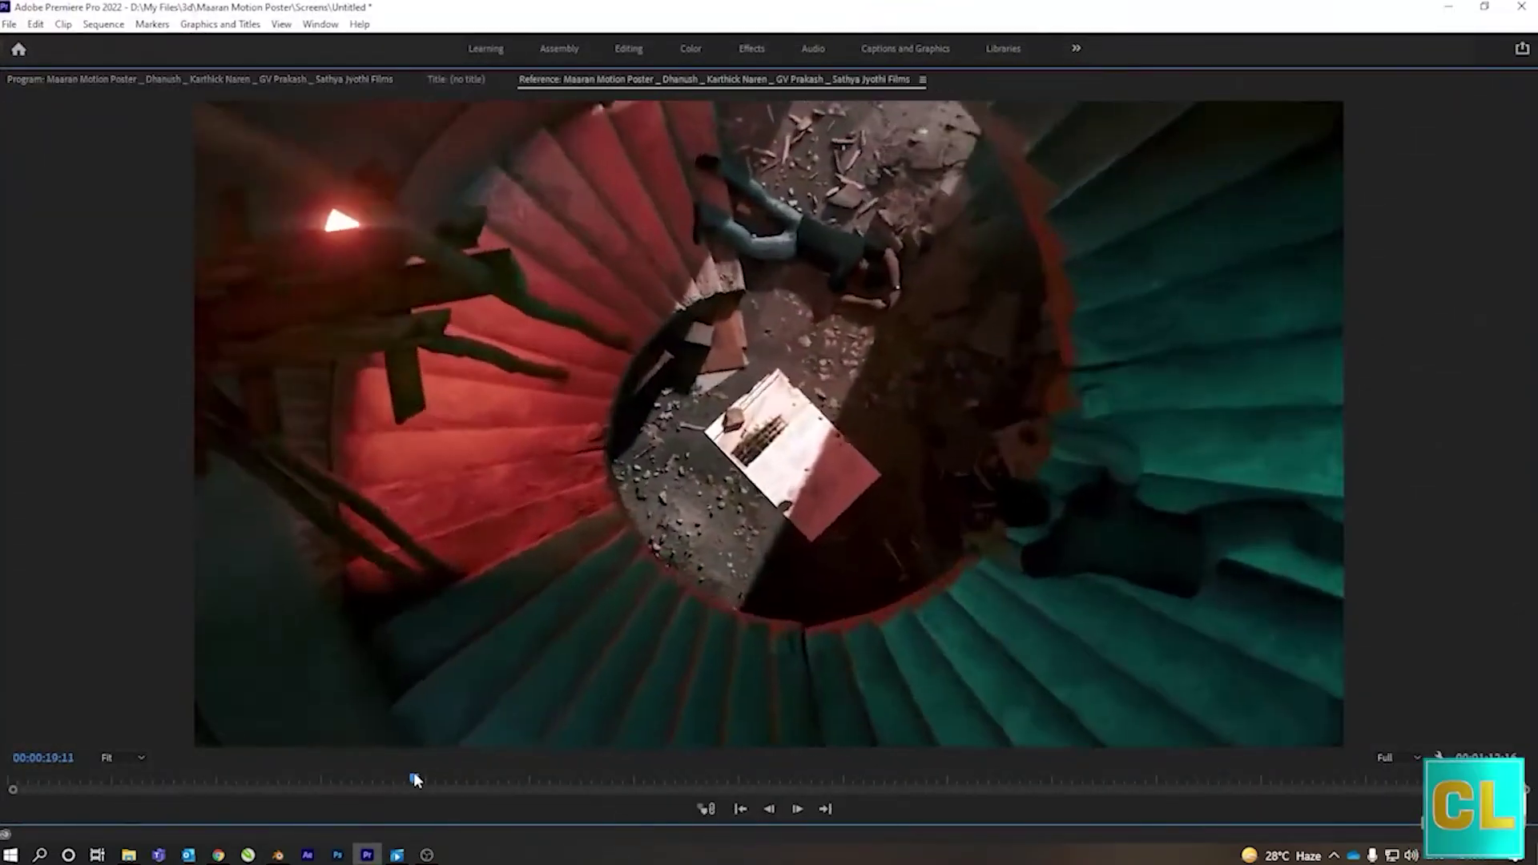
pyautogui.moveTo(414, 772); pyautogui.dragTo(421, 766)
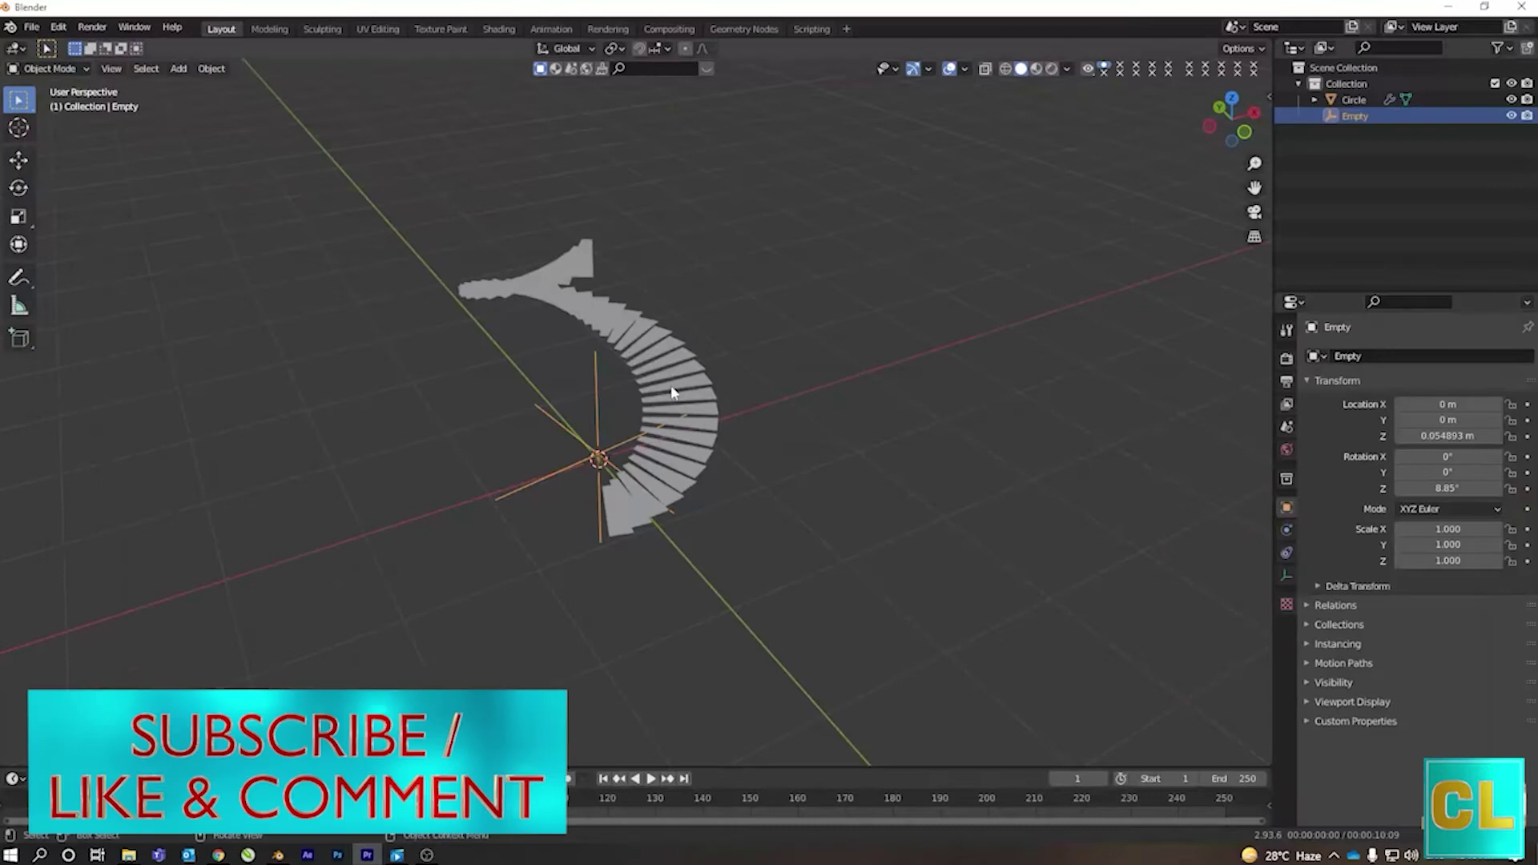
# - Extrude all the staircase's step faces 0.0731 m into solid slabs
pyautogui.moveTo(974, 589)
pyautogui.mouseDown(button='middle')
pyautogui.moveTo(770, 449)
pyautogui.moveTo(903, 429)
pyautogui.moveTo(892, 419)
pyautogui.moveTo(929, 345)
pyautogui.moveTo(741, 343)
pyautogui.moveTo(751, 357)
pyautogui.moveTo(694, 502)
pyautogui.moveTo(745, 449)
pyautogui.moveTo(710, 464)
pyautogui.moveTo(769, 486)
pyautogui.mouseUp(button='middle')
pyautogui.click(710, 464)
pyautogui.press('Tab')
pyautogui.moveTo(531, 343); pyautogui.dragTo(468, 337, button='middle')
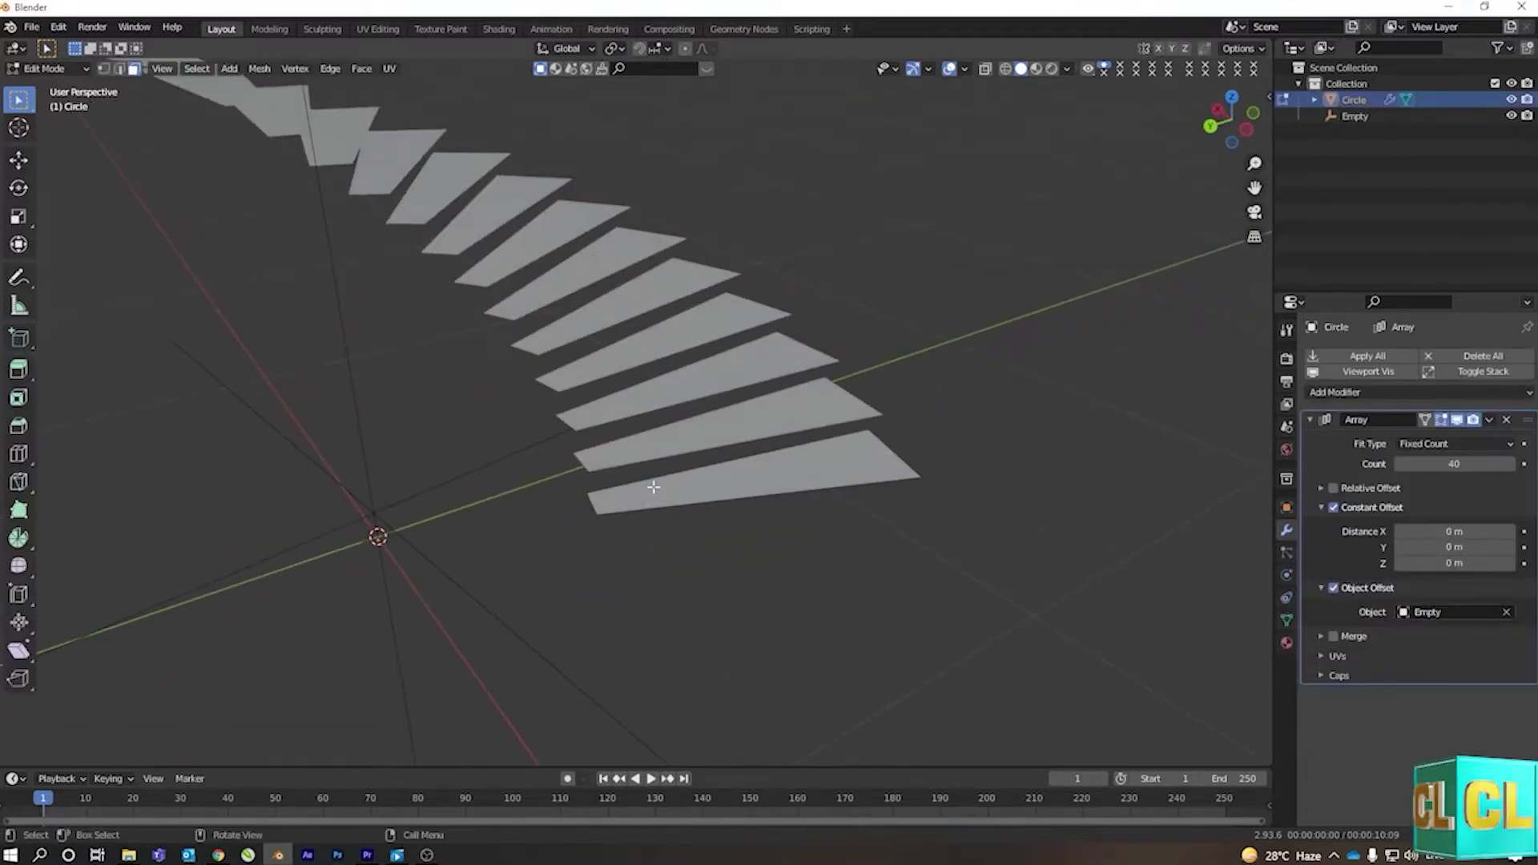
pyautogui.press('a')
pyautogui.moveTo(657, 488); pyautogui.dragTo(704, 491, button='middle')
pyautogui.press('e')
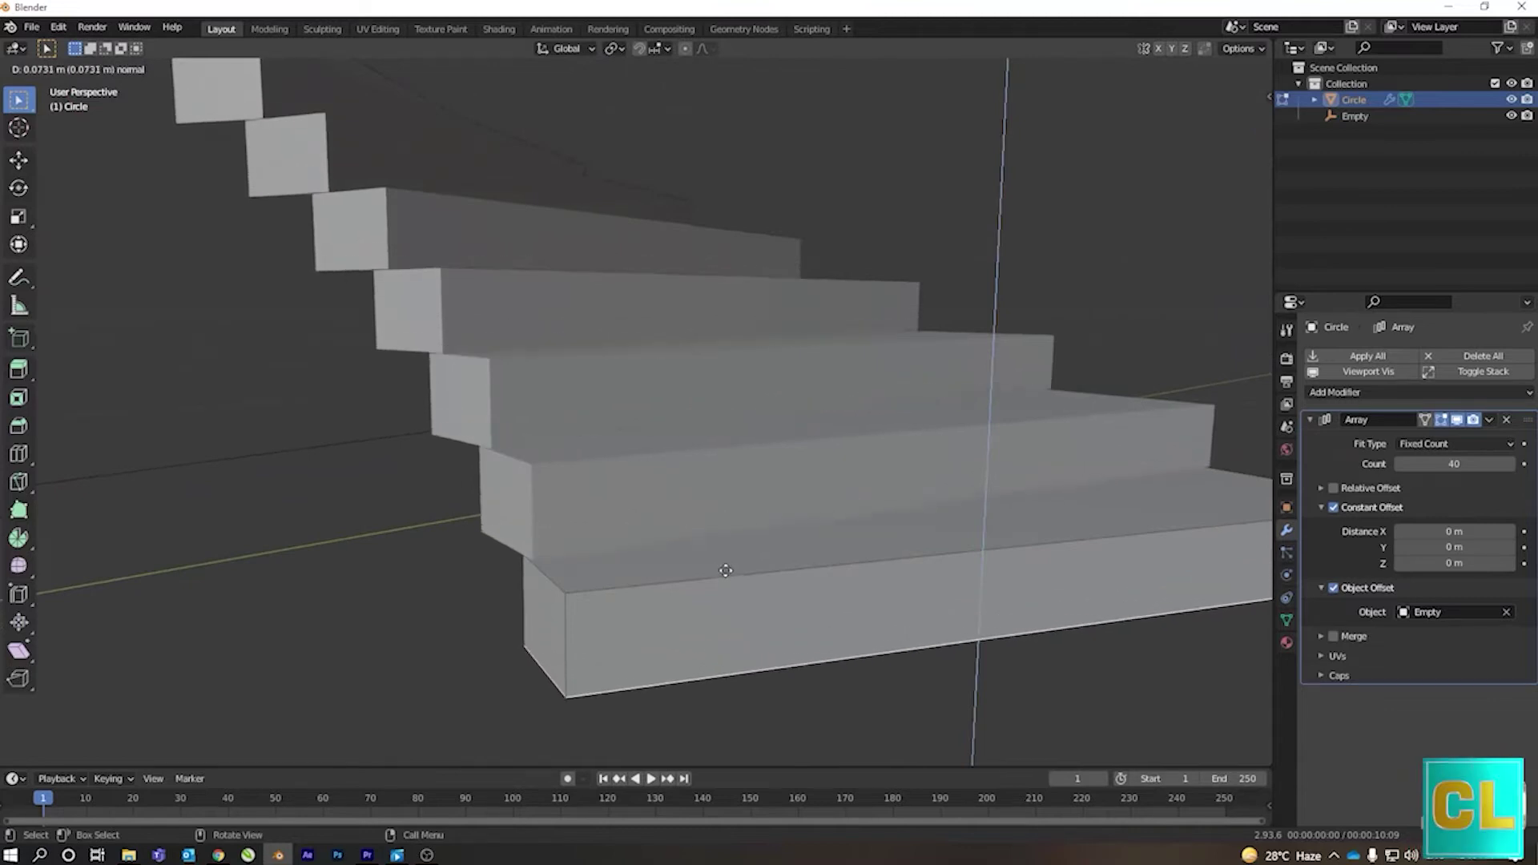
pyautogui.press('Tab')
pyautogui.scroll(-3, 913, 254)
pyautogui.hotkey('alt', 'a')
pyautogui.moveTo(913, 254)
pyautogui.mouseDown(button='middle')
pyautogui.moveTo(880, 370)
pyautogui.moveTo(701, 429)
pyautogui.moveTo(783, 431)
pyautogui.moveTo(656, 327)
pyautogui.moveTo(681, 389)
pyautogui.moveTo(561, 302)
pyautogui.moveTo(679, 386)
pyautogui.mouseUp(button='middle')
pyautogui.press('KP_7')
# - Add a second Array to the staircase: count 2, relative offset X 0, Z 1
pyautogui.click(530, 335)
pyautogui.press('KP_7')
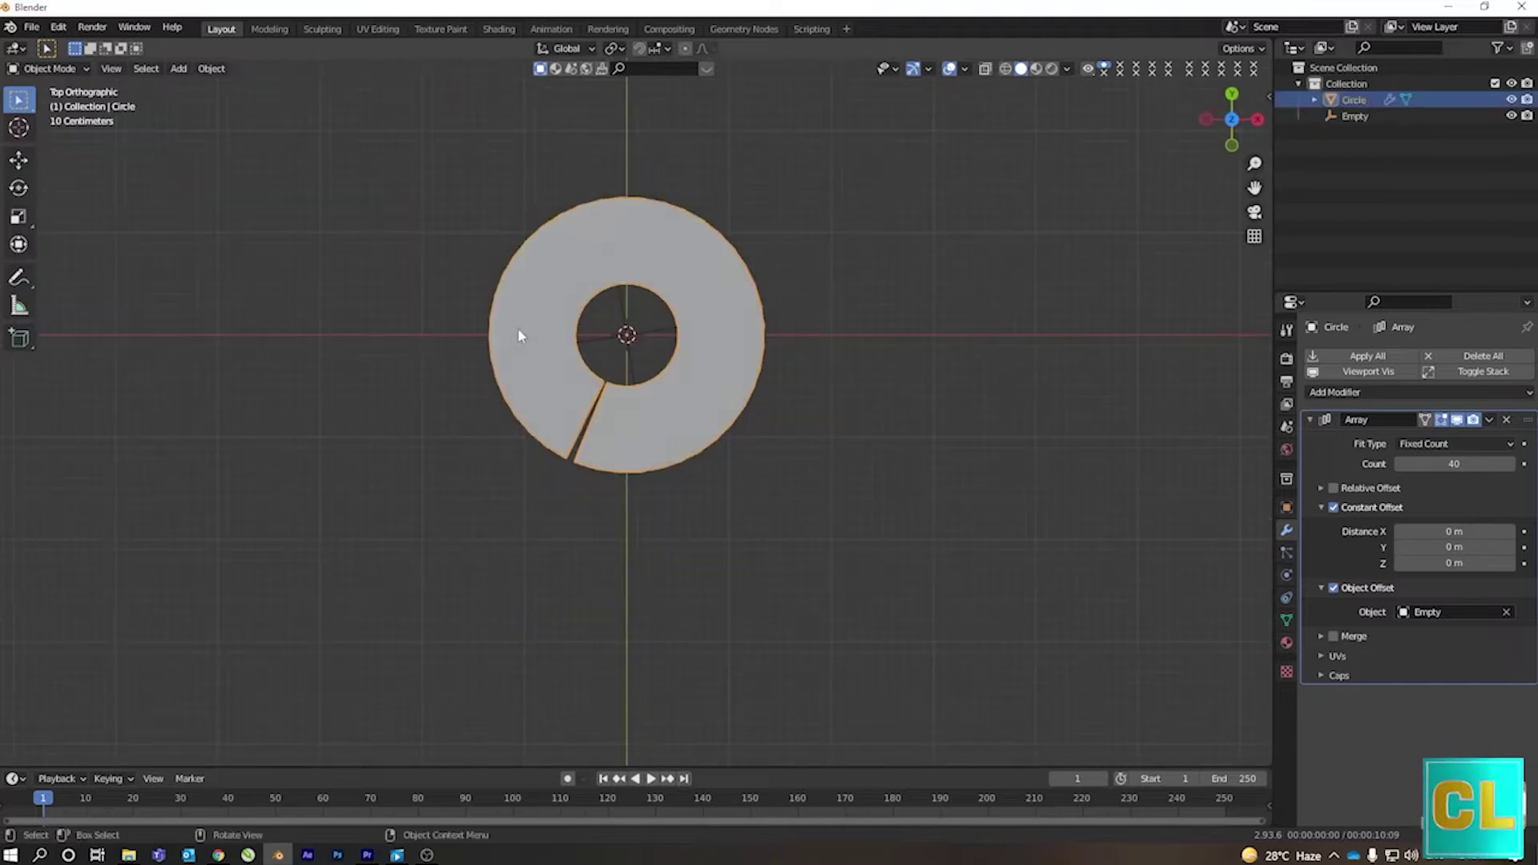
pyautogui.moveTo(530, 417); pyautogui.dragTo(551, 335, button='middle')
pyautogui.press('KP_7')
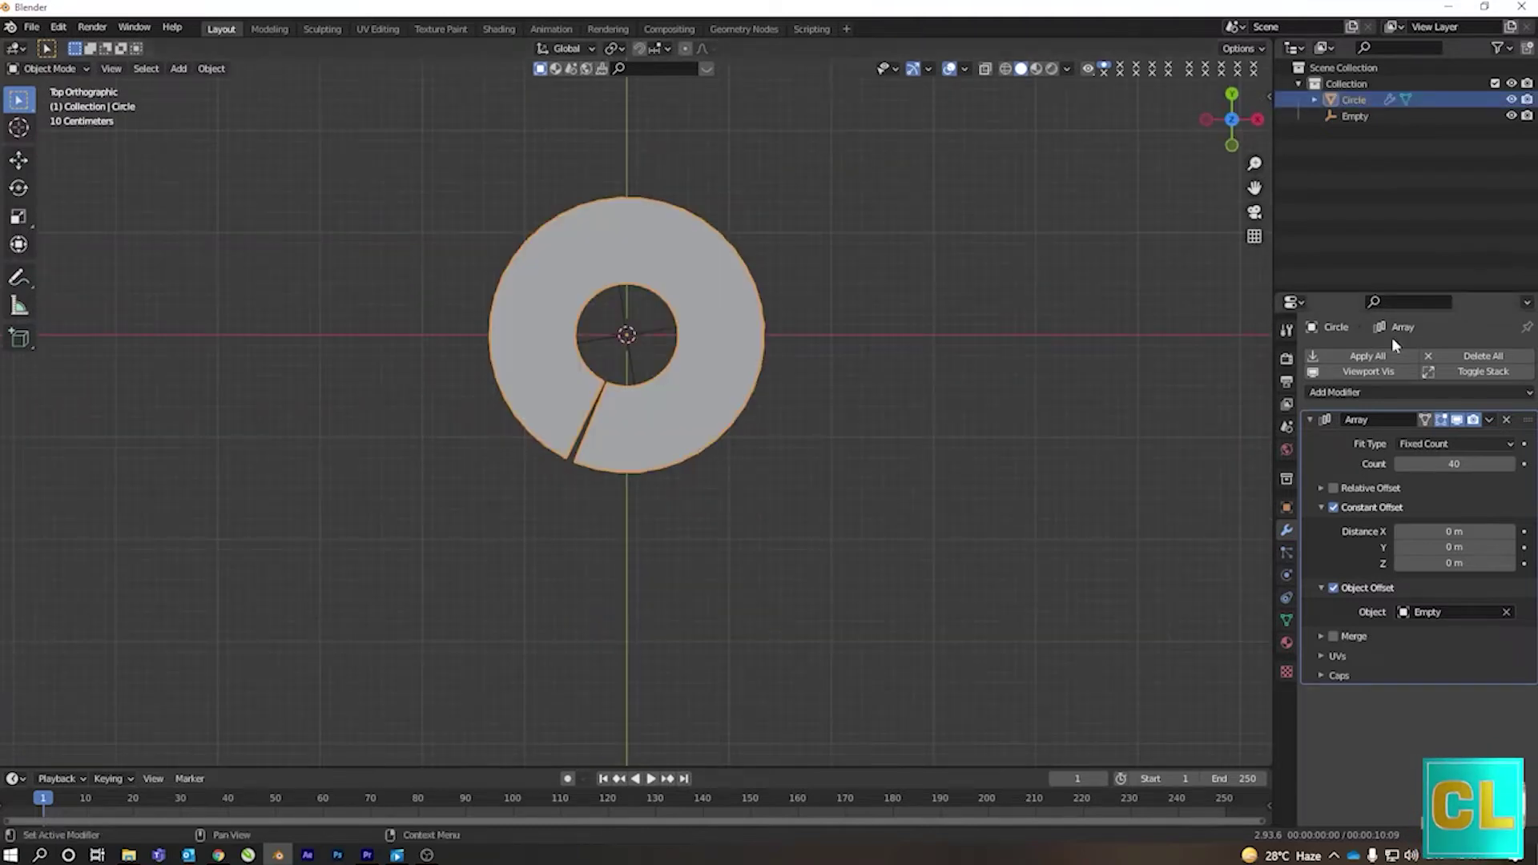
pyautogui.click(1382, 392)
pyautogui.click(1274, 440)
pyautogui.scroll(-2, 1350, 750)
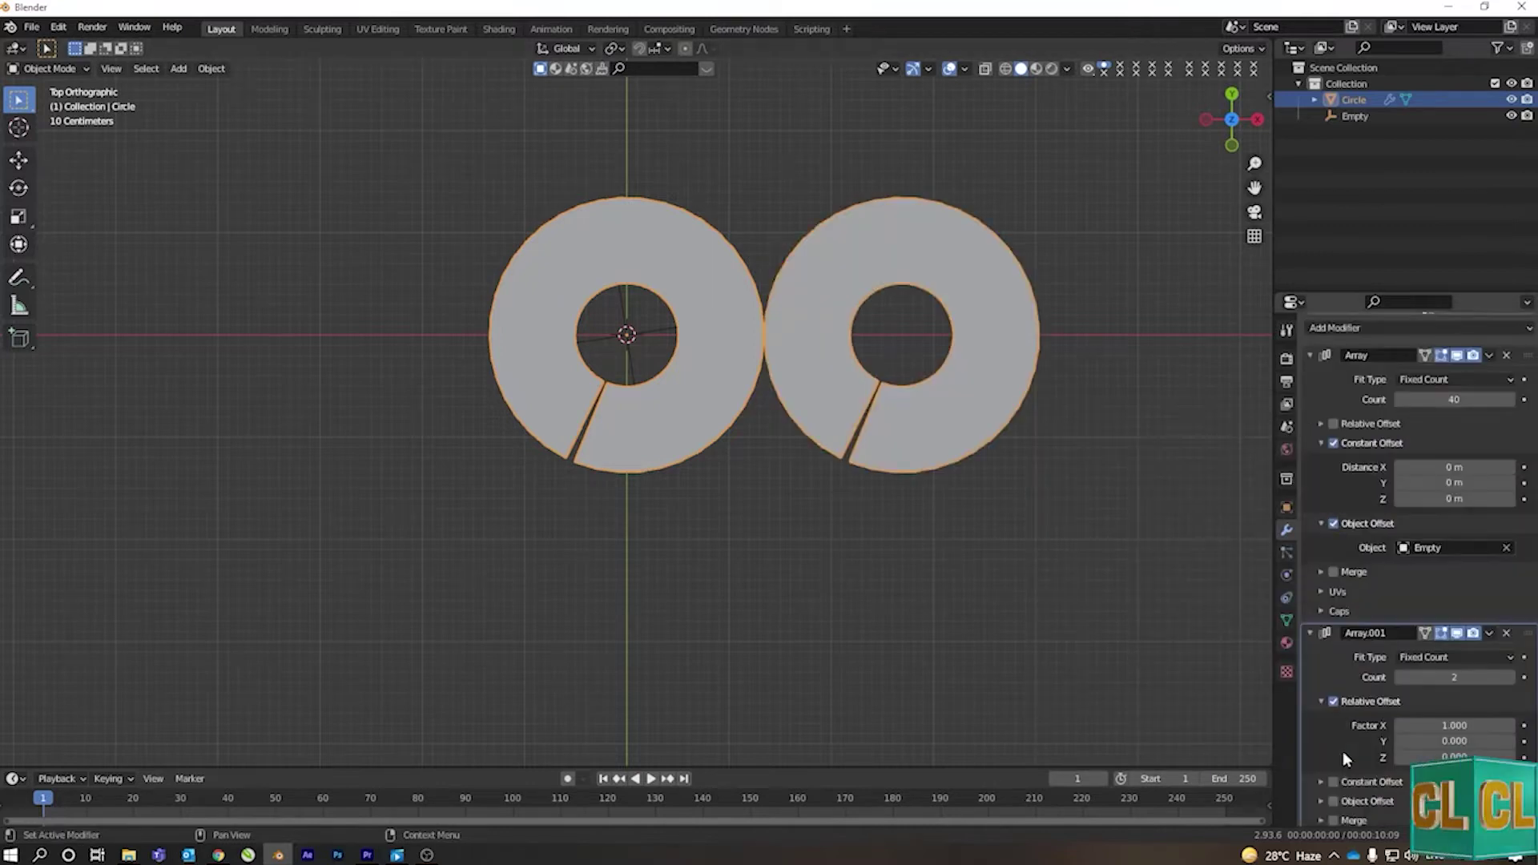
pyautogui.scroll(-1, 1387, 685)
pyautogui.write('0')
pyautogui.press('Return')
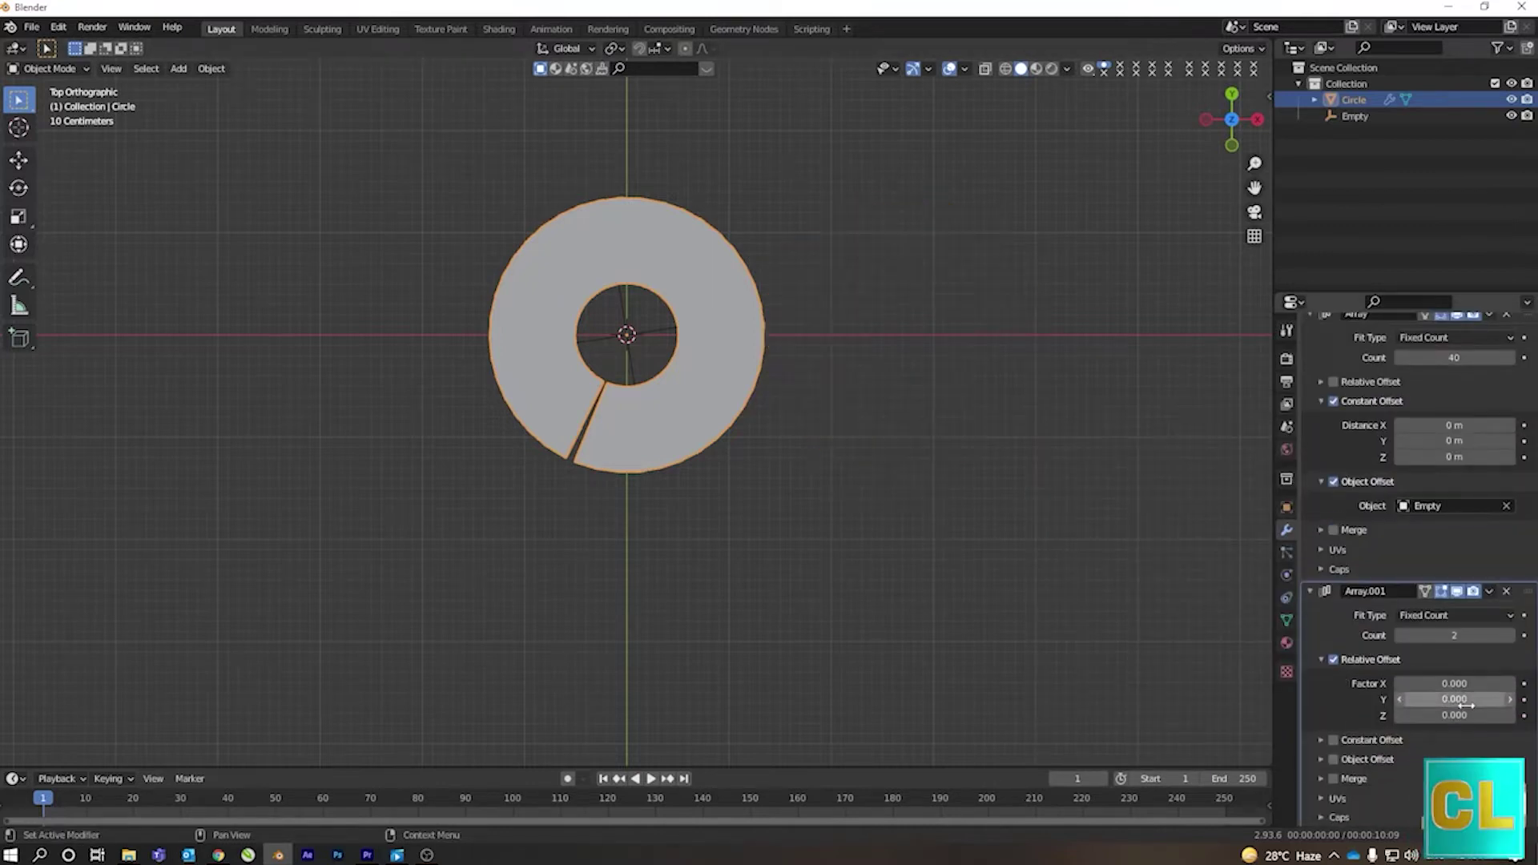
pyautogui.moveTo(556, 546)
pyautogui.mouseDown(button='middle')
pyautogui.moveTo(671, 473)
pyautogui.moveTo(671, 501)
pyautogui.moveTo(716, 484)
pyautogui.mouseUp(button='middle')
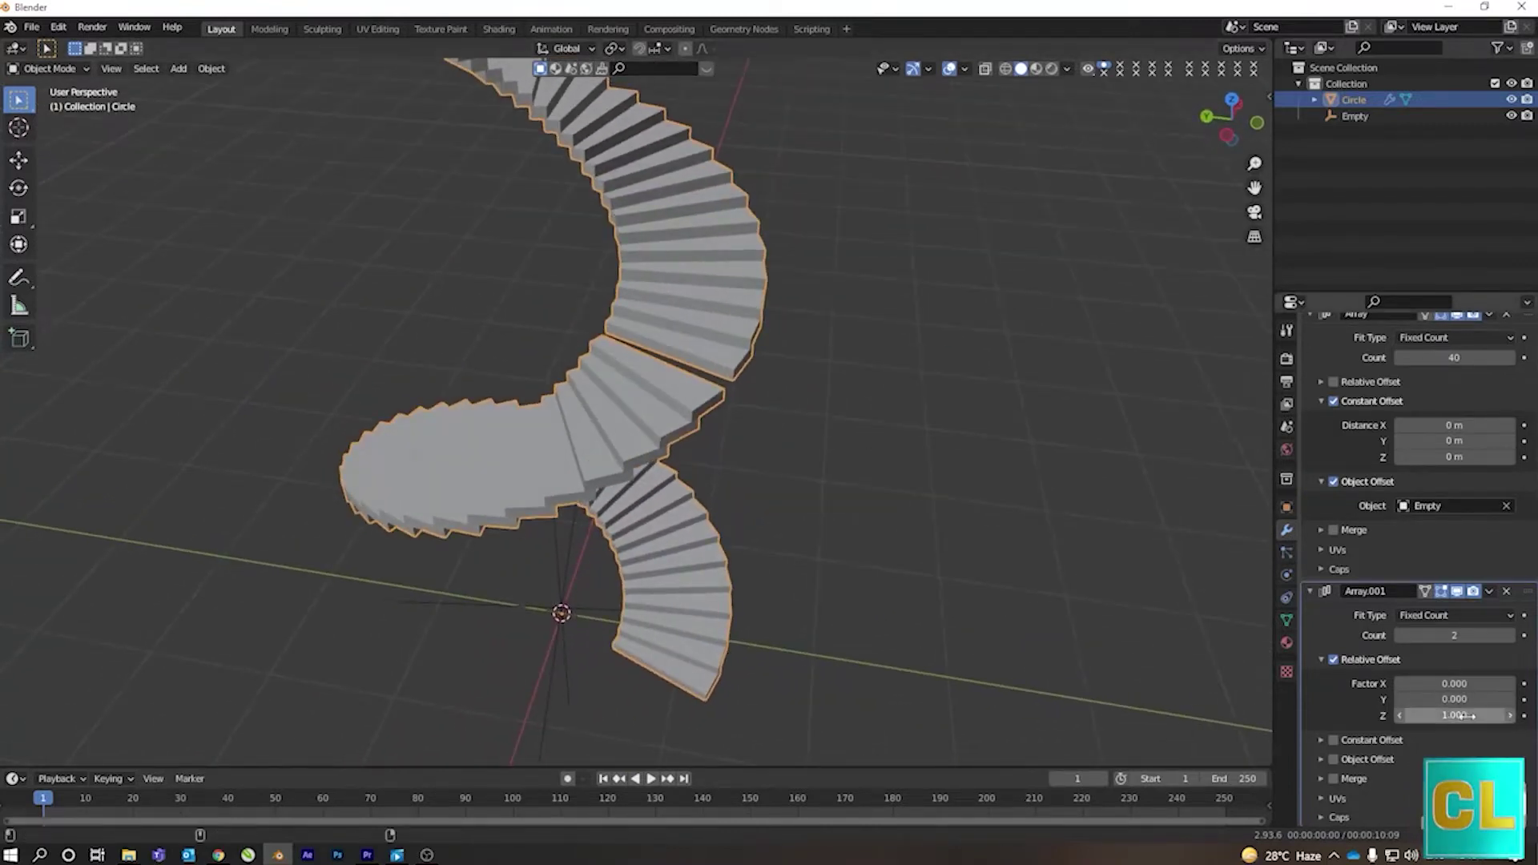
# - Set Array.001 to count 3 with relative Z offset factor 1
pyautogui.moveTo(1454, 715)
pyautogui.mouseDown()
pyautogui.moveTo(1438, 715)
pyautogui.moveTo(1470, 699)
pyautogui.moveTo(1446, 699)
pyautogui.moveTo(1454, 682)
pyautogui.mouseUp()
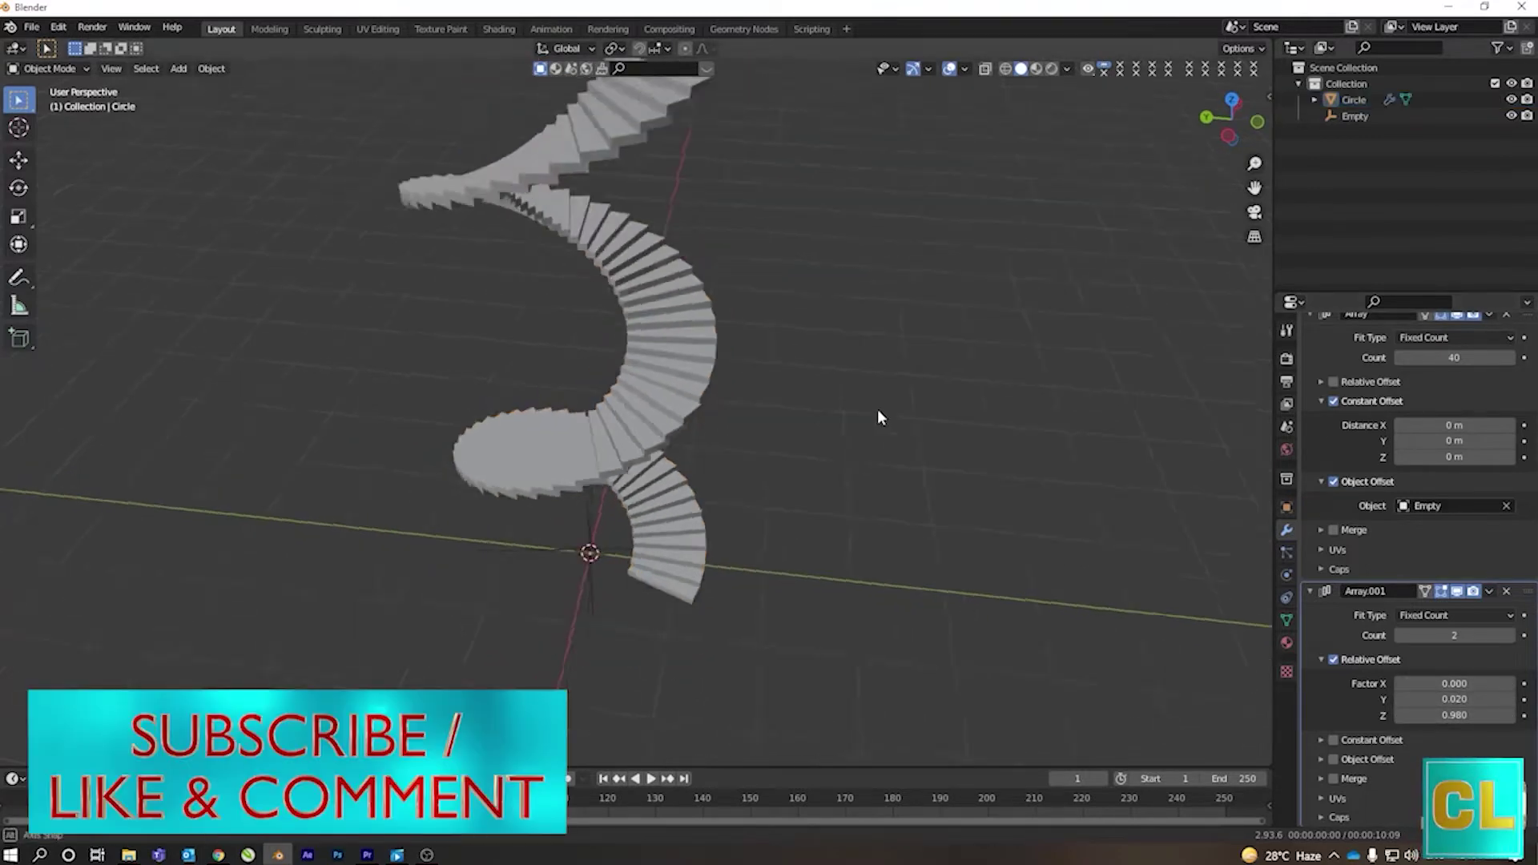
pyautogui.moveTo(878, 408); pyautogui.dragTo(960, 415, button='middle')
pyautogui.scroll(3, 795, 434)
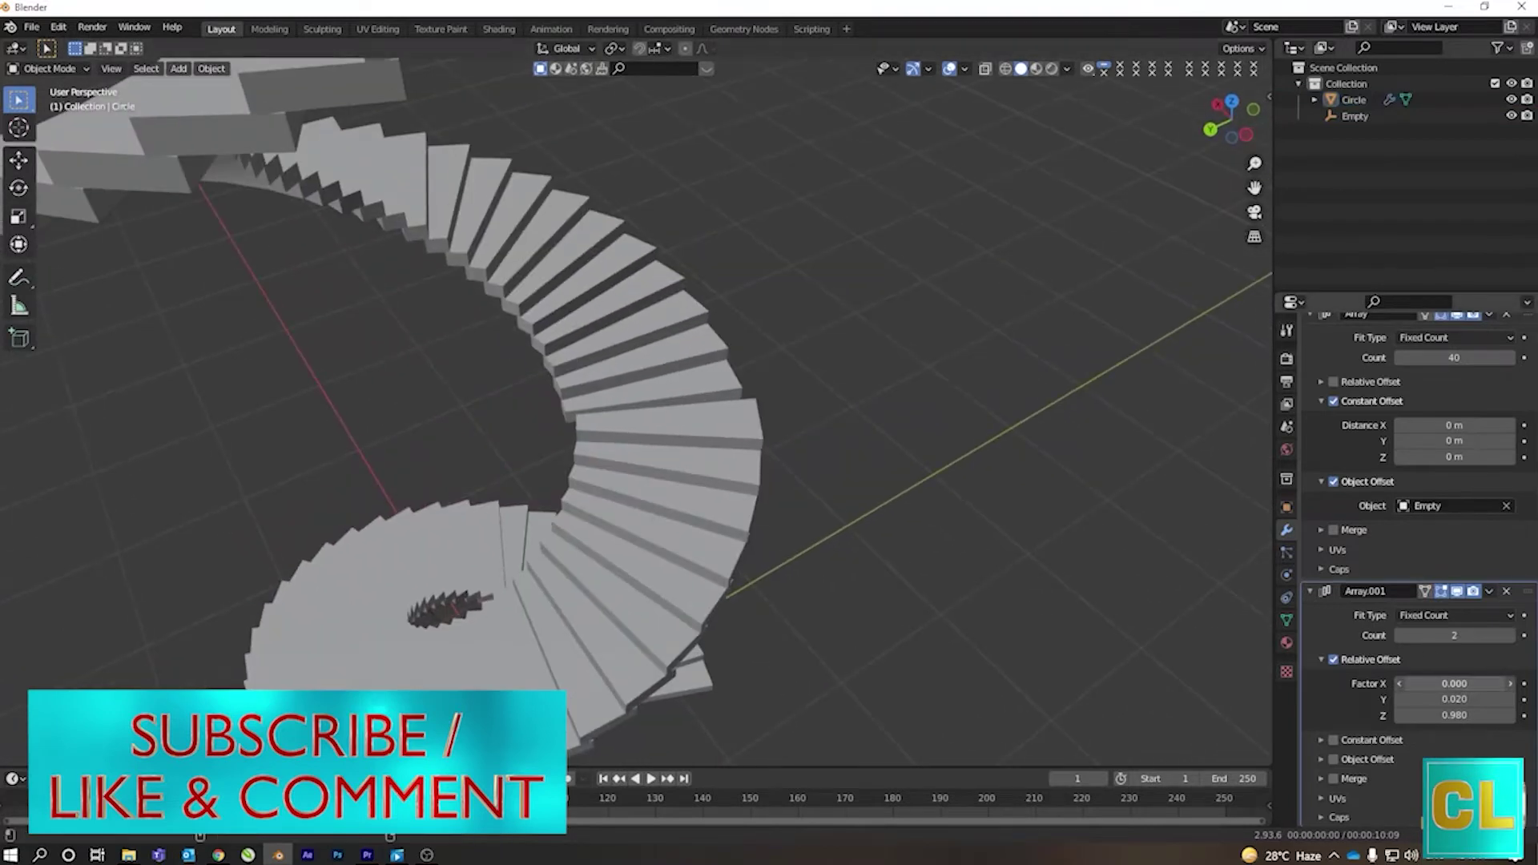
pyautogui.moveTo(1454, 682)
pyautogui.mouseDown()
pyautogui.moveTo(1430, 683)
pyautogui.moveTo(1446, 698)
pyautogui.mouseUp()
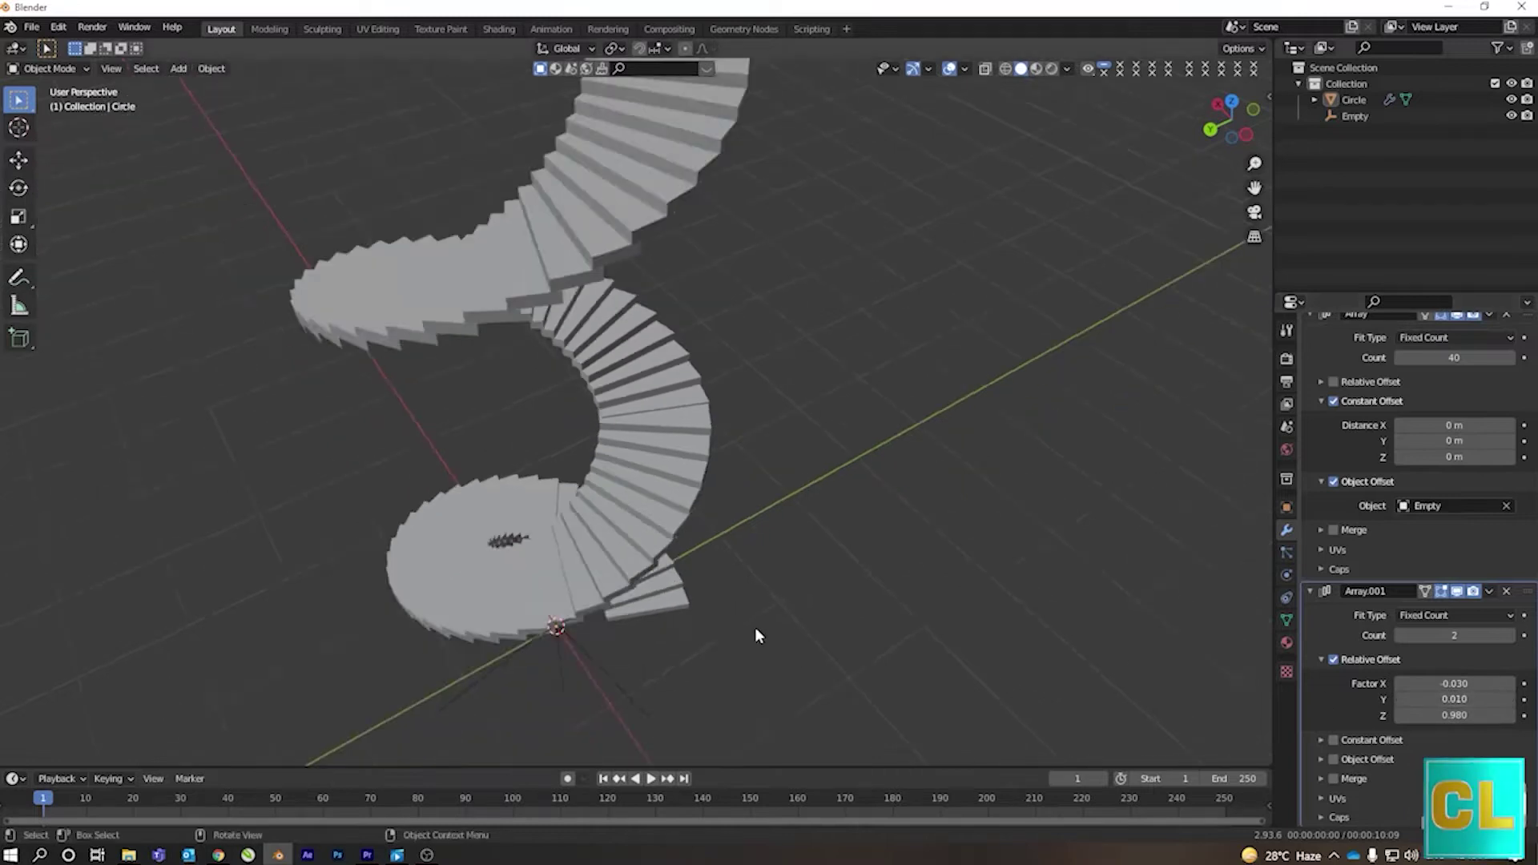
pyautogui.moveTo(755, 628)
pyautogui.mouseDown(button='middle')
pyautogui.moveTo(838, 483)
pyautogui.moveTo(999, 564)
pyautogui.mouseUp(button='middle')
pyautogui.click(1511, 636)
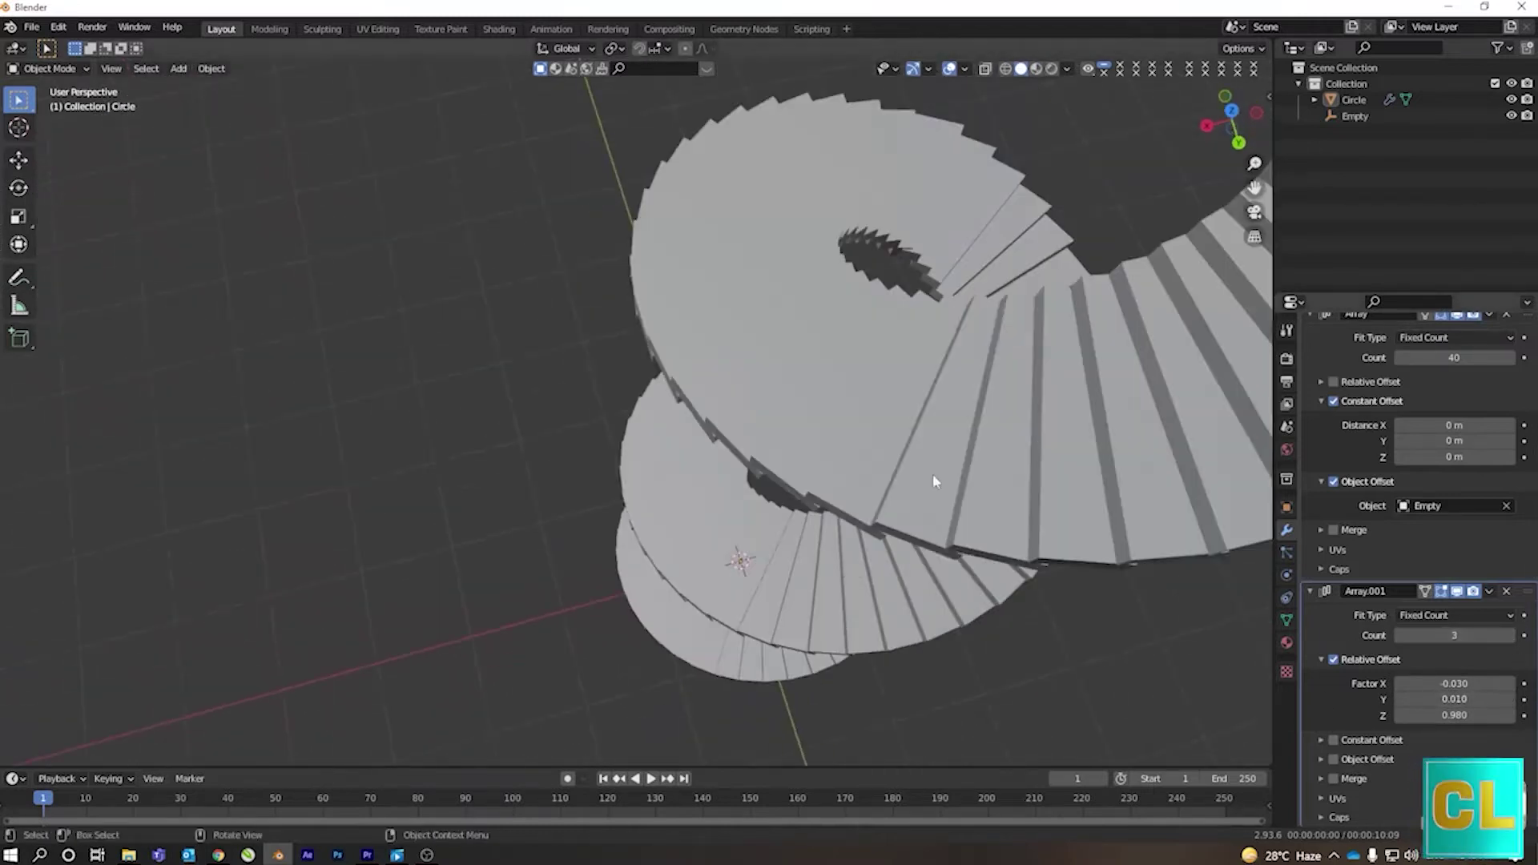
# - Zero Array.001's X offset factor and orbit around the tall spiral staircase
pyautogui.press('KP_1')
pyautogui.press('KP_7')
pyautogui.scroll(3, 1007, 420)
pyautogui.scroll(2, 1002, 430)
pyautogui.keyDown('shift'); pyautogui.moveTo(1001, 430); pyautogui.dragTo(917, 612, button='middle'); pyautogui.keyUp('shift')
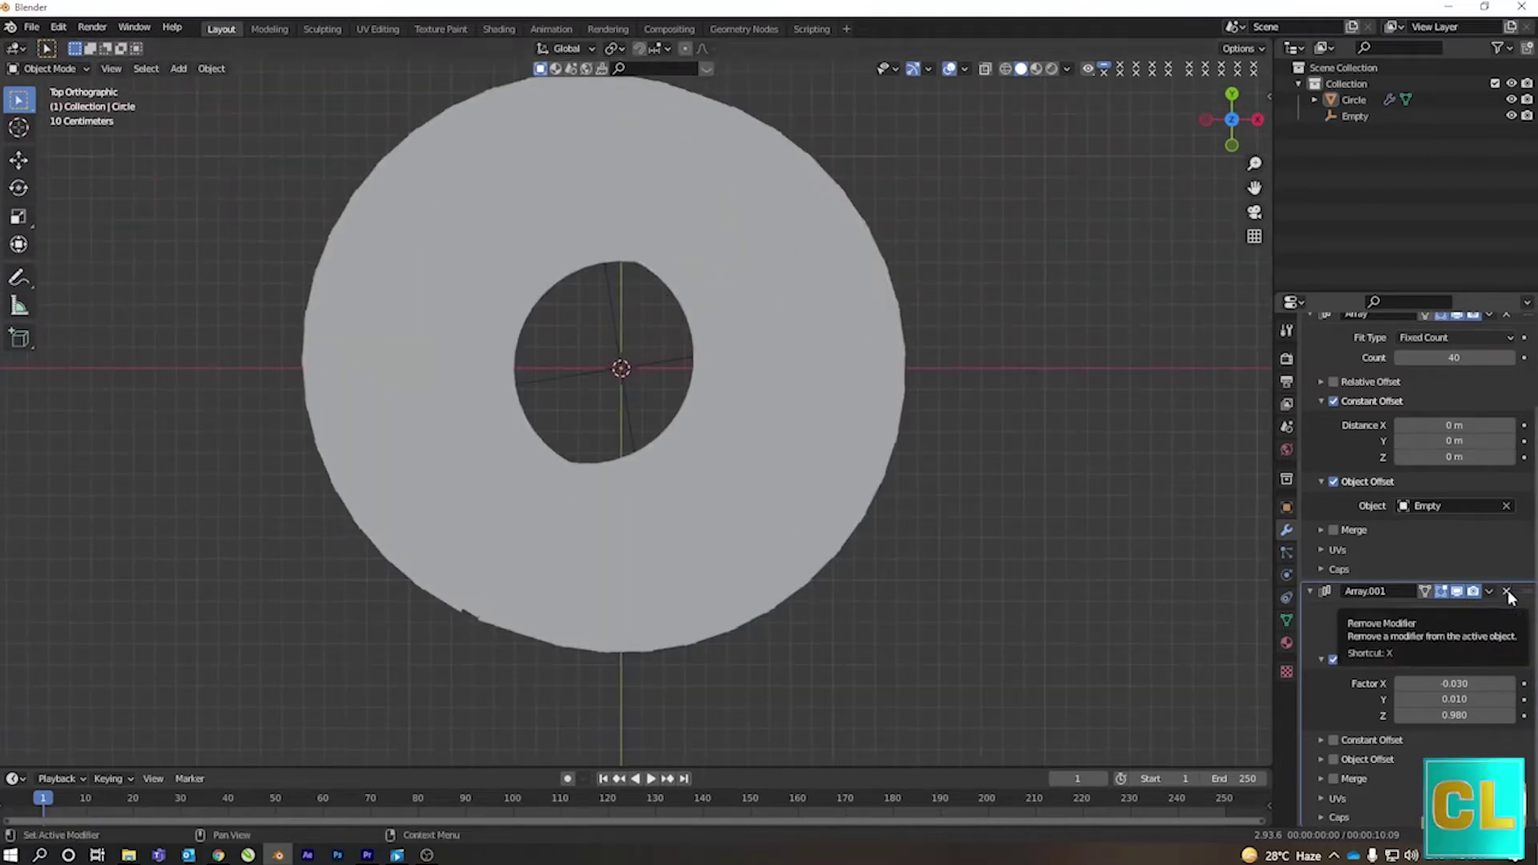
pyautogui.write('0')
pyautogui.press('Tab')
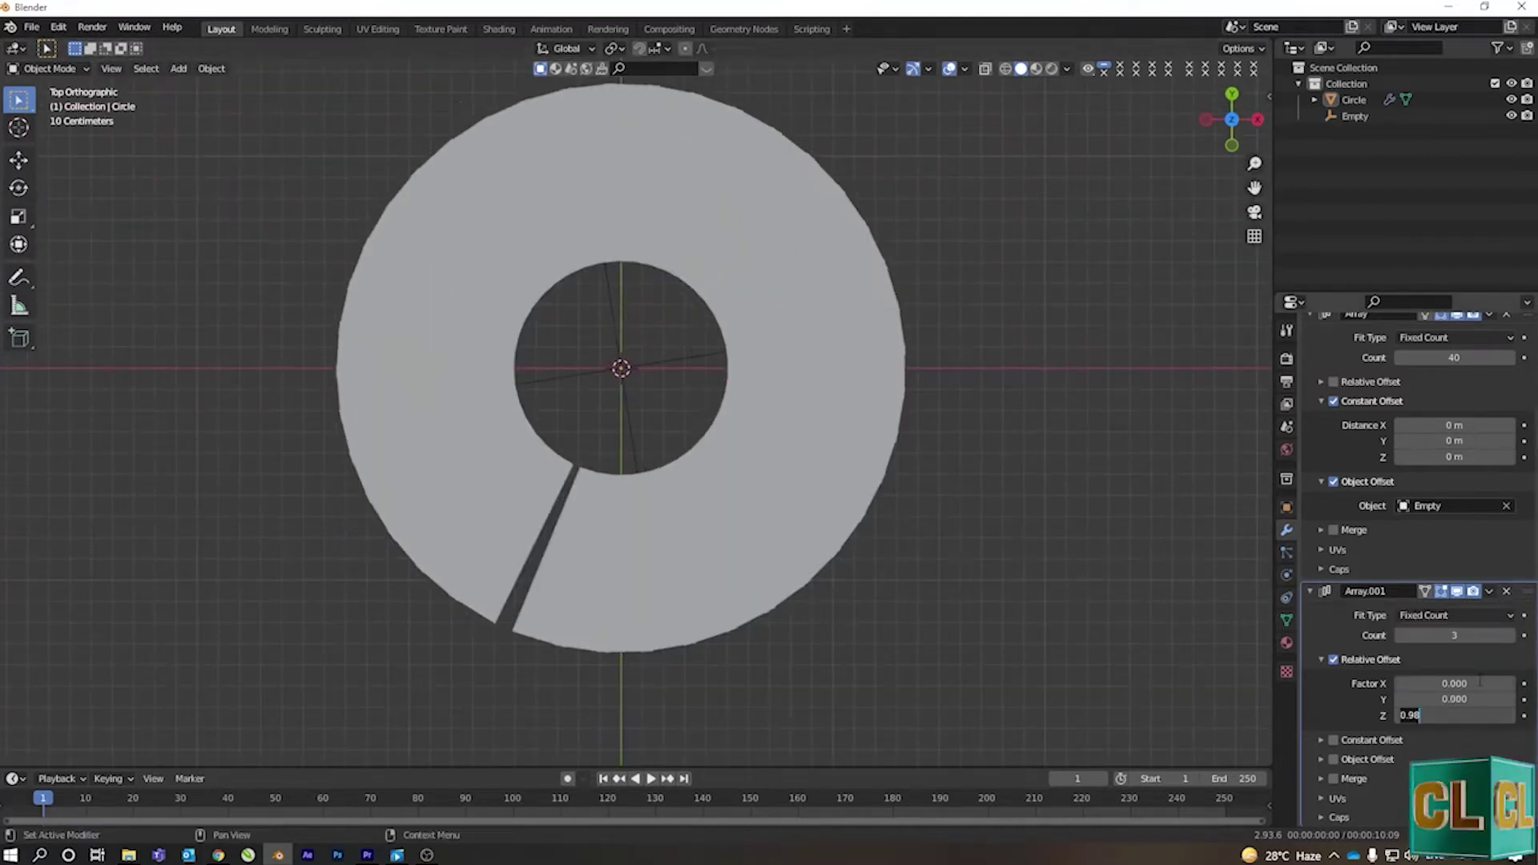
pyautogui.moveTo(1038, 631); pyautogui.dragTo(790, 481, button='middle')
pyautogui.scroll(-4, 849, 386)
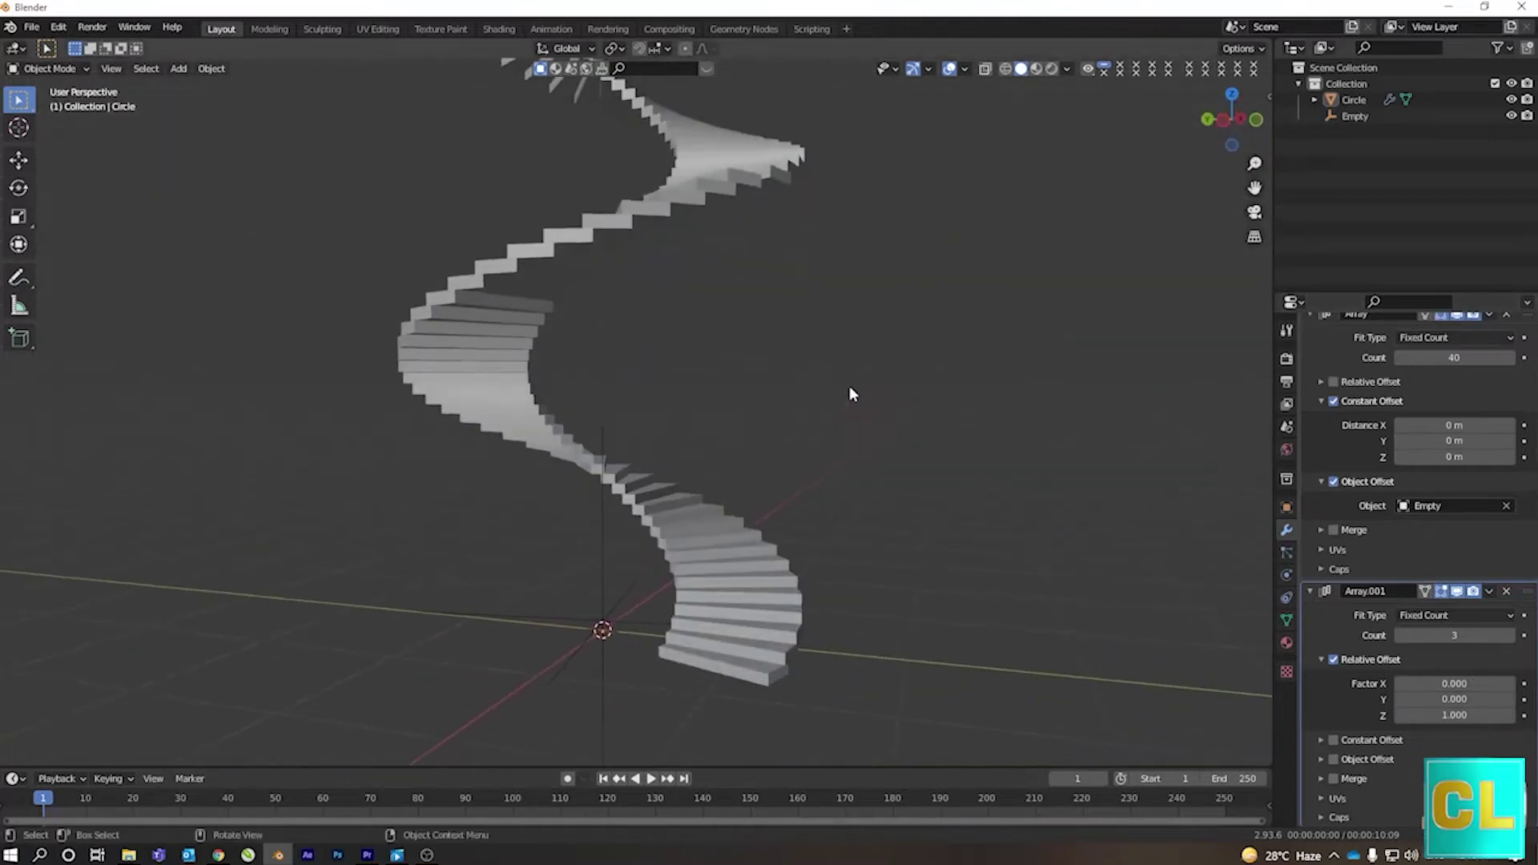
pyautogui.moveTo(849, 386)
pyautogui.mouseDown(button='middle')
pyautogui.moveTo(762, 587)
pyautogui.moveTo(673, 646)
pyautogui.moveTo(736, 523)
pyautogui.mouseUp(button='middle')
pyautogui.scroll(3, 665, 648)
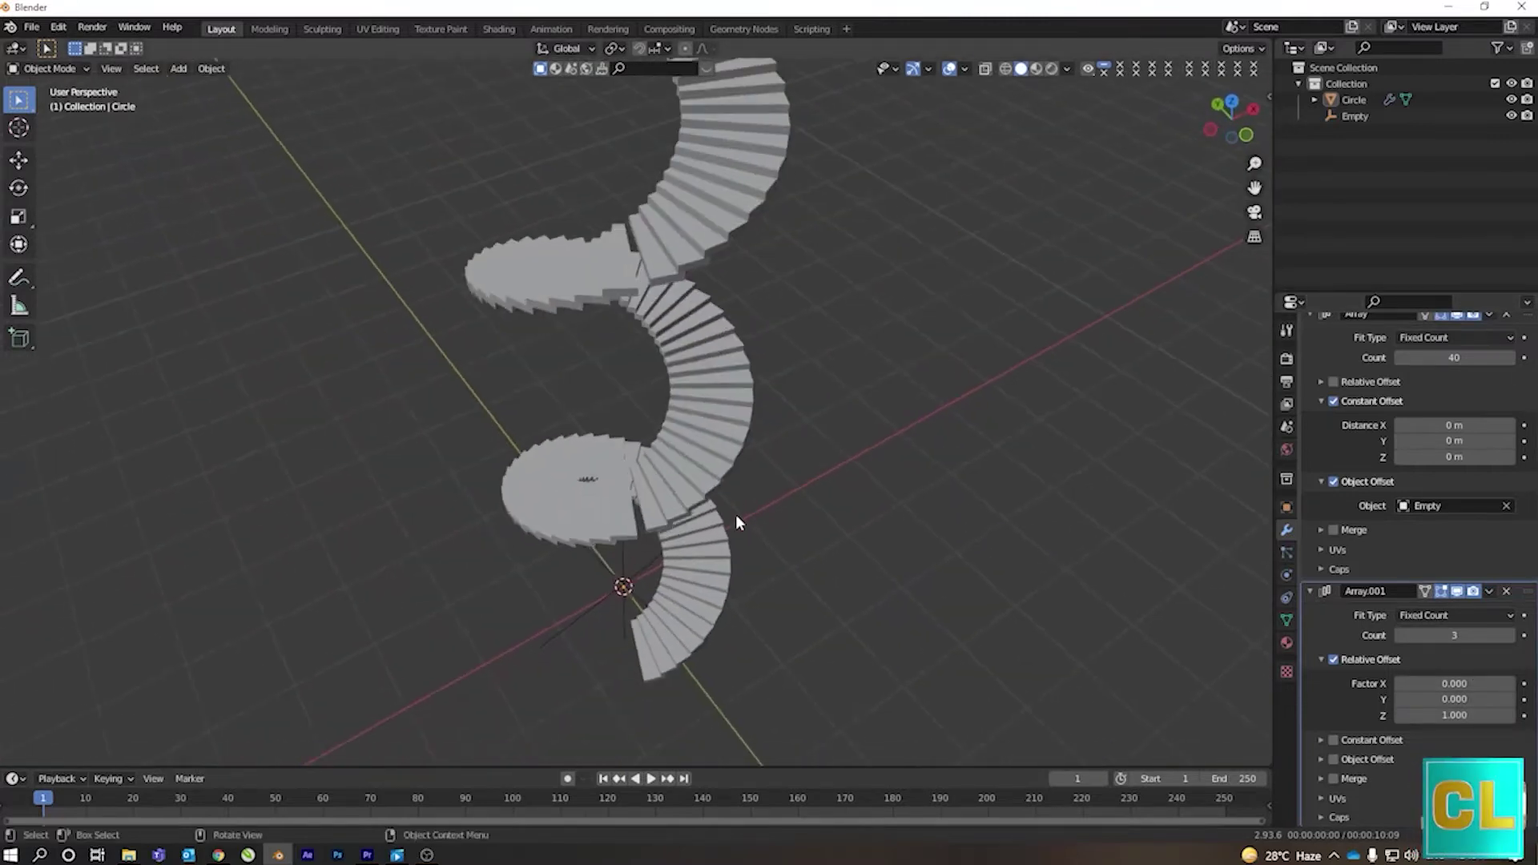
# - Cancel a trial Empty rotation and reduce the stacked spiral copies to one
pyautogui.click(626, 551)
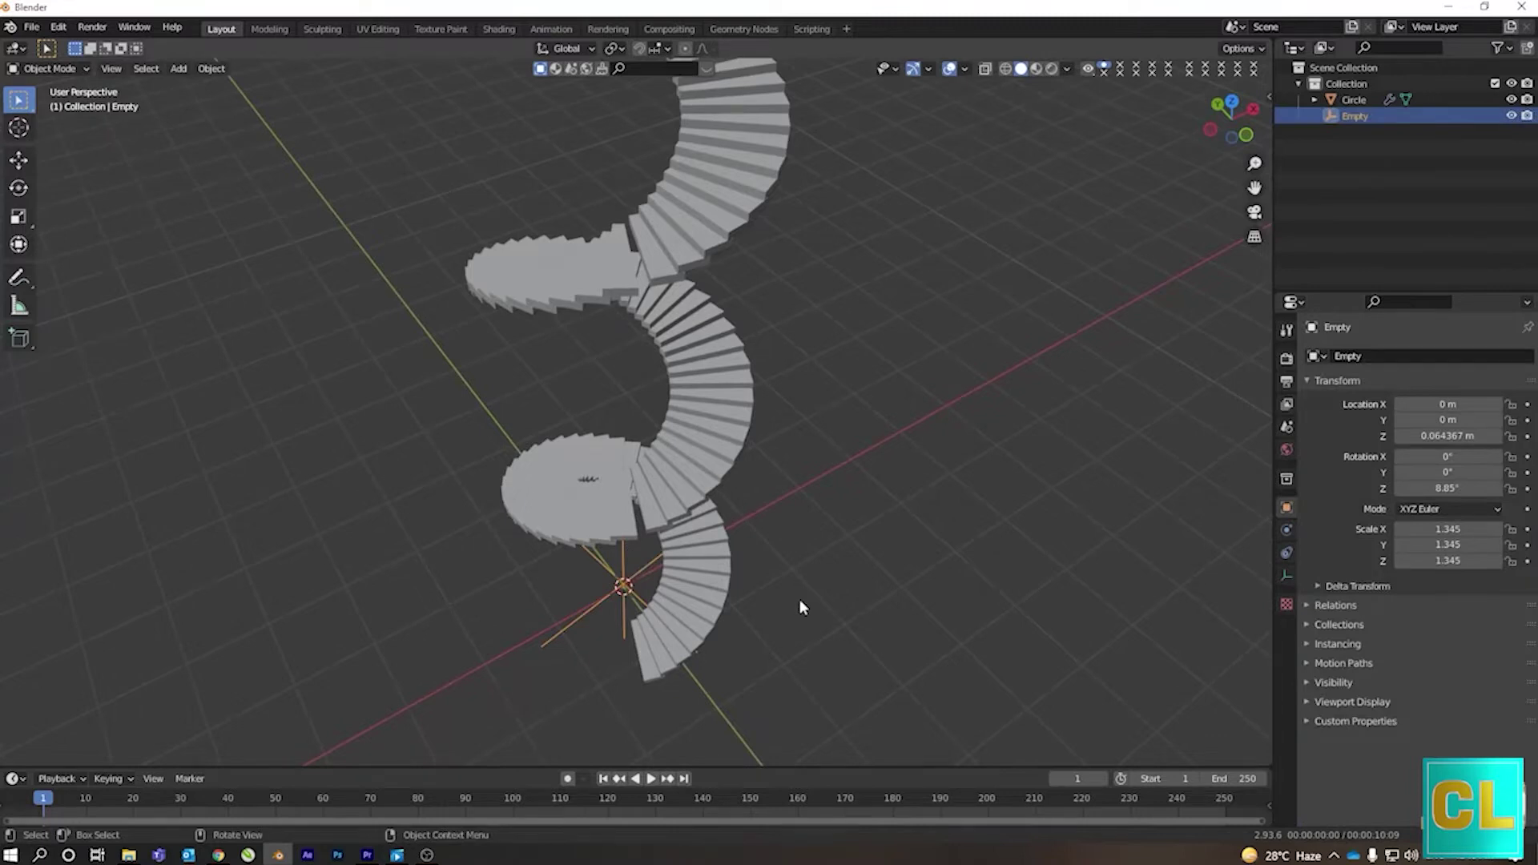
pyautogui.press('r')
pyautogui.press('z')
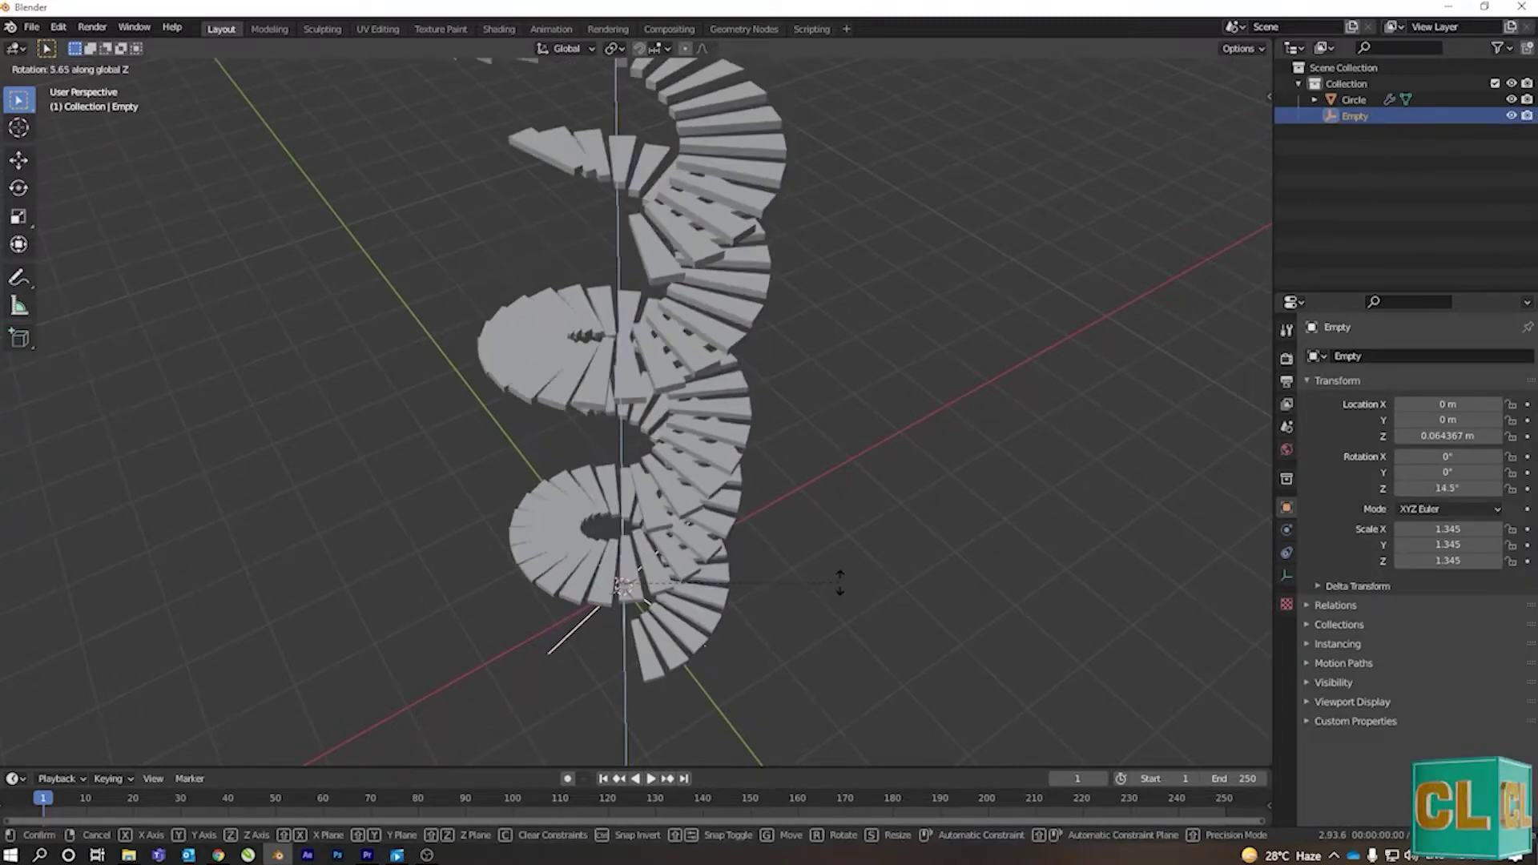
pyautogui.press('Escape')
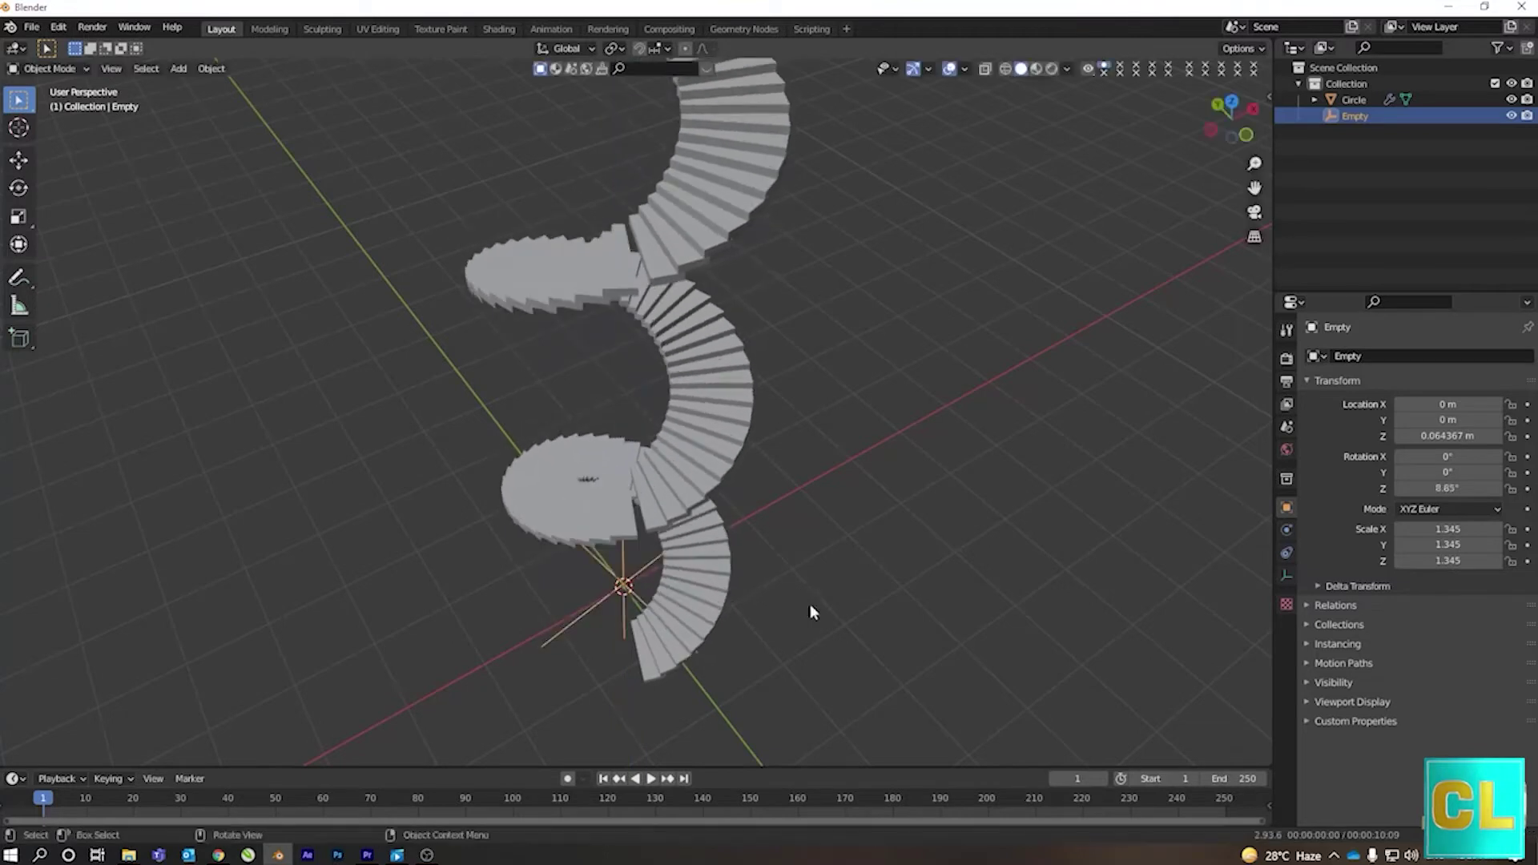
pyautogui.click(726, 637)
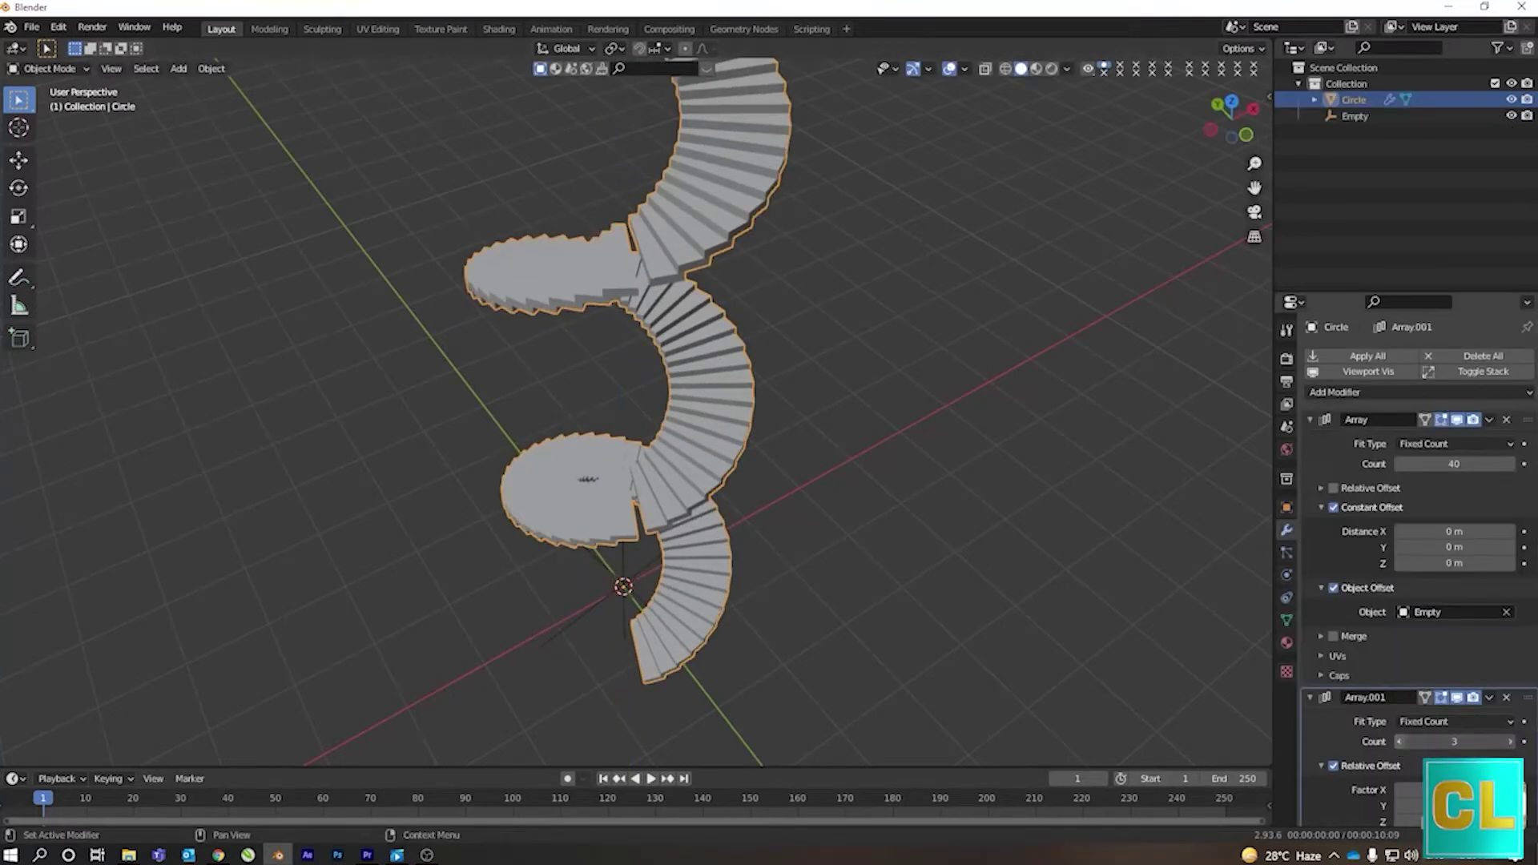
pyautogui.moveTo(1454, 741); pyautogui.dragTo(1410, 741)
pyautogui.moveTo(641, 401); pyautogui.dragTo(721, 361, button='middle')
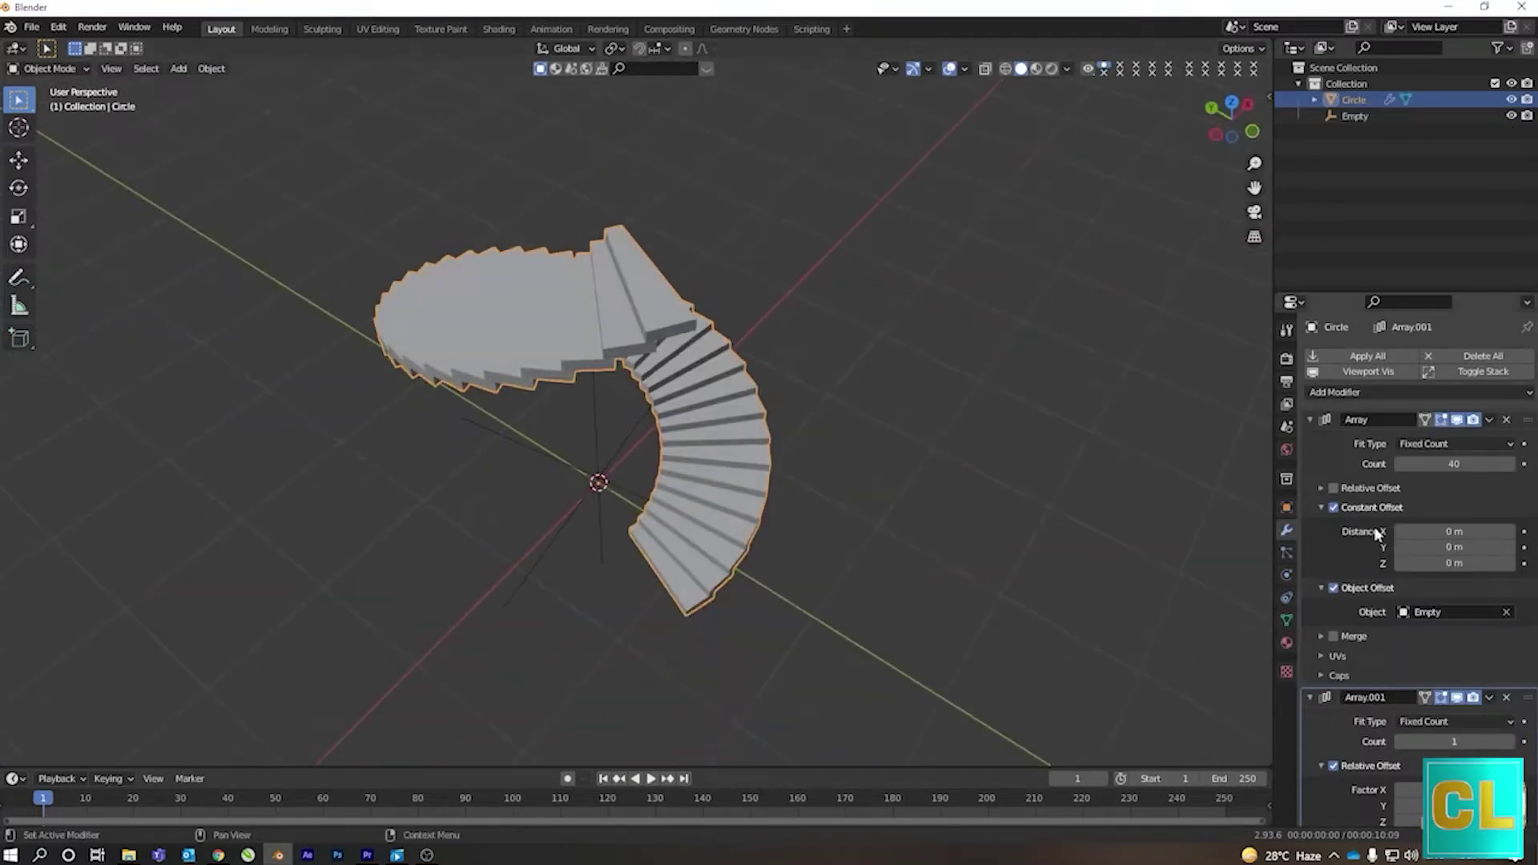
pyautogui.moveTo(962, 481); pyautogui.dragTo(824, 455, button='middle')
pyautogui.scroll(3, 824, 456)
# - Rotate the Empty to 9.23° around Z to adjust the step twist
pyautogui.click(580, 670)
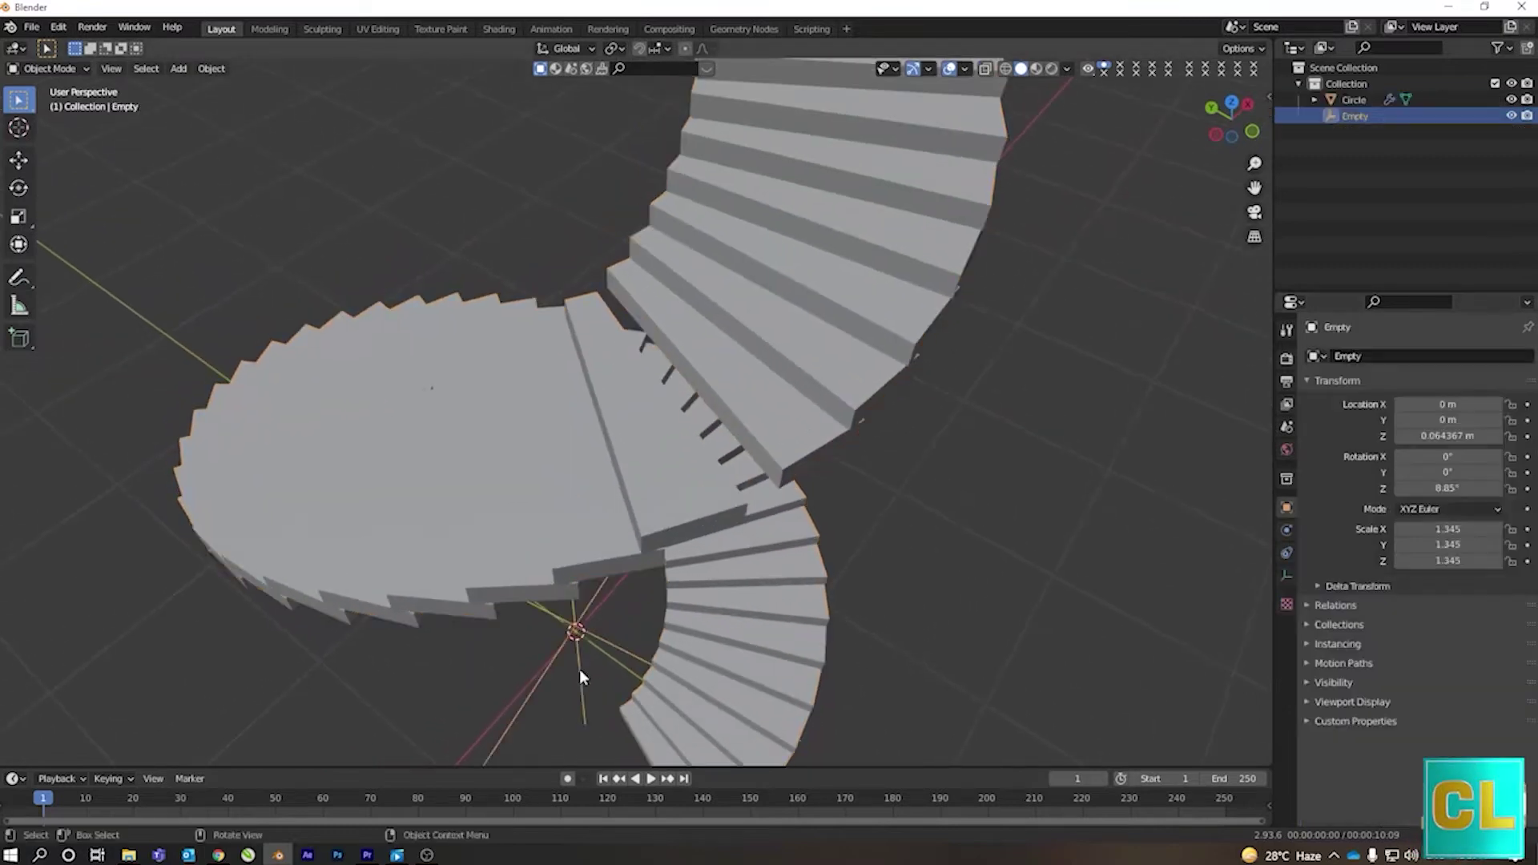
pyautogui.moveTo(580, 669)
pyautogui.mouseDown(button='middle')
pyautogui.moveTo(765, 583)
pyautogui.moveTo(642, 336)
pyautogui.moveTo(584, 407)
pyautogui.mouseUp(button='middle')
pyautogui.scroll(-5, 762, 569)
pyautogui.scroll(5, 584, 407)
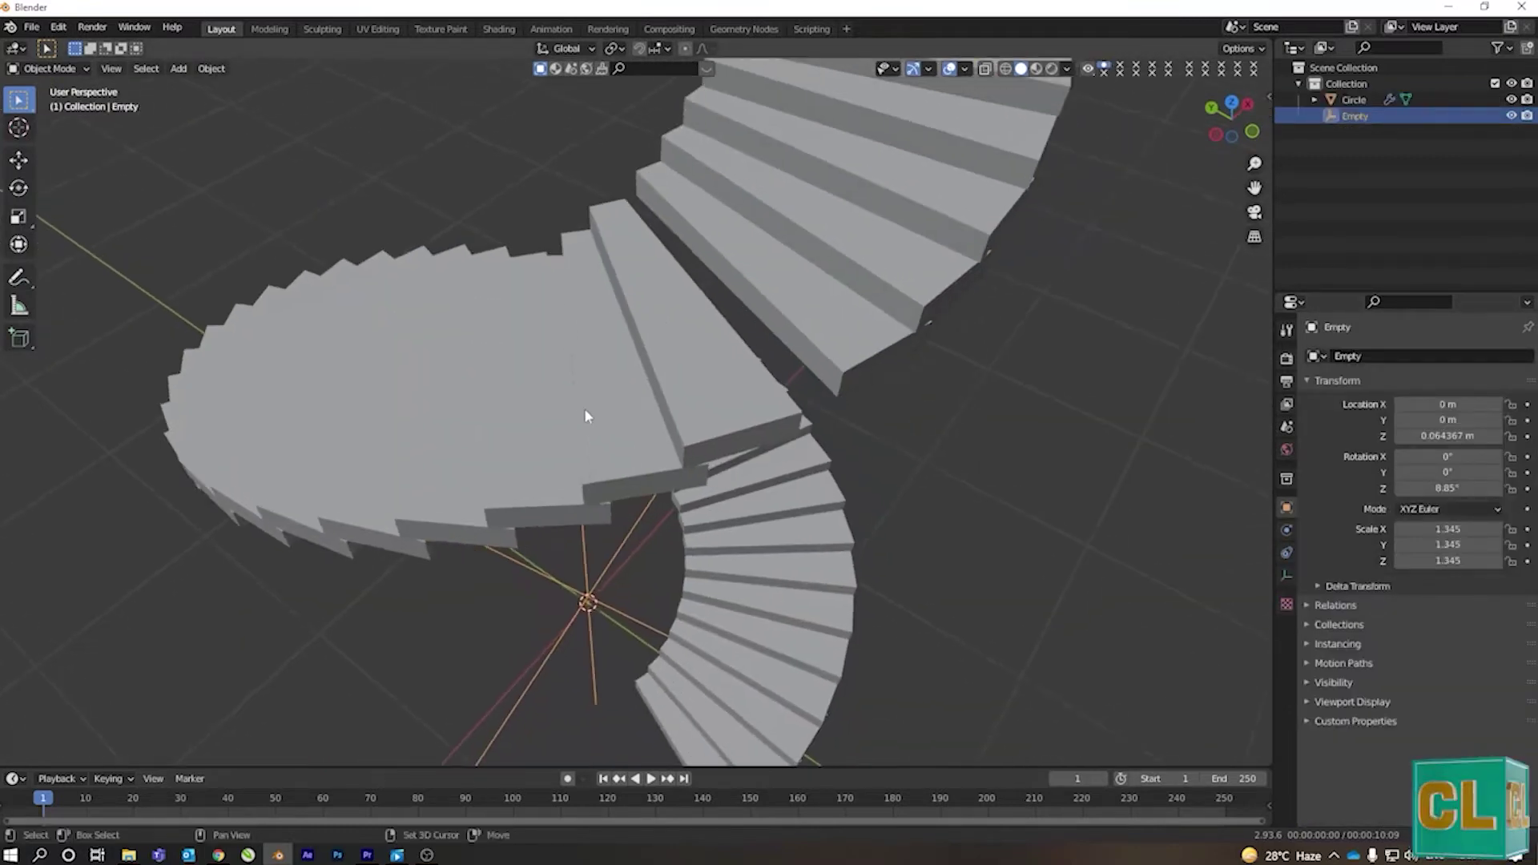
pyautogui.press('r')
pyautogui.press('z')
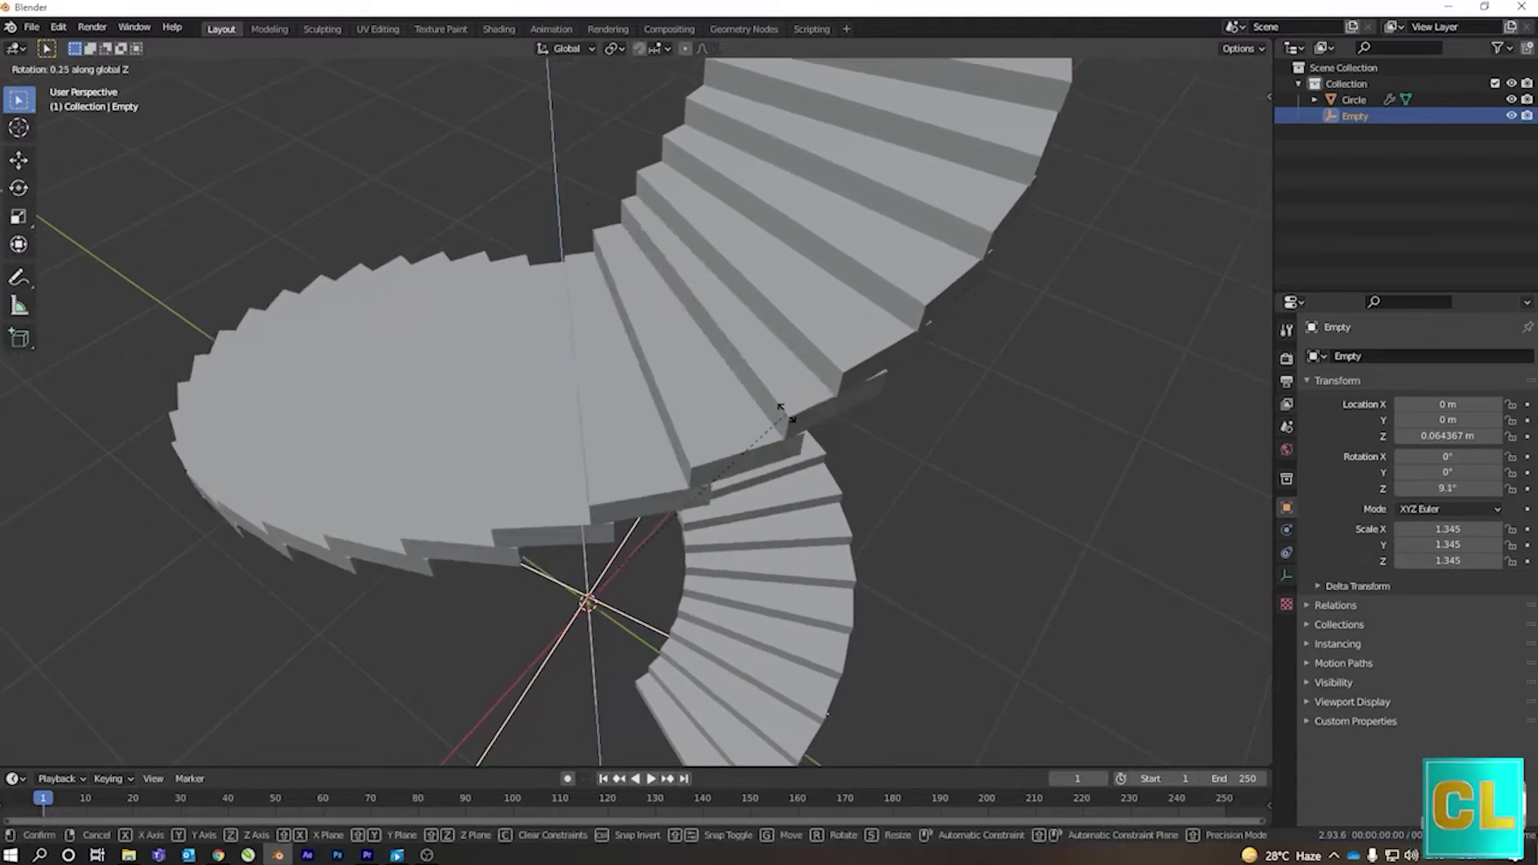
pyautogui.click(785, 413)
pyautogui.scroll(-5, 925, 430)
pyautogui.moveTo(924, 430); pyautogui.dragTo(917, 315, button='middle')
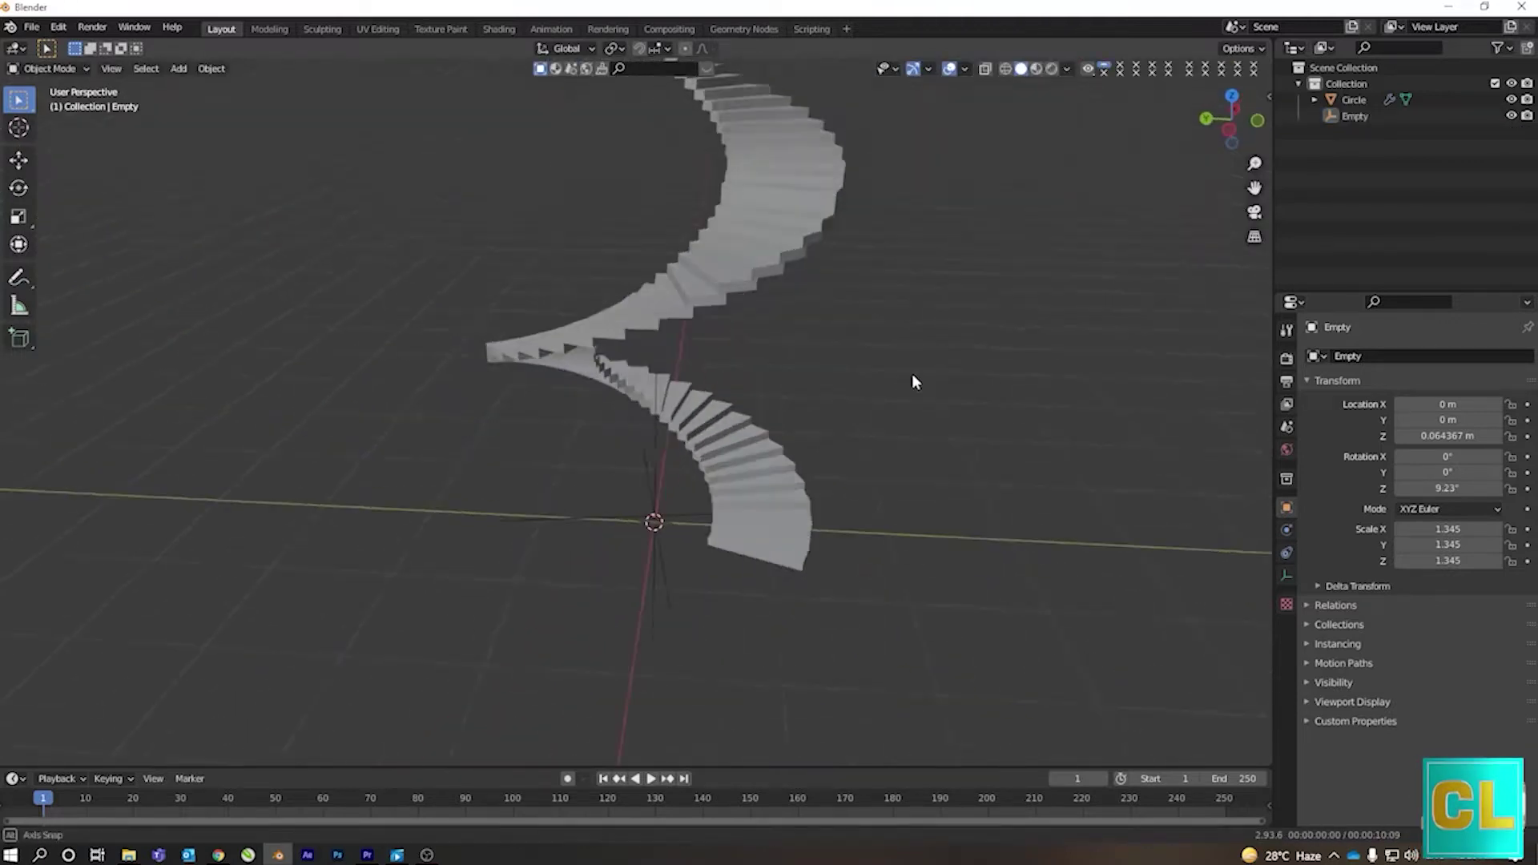
pyautogui.press('KP_7')
pyautogui.scroll(2, 719, 440)
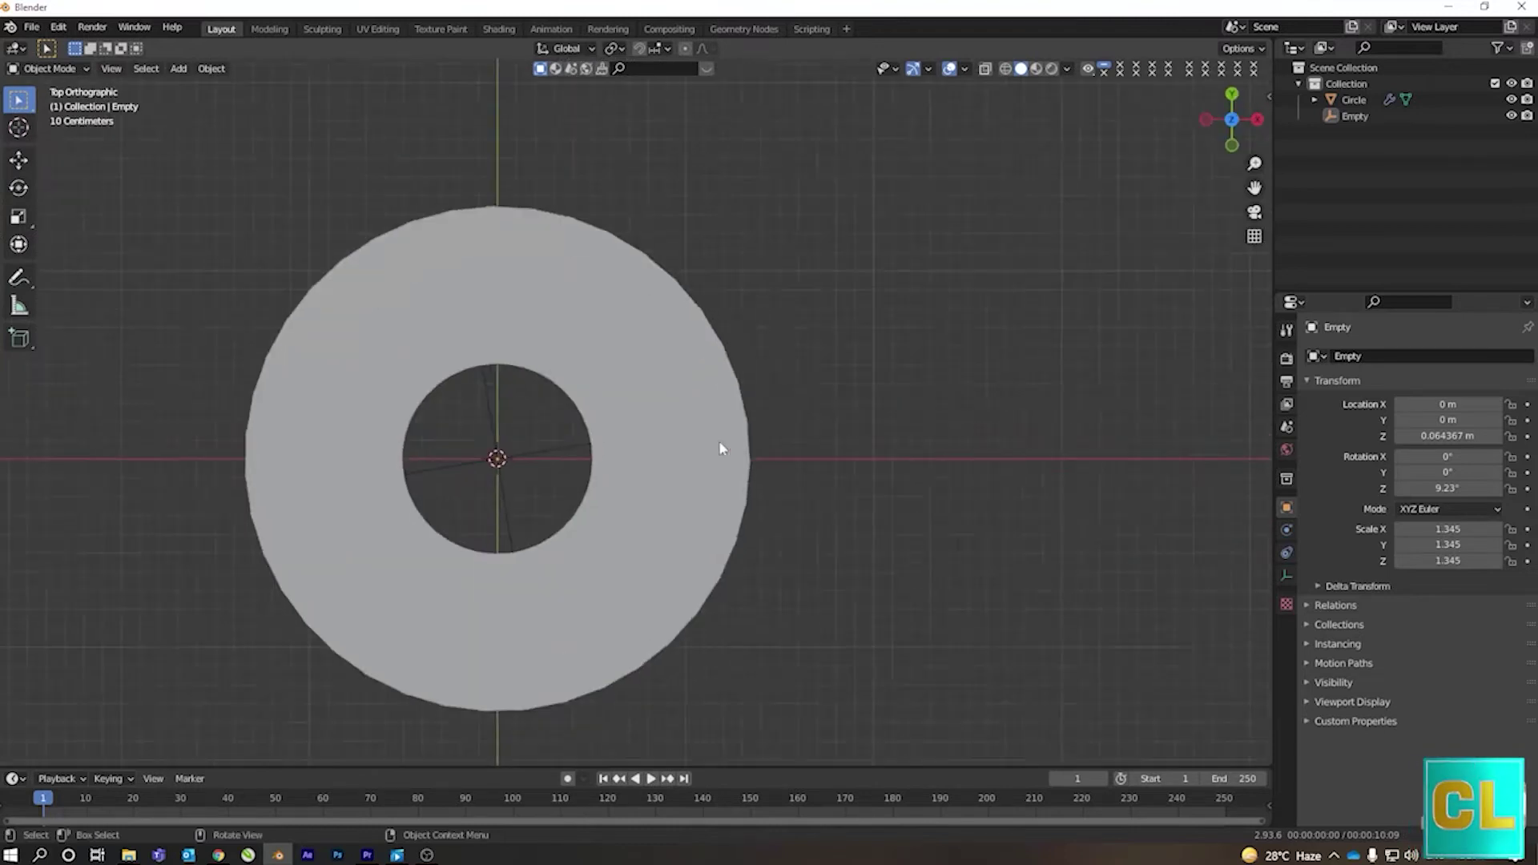
# - Raise Array.001's count to 12 stacked spiral turns
pyautogui.click(738, 436)
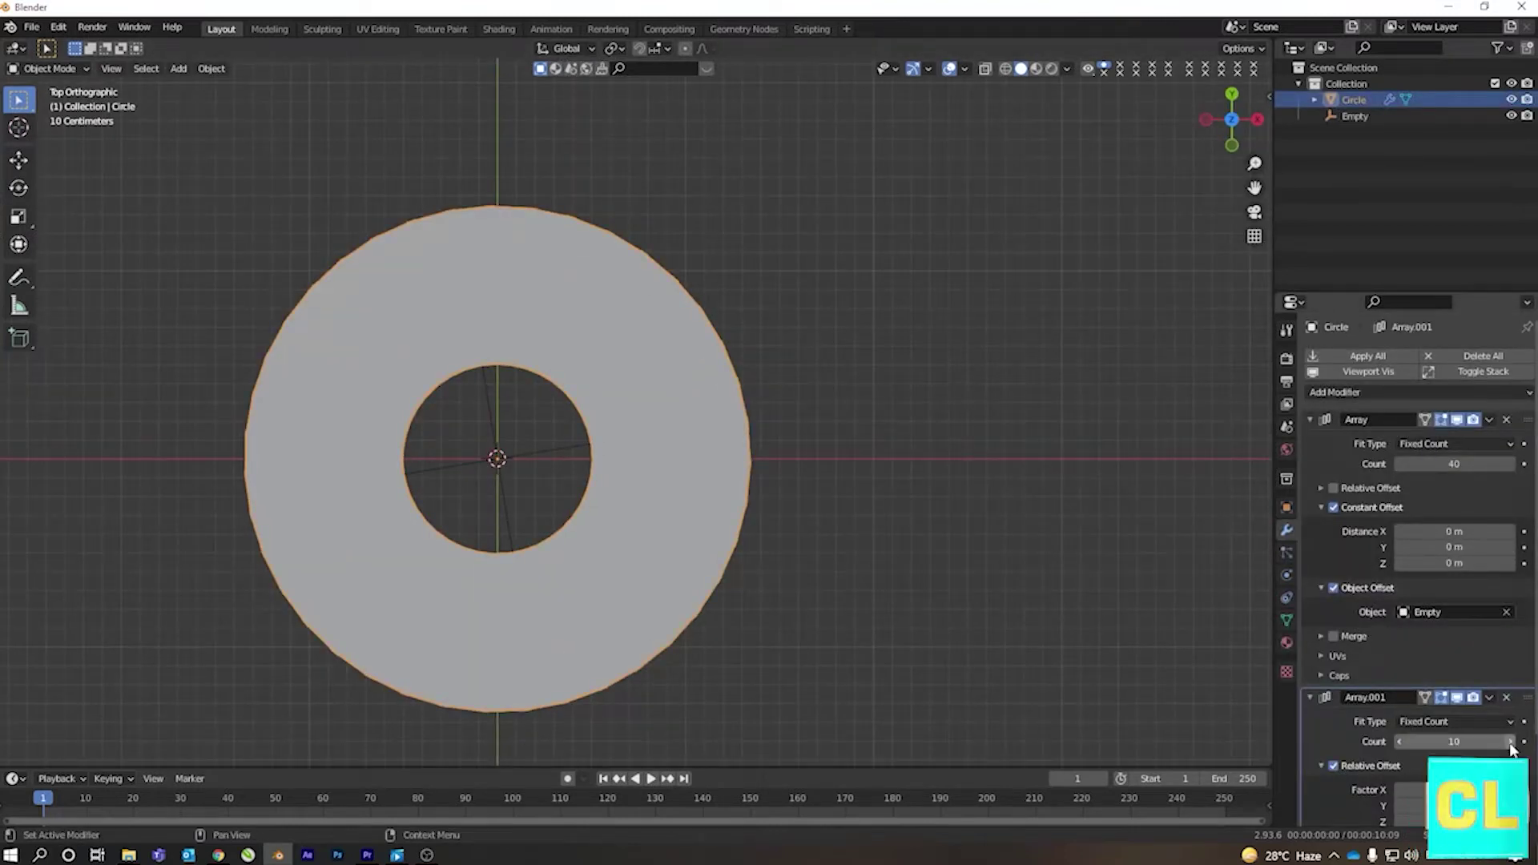
pyautogui.click(1511, 743)
pyautogui.click(856, 562)
pyautogui.moveTo(856, 563)
pyautogui.mouseDown(button='middle')
pyautogui.moveTo(923, 361)
pyautogui.moveTo(997, 344)
pyautogui.moveTo(664, 337)
pyautogui.moveTo(687, 385)
pyautogui.mouseUp(button='middle')
pyautogui.scroll(-3, 824, 459)
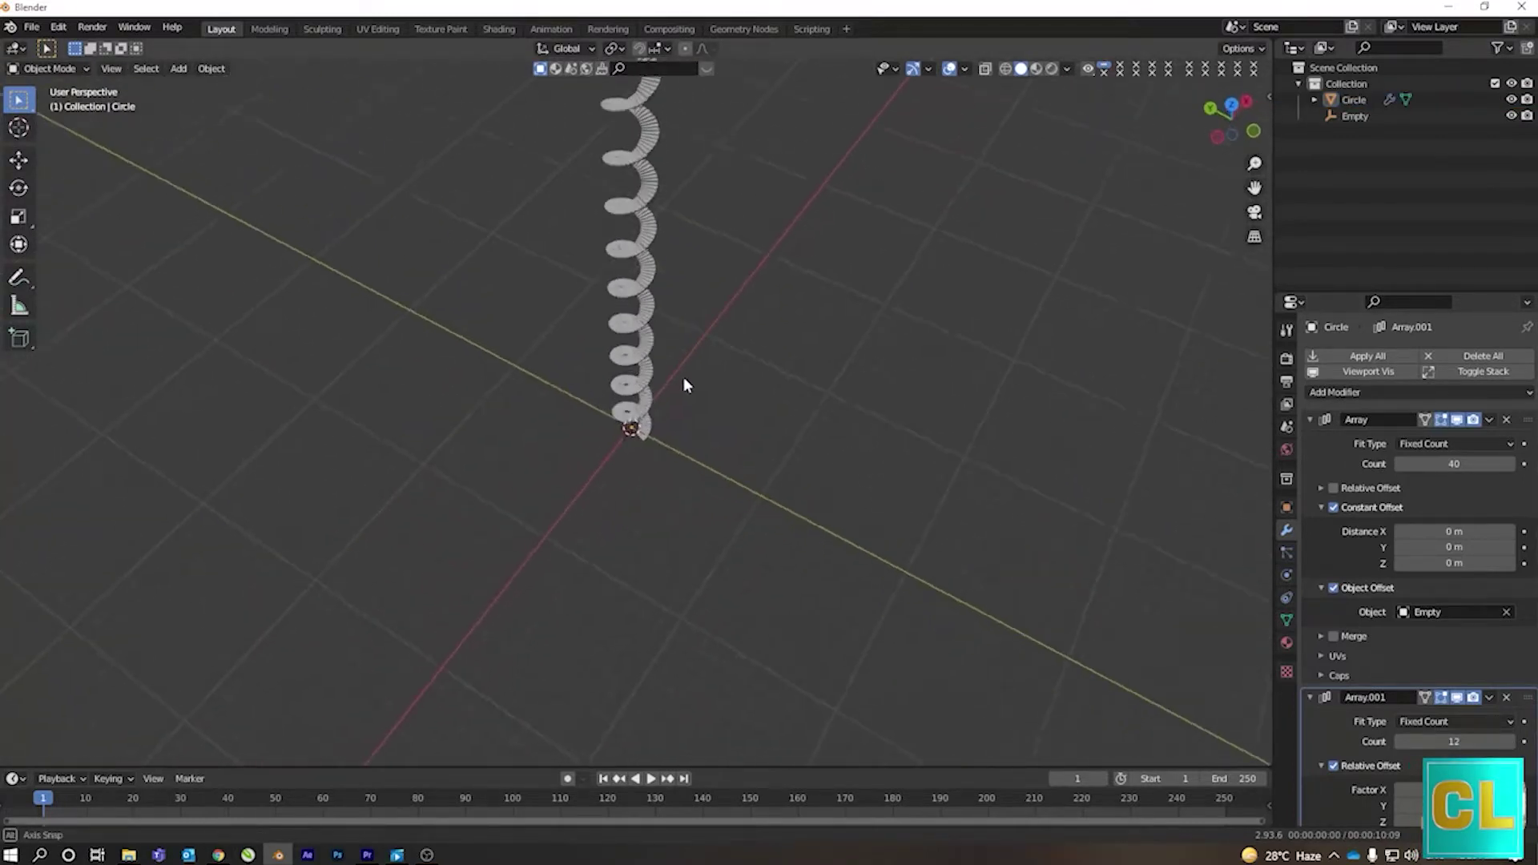
pyautogui.scroll(3, 693, 377)
pyautogui.scroll(2, 696, 373)
# - Select everything and scale the whole staircase up to about 3.26
pyautogui.click(606, 535)
pyautogui.press('a')
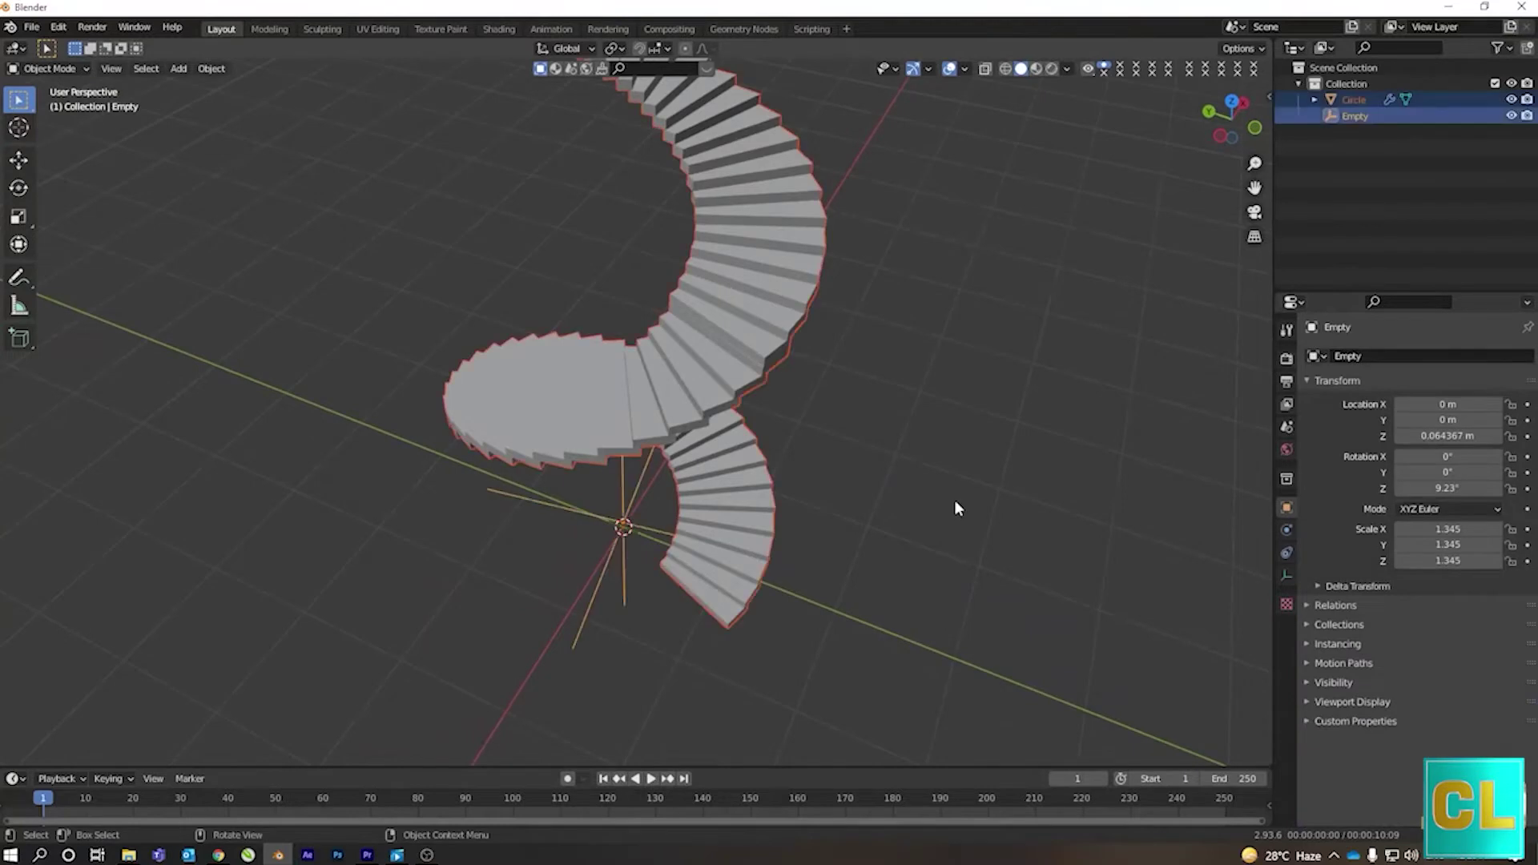
pyautogui.press('KP_7')
pyautogui.scroll(4, 508, 511)
pyautogui.keyDown('shift'); pyautogui.moveTo(508, 511); pyautogui.dragTo(593, 432, button='middle'); pyautogui.keyUp('shift')
pyautogui.press('s')
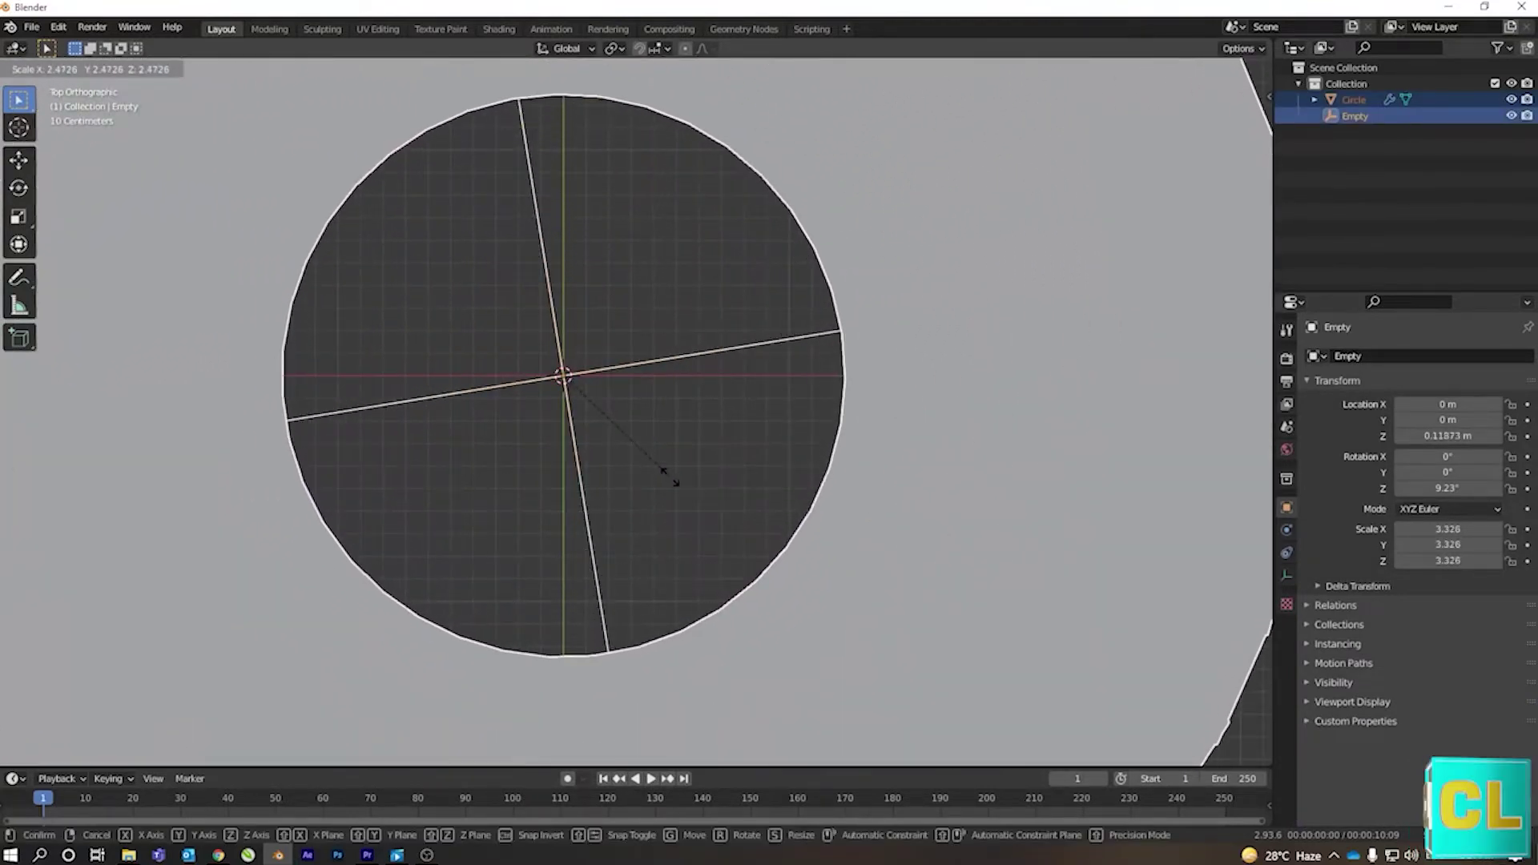
pyautogui.click(665, 474)
pyautogui.moveTo(815, 534); pyautogui.dragTo(841, 536, button='middle')
pyautogui.press('KP_7')
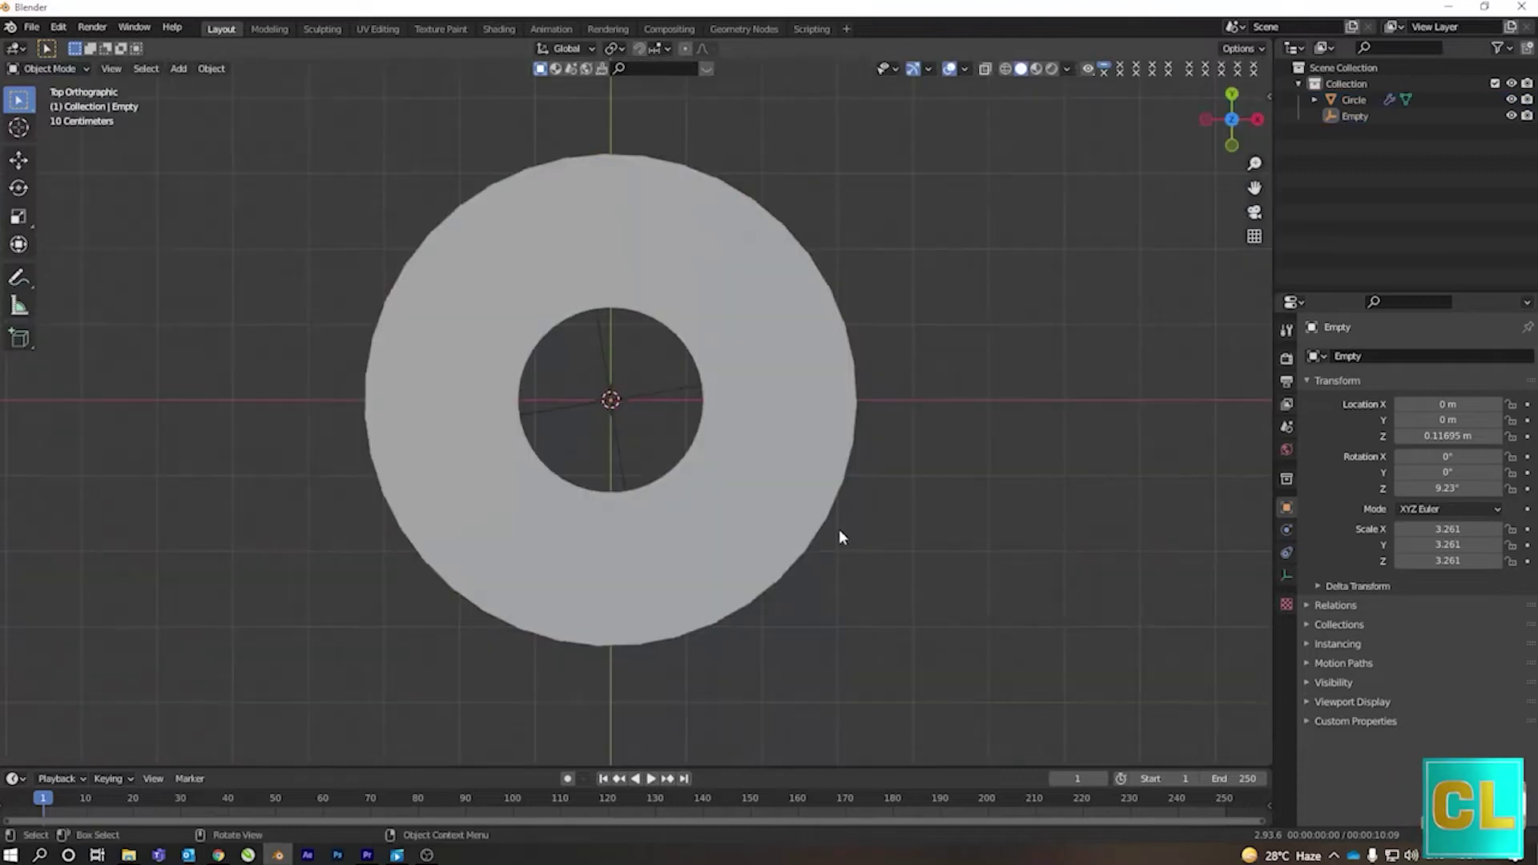
pyautogui.hotkey('shift', 'a')
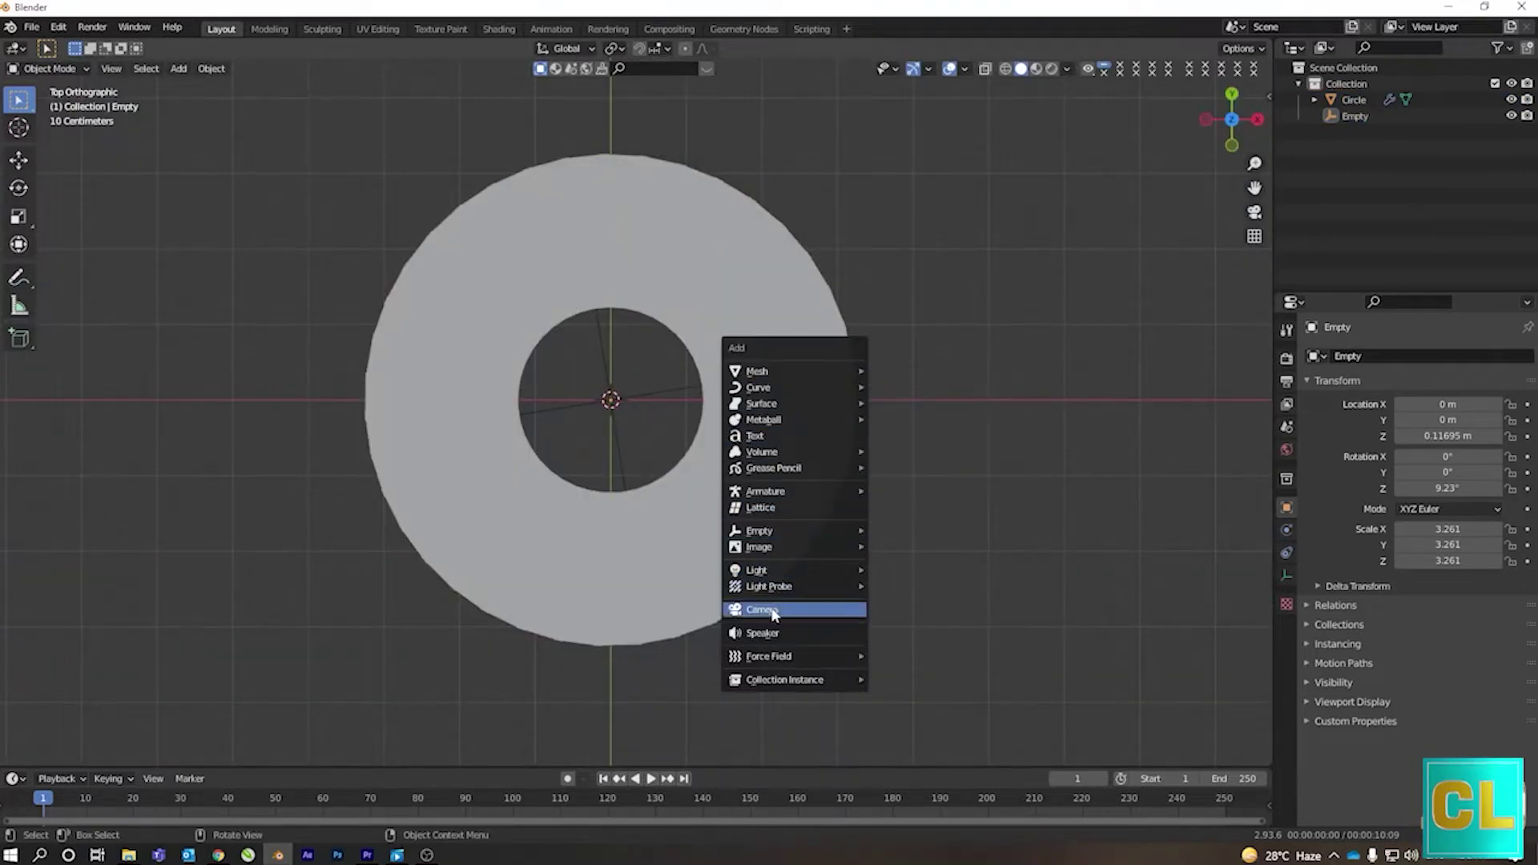
# - Add a camera locked to the view and lift it high above the spiral
pyautogui.click(772, 609)
pyautogui.press('KP_0')
pyautogui.press('n')
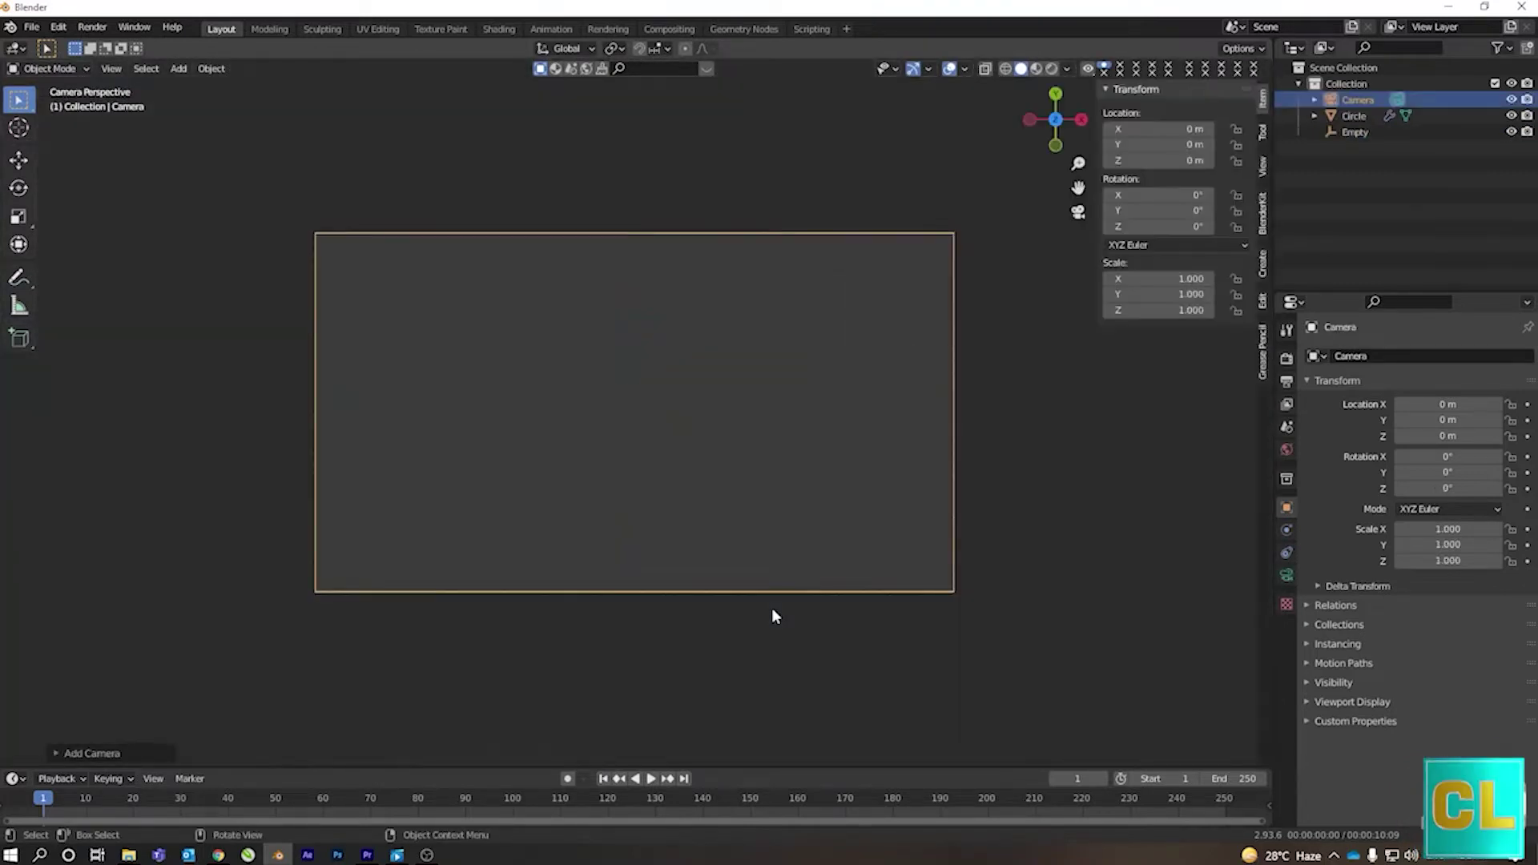
pyautogui.click(1263, 166)
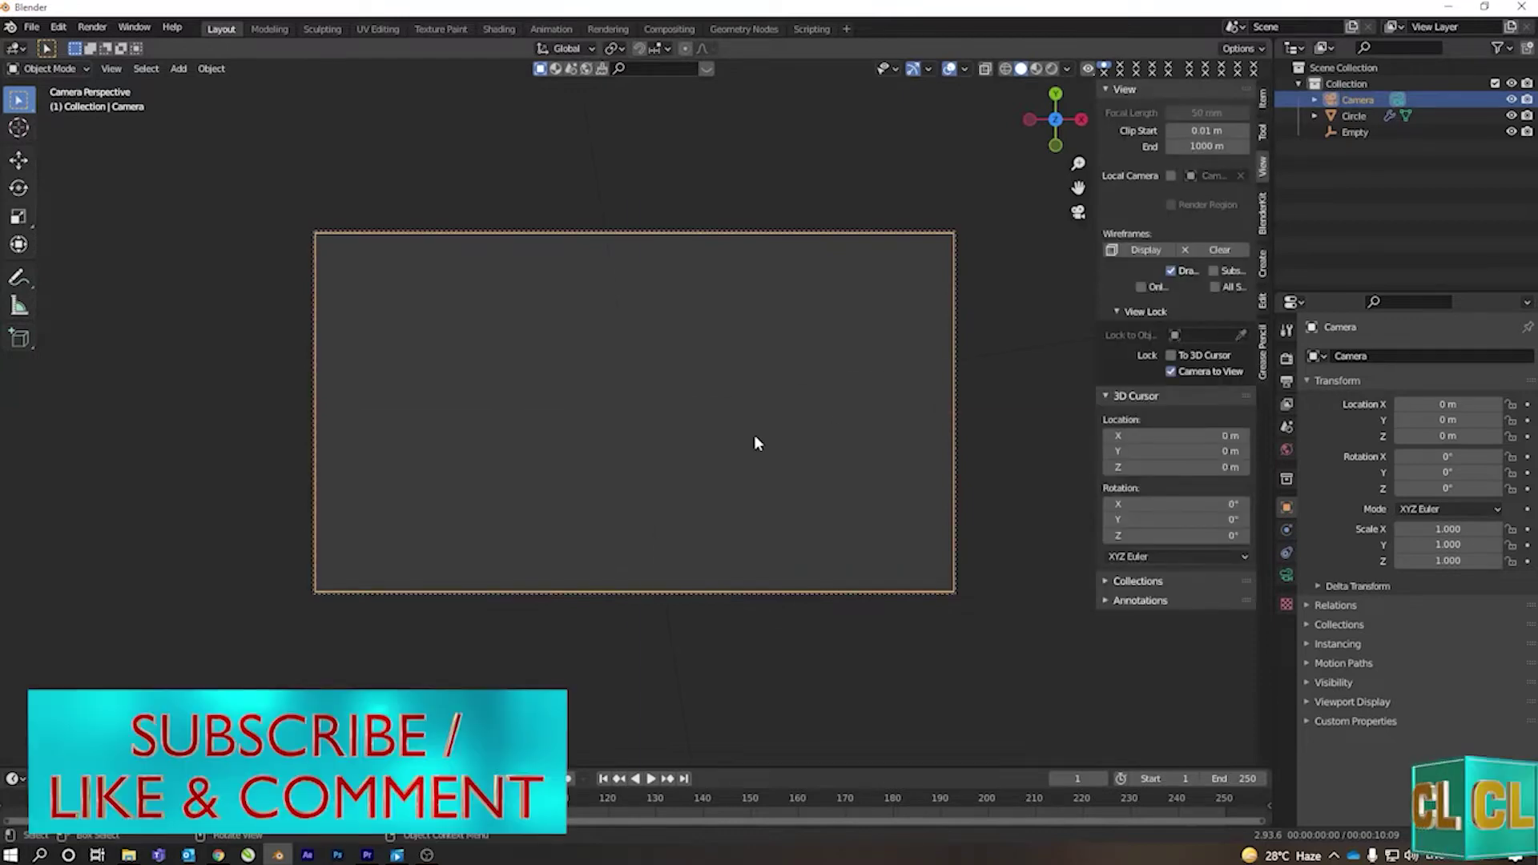
pyautogui.scroll(-3, 756, 443)
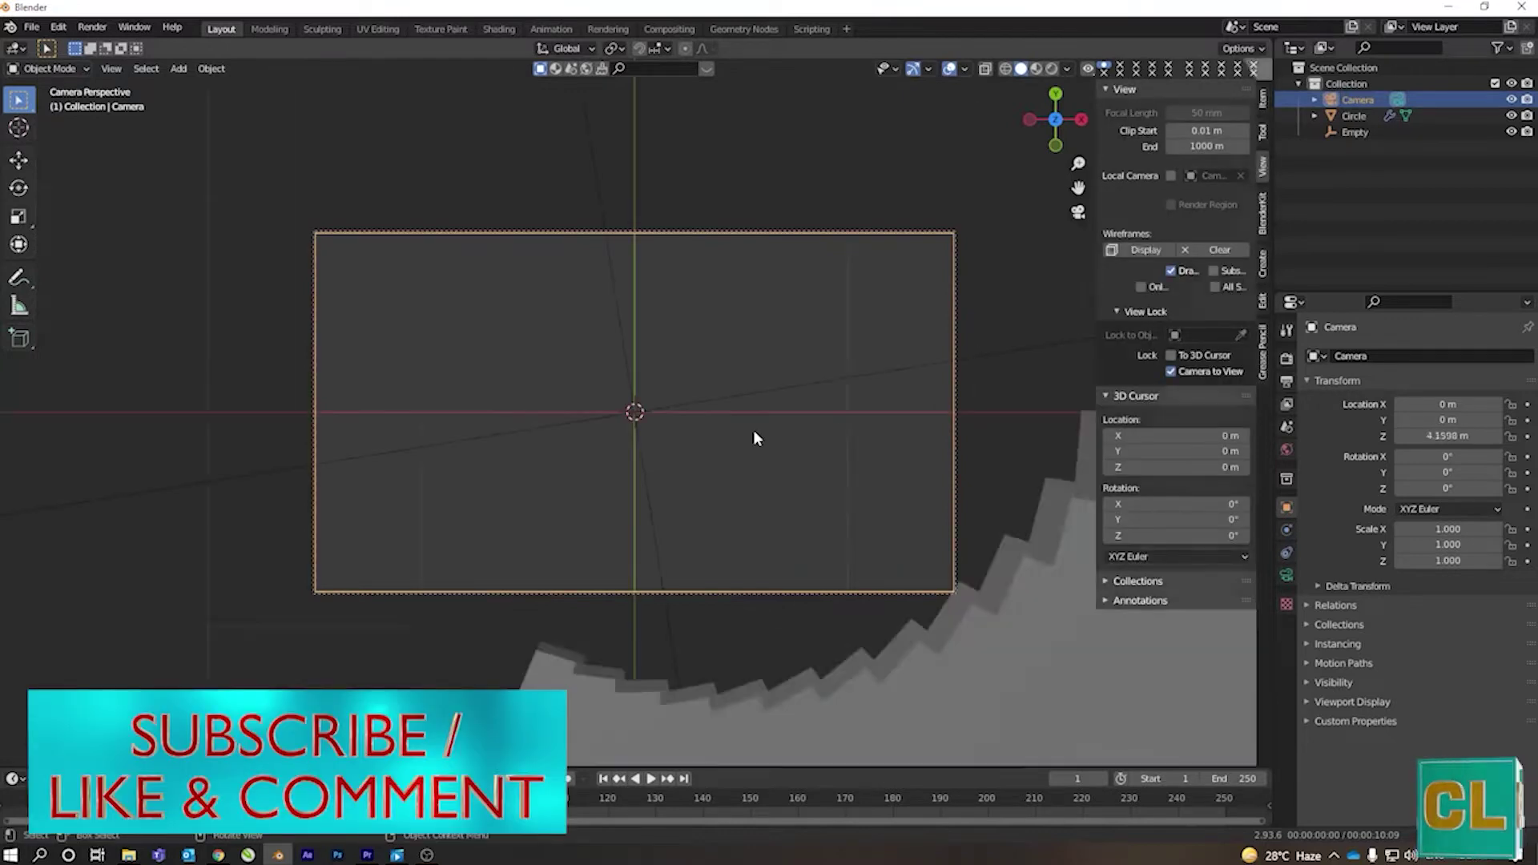
pyautogui.scroll(-3, 753, 433)
pyautogui.scroll(-2, 737, 433)
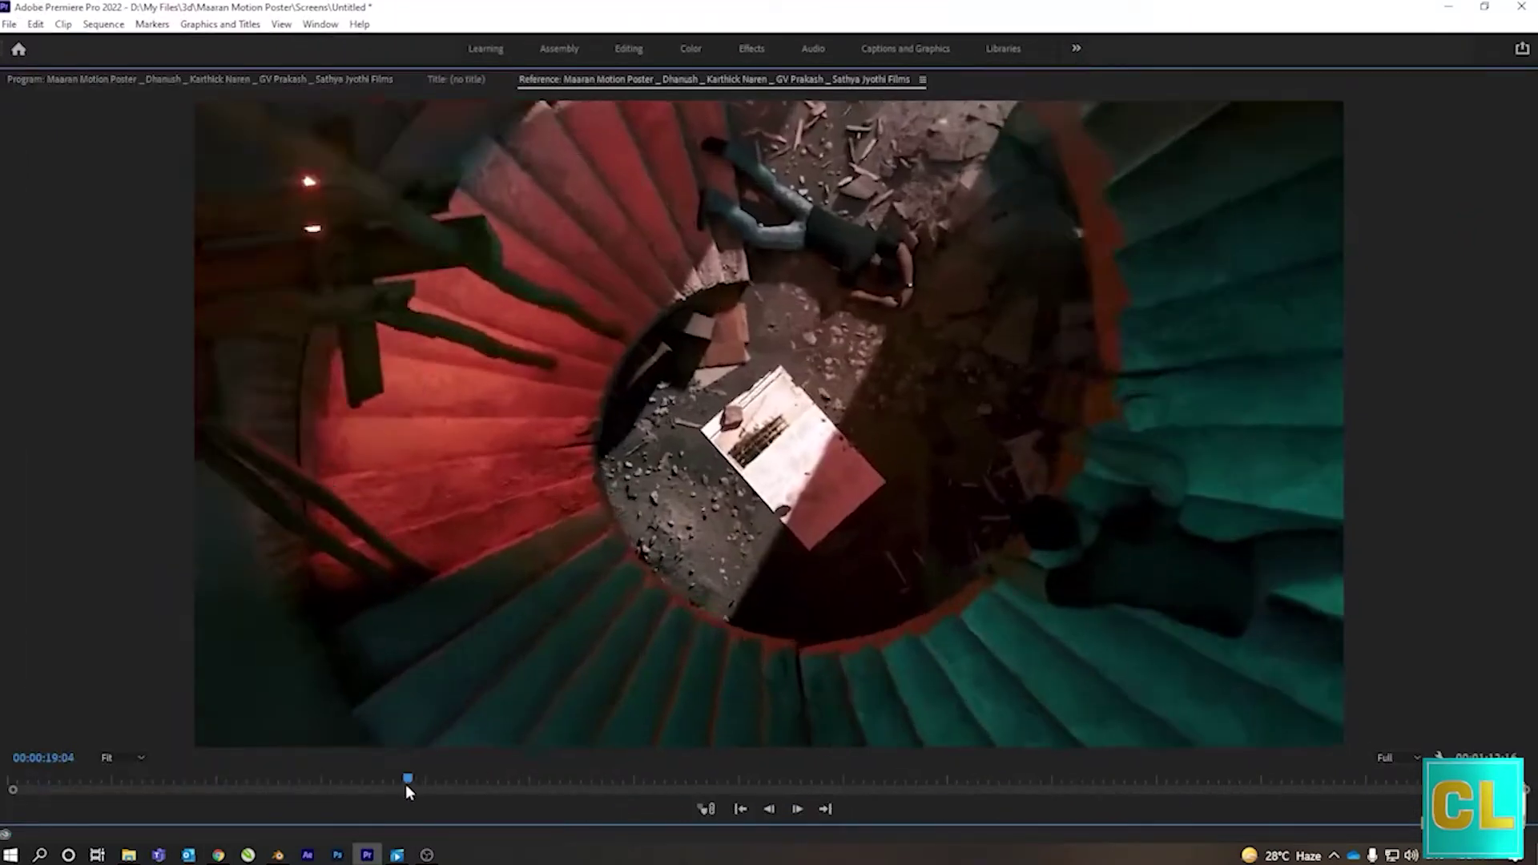
# - Scrub the overhead stairwell reference clip, then select the Empty in Blender
pyautogui.moveTo(405, 786)
pyautogui.mouseDown()
pyautogui.moveTo(310, 786)
pyautogui.moveTo(485, 782)
pyautogui.moveTo(426, 782)
pyautogui.mouseUp()
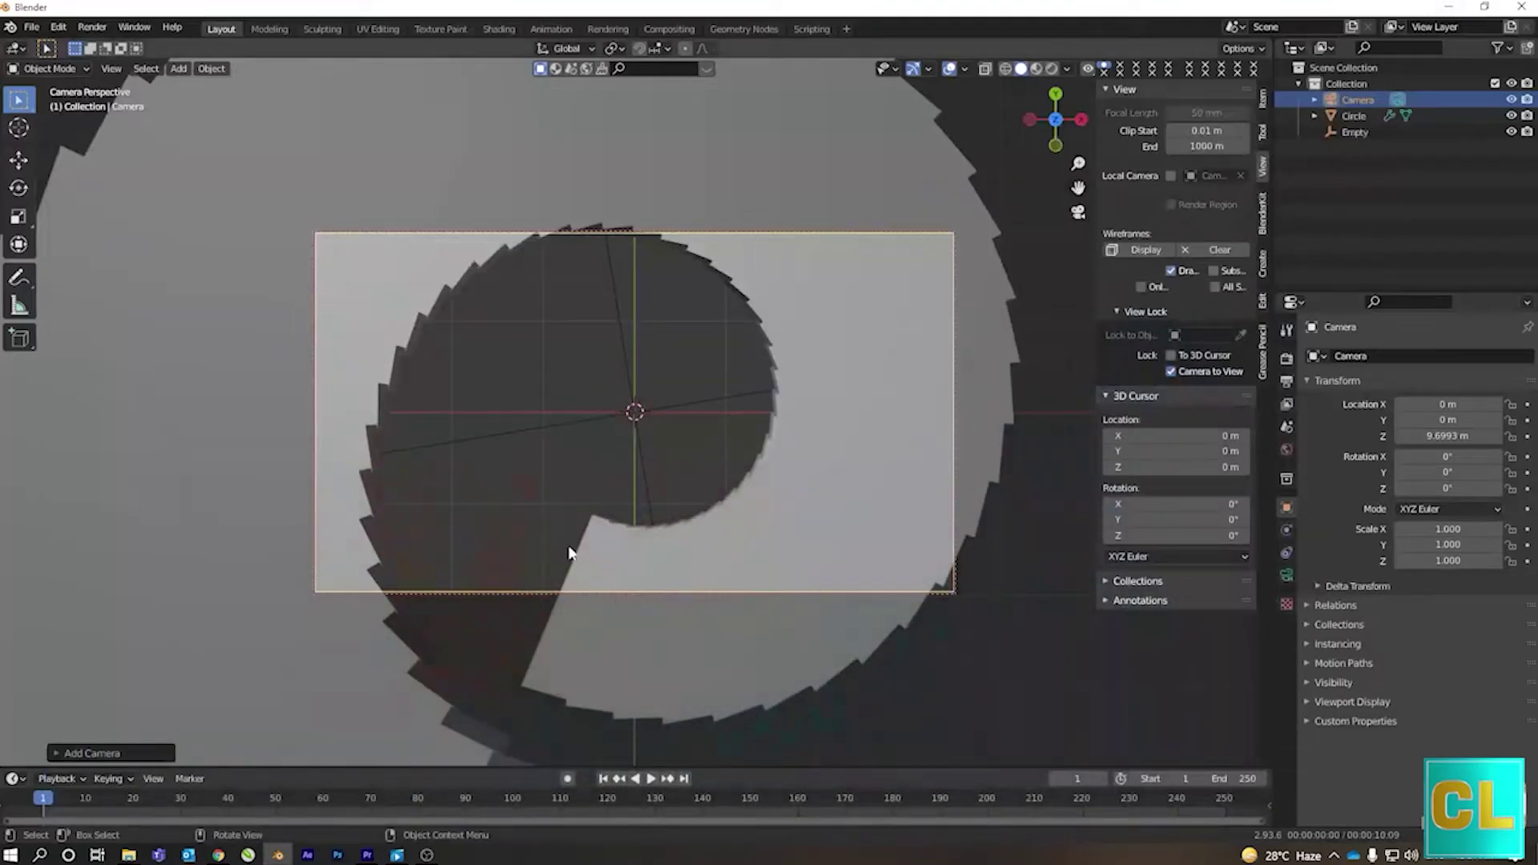
pyautogui.click(691, 408)
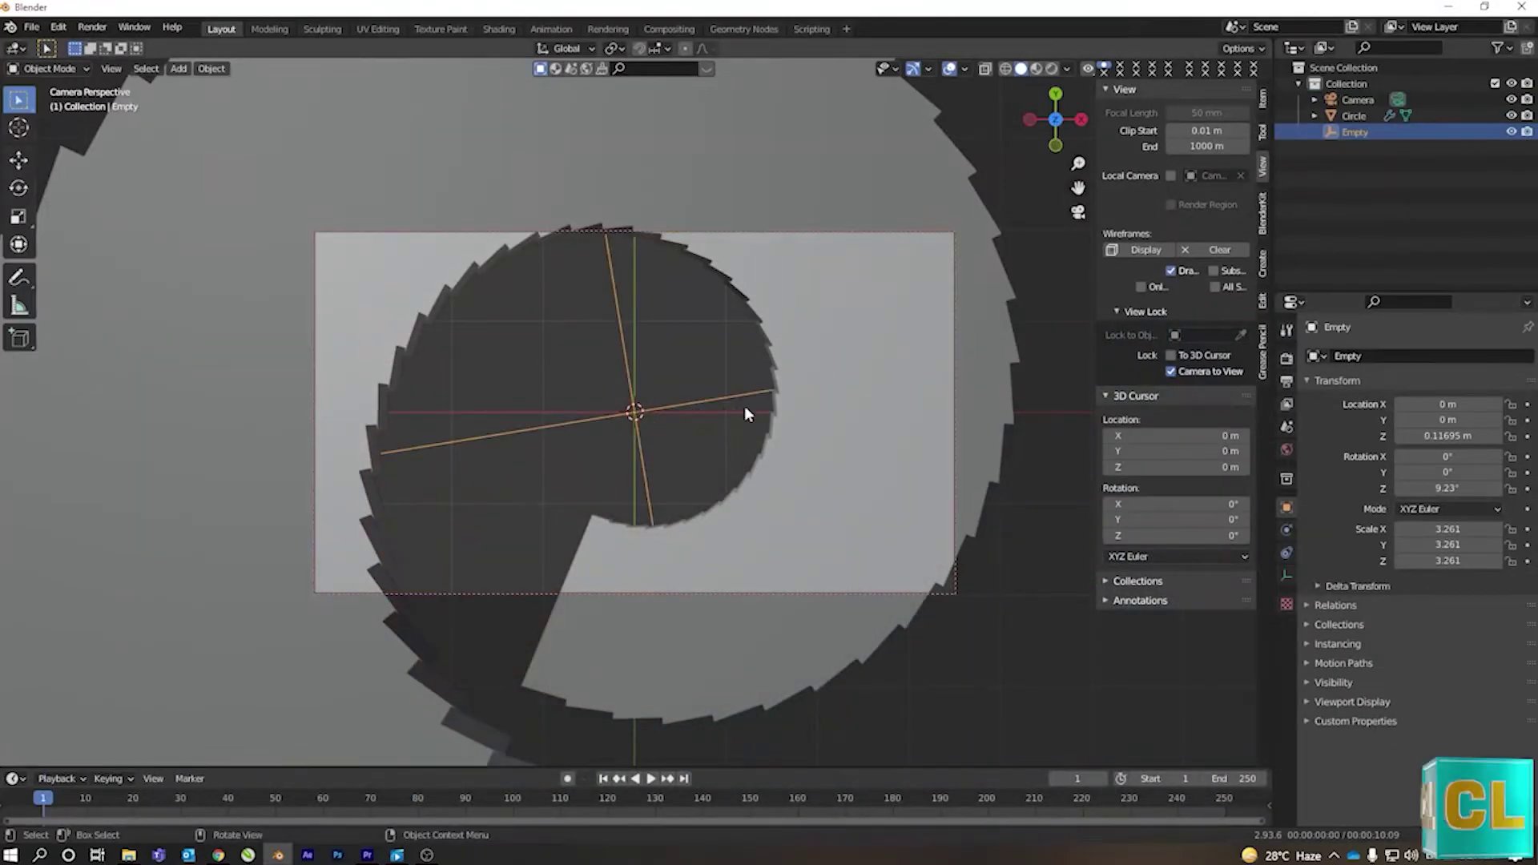
# - Try rotating the Empty and tilting the stair ring on Y, then cancel to keep the twist
pyautogui.press('r')
pyautogui.press('z')
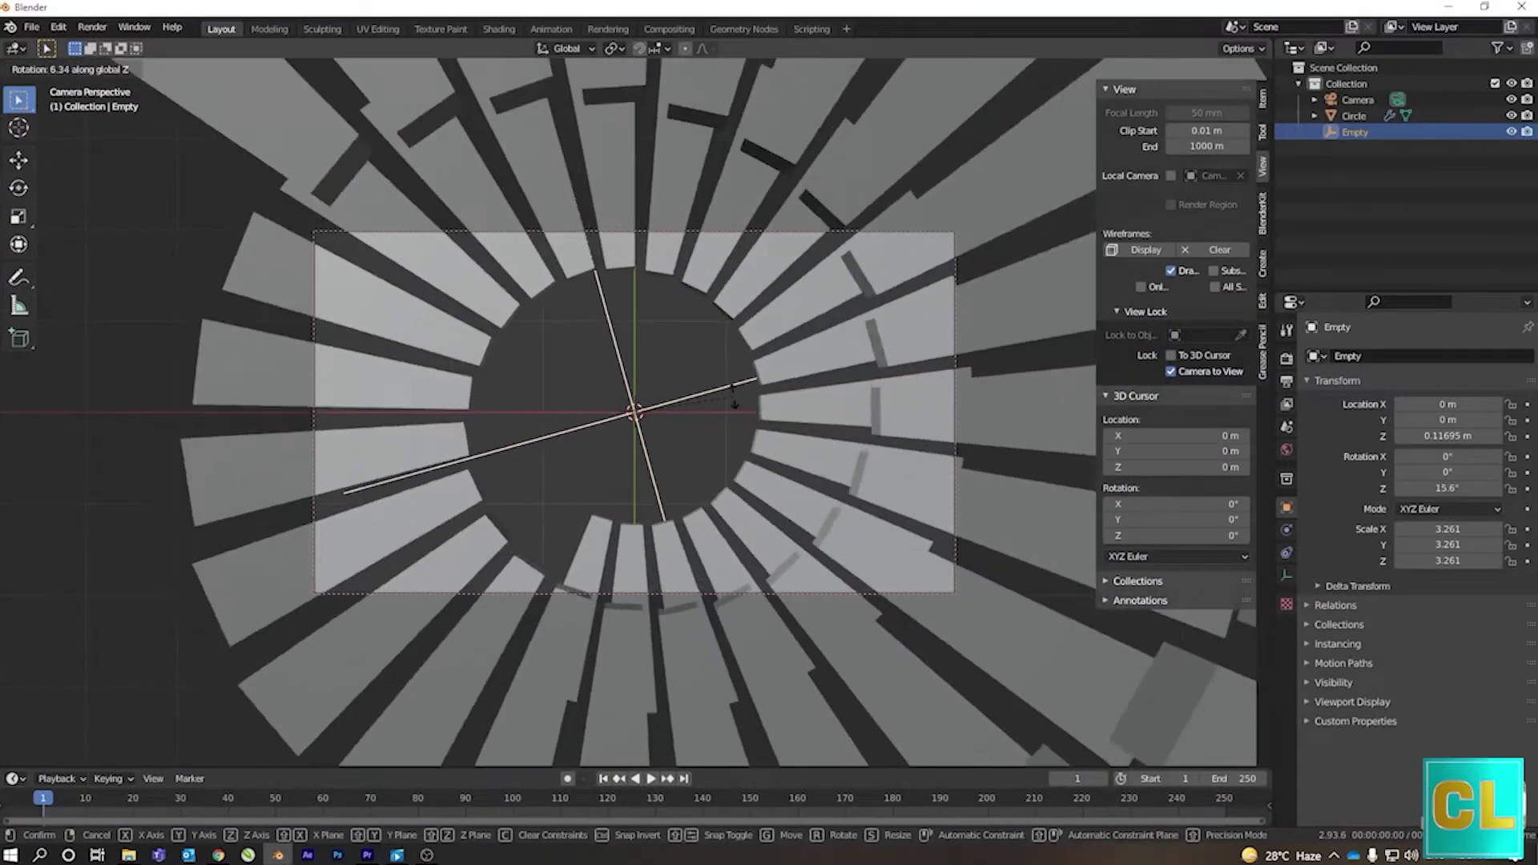
pyautogui.press('y')
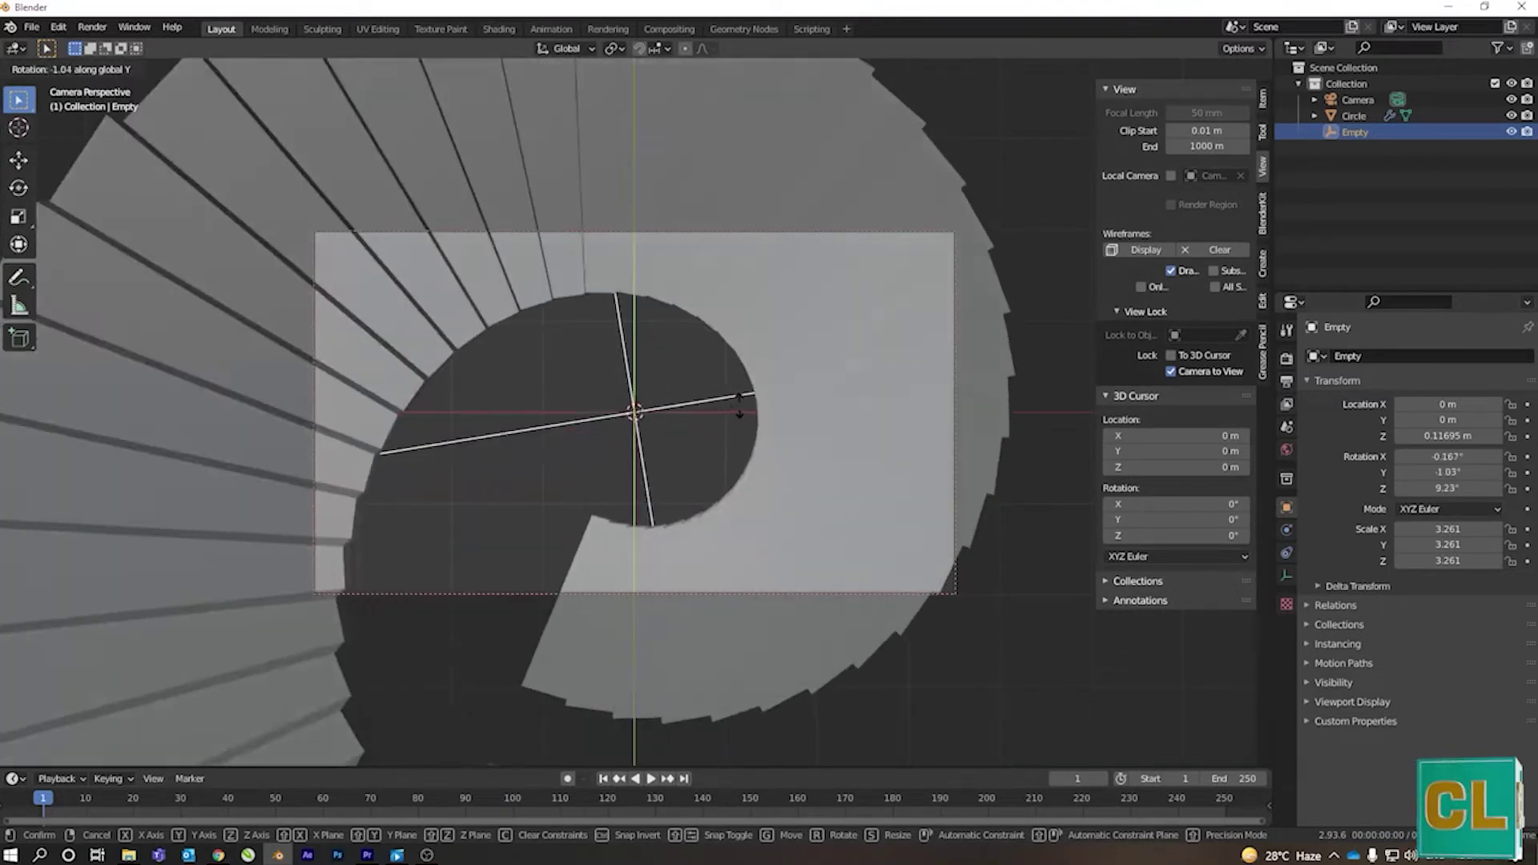
pyautogui.click(825, 473)
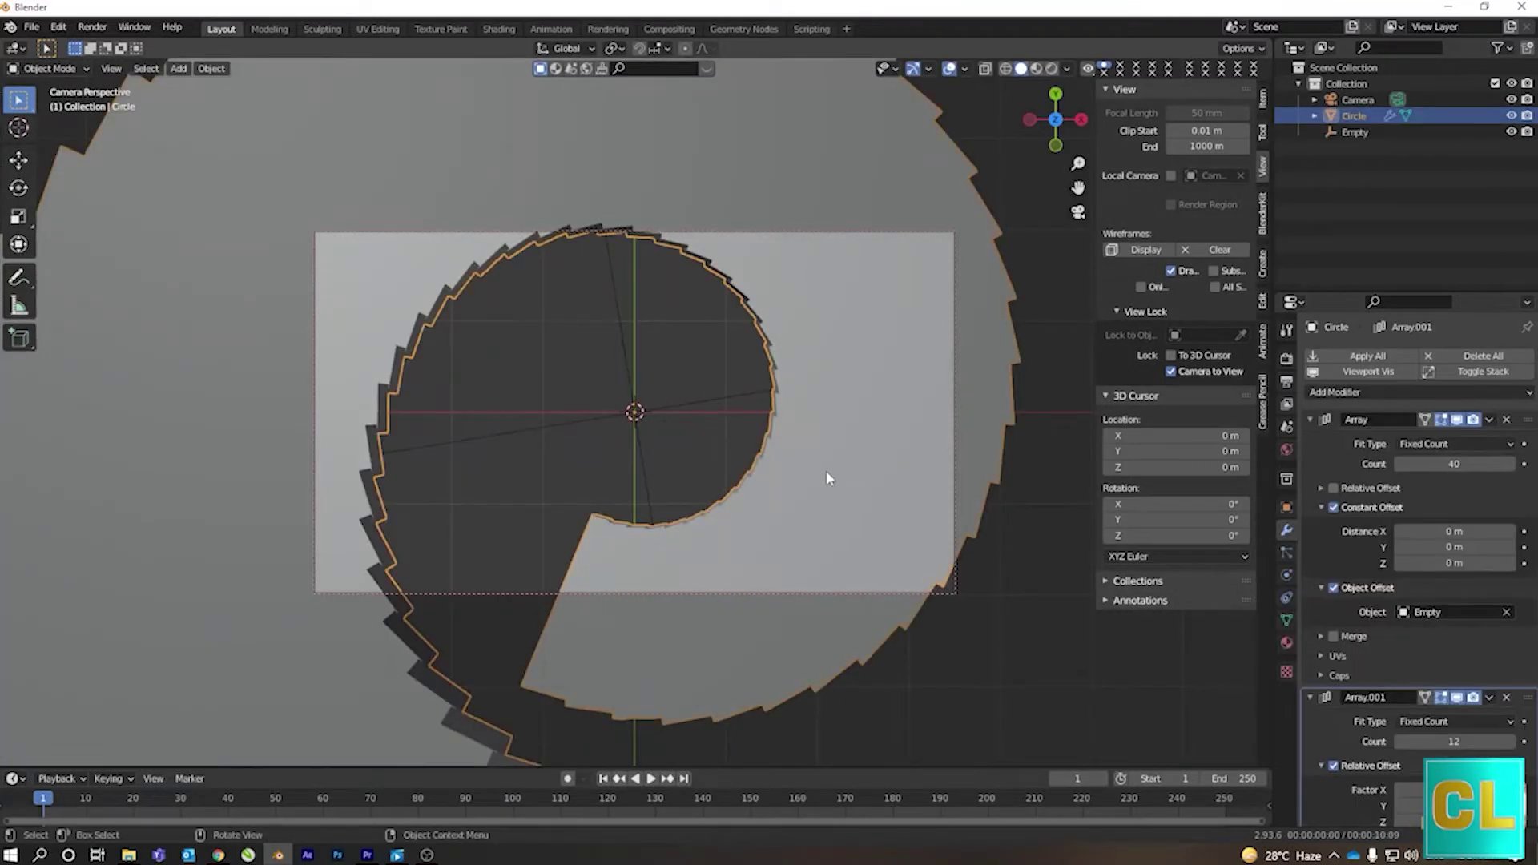
pyautogui.press('r')
pyautogui.press('y')
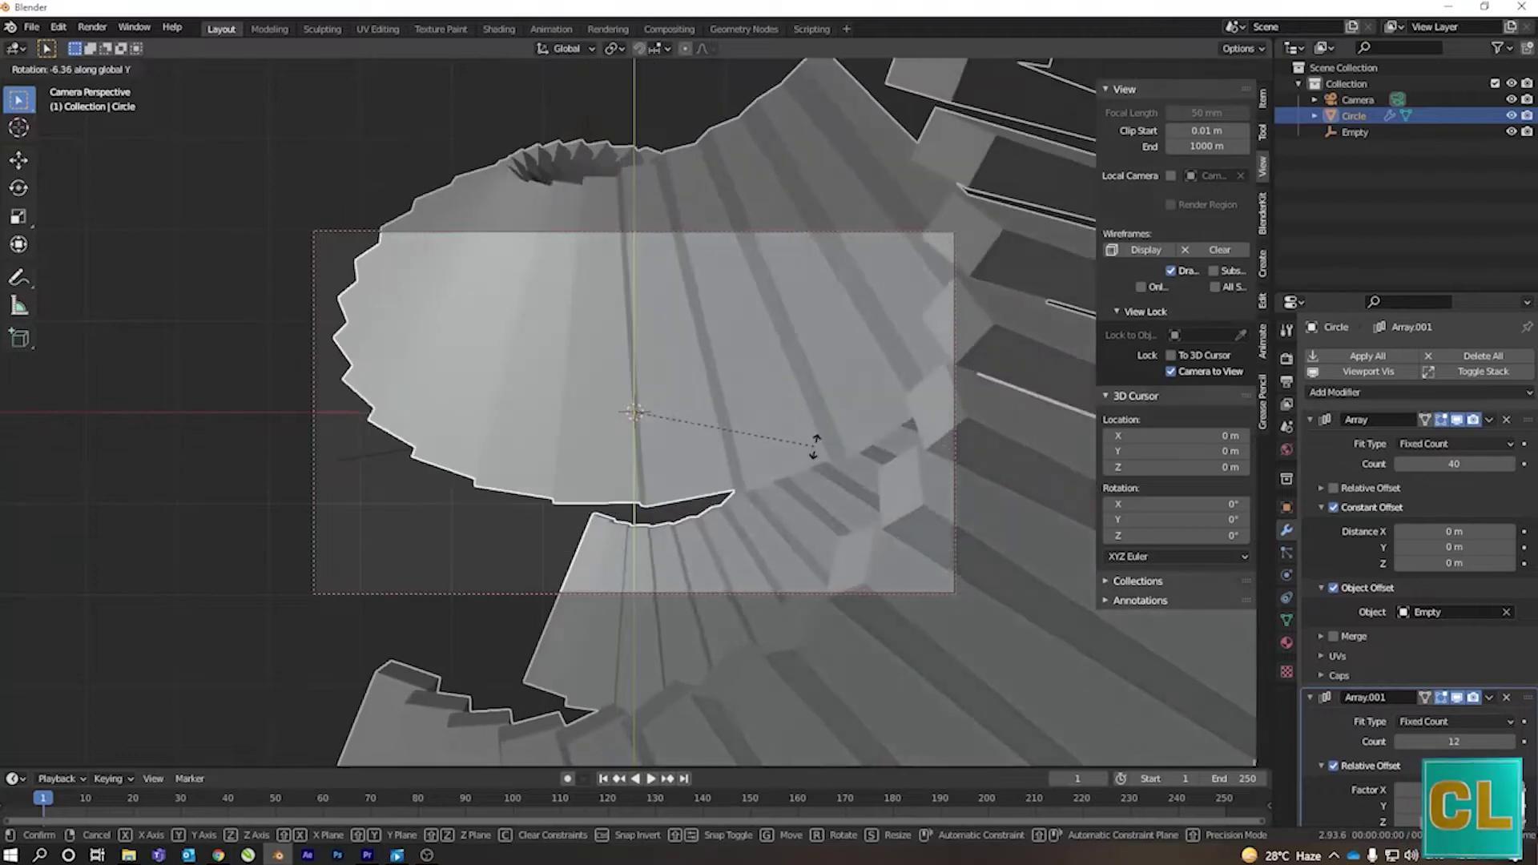
pyautogui.press('Escape')
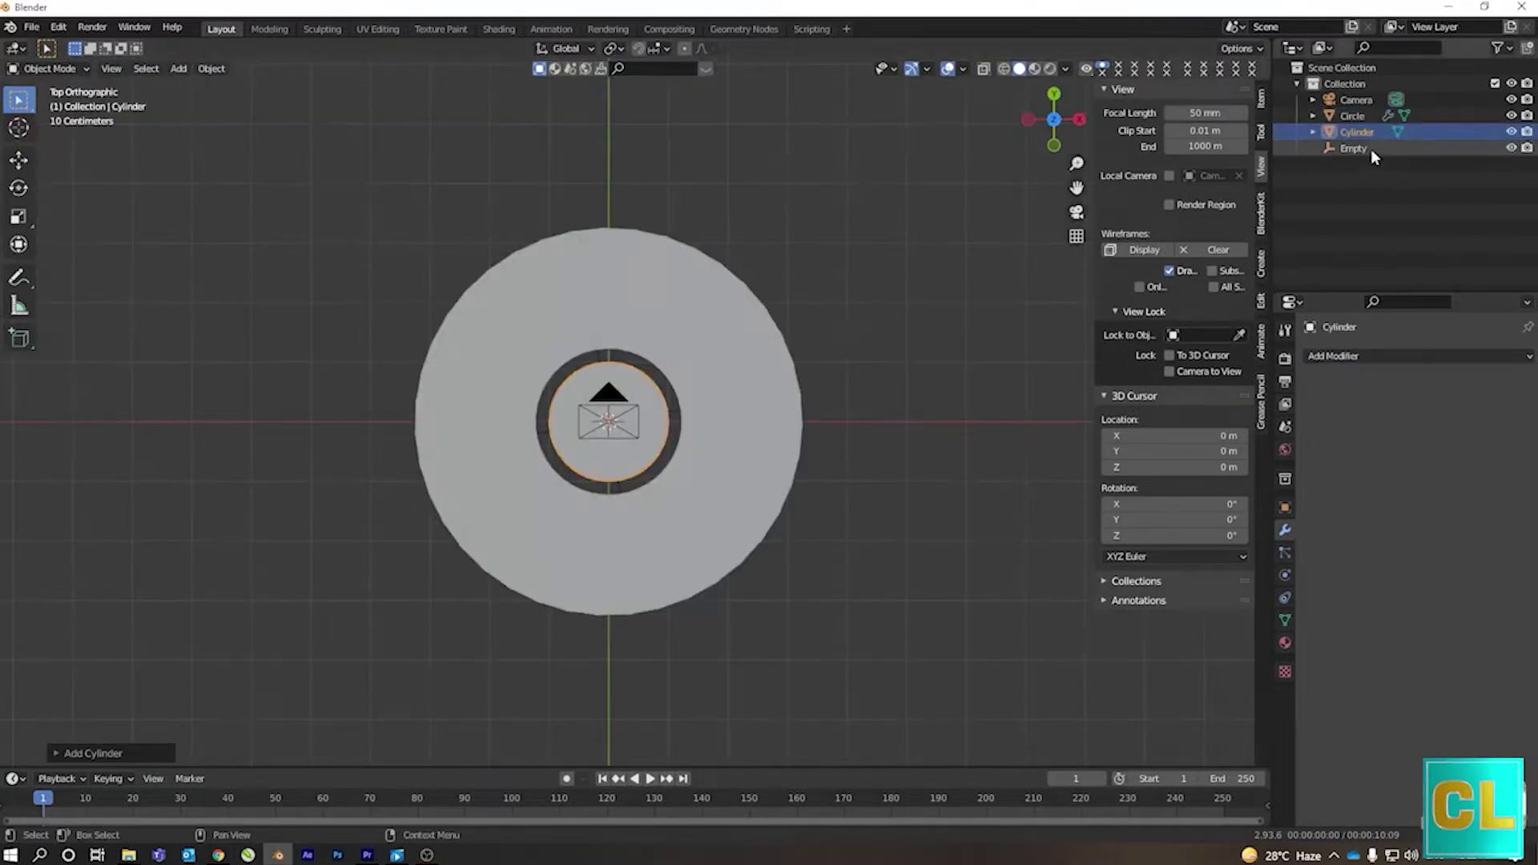
# - Scale the cylinder up so it encloses the spiral staircase's footprint
pyautogui.click(665, 295)
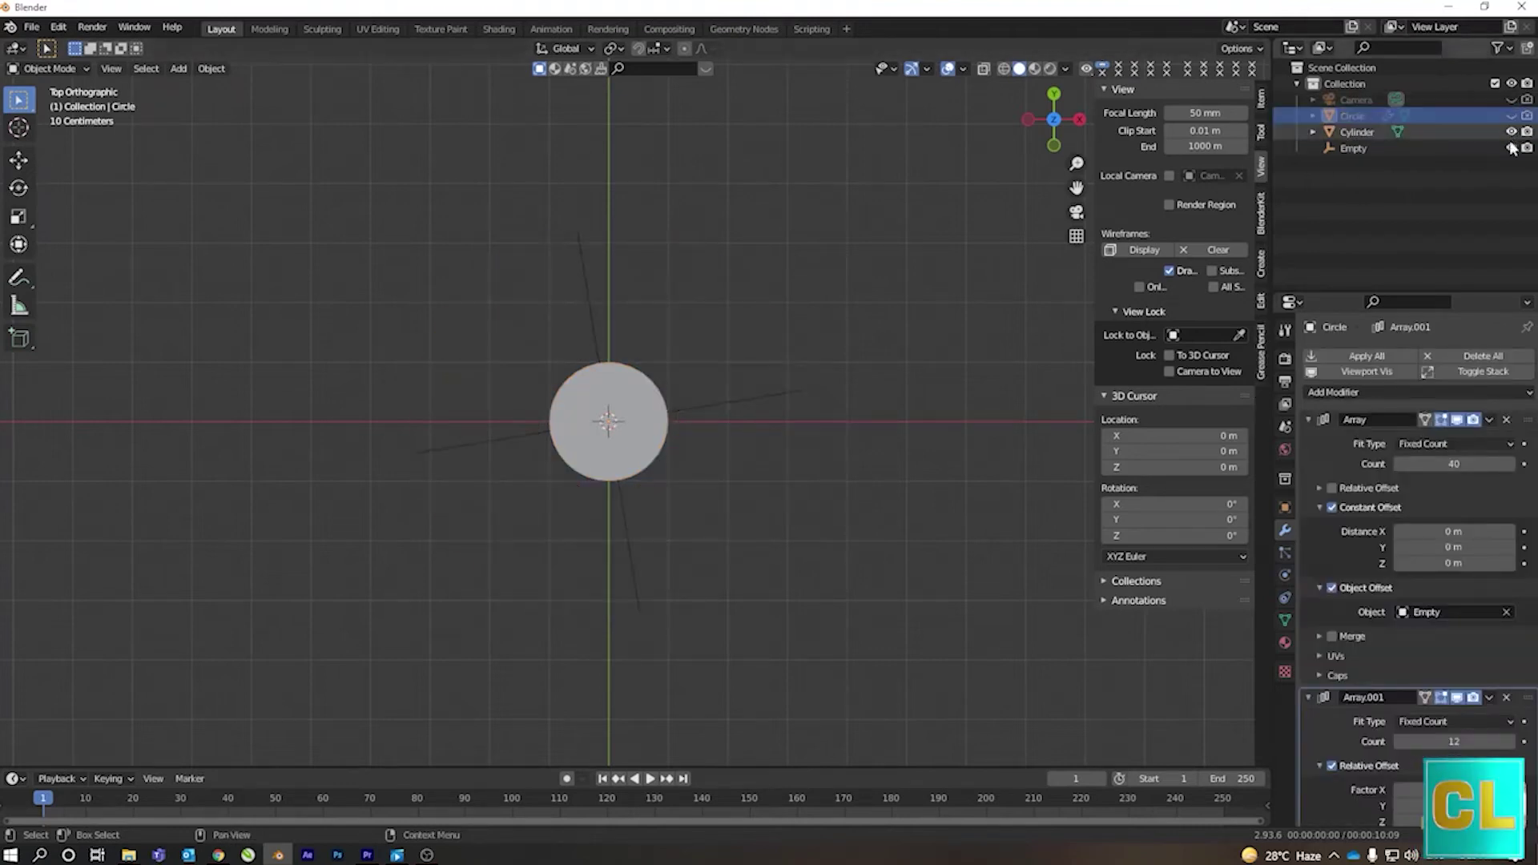
pyautogui.click(1410, 131)
pyautogui.press('s')
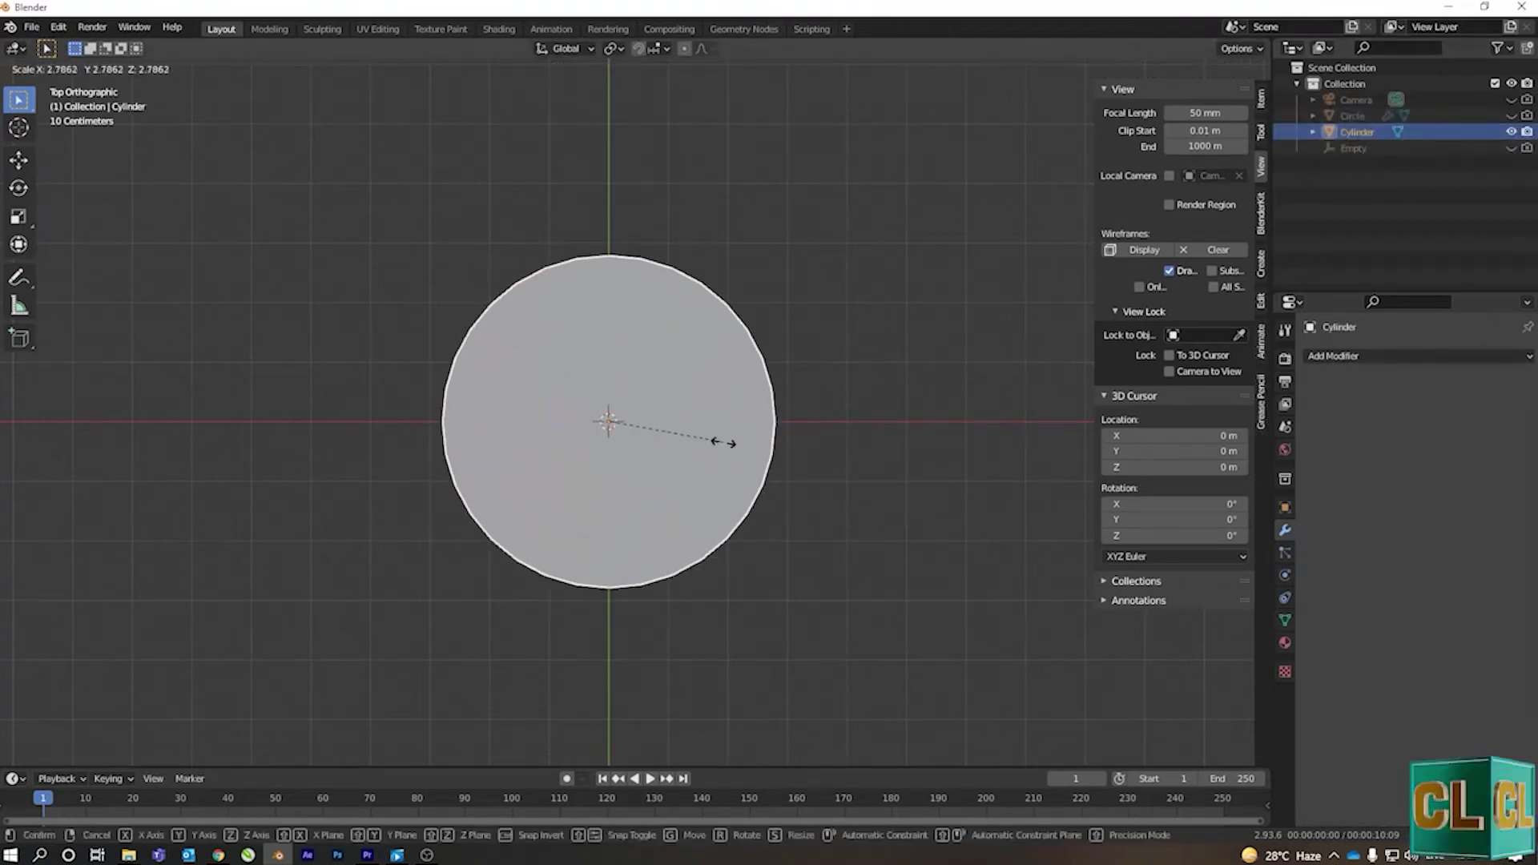
pyautogui.click(759, 456)
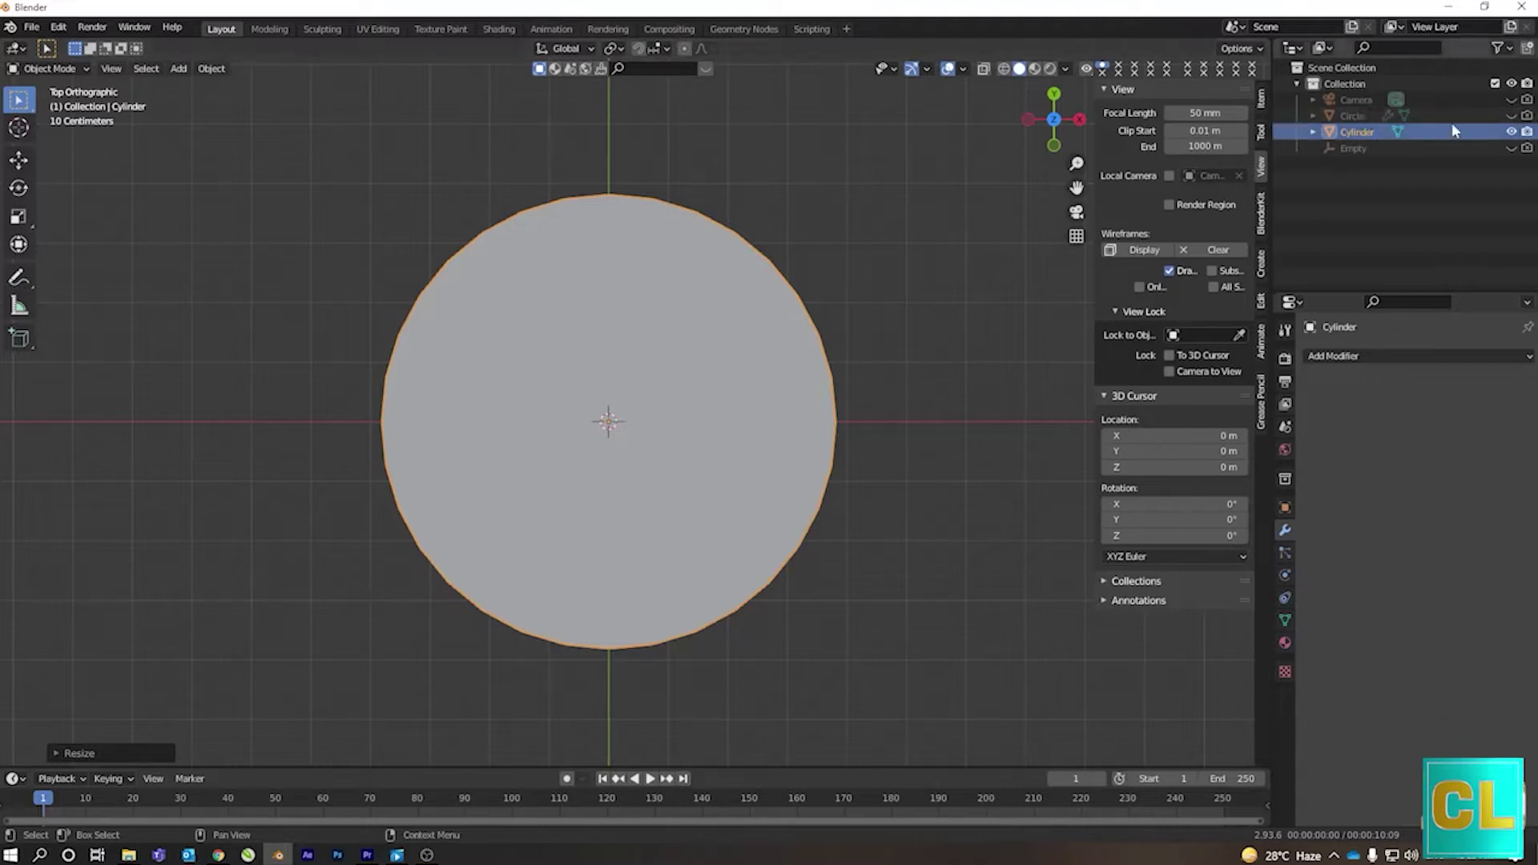
# - Unhide the spiral staircase and view it from the top in wireframe
pyautogui.click(1512, 116)
pyautogui.moveTo(628, 479)
pyautogui.mouseDown(button='middle')
pyautogui.moveTo(813, 350)
pyautogui.moveTo(612, 395)
pyautogui.moveTo(617, 455)
pyautogui.mouseUp(button='middle')
pyautogui.press('KP_7')
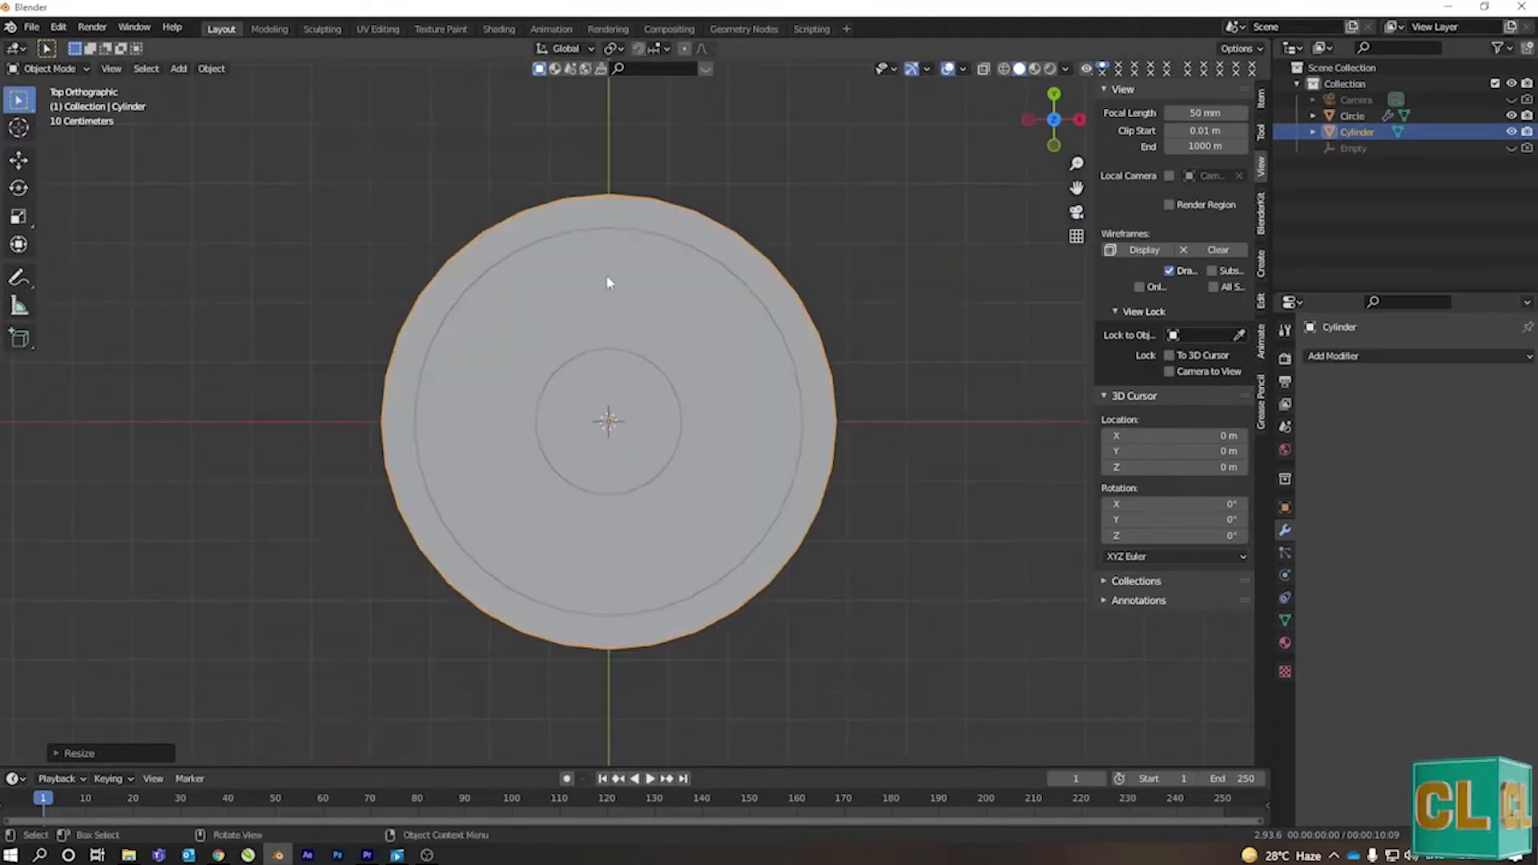
pyautogui.click(1004, 68)
# - From the side view, raise the cylinder upward along the Z axis
pyautogui.press('KP_1')
pyautogui.hotkey('shift', 'space')
pyautogui.press('g')
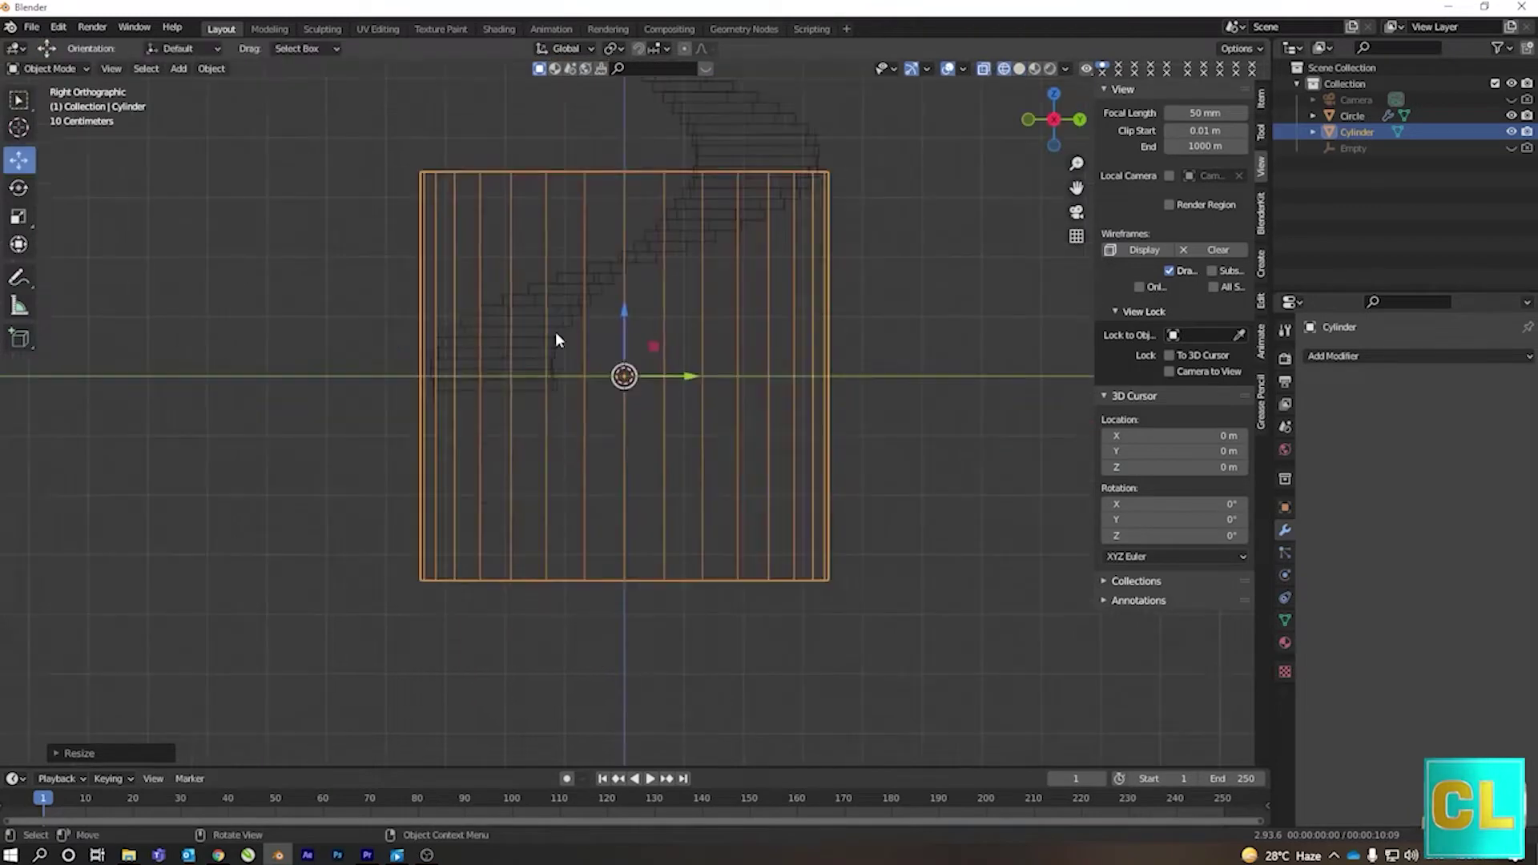
pyautogui.press('KP_3')
pyautogui.moveTo(559, 427); pyautogui.dragTo(590, 244)
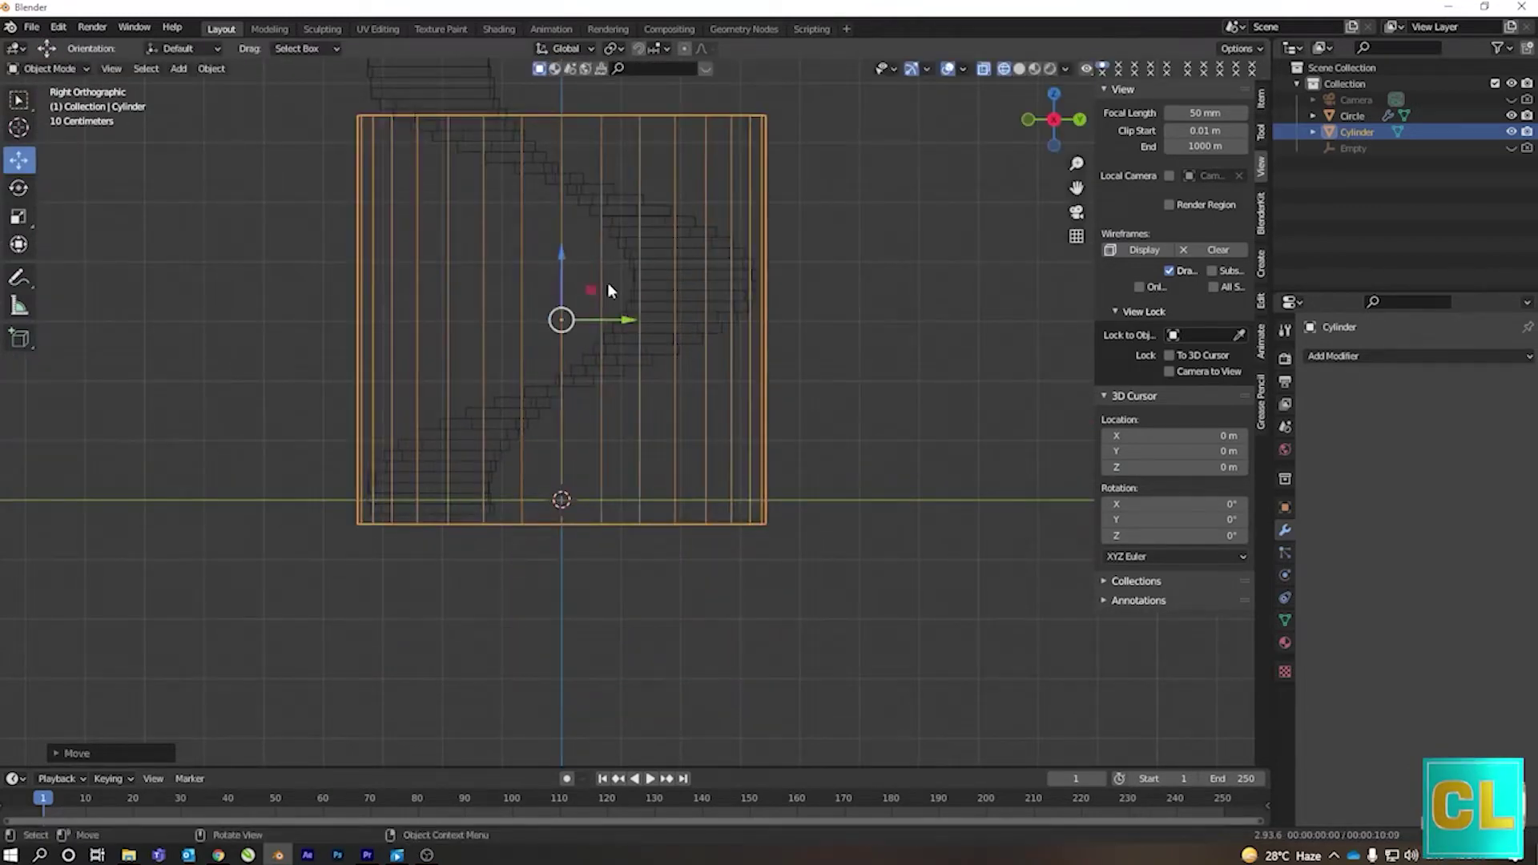
pyautogui.scroll(-5, 738, 333)
pyautogui.keyDown('shift'); pyautogui.moveTo(738, 333); pyautogui.dragTo(705, 606, button='middle'); pyautogui.keyUp('shift')
# - In Edit Mode, box-select the cylinder's top vertices and start moving them
pyautogui.press('Tab')
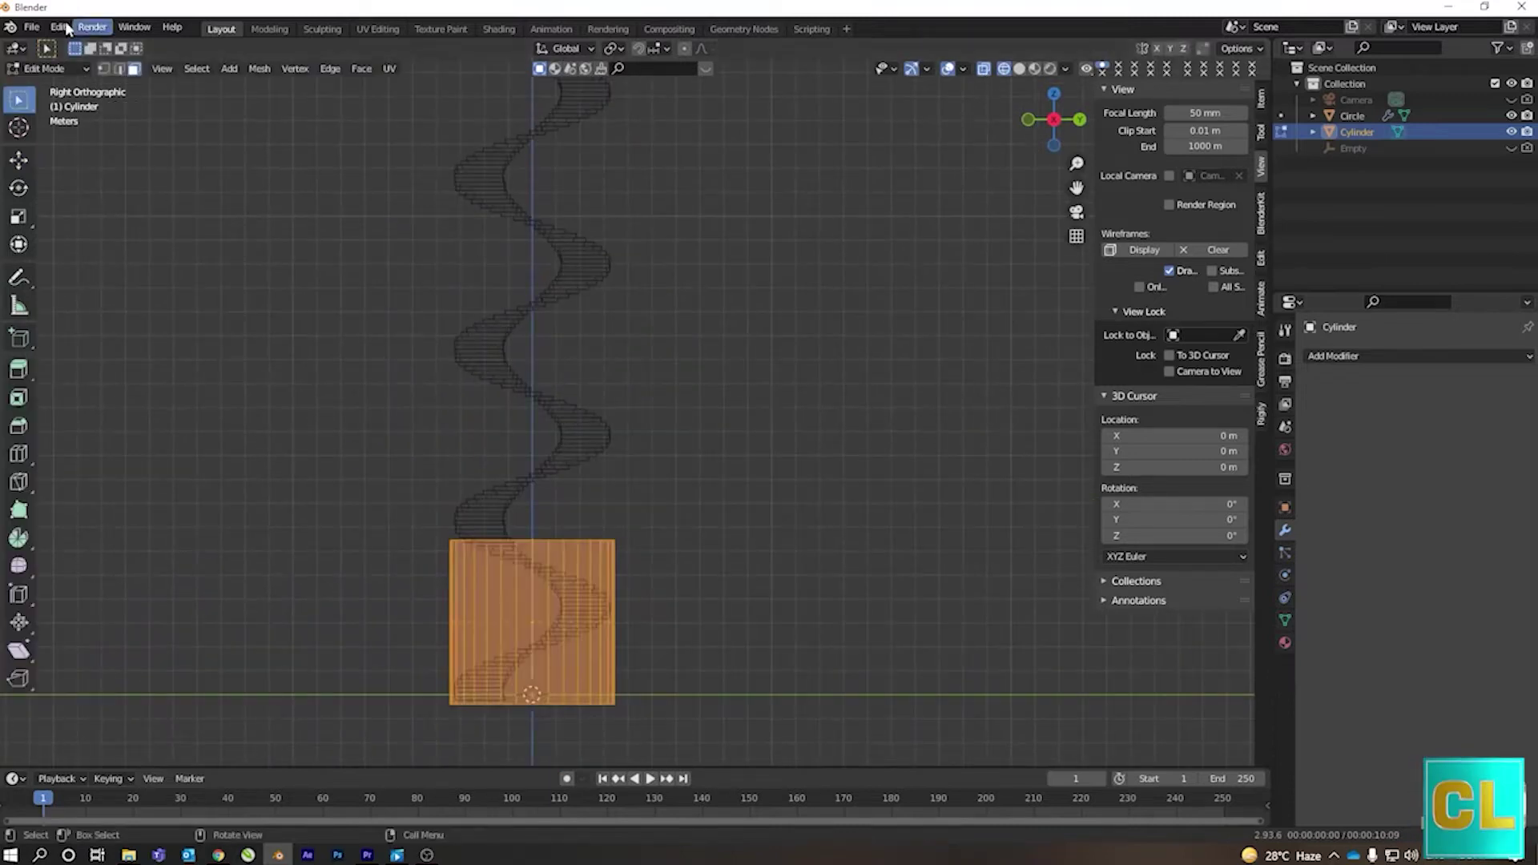
pyautogui.press('1')
pyautogui.moveTo(750, 478); pyautogui.dragTo(421, 586)
pyautogui.scroll(-3, 637, 498)
pyautogui.hotkey('shift', 'space')
pyautogui.press('g')
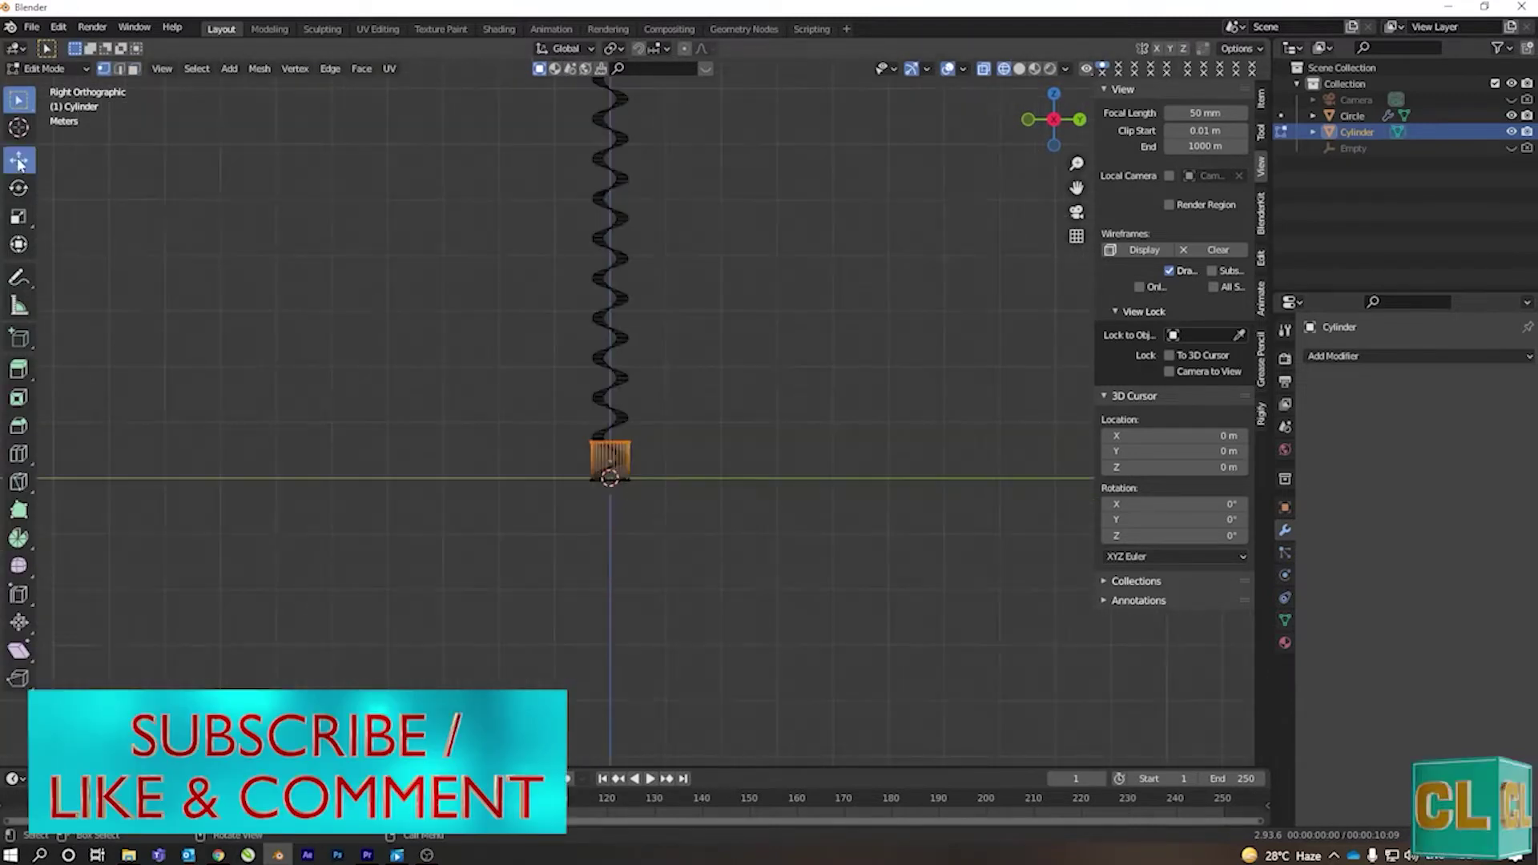
# - Inspect the cylinder top, toggling between solid and wireframe shading
pyautogui.scroll(2, 637, 499)
pyautogui.scroll(4, 637, 499)
pyautogui.keyDown('shift'); pyautogui.moveTo(589, 761); pyautogui.dragTo(744, 578, button='middle'); pyautogui.keyUp('shift')
pyautogui.keyDown('shift'); pyautogui.scroll(-2, 744, 578); pyautogui.keyUp('shift')
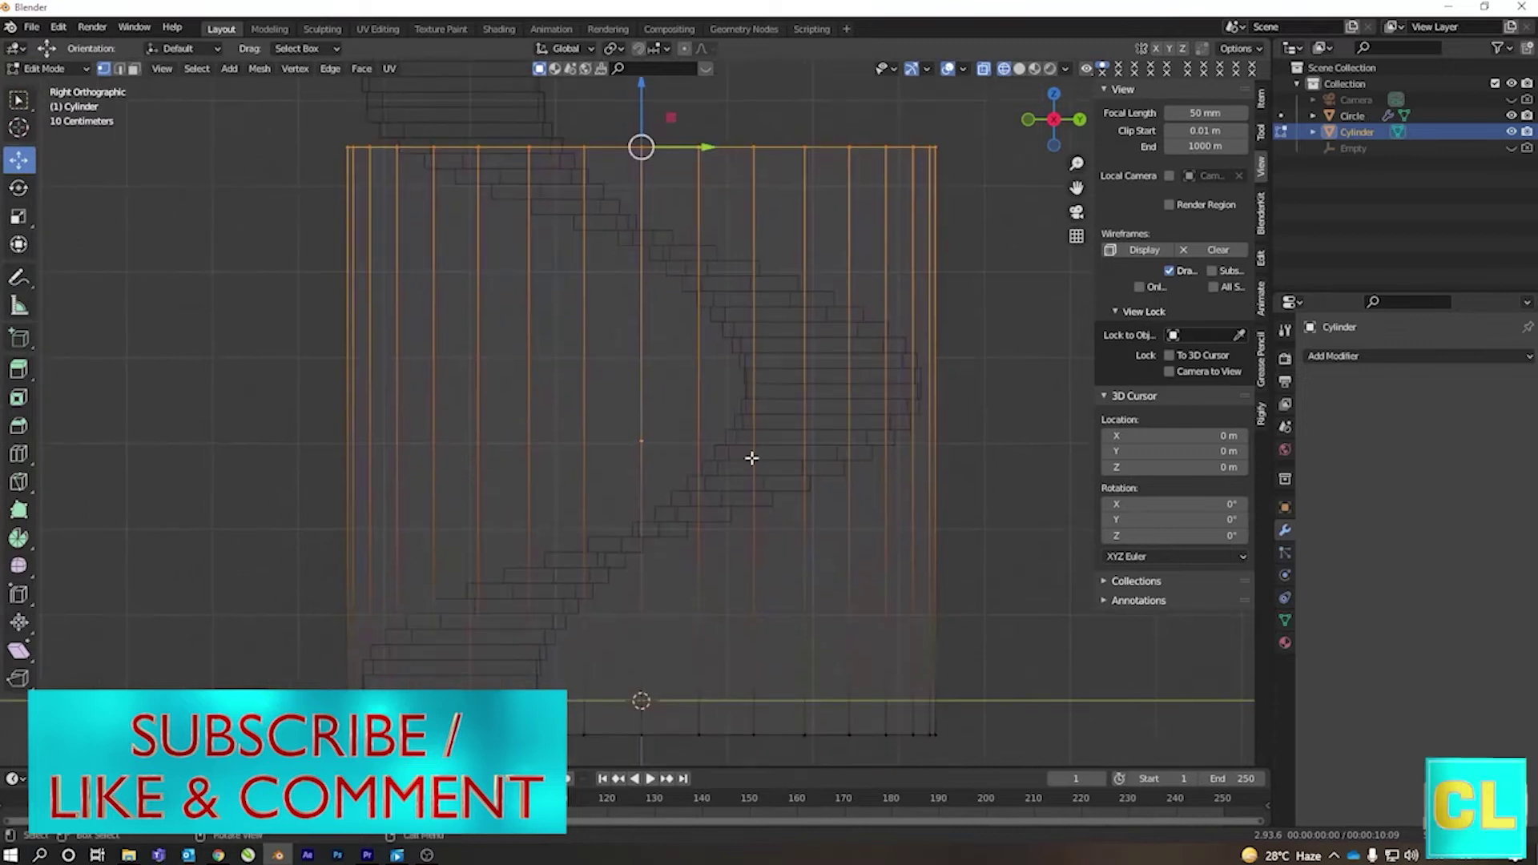
pyautogui.scroll(-1, 749, 456)
pyautogui.keyDown('shift'); pyautogui.scroll(1, 742, 443); pyautogui.keyUp('shift')
pyautogui.keyDown('shift'); pyautogui.scroll(1, 729, 433); pyautogui.keyUp('shift')
pyautogui.hotkey('shift', 'z')
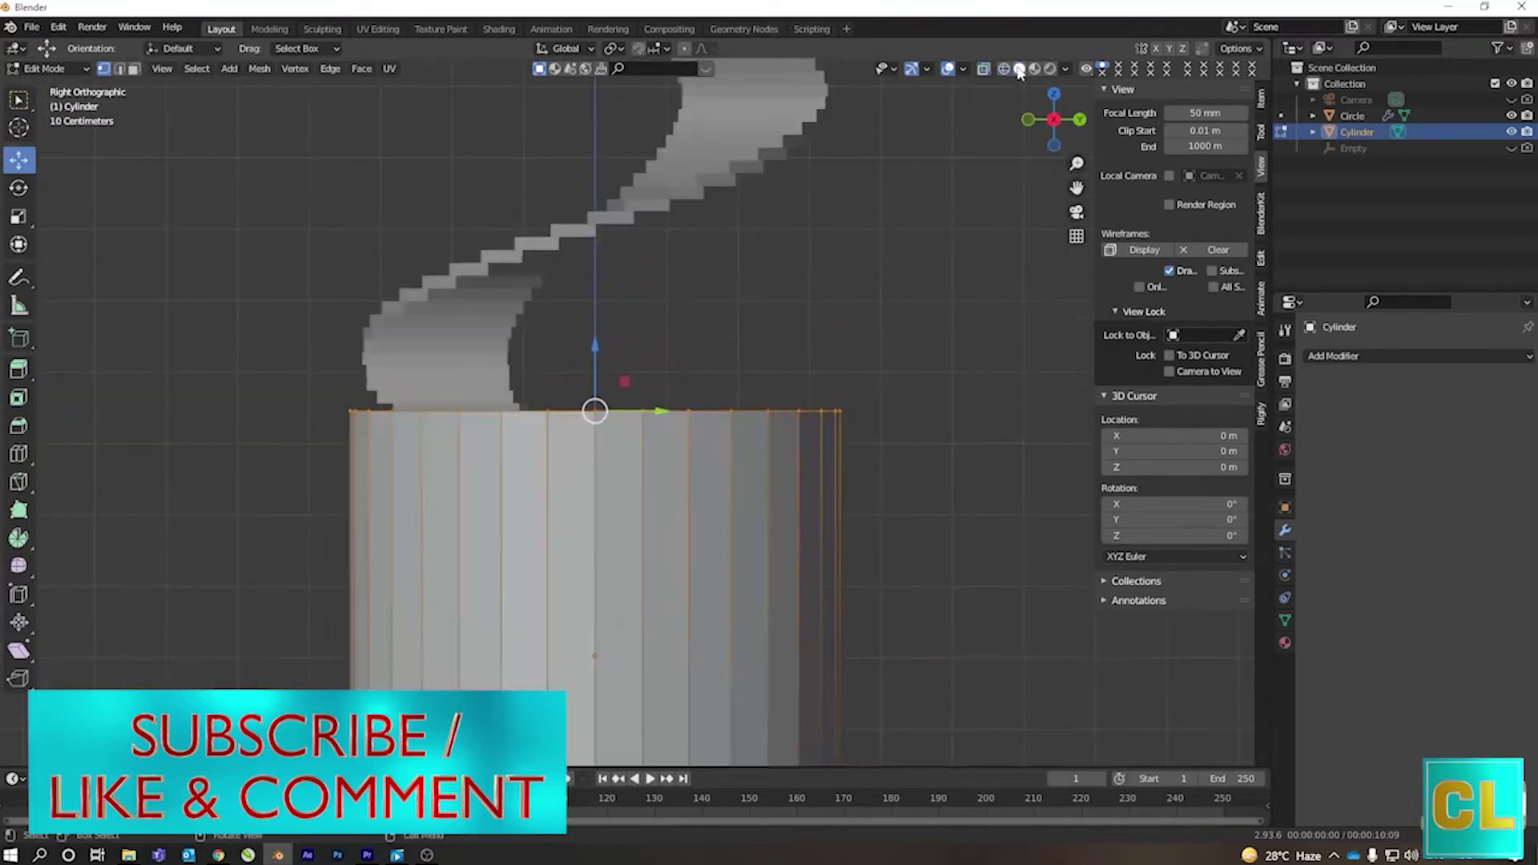
pyautogui.hotkey('shift', 'z')
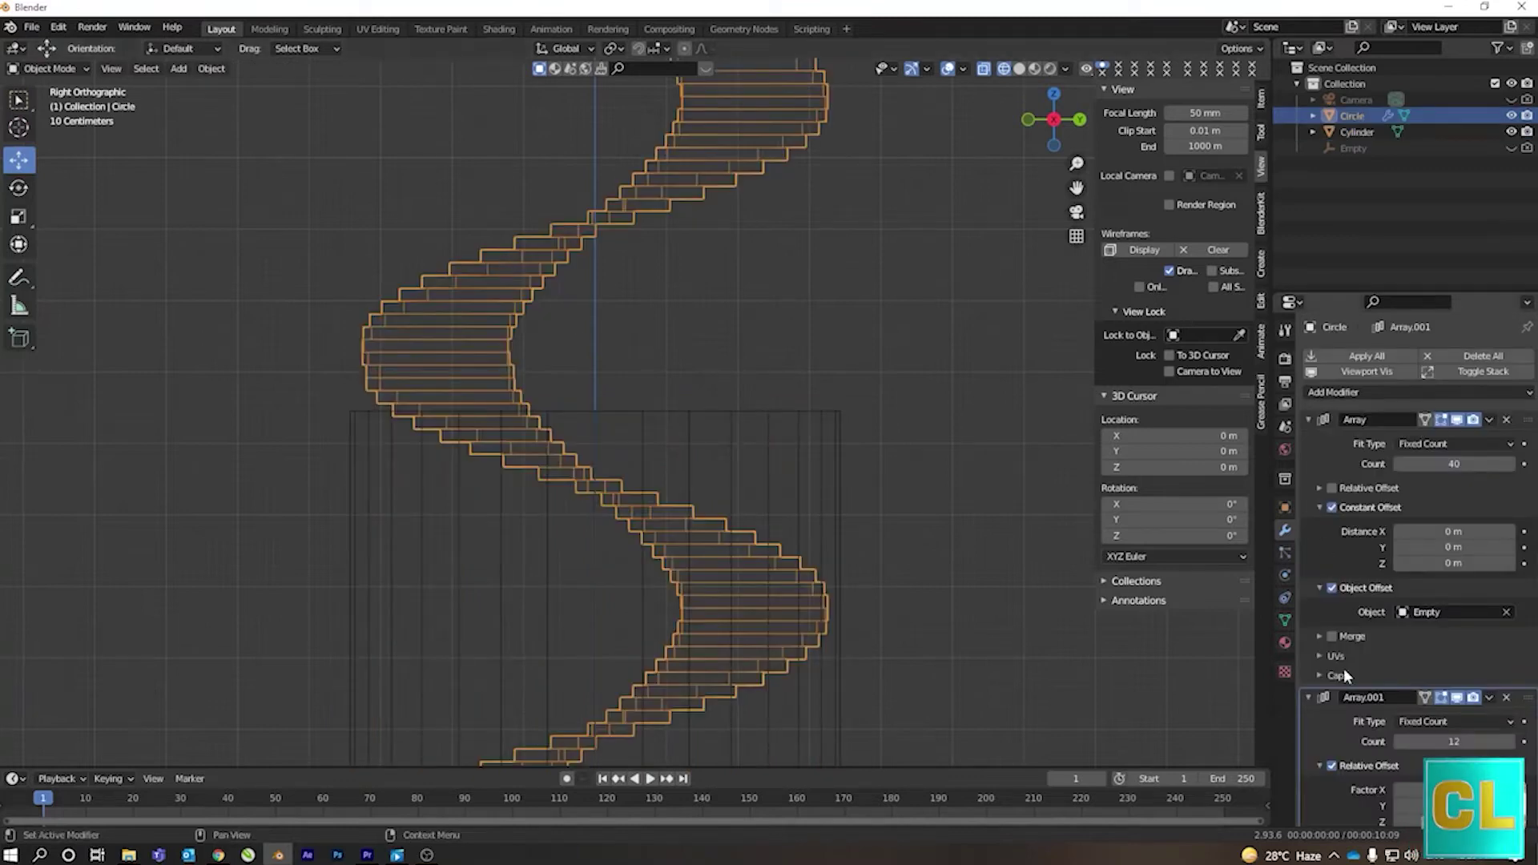
# - With Array.001 hidden, pull the cylinder's top edge upward, then re-enable the array
pyautogui.click(1474, 703)
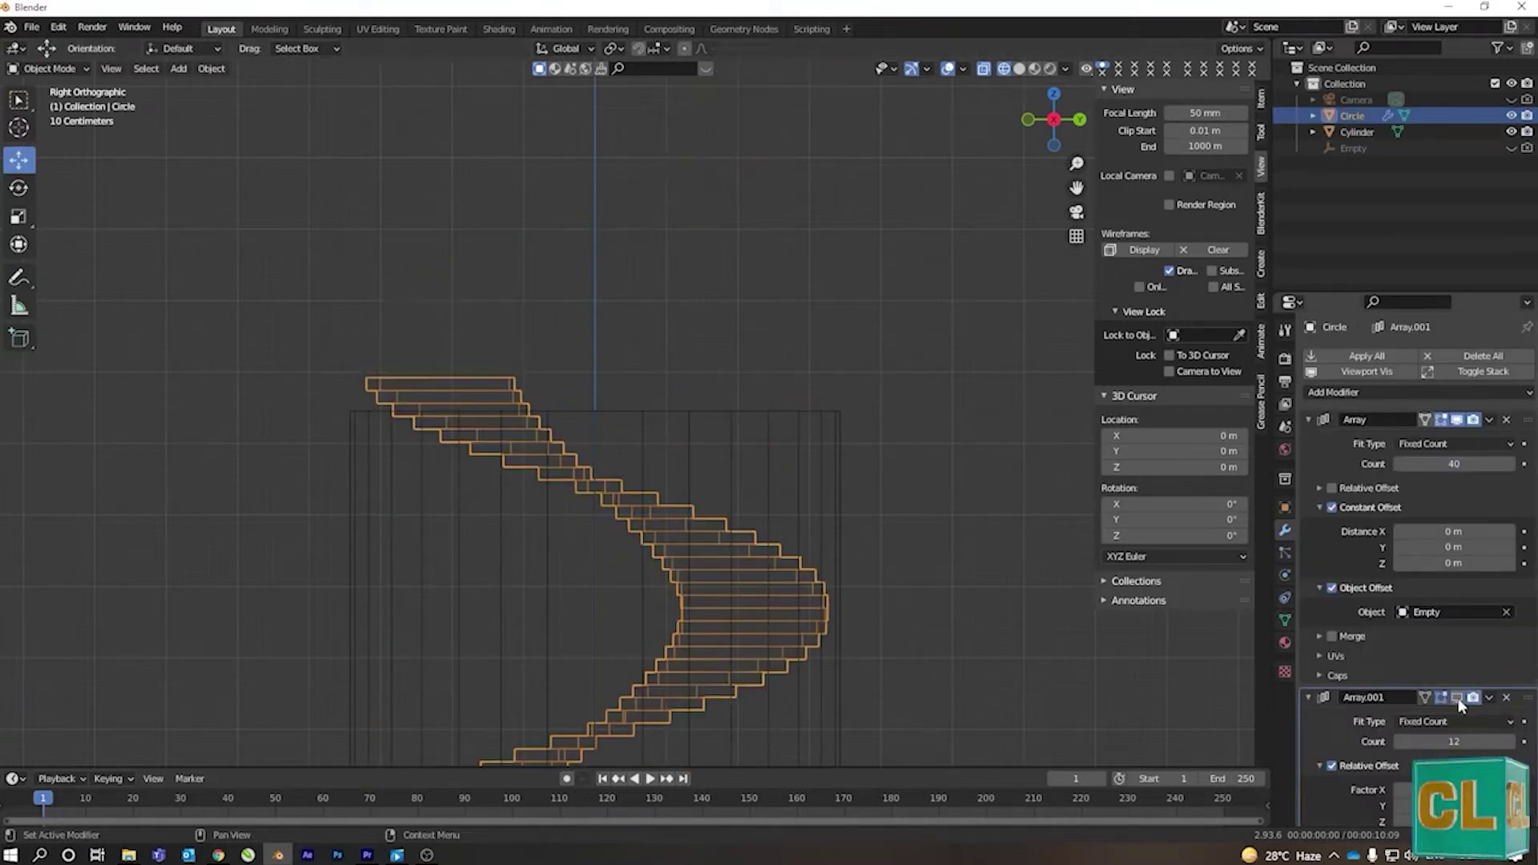
pyautogui.click(774, 440)
pyautogui.press('Tab')
pyautogui.moveTo(596, 347); pyautogui.dragTo(606, 311)
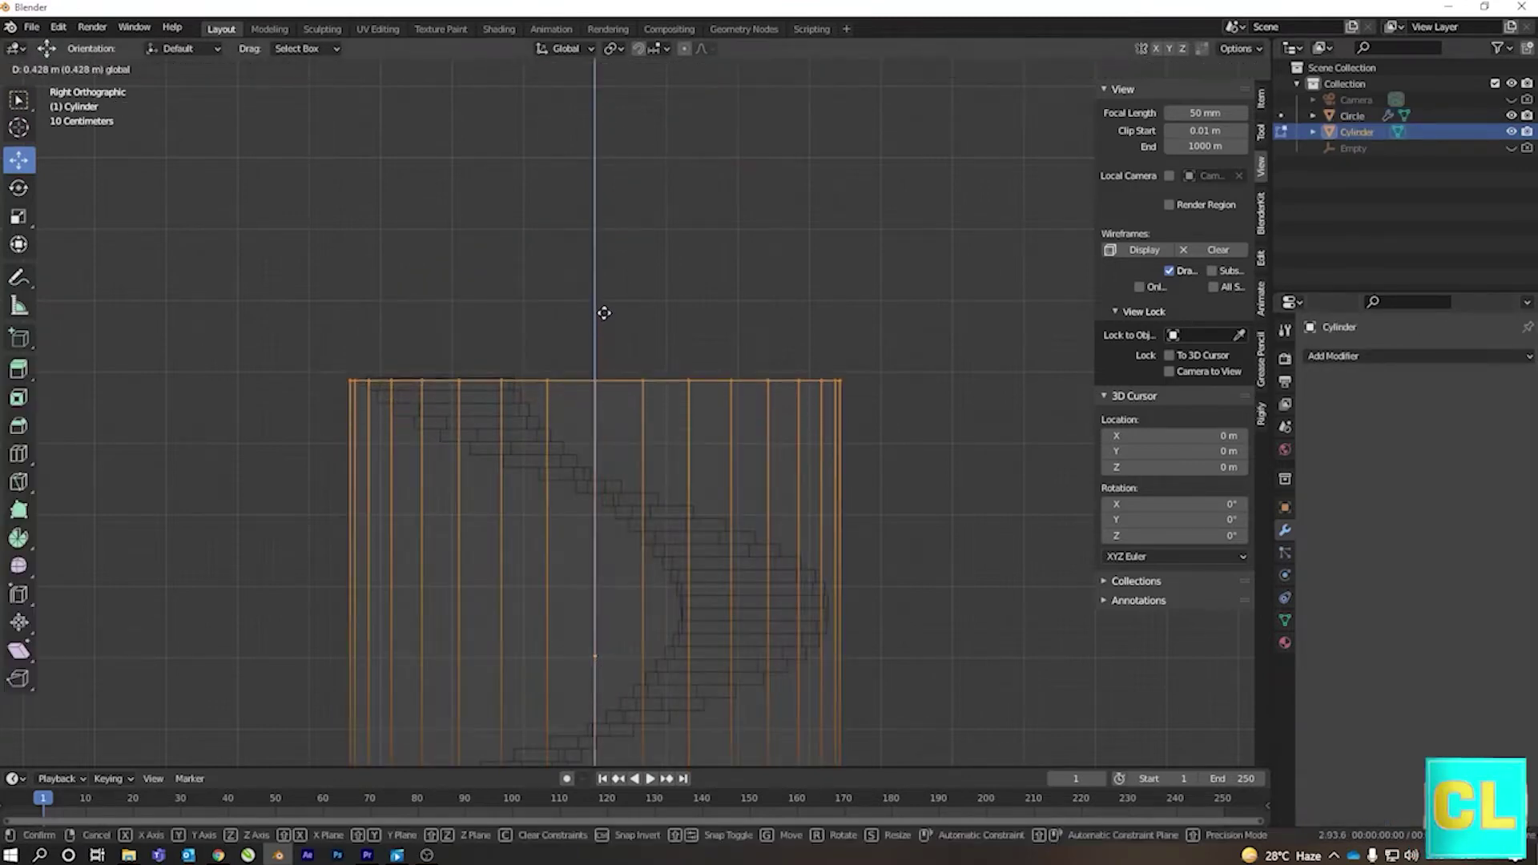
pyautogui.press('Tab')
pyautogui.click(527, 435)
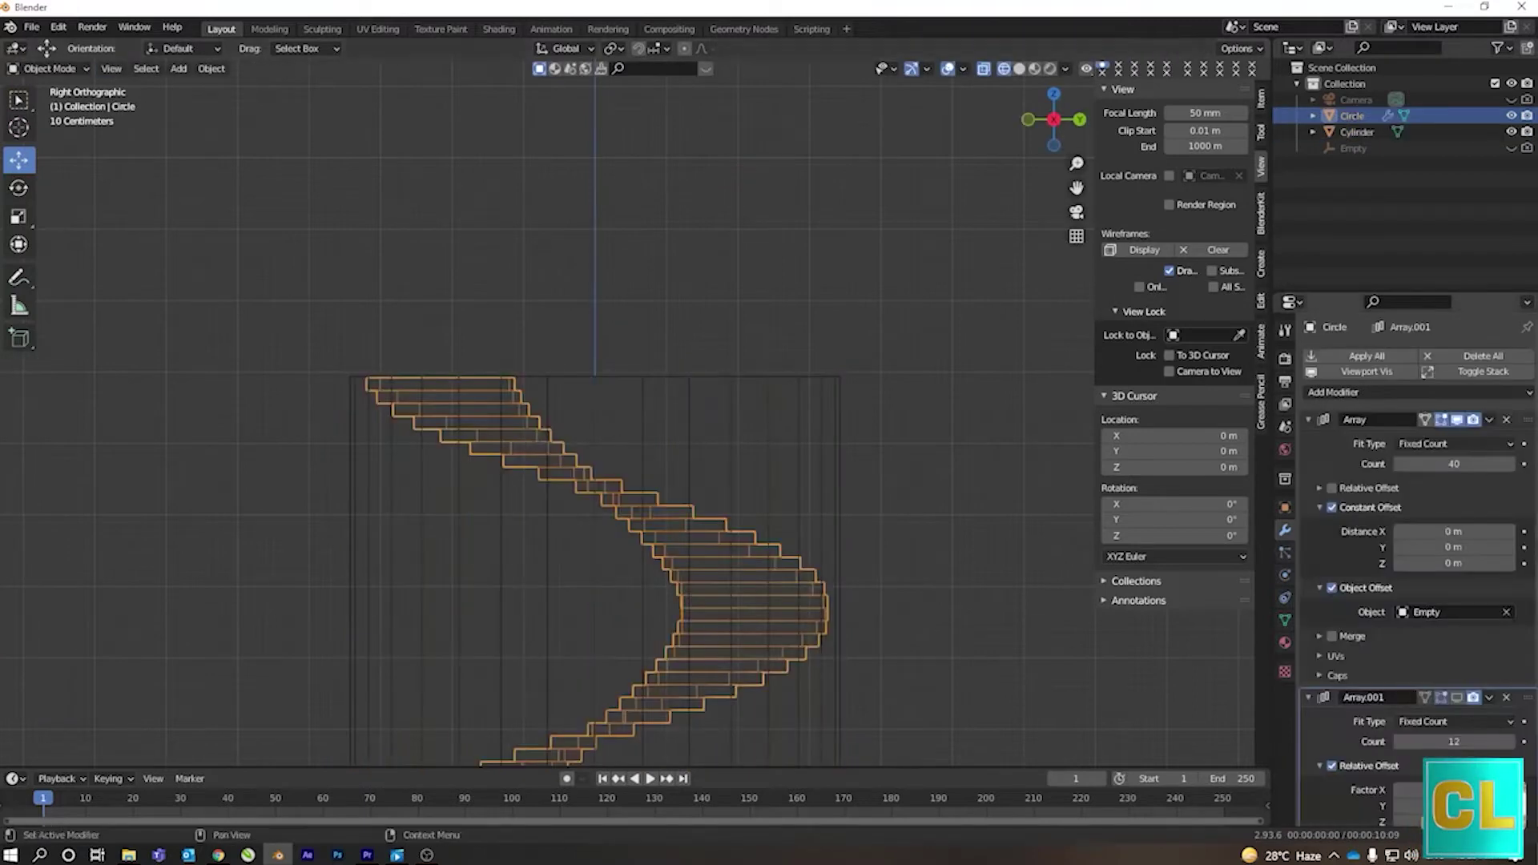
pyautogui.click(1460, 700)
pyautogui.click(718, 381)
# - Orbit to look down into the cylinder in solid shading
pyautogui.moveTo(634, 480); pyautogui.dragTo(440, 516, button='middle')
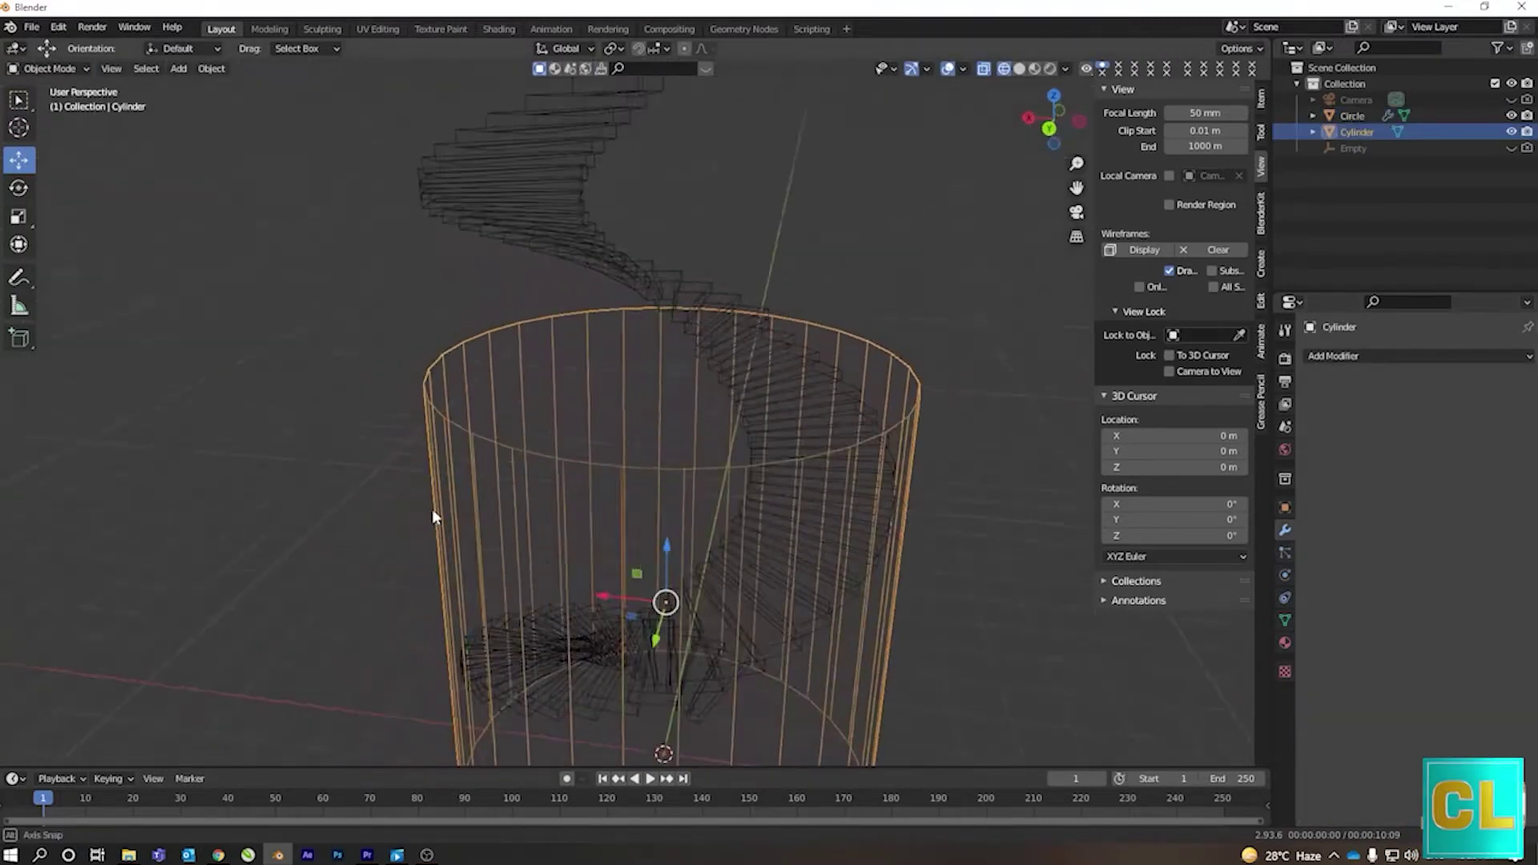
pyautogui.click(554, 268)
pyautogui.click(873, 275)
pyautogui.moveTo(554, 267)
pyautogui.mouseDown(button='middle')
pyautogui.moveTo(872, 275)
pyautogui.moveTo(858, 526)
pyautogui.mouseUp(button='middle')
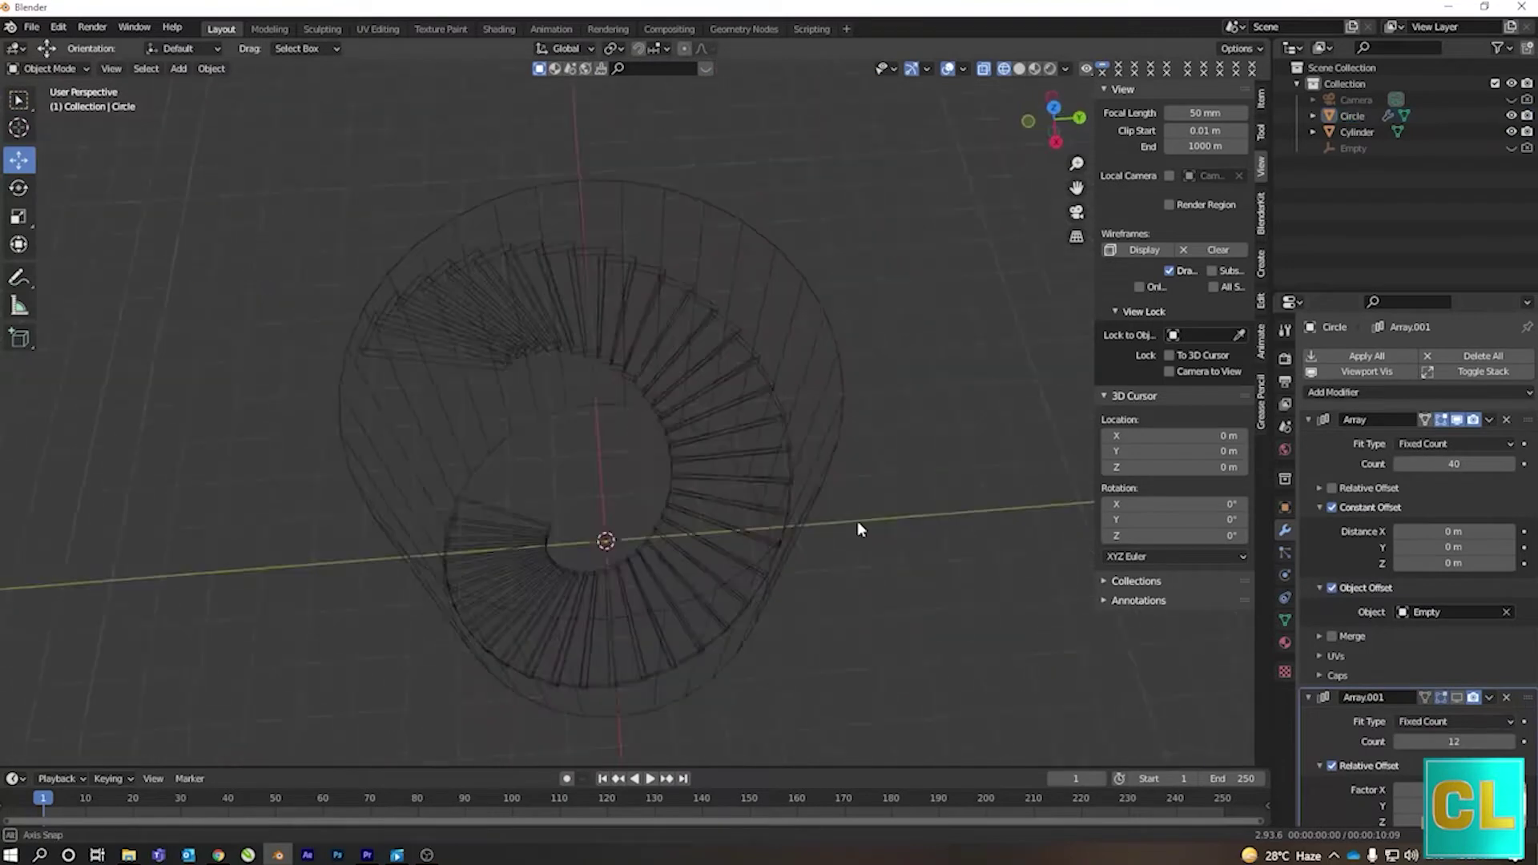
pyautogui.hotkey('shift', 'z')
# - Delete the cylinder's top face and check the open top from above
pyautogui.click(815, 358)
pyautogui.press('Tab')
pyautogui.press('3')
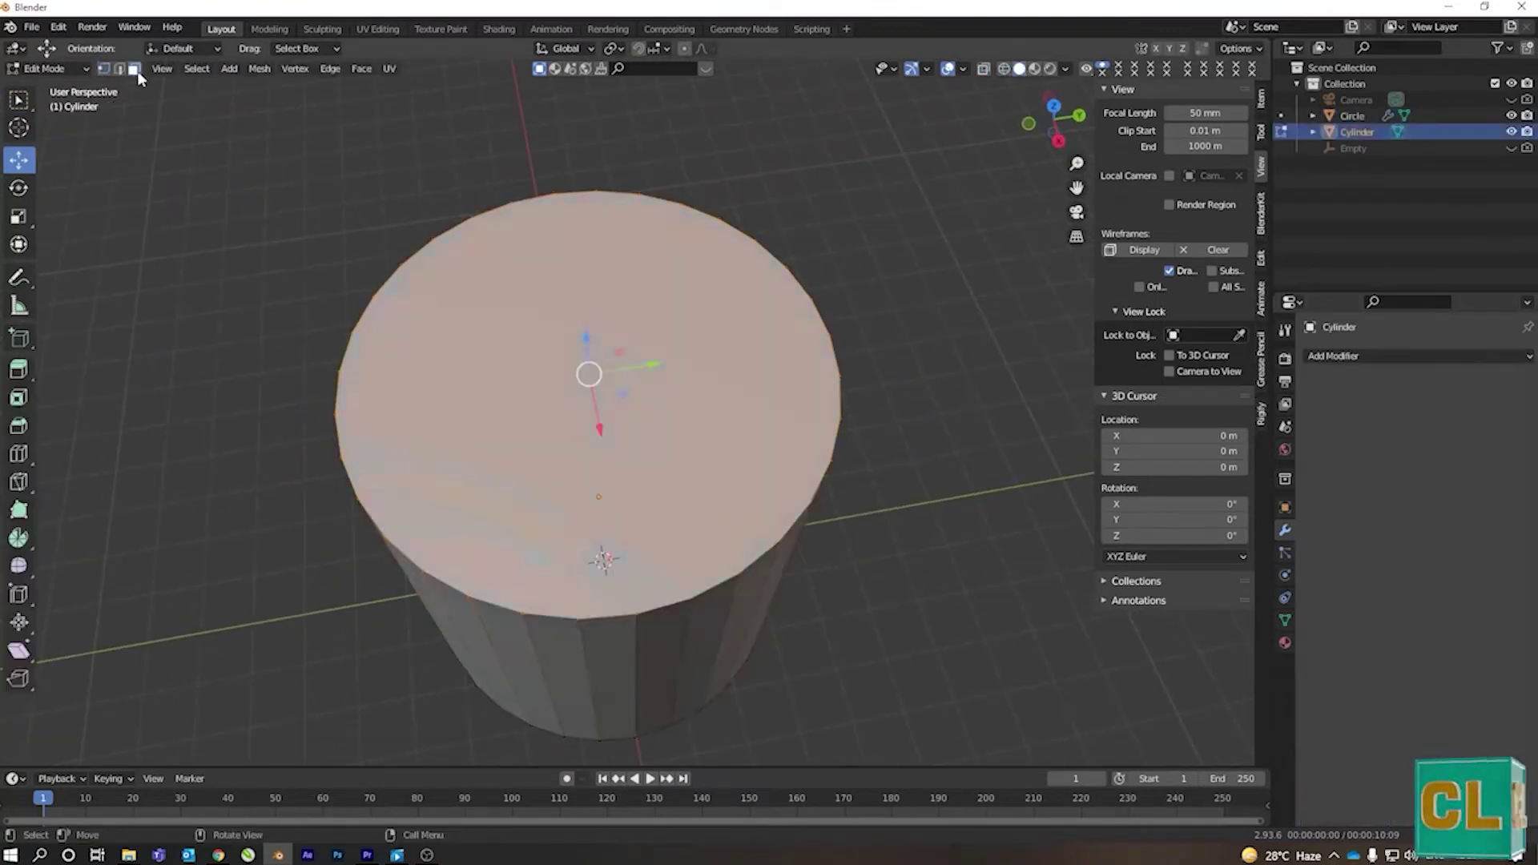
pyautogui.press('x')
pyautogui.click(705, 344)
pyautogui.scroll(-2, 708, 346)
pyautogui.press('KP_7')
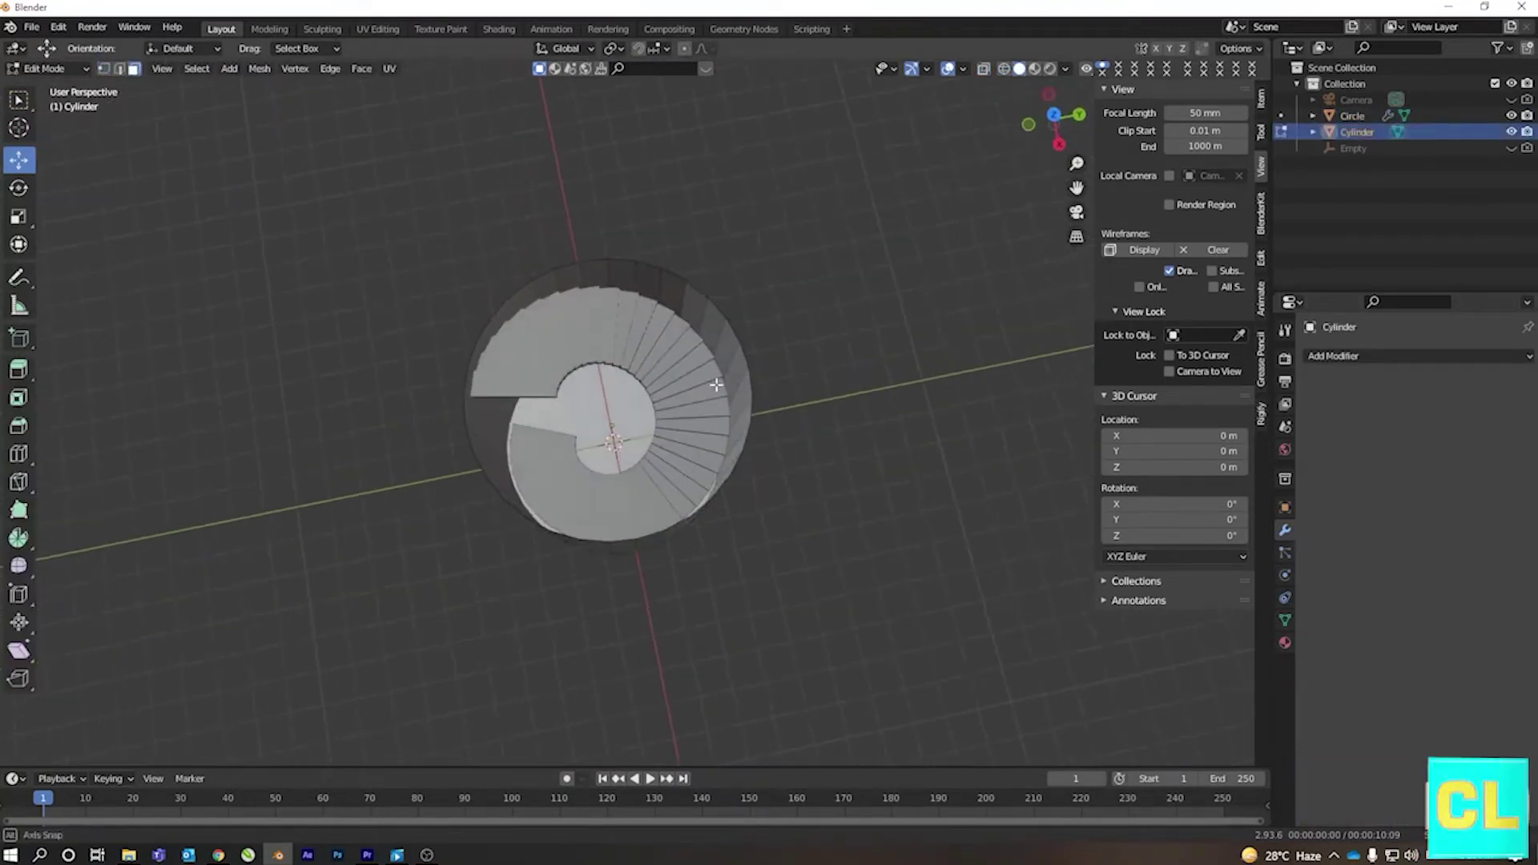
pyautogui.scroll(4, 711, 470)
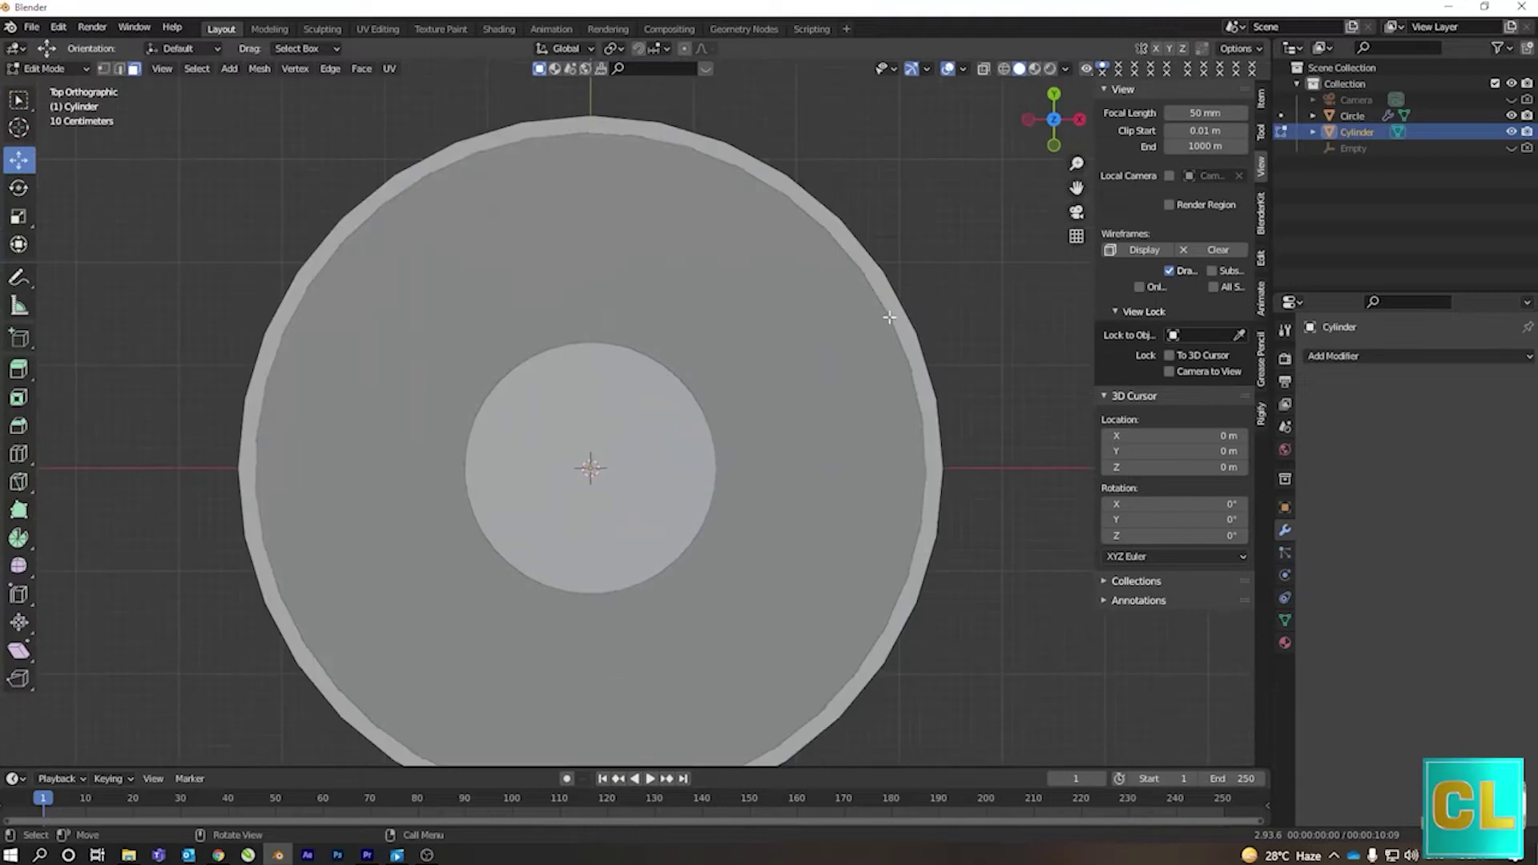
pyautogui.moveTo(890, 318)
pyautogui.mouseDown(button='middle')
pyautogui.moveTo(786, 247)
pyautogui.moveTo(814, 375)
pyautogui.moveTo(805, 344)
pyautogui.mouseUp(button='middle')
pyautogui.press('Tab')
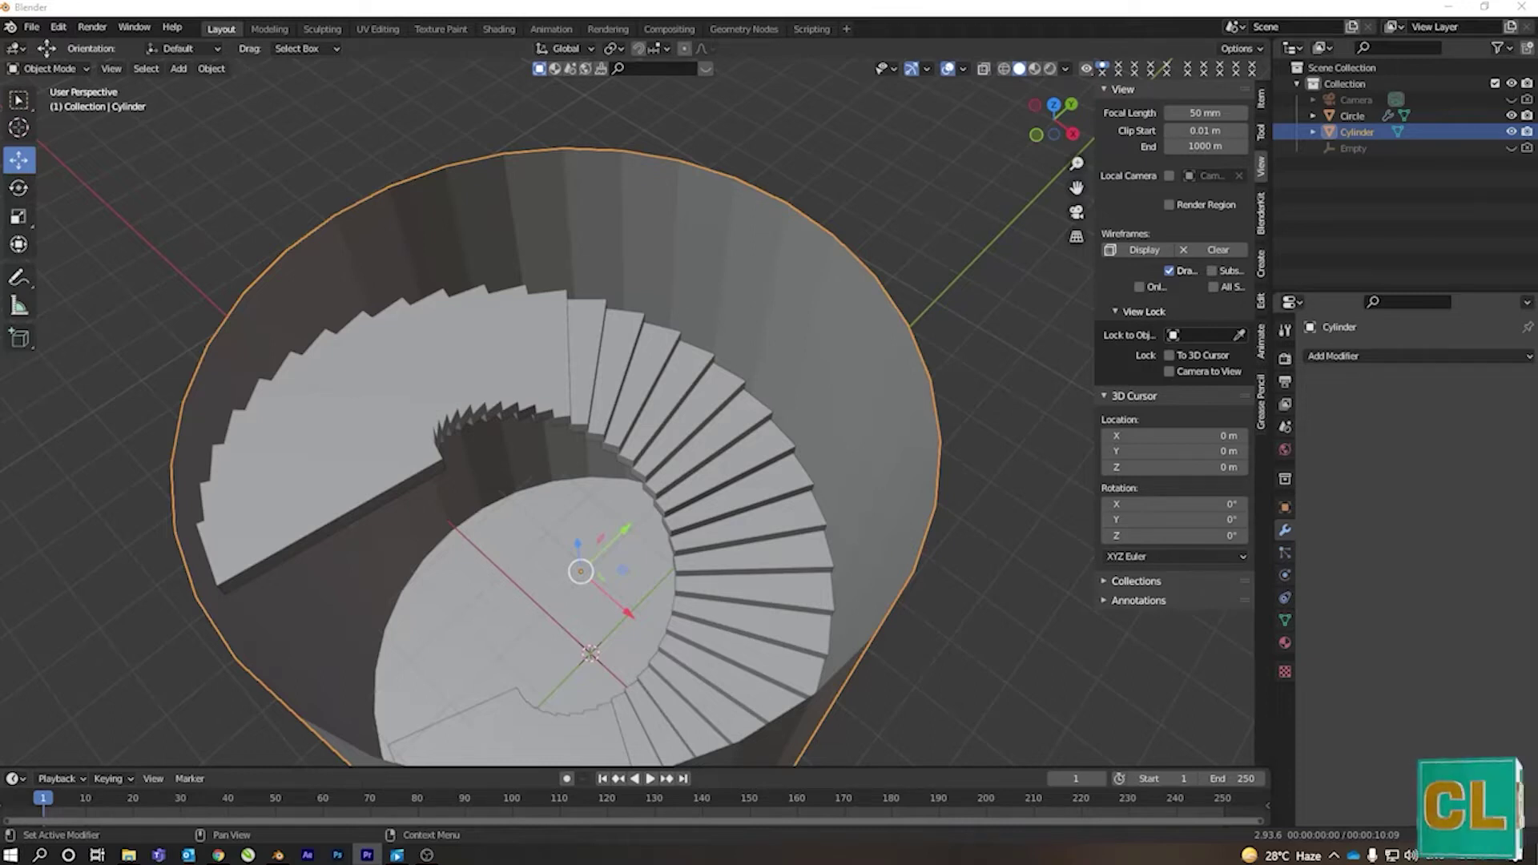
# - Review the open stairwell from above in wireframe and solid, then re-enter Edit Mode
pyautogui.moveTo(907, 501)
pyautogui.mouseDown(button='middle')
pyautogui.moveTo(679, 464)
pyautogui.moveTo(627, 488)
pyautogui.mouseUp(button='middle')
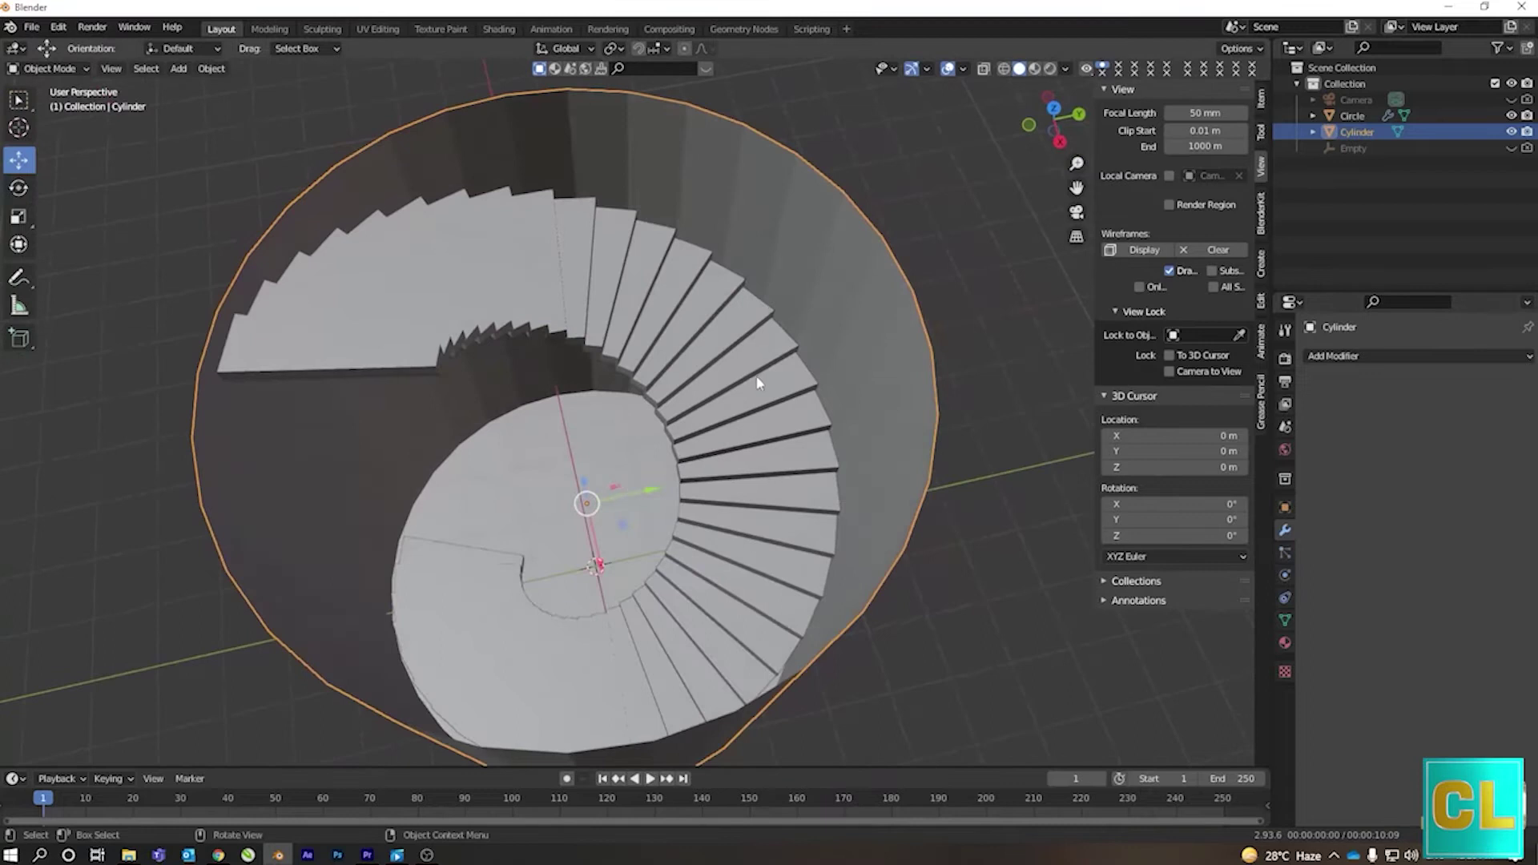
pyautogui.keyDown('alt'); pyautogui.moveTo(759, 383); pyautogui.dragTo(748, 412, button='middle'); pyautogui.keyUp('alt')
pyautogui.click(1004, 69)
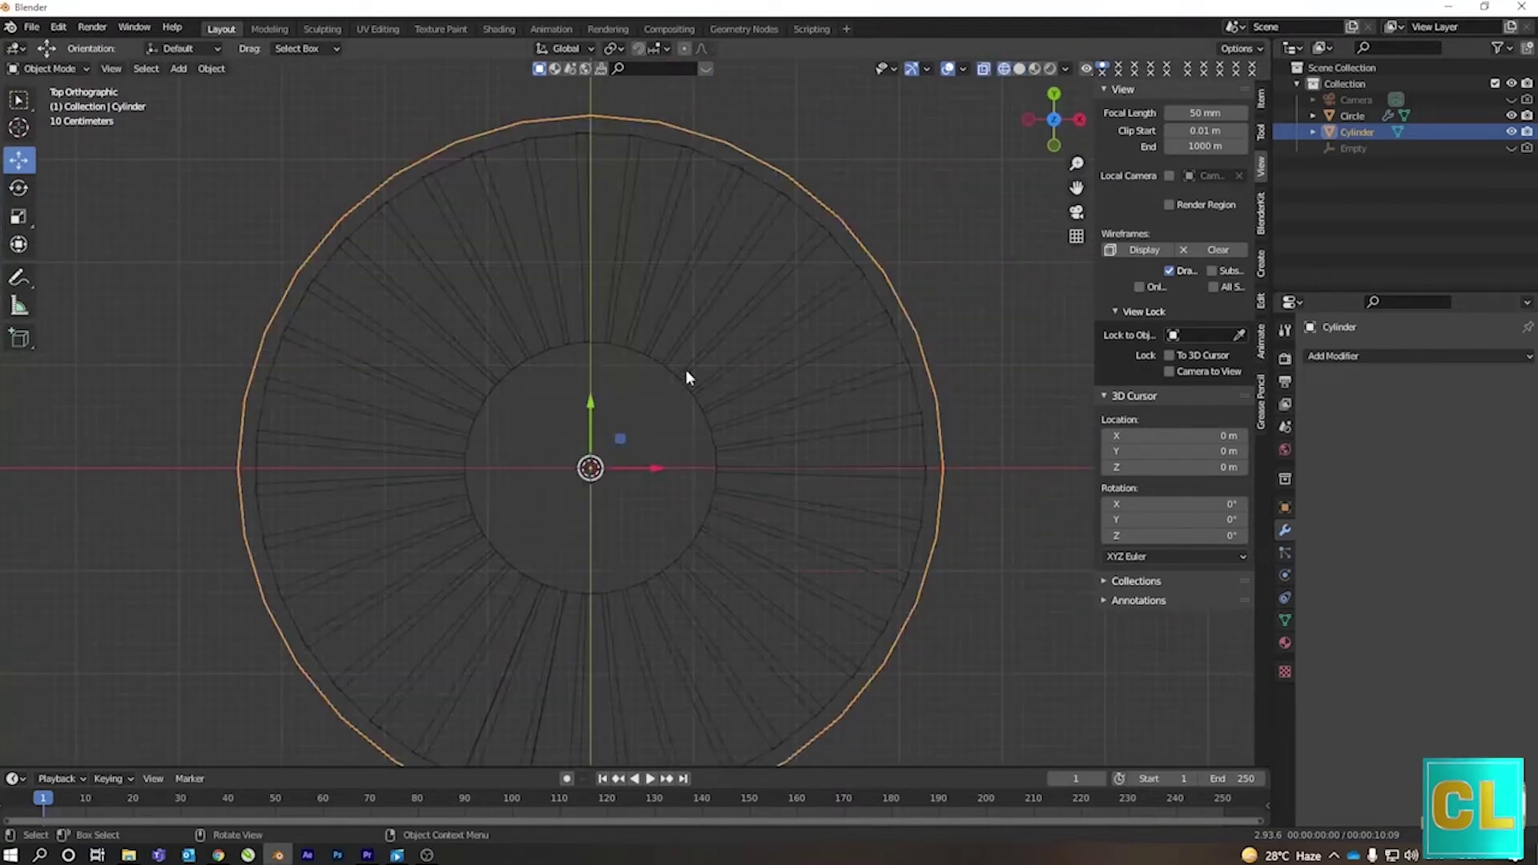
pyautogui.hotkey('shift', 'z')
pyautogui.moveTo(661, 435)
pyautogui.mouseDown(button='middle')
pyautogui.moveTo(527, 396)
pyautogui.moveTo(668, 435)
pyautogui.mouseUp(button='middle')
pyautogui.press('Tab')
# - Add a loop cut around the cylinder wall and scale it along X
pyautogui.hotkey('ctrl', 'r')
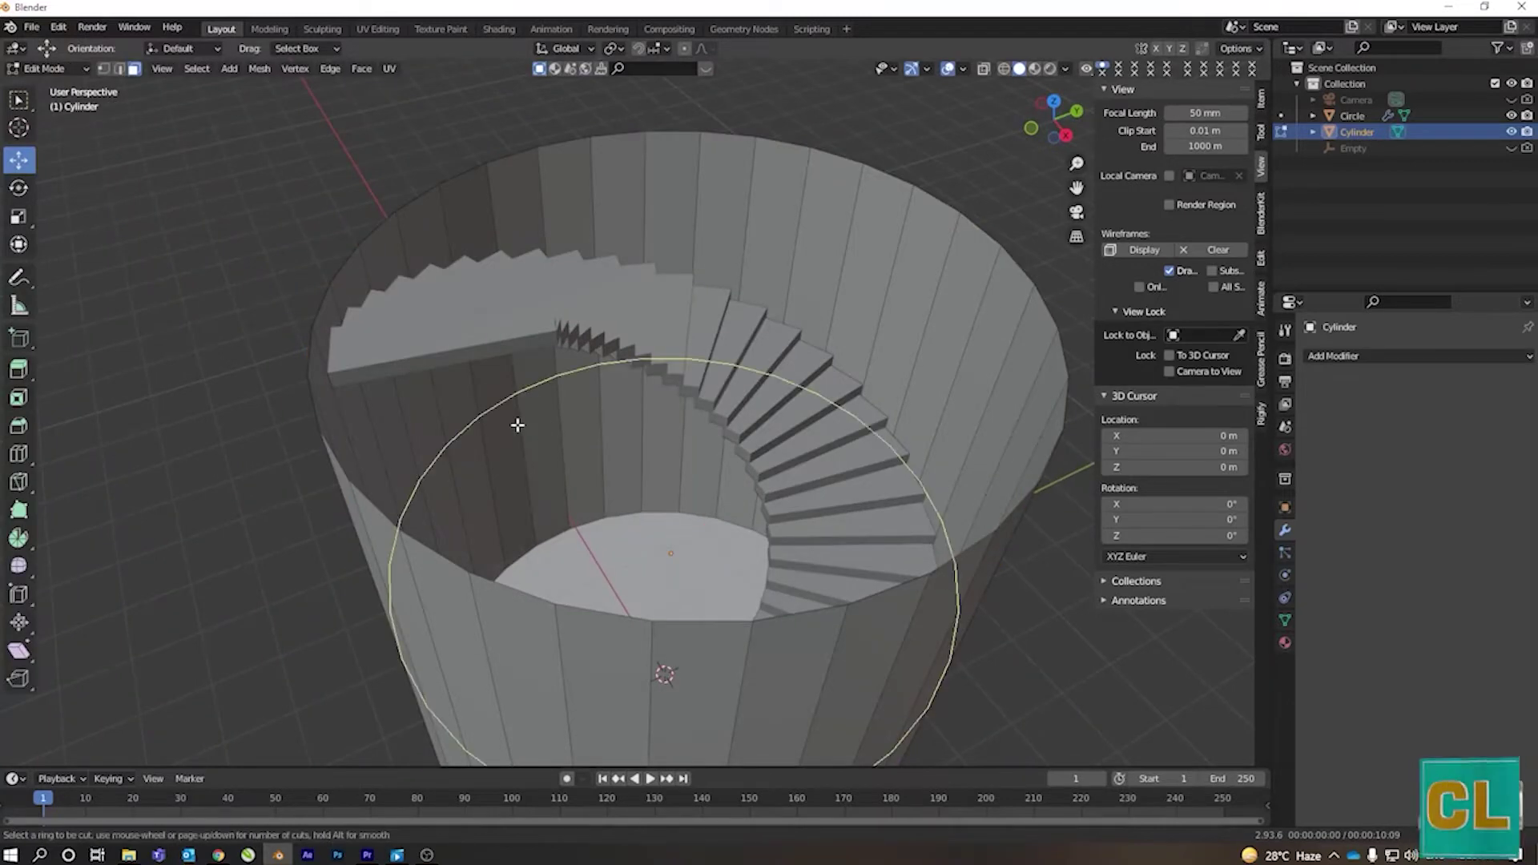
pyautogui.click(516, 423)
pyautogui.rightClick(601, 419)
pyautogui.press('s')
pyautogui.press('x')
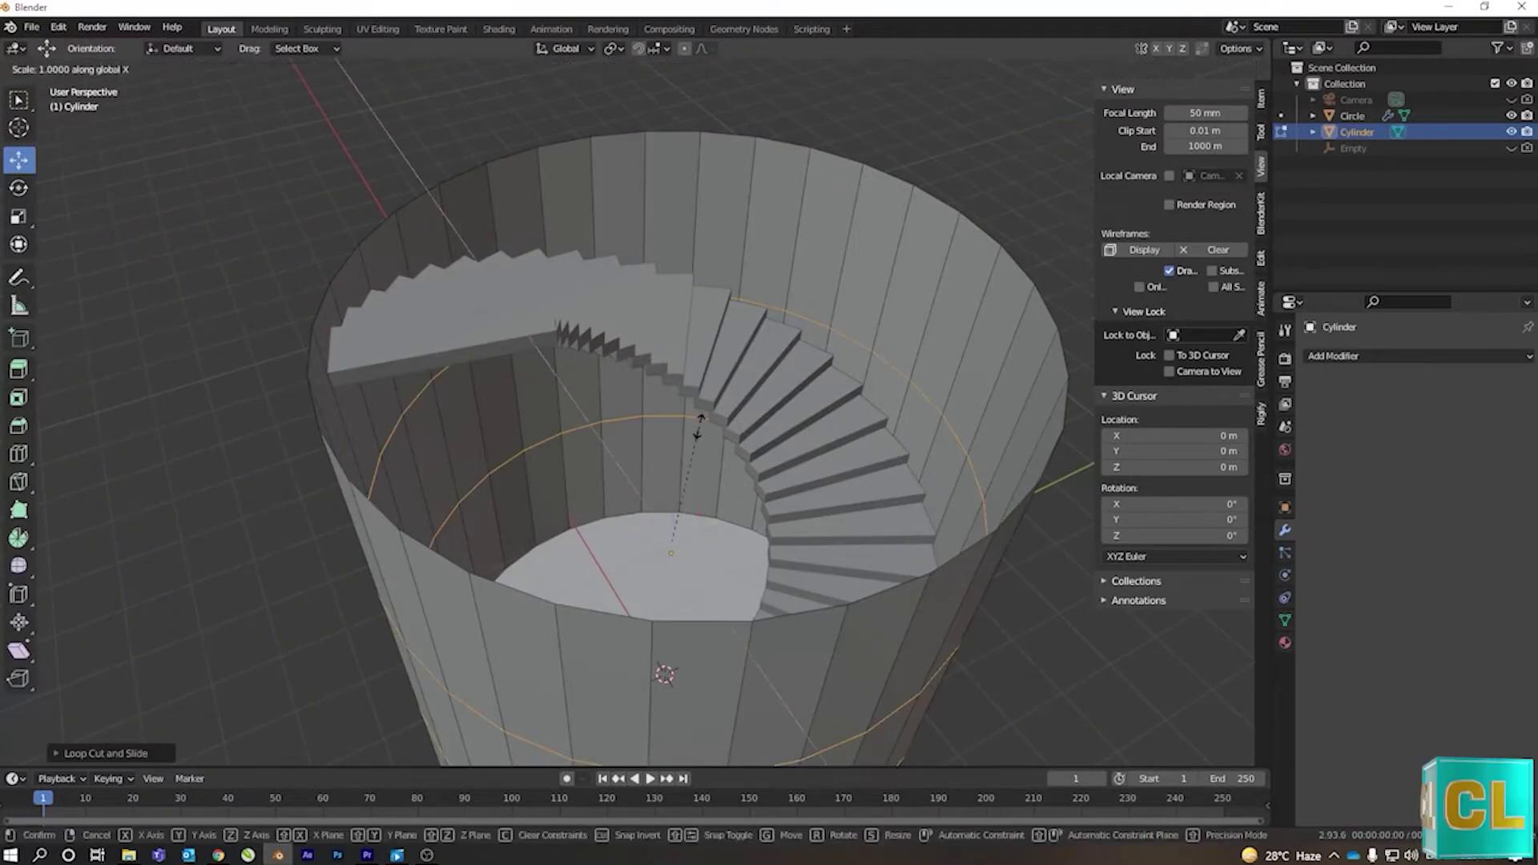
pyautogui.click(647, 531)
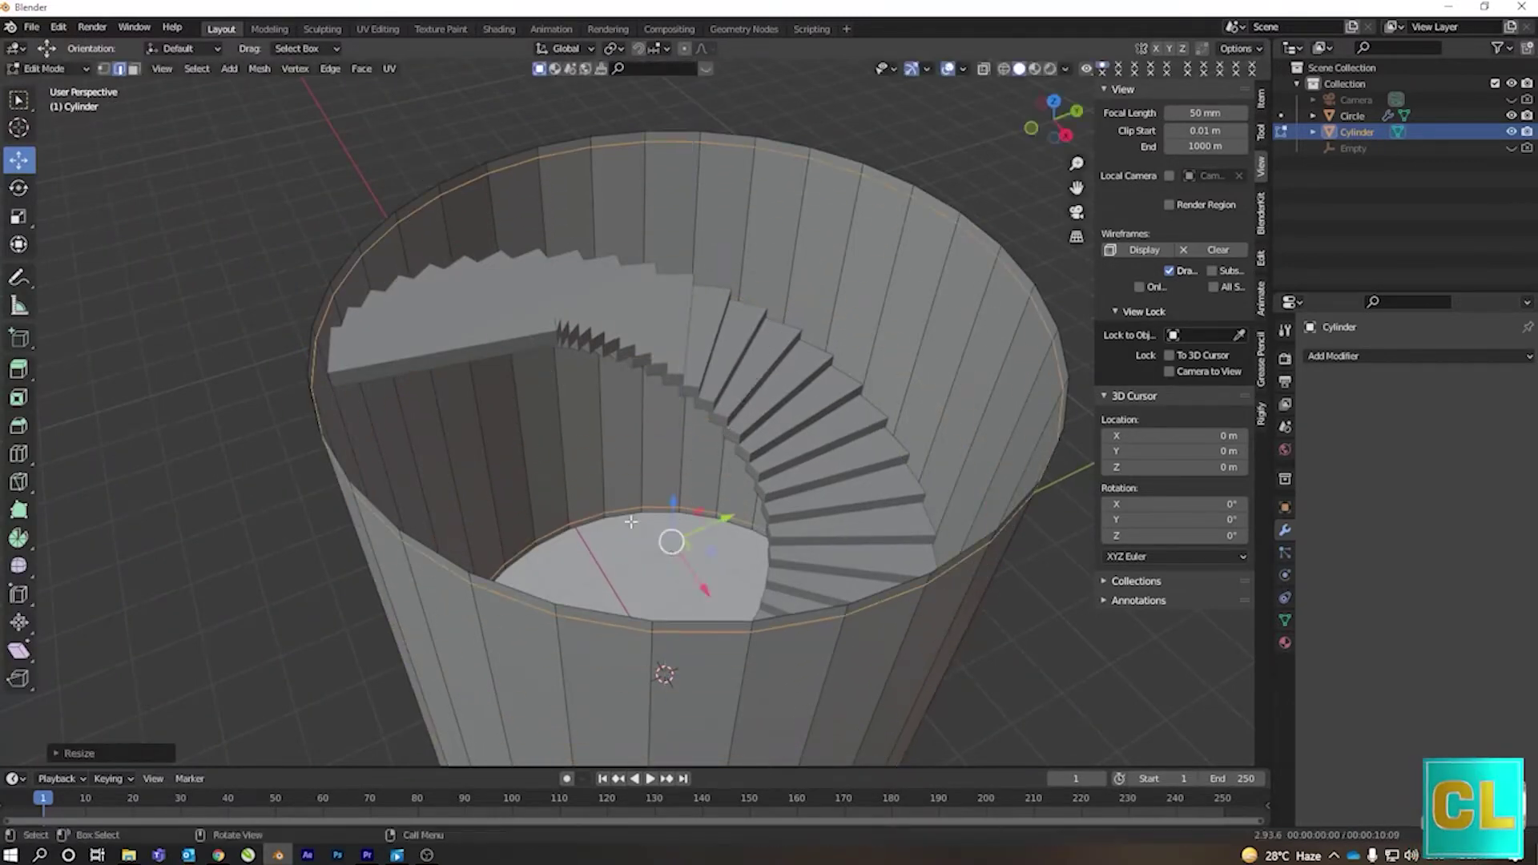
# - In face select, add another horizontal loop cut on the wall
pyautogui.click(133, 68)
pyautogui.click(615, 478)
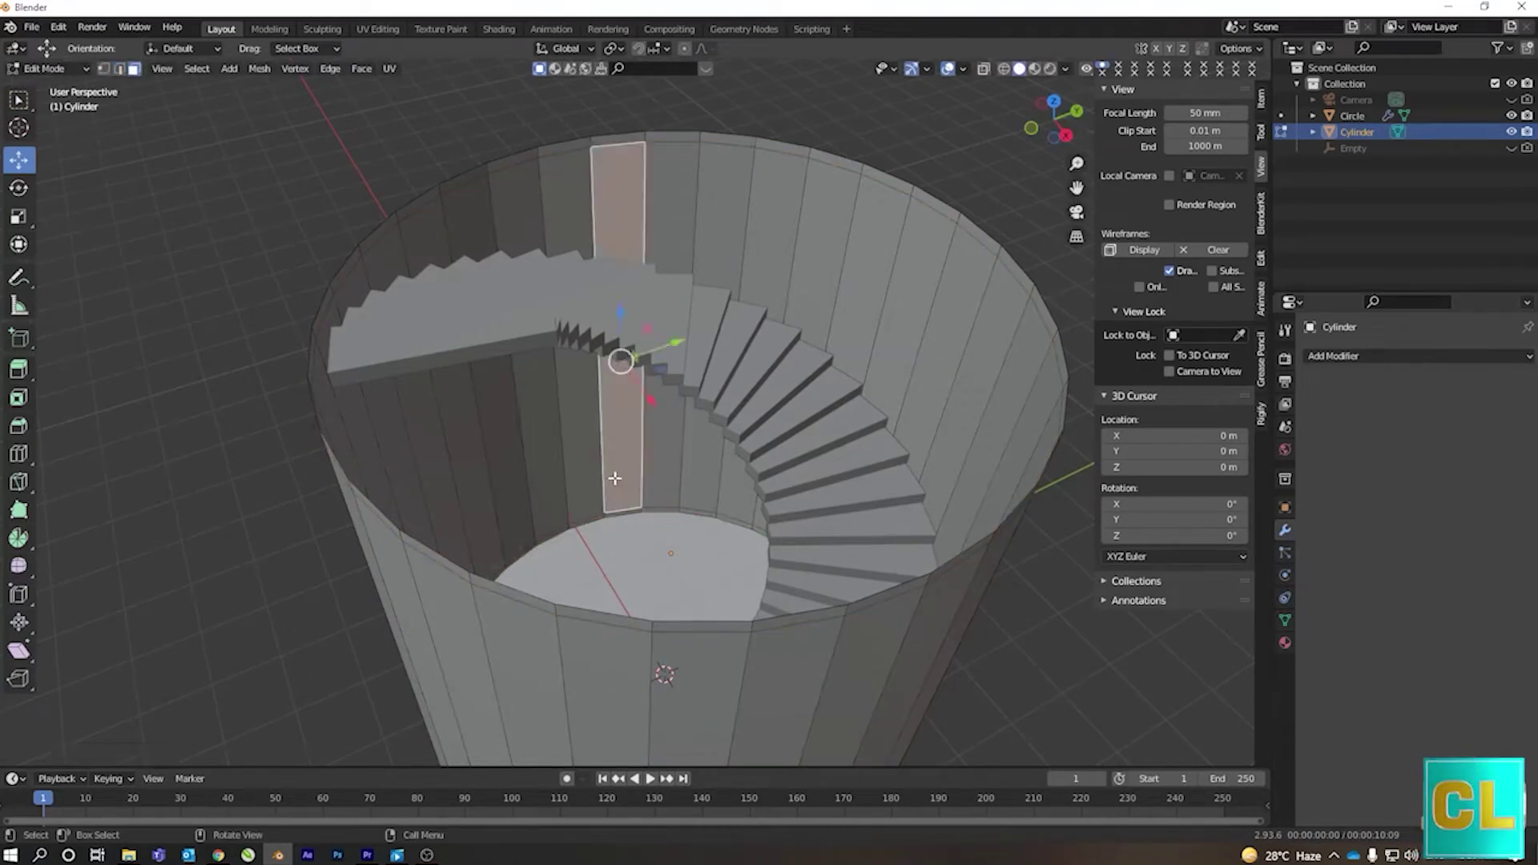
pyautogui.hotkey('ctrl', 'r')
pyautogui.click(642, 464)
pyautogui.click(642, 426)
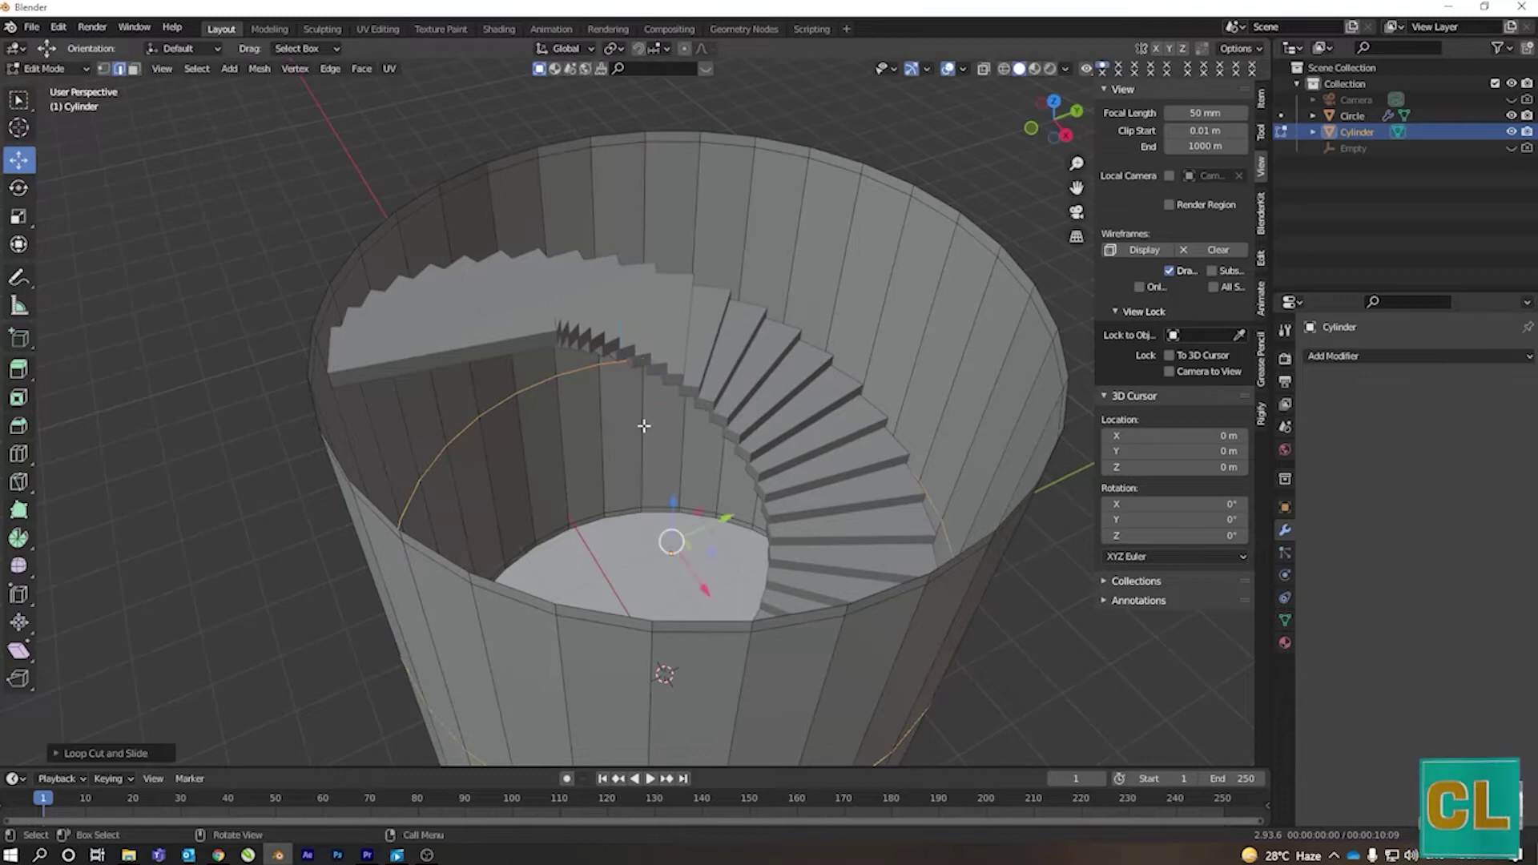
# - Delete three inner wall faces beside the stairs to make an opening
pyautogui.click(576, 449)
pyautogui.keyDown('shift'); pyautogui.click(661, 453); pyautogui.keyUp('shift')
pyautogui.keyDown('shift'); pyautogui.click(694, 458); pyautogui.keyUp('shift')
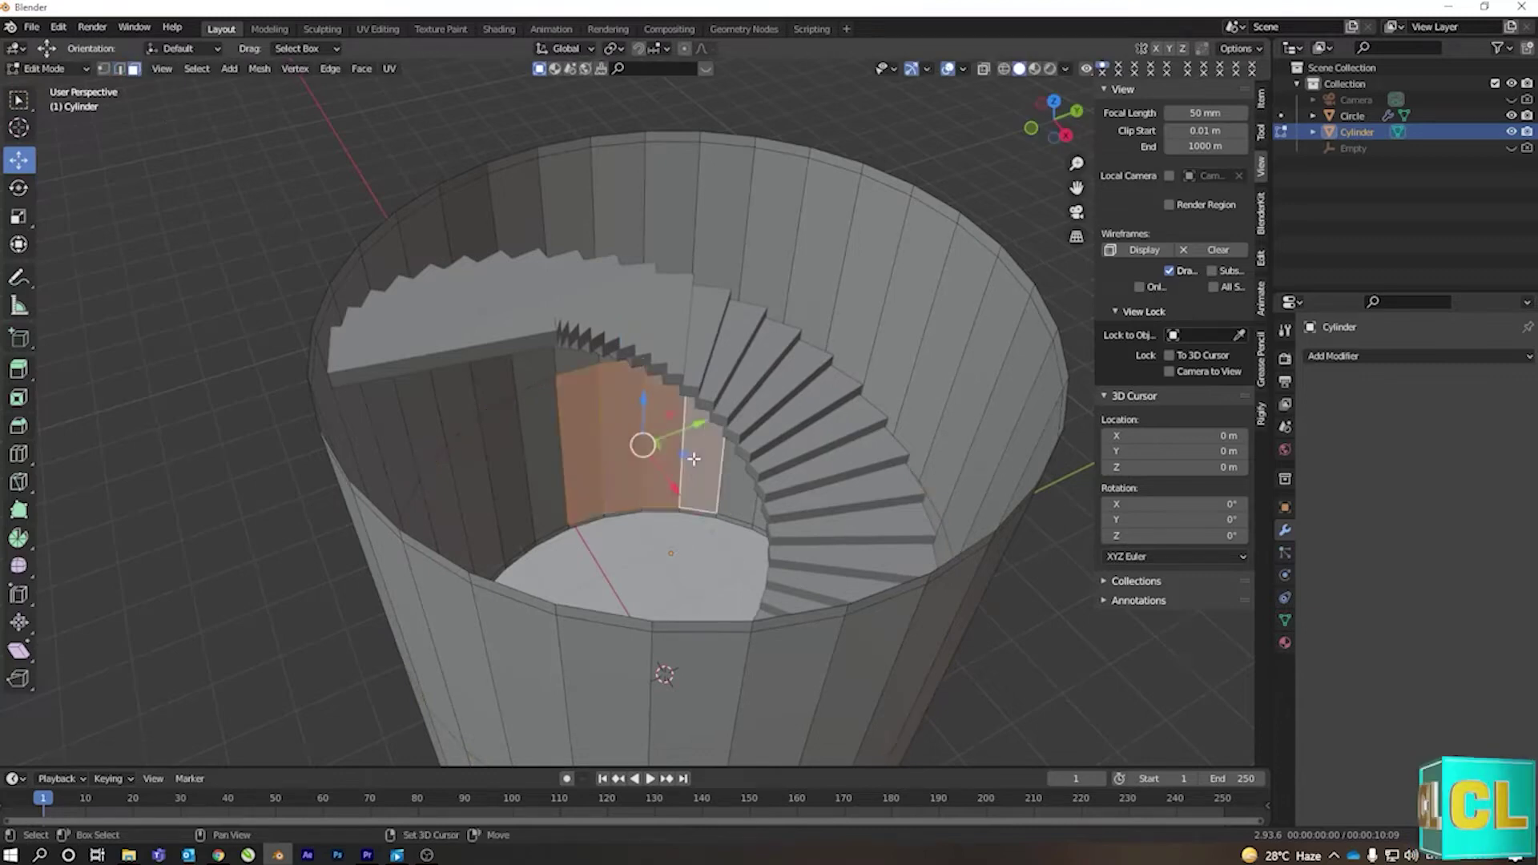
pyautogui.moveTo(730, 490); pyautogui.dragTo(728, 486, button='middle')
pyautogui.press('x')
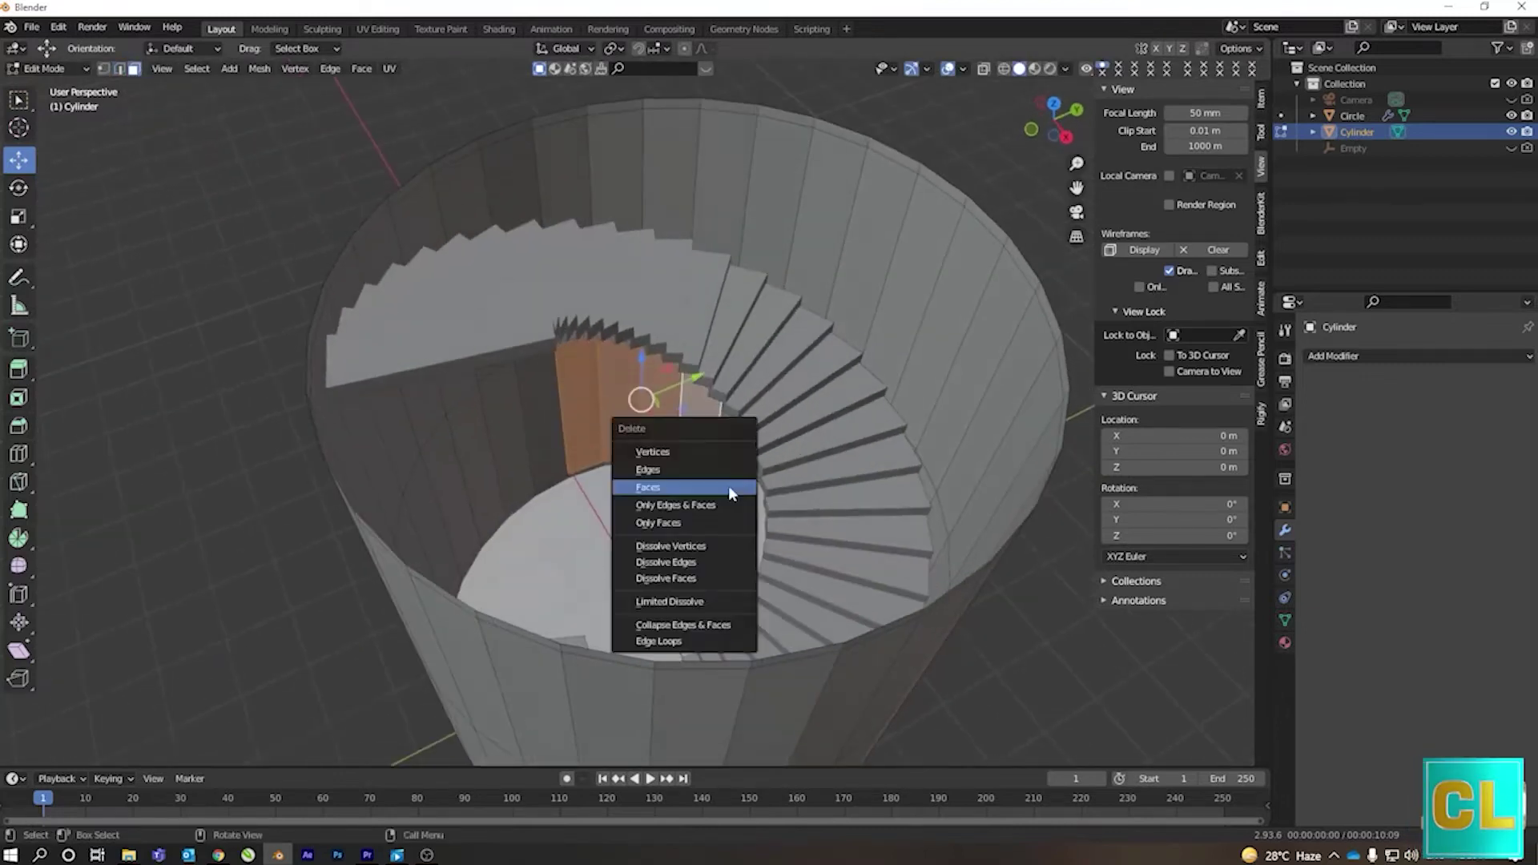
pyautogui.click(728, 485)
pyautogui.press('Tab')
# - Orbit down into the cylinder to inspect the new wall opening
pyautogui.scroll(-3, 728, 485)
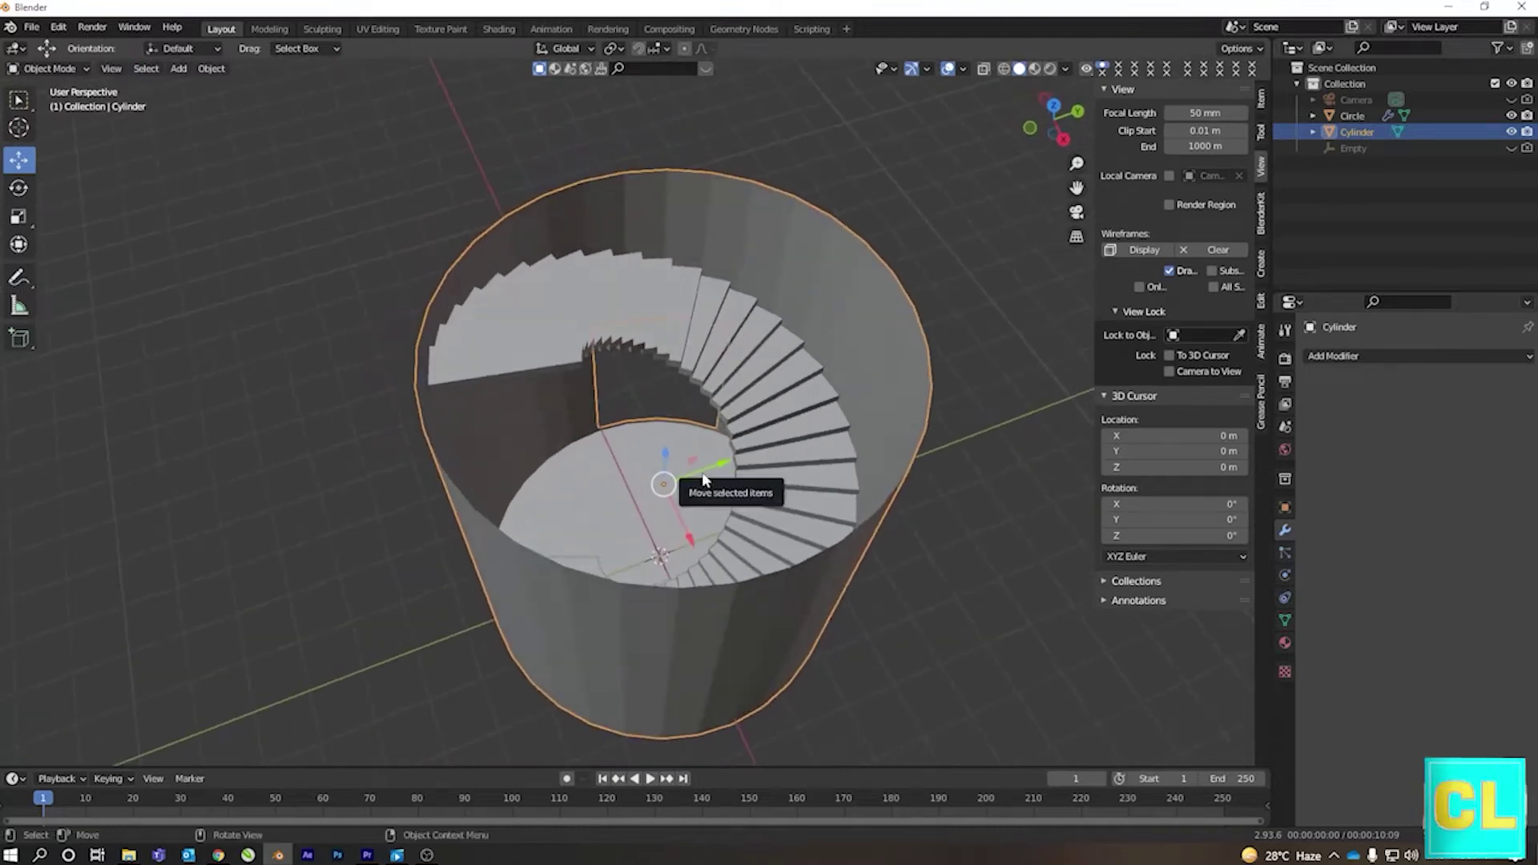
pyautogui.press('Tab')
pyautogui.scroll(3, 701, 460)
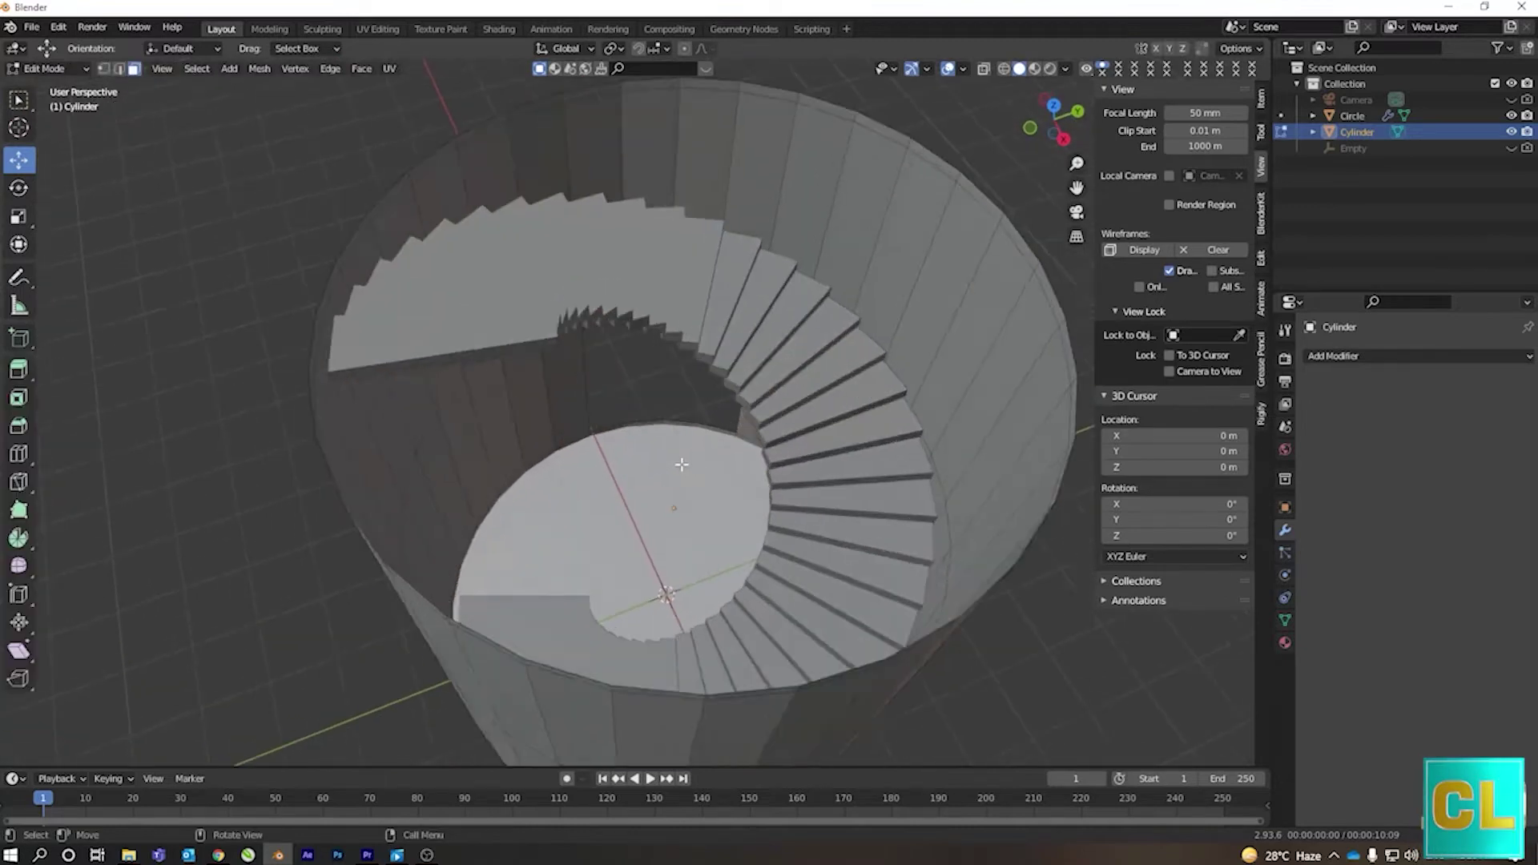
pyautogui.moveTo(700, 460)
pyautogui.mouseDown(button='middle')
pyautogui.moveTo(529, 437)
pyautogui.moveTo(665, 450)
pyautogui.moveTo(673, 407)
pyautogui.moveTo(590, 464)
pyautogui.moveTo(600, 453)
pyautogui.moveTo(491, 467)
pyautogui.moveTo(549, 481)
pyautogui.moveTo(553, 457)
pyautogui.mouseUp(button='middle')
pyautogui.scroll(3, 659, 440)
pyautogui.scroll(-4, 599, 453)
pyautogui.scroll(2, 549, 480)
# - Give the cylinder a Solidify modifier with 0.03 m thickness and -1 offset
pyautogui.press('Tab')
pyautogui.click(1334, 356)
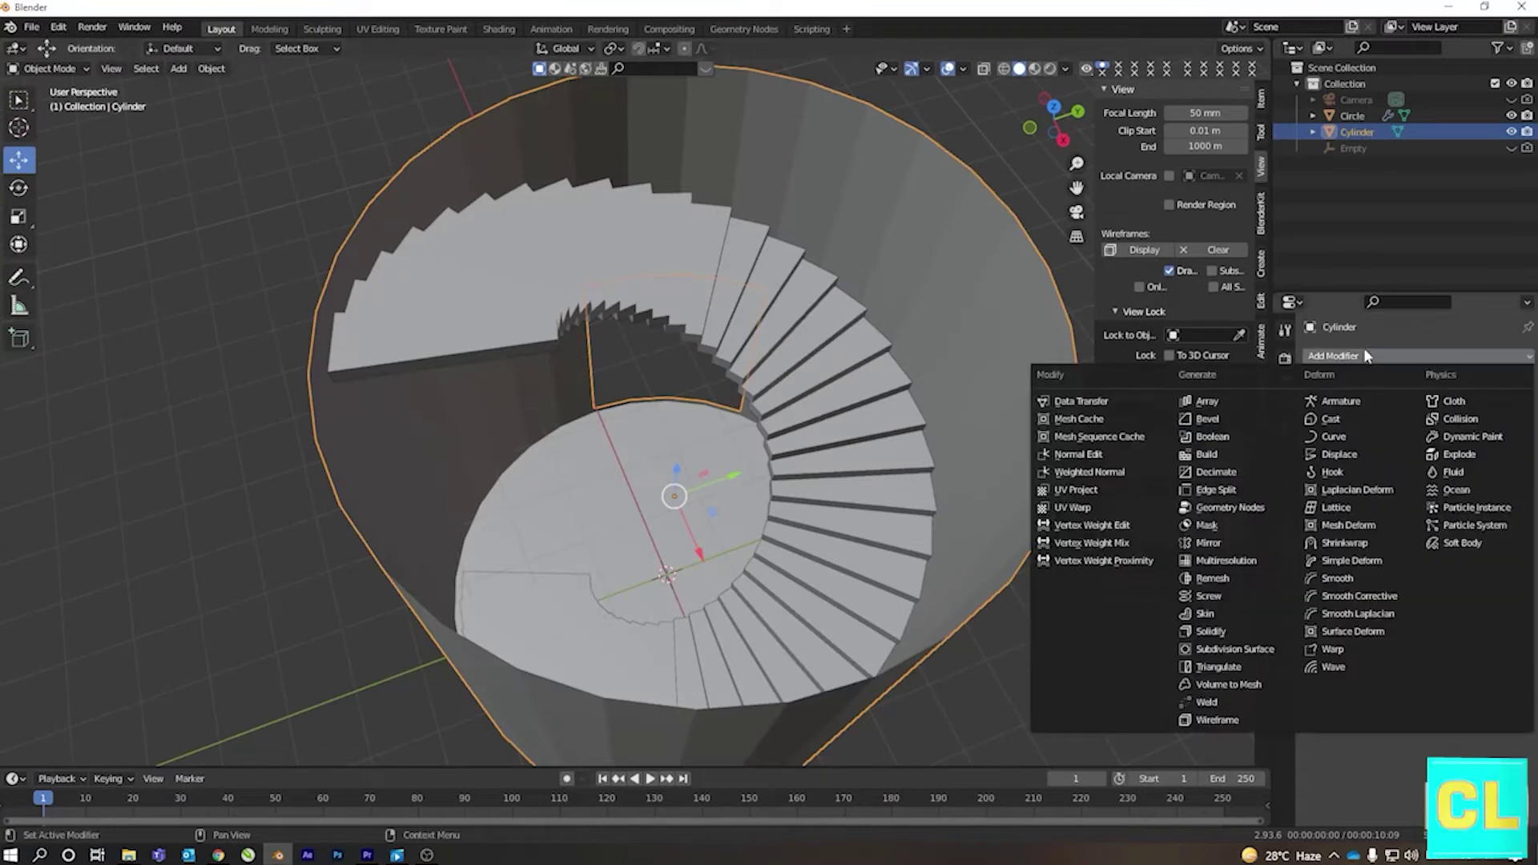
pyautogui.click(1212, 632)
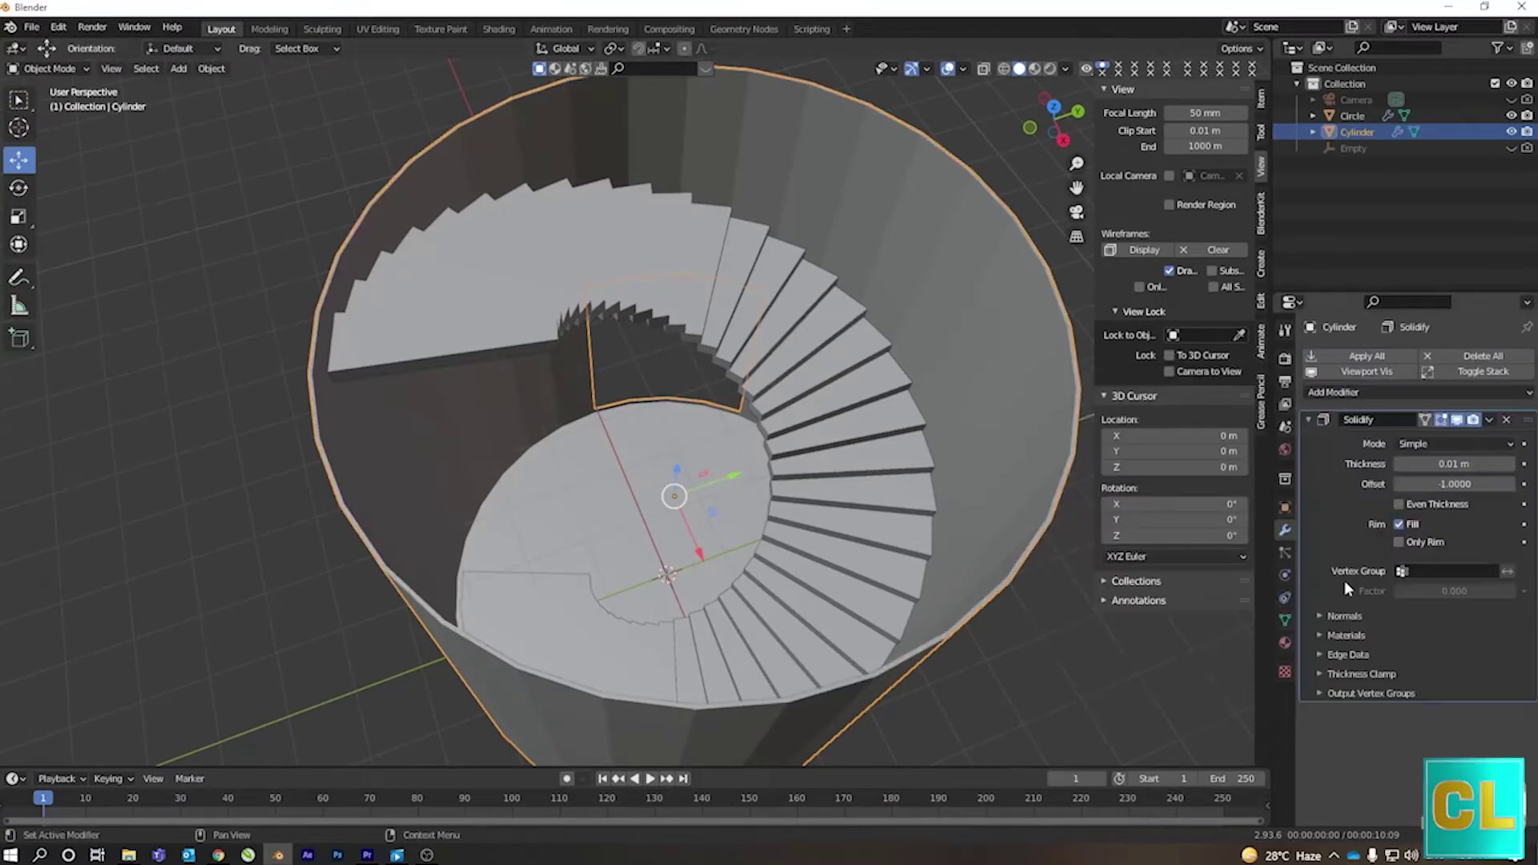
pyautogui.moveTo(1455, 464)
pyautogui.mouseDown()
pyautogui.moveTo(1490, 464)
pyautogui.moveTo(1474, 464)
pyautogui.mouseUp()
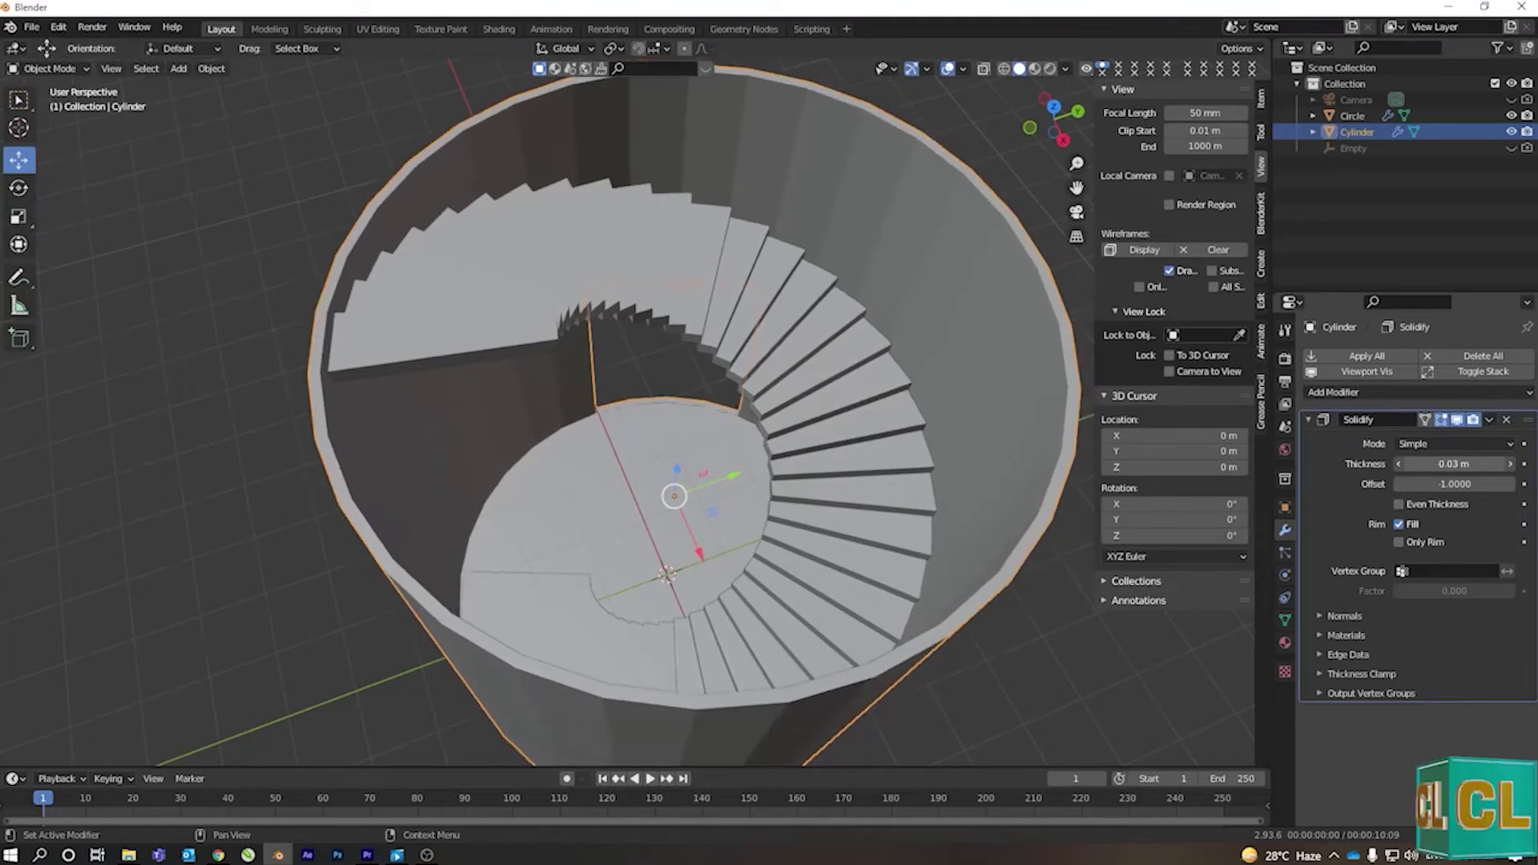
pyautogui.press('Tab')
pyautogui.moveTo(721, 349)
pyautogui.mouseDown(button='middle')
pyautogui.moveTo(836, 329)
pyautogui.moveTo(702, 354)
pyautogui.moveTo(690, 319)
pyautogui.mouseUp(button='middle')
# - Add a horizontal edge loop on the cylinder wall and delete the Solidify modifier
pyautogui.press('2')
pyautogui.hotkey('ctrl', 'r')
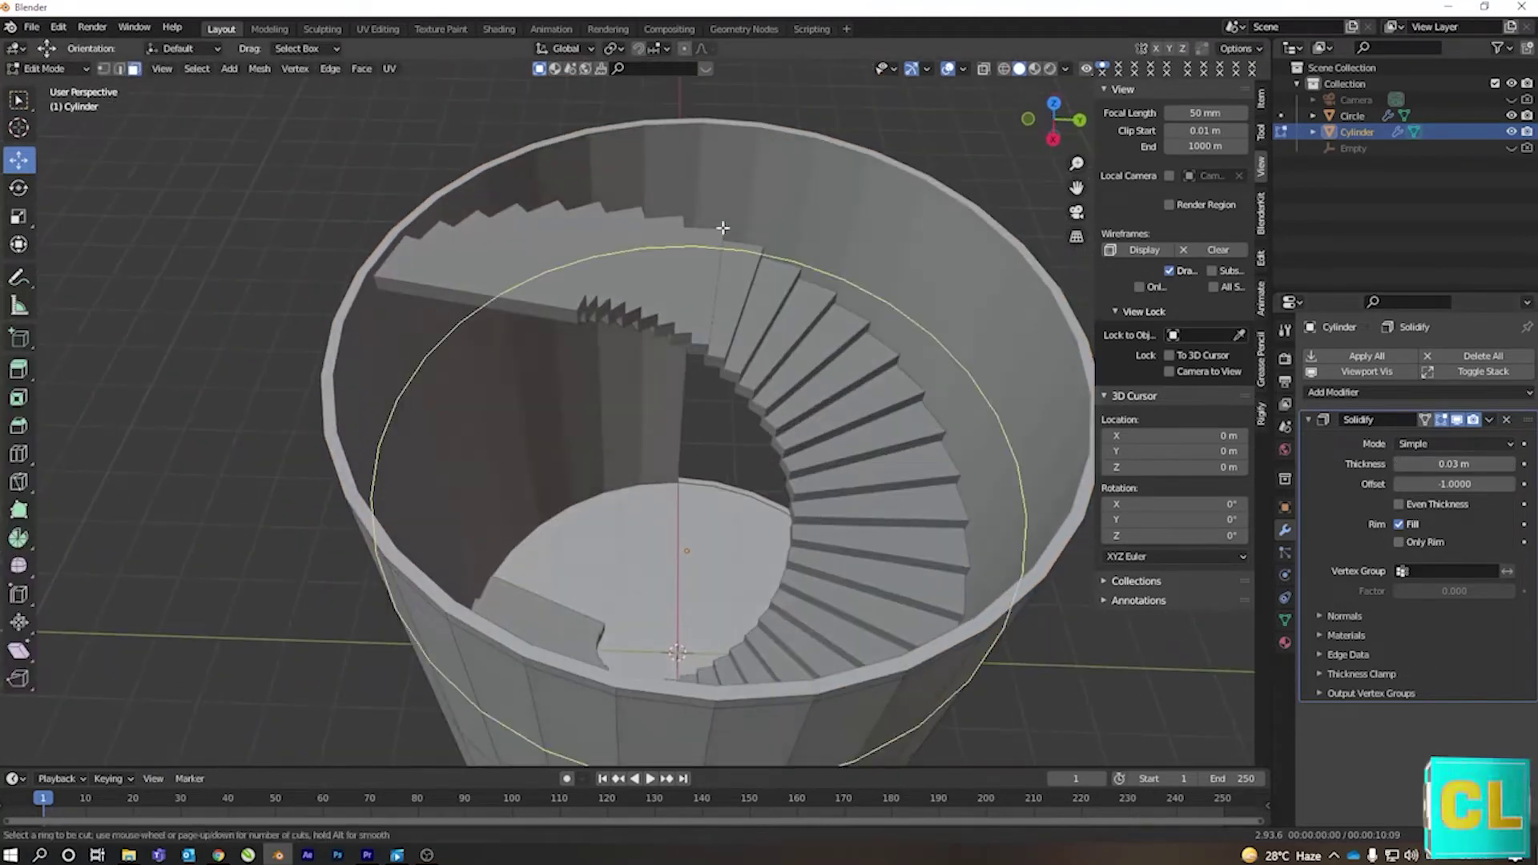
pyautogui.click(722, 227)
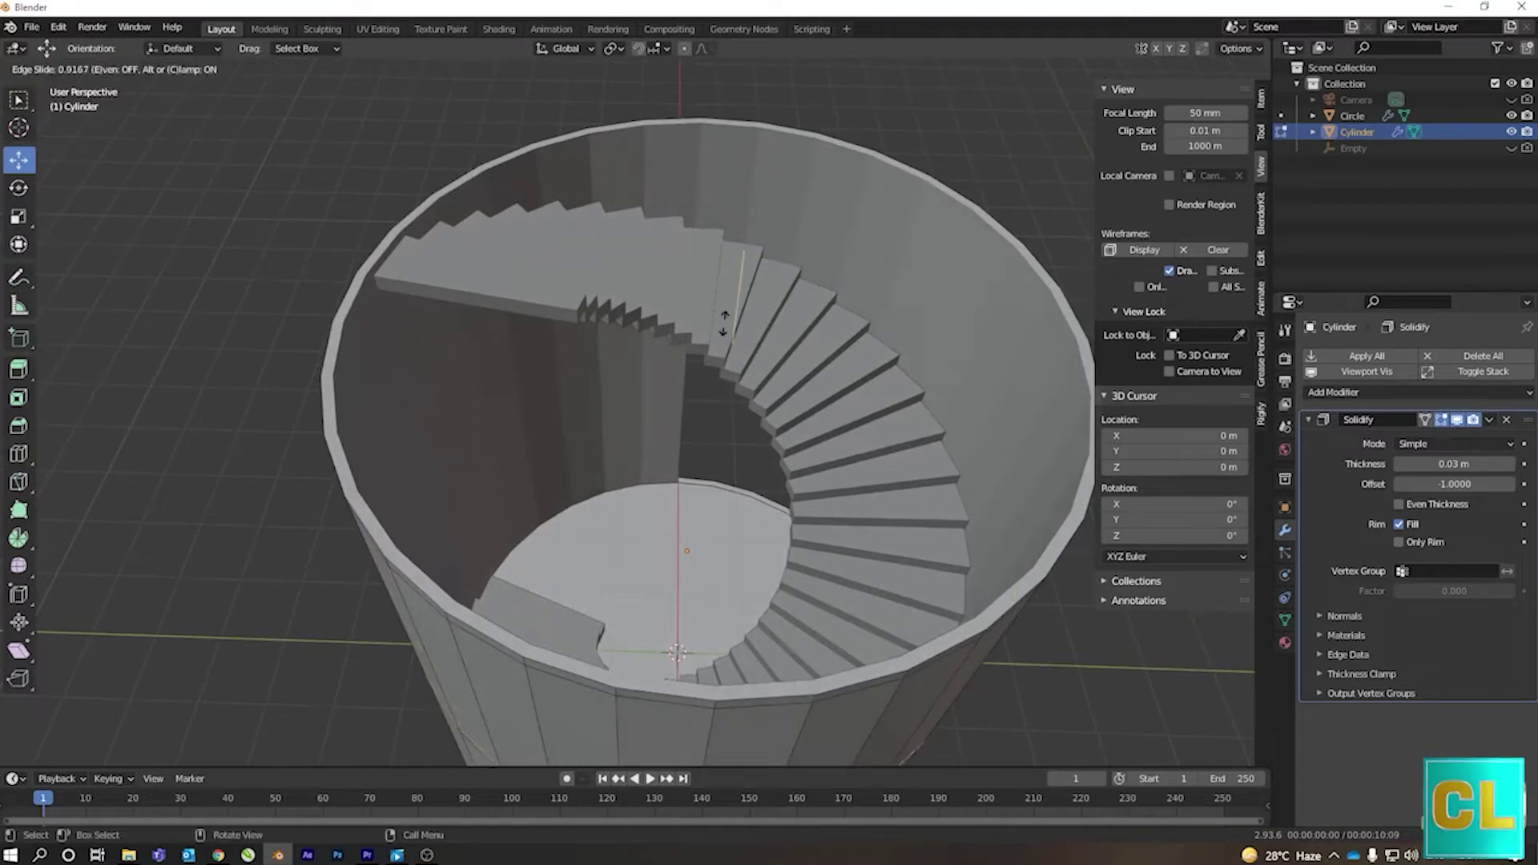
pyautogui.click(768, 276)
pyautogui.click(1506, 419)
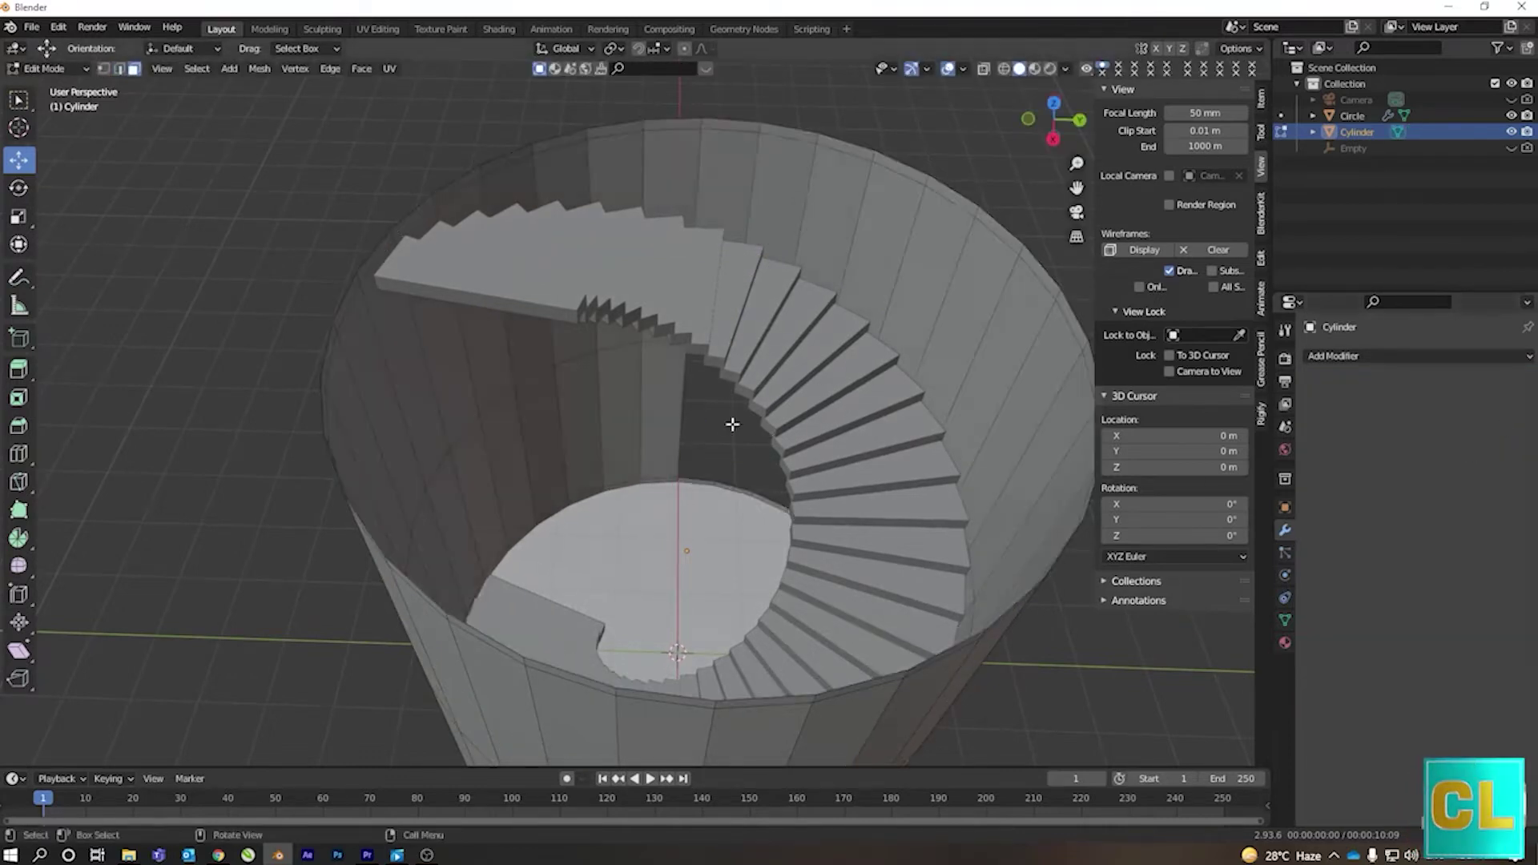
pyautogui.moveTo(650, 447); pyautogui.dragTo(895, 449, button='middle')
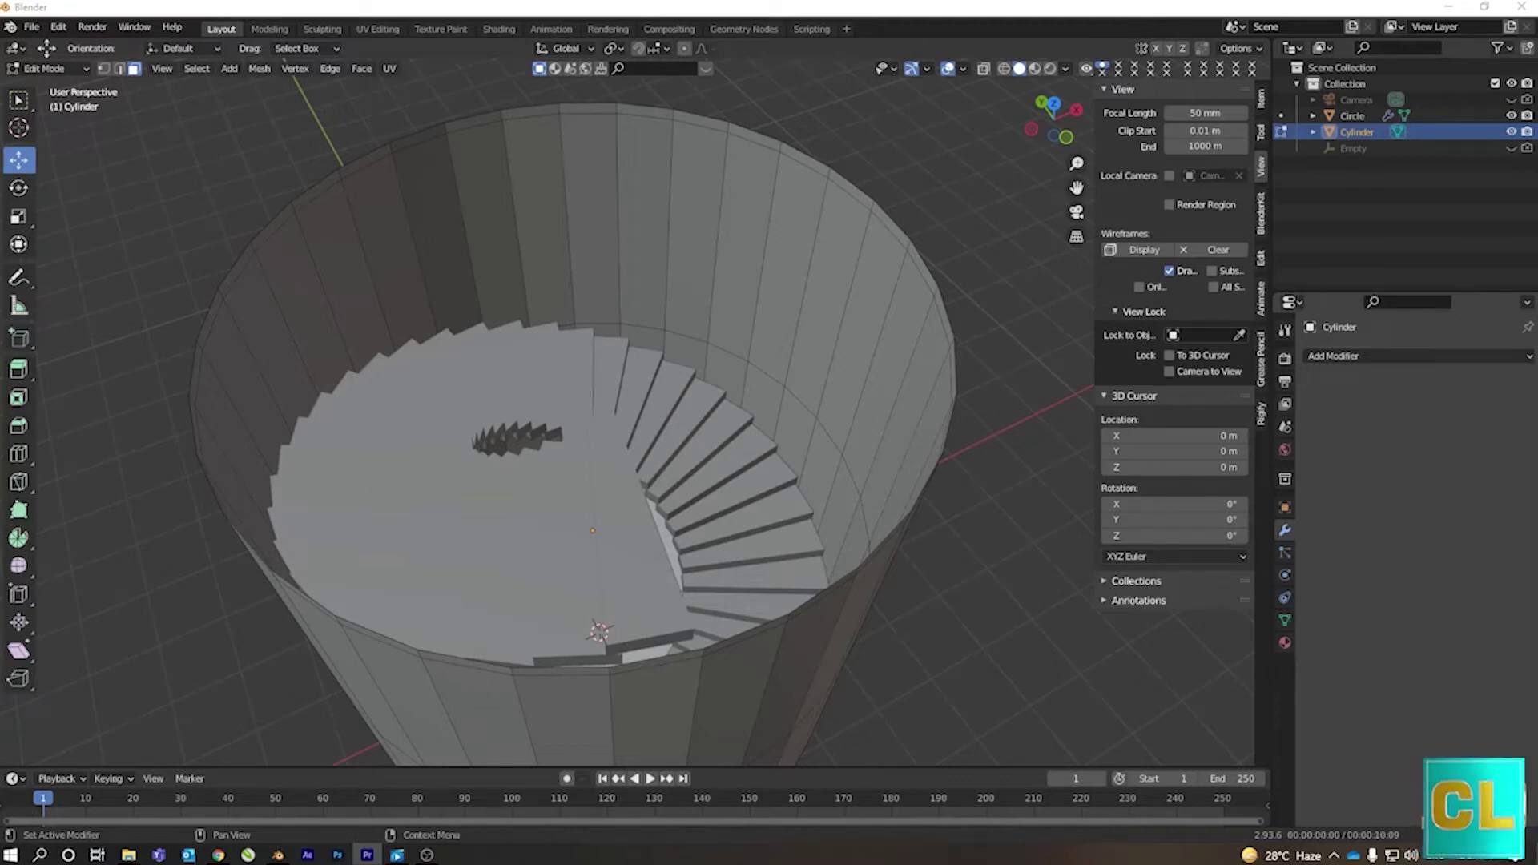
# - Add a horizontal loop cut to the cylinder wall
pyautogui.press('Tab')
pyautogui.moveTo(593, 513); pyautogui.dragTo(432, 479, button='middle')
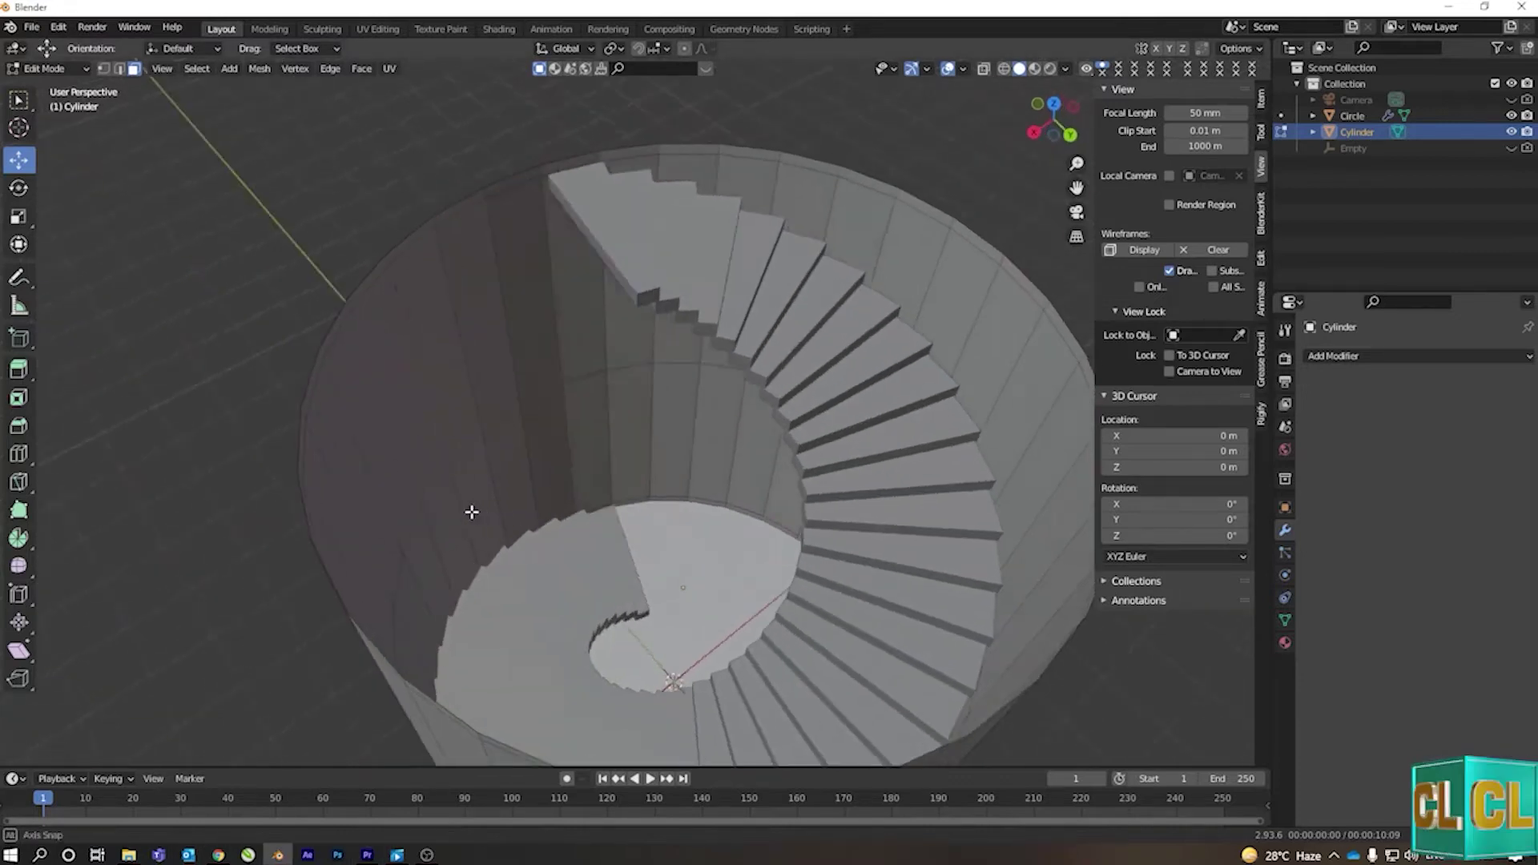
pyautogui.press('Tab')
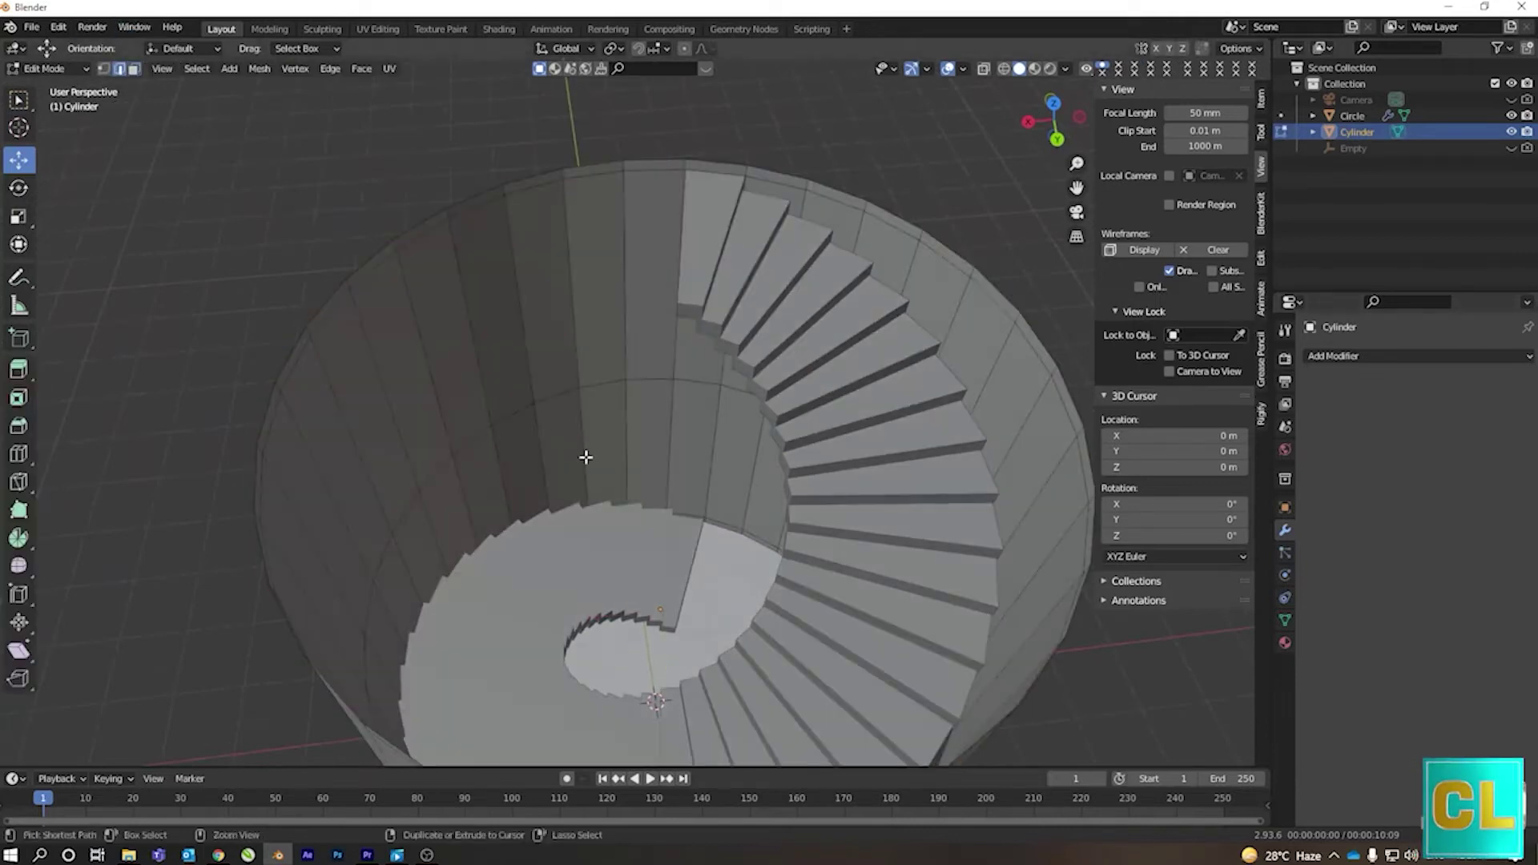
pyautogui.hotkey('ctrl', 'r')
pyautogui.click(493, 399)
pyautogui.click(519, 474)
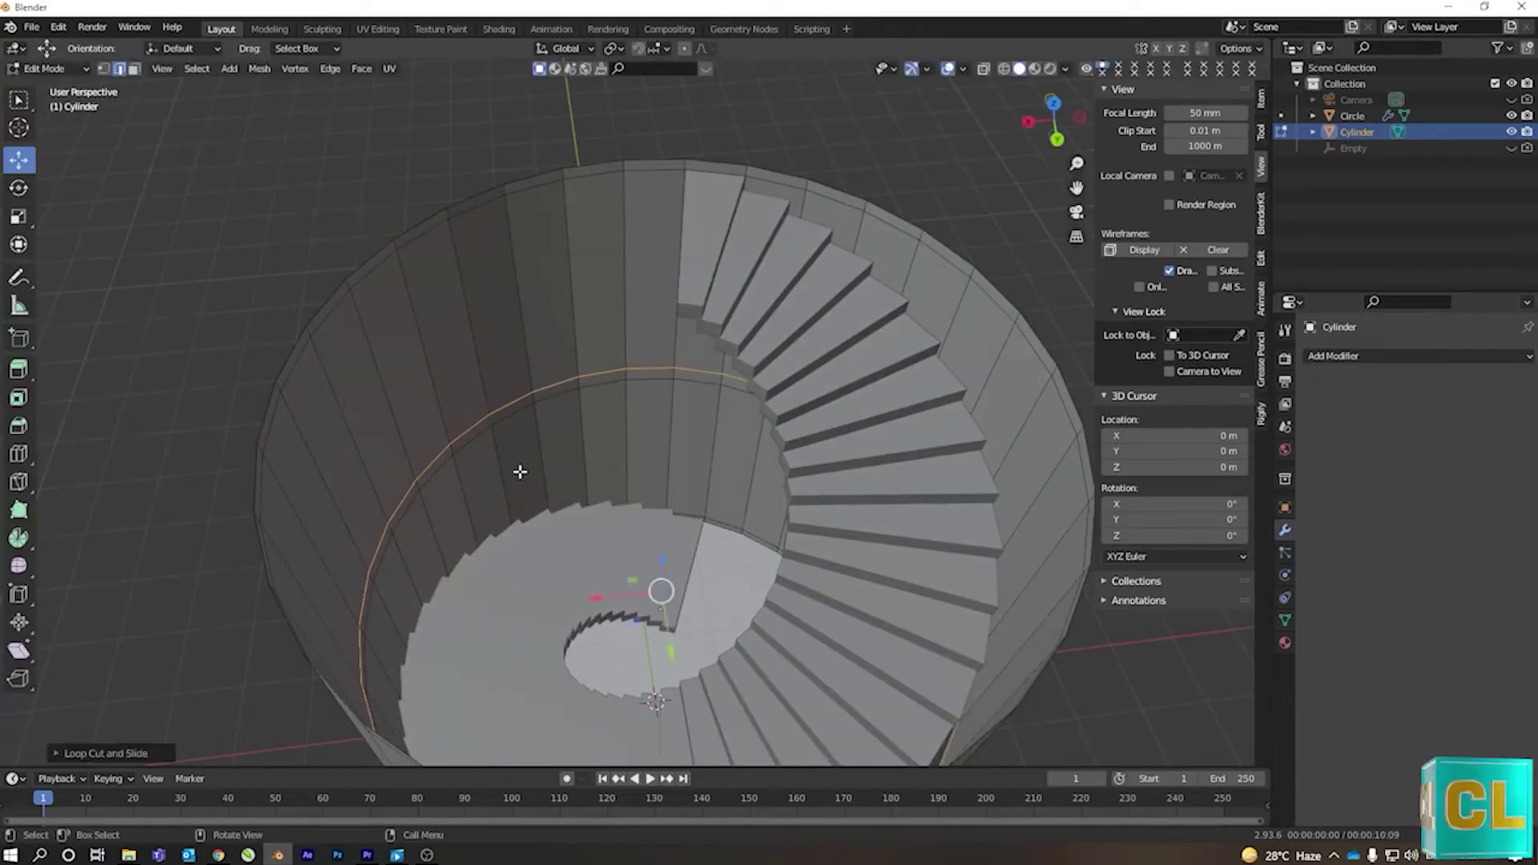
# - Scale the wall's face ring inward to about 0.98 to form a groove
pyautogui.keyDown('alt'); pyautogui.click(512, 406); pyautogui.keyUp('alt')
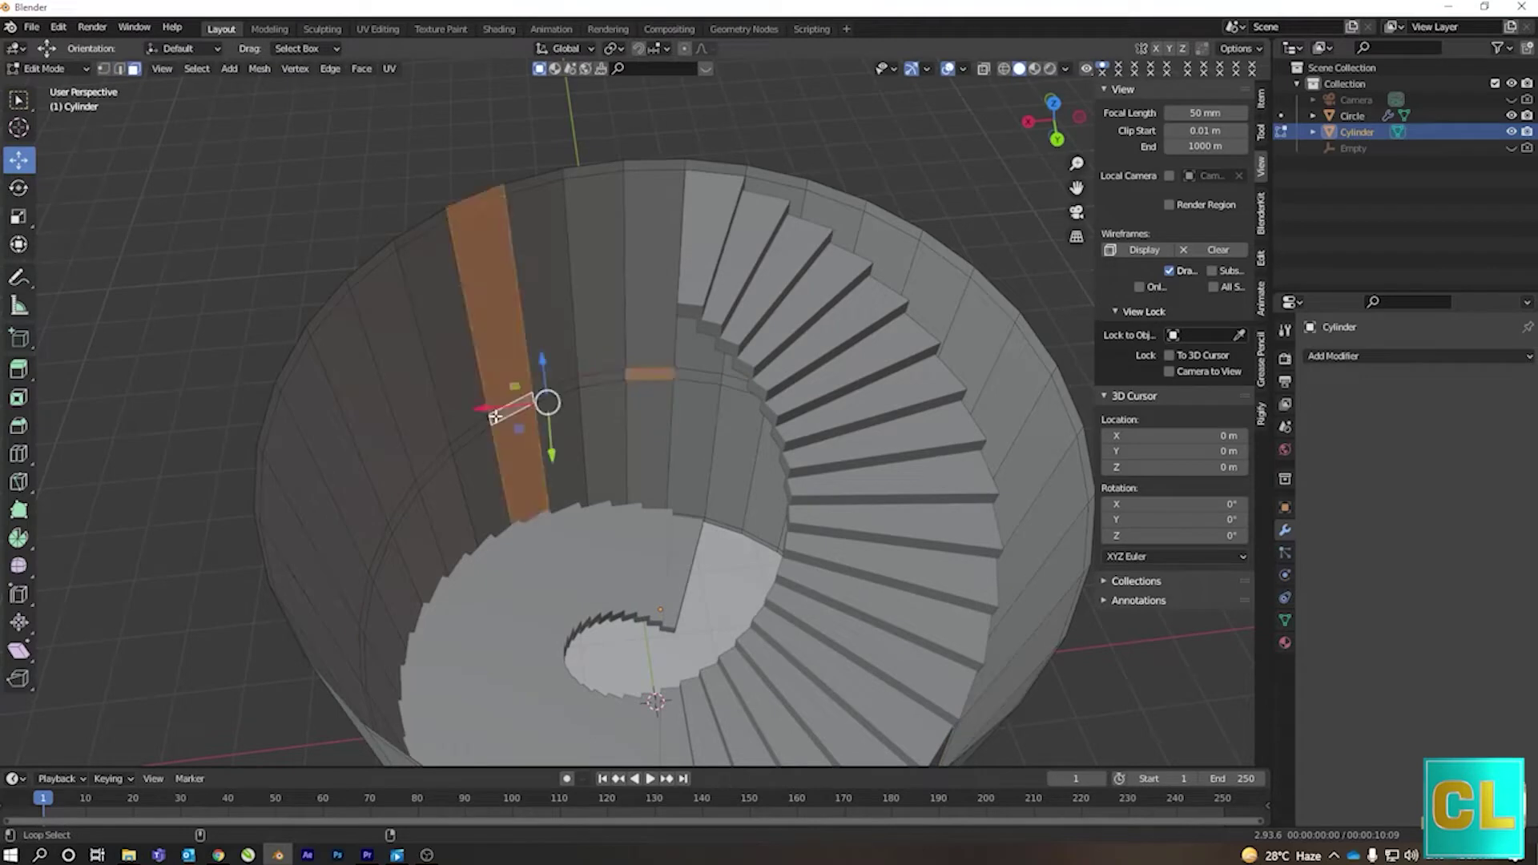
pyautogui.keyDown('alt'); pyautogui.click(584, 384); pyautogui.keyUp('alt')
pyautogui.press('s')
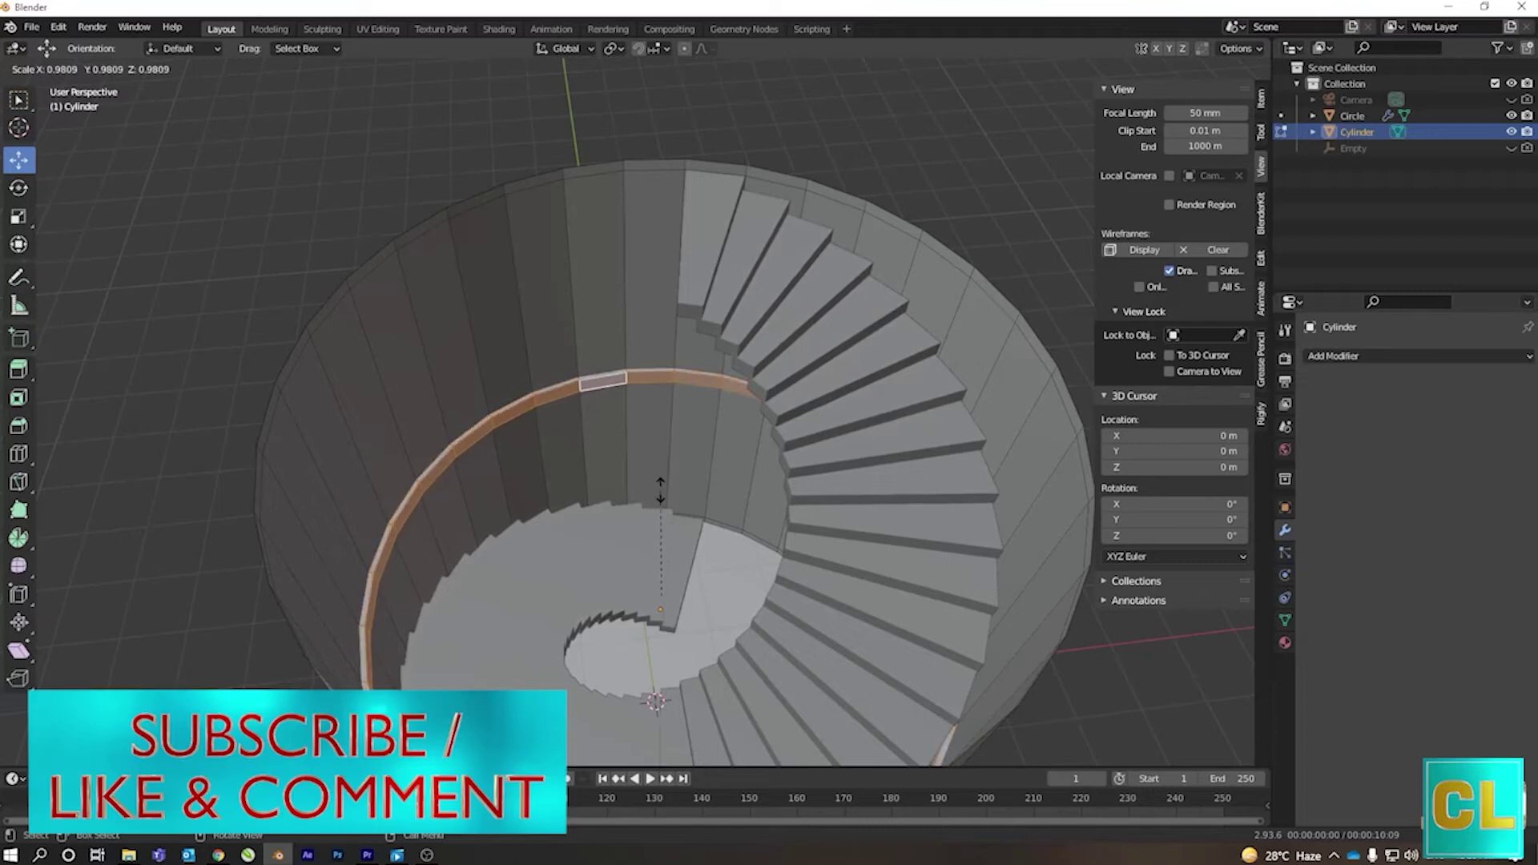
pyautogui.click(659, 488)
pyautogui.press('Tab')
pyautogui.moveTo(579, 524)
pyautogui.mouseDown(button='middle')
pyautogui.moveTo(878, 573)
pyautogui.moveTo(984, 513)
pyautogui.moveTo(883, 601)
pyautogui.mouseUp(button='middle')
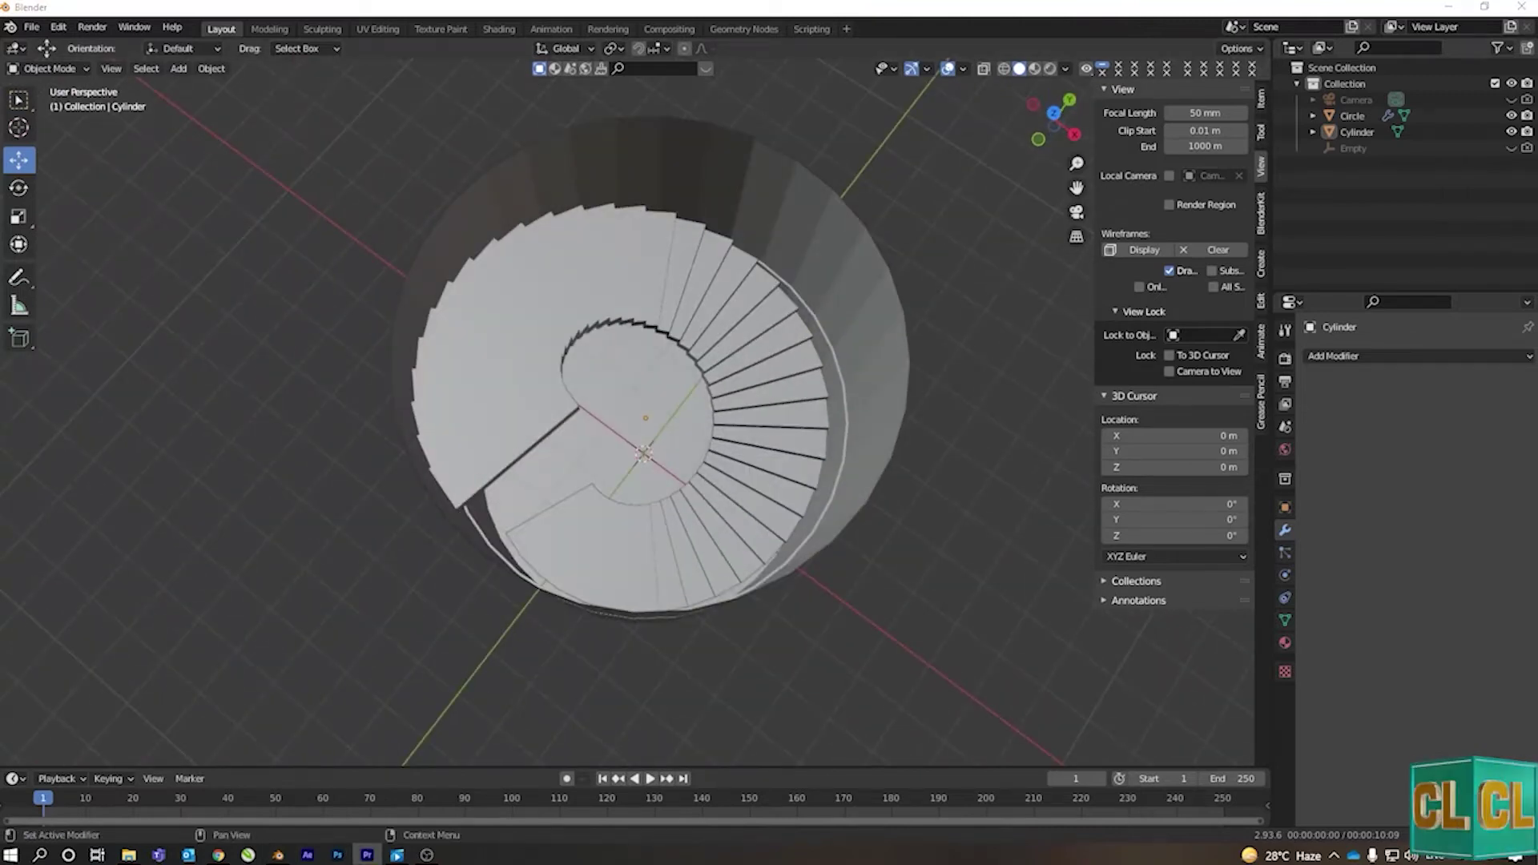
# - Add another wall loop and scale its face ring inward to 0.9697
pyautogui.press('Tab')
pyautogui.moveTo(412, 435); pyautogui.dragTo(591, 436, button='middle')
pyautogui.scroll(3, 581, 438)
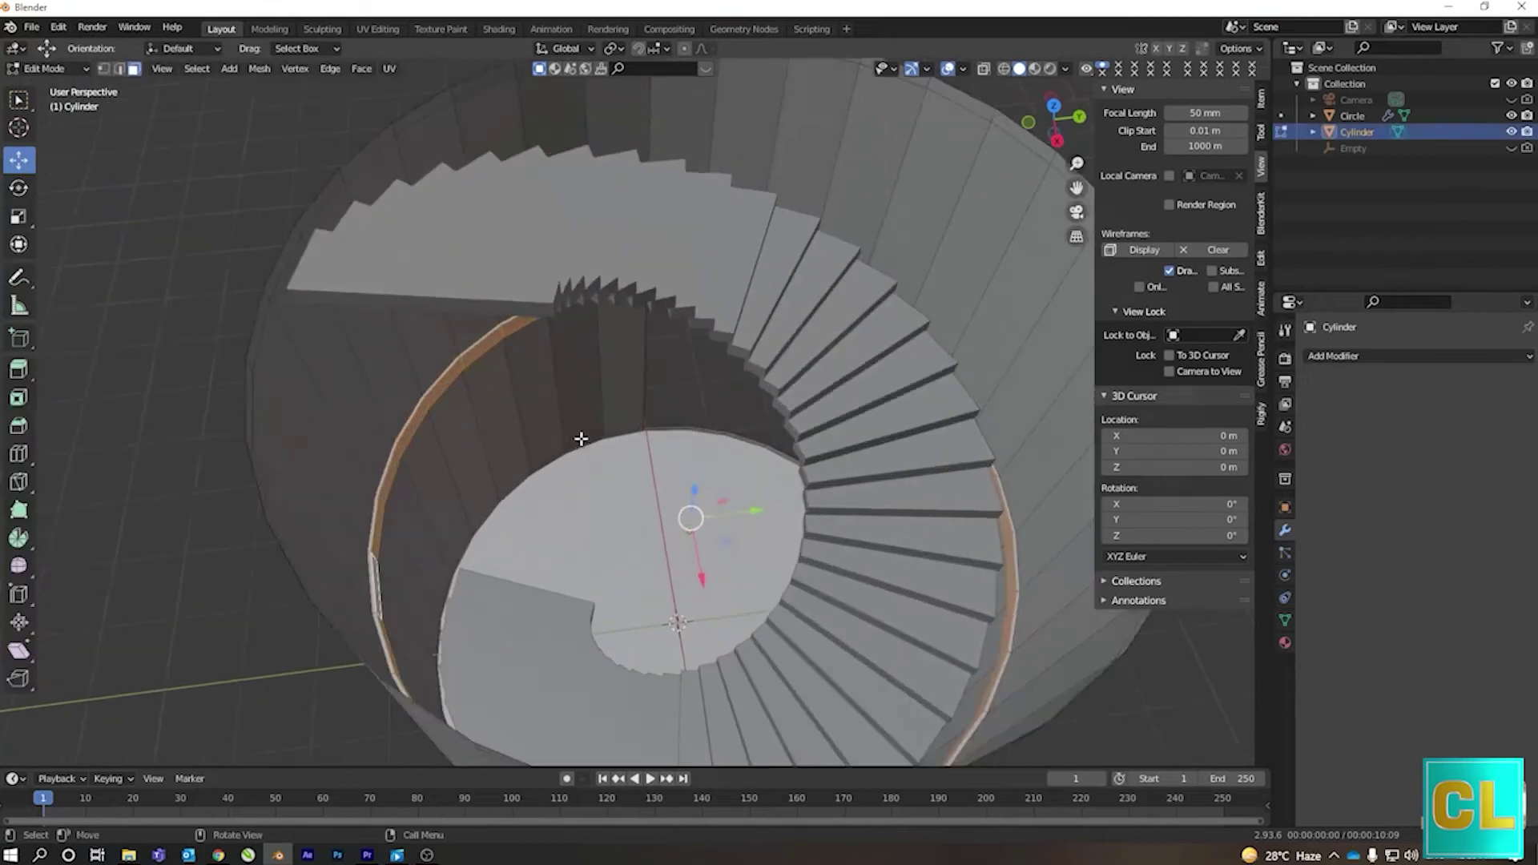
pyautogui.click(607, 423)
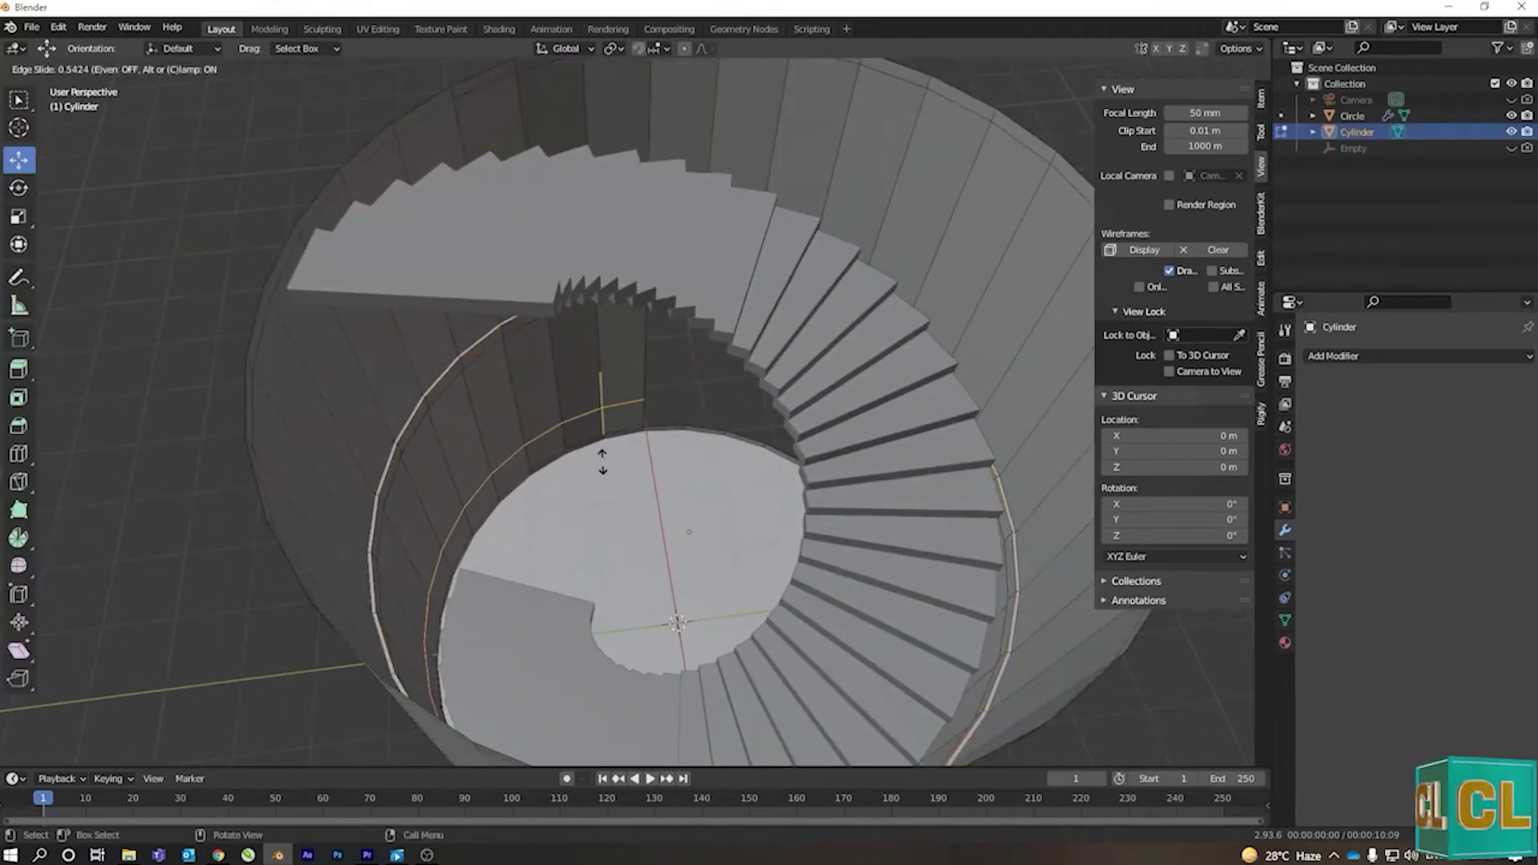
pyautogui.click(603, 422)
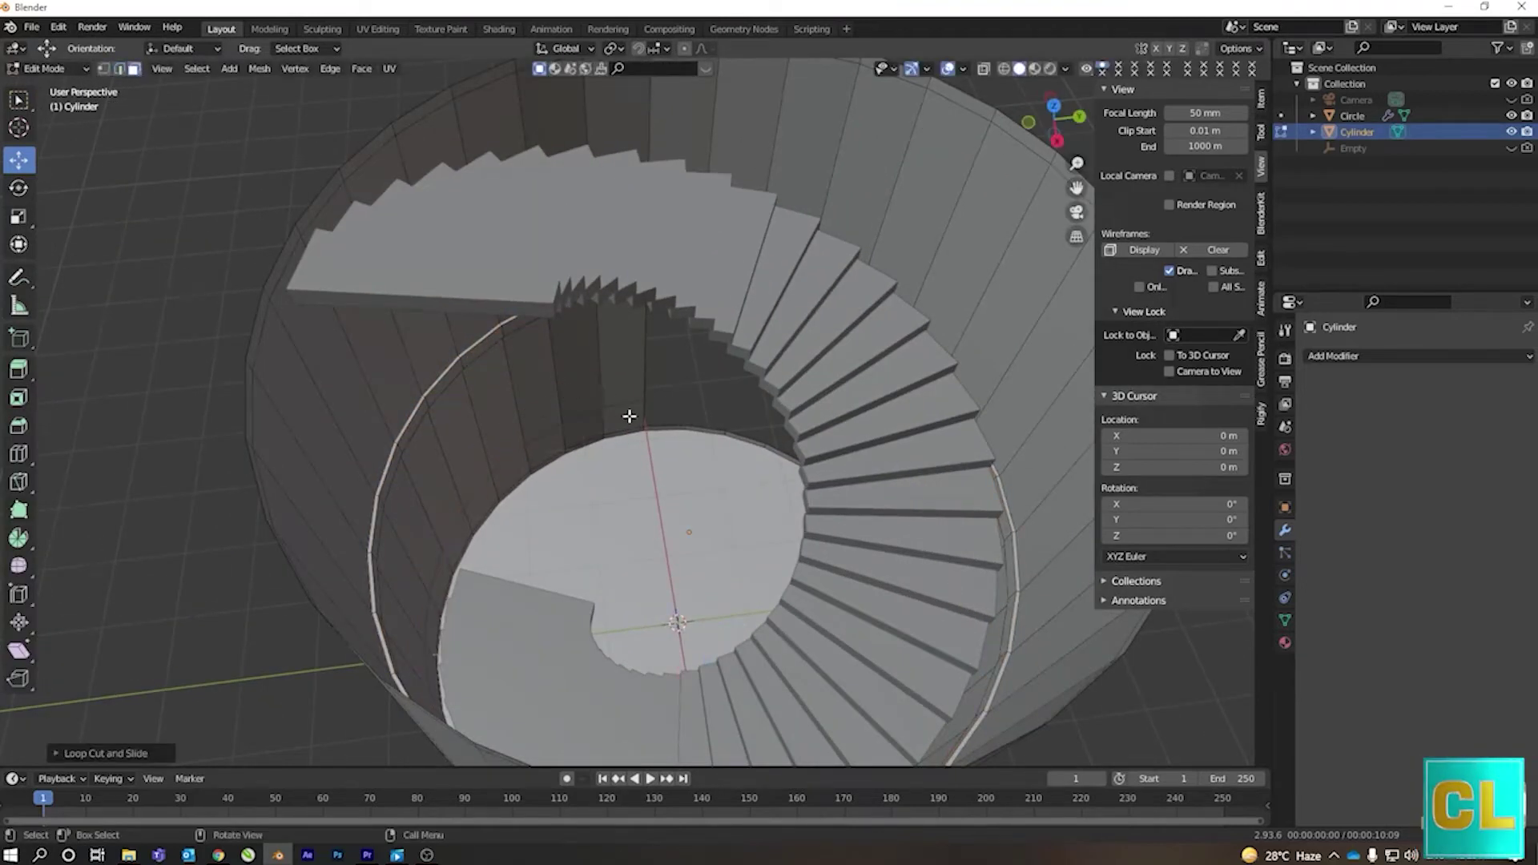
pyautogui.keyDown('alt'); pyautogui.click(563, 431); pyautogui.keyUp('alt')
pyautogui.press('s')
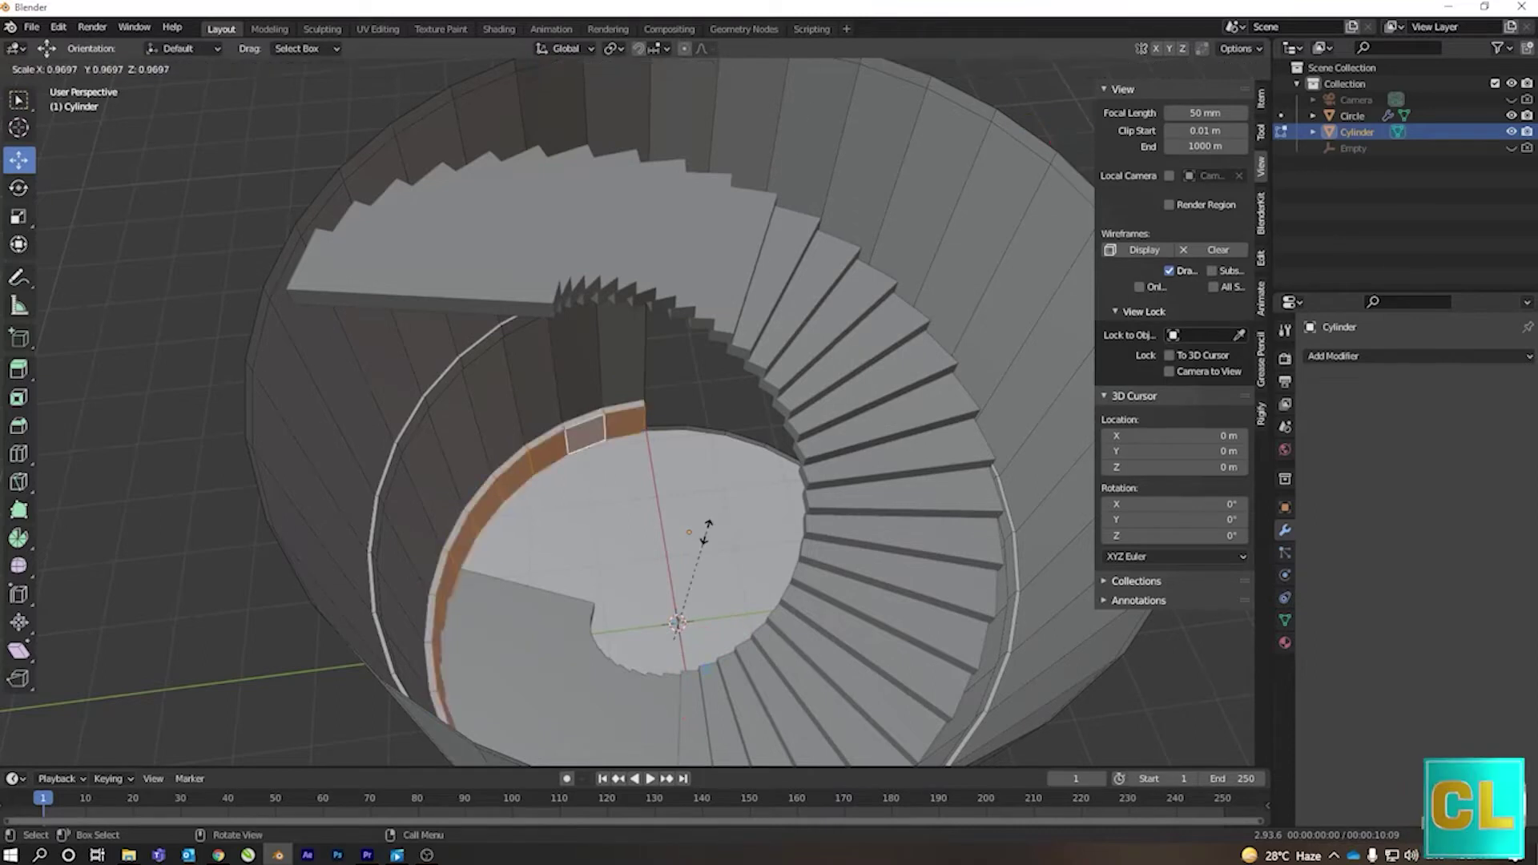
pyautogui.click(706, 530)
pyautogui.press('Tab')
# - Make the camera visible in the Outliner
pyautogui.scroll(-5, 708, 436)
pyautogui.moveTo(976, 637)
pyautogui.mouseDown(button='middle')
pyautogui.moveTo(790, 561)
pyautogui.moveTo(863, 357)
pyautogui.mouseUp(button='middle')
pyautogui.scroll(2, 833, 375)
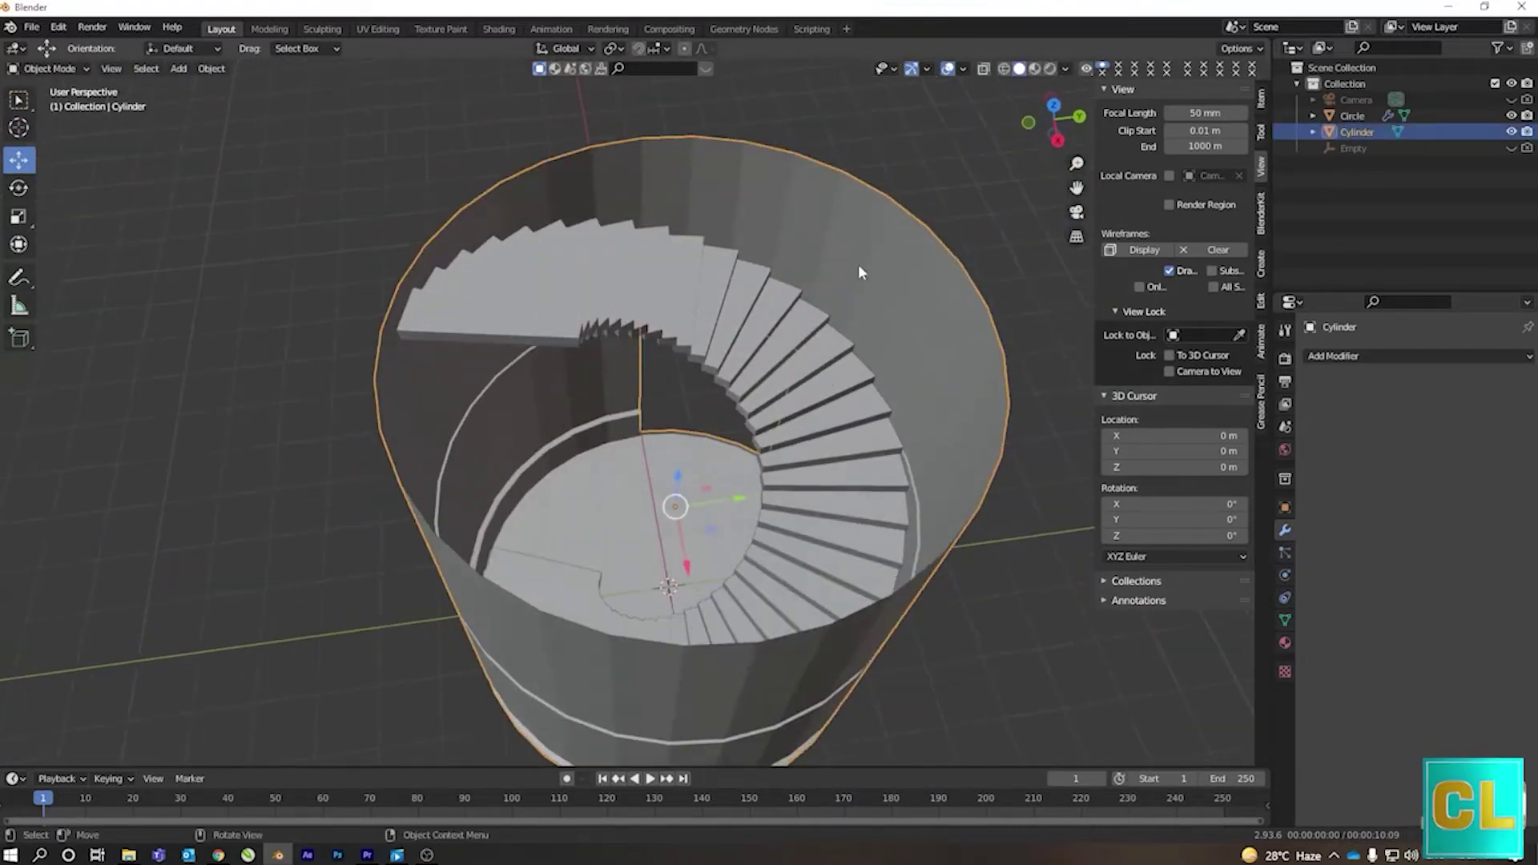
pyautogui.click(1512, 101)
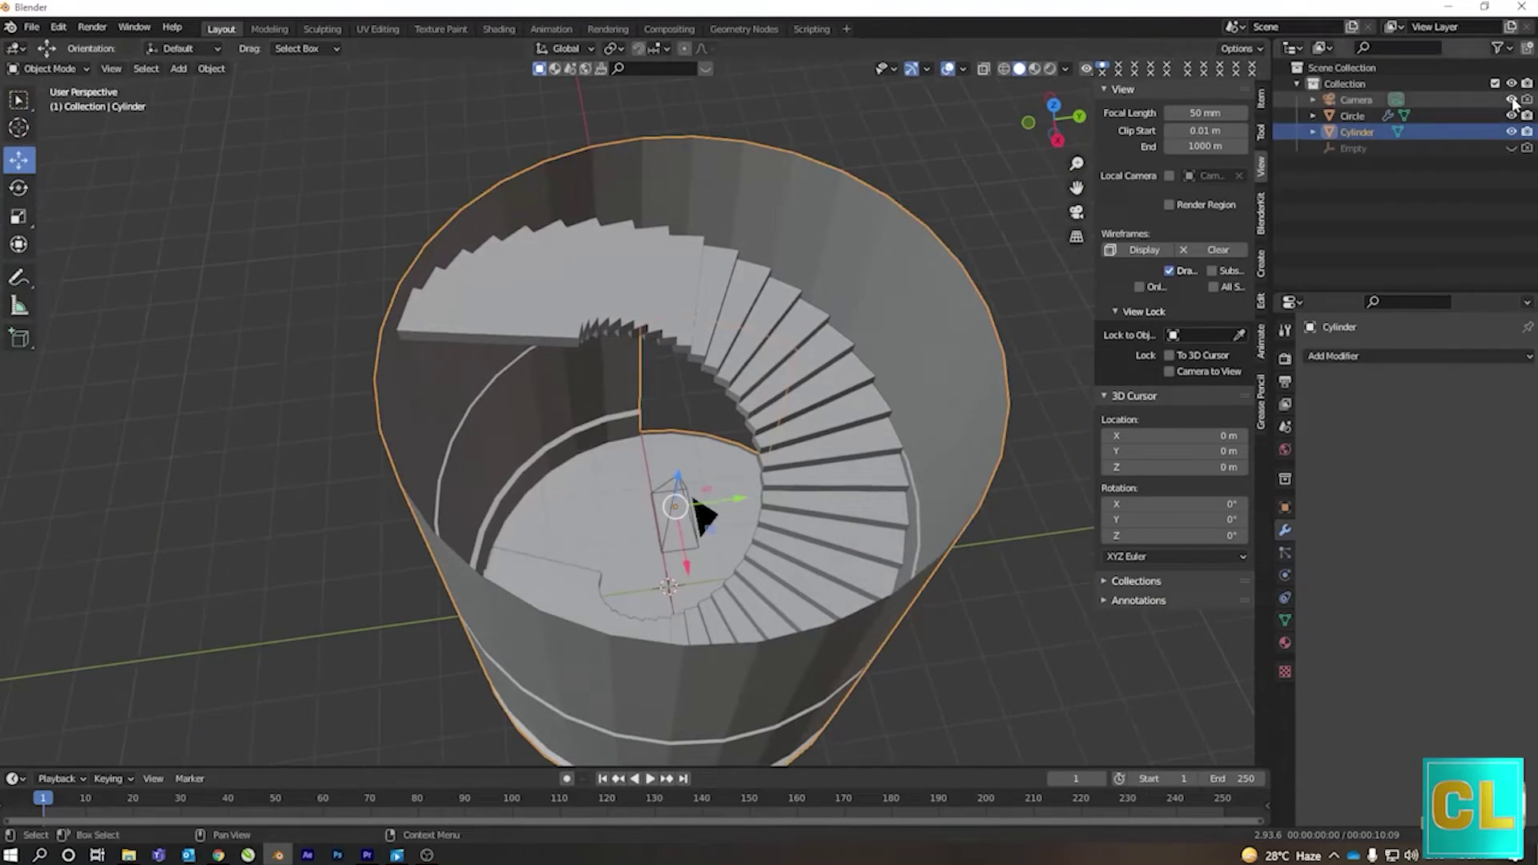
# - Set the camera's Z rotation to 180° and its Z location to 4.1293 m
pyautogui.click(1354, 99)
pyautogui.press('KP_0')
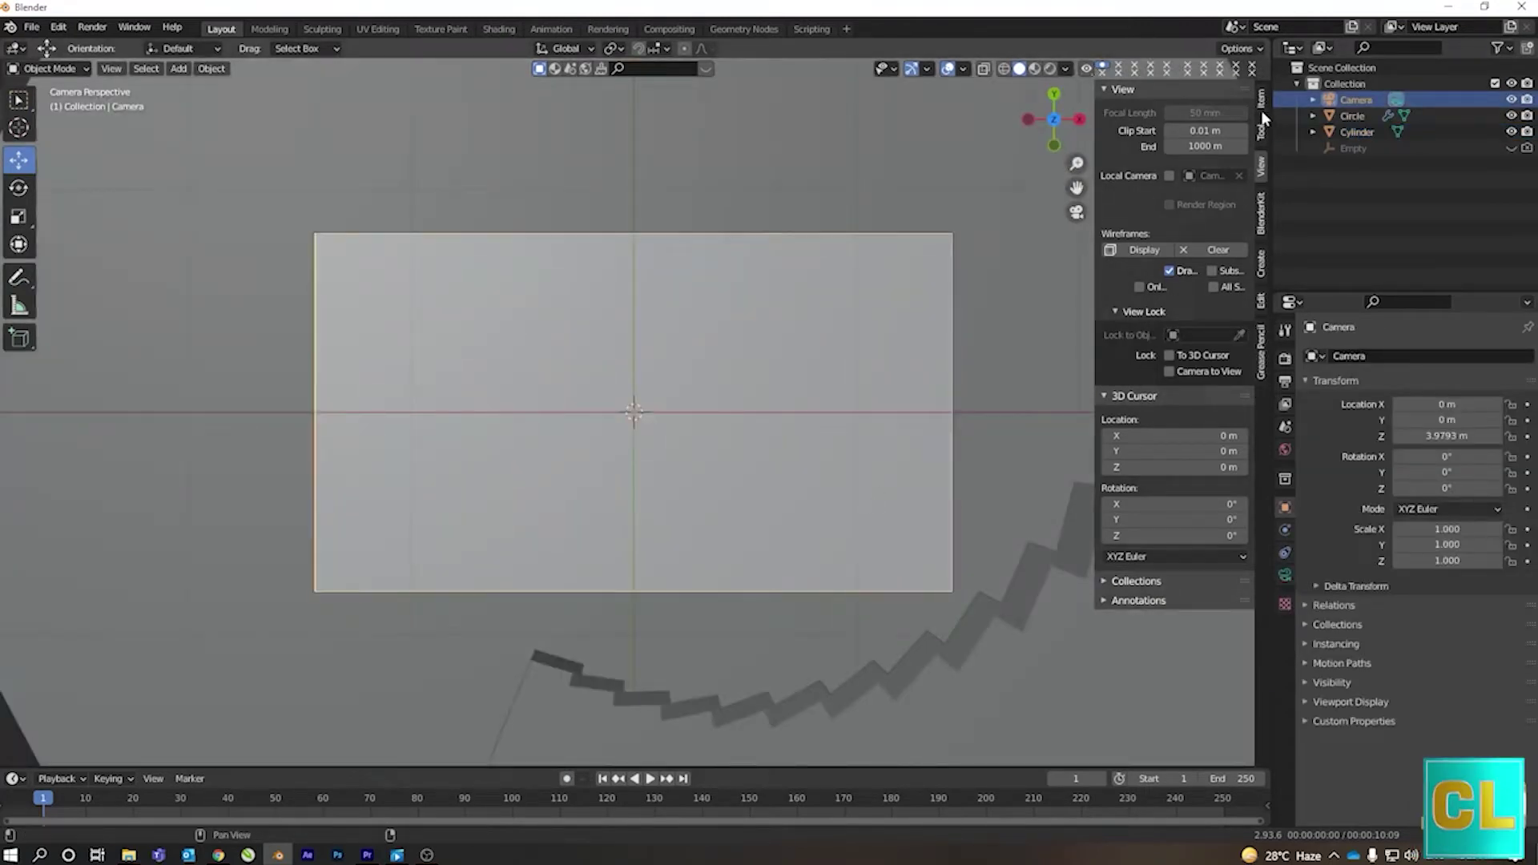
pyautogui.click(1261, 98)
pyautogui.moveTo(1171, 195); pyautogui.dragTo(1156, 230)
pyautogui.write('180')
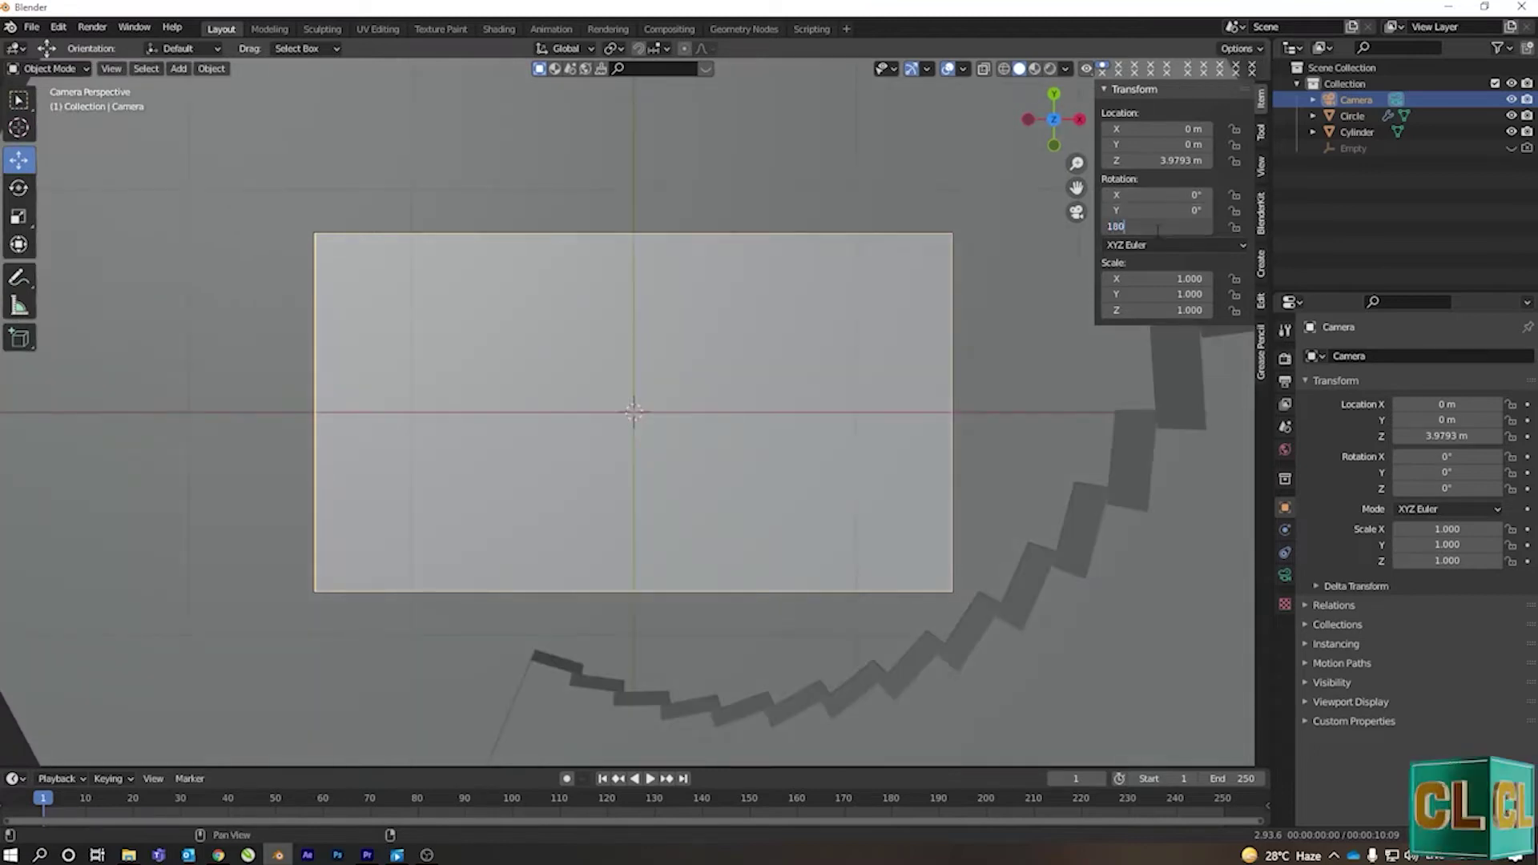
pyautogui.press('Return')
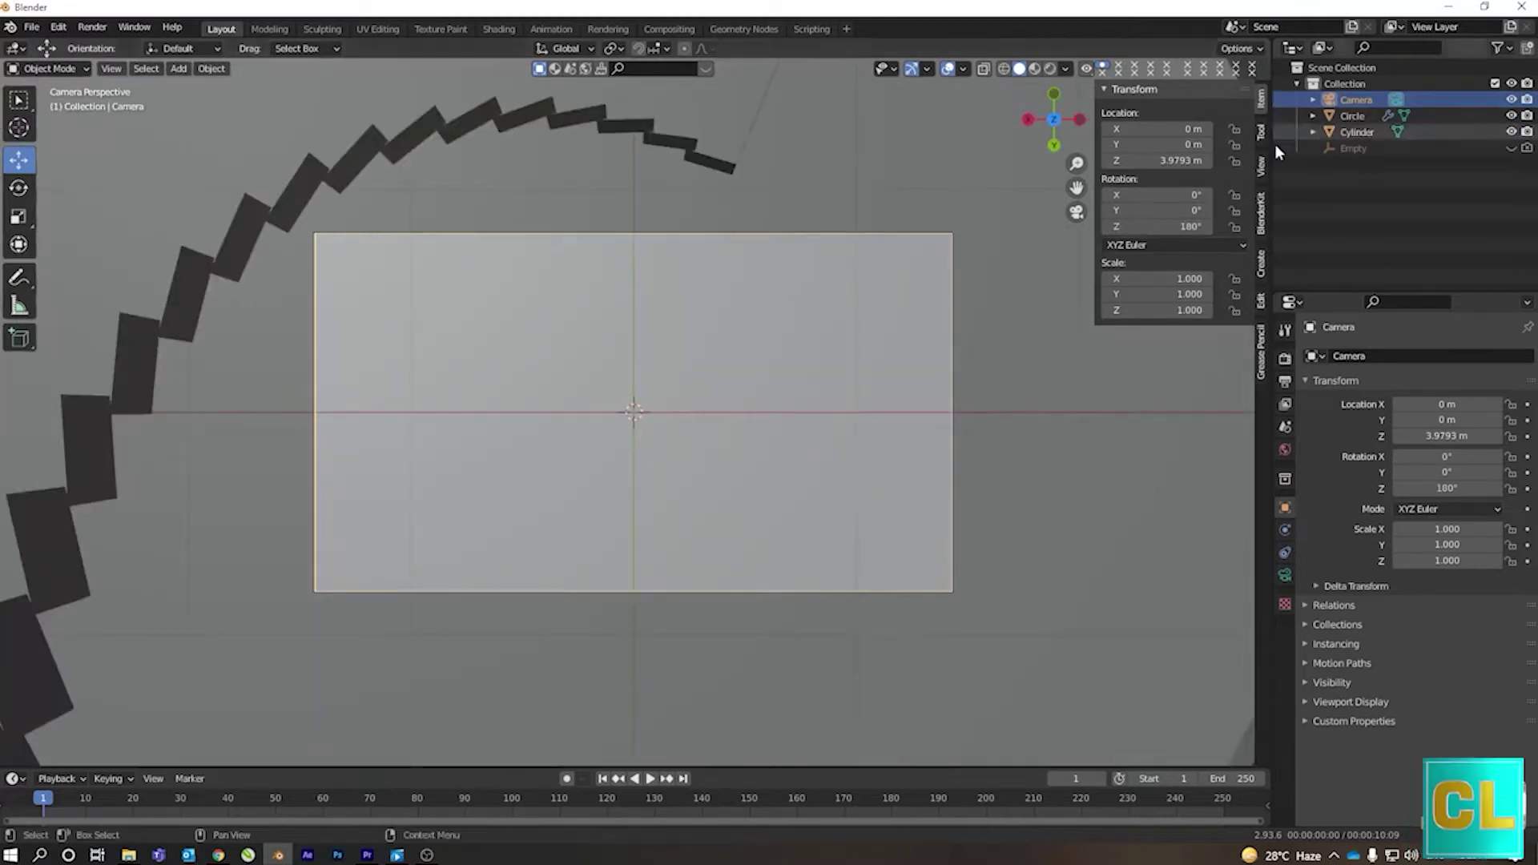
pyautogui.moveTo(1161, 161)
pyautogui.mouseDown()
pyautogui.moveTo(1134, 160)
pyautogui.moveTo(1202, 160)
pyautogui.moveTo(1122, 161)
pyautogui.moveTo(1170, 160)
pyautogui.mouseUp()
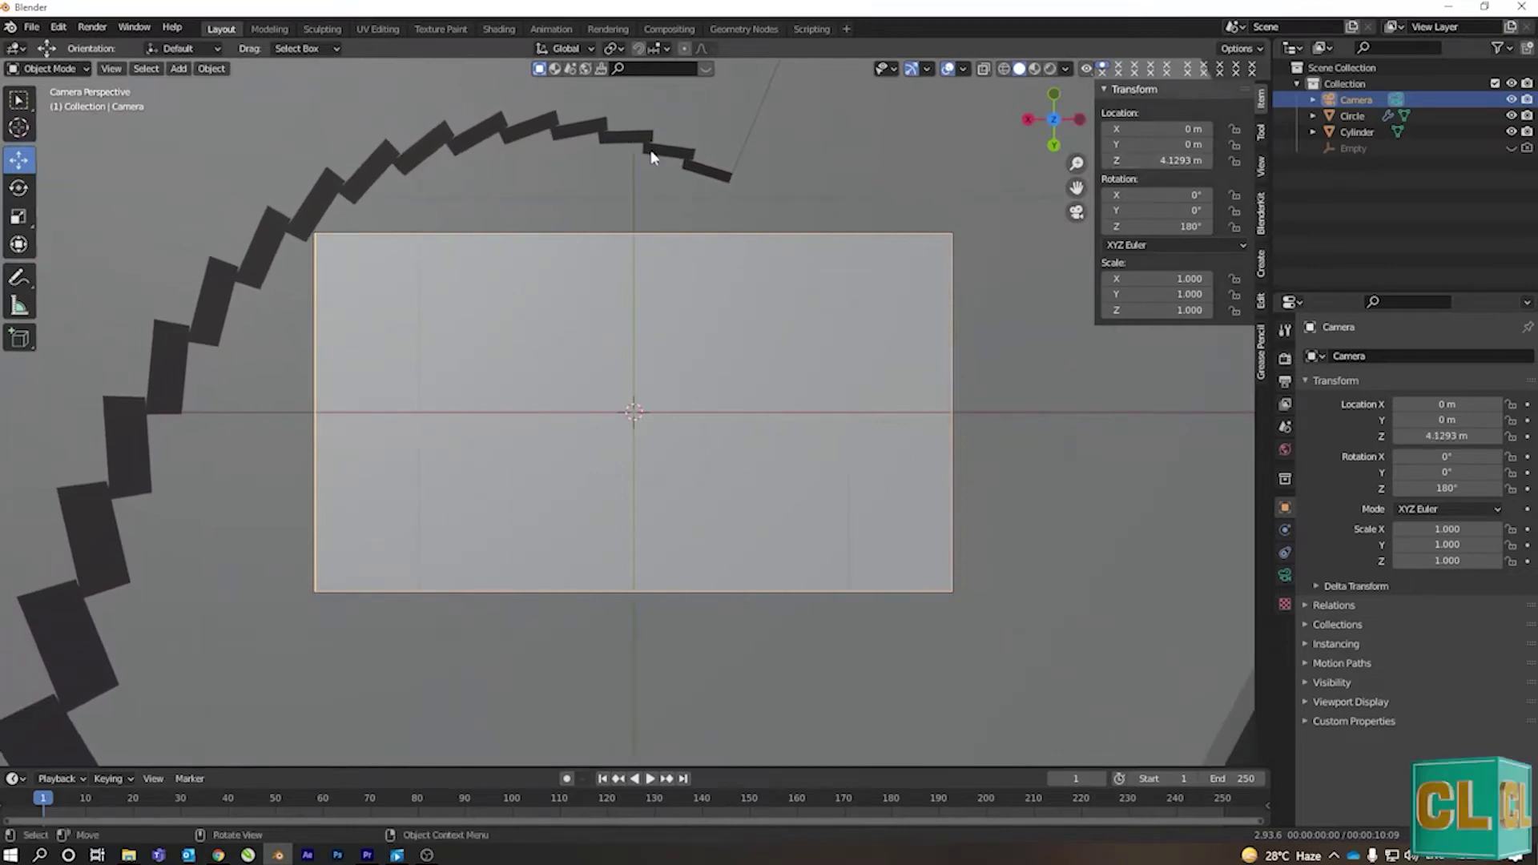
pyautogui.moveTo(660, 288)
pyautogui.mouseDown(button='middle')
pyautogui.moveTo(796, 264)
pyautogui.moveTo(742, 357)
pyautogui.moveTo(704, 505)
pyautogui.moveTo(429, 481)
pyautogui.moveTo(381, 525)
pyautogui.moveTo(441, 457)
pyautogui.mouseUp(button='middle')
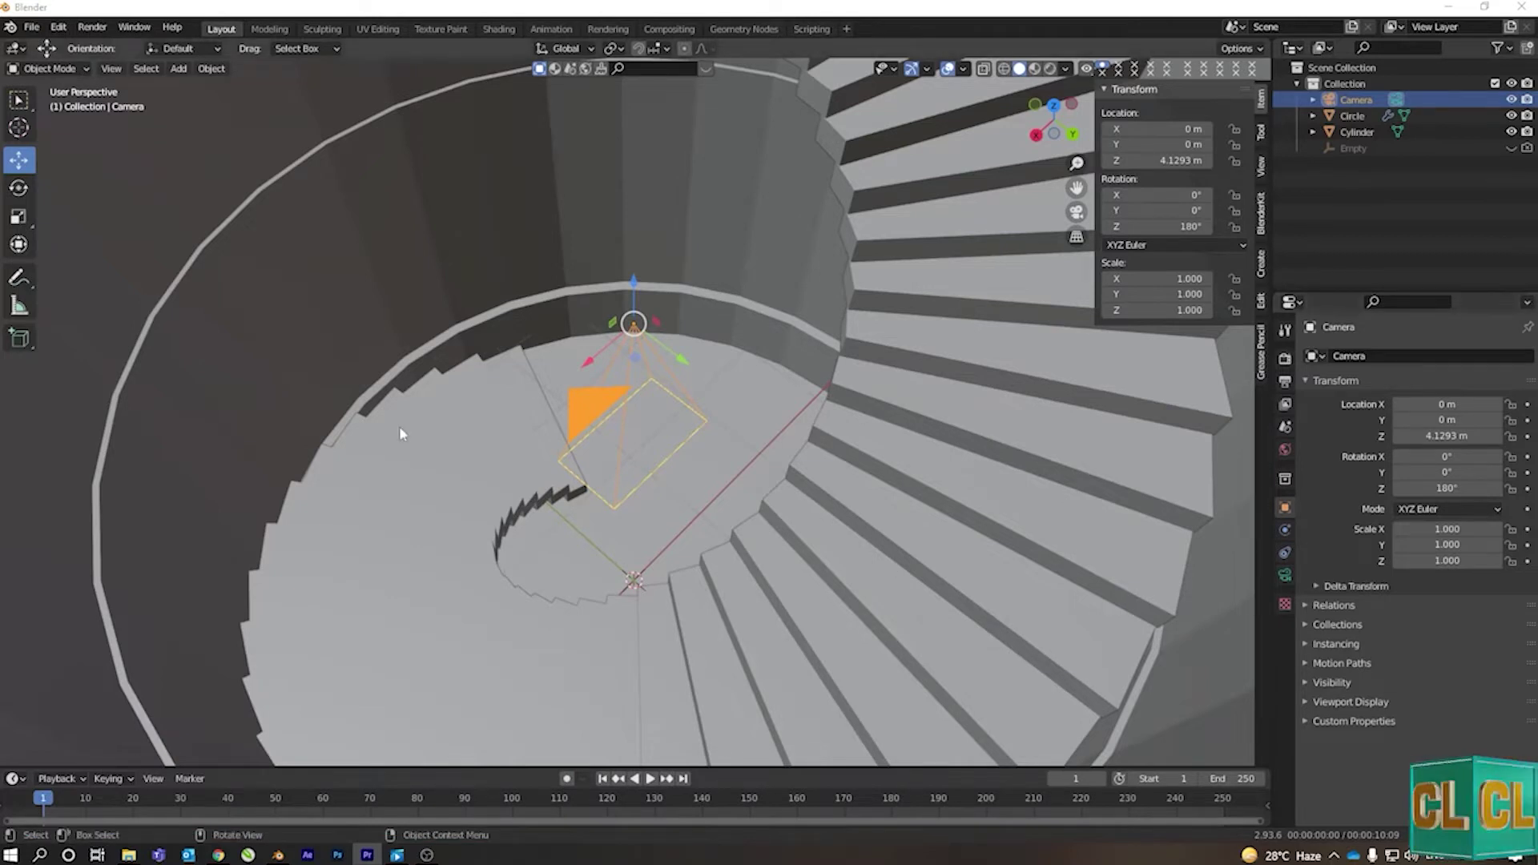
# - Select the cylinder's top edge loop in Edit Mode
pyautogui.scroll(-5, 300, 200)
pyautogui.scroll(-2, 884, 506)
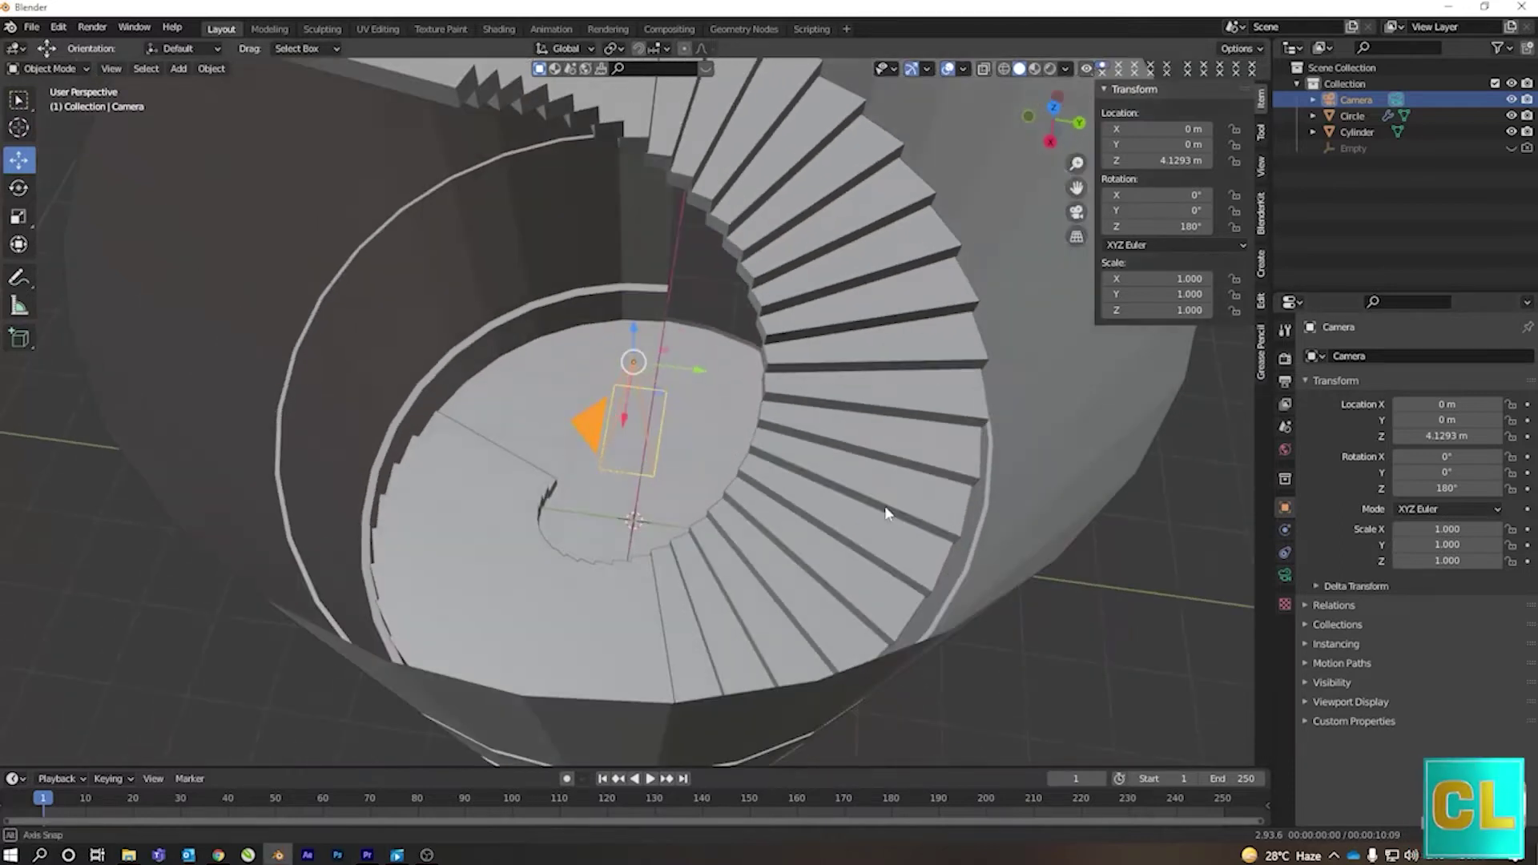
pyautogui.scroll(-3, 828, 361)
pyautogui.click(892, 305)
pyautogui.press('Tab')
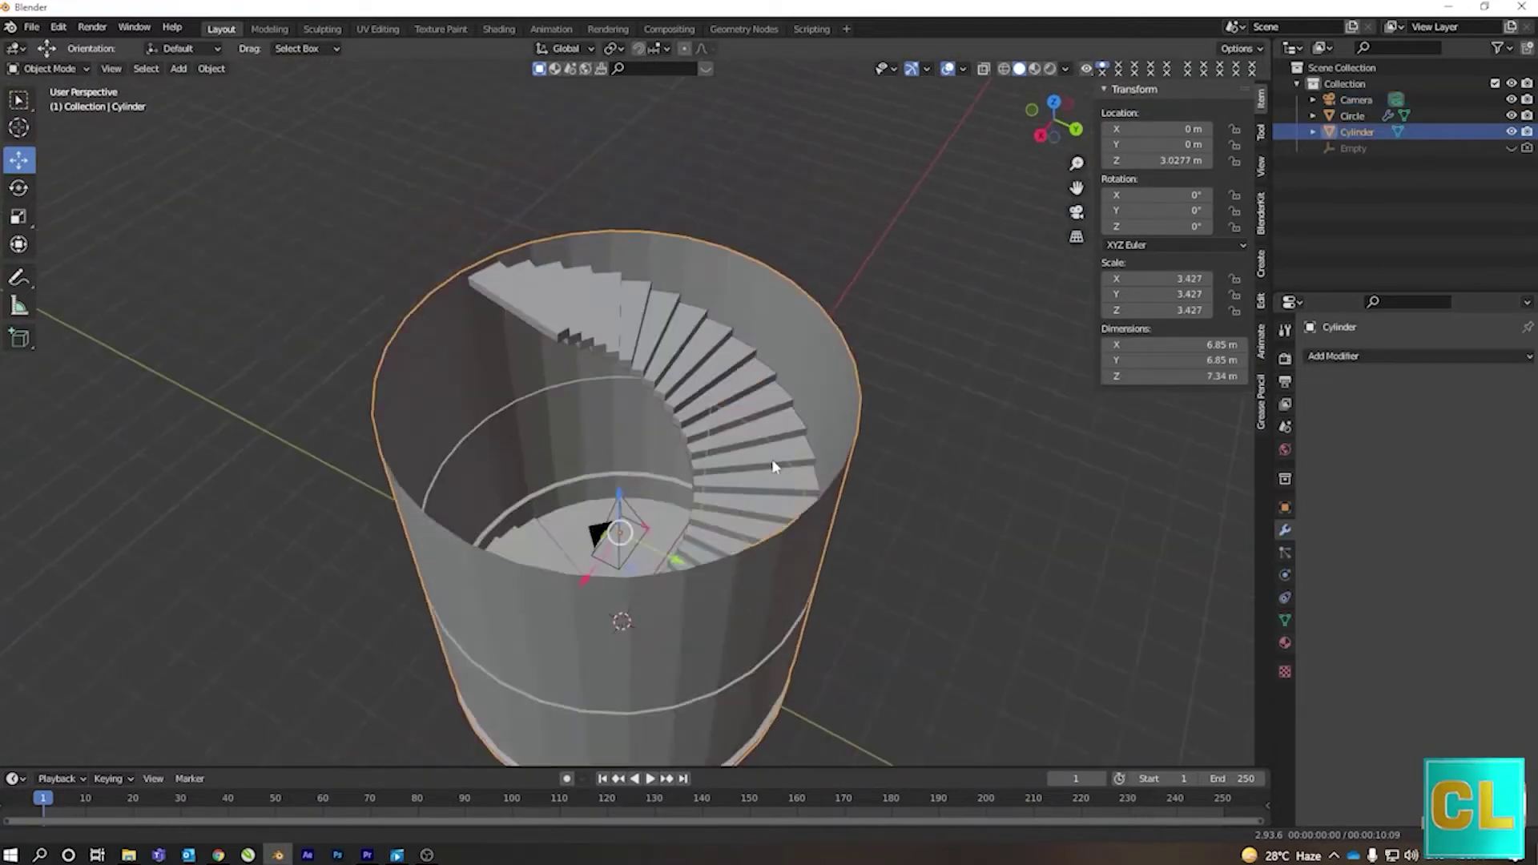
pyautogui.moveTo(560, 321); pyautogui.dragTo(249, 134, button='middle')
pyautogui.scroll(3, 683, 353)
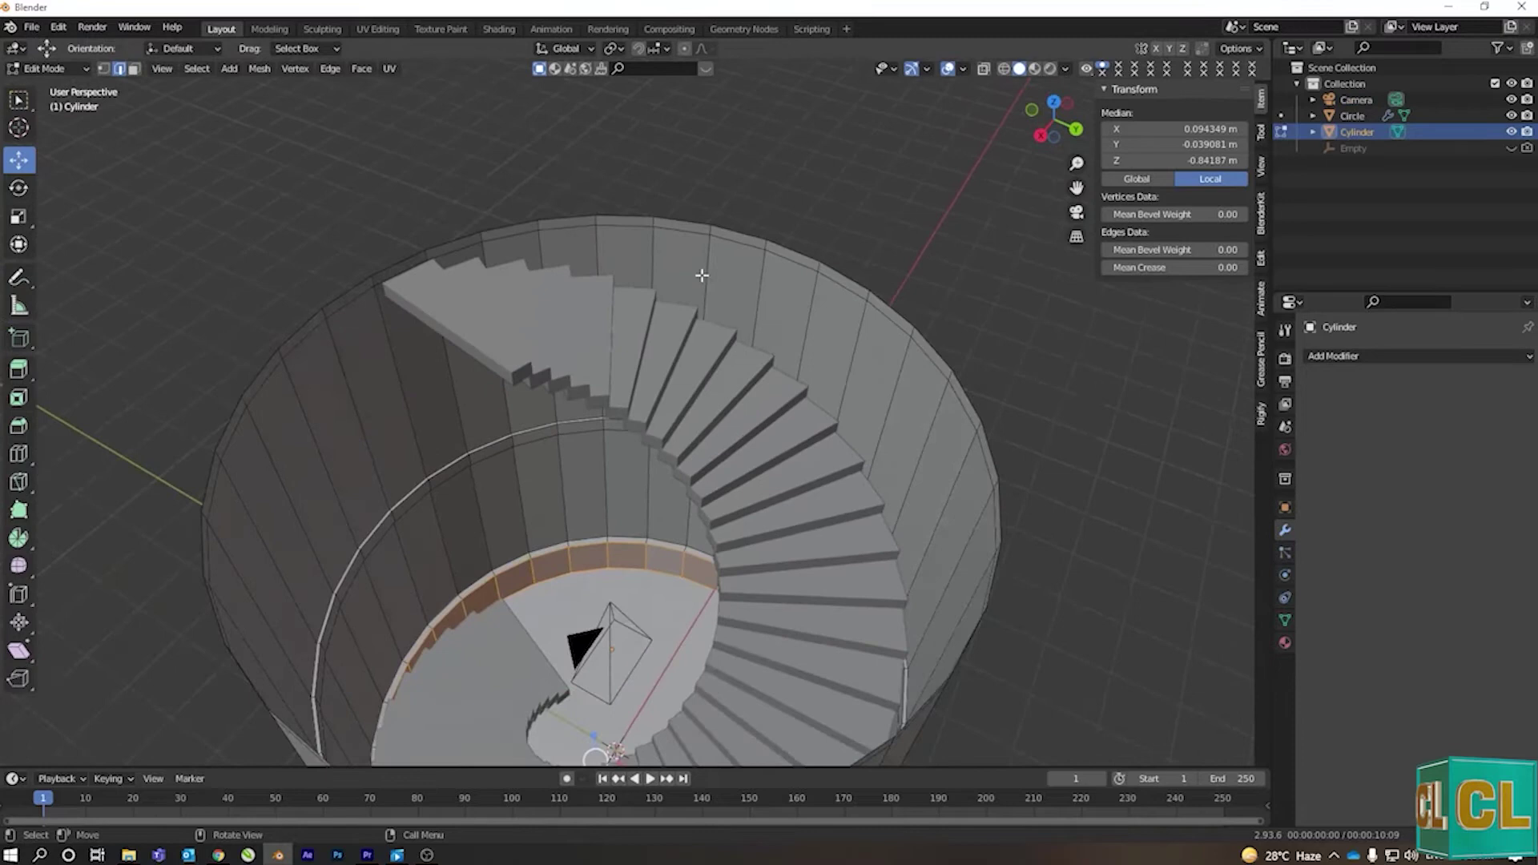
pyautogui.keyDown('alt'); pyautogui.click(747, 237); pyautogui.keyUp('alt')
# - Move the top loop straight up along Z so the stairwell reaches 10.1 m tall
pyautogui.scroll(-4, 604, 432)
pyautogui.press('g')
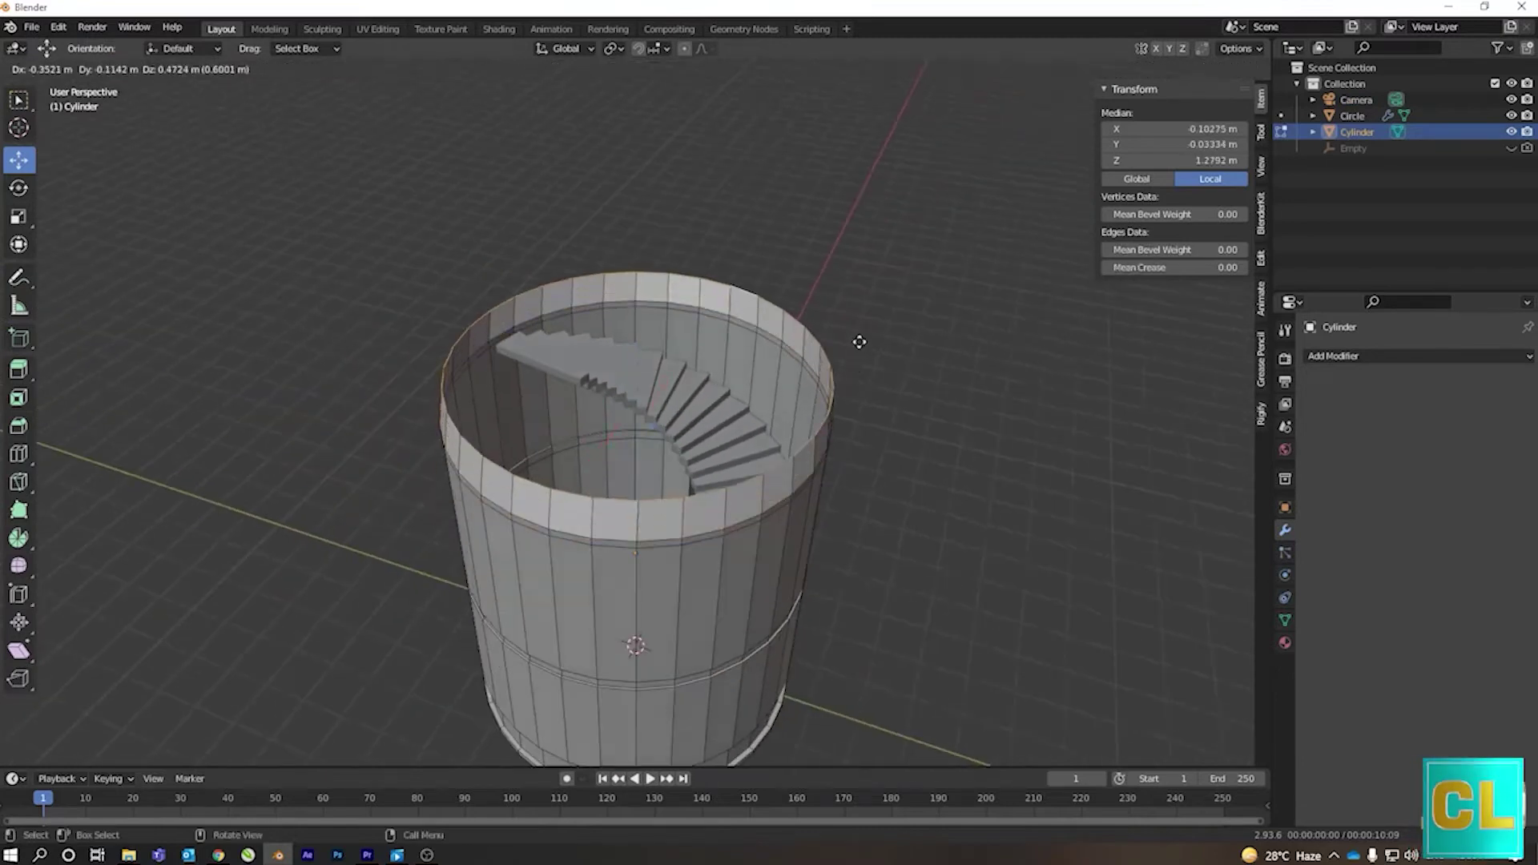
pyautogui.press('z')
pyautogui.click(865, 241)
pyautogui.press('Tab')
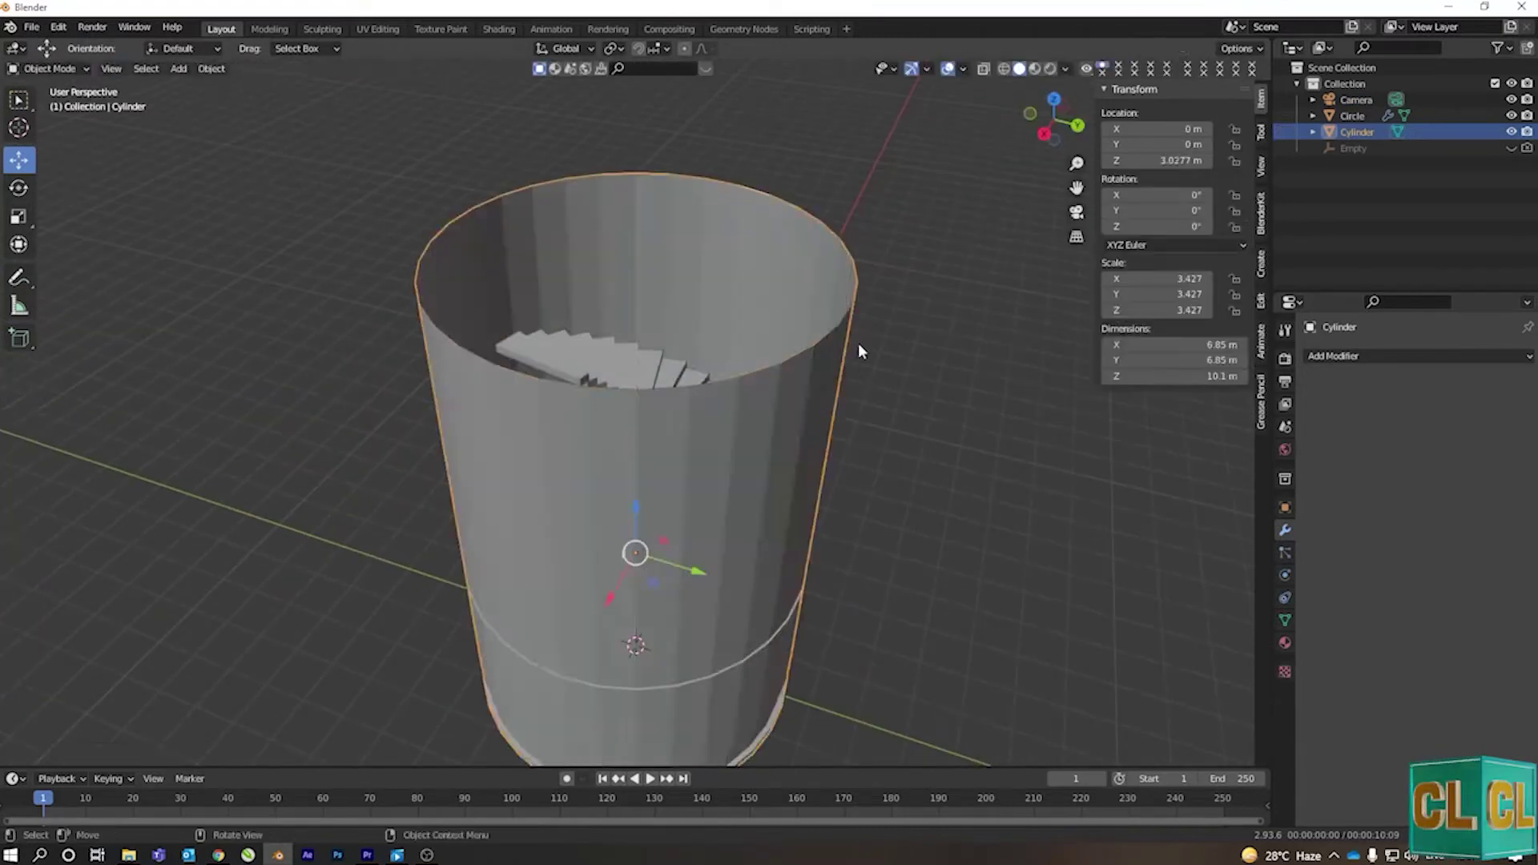
pyautogui.press('Tab')
pyautogui.moveTo(800, 363); pyautogui.dragTo(789, 409, button='middle')
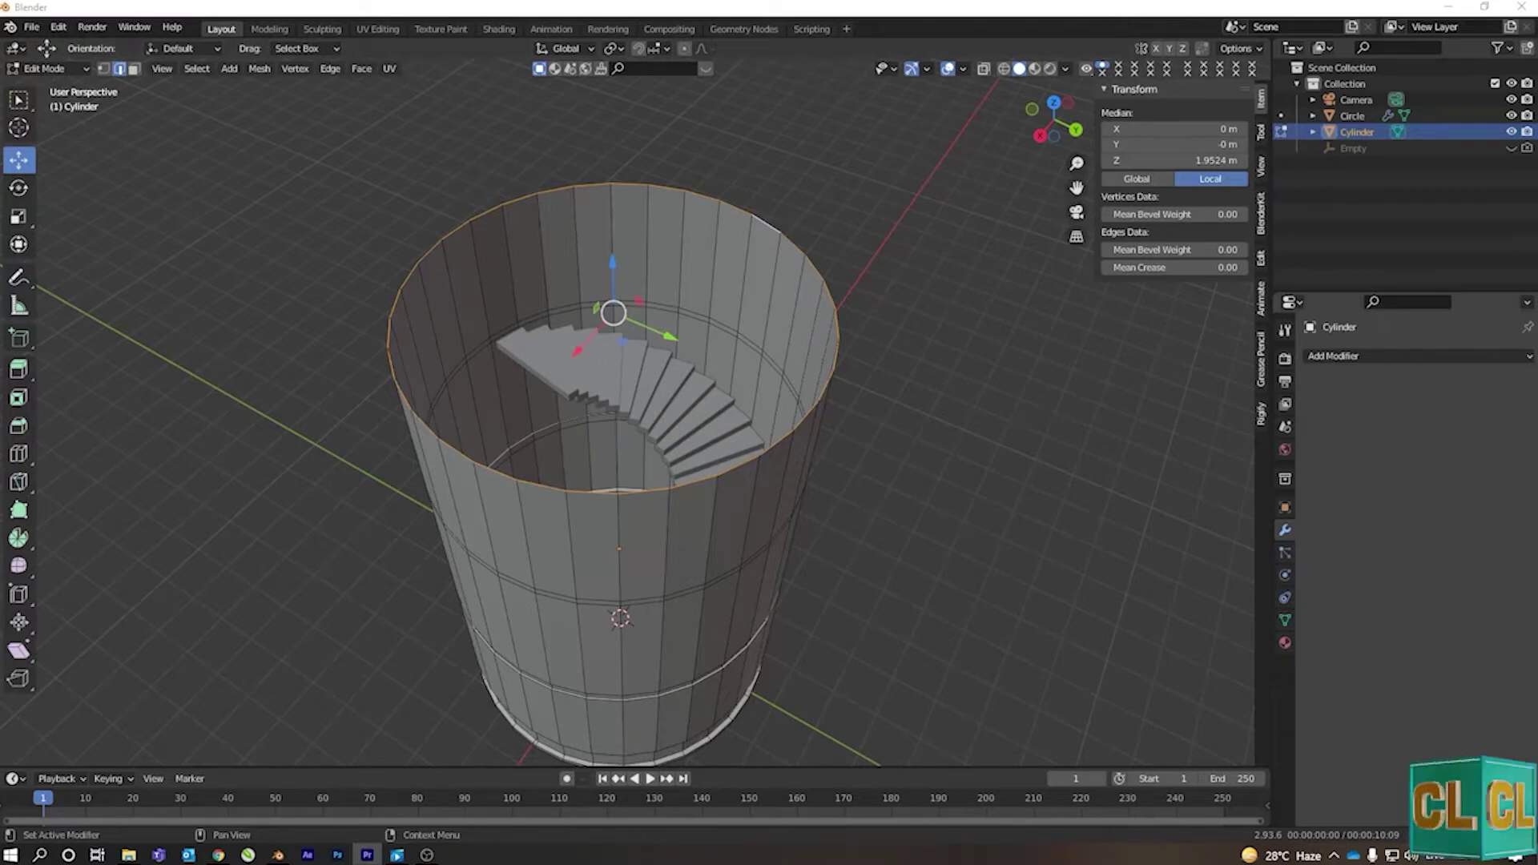
pyautogui.moveTo(606, 415); pyautogui.dragTo(641, 465, button='middle')
pyautogui.scroll(3, 641, 465)
pyautogui.scroll(2, 639, 400)
pyautogui.hotkey('alt', 'a')
pyautogui.moveTo(639, 400)
pyautogui.mouseDown(button='middle')
pyautogui.moveTo(618, 447)
pyautogui.moveTo(661, 452)
pyautogui.mouseUp(button='middle')
pyautogui.scroll(-3, 687, 447)
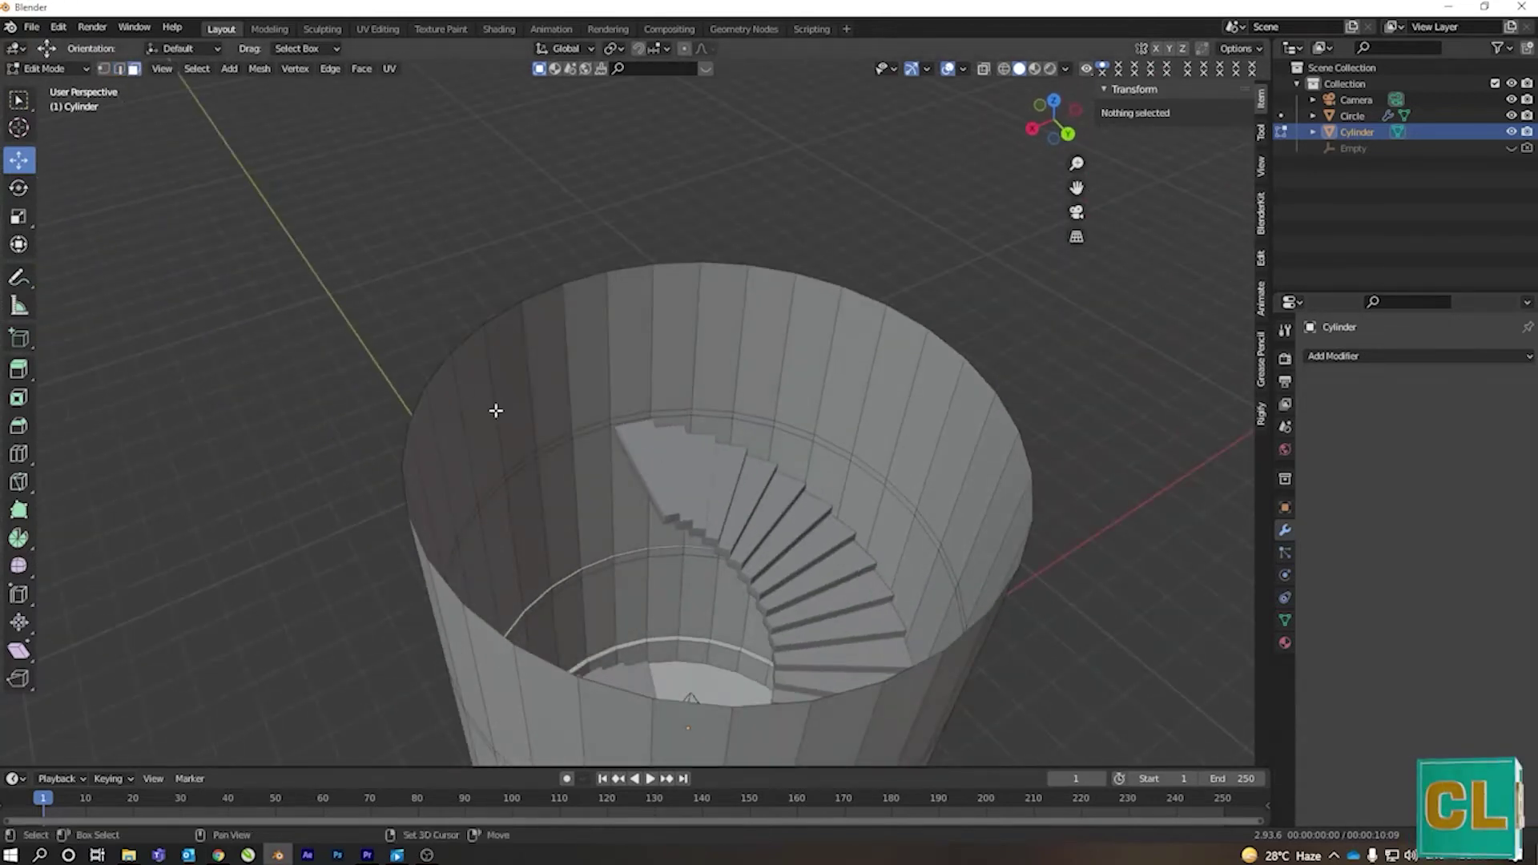
pyautogui.click(526, 342)
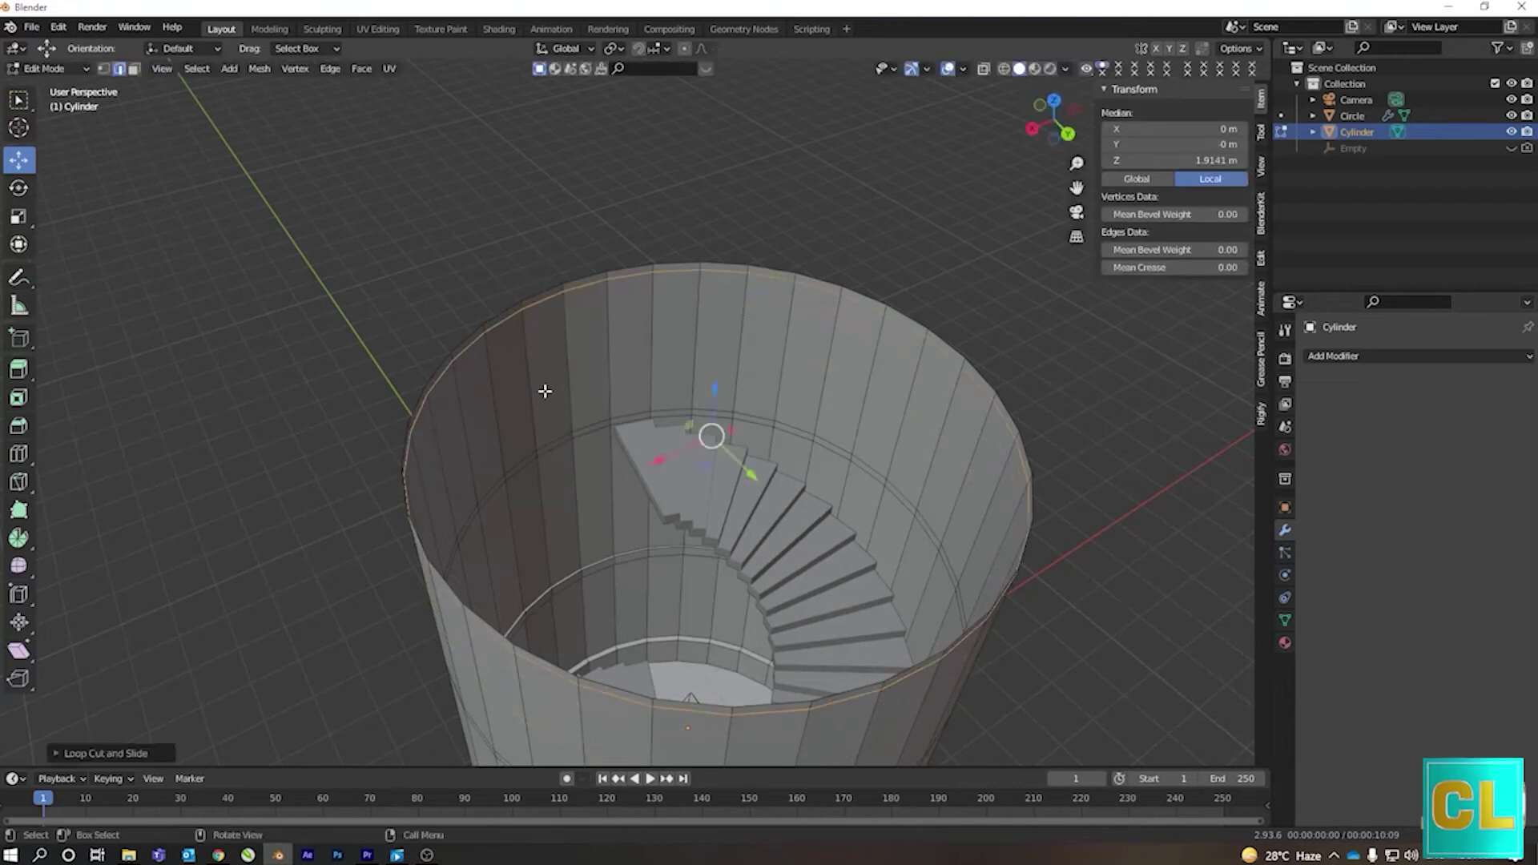
pyautogui.moveTo(538, 408); pyautogui.dragTo(550, 461)
pyautogui.click(554, 454)
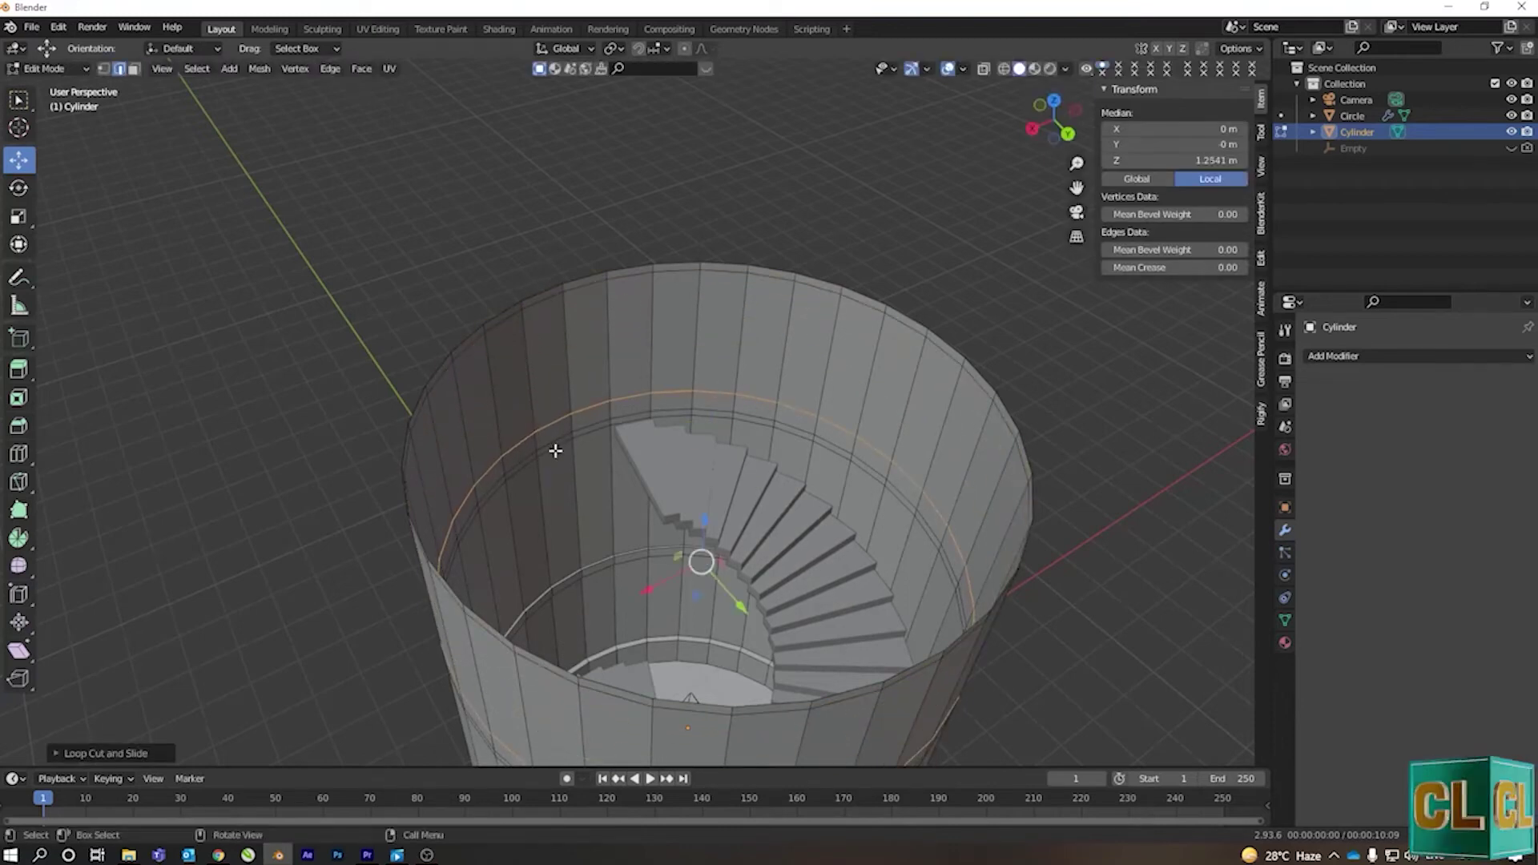
pyautogui.press('KP_7')
pyautogui.scroll(-3, 618, 491)
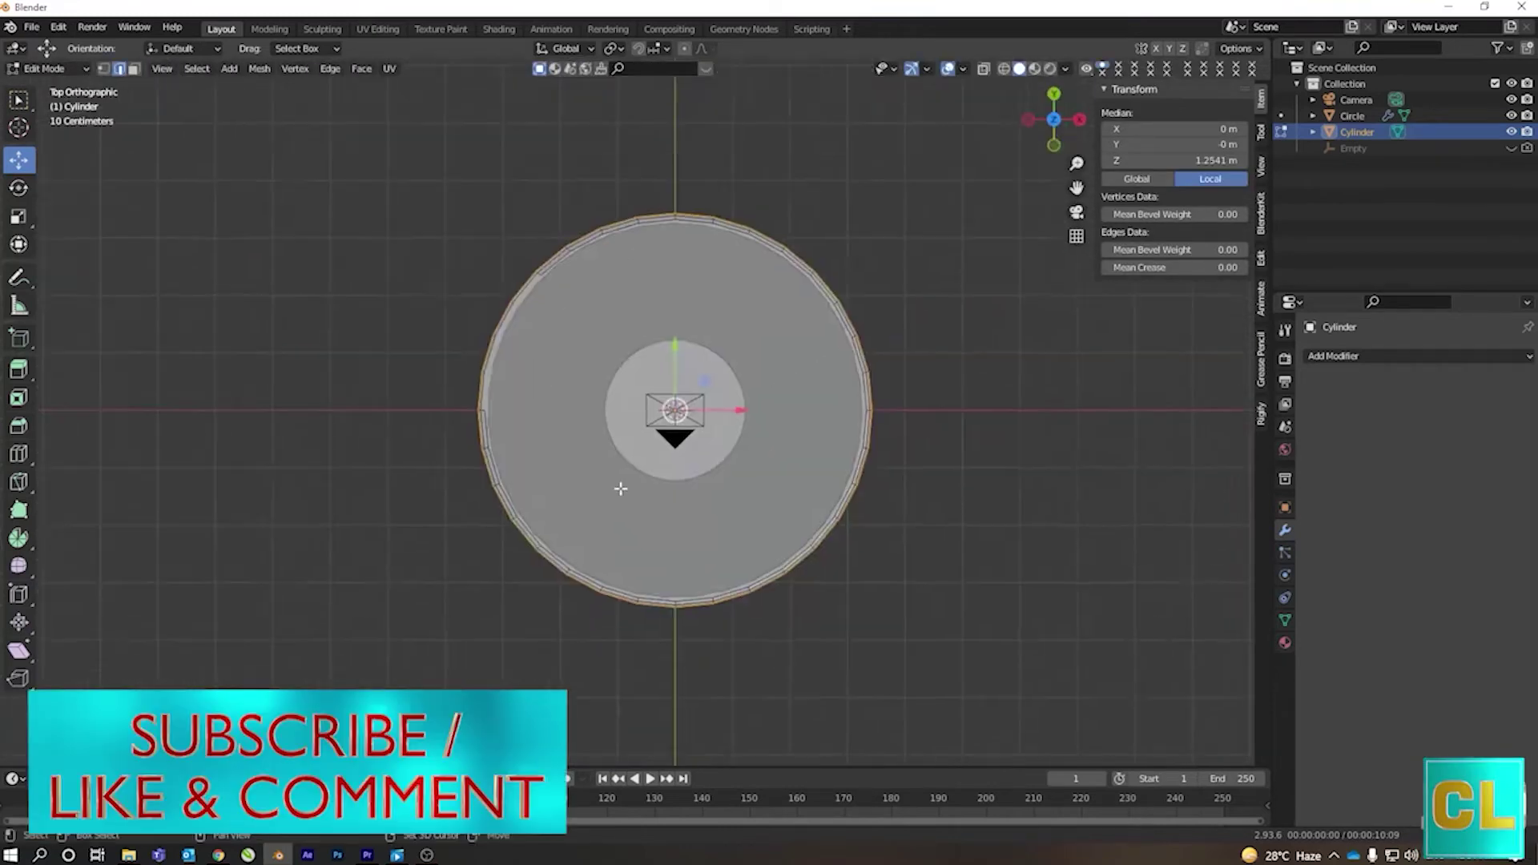
pyautogui.moveTo(618, 491); pyautogui.dragTo(595, 453, button='middle')
pyautogui.press('KP_0')
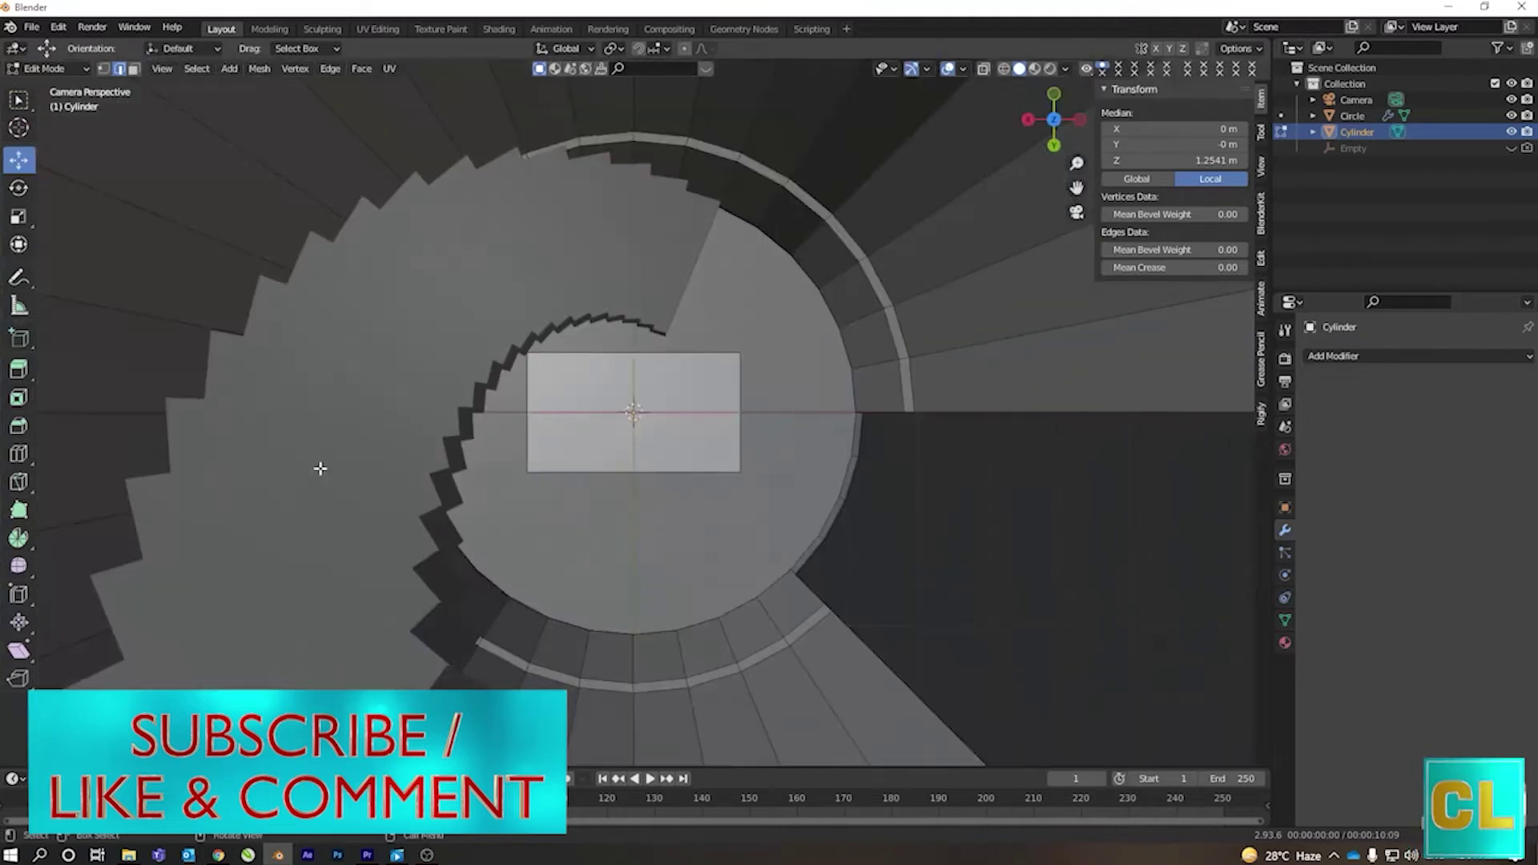
pyautogui.scroll(3, 724, 539)
pyautogui.hotkey('alt', 'a')
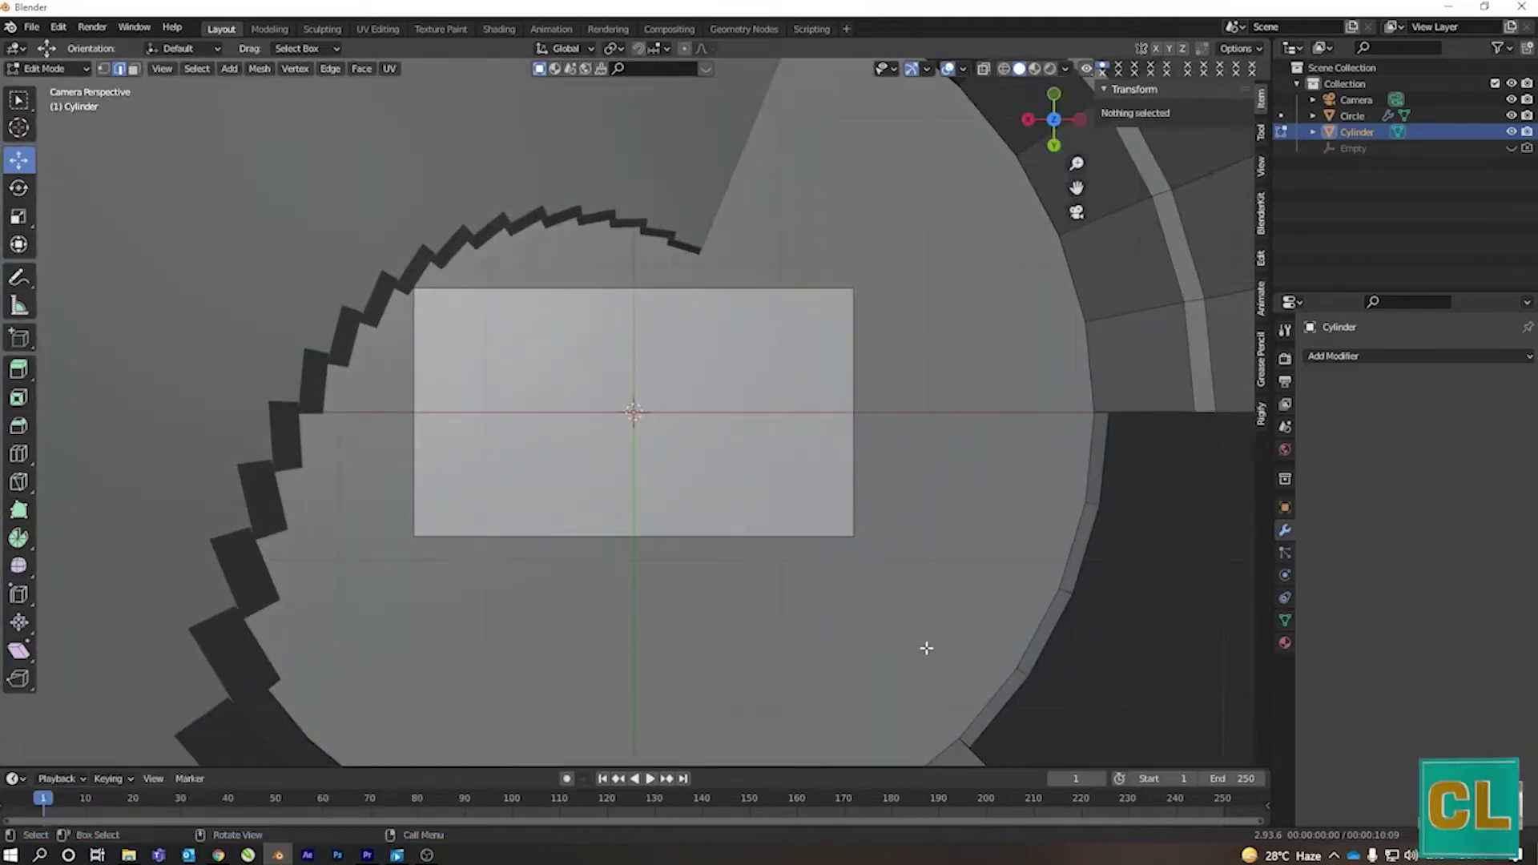
pyautogui.moveTo(924, 646); pyautogui.dragTo(923, 640, button='middle')
pyautogui.scroll(-3, 923, 640)
pyautogui.scroll(-2, 825, 611)
pyautogui.moveTo(762, 570); pyautogui.dragTo(748, 555, button='middle')
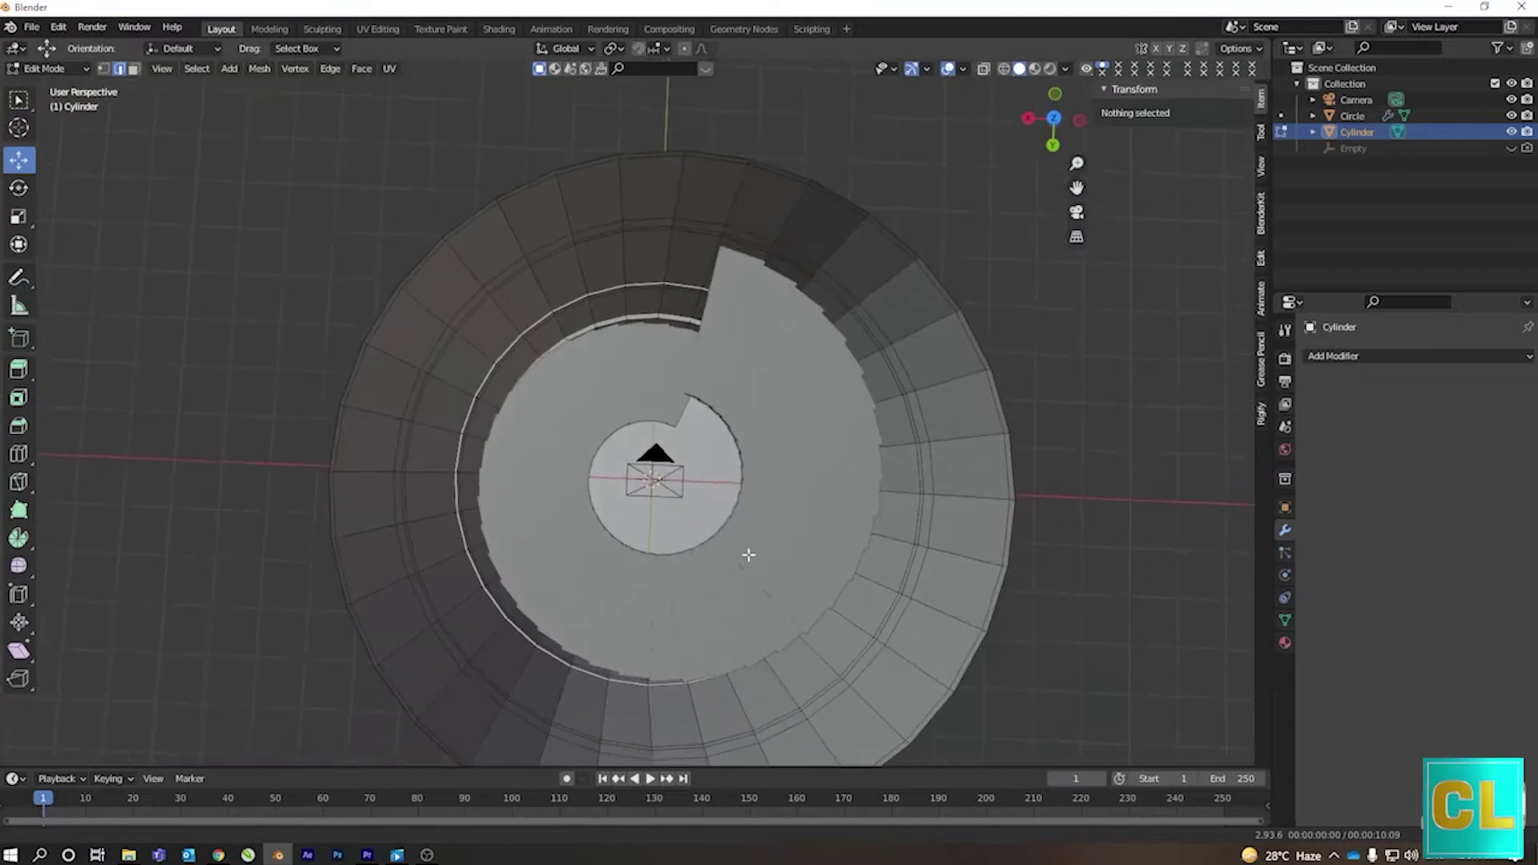
pyautogui.moveTo(556, 326)
pyautogui.mouseDown(button='middle')
pyautogui.moveTo(567, 289)
pyautogui.moveTo(652, 426)
pyautogui.moveTo(652, 405)
pyautogui.moveTo(506, 251)
pyautogui.mouseUp(button='middle')
# - Select a band of six upper wall faces in face mode
pyautogui.click(506, 250)
pyautogui.press('3')
pyautogui.scroll(2, 454, 257)
pyautogui.click(389, 286)
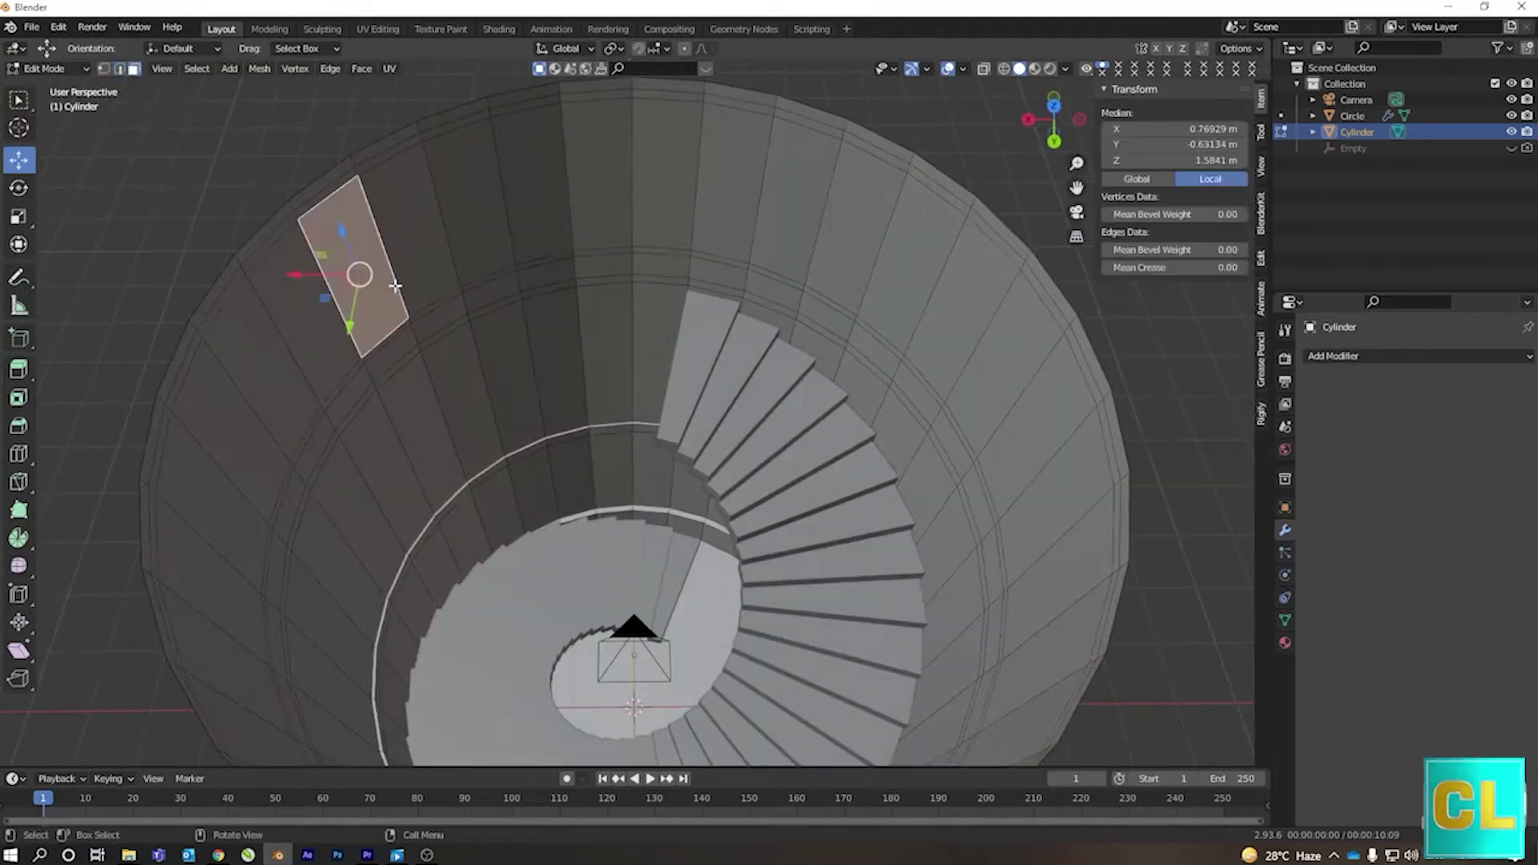
pyautogui.keyDown('shift'); pyautogui.click(437, 232); pyautogui.keyUp('shift')
pyautogui.keyDown('ctrl'); pyautogui.click(531, 184); pyautogui.keyUp('ctrl')
pyautogui.keyDown('ctrl'); pyautogui.click(663, 224); pyautogui.keyUp('ctrl')
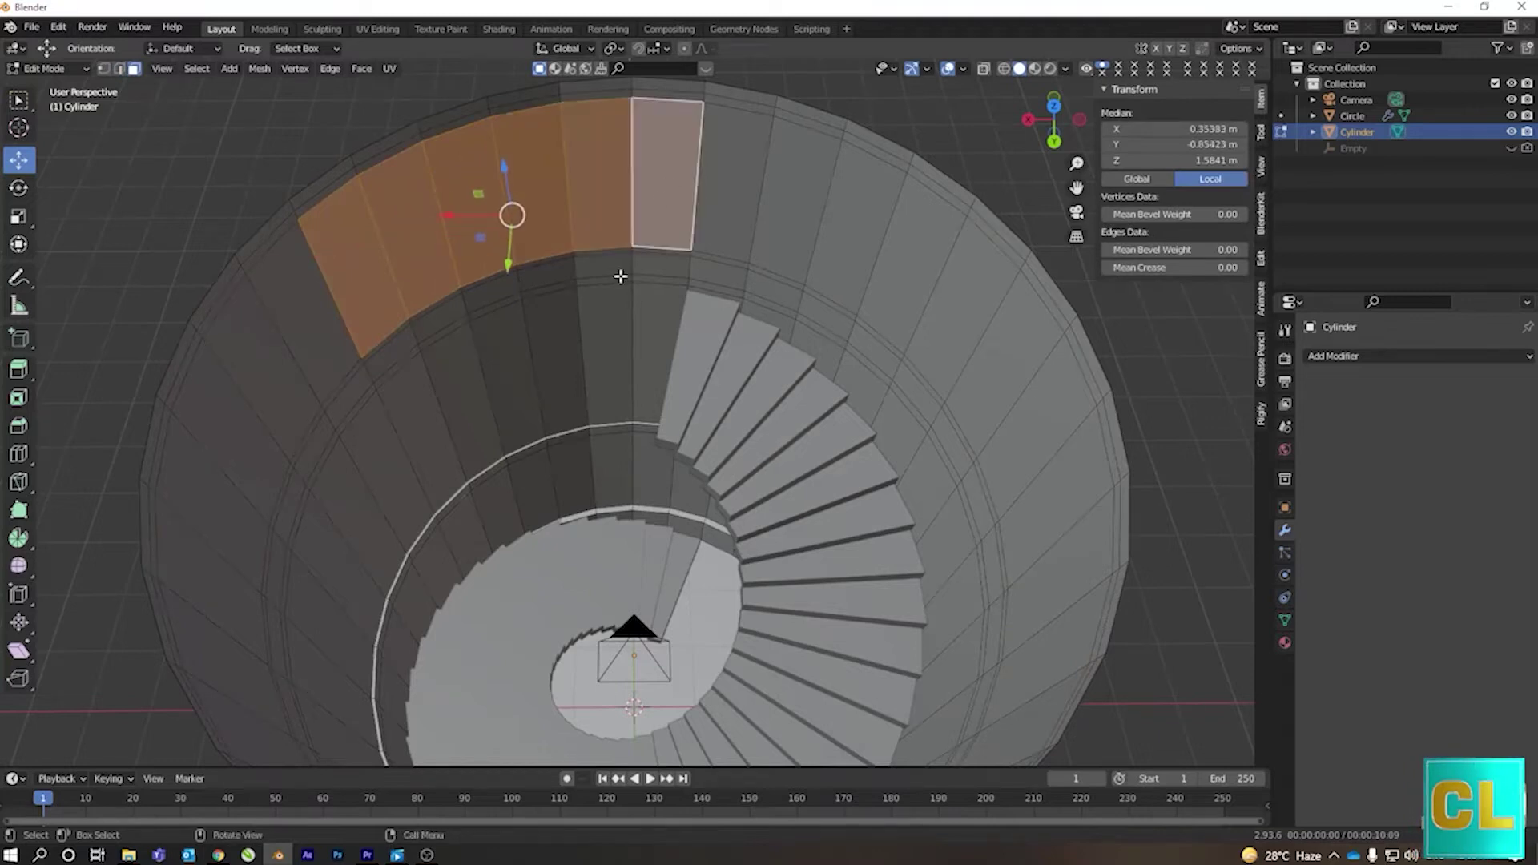
# - Separate the selected faces into the new object Cylinder.001
pyautogui.rightClick(436, 264)
pyautogui.rightClick(579, 218)
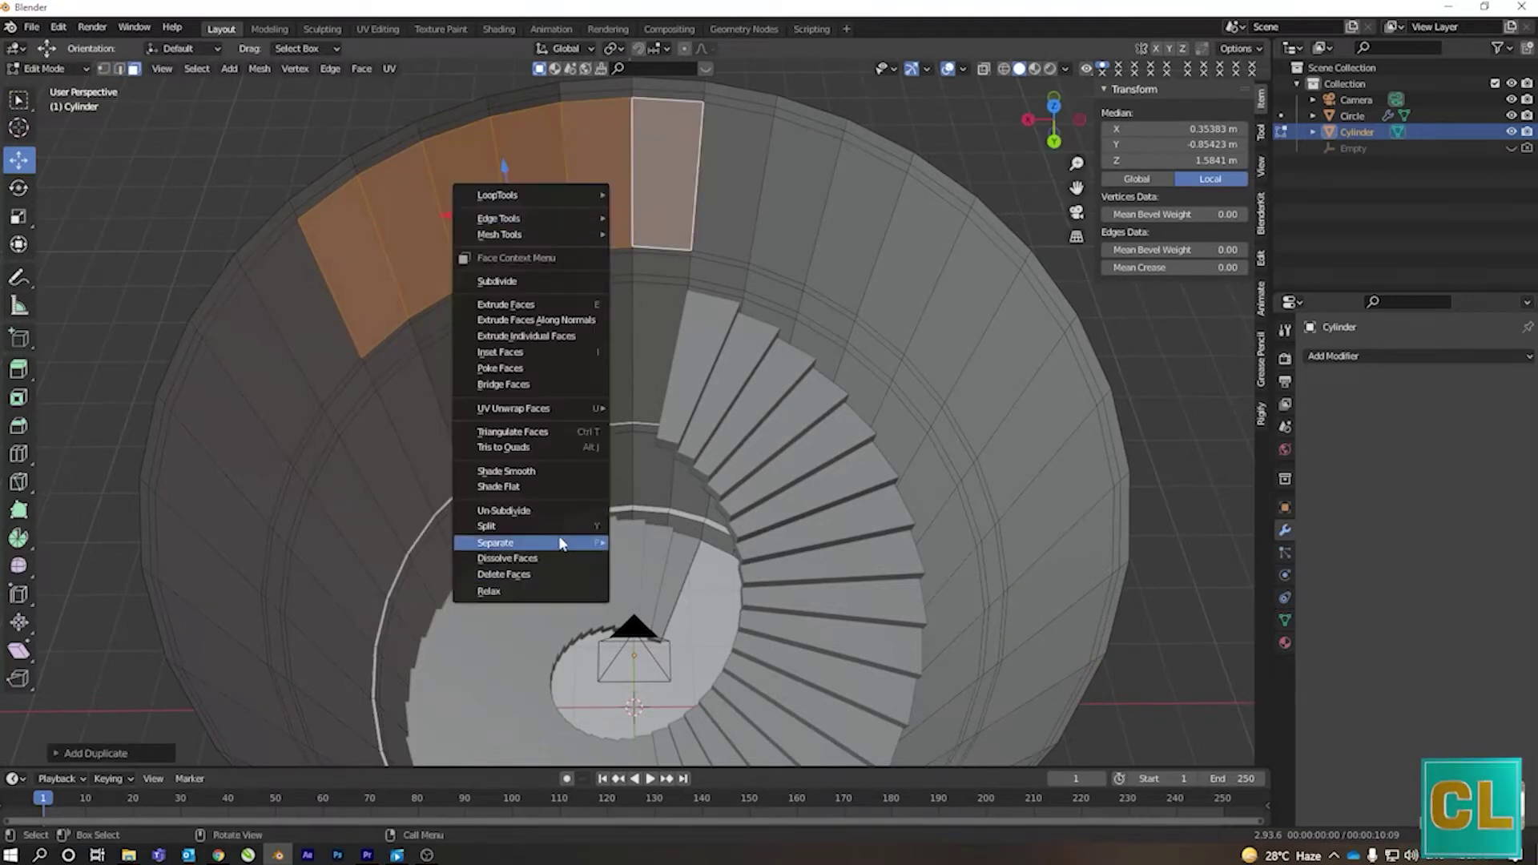
pyautogui.click(641, 542)
pyautogui.press('Tab')
pyautogui.click(1147, 665)
pyautogui.click(1366, 149)
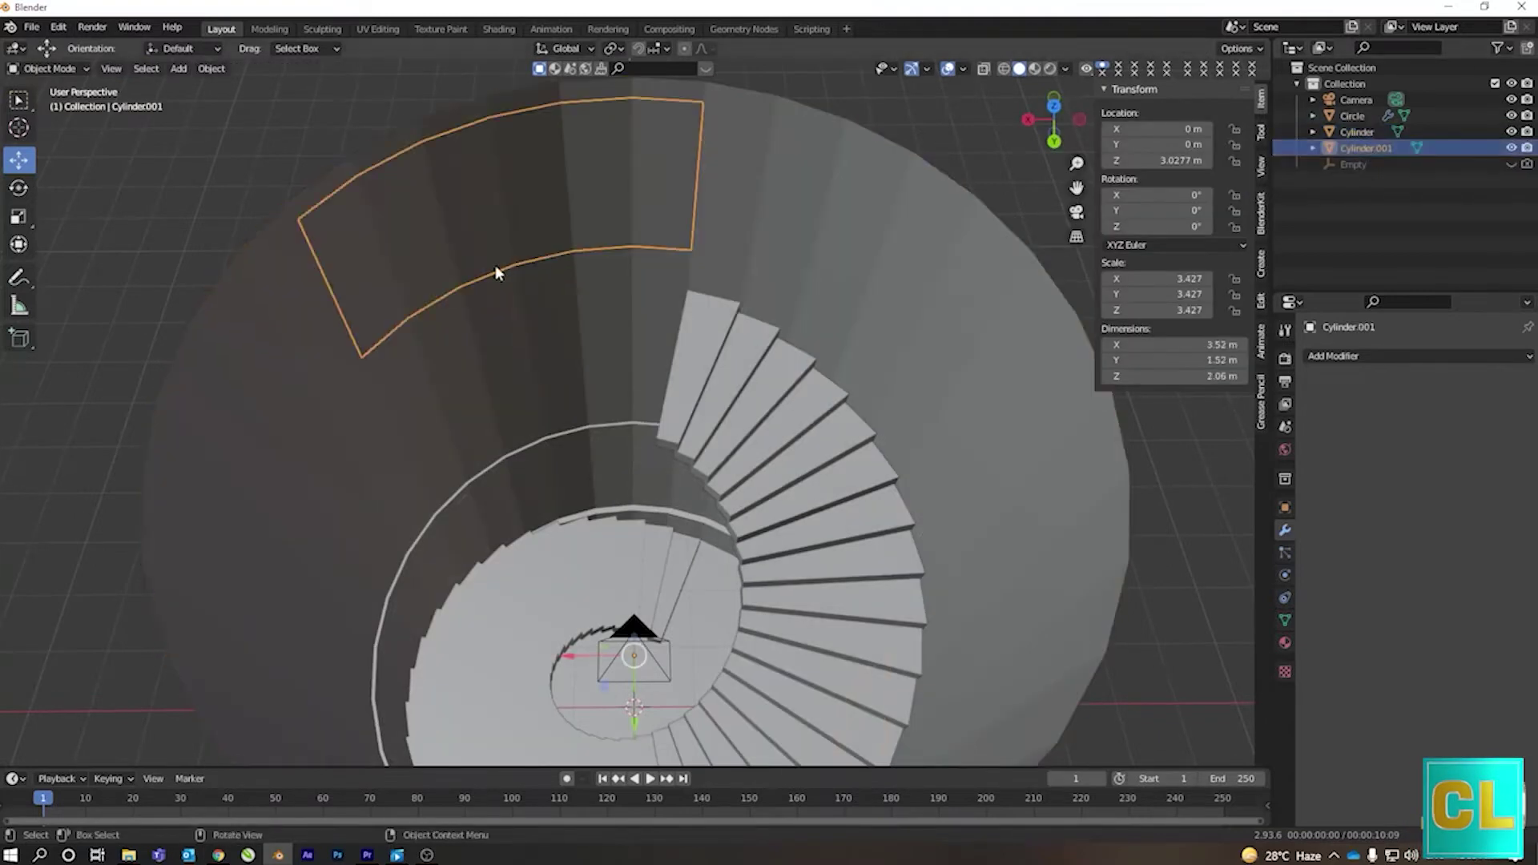
# - Reselect the main Cylinder and enter its Edit Mode
pyautogui.click(1362, 133)
pyautogui.press('Tab')
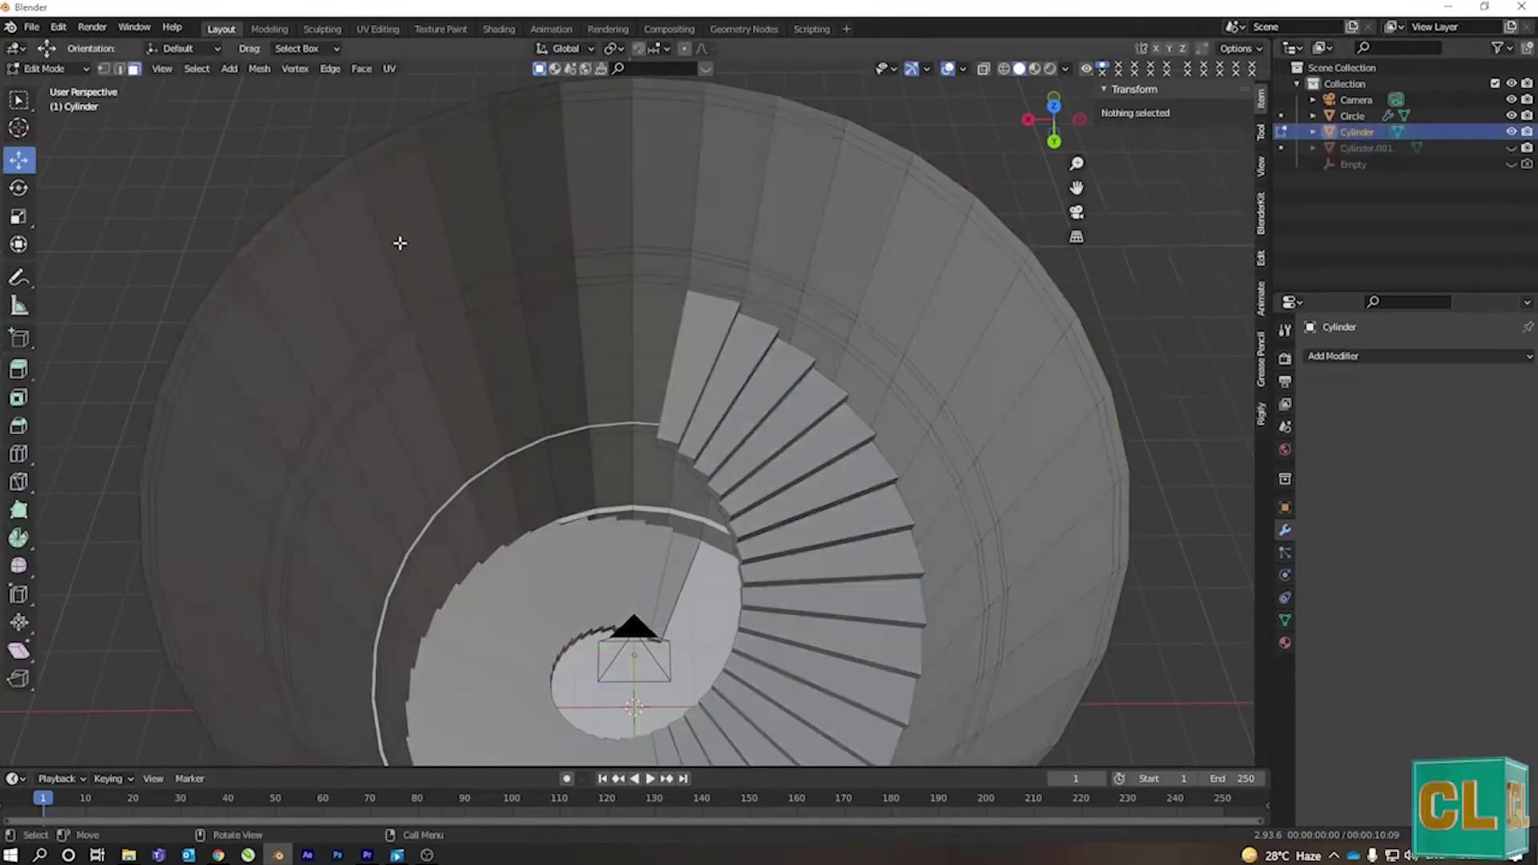
pyautogui.press('Tab')
pyautogui.click(1367, 149)
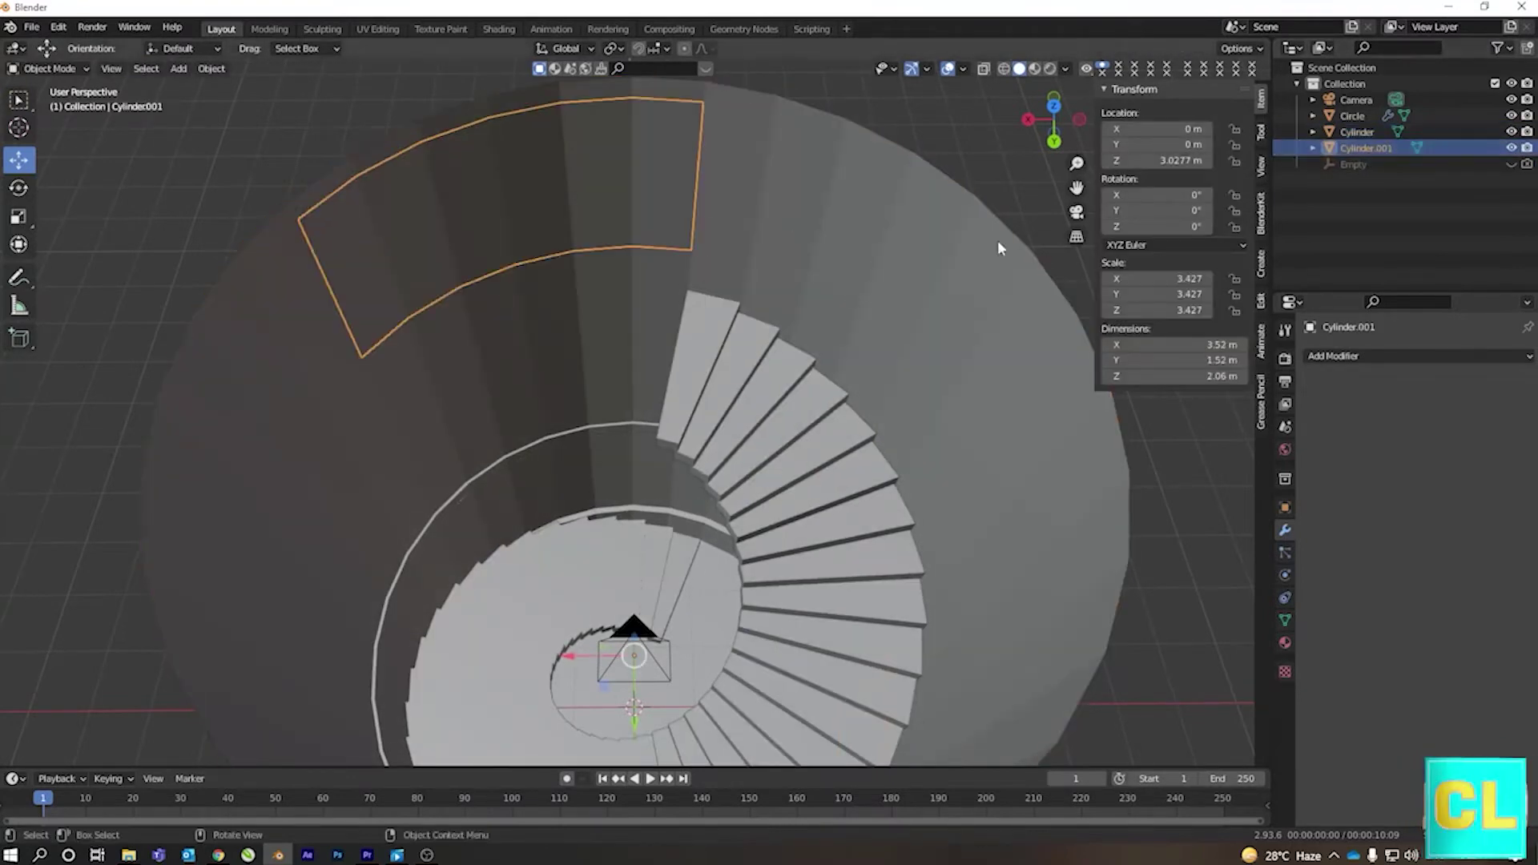
pyautogui.press('Tab')
pyautogui.scroll(1, 350, 317)
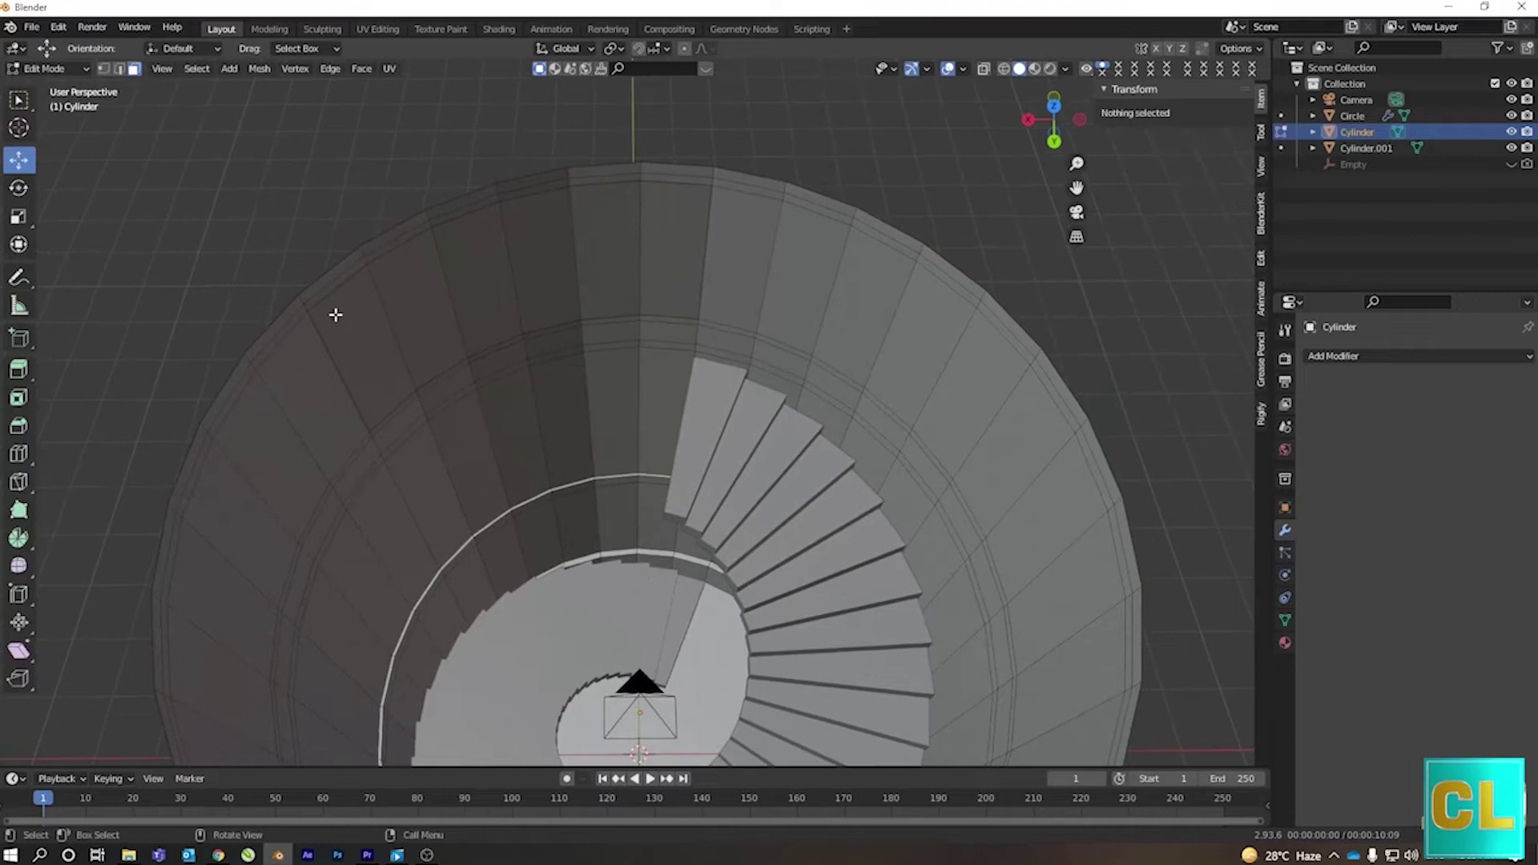
# - Add vertical loop cuts across the cylinder wall and pick a wall panel face
pyautogui.click(335, 315)
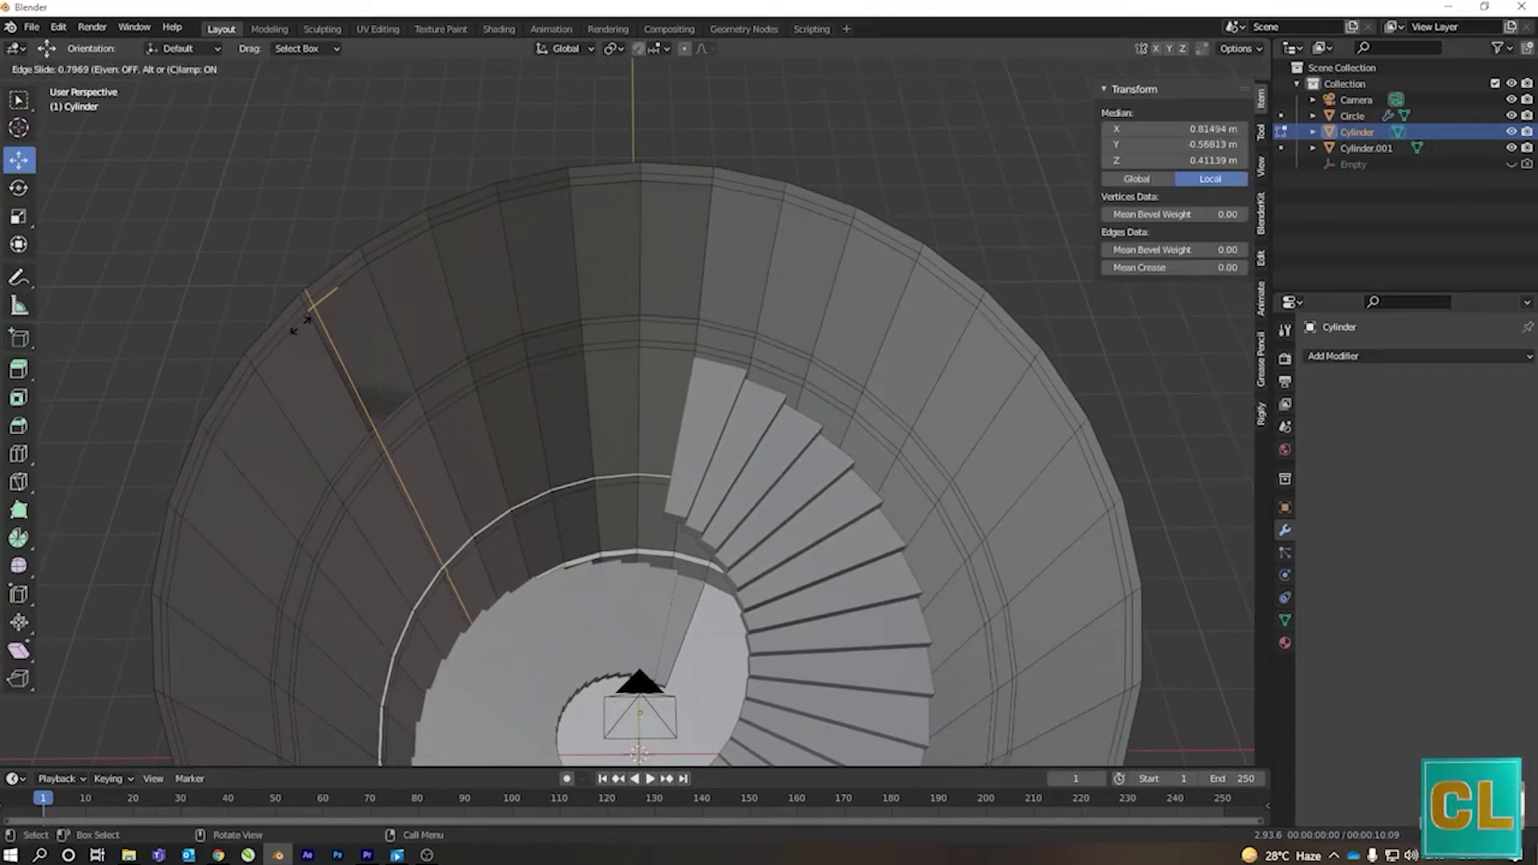
pyautogui.click(325, 320)
pyautogui.hotkey('ctrl', 'r')
pyautogui.click(665, 176)
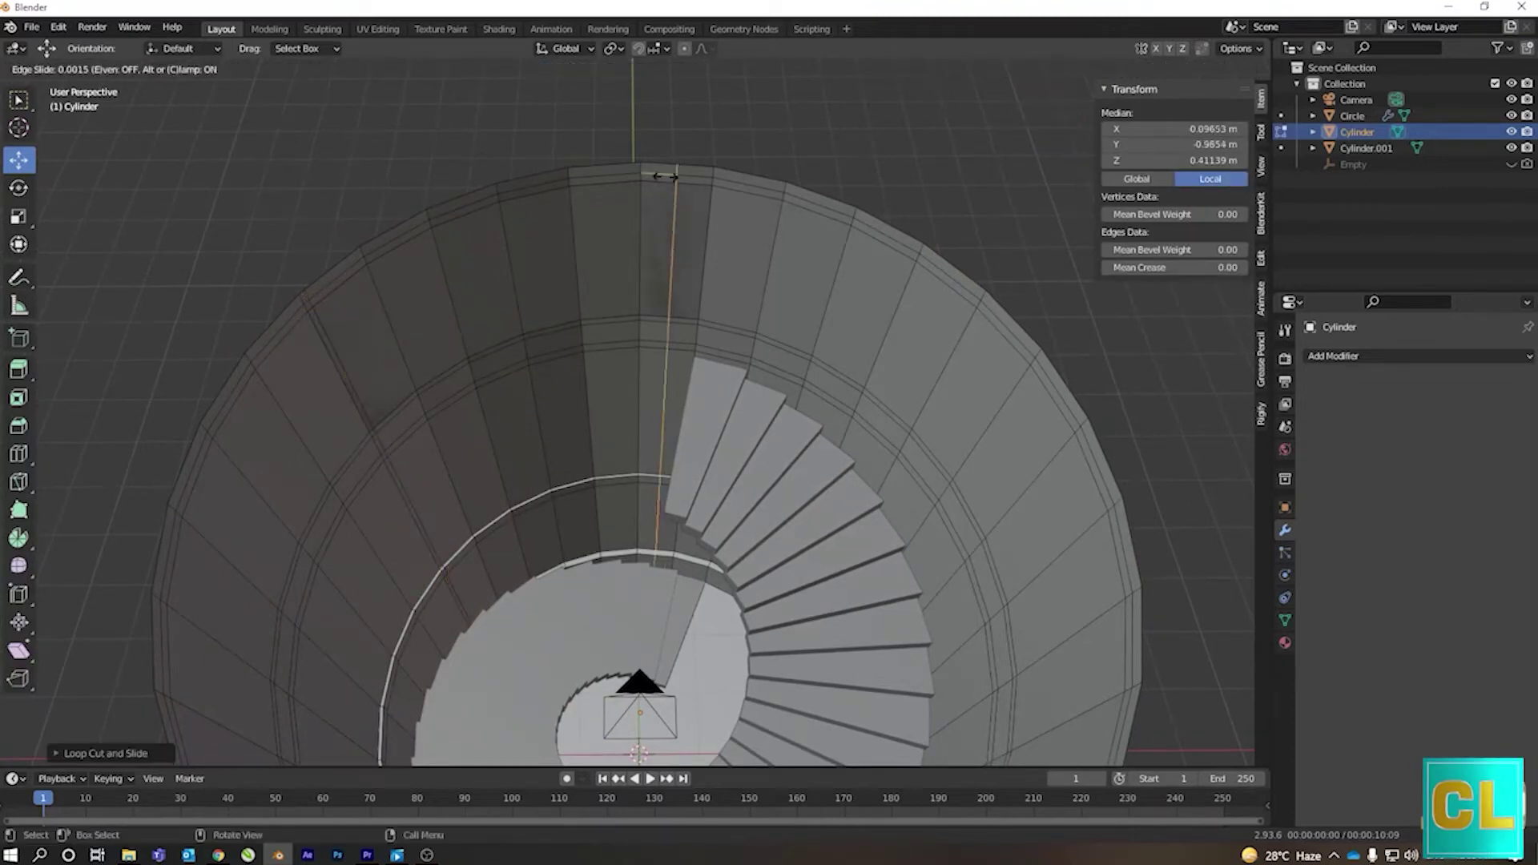
pyautogui.click(692, 184)
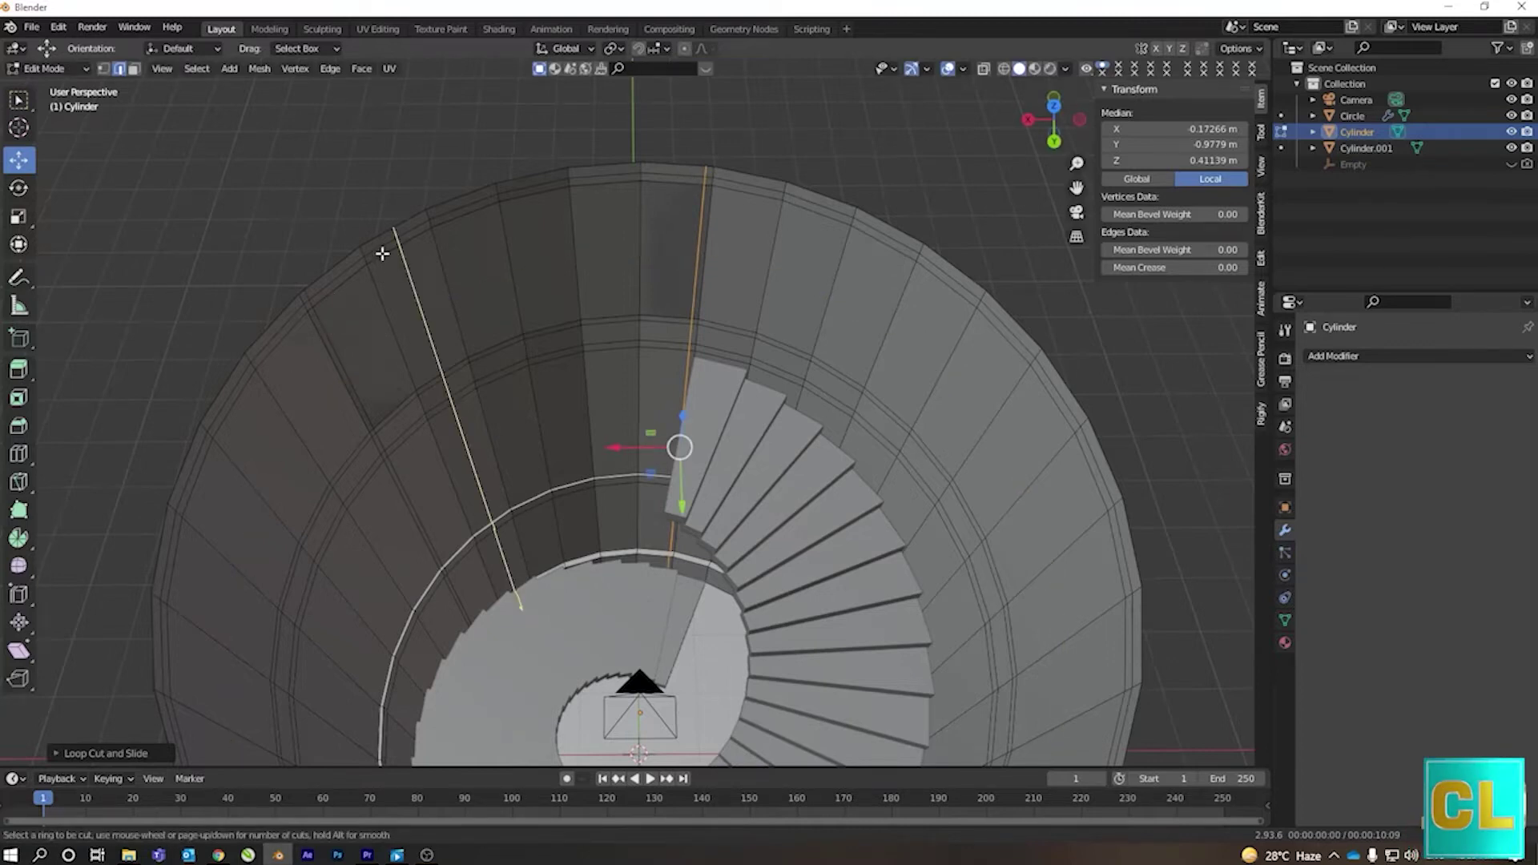
pyautogui.click(382, 253)
pyautogui.click(410, 246)
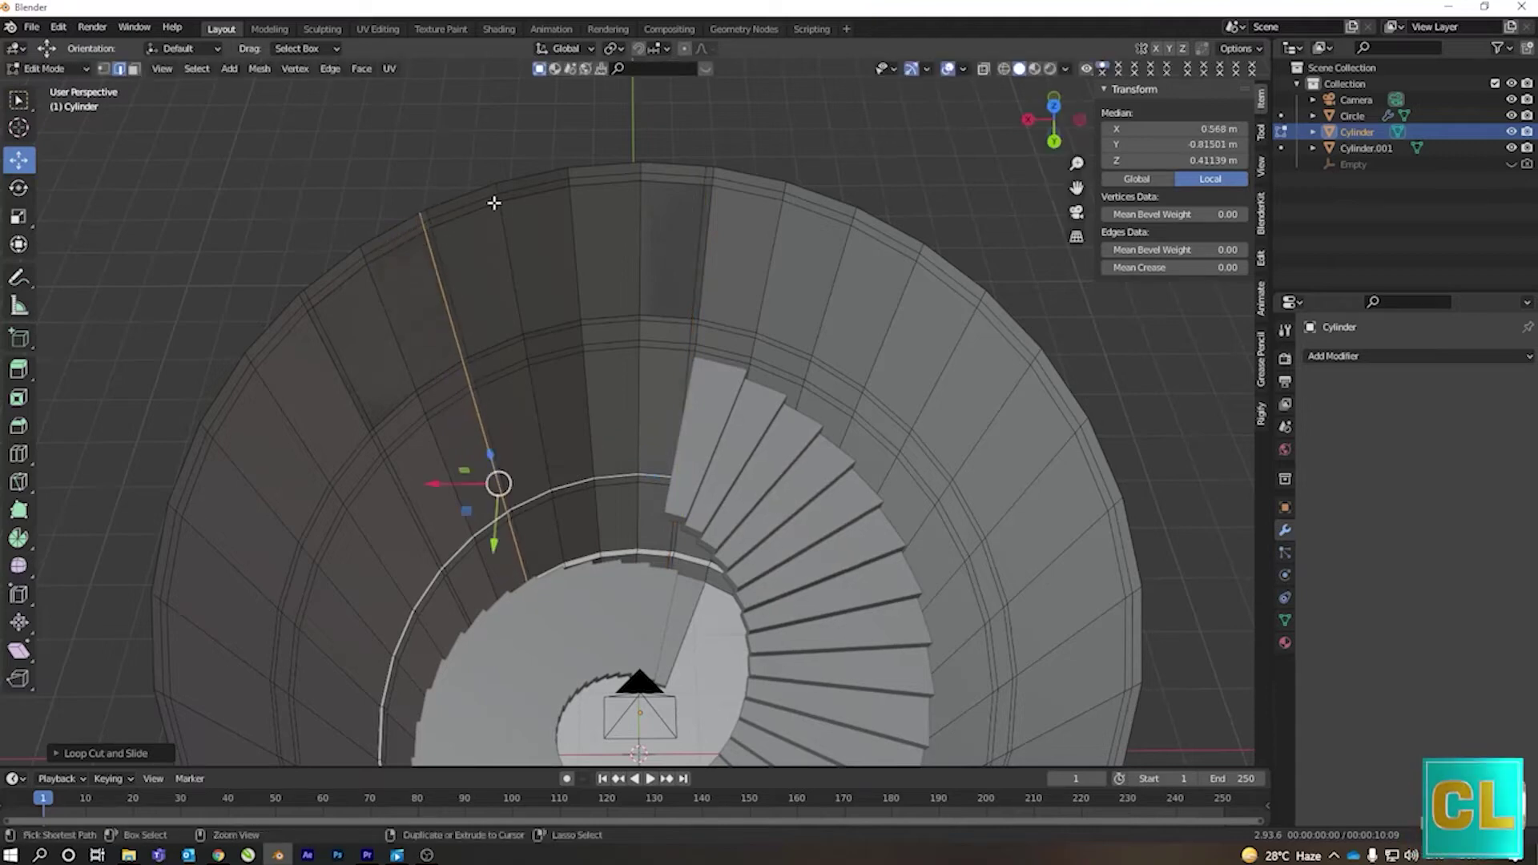
pyautogui.click(550, 195)
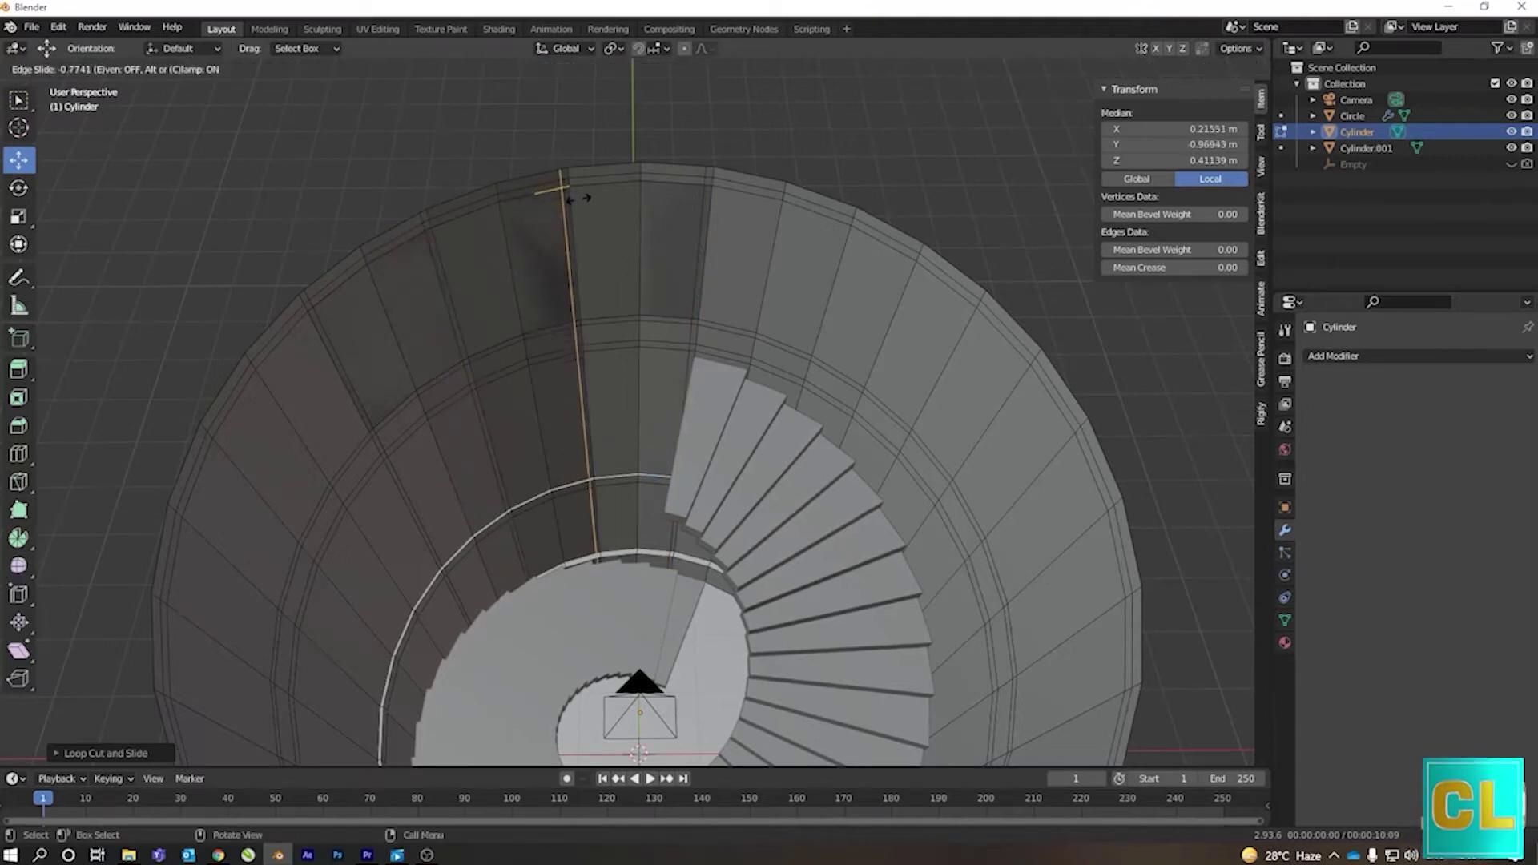
pyautogui.click(571, 199)
pyautogui.press('3')
pyautogui.click(368, 368)
# - Select four upper wall panels and extrude them -0.05628 m along their normals
pyautogui.keyDown('shift'); pyautogui.click(416, 329); pyautogui.keyUp('shift')
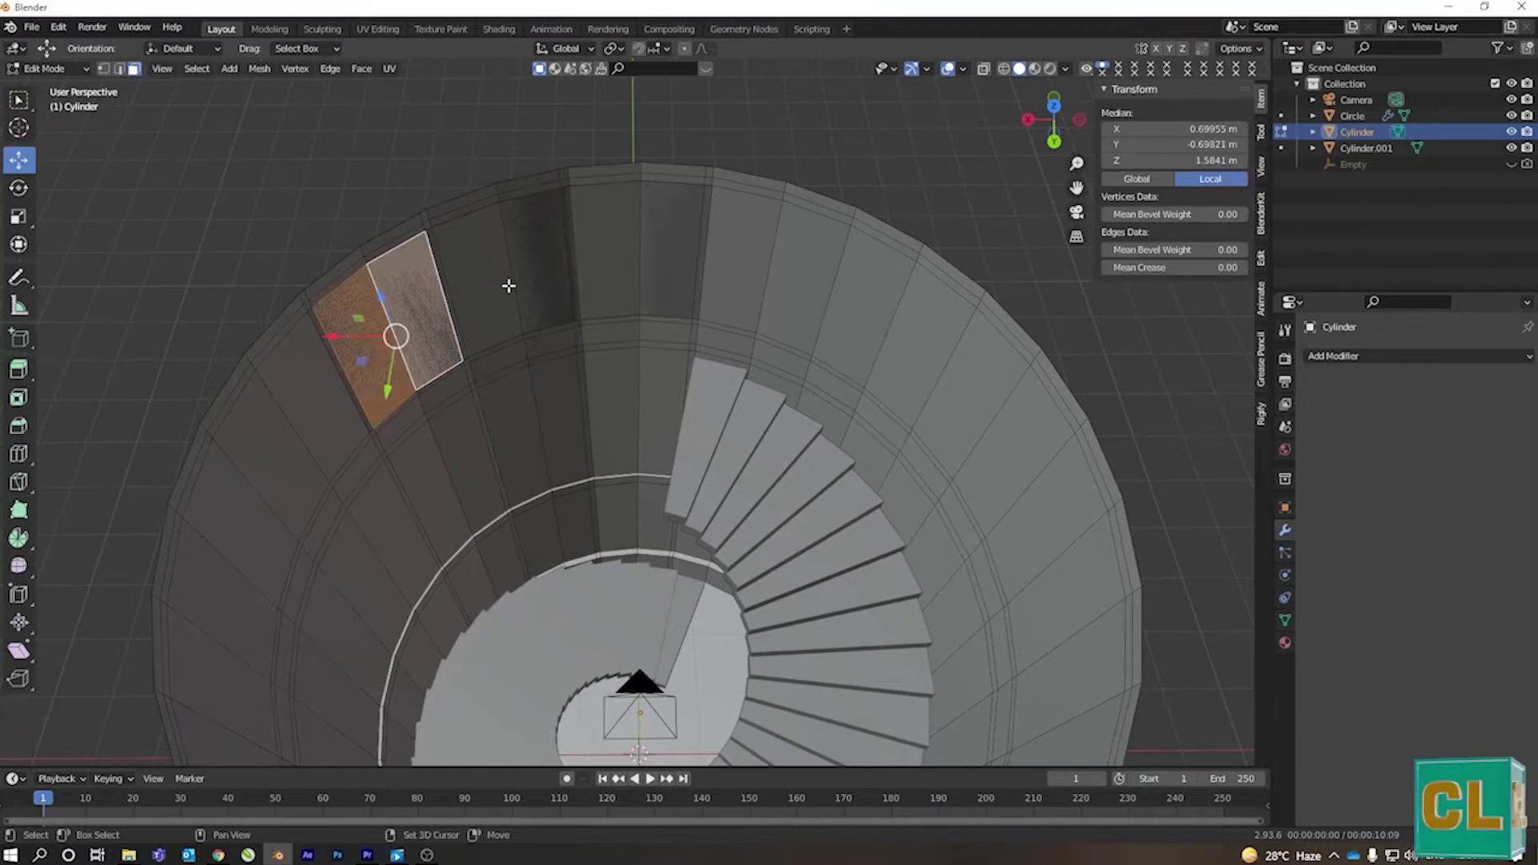
pyautogui.keyDown('ctrl'); pyautogui.click(539, 269); pyautogui.keyUp('ctrl')
pyautogui.keyDown('ctrl'); pyautogui.click(672, 248); pyautogui.keyUp('ctrl')
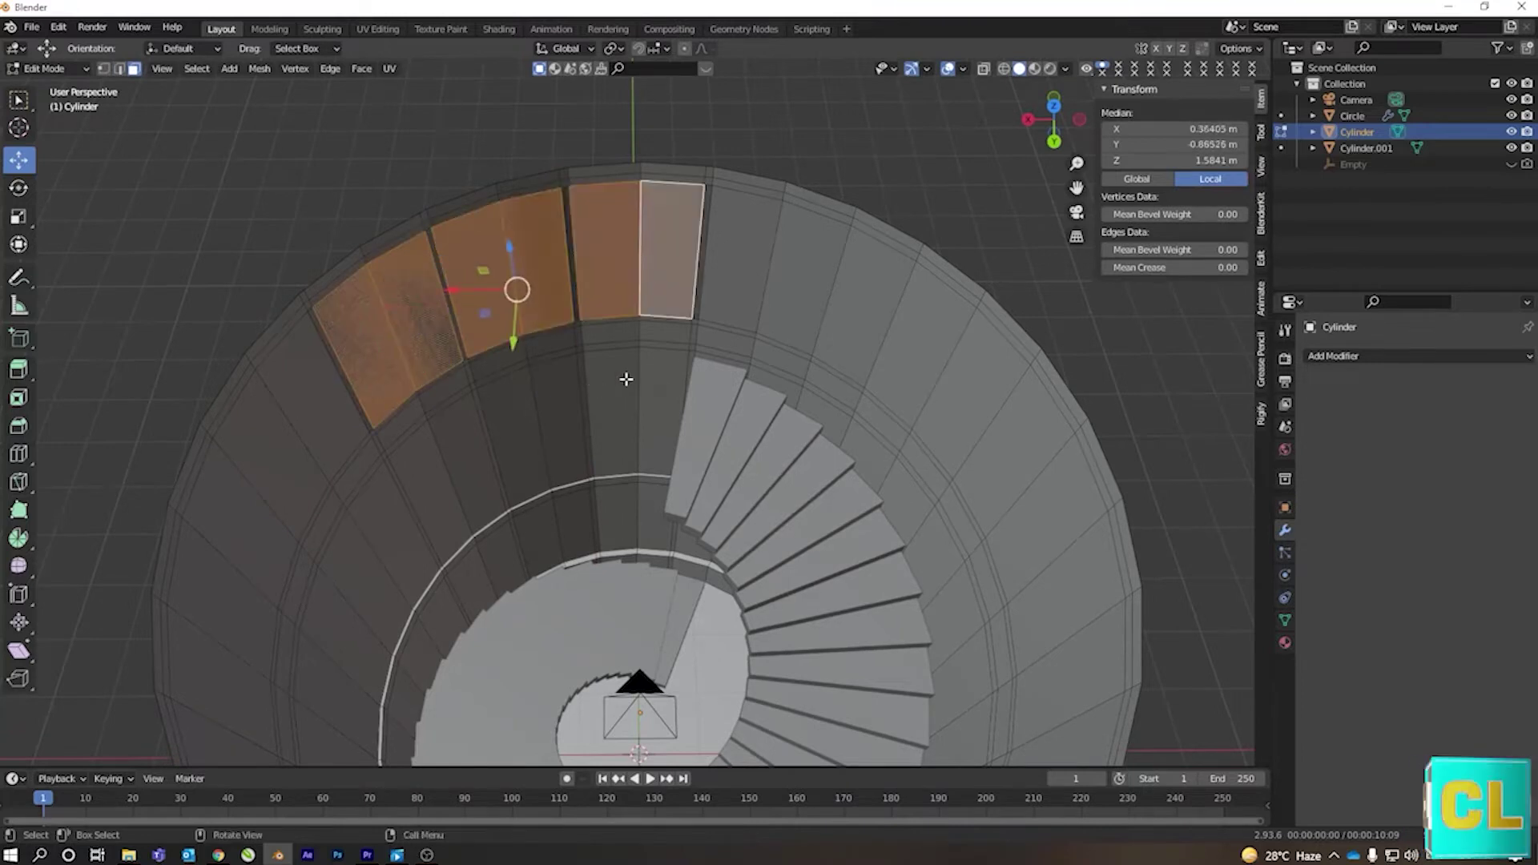
pyautogui.moveTo(550, 371); pyautogui.dragTo(614, 386, button='middle')
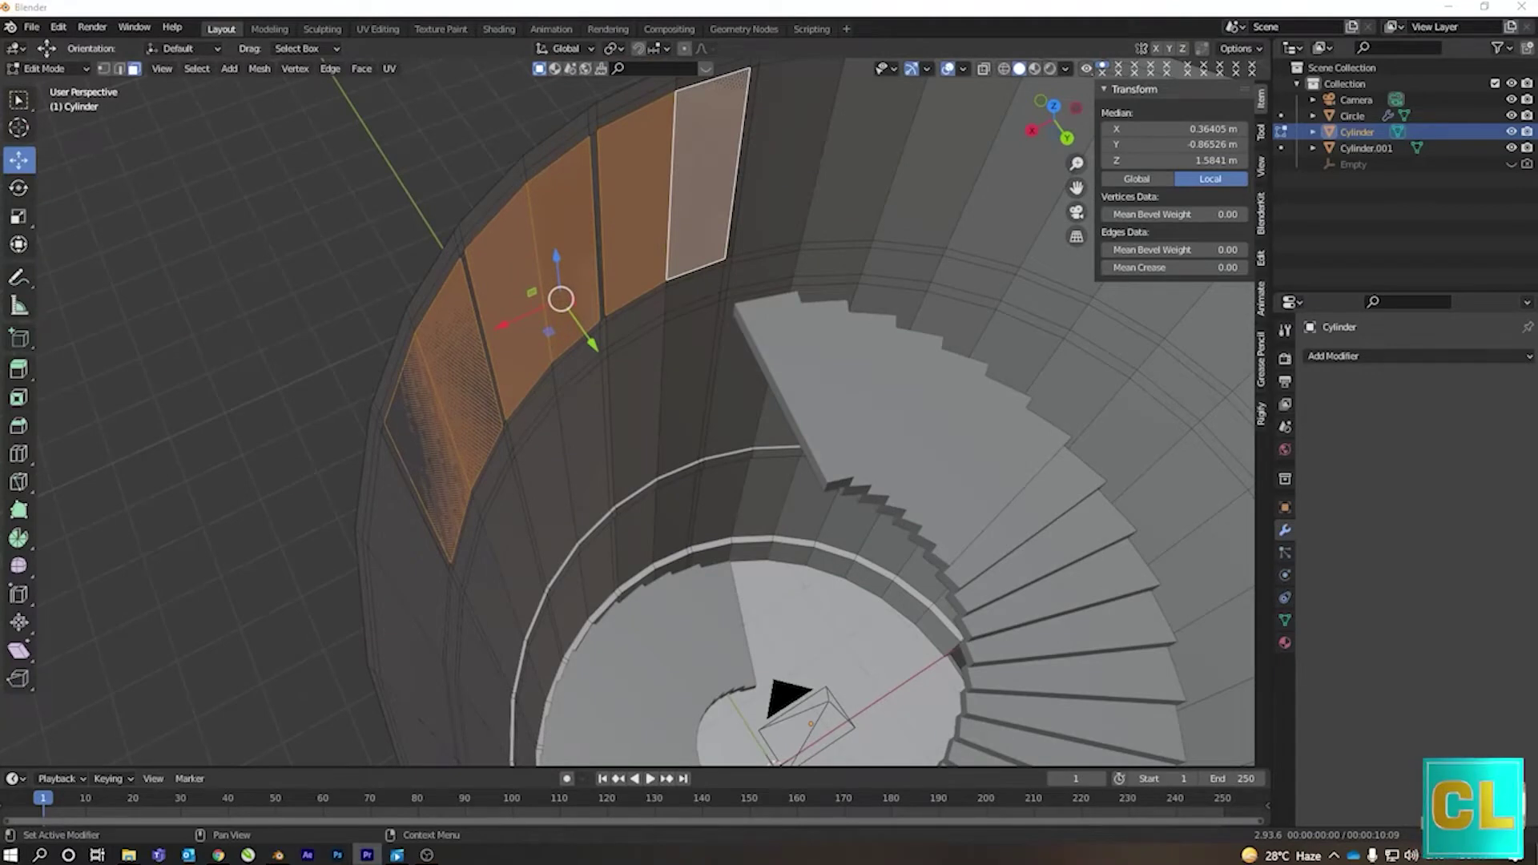
pyautogui.moveTo(796, 475); pyautogui.dragTo(650, 498, button='middle')
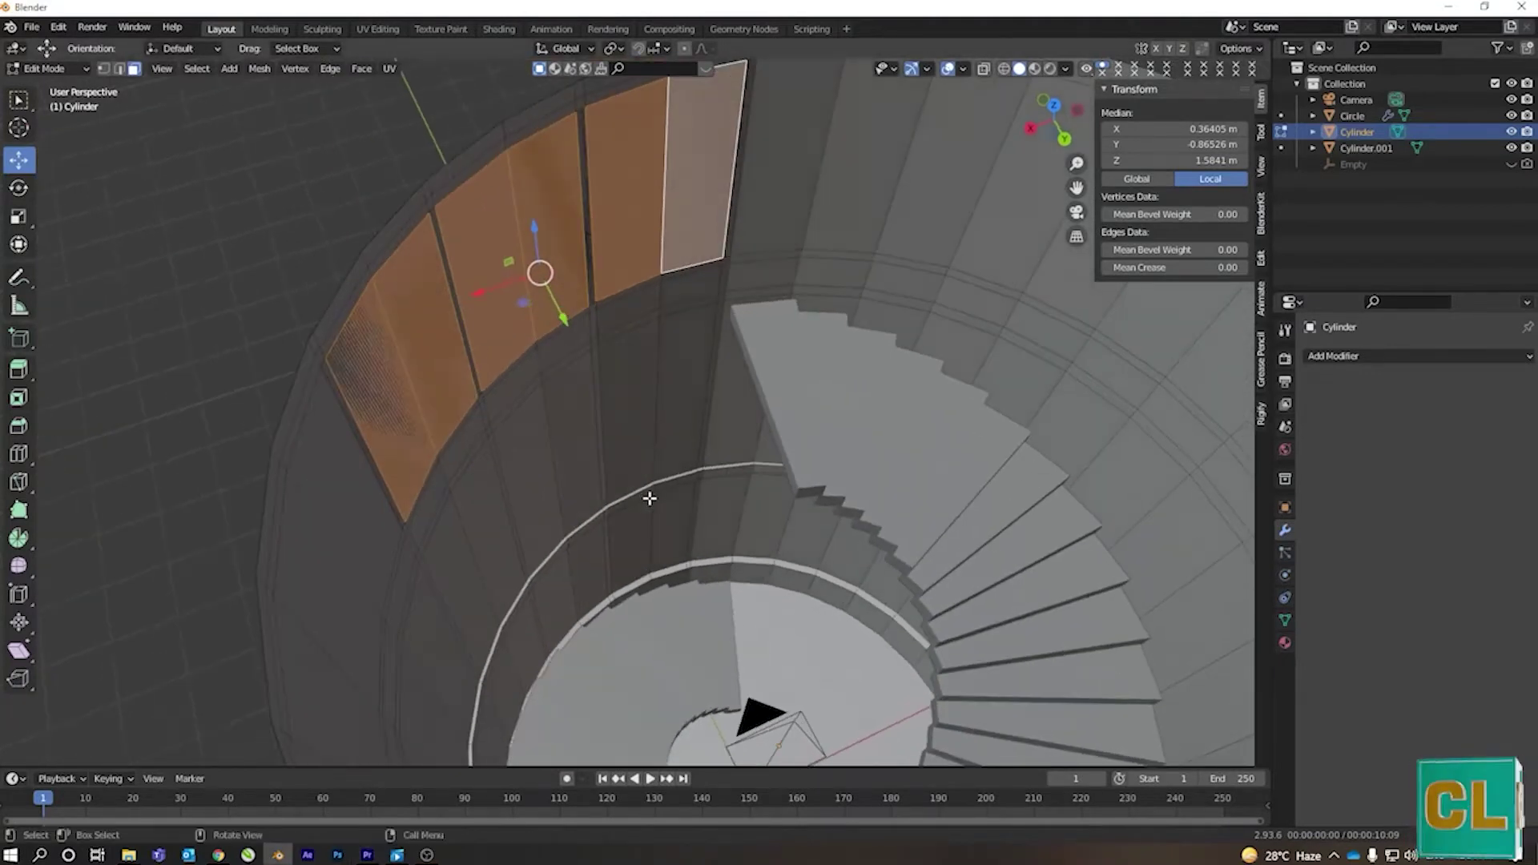
pyautogui.press('e')
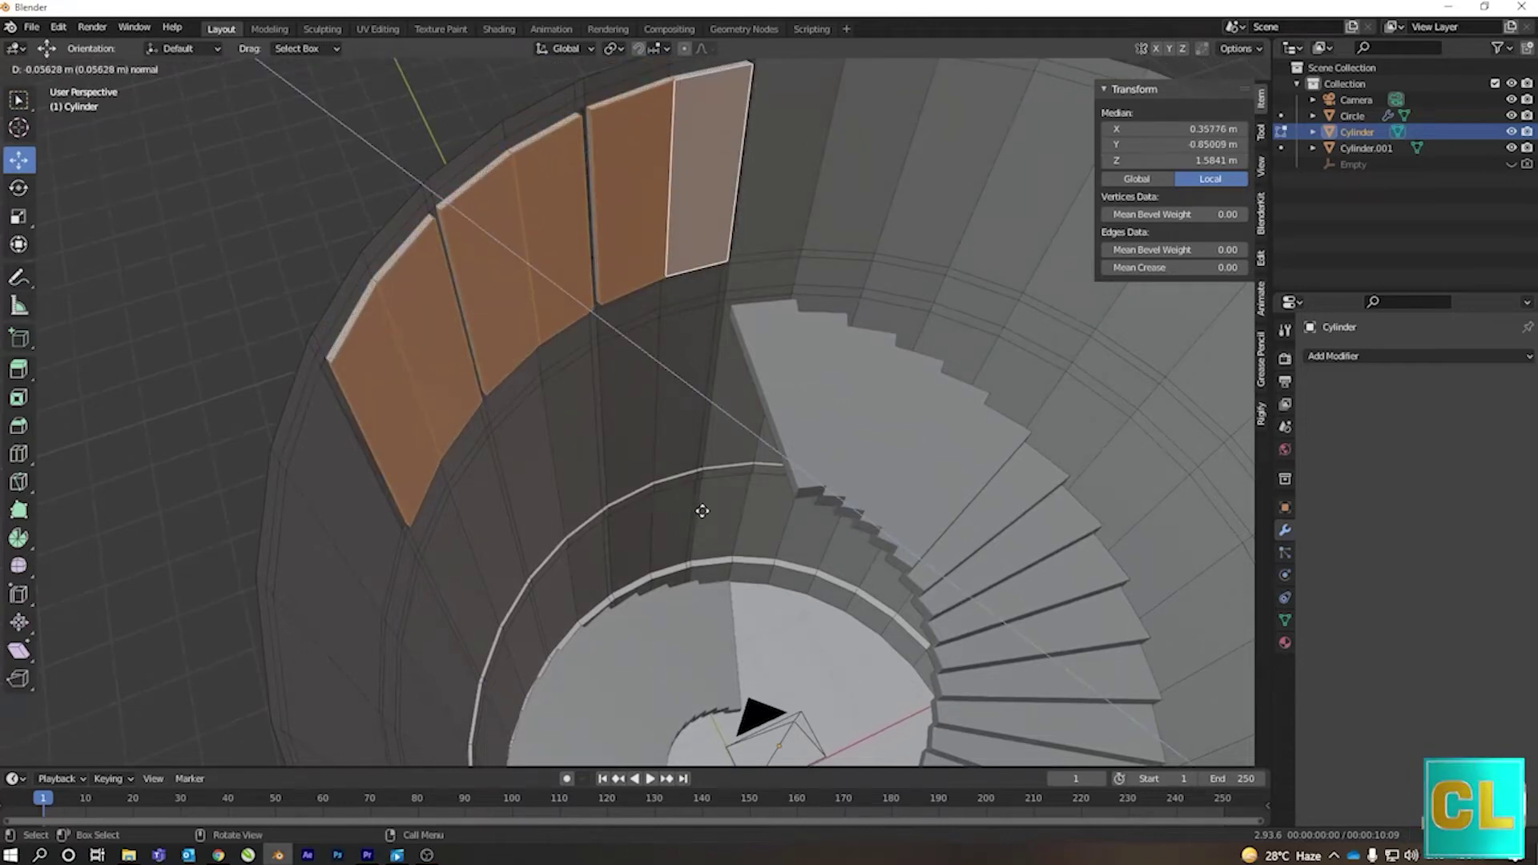
pyautogui.click(702, 511)
pyautogui.press('Tab')
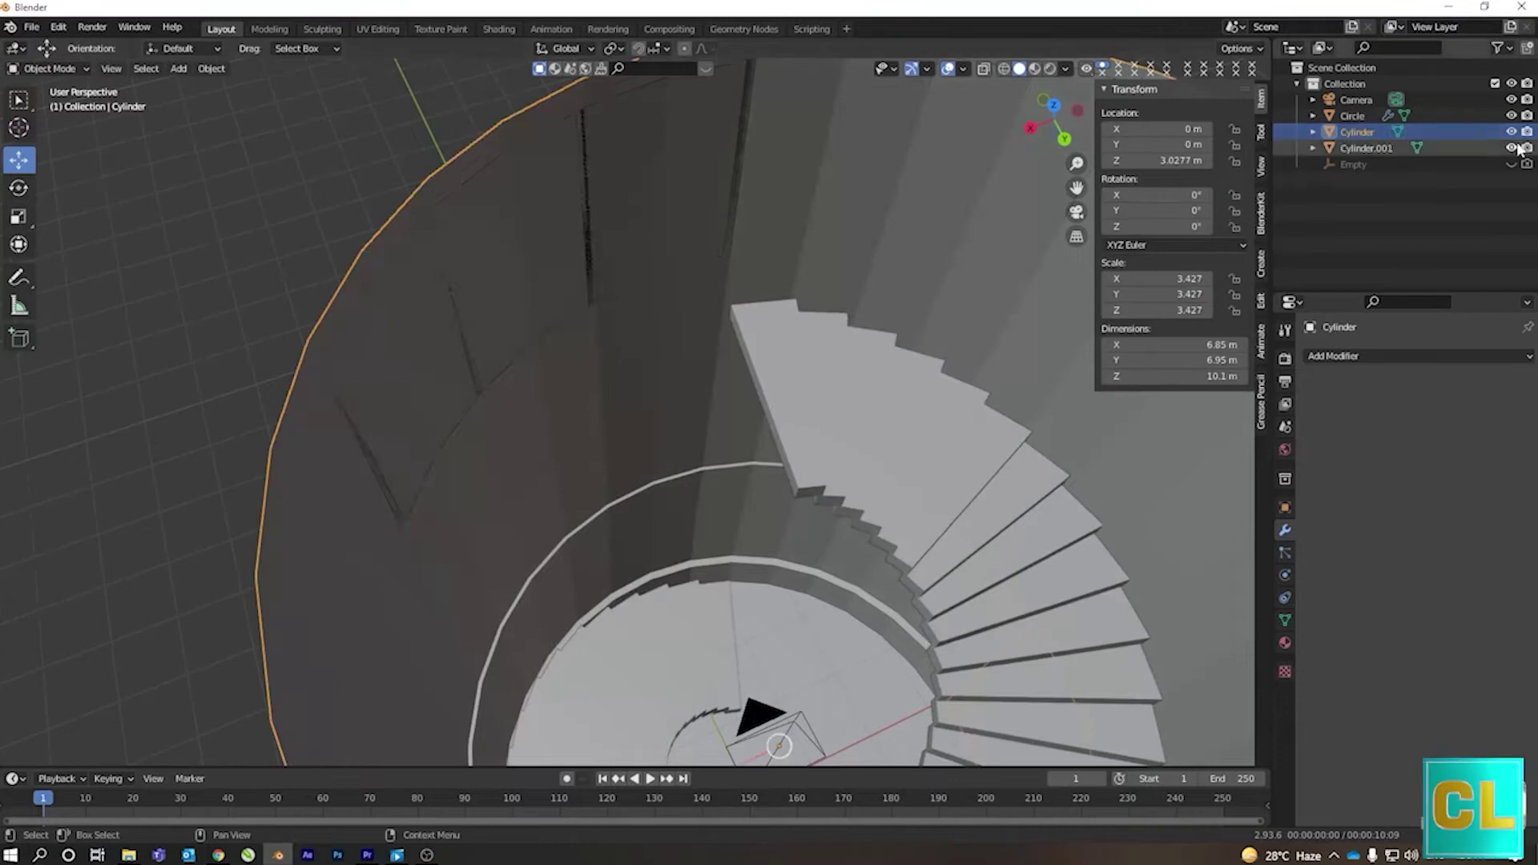
# - Hide Cylinder.001 and add horizontal loop cuts across the cylinder's wall panels
pyautogui.click(1513, 148)
pyautogui.moveTo(497, 332)
pyautogui.mouseDown(button='middle')
pyautogui.moveTo(460, 343)
pyautogui.moveTo(580, 360)
pyautogui.moveTo(489, 352)
pyautogui.moveTo(508, 343)
pyautogui.moveTo(492, 376)
pyautogui.moveTo(609, 448)
pyautogui.moveTo(558, 447)
pyautogui.mouseUp(button='middle')
pyautogui.press('Tab')
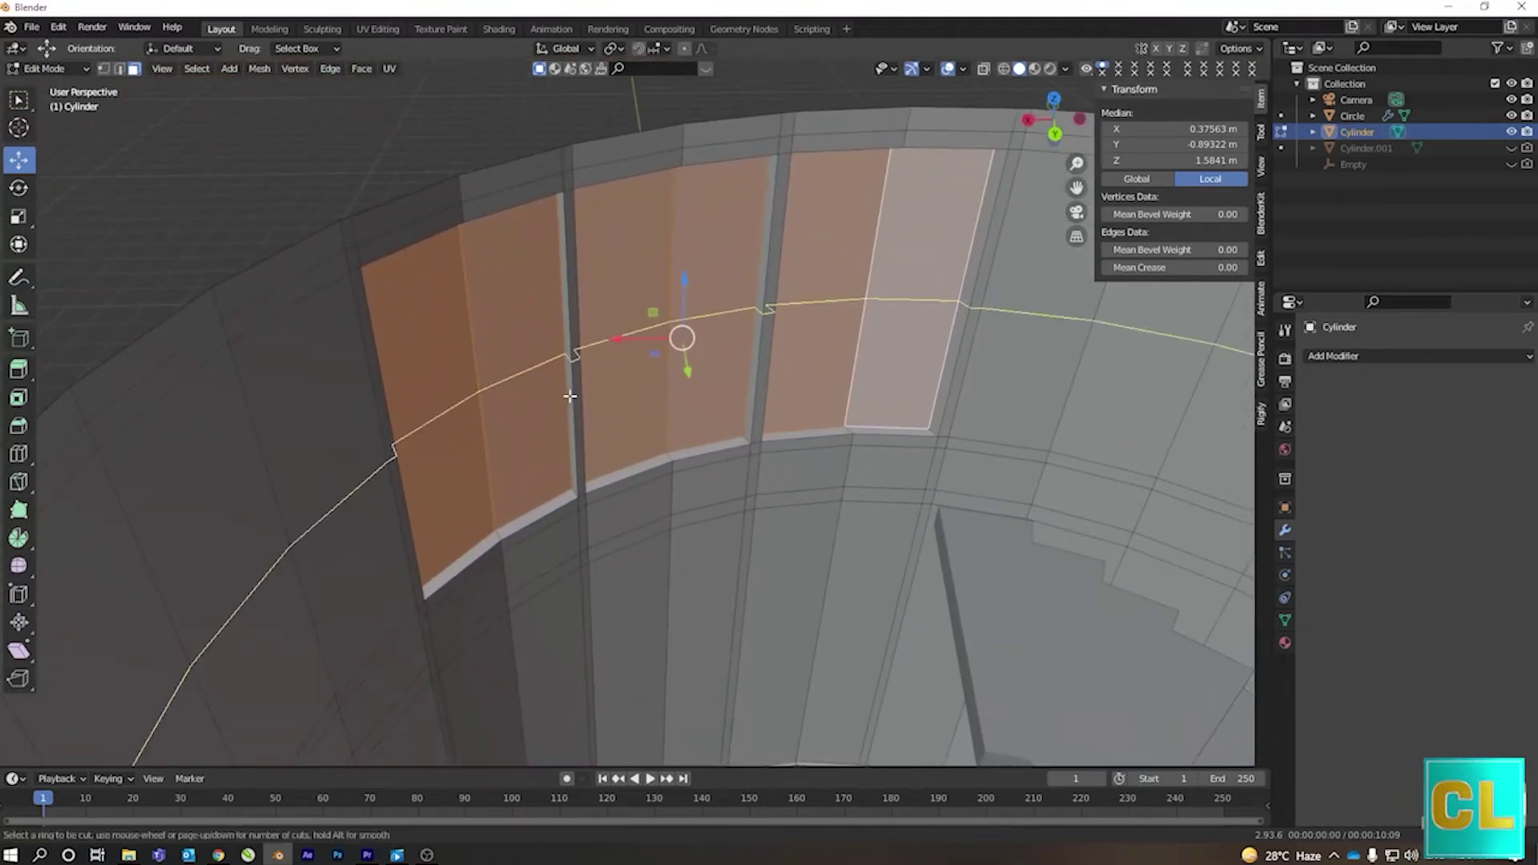
pyautogui.scroll(2, 569, 396)
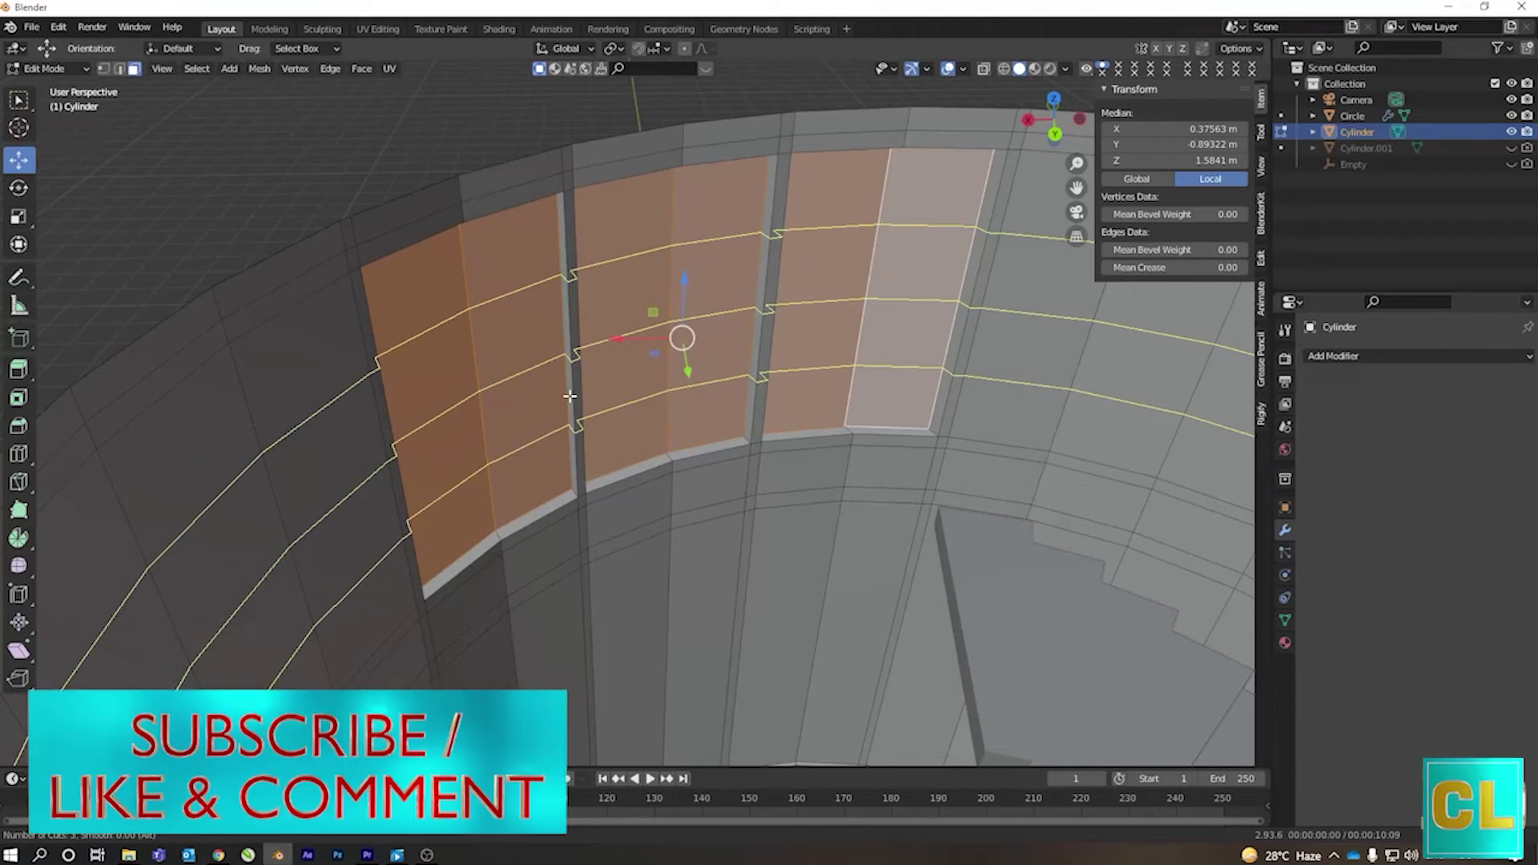
pyautogui.click(569, 396)
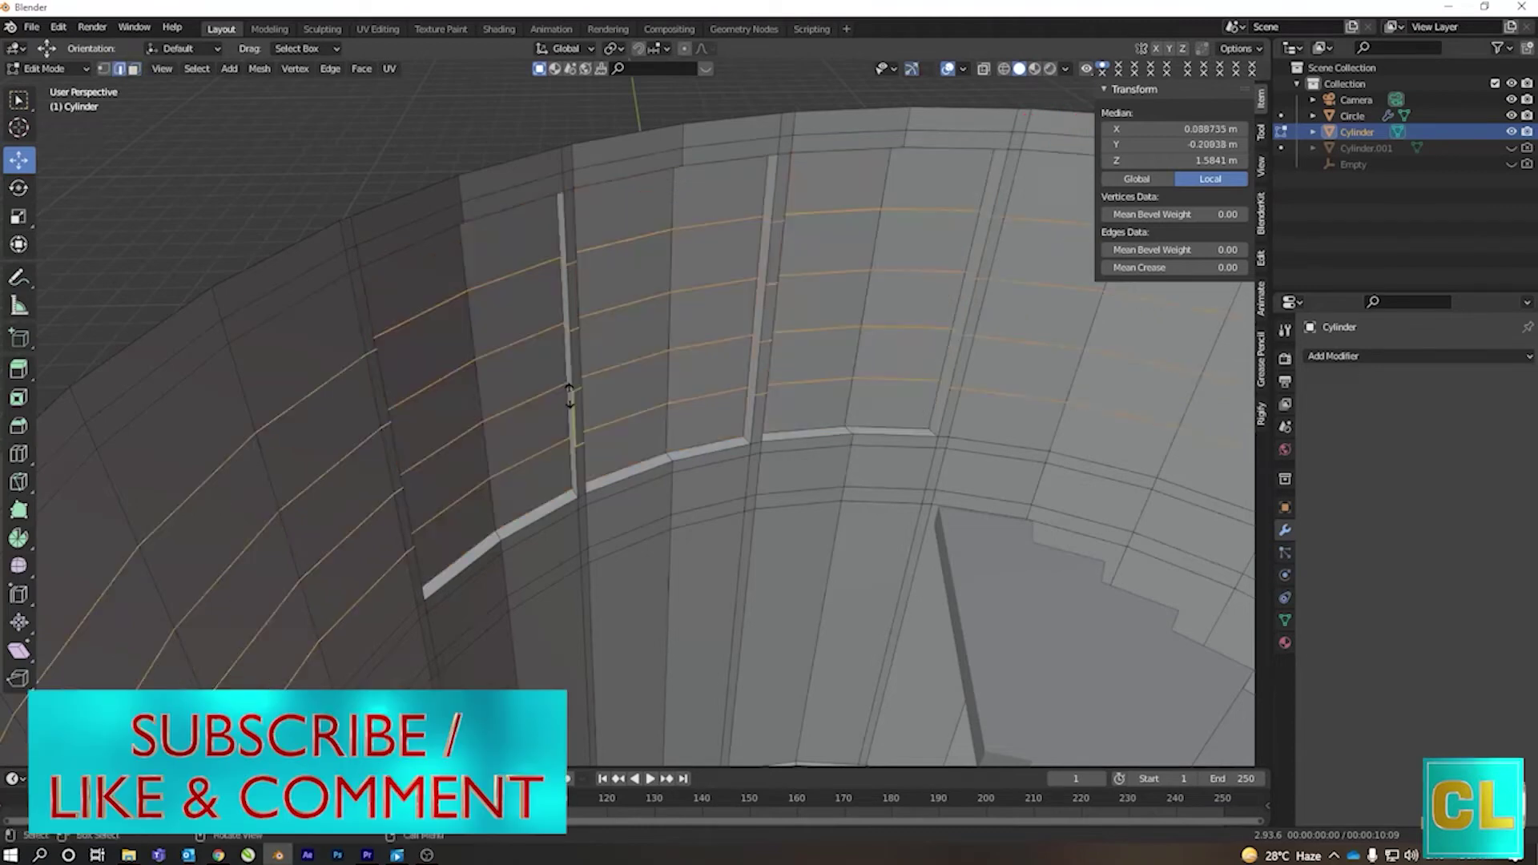
pyautogui.click(582, 452)
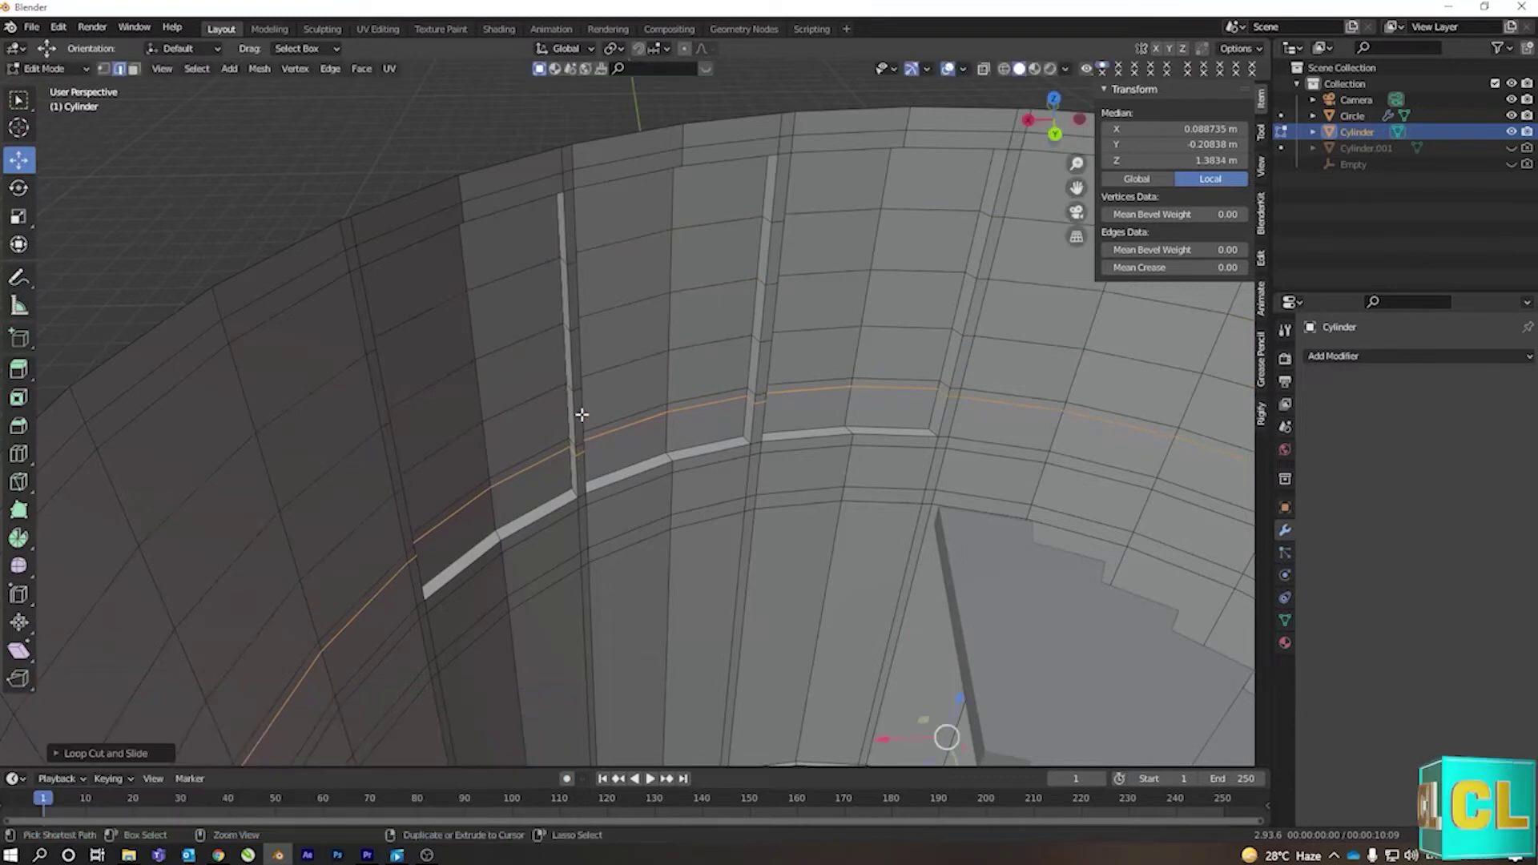
pyautogui.click(583, 317)
pyautogui.click(576, 274)
pyautogui.click(581, 325)
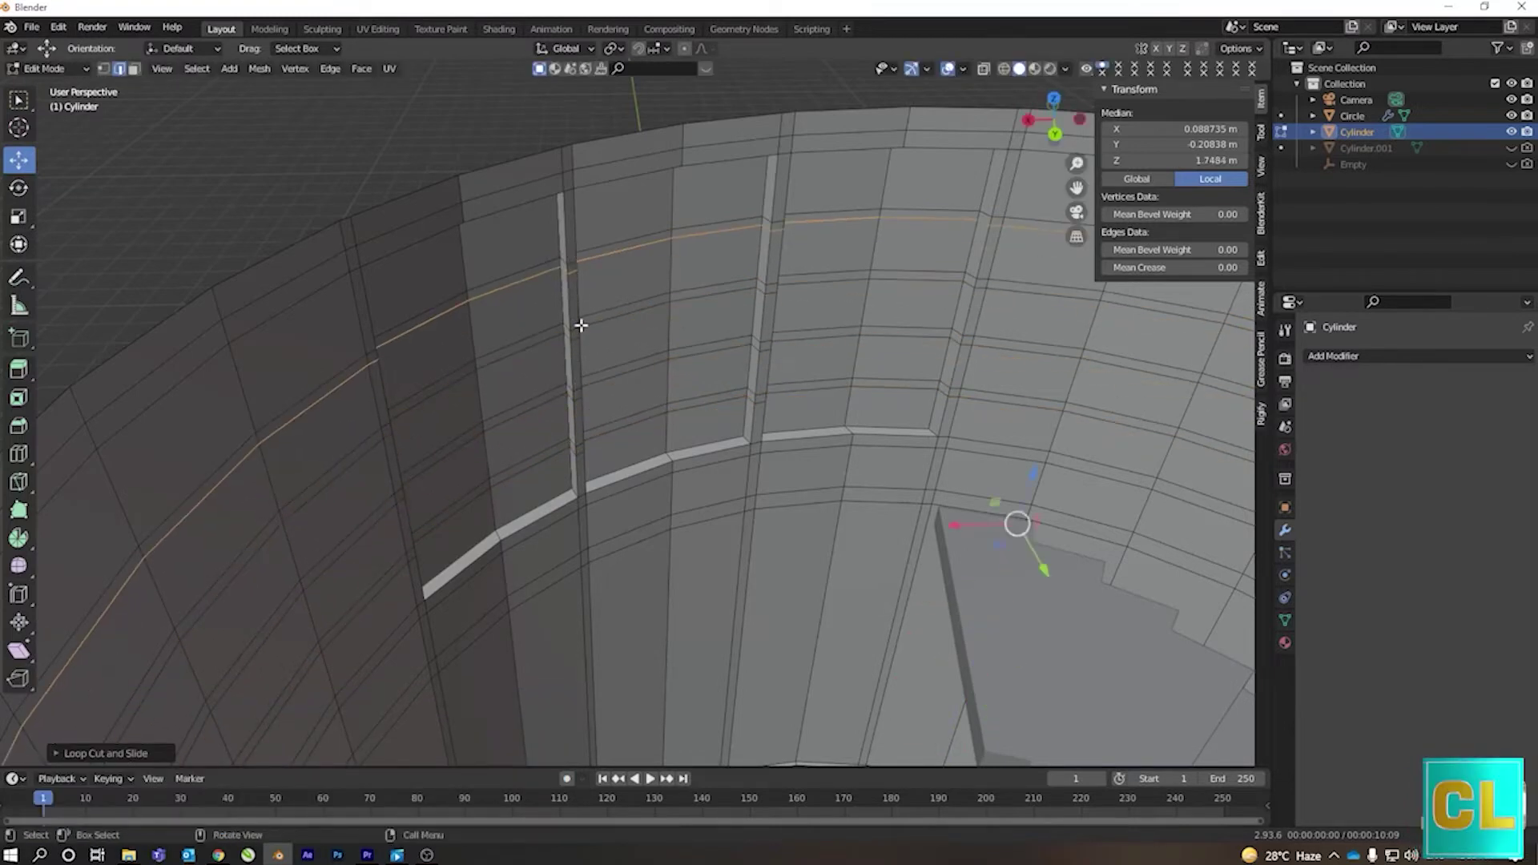
# - Extrude the thin horizontal strips -0.06349 m along their normals into rail bars
pyautogui.click(135, 69)
pyautogui.click(459, 288)
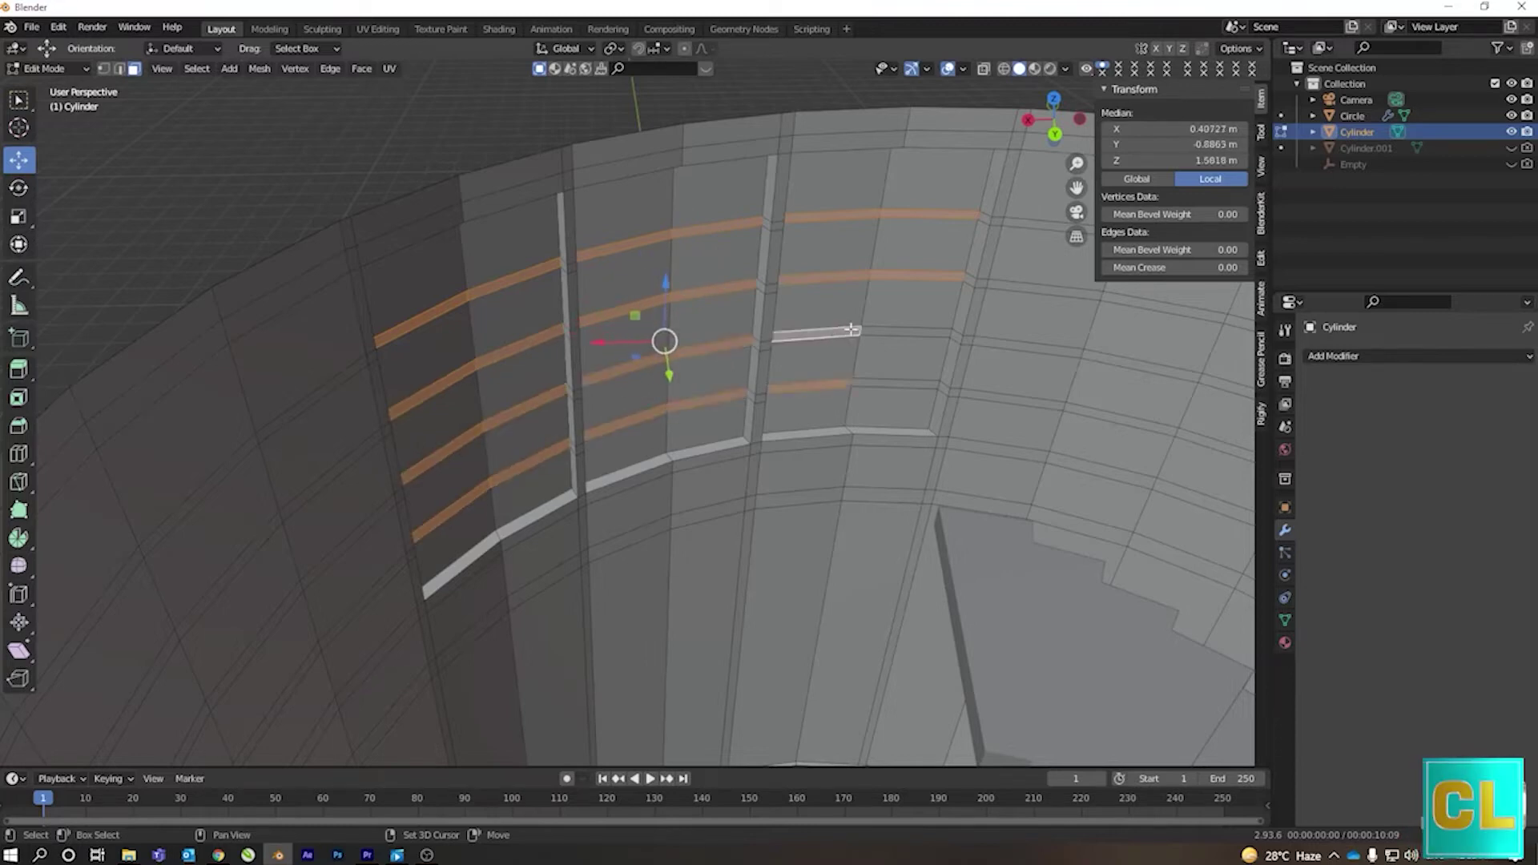
pyautogui.press('e')
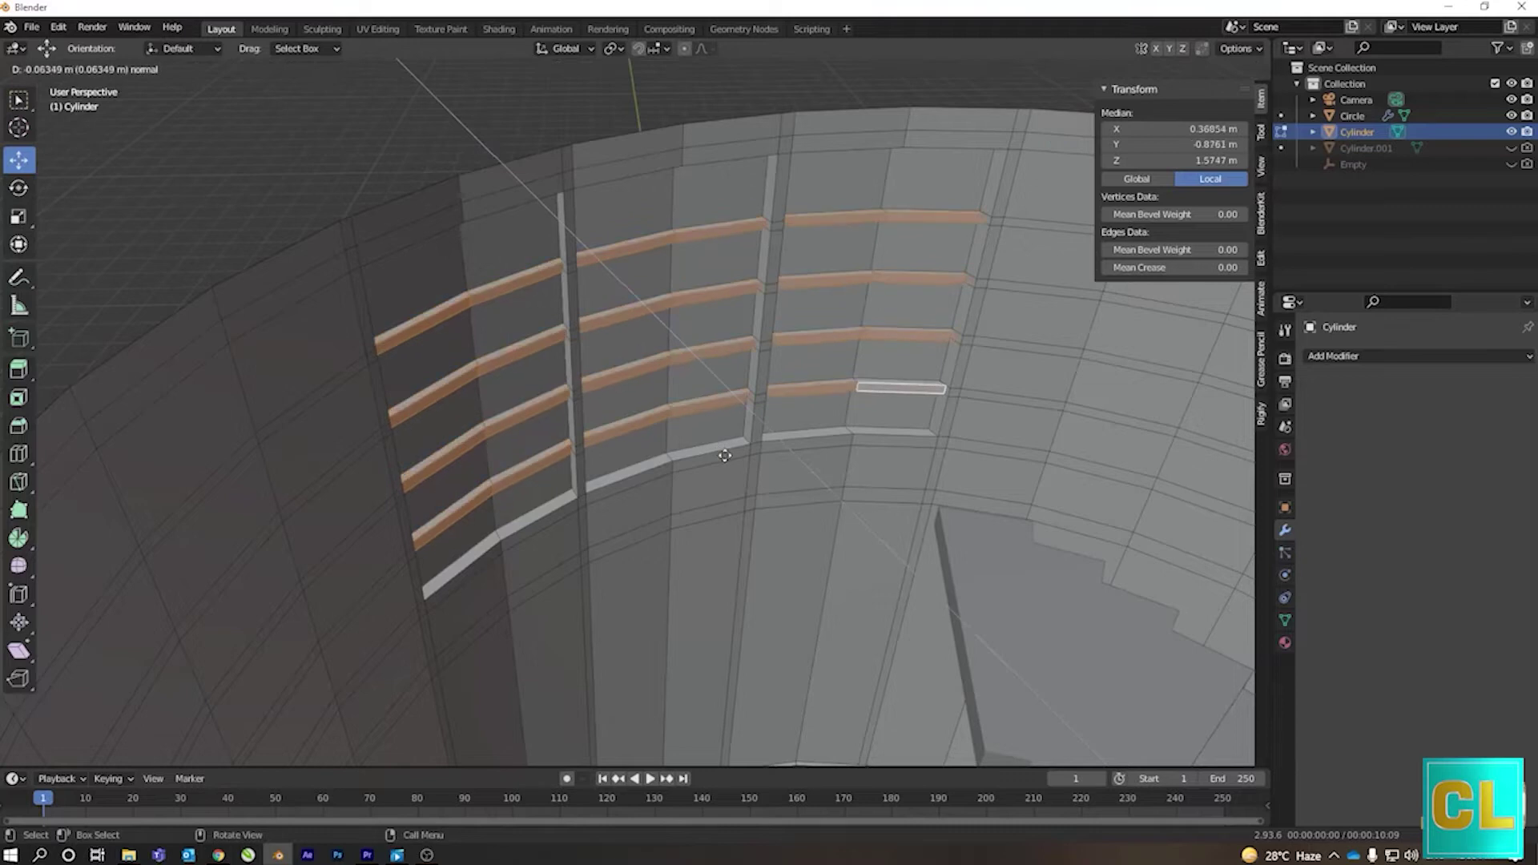
pyautogui.click(726, 456)
pyautogui.press('Tab')
pyautogui.scroll(-8, 581, 497)
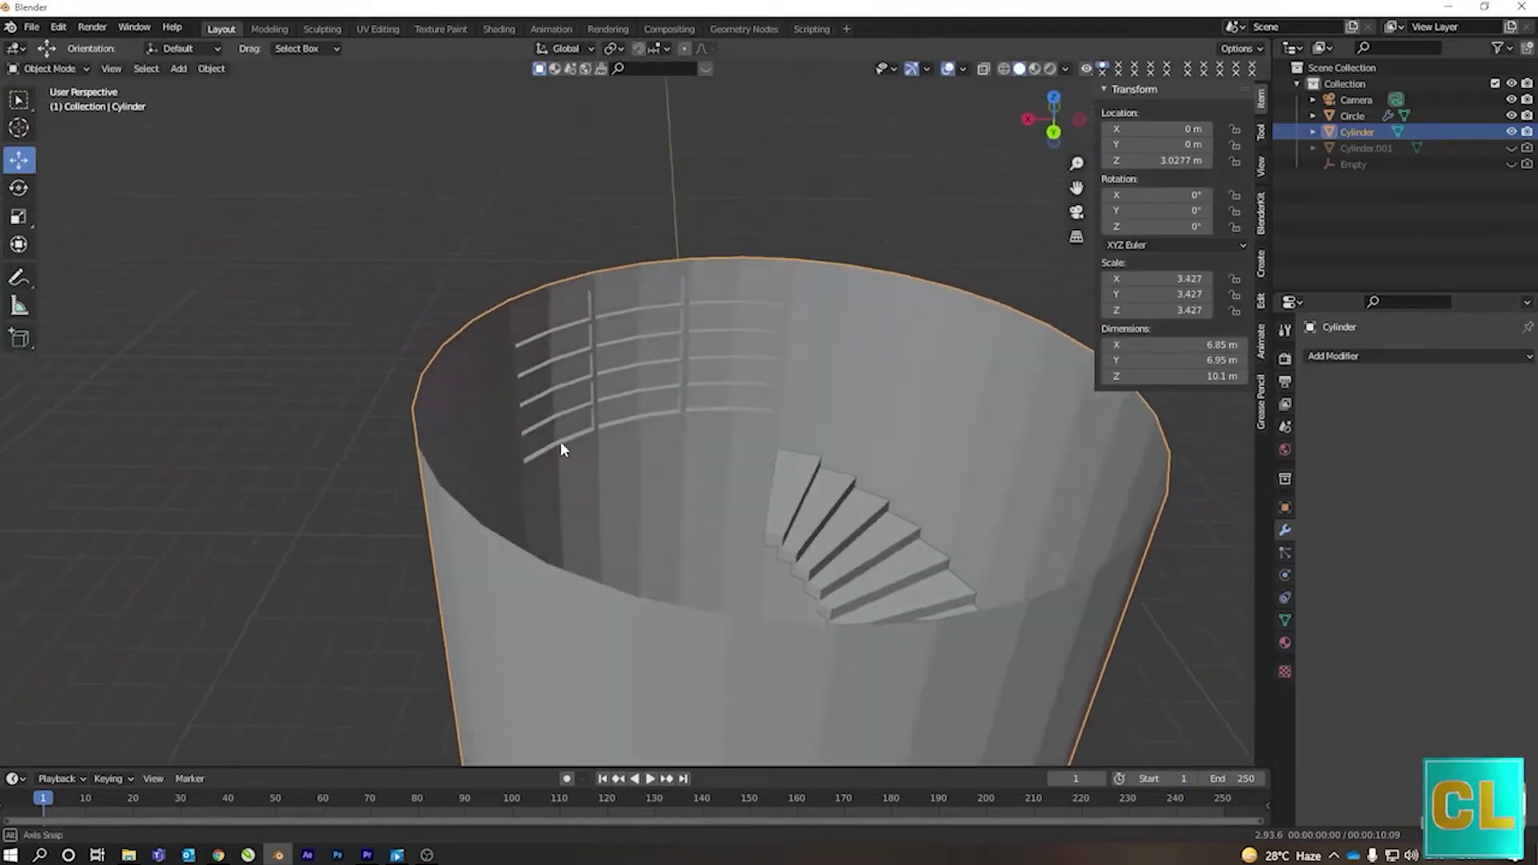
# - Inspect the spiral staircase and select the stairwell wall Cylinder
pyautogui.scroll(3, 563, 449)
pyautogui.scroll(-5, 529, 453)
pyautogui.moveTo(495, 457); pyautogui.dragTo(559, 488, button='middle')
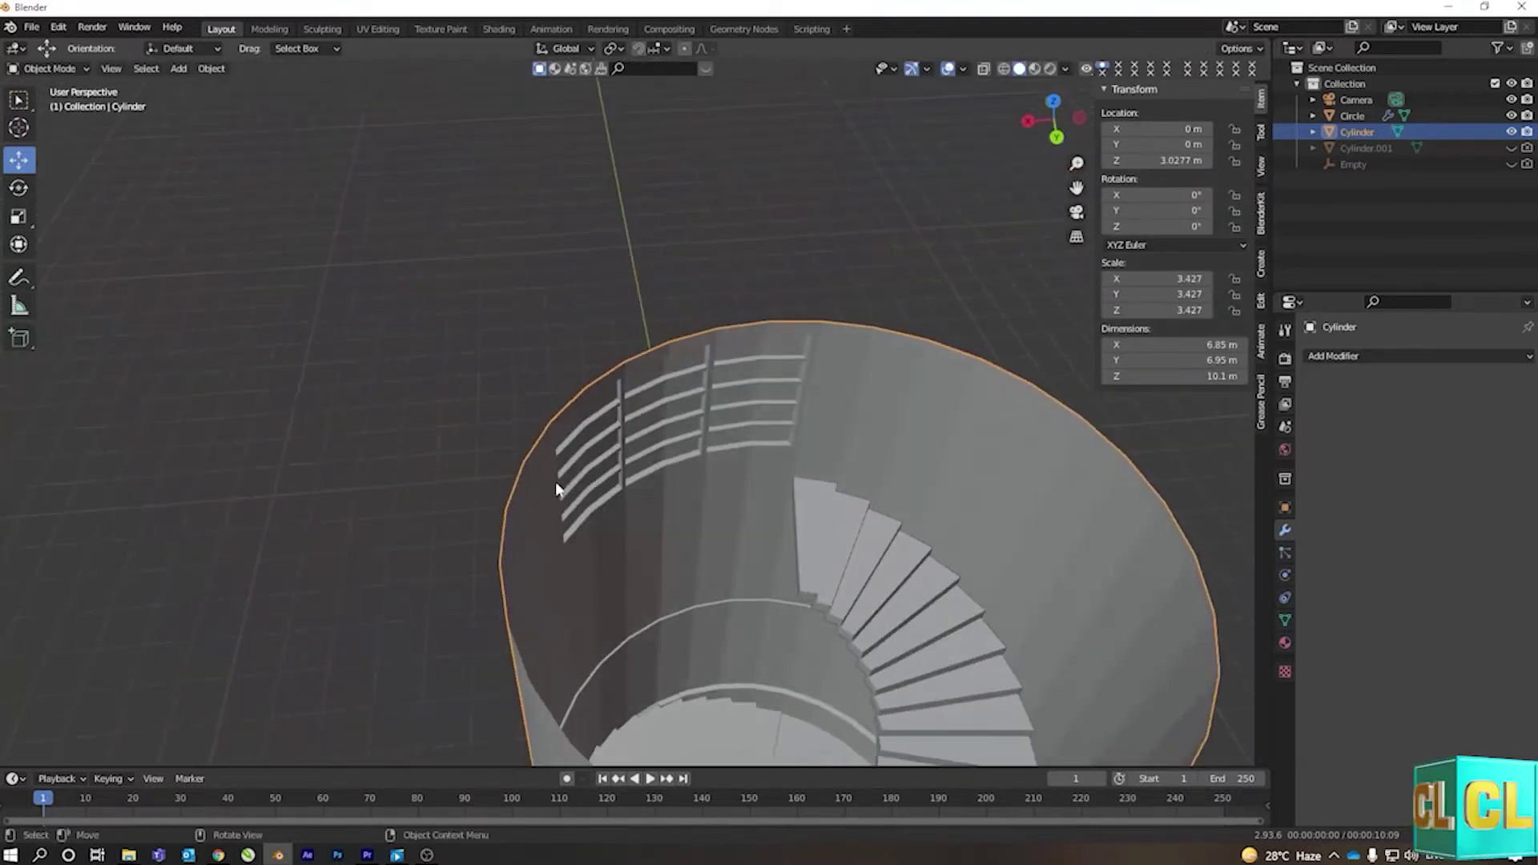
pyautogui.click(969, 643)
pyautogui.scroll(-3, 721, 481)
pyautogui.moveTo(721, 481)
pyautogui.mouseDown(button='middle')
pyautogui.moveTo(652, 370)
pyautogui.moveTo(579, 342)
pyautogui.moveTo(645, 422)
pyautogui.moveTo(632, 457)
pyautogui.moveTo(681, 458)
pyautogui.moveTo(727, 518)
pyautogui.moveTo(708, 492)
pyautogui.mouseUp(button='middle')
pyautogui.click(643, 415)
# - Duplicate the cylinder in place as Cylinder.002 and raise it above the original
pyautogui.hotkey('shift', 'd')
pyautogui.rightClick(708, 491)
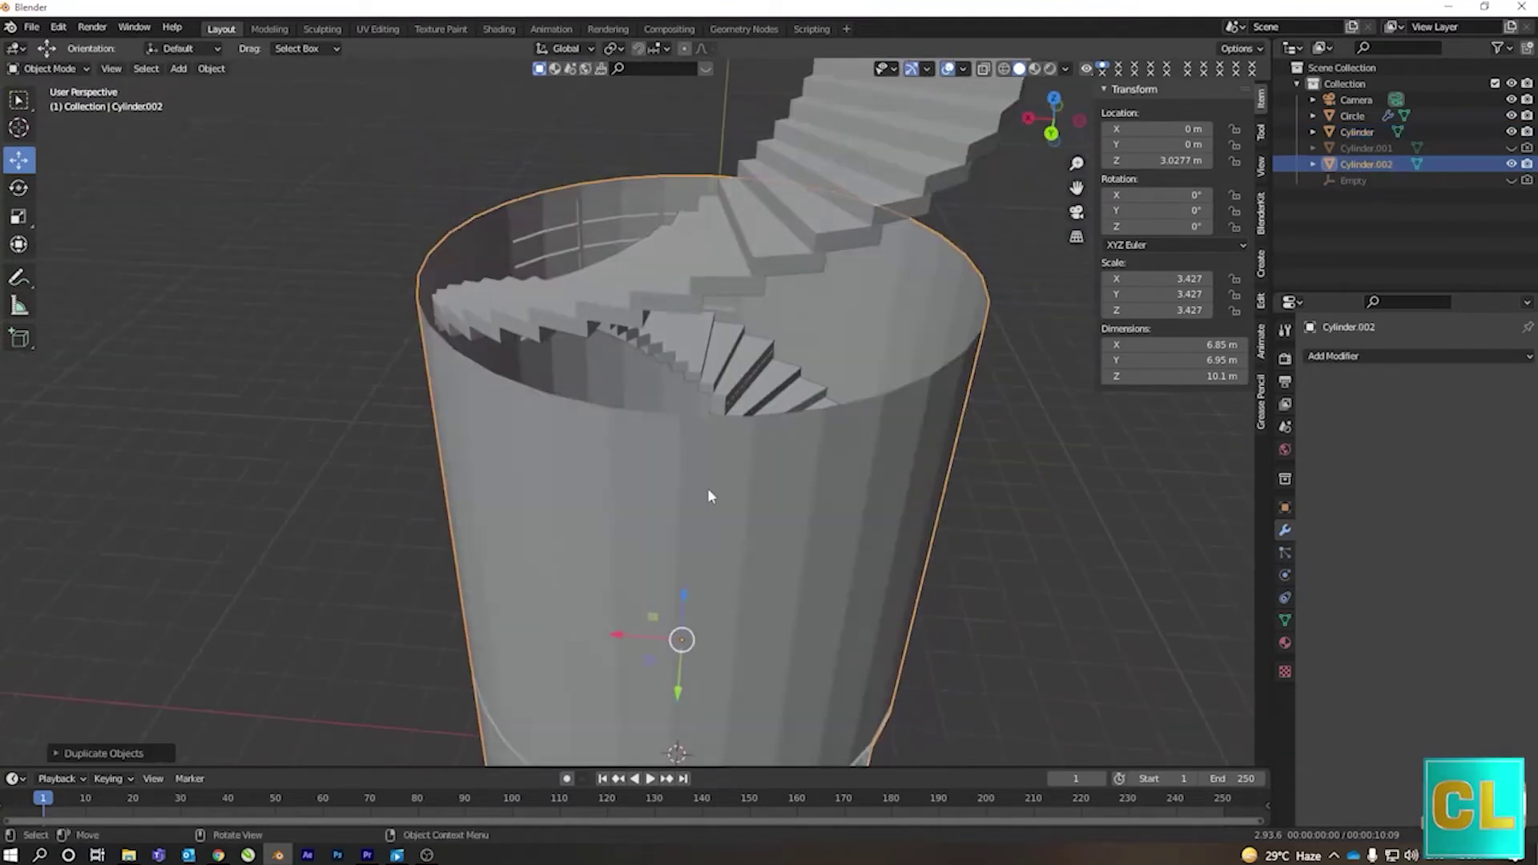
pyautogui.scroll(-3, 708, 492)
pyautogui.moveTo(653, 479); pyautogui.dragTo(657, 265)
pyautogui.scroll(2, 657, 265)
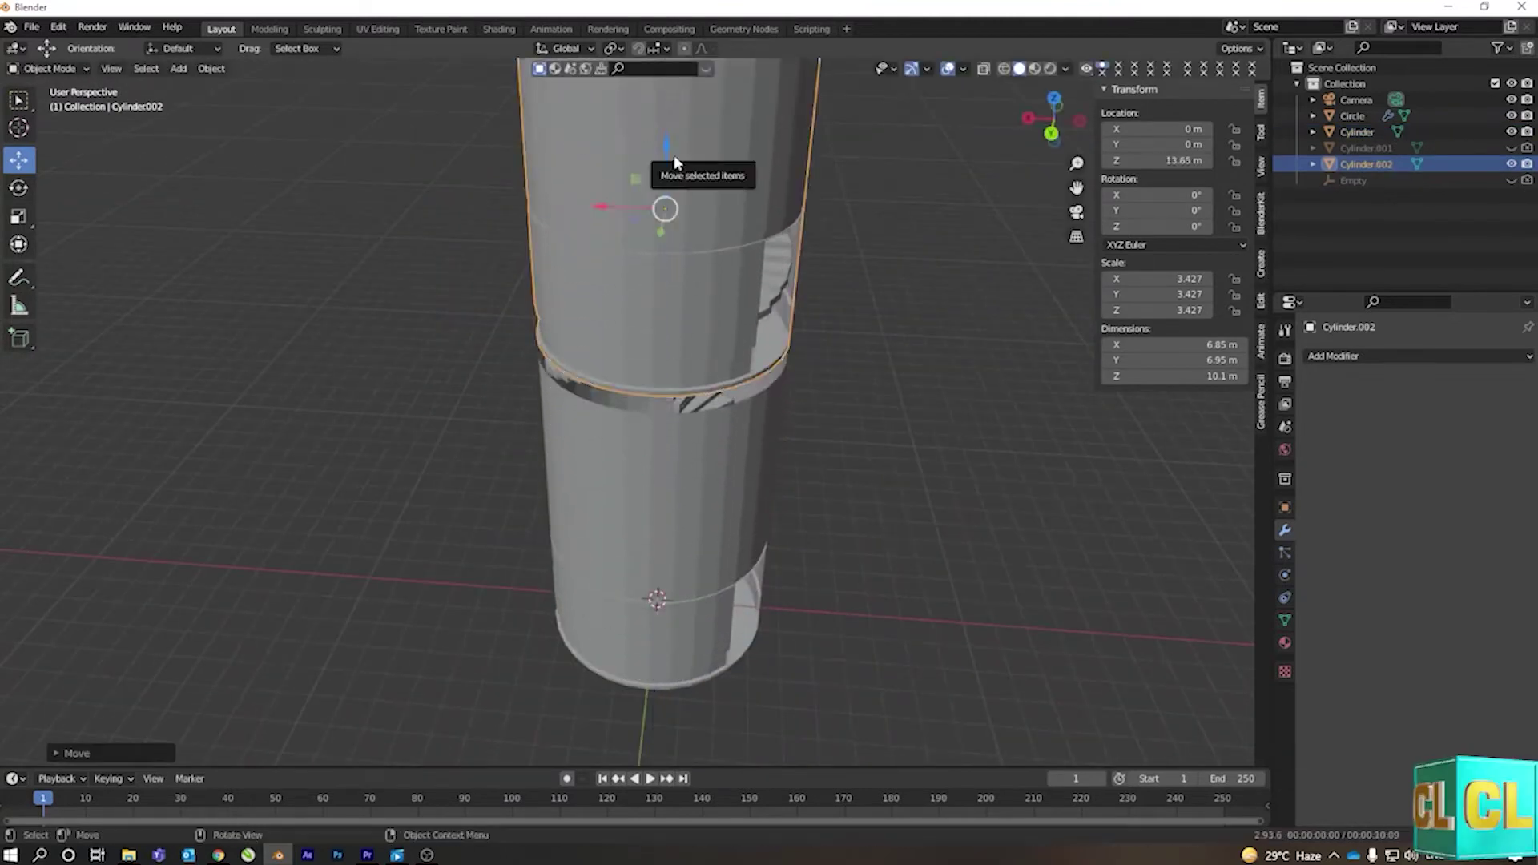
pyautogui.press('KP_3')
pyautogui.scroll(2, 610, 433)
pyautogui.scroll(2, 610, 420)
# - Fine-tune Cylinder.002 to Z 13.099 m in right wireframe view, then view through the camera
pyautogui.click(1004, 69)
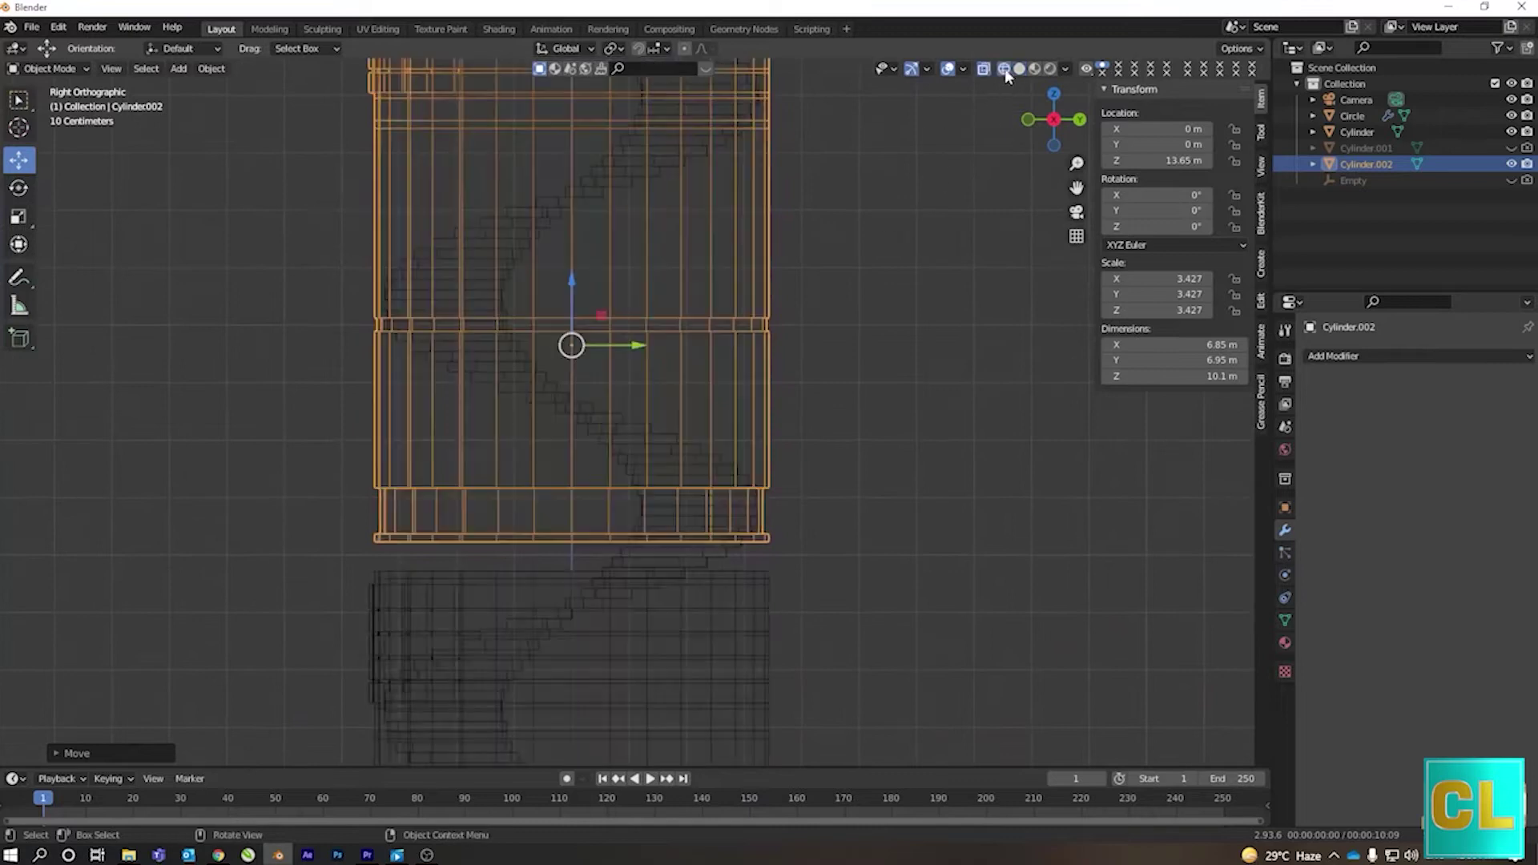
pyautogui.press('Tab')
pyautogui.scroll(1, 738, 478)
pyautogui.scroll(1, 737, 518)
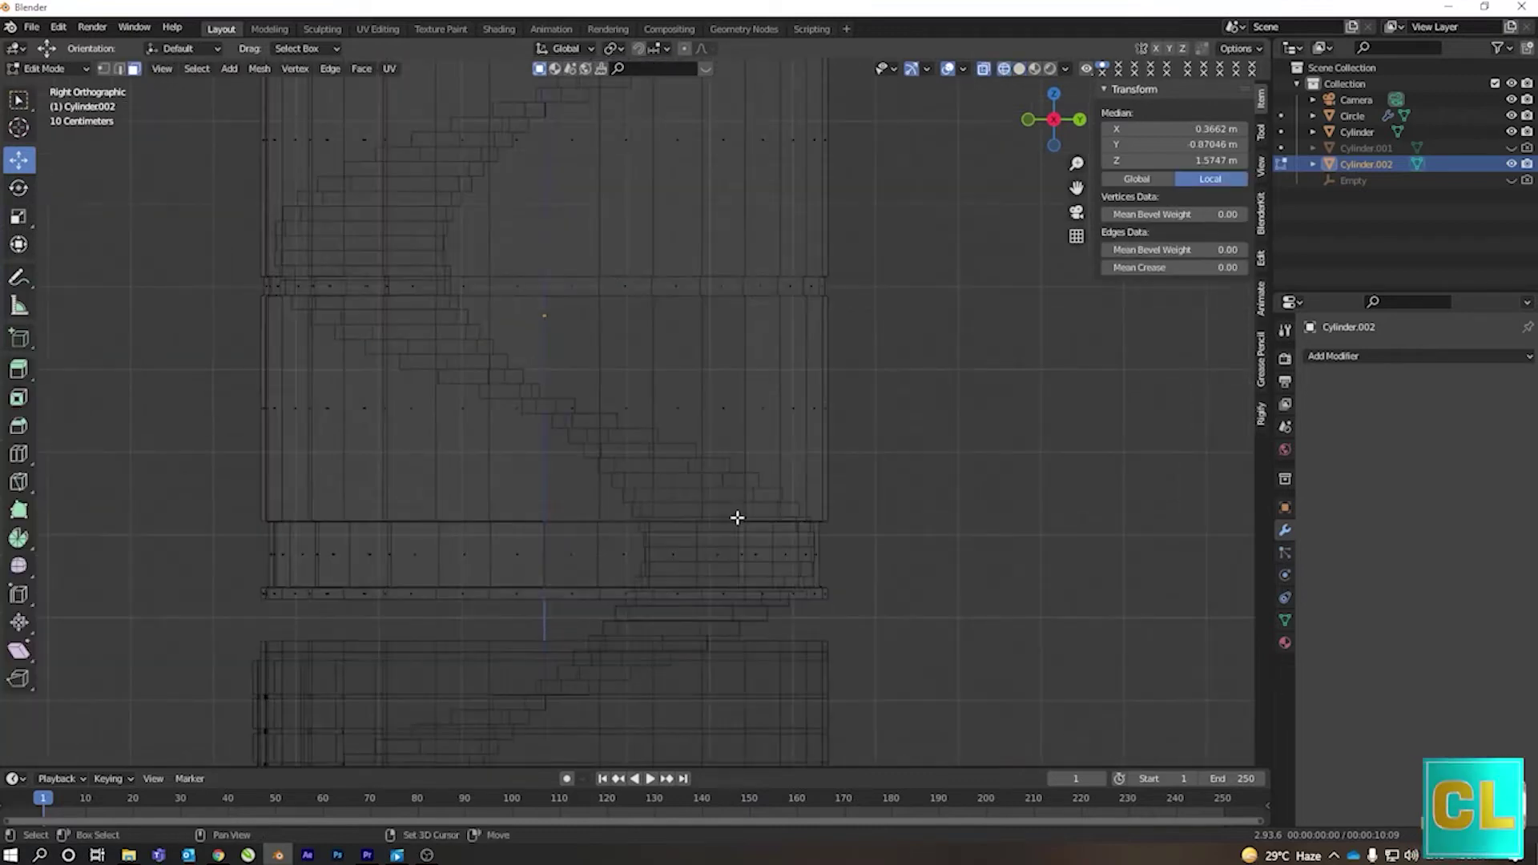
pyautogui.keyDown('shift'); pyautogui.scroll(-2, 737, 517); pyautogui.keyUp('shift')
pyautogui.scroll(1, 750, 549)
pyautogui.press('Tab')
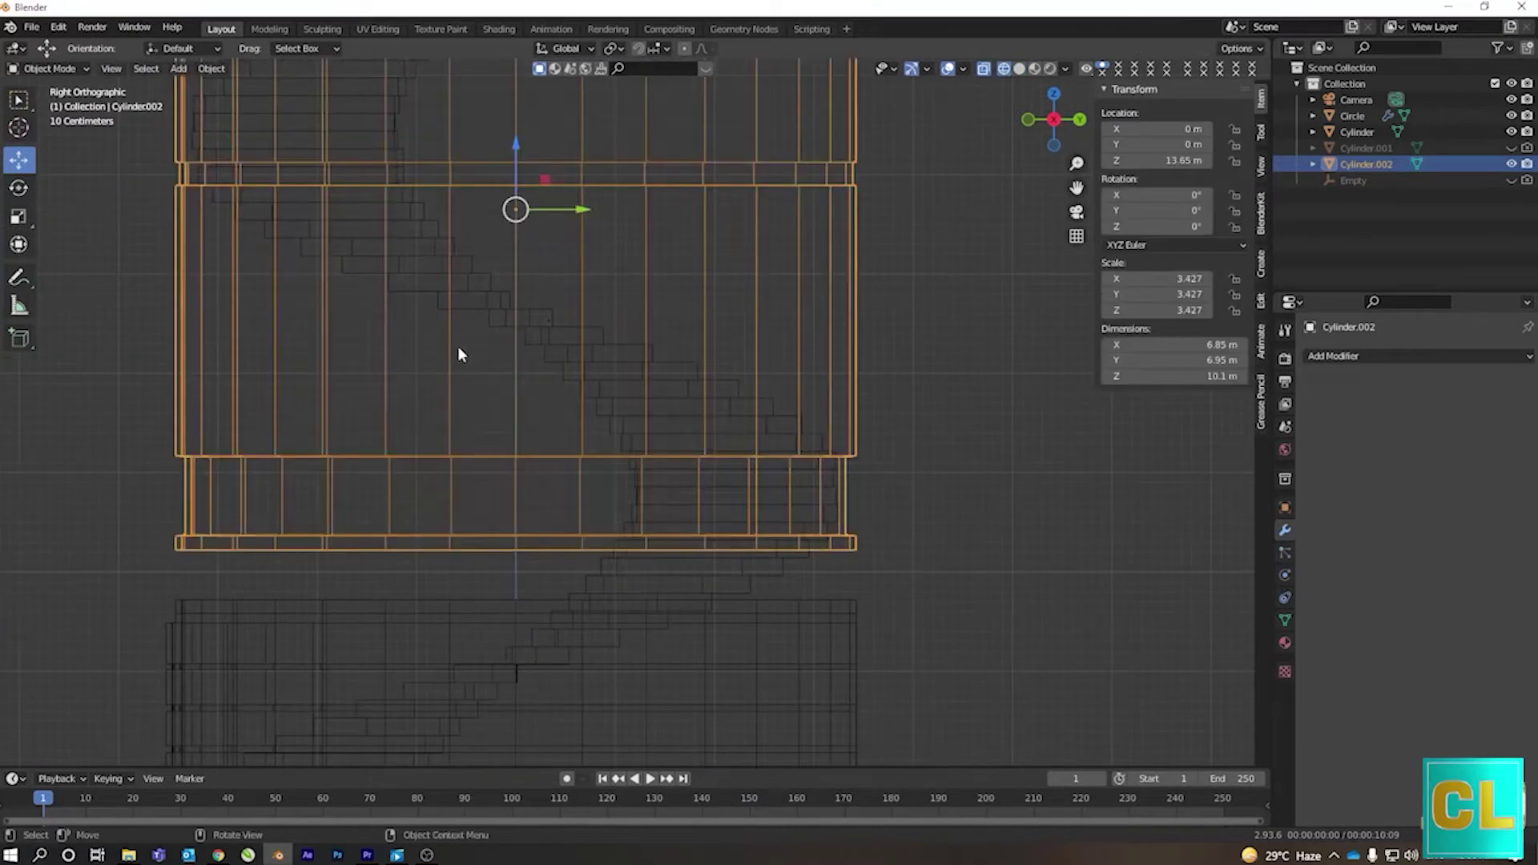
pyautogui.moveTo(514, 141); pyautogui.dragTo(519, 199)
pyautogui.click(941, 161)
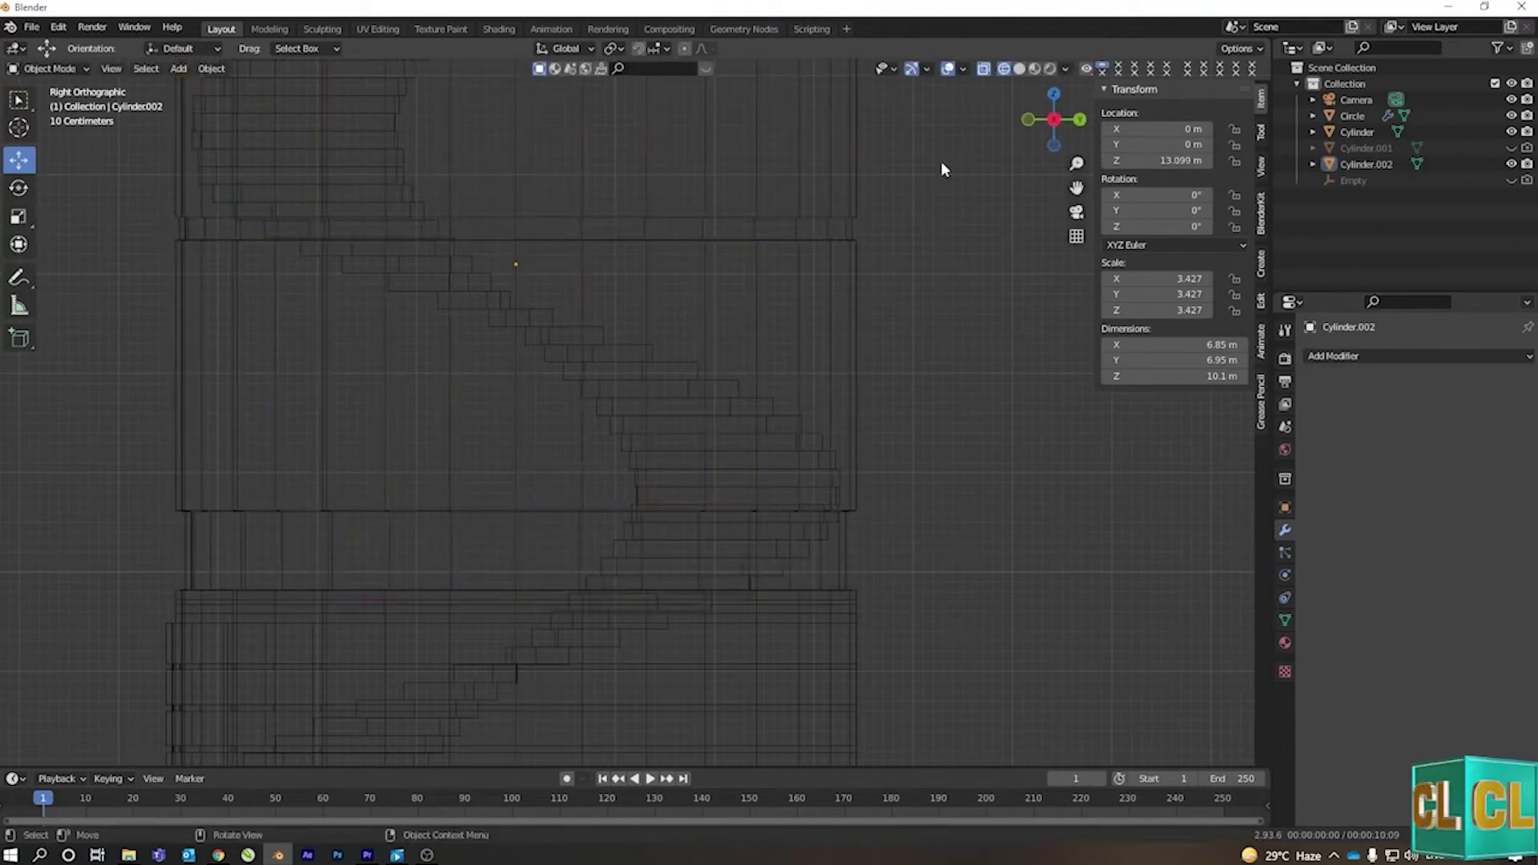
pyautogui.click(1019, 68)
pyautogui.moveTo(656, 463); pyautogui.dragTo(676, 586, button='middle')
pyautogui.press('KP_0')
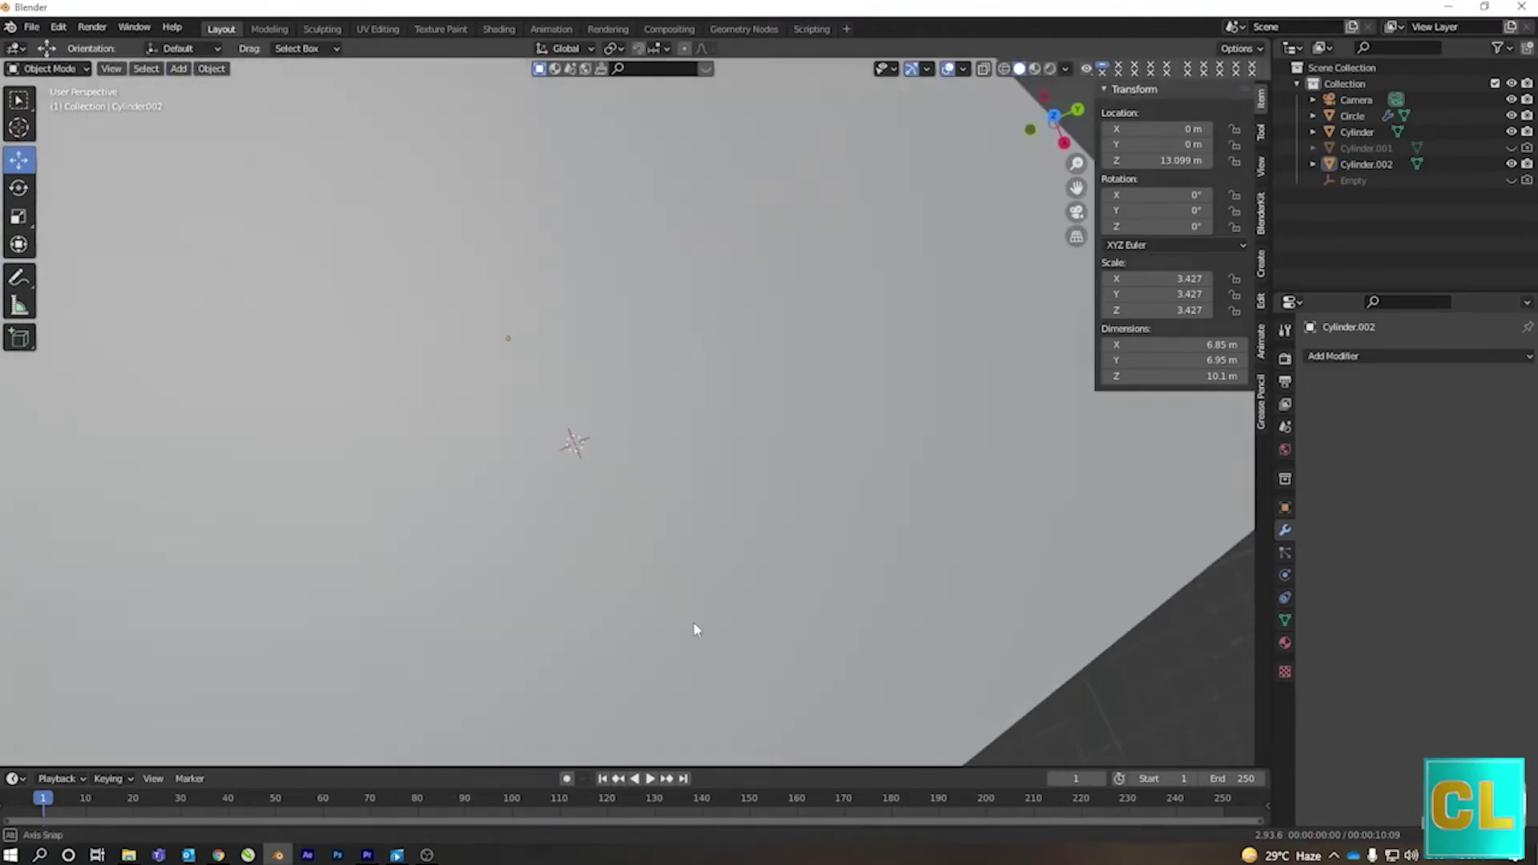
# - Raise the Camera's Location Z to about 9.14 m
pyautogui.click(1356, 99)
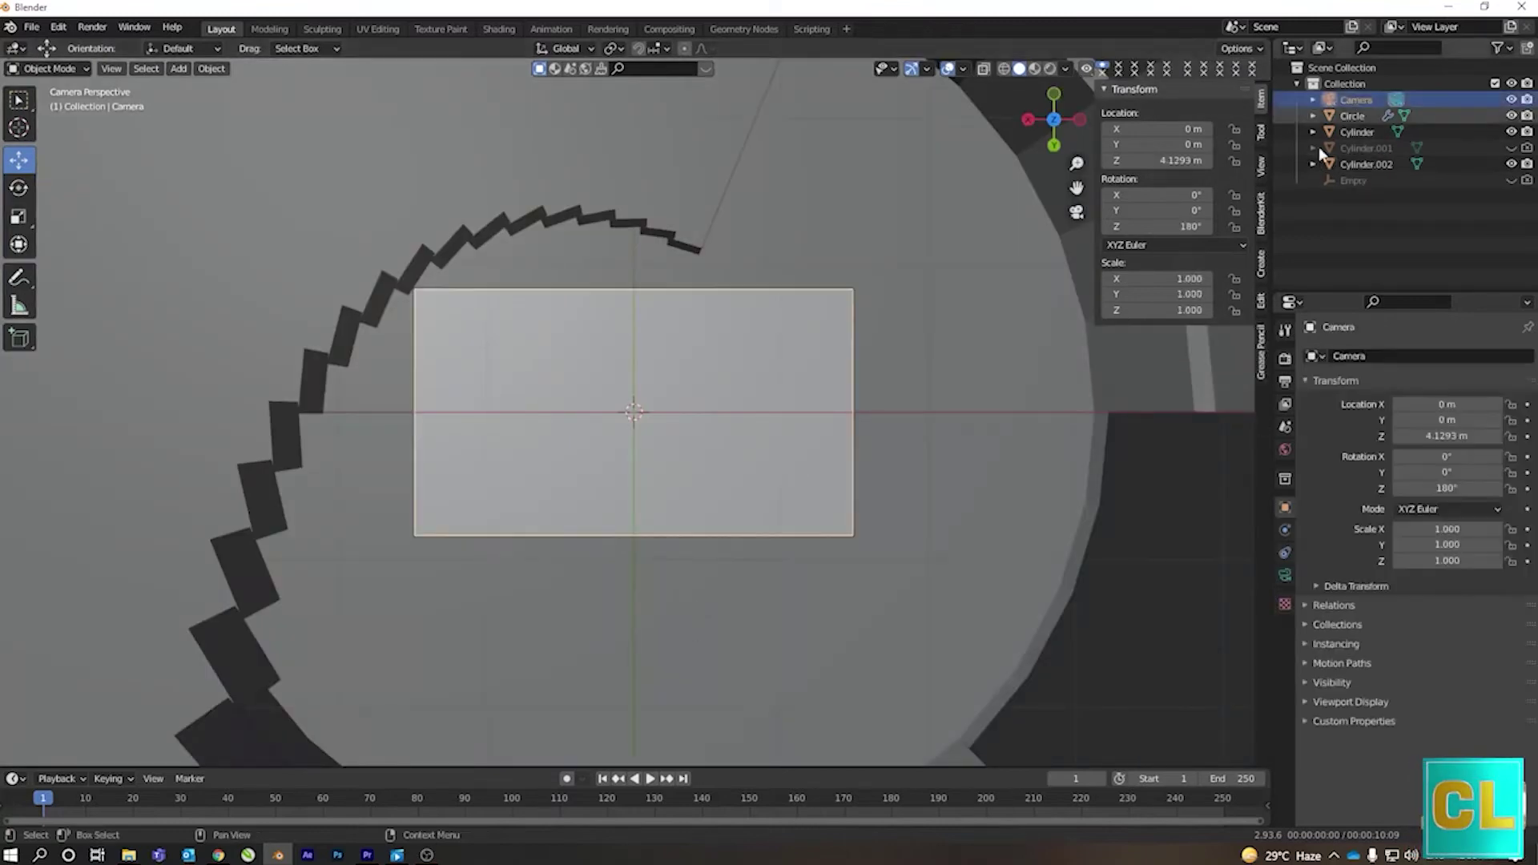
pyautogui.moveTo(1159, 160)
pyautogui.mouseDown()
pyautogui.moveTo(1122, 160)
pyautogui.moveTo(1201, 160)
pyautogui.moveTo(1138, 161)
pyautogui.mouseUp()
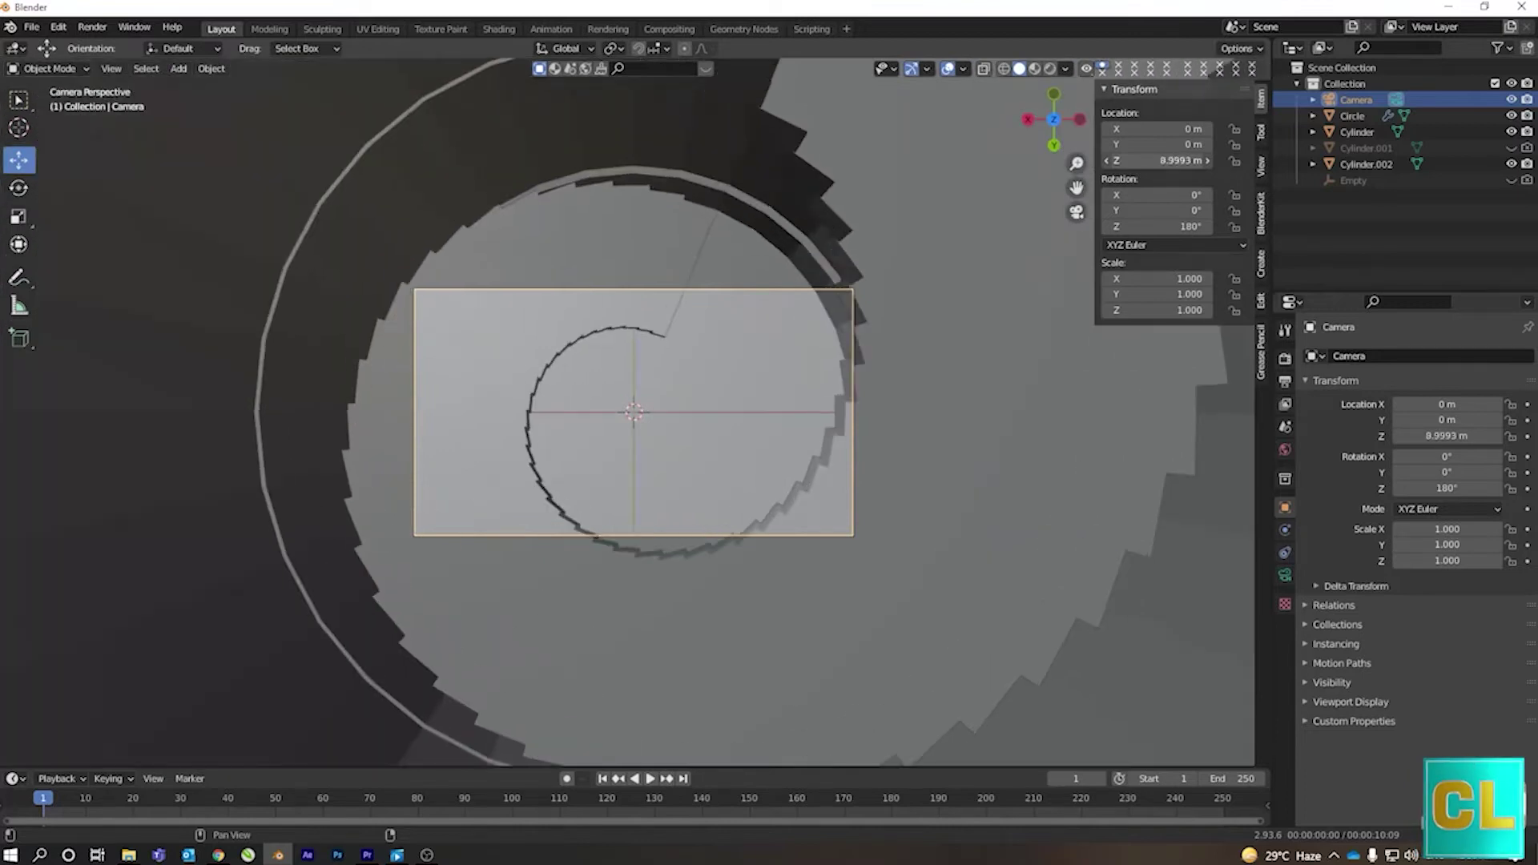
pyautogui.moveTo(881, 449)
pyautogui.mouseDown(button='middle')
pyautogui.moveTo(908, 396)
pyautogui.moveTo(694, 441)
pyautogui.moveTo(643, 391)
pyautogui.moveTo(701, 504)
pyautogui.moveTo(710, 445)
pyautogui.mouseUp(button='middle')
pyautogui.scroll(5, 694, 440)
# - Select the upper wall cylinder and enter its Edit Mode
pyautogui.click(660, 325)
pyautogui.scroll(4, 705, 513)
pyautogui.press('Tab')
pyautogui.scroll(-3, 709, 446)
# - Hide the lower wall cylinder and delete the upper cylinder's bottom face
pyautogui.press('Tab')
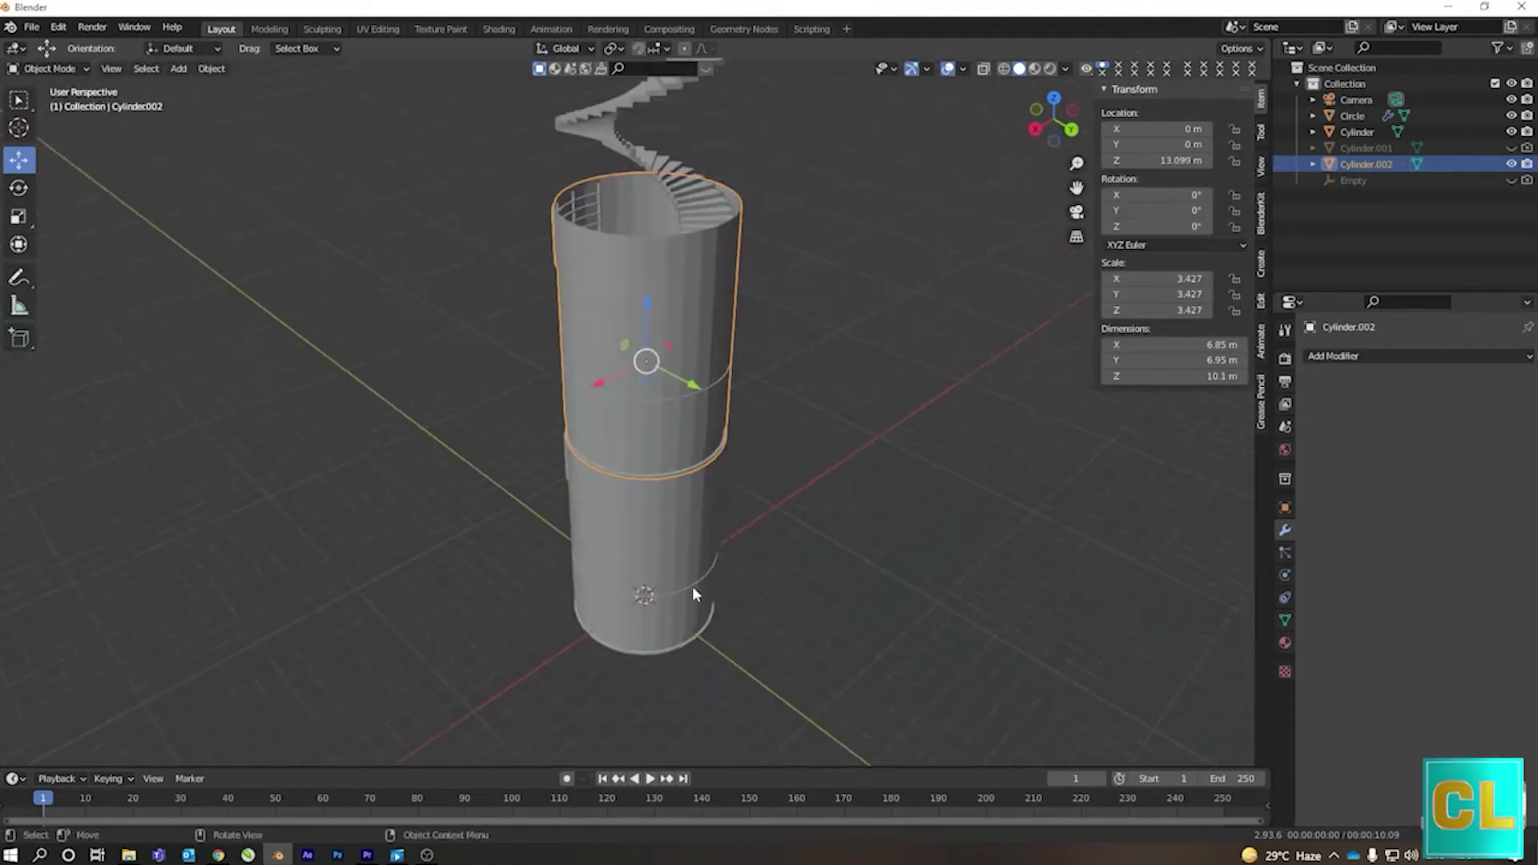
pyautogui.click(692, 587)
pyautogui.press('h')
pyautogui.click(715, 334)
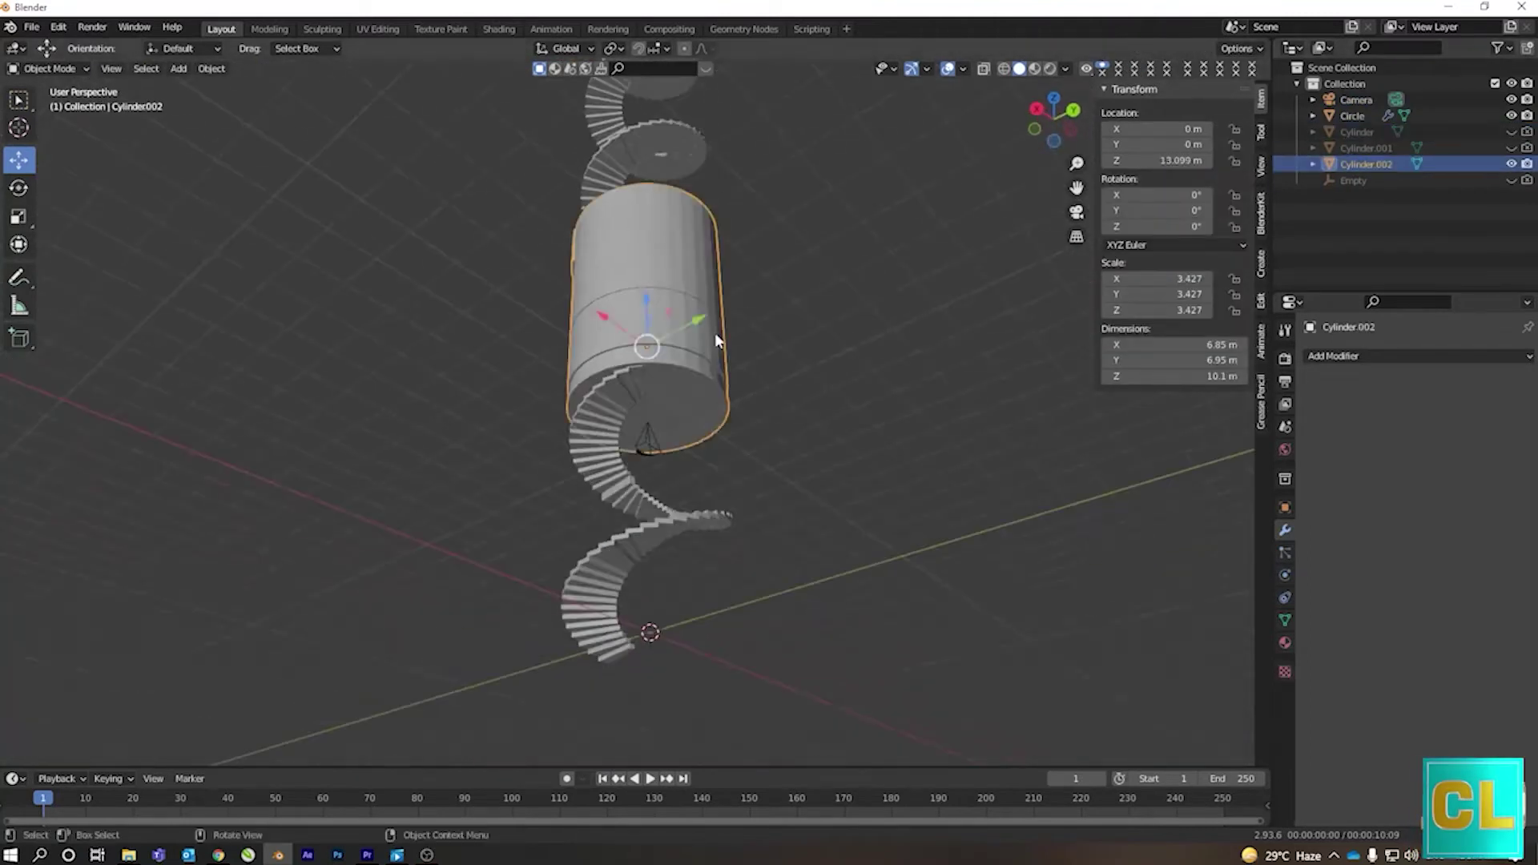
pyautogui.press('Tab')
pyautogui.moveTo(715, 333); pyautogui.dragTo(271, 195, button='middle')
pyautogui.click(769, 362)
pyautogui.press('x')
pyautogui.click(769, 363)
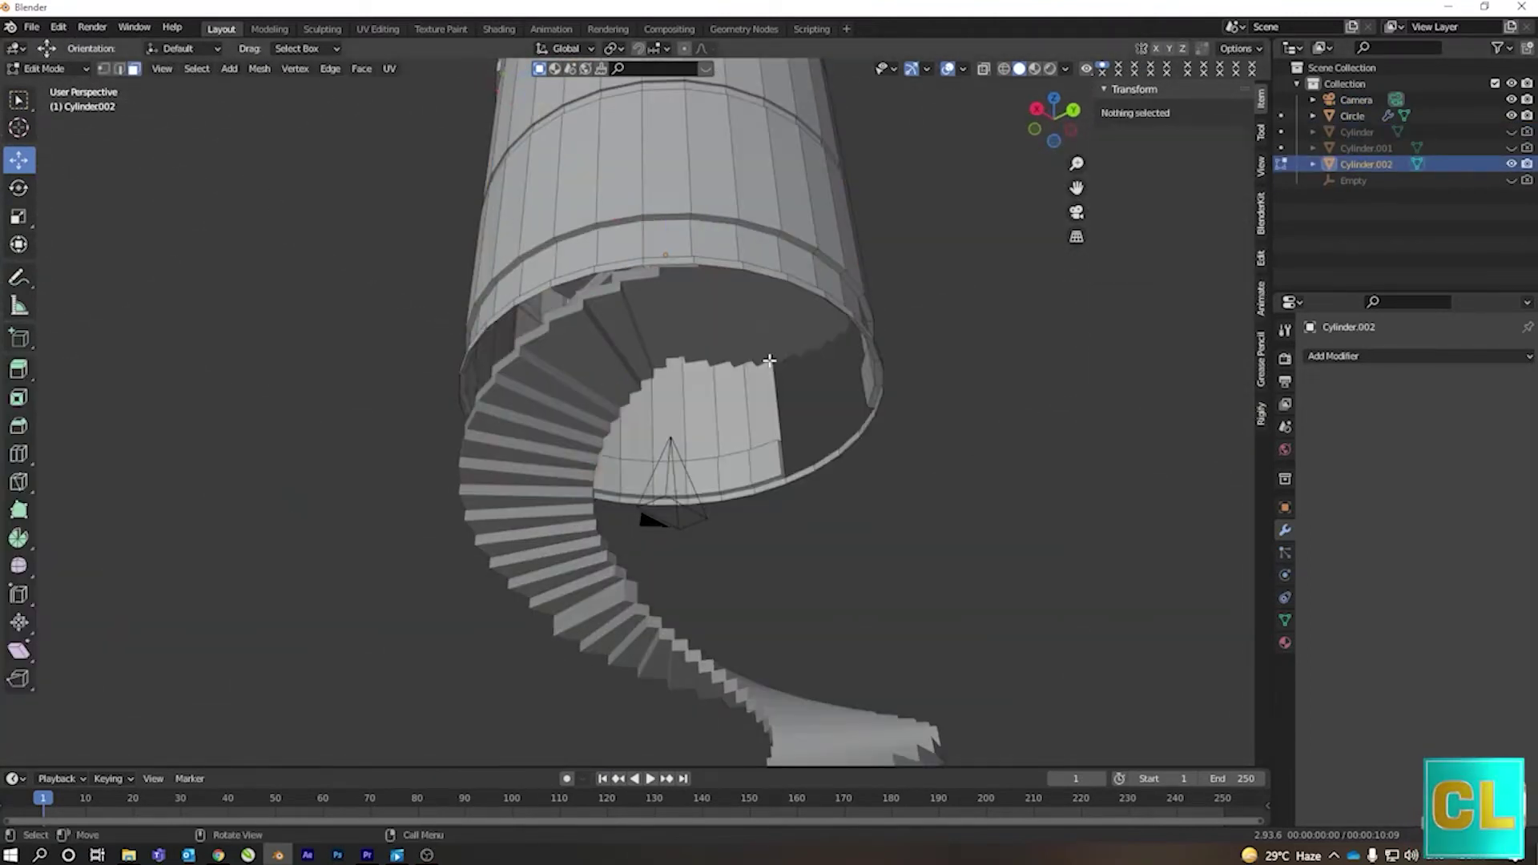
pyautogui.press('Tab')
# - In wireframe view, box-select and delete the upper cylinder's bottom rings
pyautogui.moveTo(927, 338)
pyautogui.mouseDown(button='middle')
pyautogui.moveTo(705, 415)
pyautogui.moveTo(689, 397)
pyautogui.moveTo(688, 325)
pyautogui.moveTo(589, 373)
pyautogui.moveTo(512, 537)
pyautogui.mouseUp(button='middle')
pyautogui.press('Tab')
pyautogui.scroll(-3, 684, 390)
pyautogui.scroll(4, 586, 377)
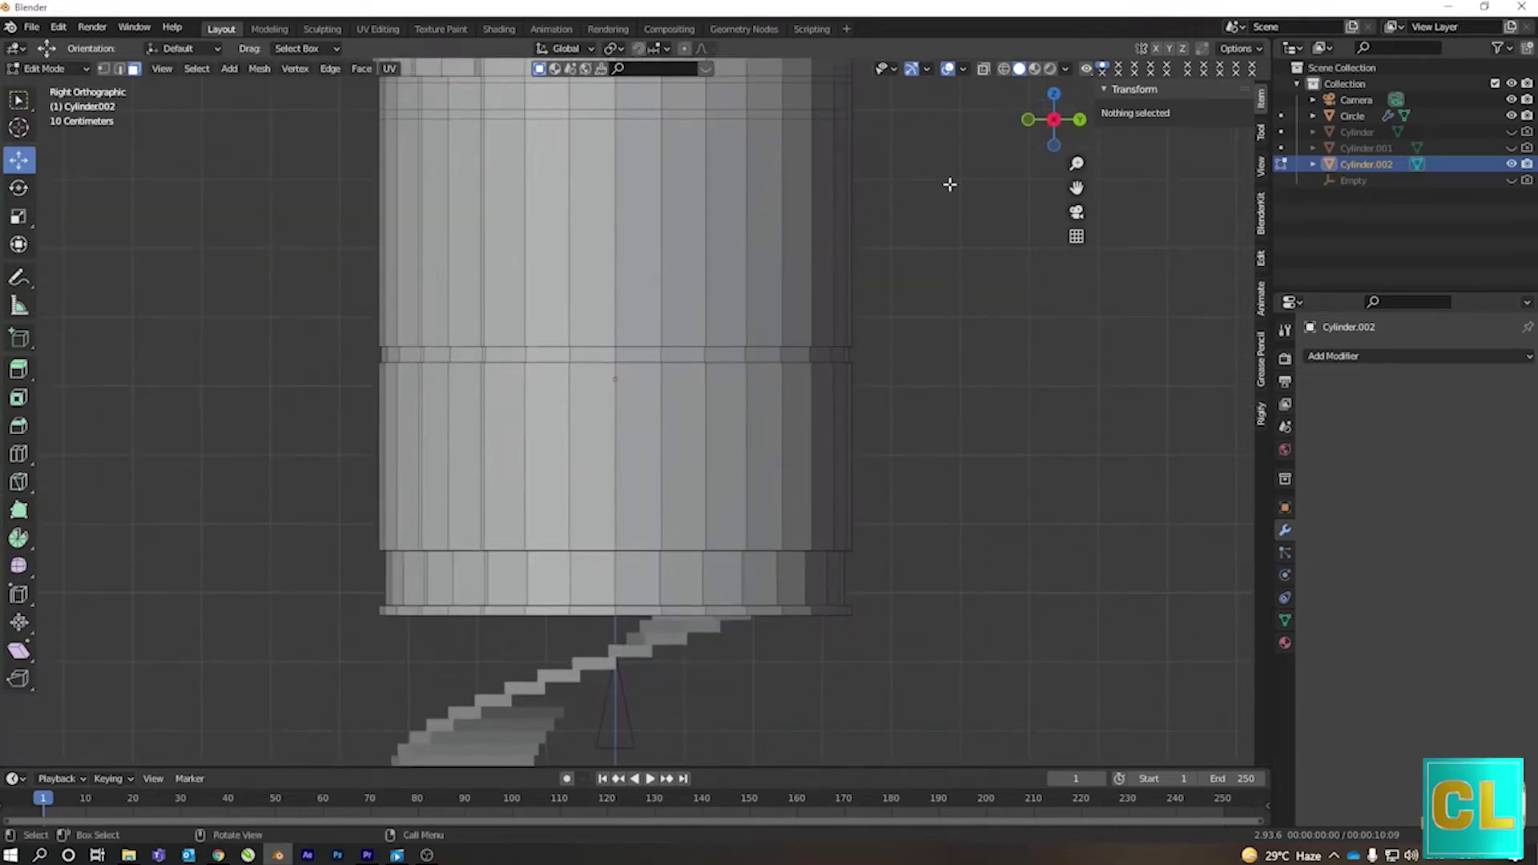
pyautogui.click(1004, 69)
pyautogui.scroll(2, 752, 491)
pyautogui.moveTo(989, 707)
pyautogui.mouseDown()
pyautogui.moveTo(81, 459)
pyautogui.moveTo(200, 481)
pyautogui.mouseUp()
pyautogui.moveTo(999, 719)
pyautogui.mouseDown()
pyautogui.moveTo(457, 541)
pyautogui.moveTo(267, 363)
pyautogui.mouseUp()
pyautogui.scroll(1, 738, 678)
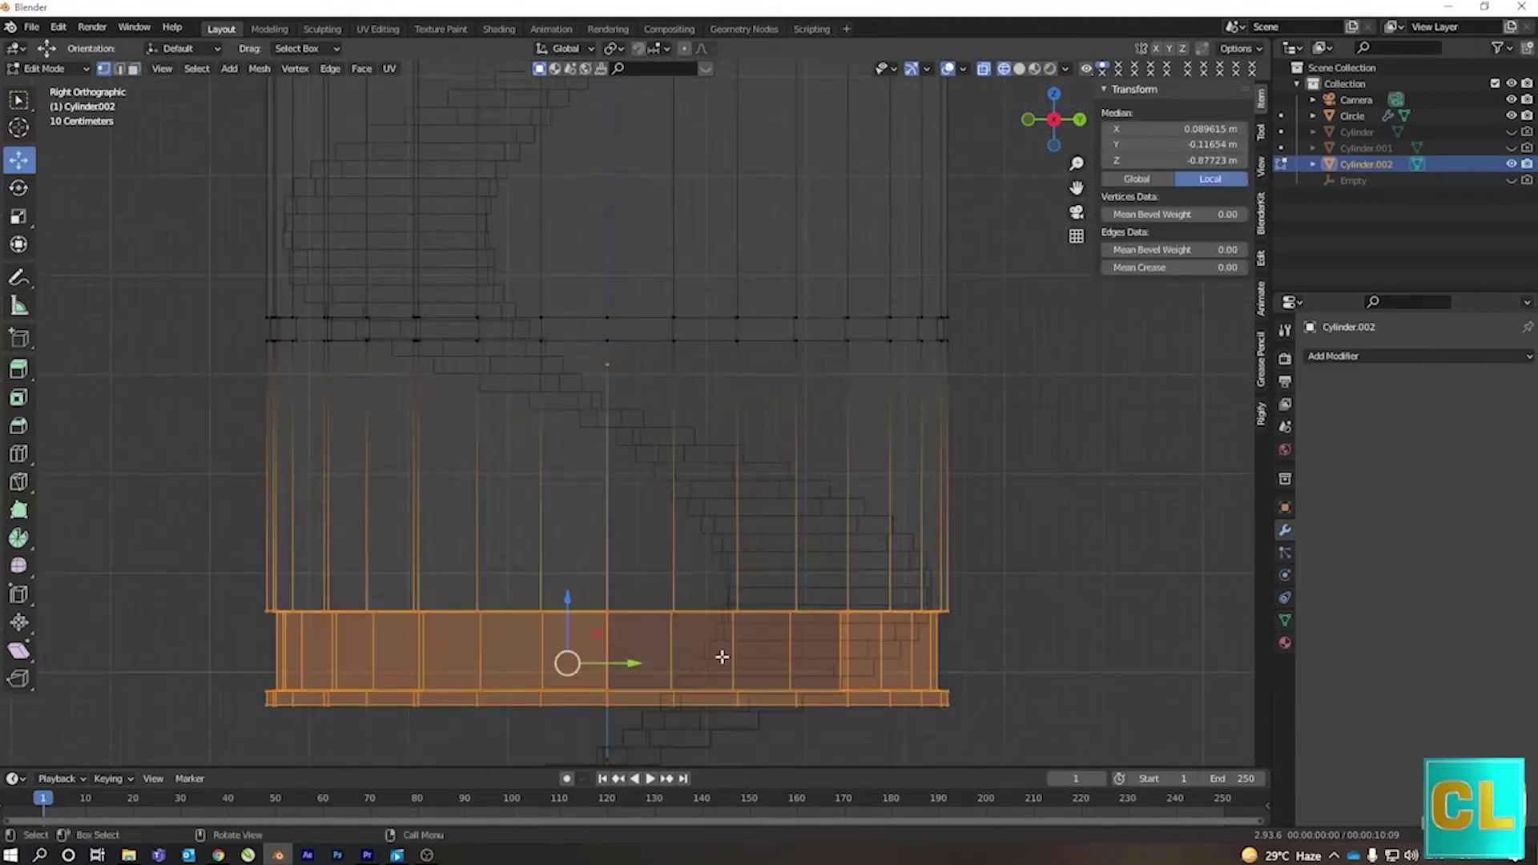
pyautogui.press('x')
pyautogui.click(726, 653)
pyautogui.press('Tab')
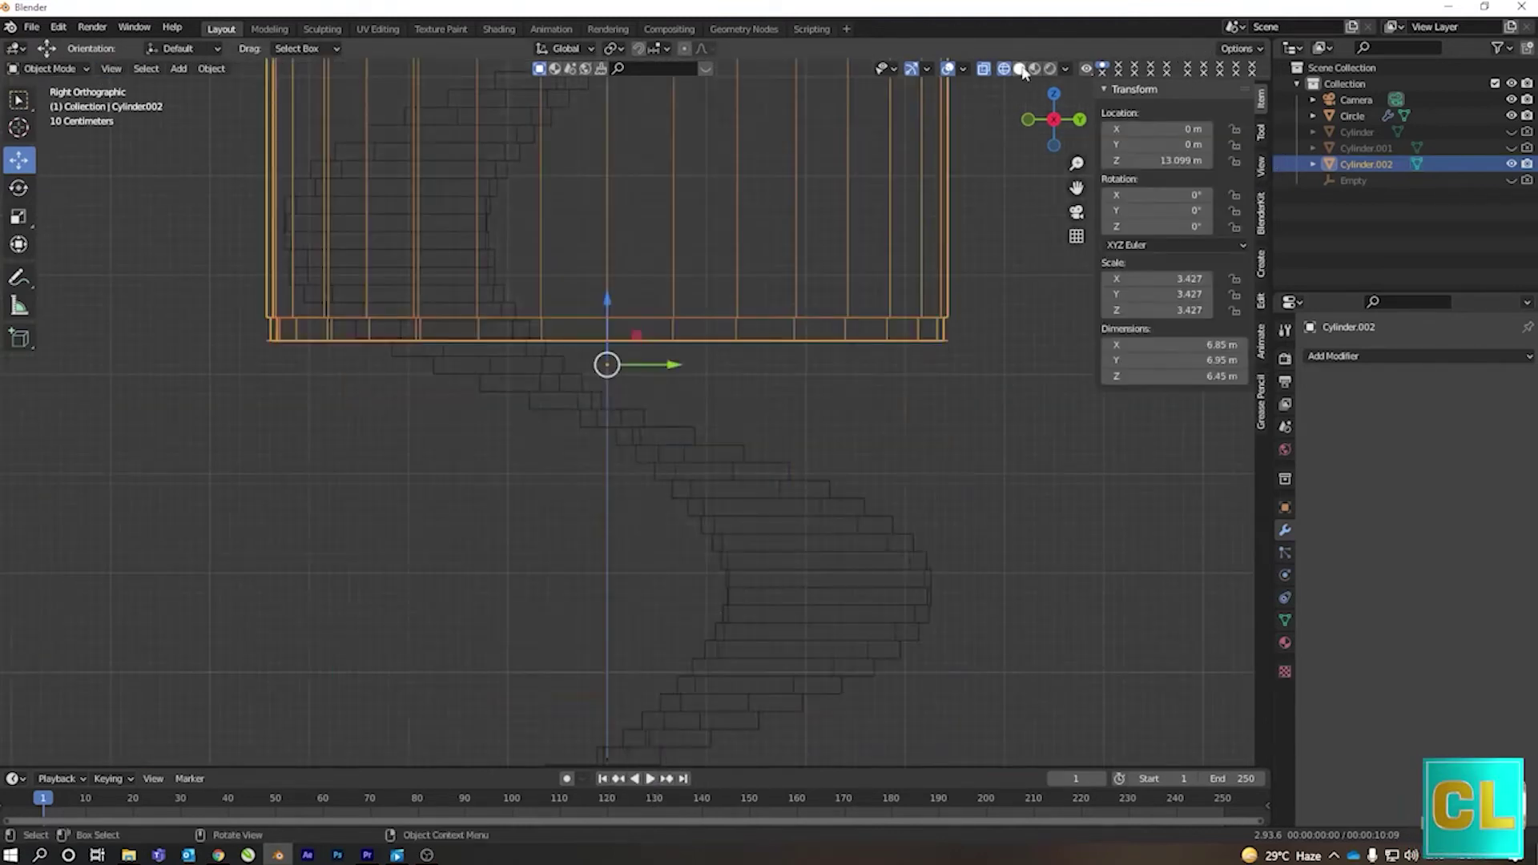
# - Return to solid shading and unhide the lower Cylinder and Cylinder.001 wall pieces
pyautogui.click(1023, 70)
pyautogui.scroll(-4, 560, 458)
pyautogui.moveTo(561, 458); pyautogui.dragTo(777, 532, button='middle')
pyautogui.scroll(-2, 882, 401)
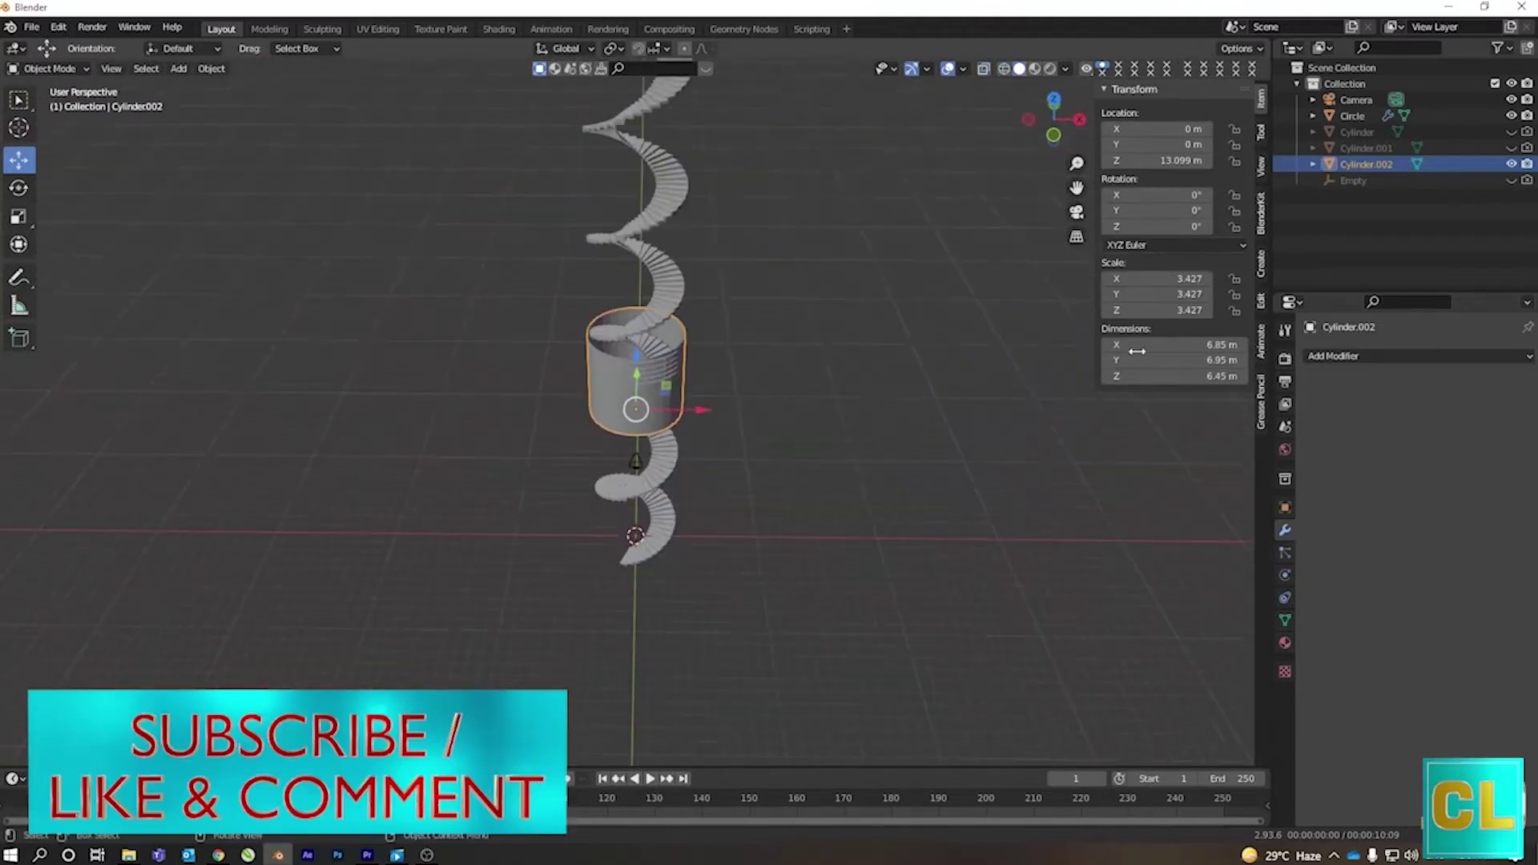
pyautogui.click(1511, 131)
pyautogui.click(1512, 148)
pyautogui.scroll(5, 623, 480)
pyautogui.moveTo(622, 479)
pyautogui.mouseDown(button='middle')
pyautogui.moveTo(660, 392)
pyautogui.moveTo(425, 440)
pyautogui.moveTo(569, 378)
pyautogui.mouseUp(button='middle')
# - Lower Cylinder.002 along Z toward the lower wall cylinder
pyautogui.press('g')
pyautogui.press('z')
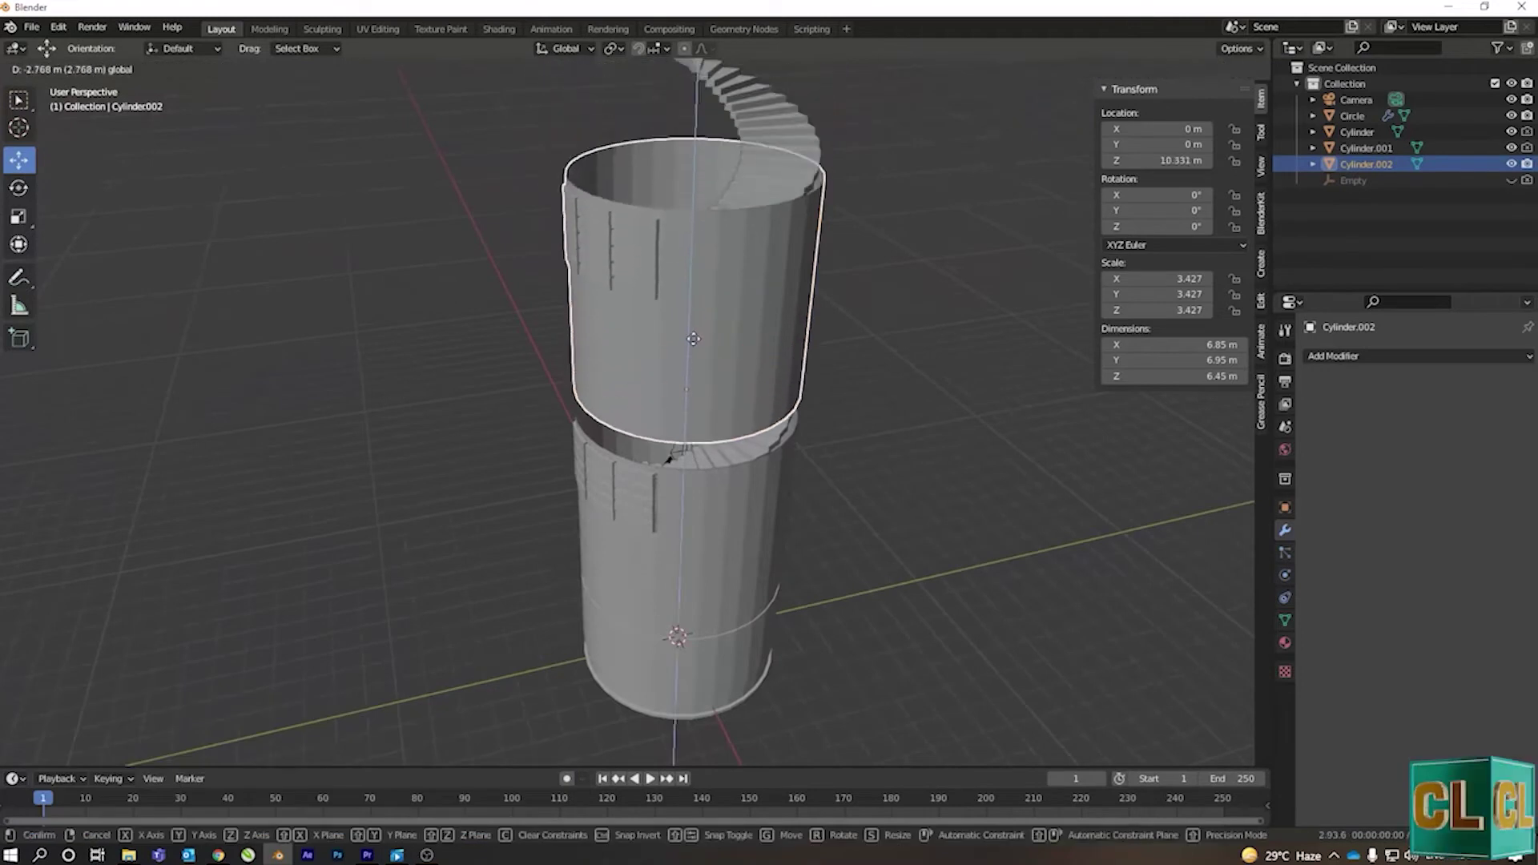
pyautogui.click(694, 354)
pyautogui.scroll(3, 636, 401)
pyautogui.scroll(2, 635, 402)
pyautogui.moveTo(636, 402)
pyautogui.mouseDown(button='middle')
pyautogui.moveTo(673, 455)
pyautogui.moveTo(686, 285)
pyautogui.mouseUp(button='middle')
# - Fine-tune Cylinder.002's height until it rests on the lower cylinder at Z 9.2507 m
pyautogui.press('g')
pyautogui.press('z')
pyautogui.click(154, 315)
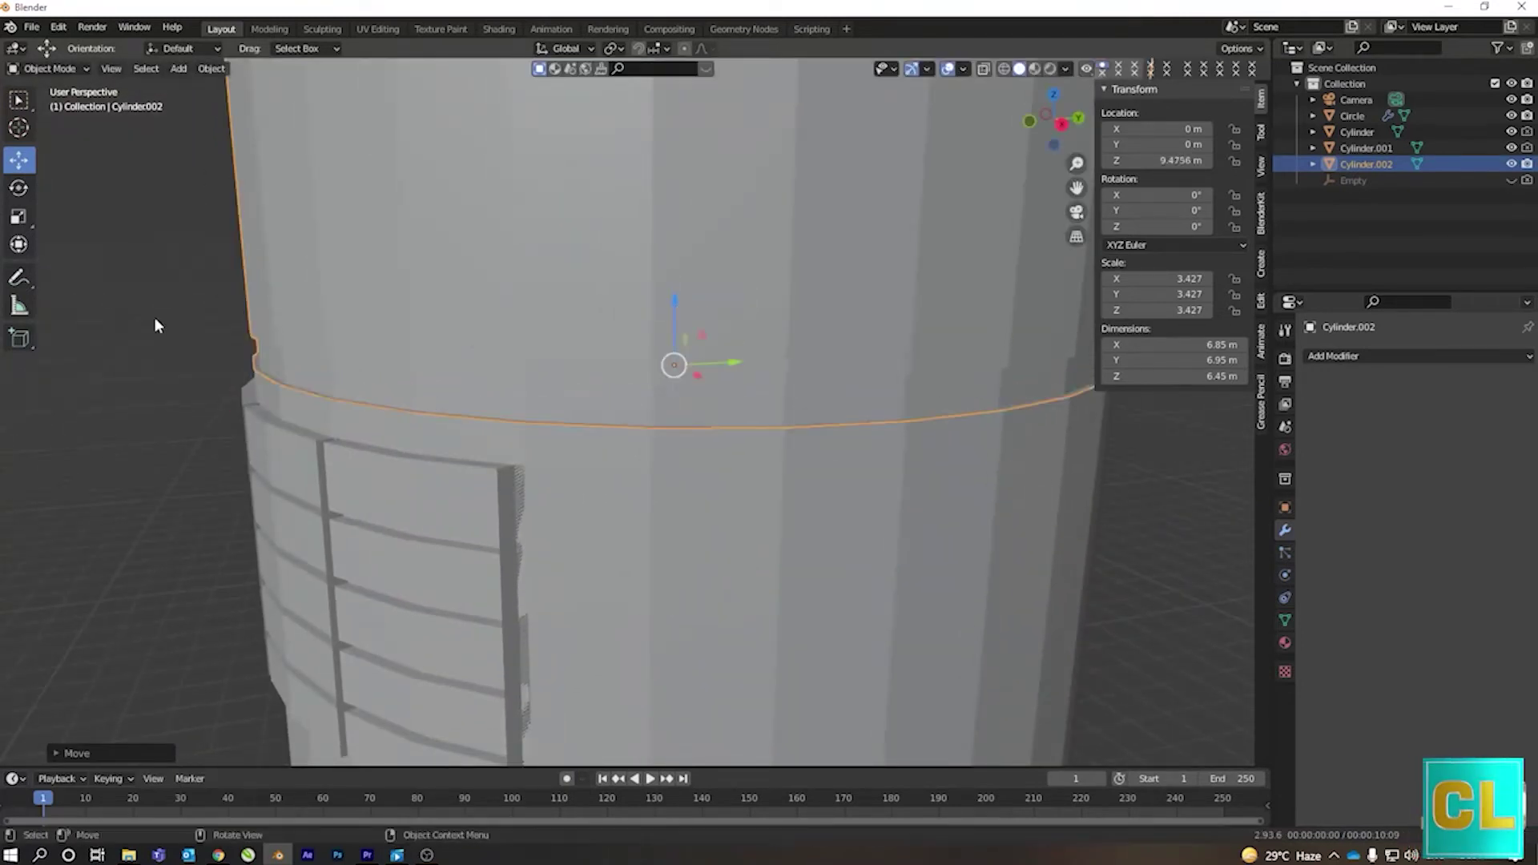
pyautogui.moveTo(157, 324)
pyautogui.mouseDown(button='middle')
pyautogui.moveTo(323, 432)
pyautogui.moveTo(316, 525)
pyautogui.moveTo(394, 307)
pyautogui.mouseUp(button='middle')
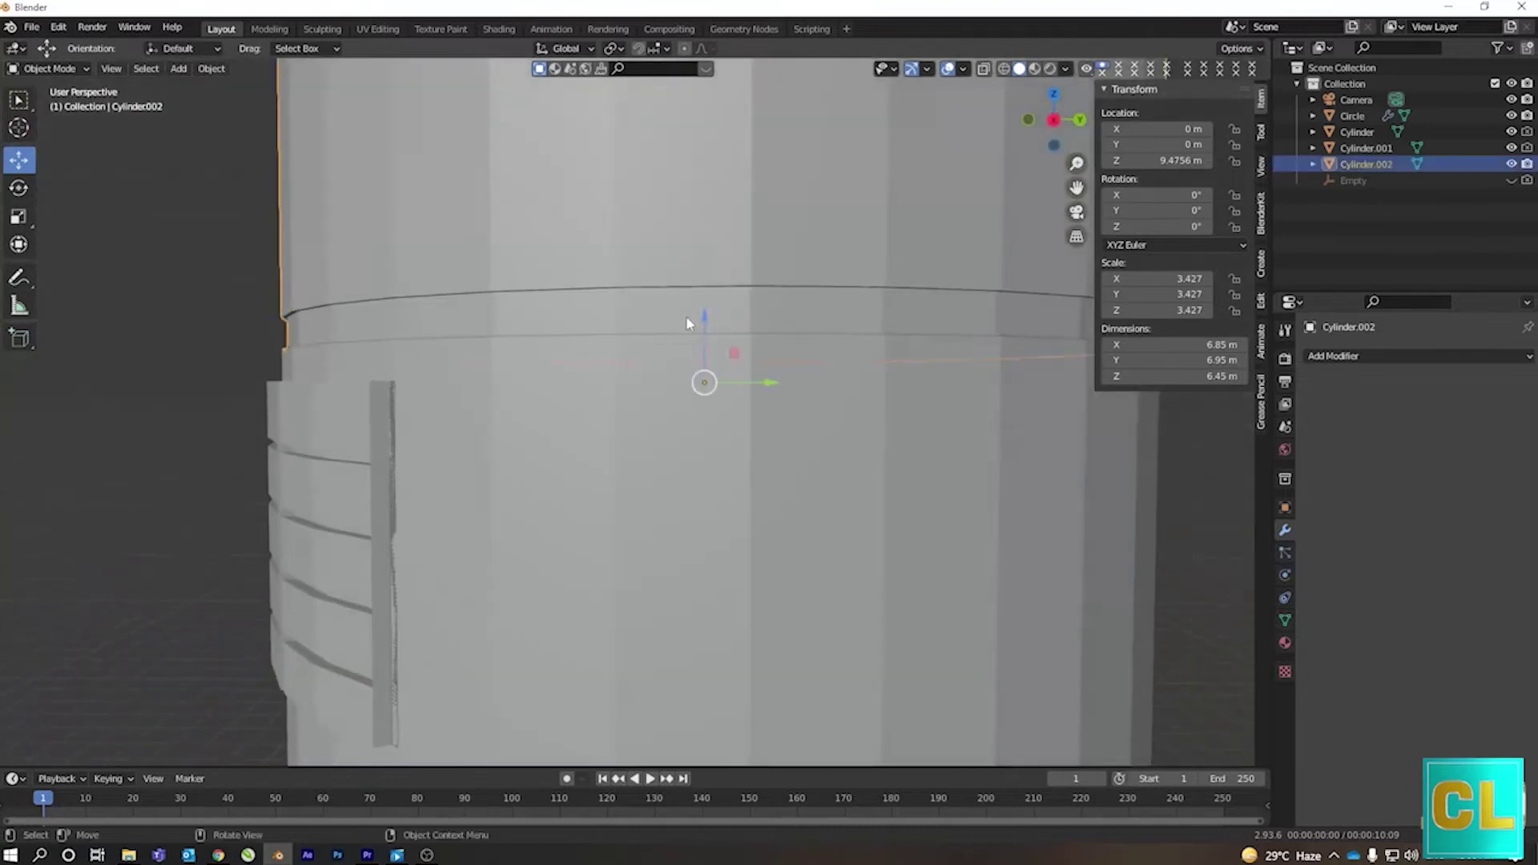
pyautogui.press('g')
pyautogui.press('z')
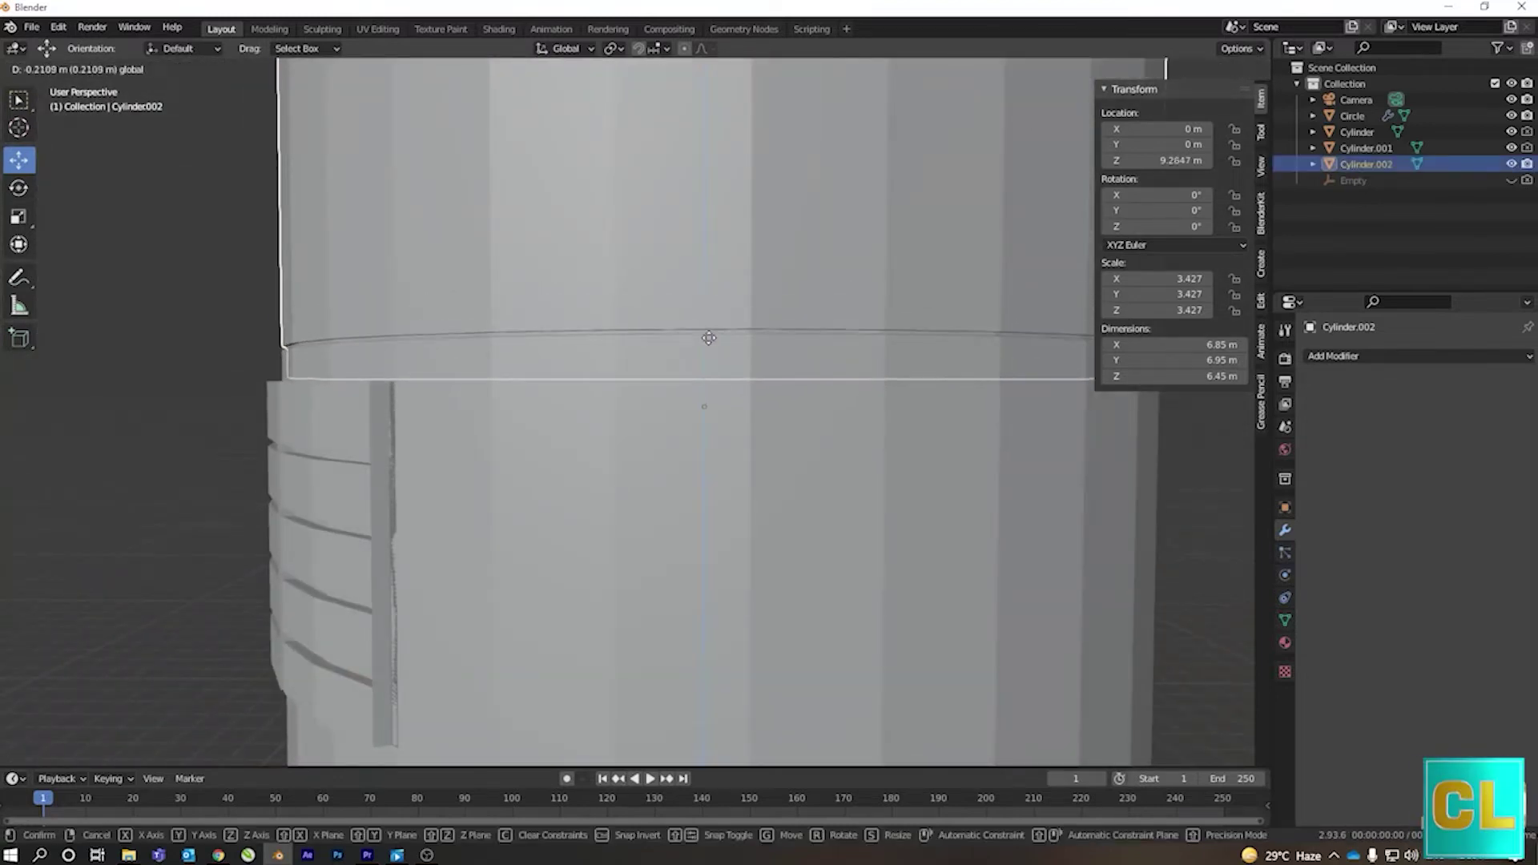
pyautogui.click(136, 296)
pyautogui.scroll(-5, 258, 412)
pyautogui.scroll(-4, 486, 527)
pyautogui.moveTo(258, 412)
pyautogui.mouseDown(button='middle')
pyautogui.moveTo(485, 527)
pyautogui.moveTo(387, 546)
pyautogui.mouseUp(button='middle')
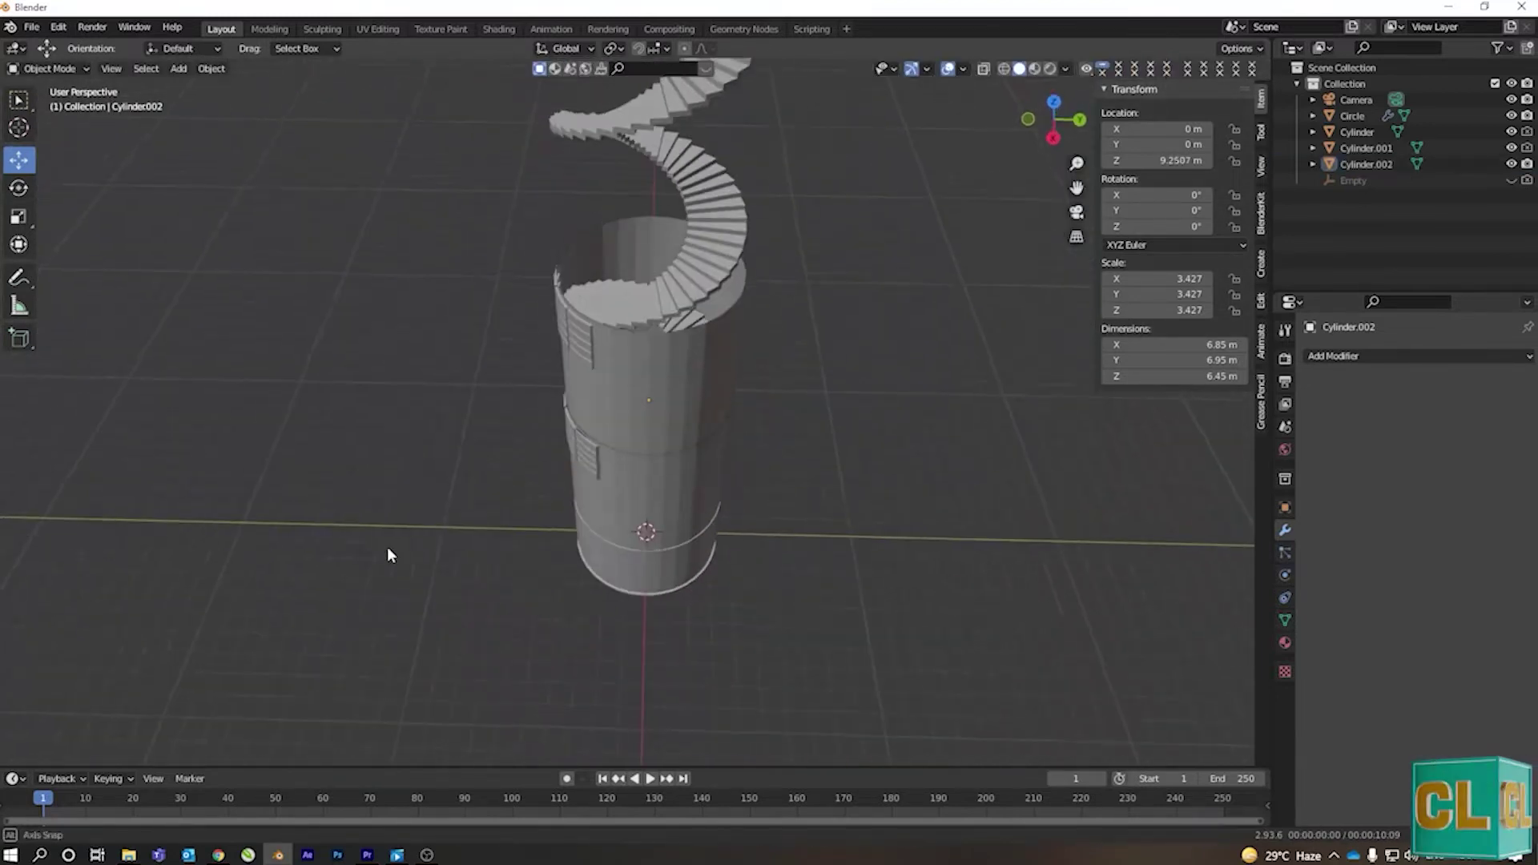
pyautogui.click(645, 449)
# - Add an Array modifier to the upper cylinder with relative offset X 0, Z 1, count 3
pyautogui.click(1346, 356)
pyautogui.click(1182, 401)
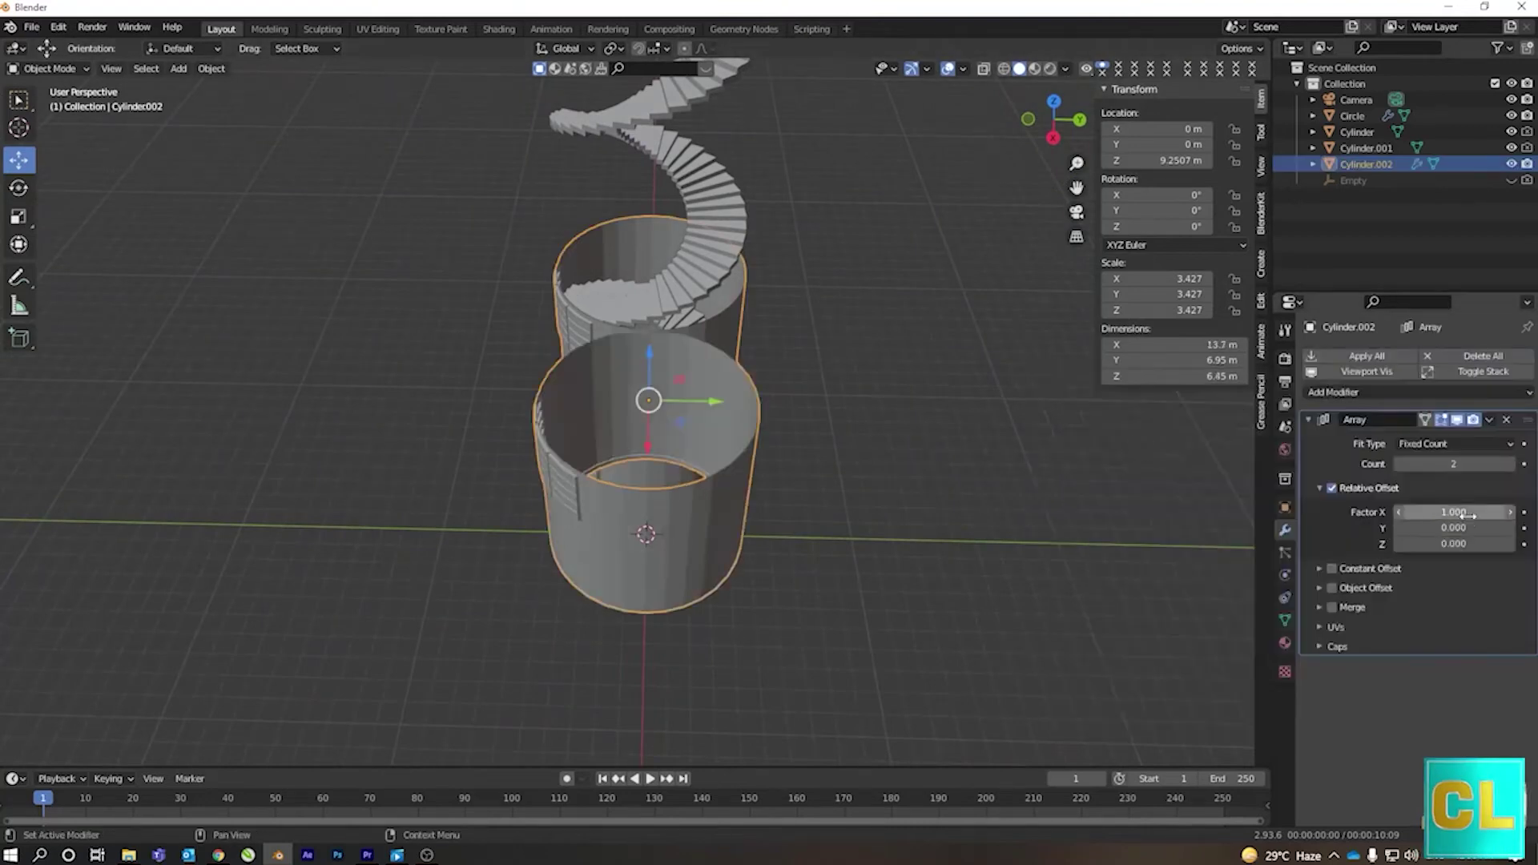
pyautogui.write('0')
pyautogui.press('Return')
pyautogui.moveTo(1453, 527); pyautogui.dragTo(1453, 528)
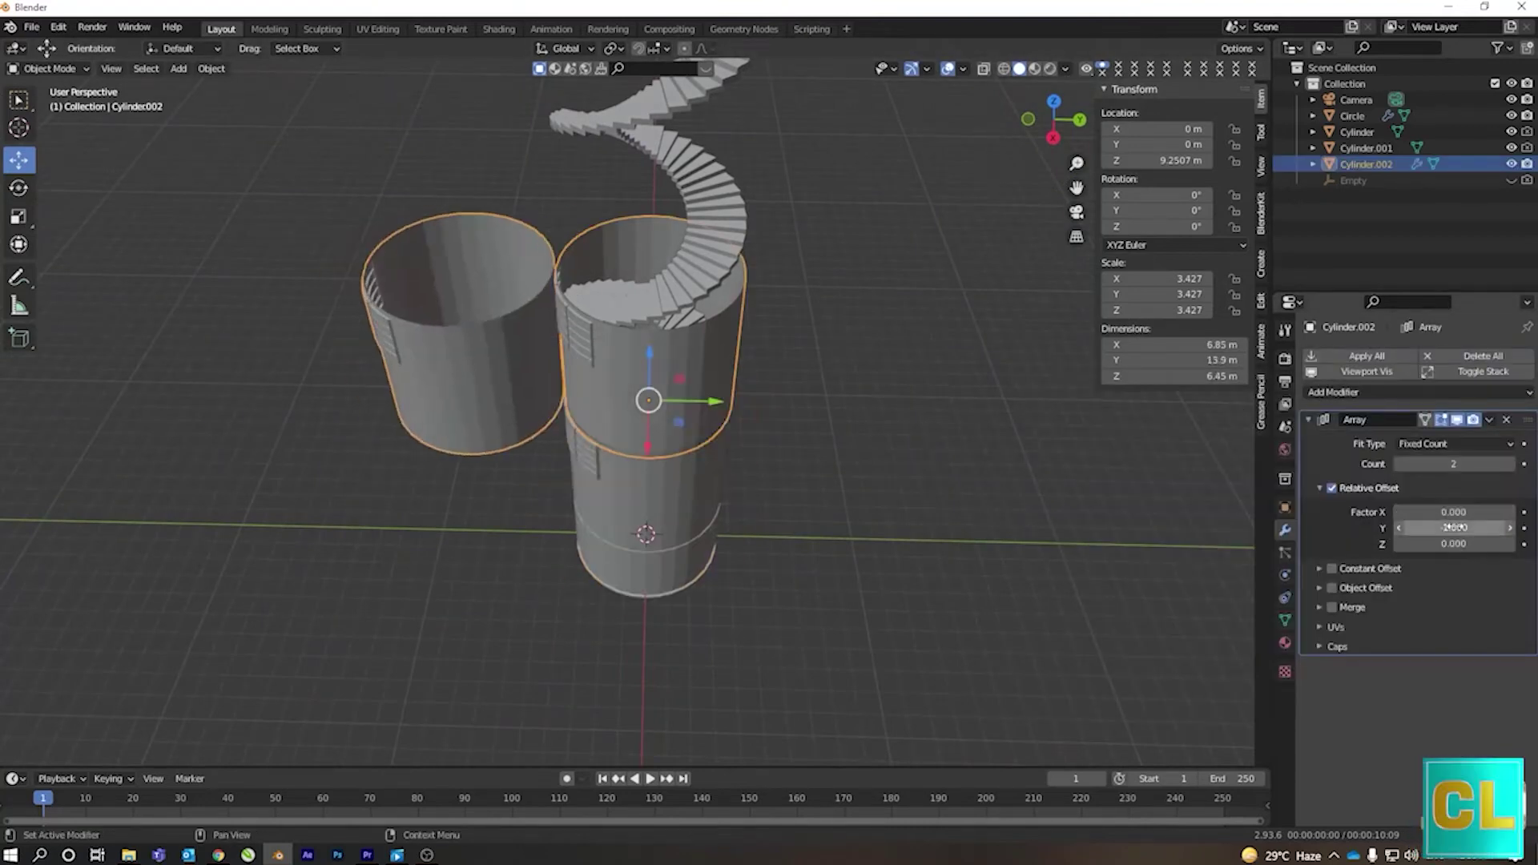
pyautogui.write('1')
pyautogui.press('Return')
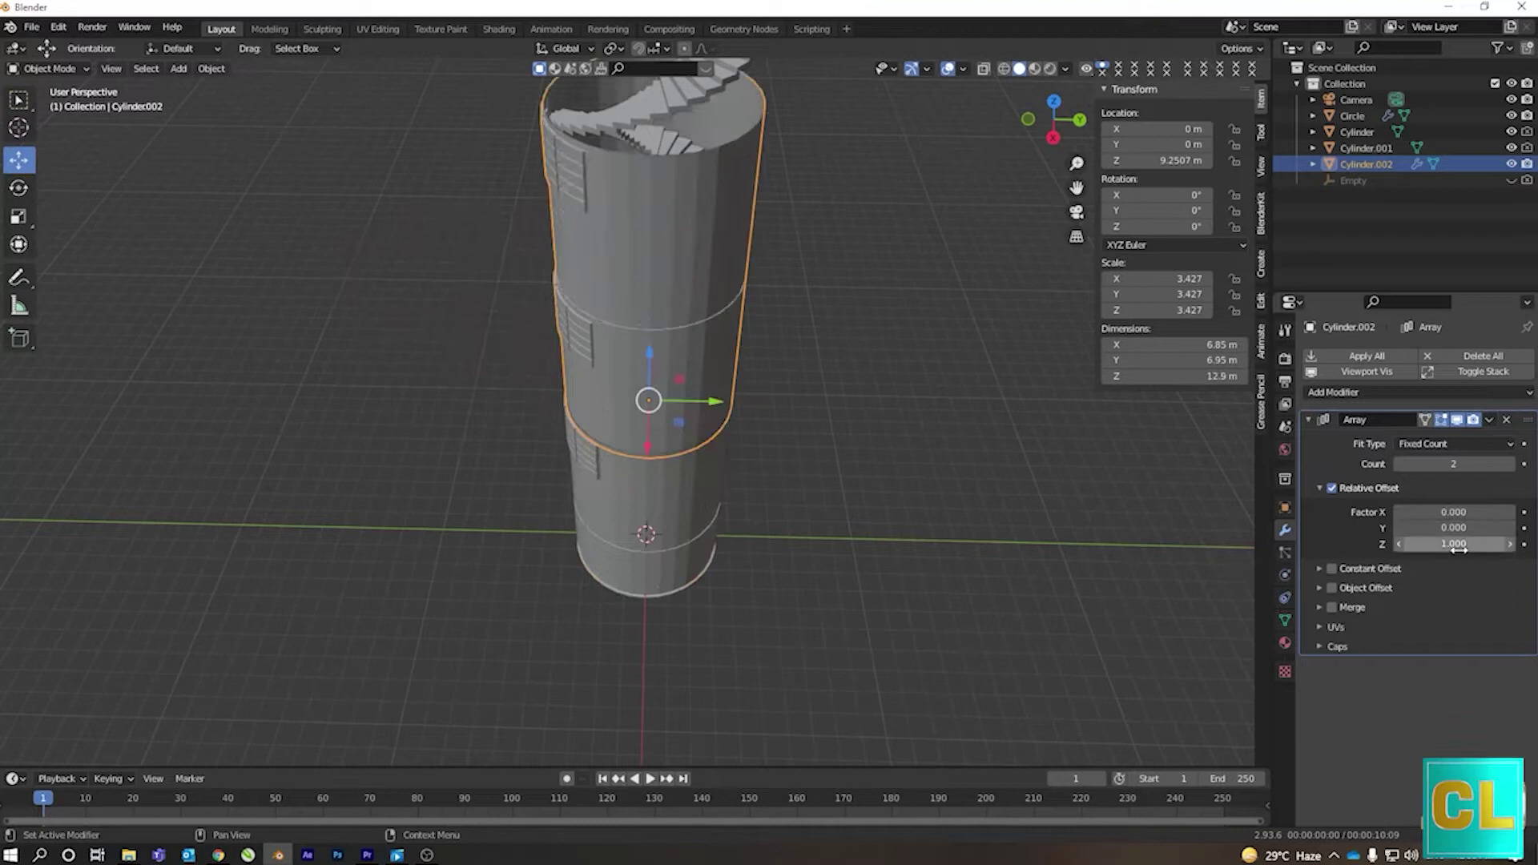
pyautogui.click(1511, 464)
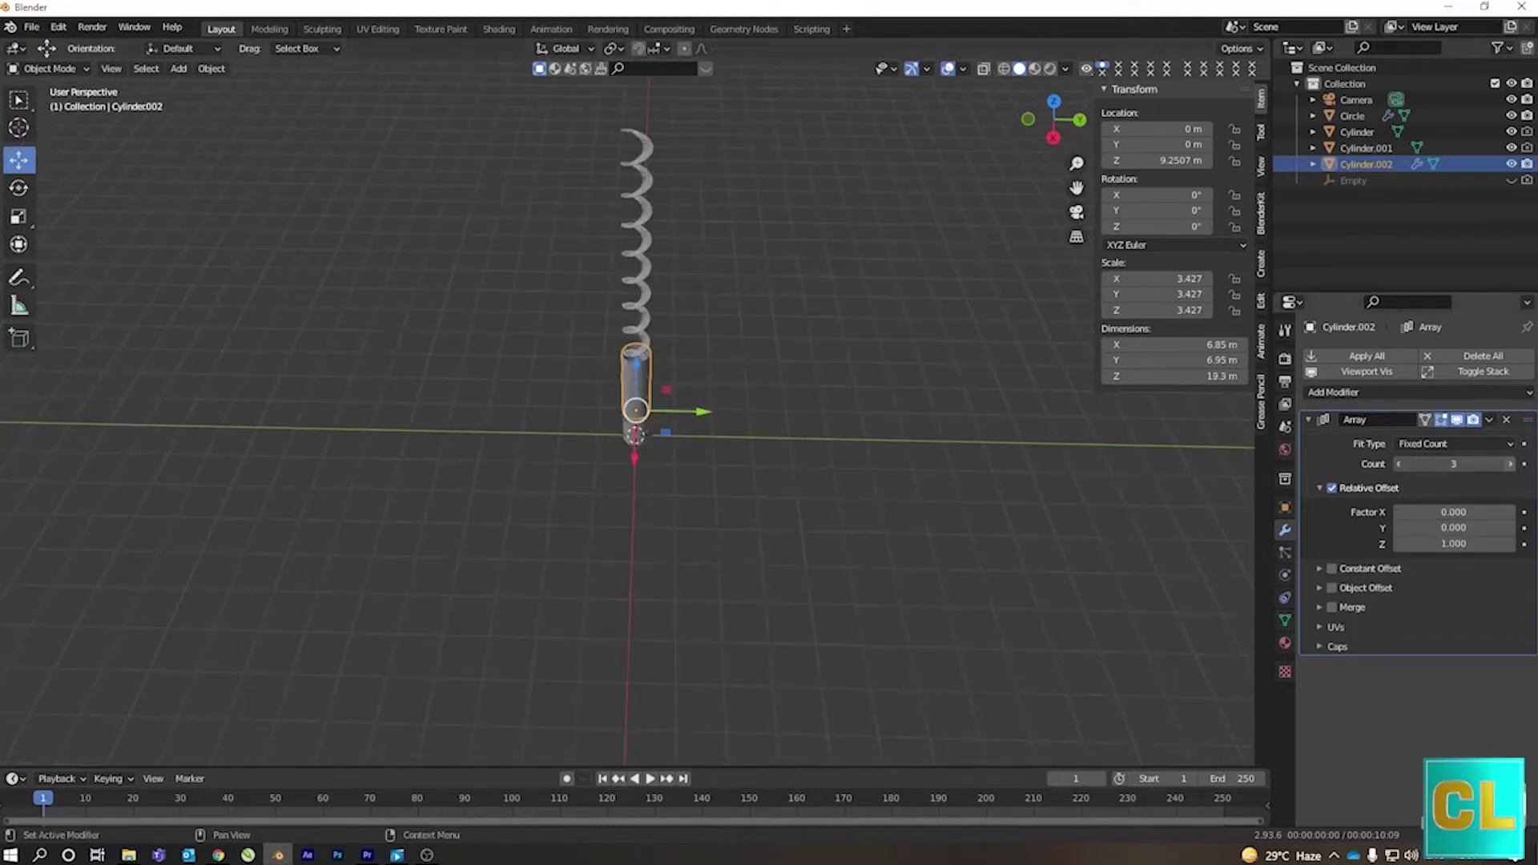
# - Deselect the wall and look through the scene camera
pyautogui.click(848, 438)
pyautogui.scroll(-3, 844, 456)
pyautogui.press('KP_0')
# - Raise the camera's Location Z to about 11.419 m
pyautogui.click(1356, 99)
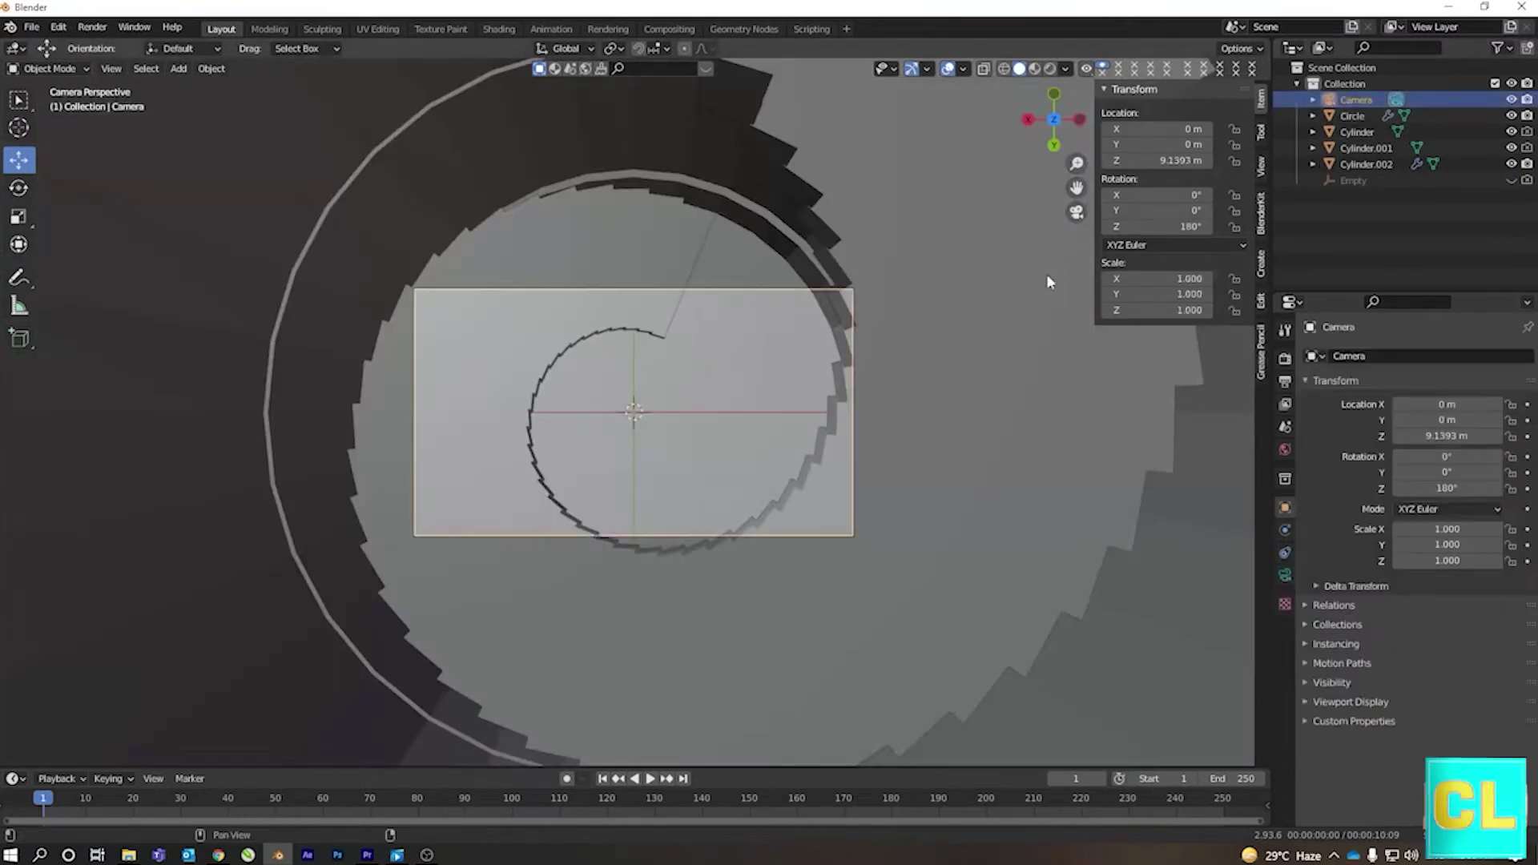
pyautogui.moveTo(1177, 160)
pyautogui.mouseDown()
pyautogui.moveTo(1194, 160)
pyautogui.moveTo(1162, 160)
pyautogui.mouseUp()
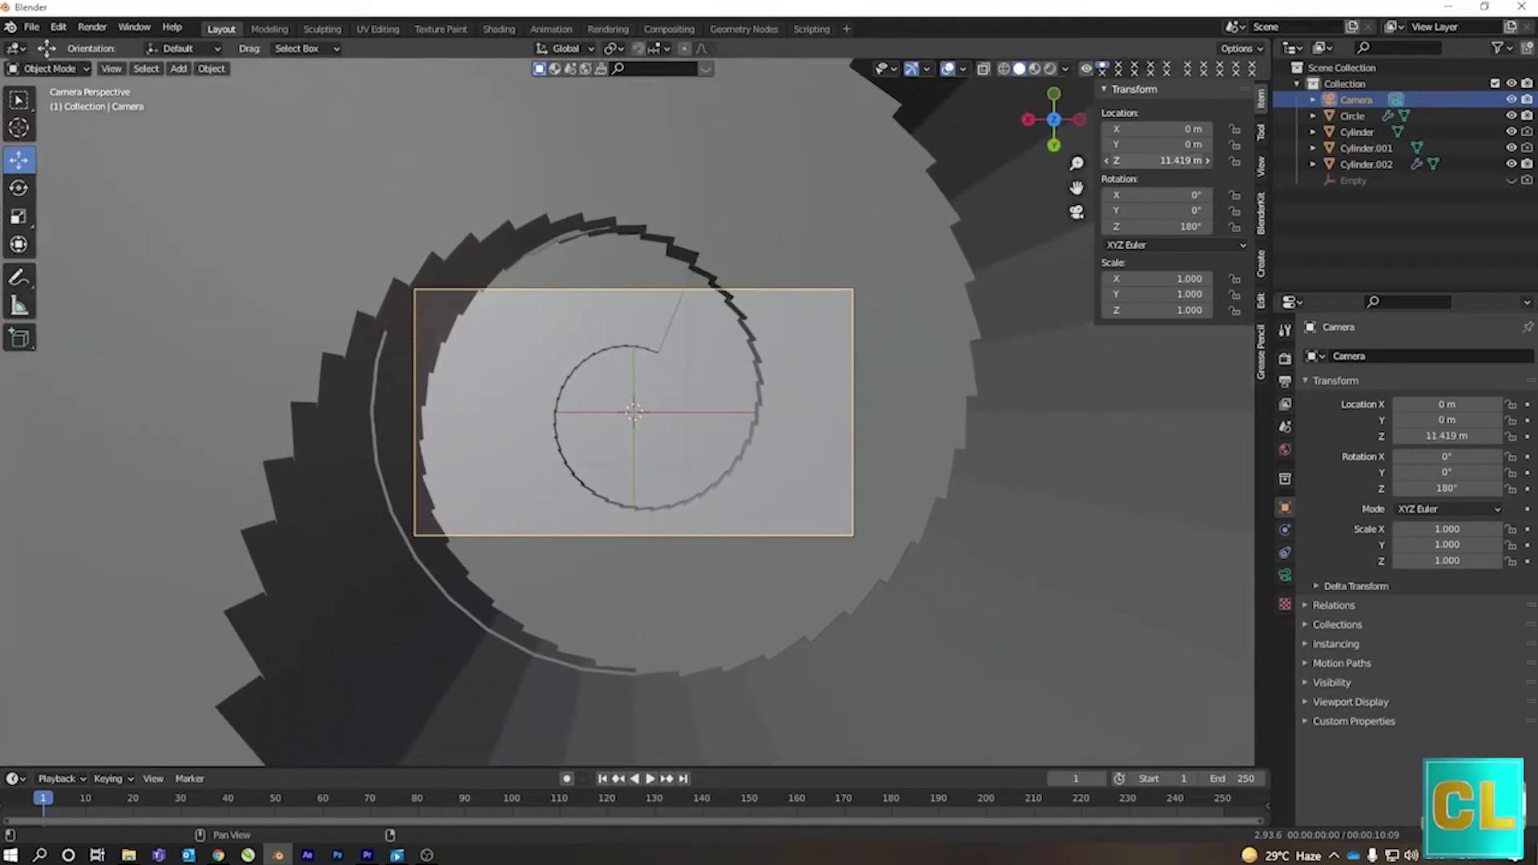
pyautogui.moveTo(561, 376)
pyautogui.mouseDown(button='middle')
pyautogui.moveTo(593, 369)
pyautogui.moveTo(439, 382)
pyautogui.moveTo(473, 309)
pyautogui.mouseUp(button='middle')
pyautogui.scroll(5, 524, 338)
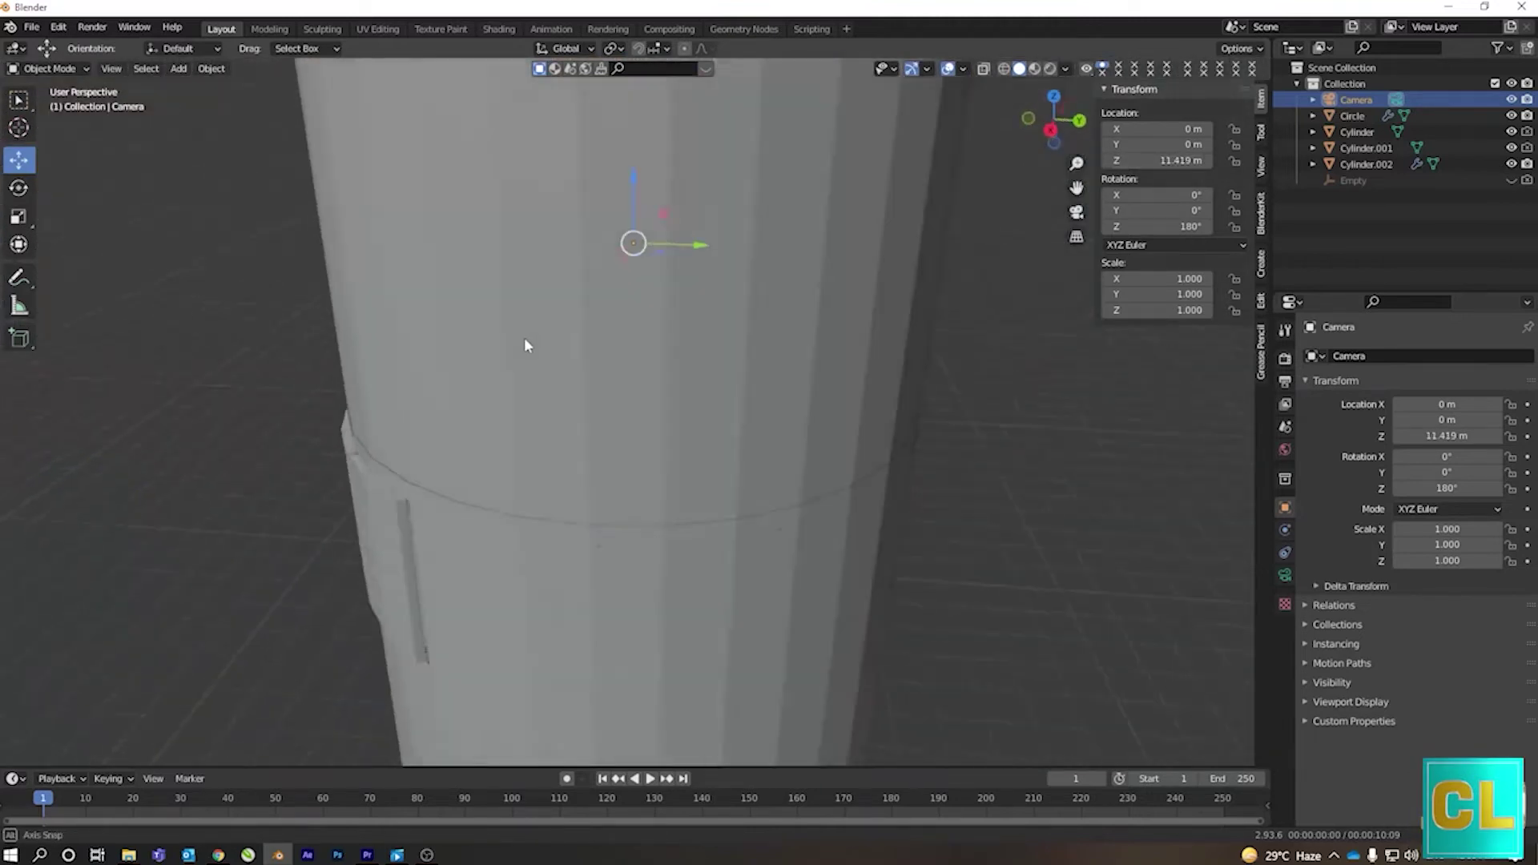
# - Select the lower wall cylinder and orbit around it
pyautogui.click(524, 338)
pyautogui.moveTo(515, 550)
pyautogui.mouseDown(button='middle')
pyautogui.moveTo(451, 526)
pyautogui.moveTo(673, 423)
pyautogui.moveTo(695, 536)
pyautogui.mouseUp(button='middle')
pyautogui.scroll(3, 451, 526)
# - Hide the Cylinder.001 wall piece and orbit in to inspect the railing openings
pyautogui.scroll(-3, 583, 536)
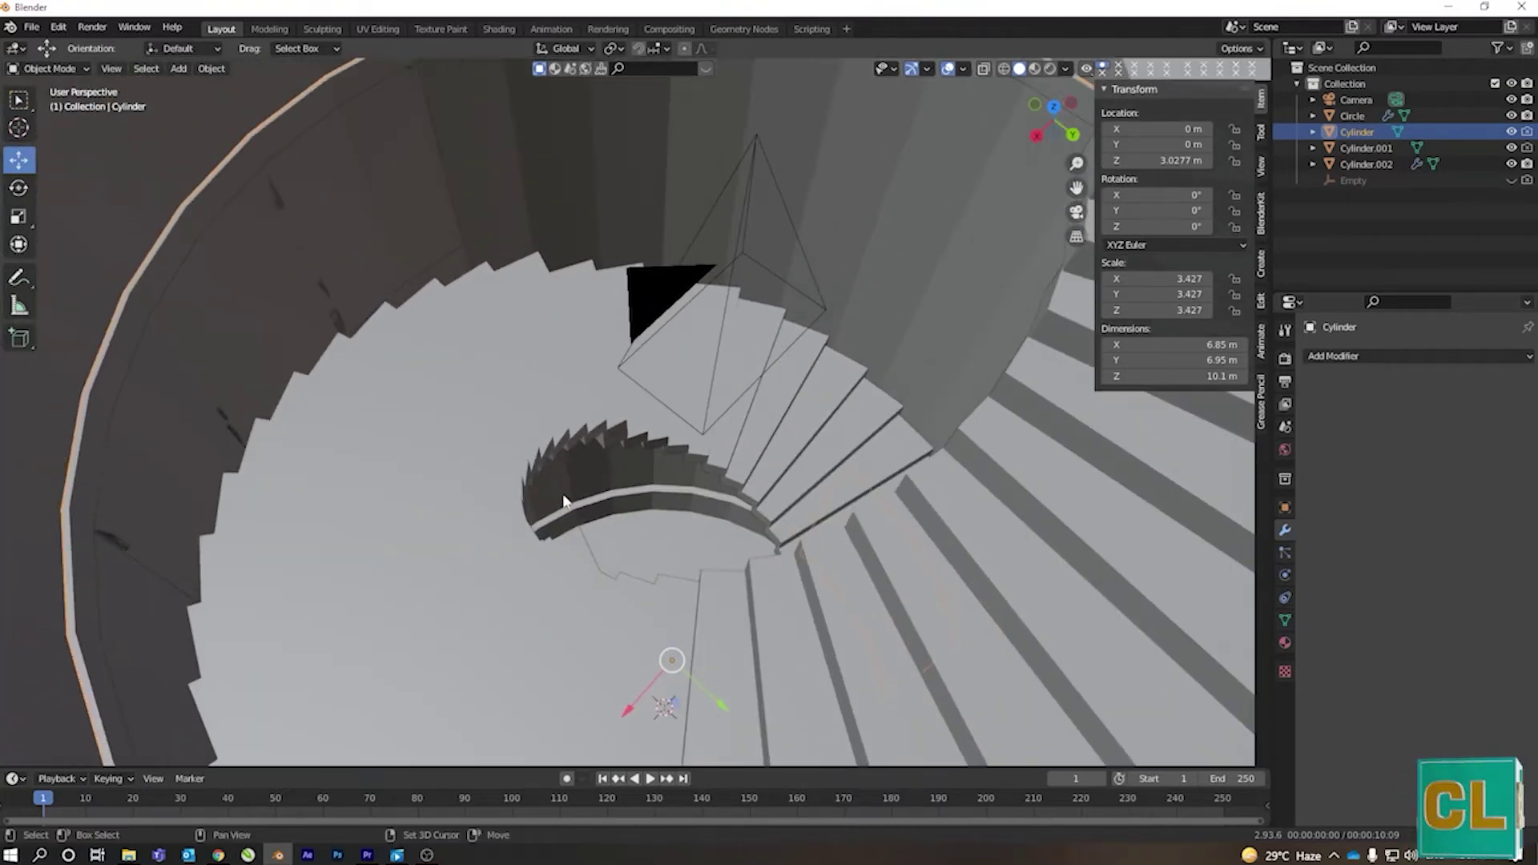
pyautogui.press('Tab')
pyautogui.press('Tab')
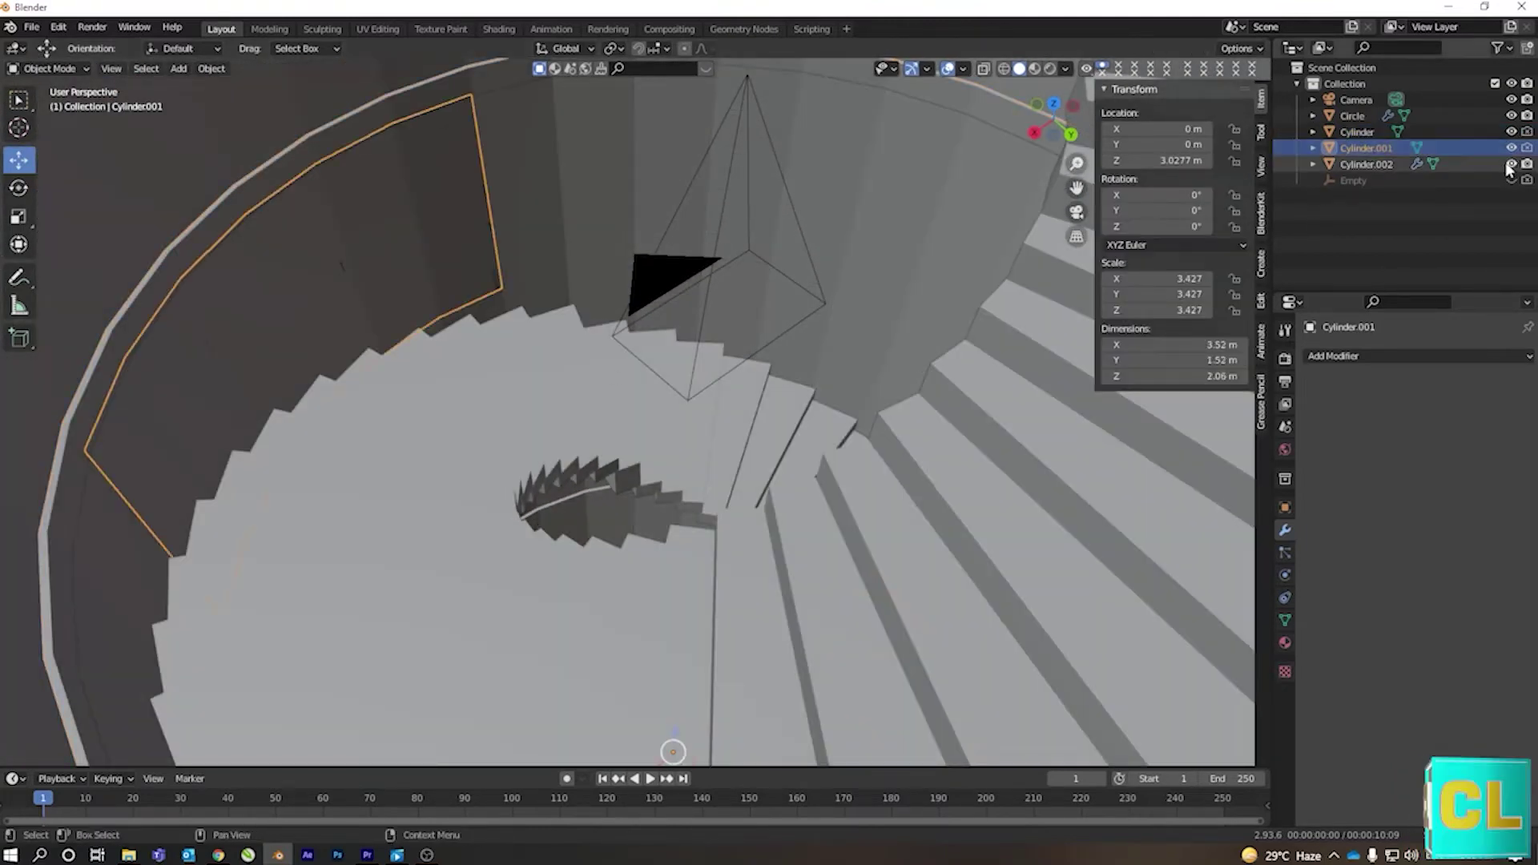
pyautogui.click(1511, 147)
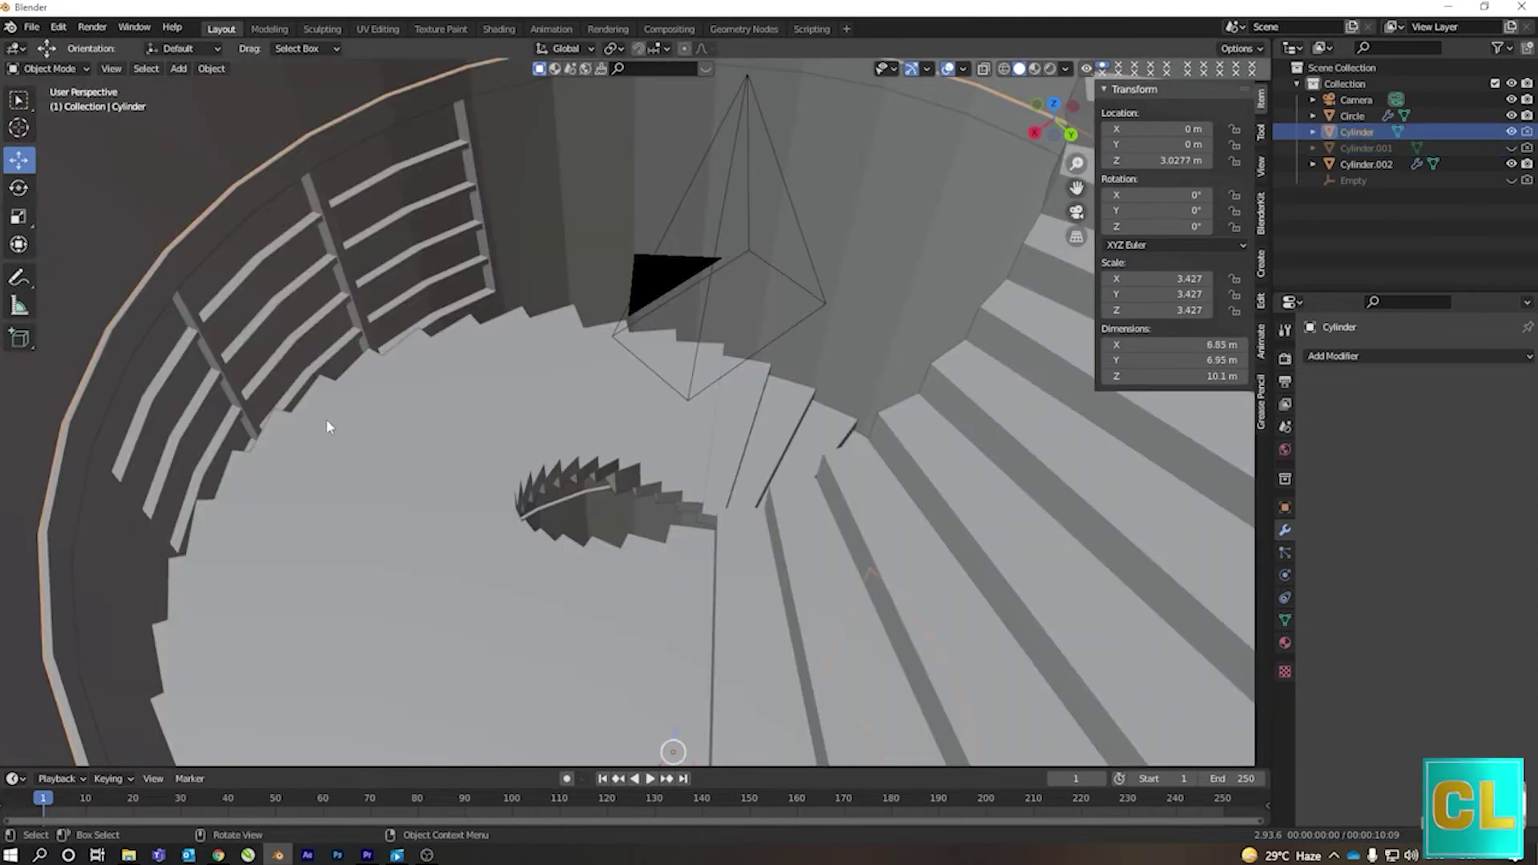
pyautogui.moveTo(325, 420); pyautogui.dragTo(365, 421, button='middle')
pyautogui.scroll(5, 573, 426)
pyautogui.moveTo(573, 426); pyautogui.dragTo(655, 378, button='middle')
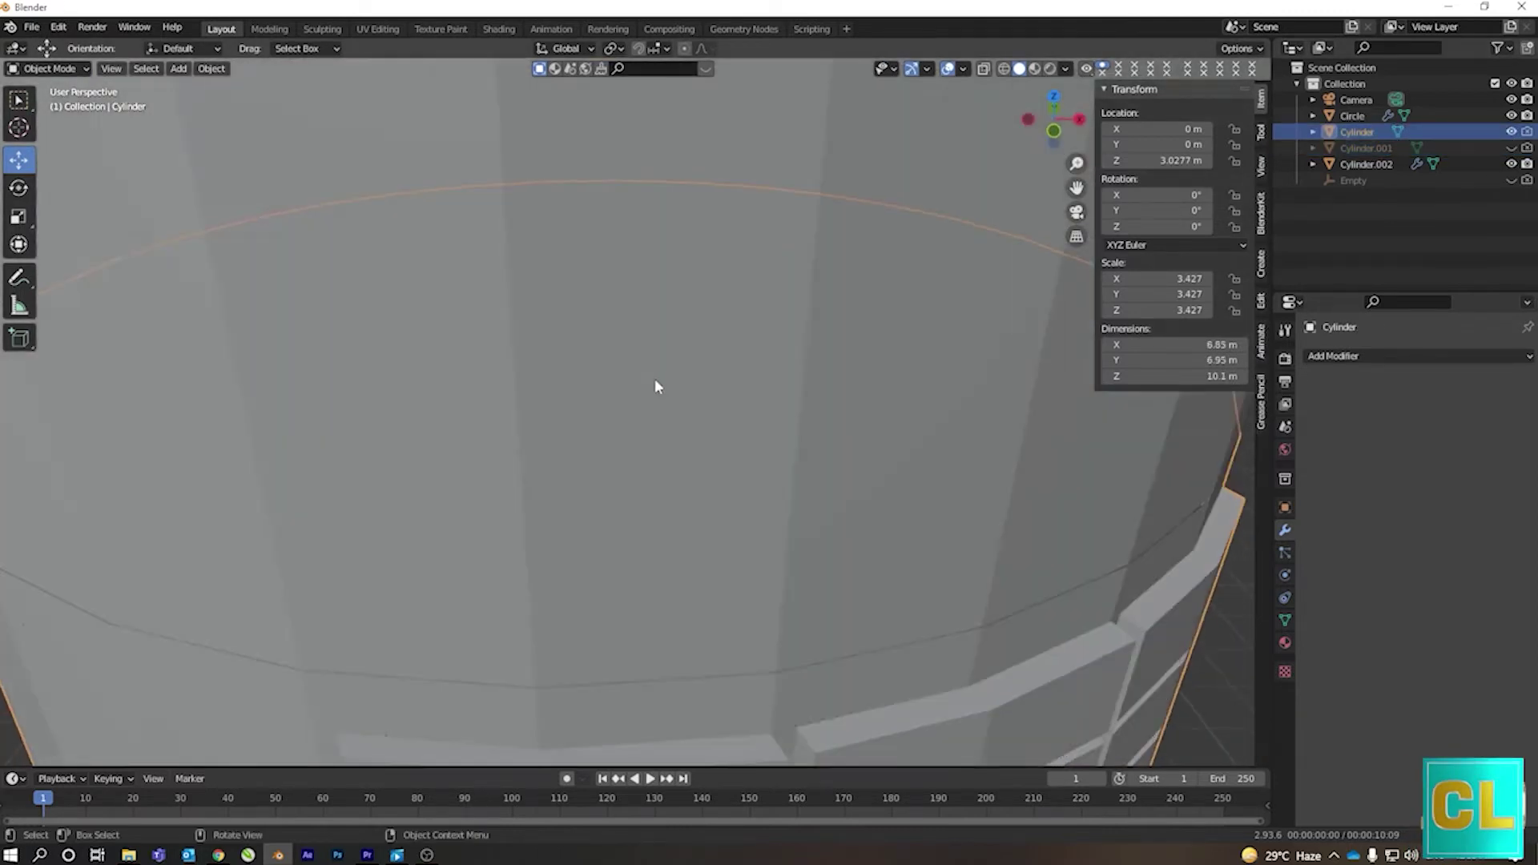
pyautogui.scroll(-8, 683, 521)
pyautogui.moveTo(683, 522)
pyautogui.mouseDown(button='middle')
pyautogui.moveTo(443, 491)
pyautogui.moveTo(801, 532)
pyautogui.mouseUp(button='middle')
pyautogui.scroll(6, 417, 667)
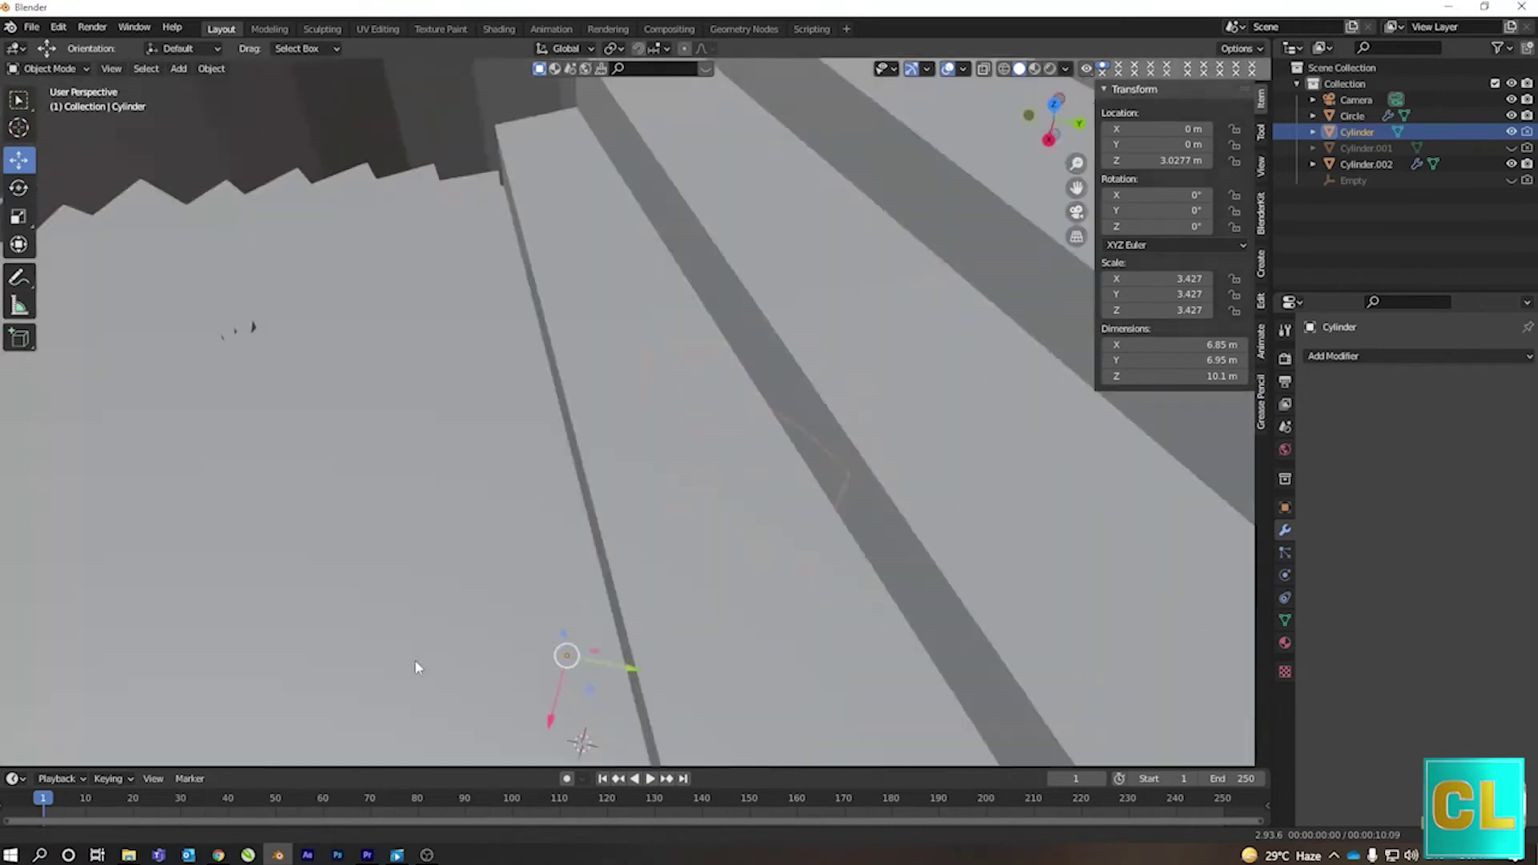
pyautogui.scroll(-6, 416, 667)
pyautogui.scroll(6, 559, 535)
pyautogui.scroll(-6, 521, 521)
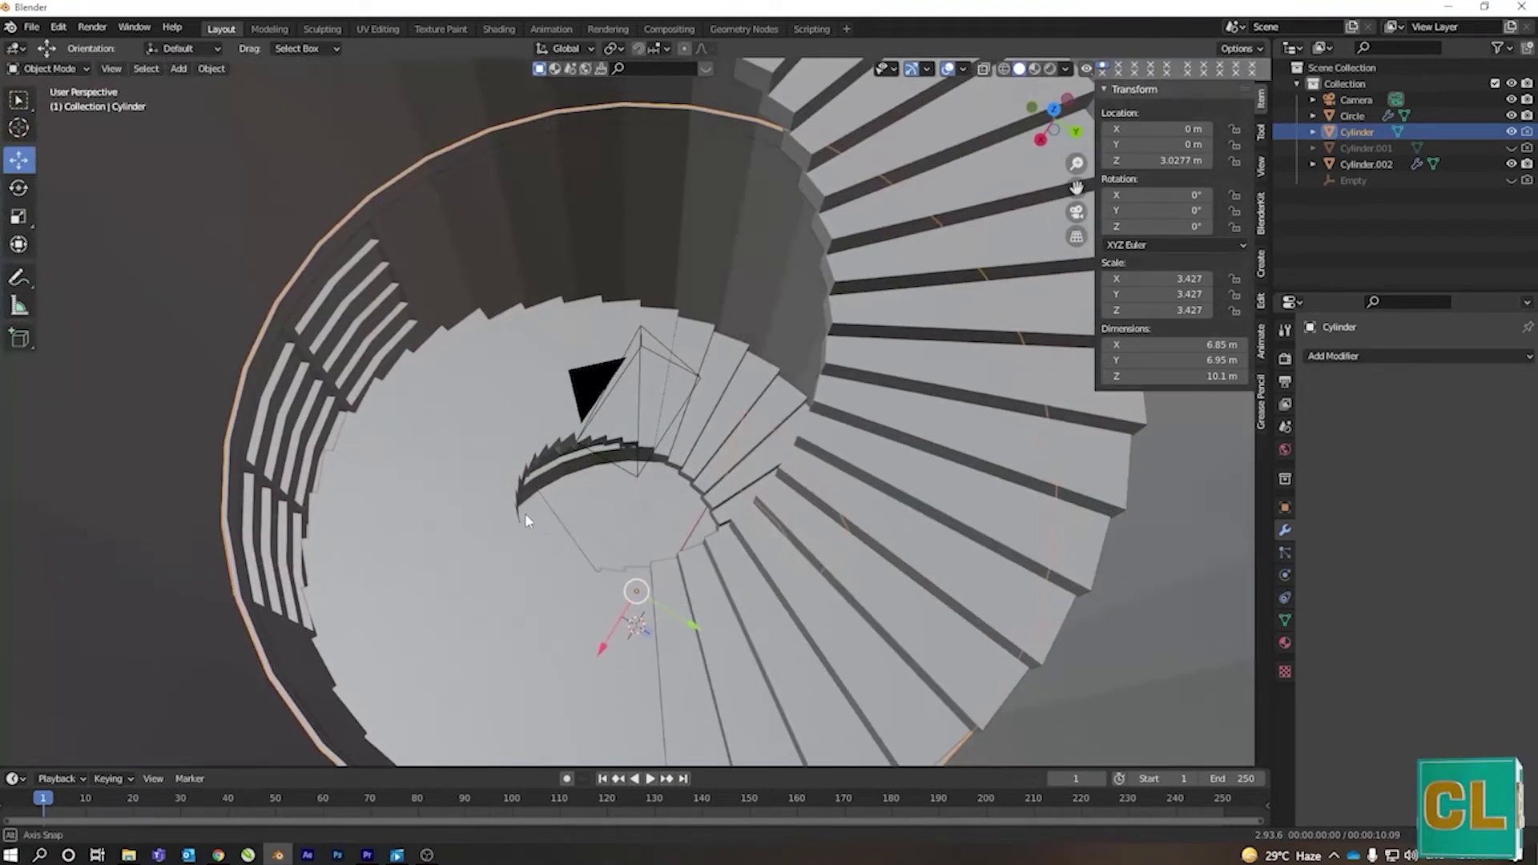
# - Rotate the Cylinder on Z to about -76° around the 3D cursor, then select Cylinder.002
pyautogui.press('.')
pyautogui.click(572, 532)
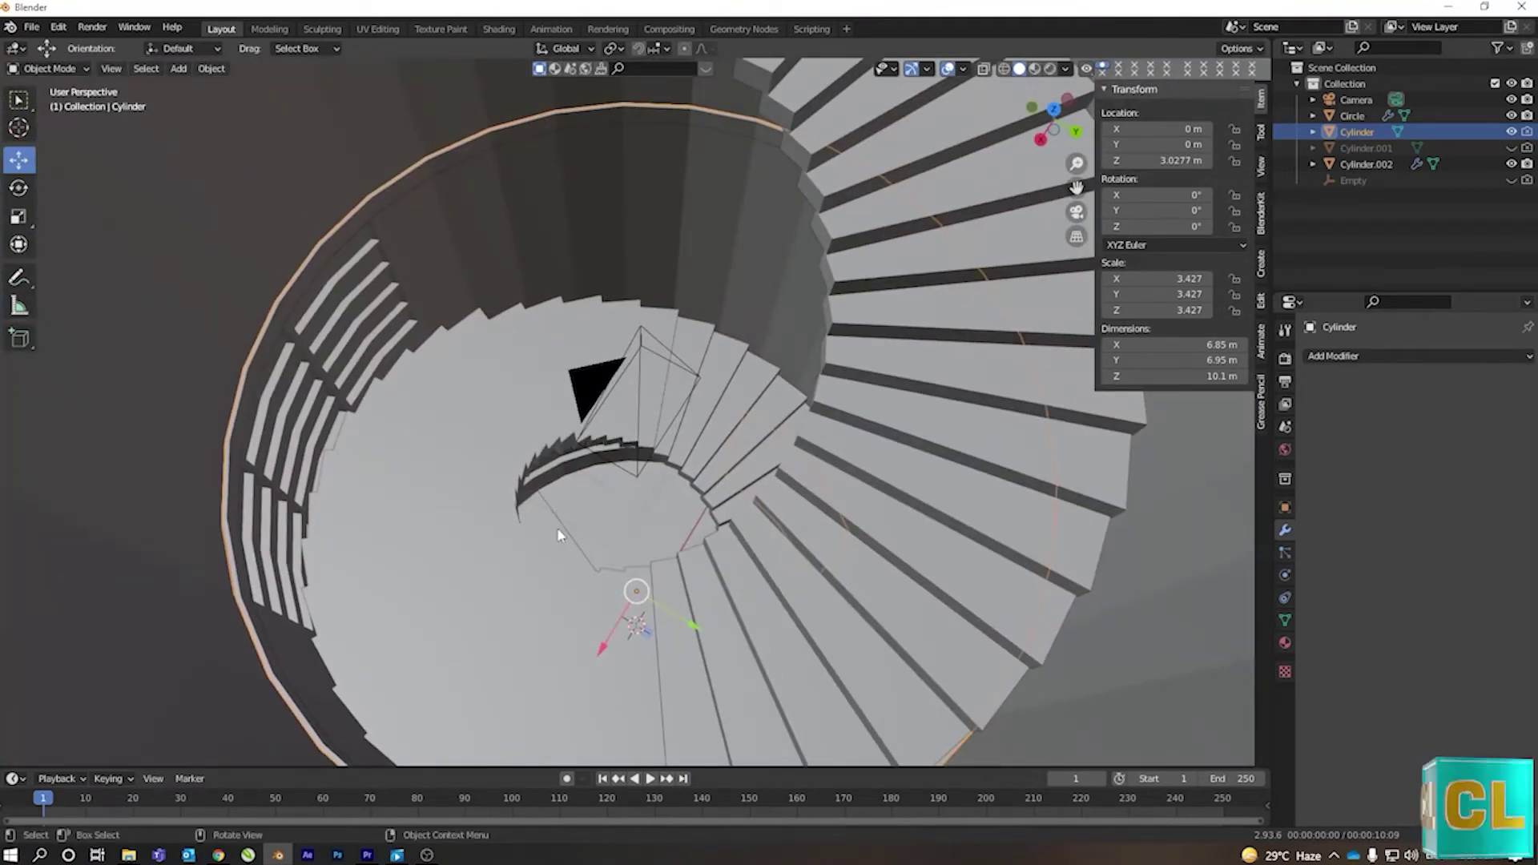
pyautogui.press('r')
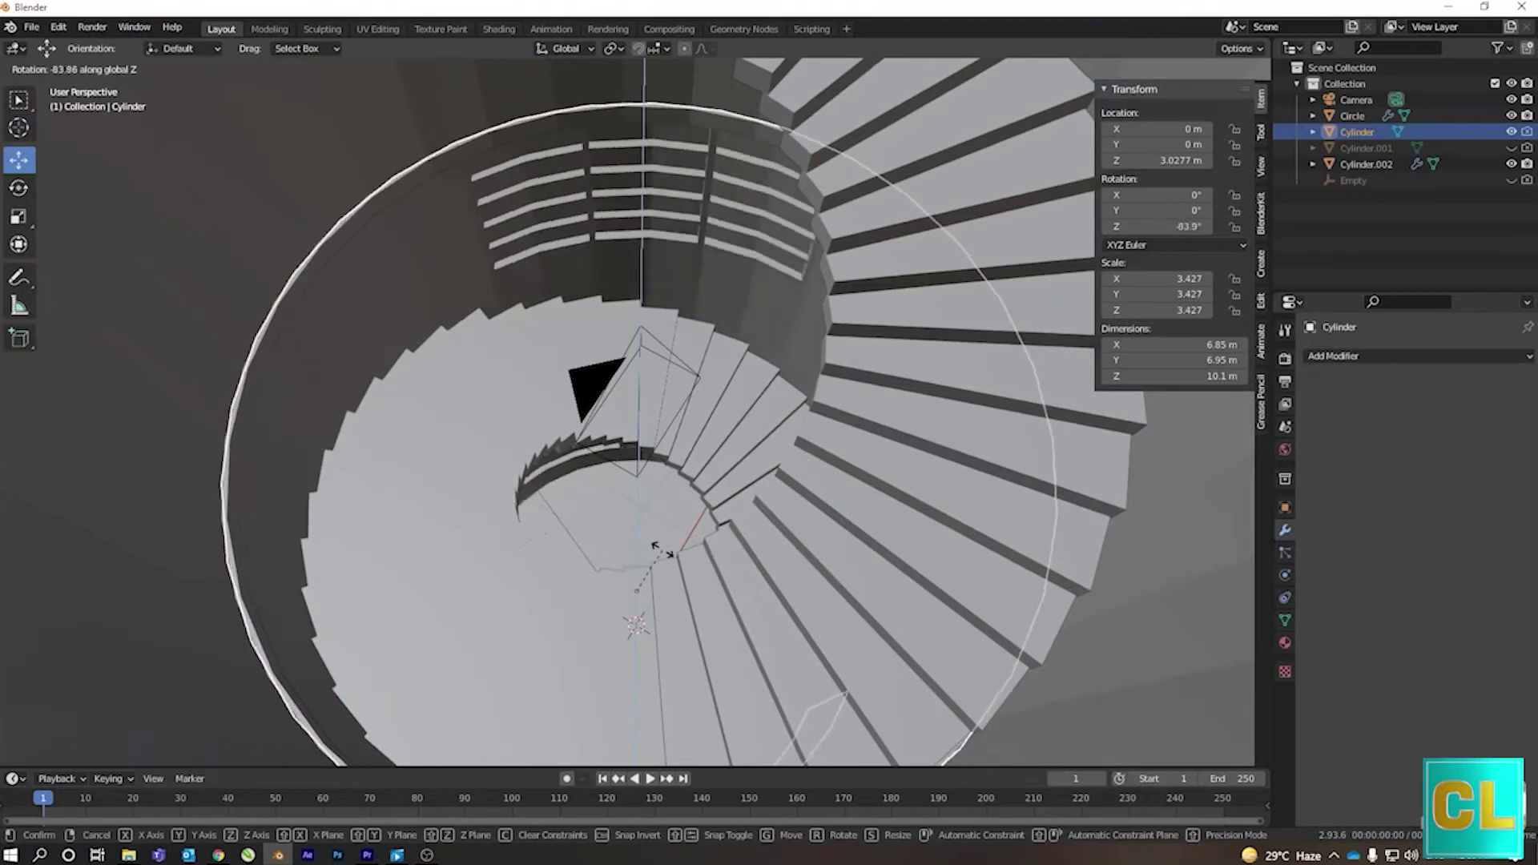
pyautogui.click(519, 557)
pyautogui.moveTo(519, 557); pyautogui.dragTo(508, 488, button='middle')
pyautogui.scroll(-5, 698, 411)
pyautogui.scroll(-3, 661, 325)
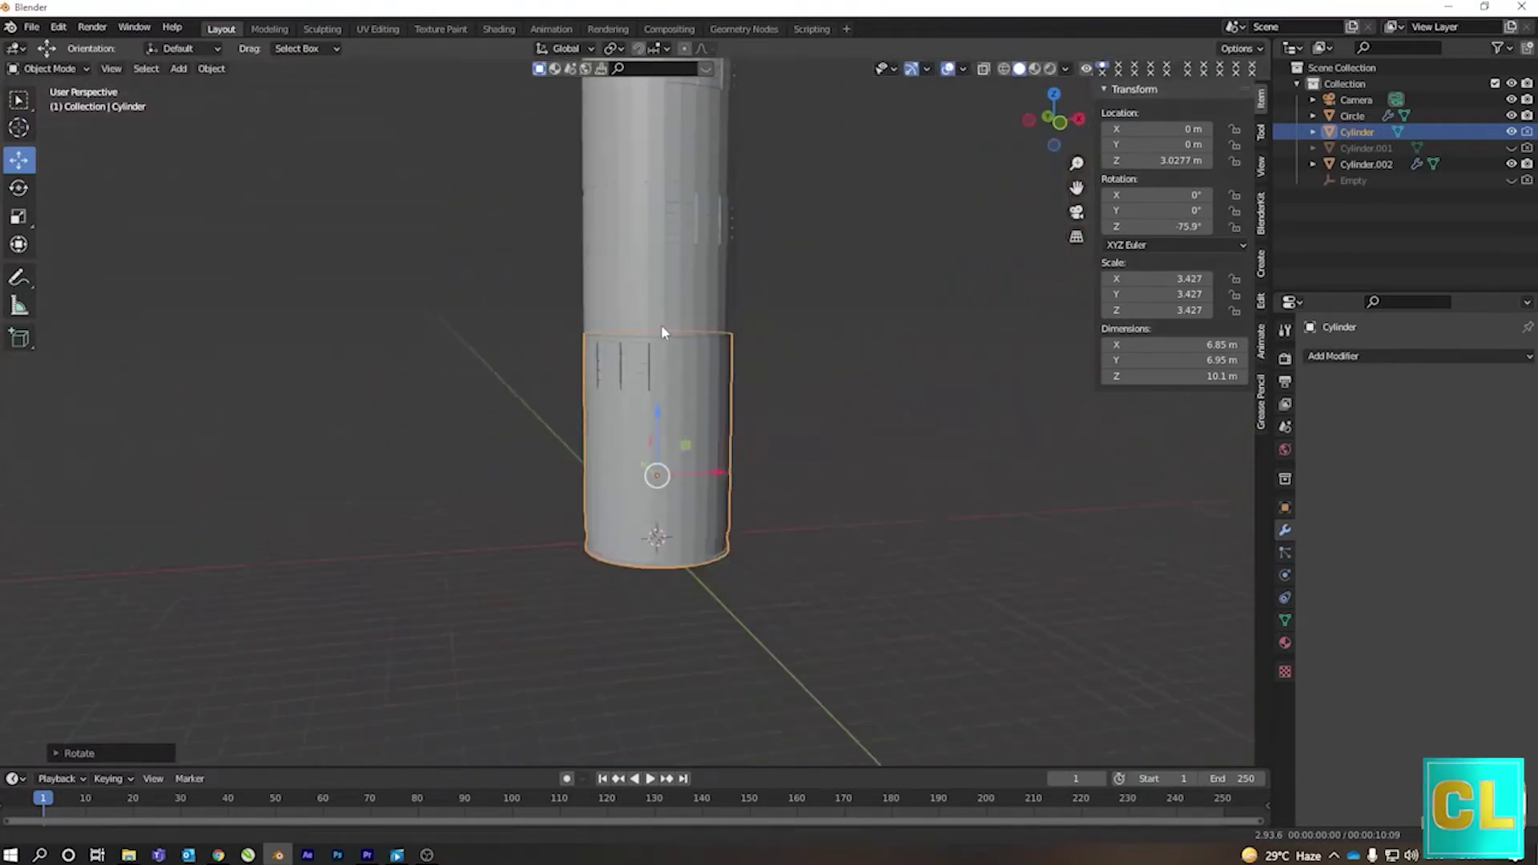
pyautogui.click(666, 439)
pyautogui.moveTo(666, 439); pyautogui.dragTo(598, 503, button='middle')
# - From top view, rotate Cylinder.002 on Z to -45.9° then -72.9°, checking through the camera
pyautogui.press('KP_7')
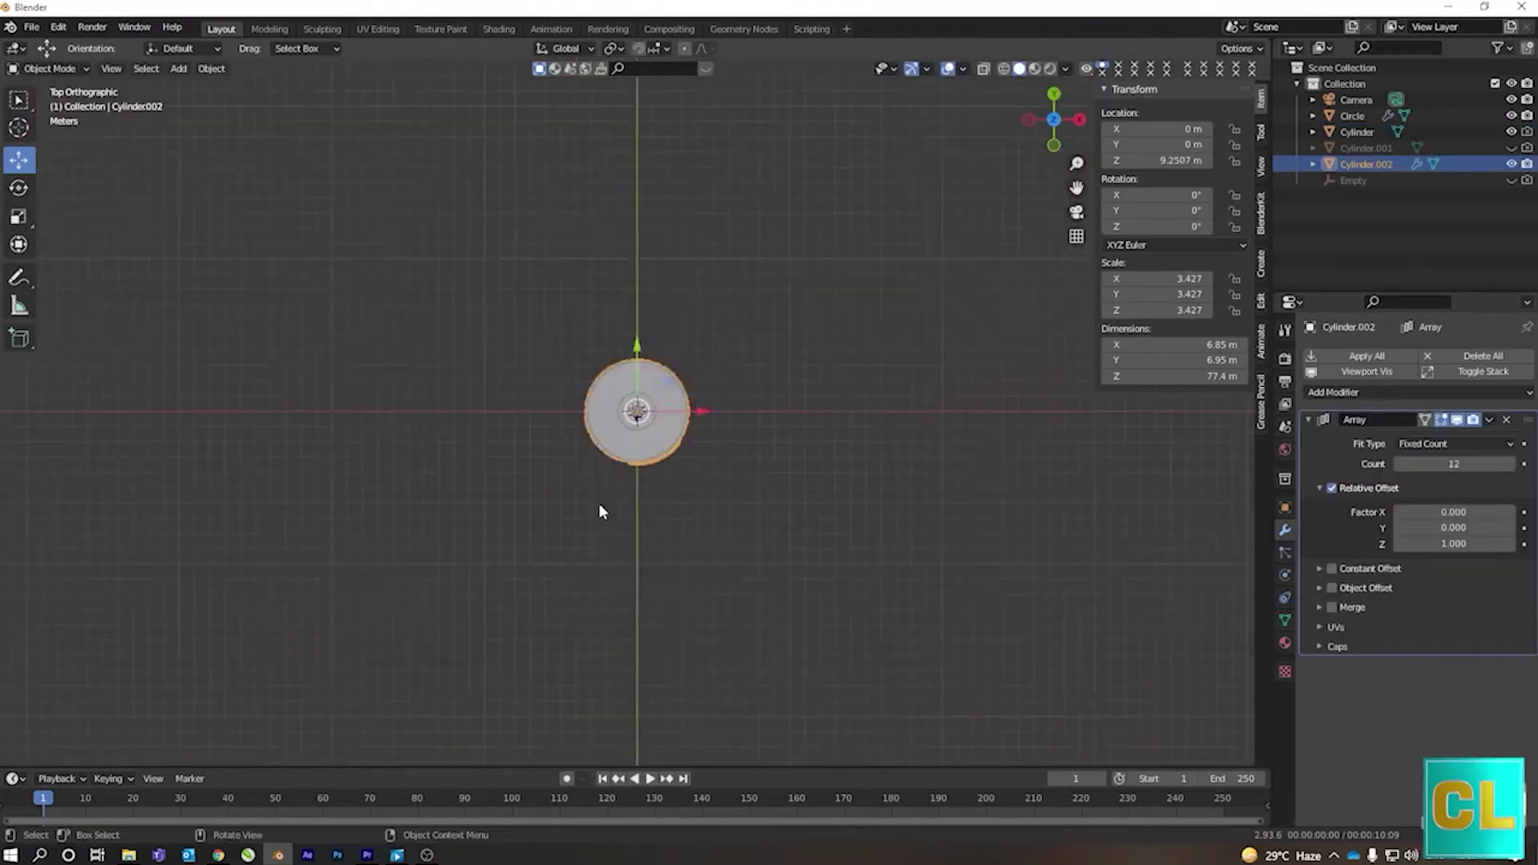
pyautogui.moveTo(635, 617)
pyautogui.mouseDown(button='middle')
pyautogui.moveTo(630, 477)
pyautogui.moveTo(642, 516)
pyautogui.moveTo(608, 447)
pyautogui.moveTo(629, 551)
pyautogui.mouseUp(button='middle')
pyautogui.press('r')
pyautogui.press('z')
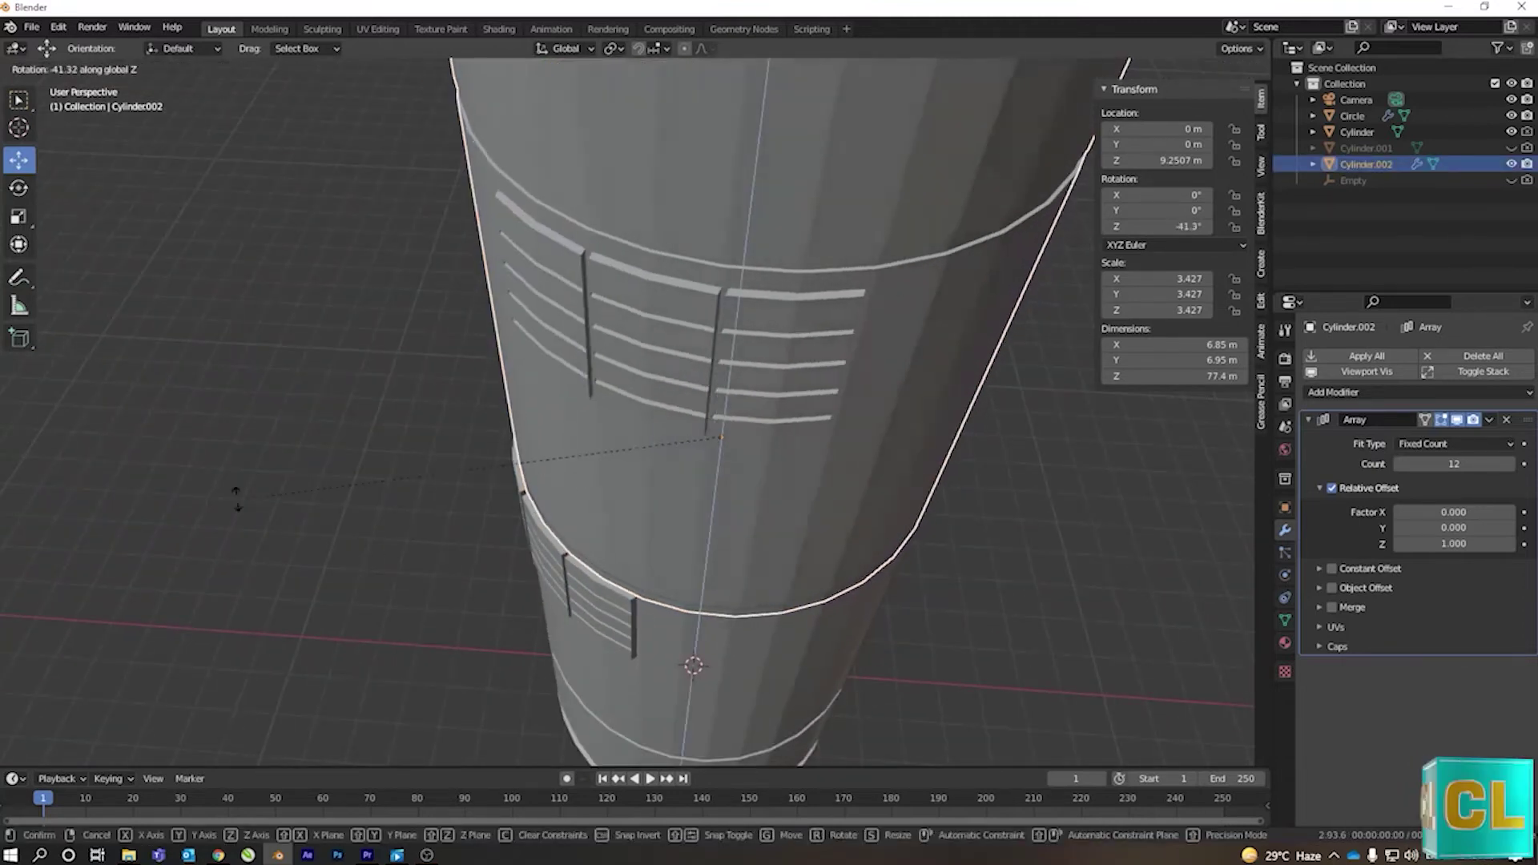
pyautogui.click(679, 510)
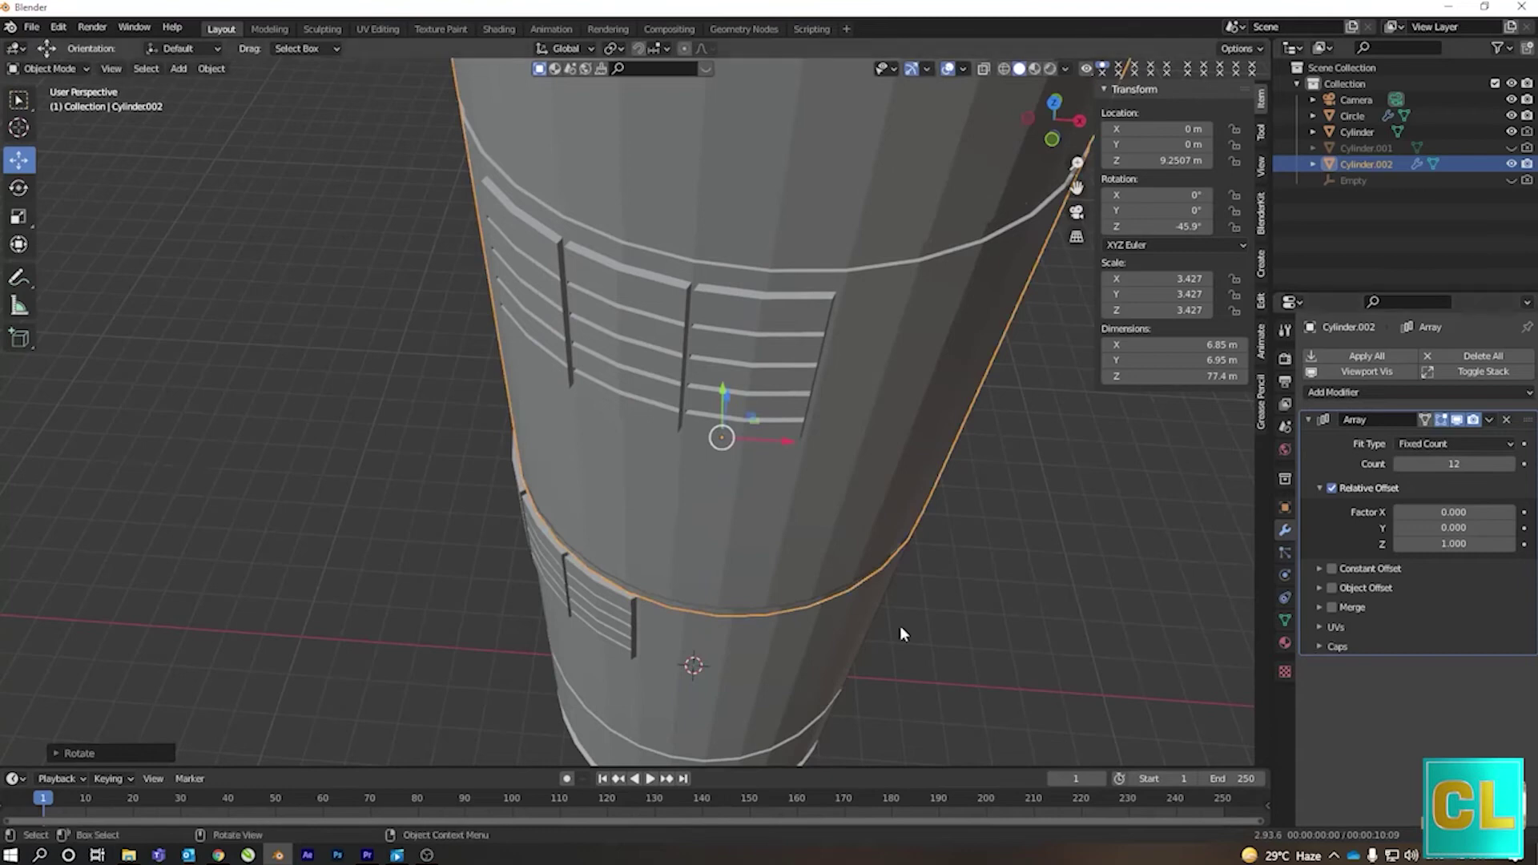
pyautogui.press('r')
pyautogui.press('z')
pyautogui.click(1002, 658)
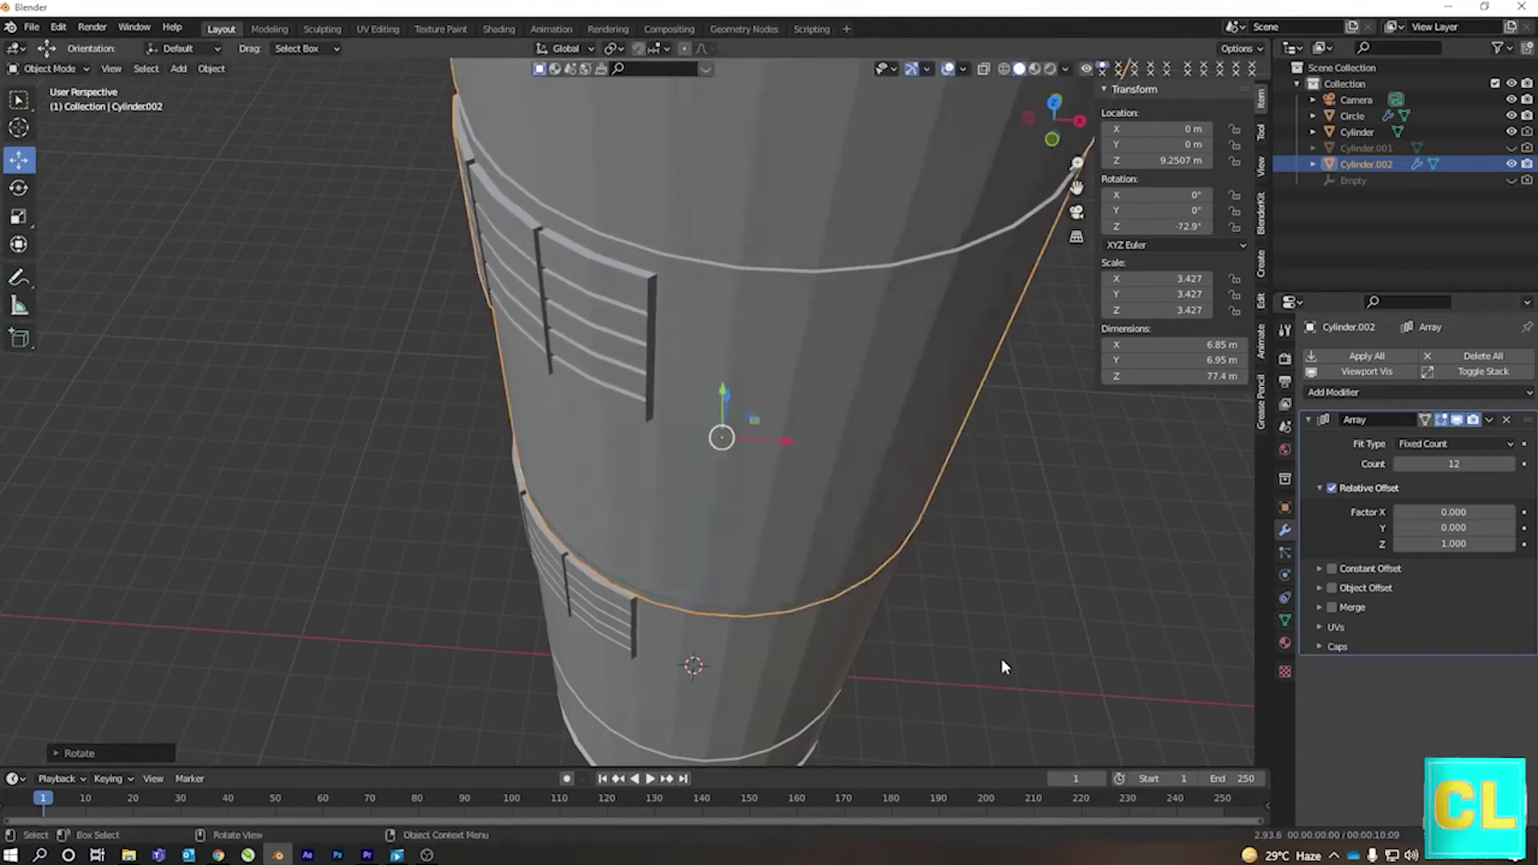
pyautogui.press('KP_0')
# - Nudge the camera height, then rotate the Cylinder about Z again
pyautogui.click(1357, 99)
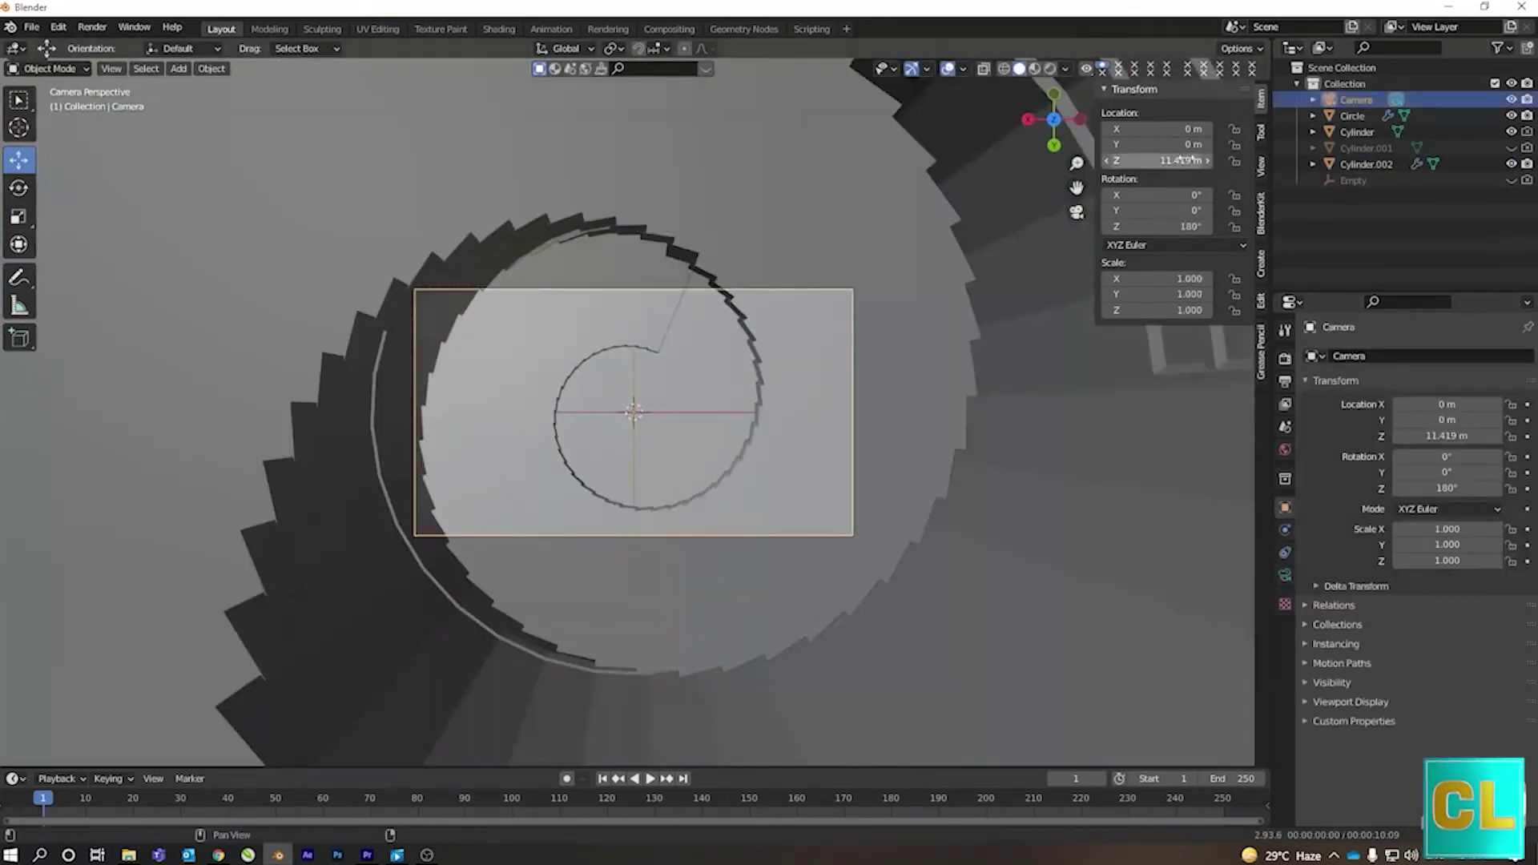
pyautogui.moveTo(1178, 161); pyautogui.dragTo(1202, 160)
pyautogui.click(882, 227)
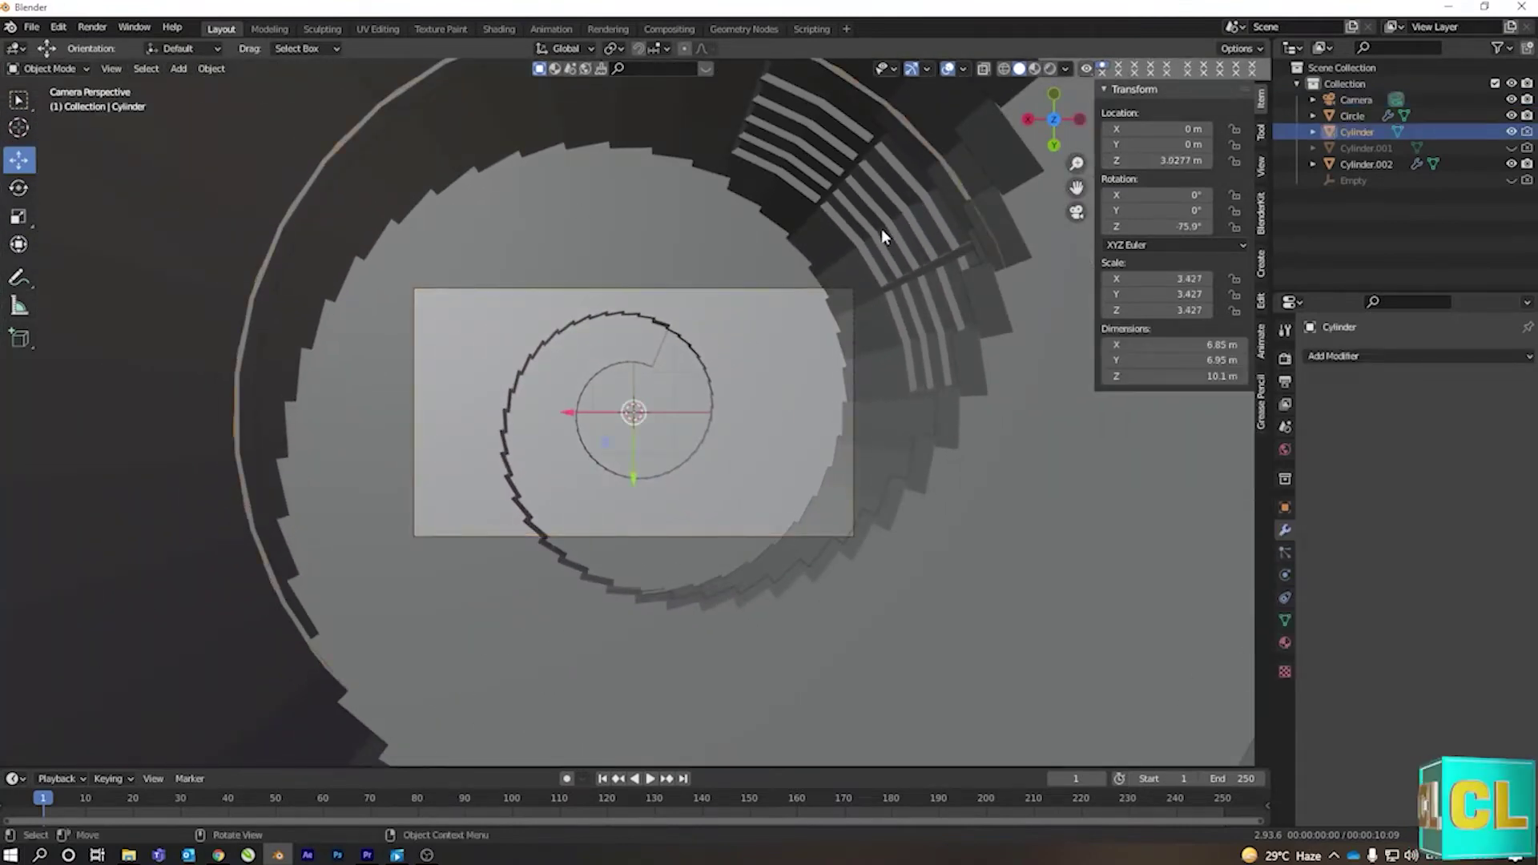
pyautogui.press('r')
pyautogui.press('z')
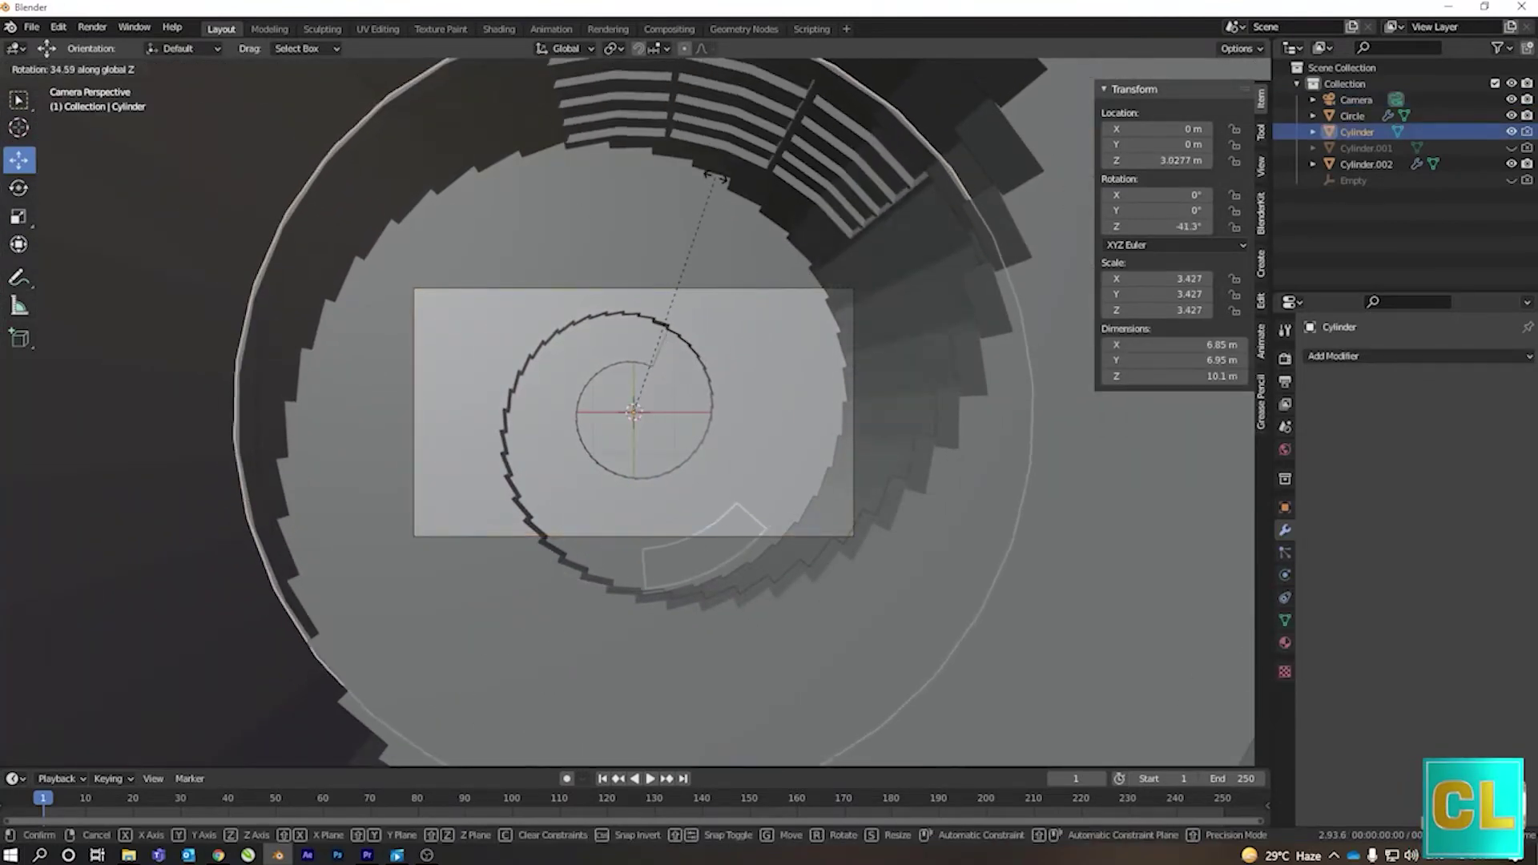
pyautogui.click(719, 181)
# - Set the camera's Location Z to about 8.7393 m and orbit out of camera view
pyautogui.click(1356, 99)
pyautogui.moveTo(1178, 161)
pyautogui.mouseDown()
pyautogui.moveTo(1202, 161)
pyautogui.moveTo(1145, 160)
pyautogui.moveTo(1226, 160)
pyautogui.moveTo(1146, 160)
pyautogui.mouseUp()
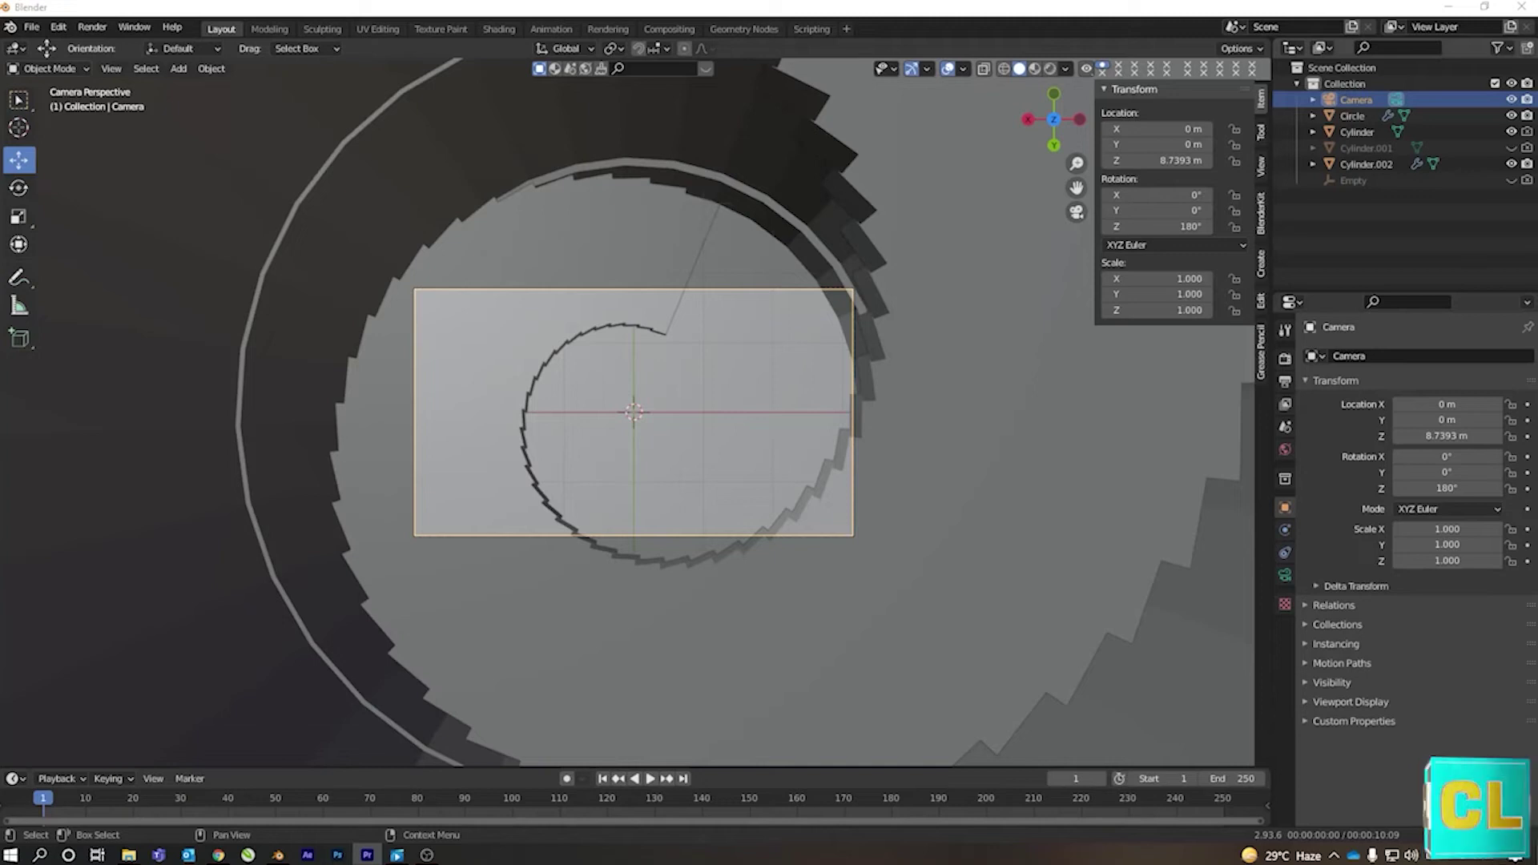
pyautogui.moveTo(920, 575)
pyautogui.mouseDown(button='middle')
pyautogui.moveTo(552, 417)
pyautogui.moveTo(628, 332)
pyautogui.moveTo(533, 471)
pyautogui.moveTo(619, 516)
pyautogui.moveTo(731, 402)
pyautogui.moveTo(773, 436)
pyautogui.moveTo(364, 294)
pyautogui.moveTo(491, 398)
pyautogui.mouseUp(button='middle')
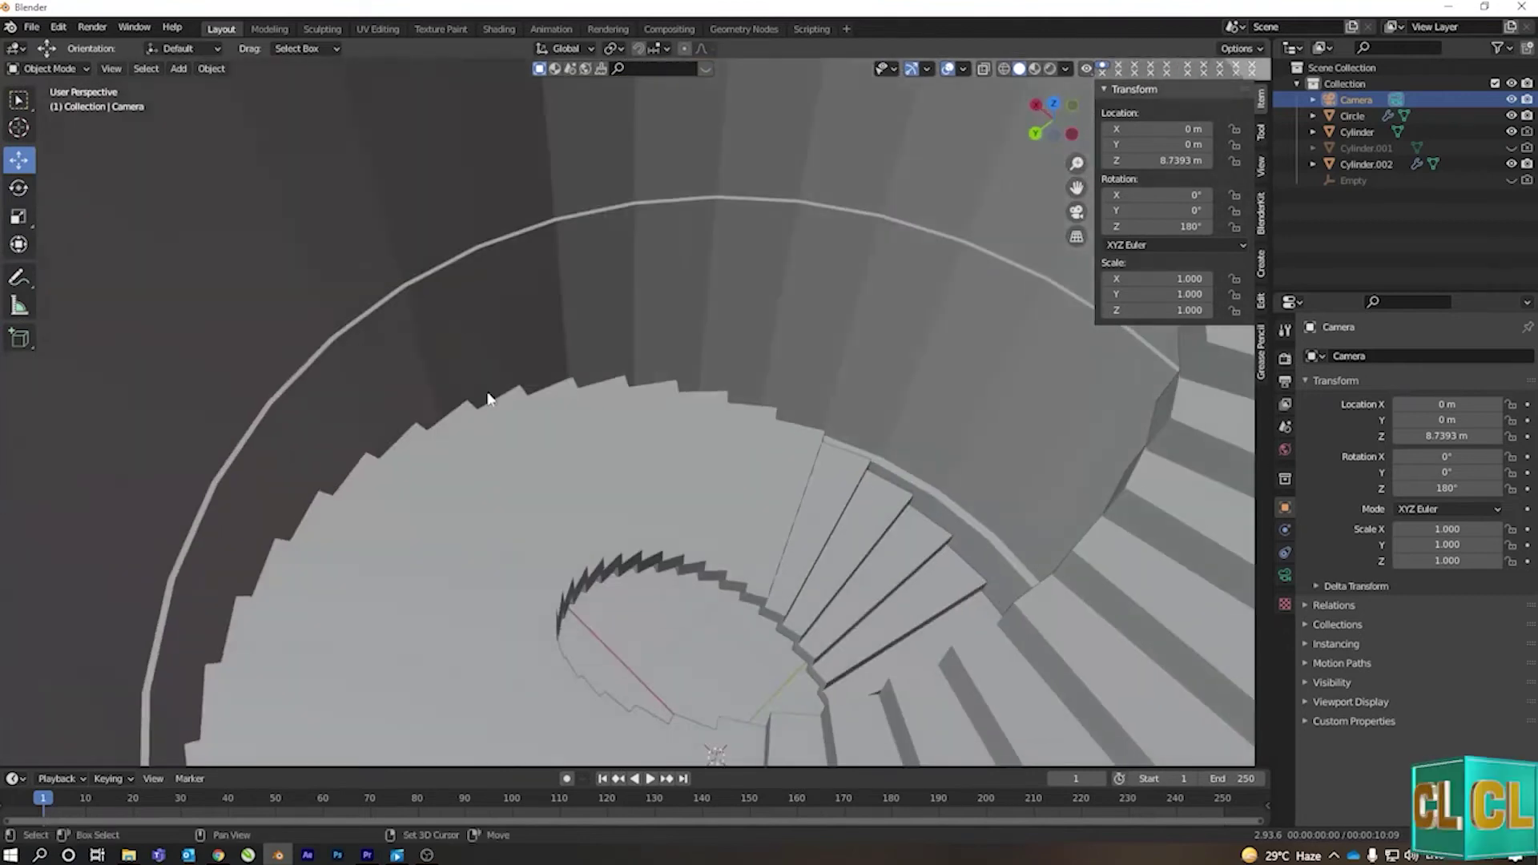
pyautogui.hotkey('shift', 'a')
# - Add a cube, scale it to 0.31 then 0.123, and lift it along Z
pyautogui.click(641, 420)
pyautogui.moveTo(666, 535); pyautogui.dragTo(681, 529, button='middle')
pyautogui.write('s.31')
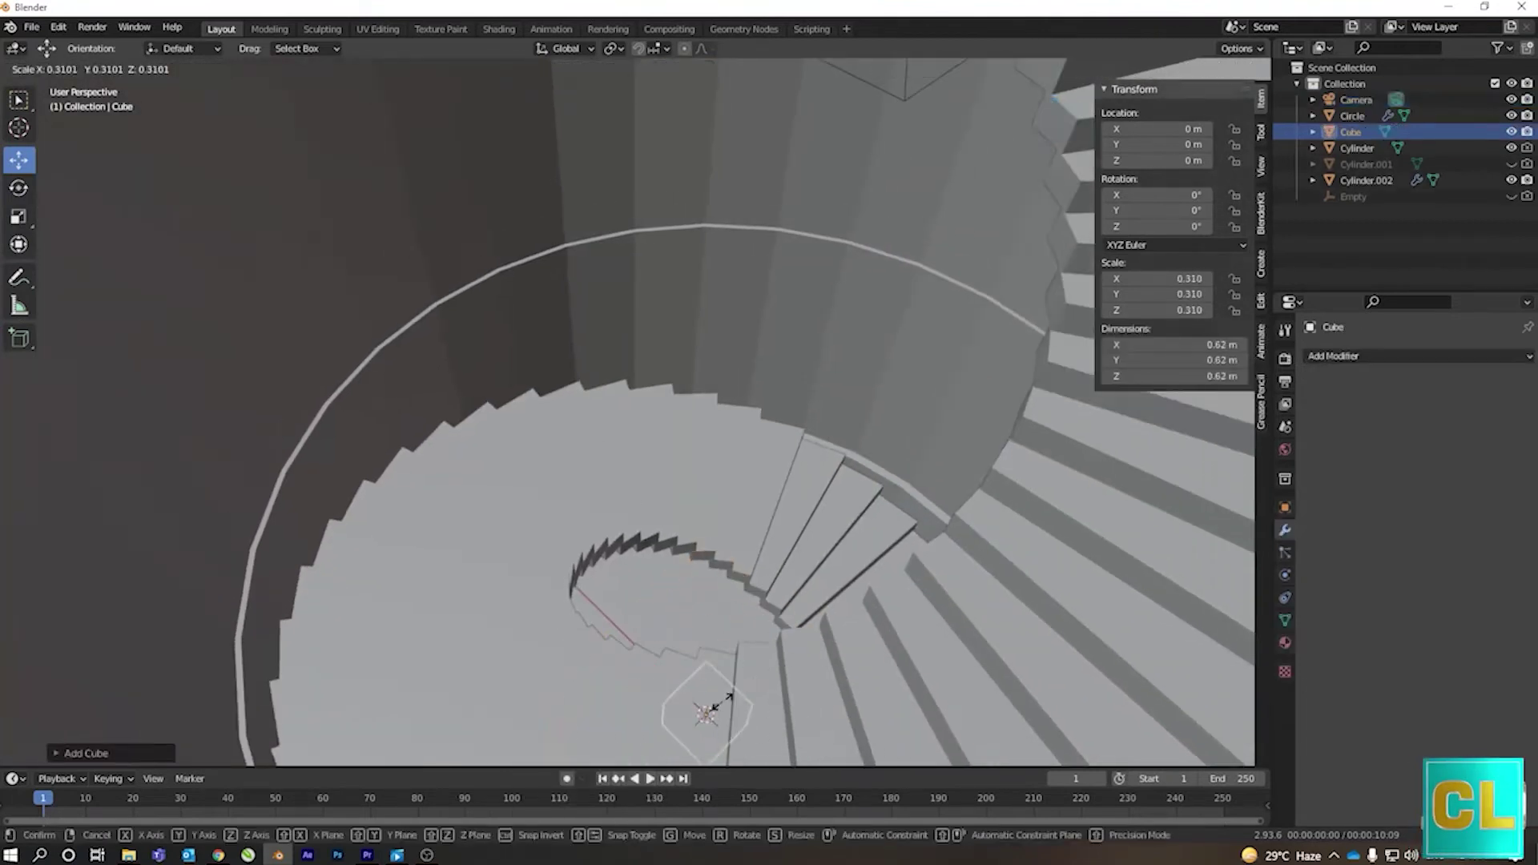
pyautogui.press('Return')
pyautogui.press('g')
pyautogui.press('z')
pyautogui.click(1006, 505)
pyautogui.press('s')
pyautogui.click(859, 428)
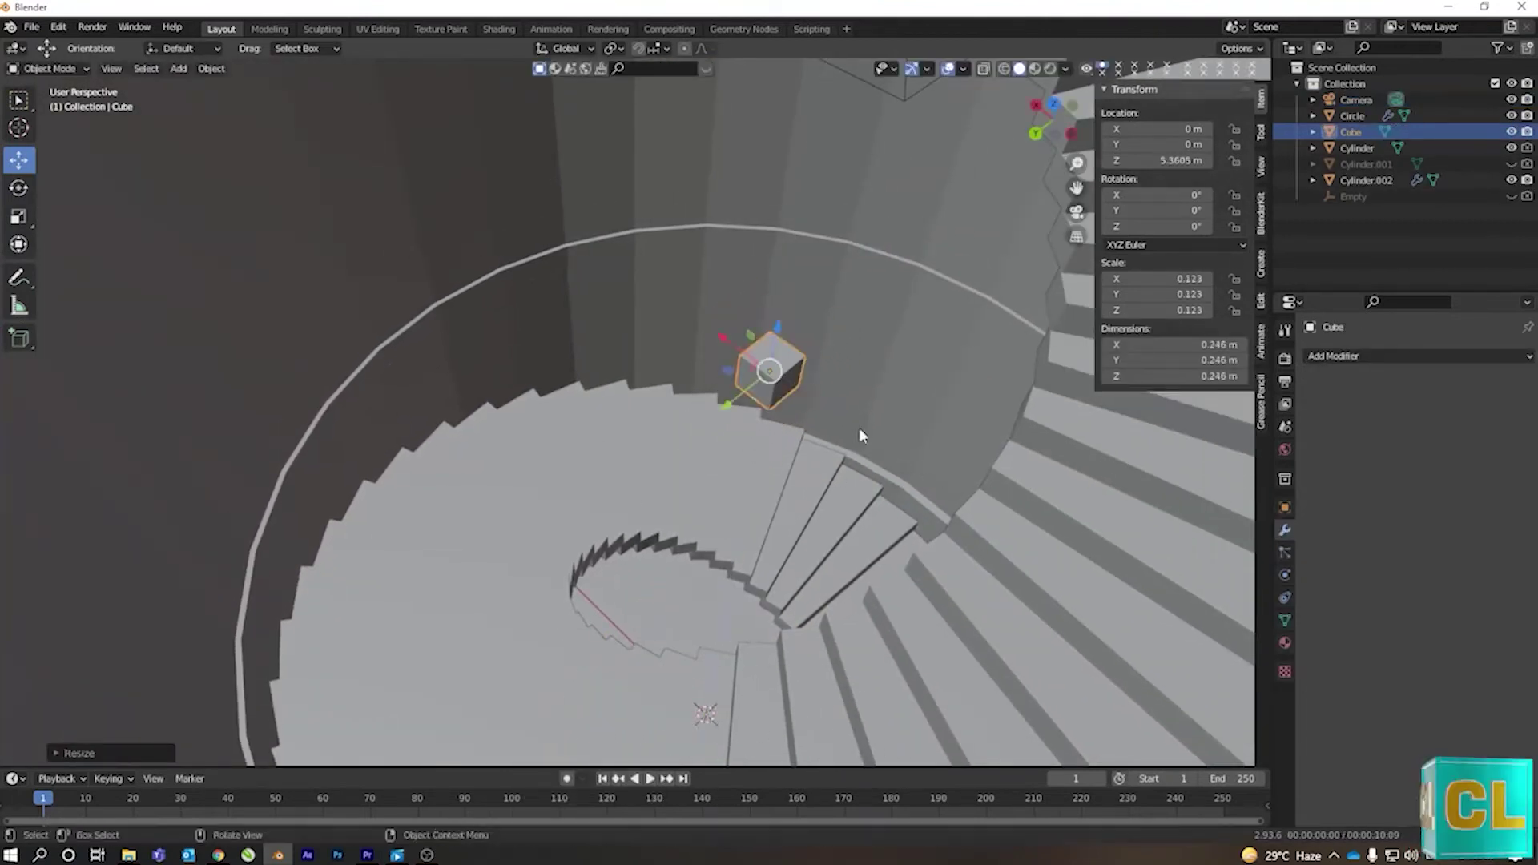
# - Move the small cube along X out against the stairwell wall
pyautogui.press('g')
pyautogui.press('x')
pyautogui.click(353, 251)
pyautogui.press('KP_Decimal')
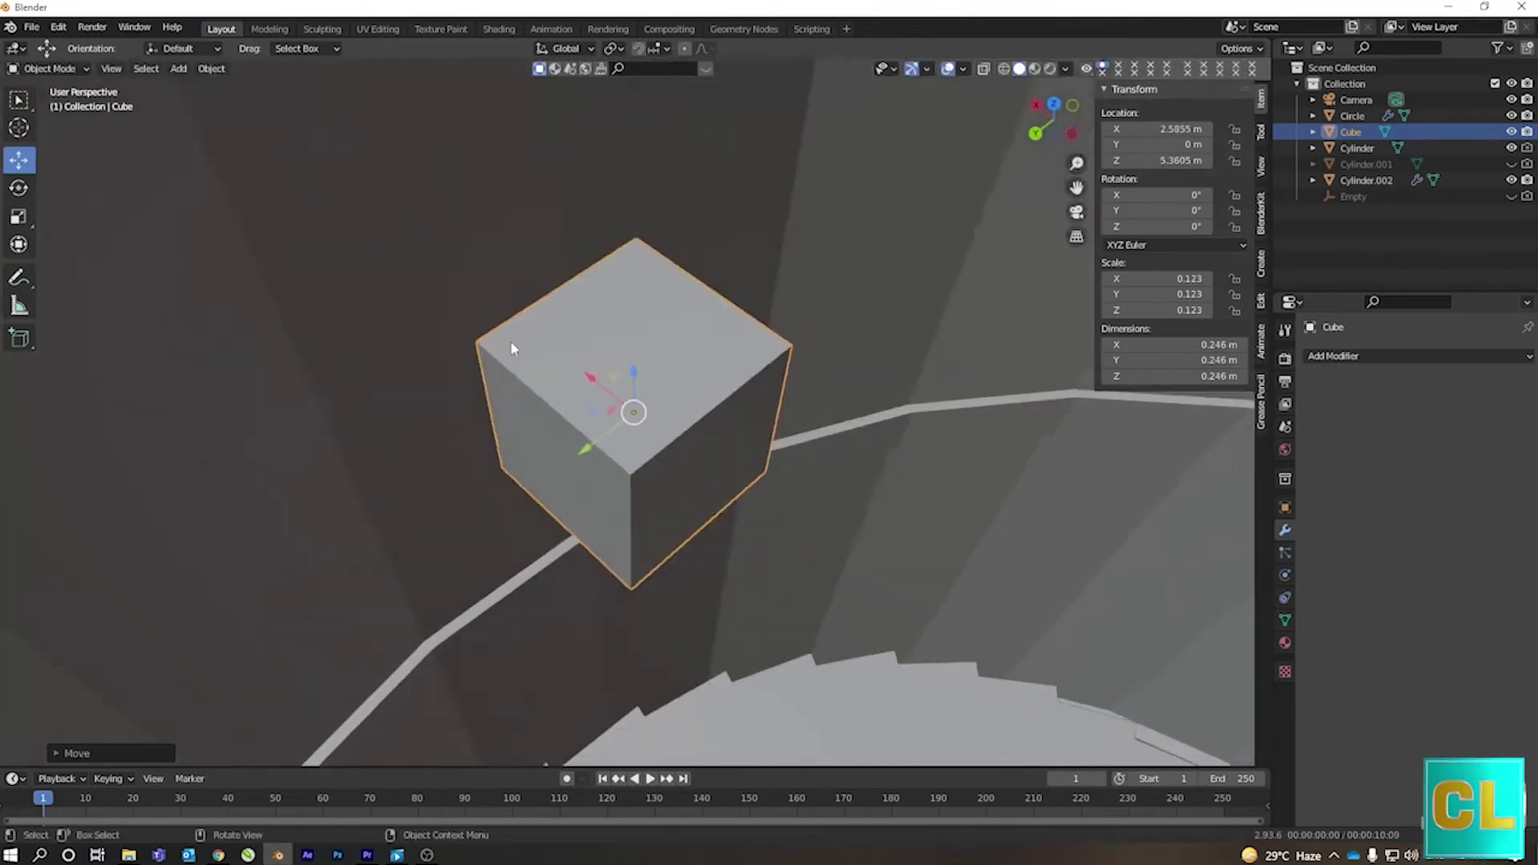
pyautogui.press('g')
pyautogui.press('x')
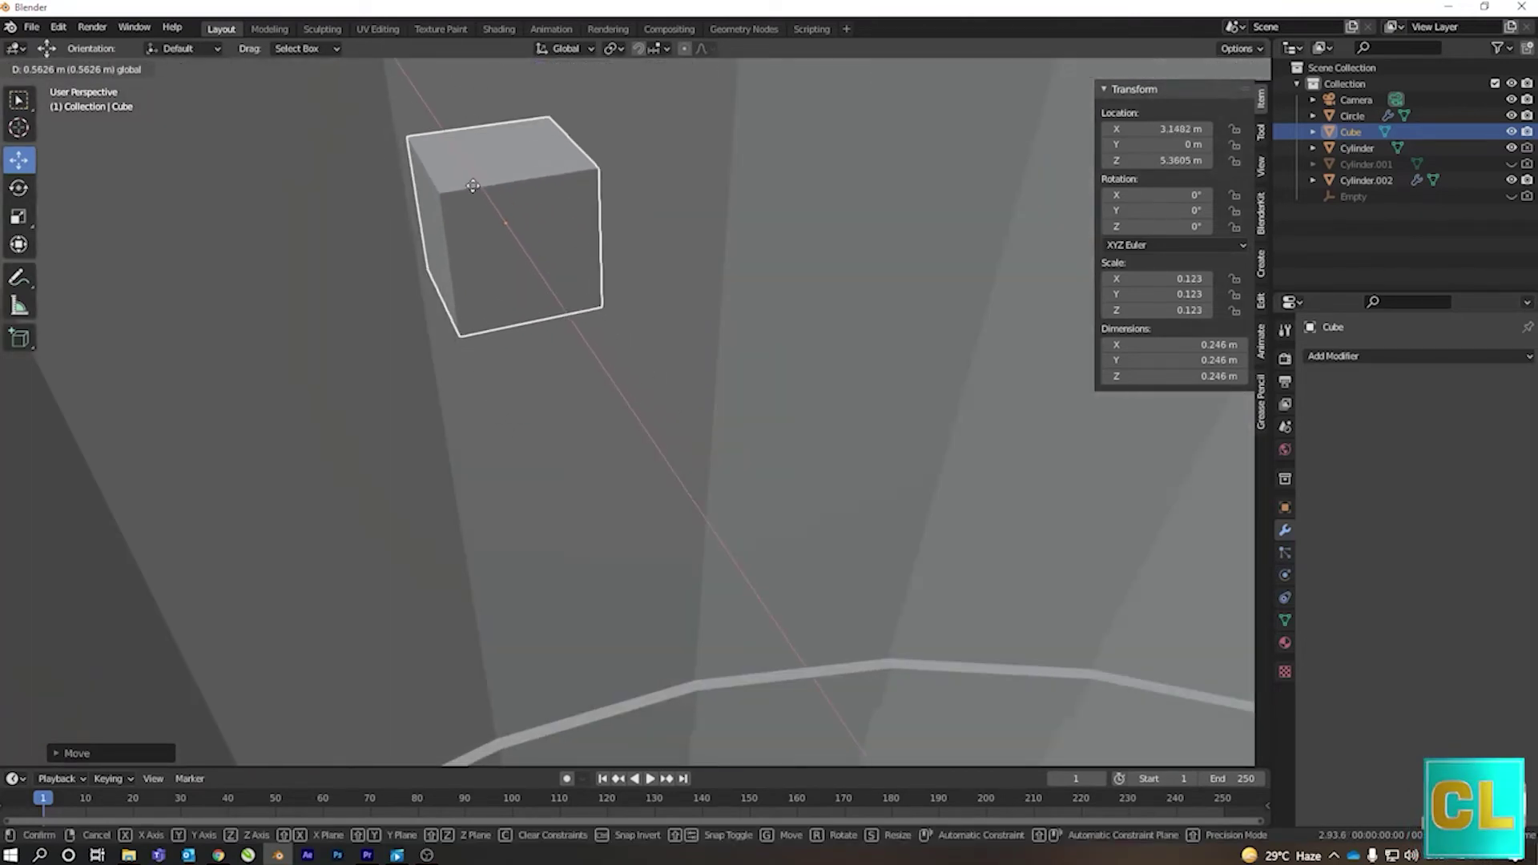
pyautogui.click(439, 154)
pyautogui.moveTo(438, 153)
pyautogui.mouseDown(button='middle')
pyautogui.moveTo(543, 386)
pyautogui.moveTo(585, 431)
pyautogui.moveTo(624, 346)
pyautogui.moveTo(805, 333)
pyautogui.moveTo(597, 460)
pyautogui.moveTo(644, 457)
pyautogui.mouseUp(button='middle')
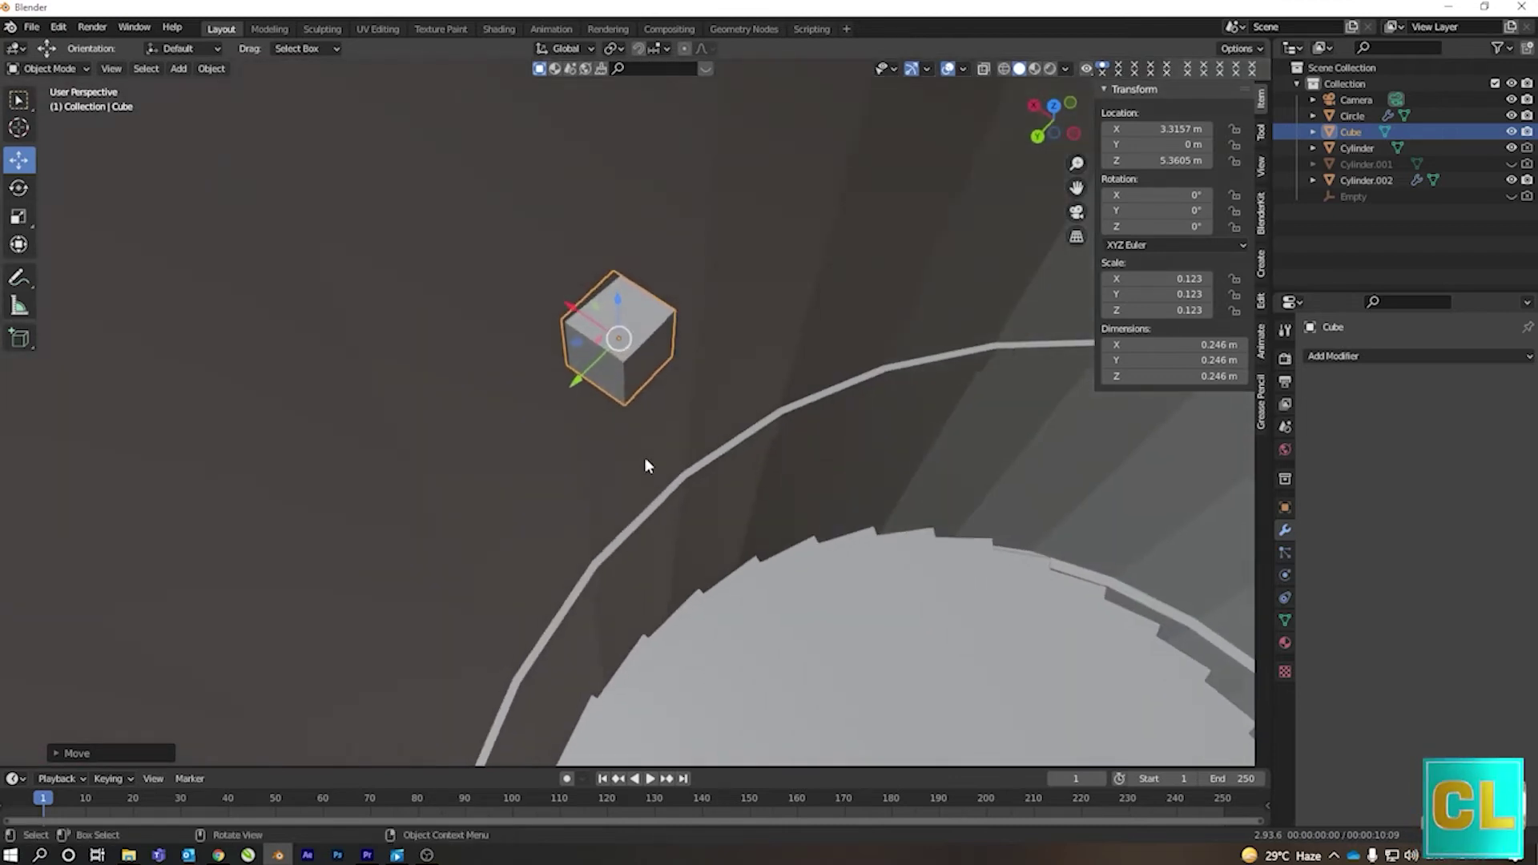
pyautogui.press('g')
pyautogui.press('x')
pyautogui.rightClick(154, 171)
# - Extrude one face of the cube in Edit Mode to elongate it into a block
pyautogui.press('Tab')
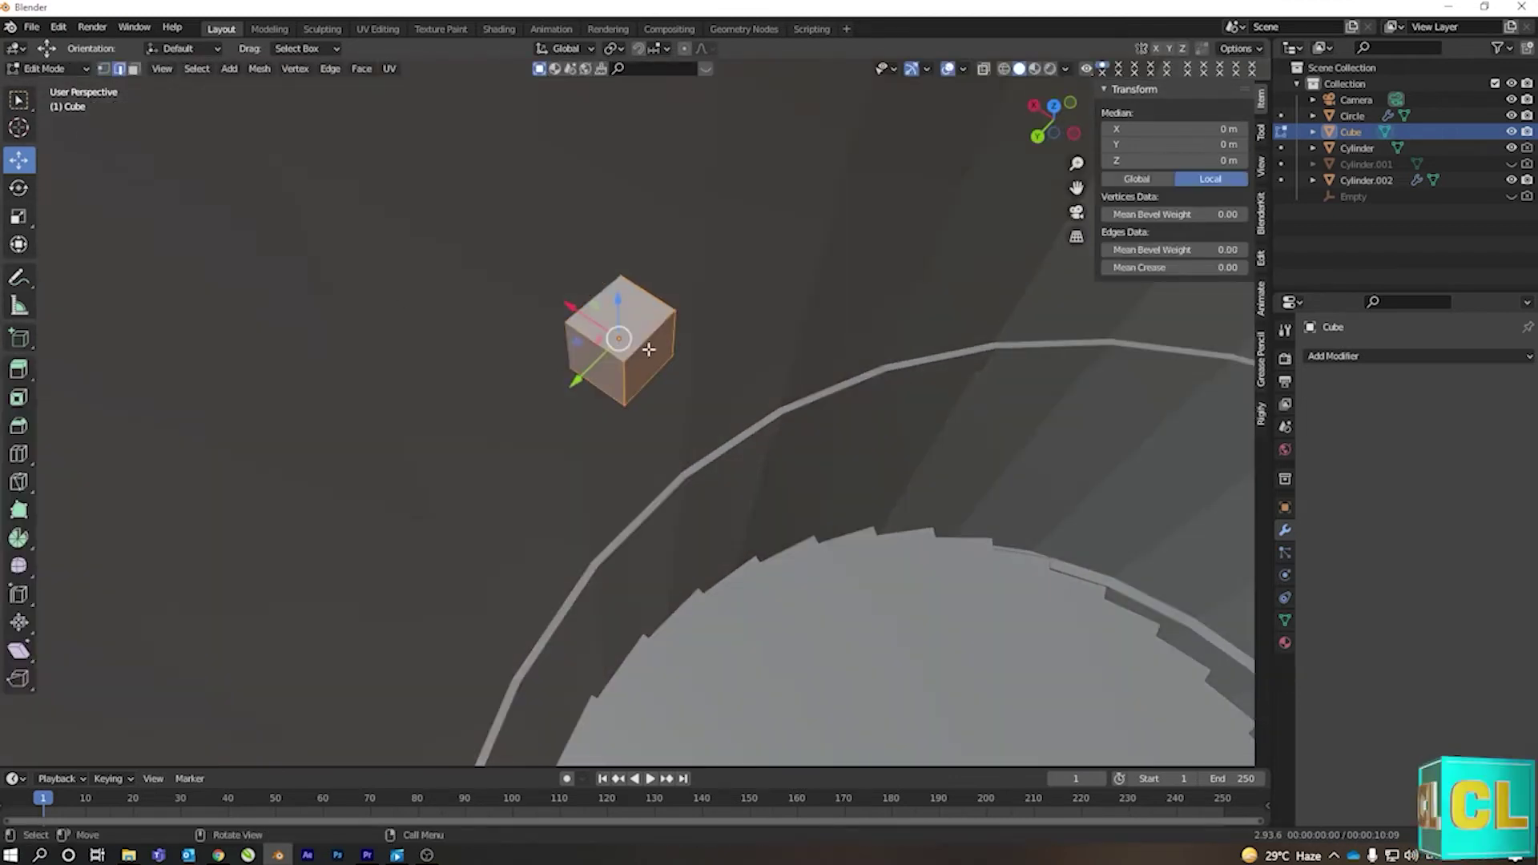
pyautogui.moveTo(646, 307); pyautogui.dragTo(646, 367)
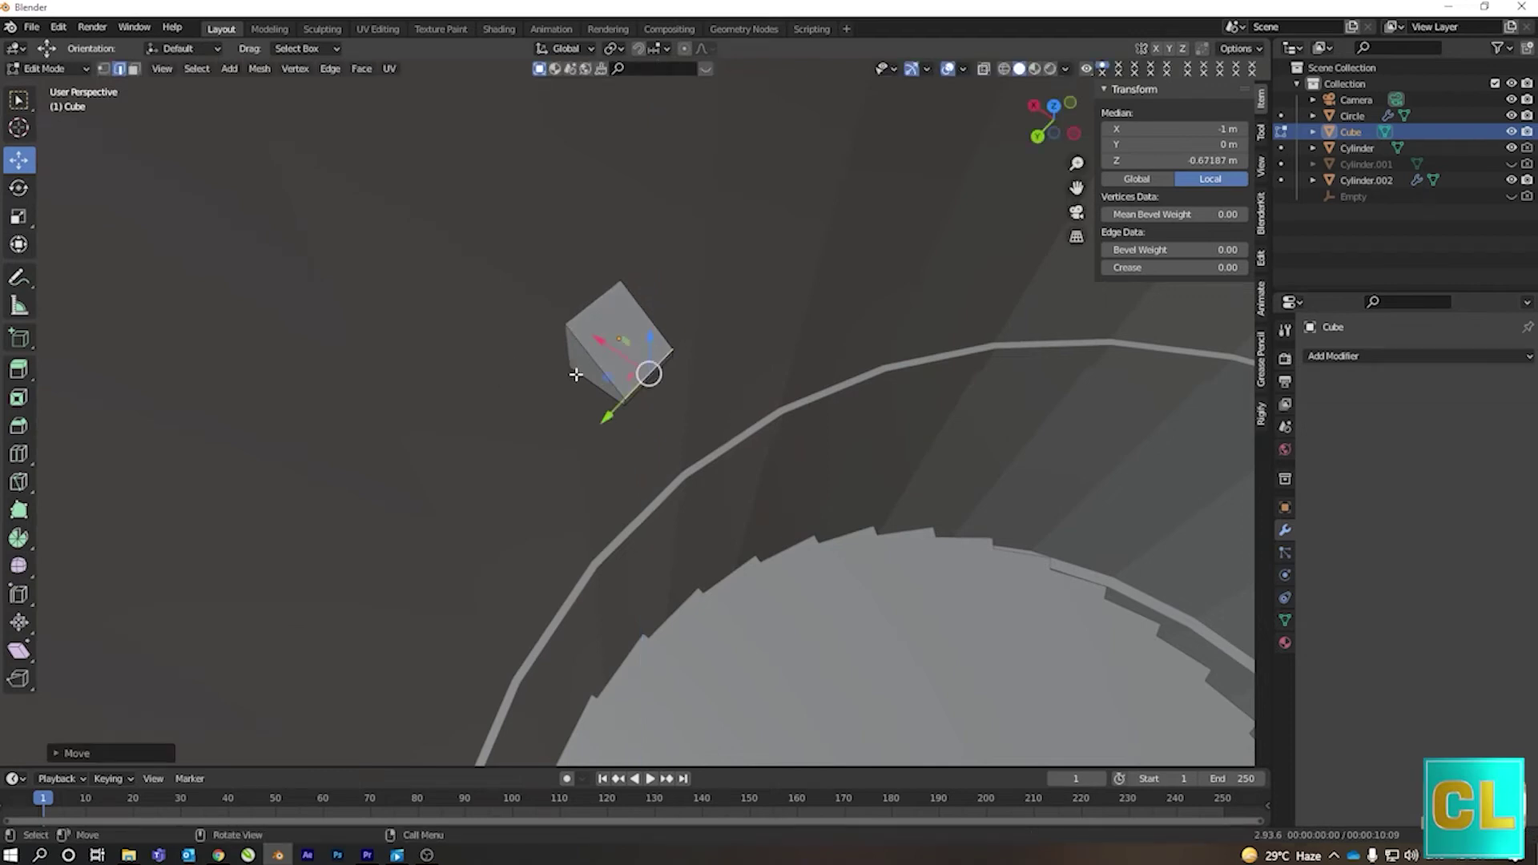
pyautogui.click(133, 70)
pyautogui.click(592, 384)
pyautogui.press('e')
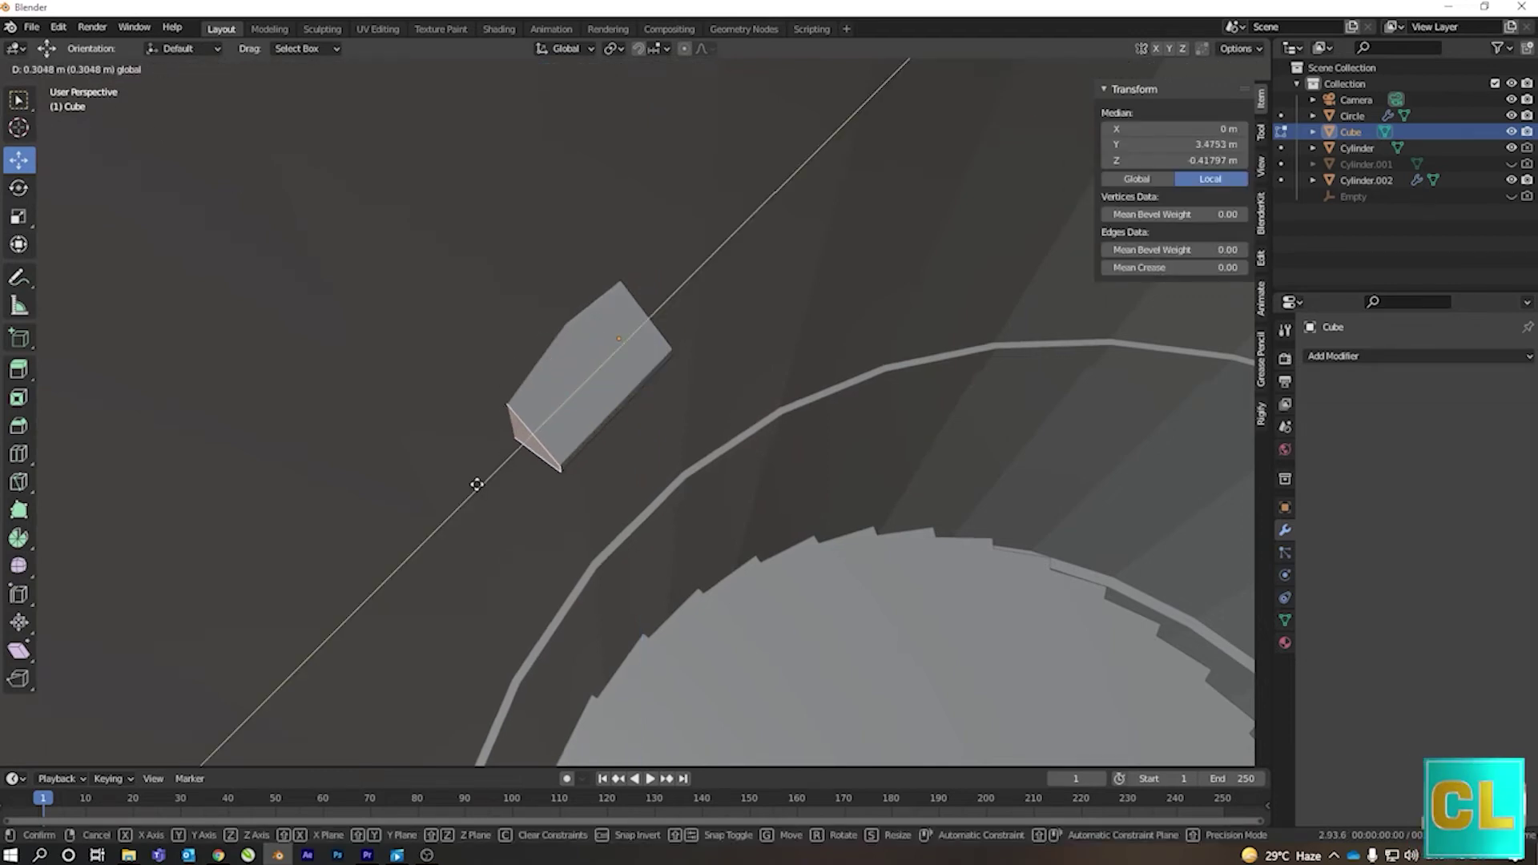
pyautogui.click(480, 473)
pyautogui.press('Tab')
# - Reposition the block along X and shorten its extruded part
pyautogui.press('g')
pyautogui.press('x')
pyautogui.press('y')
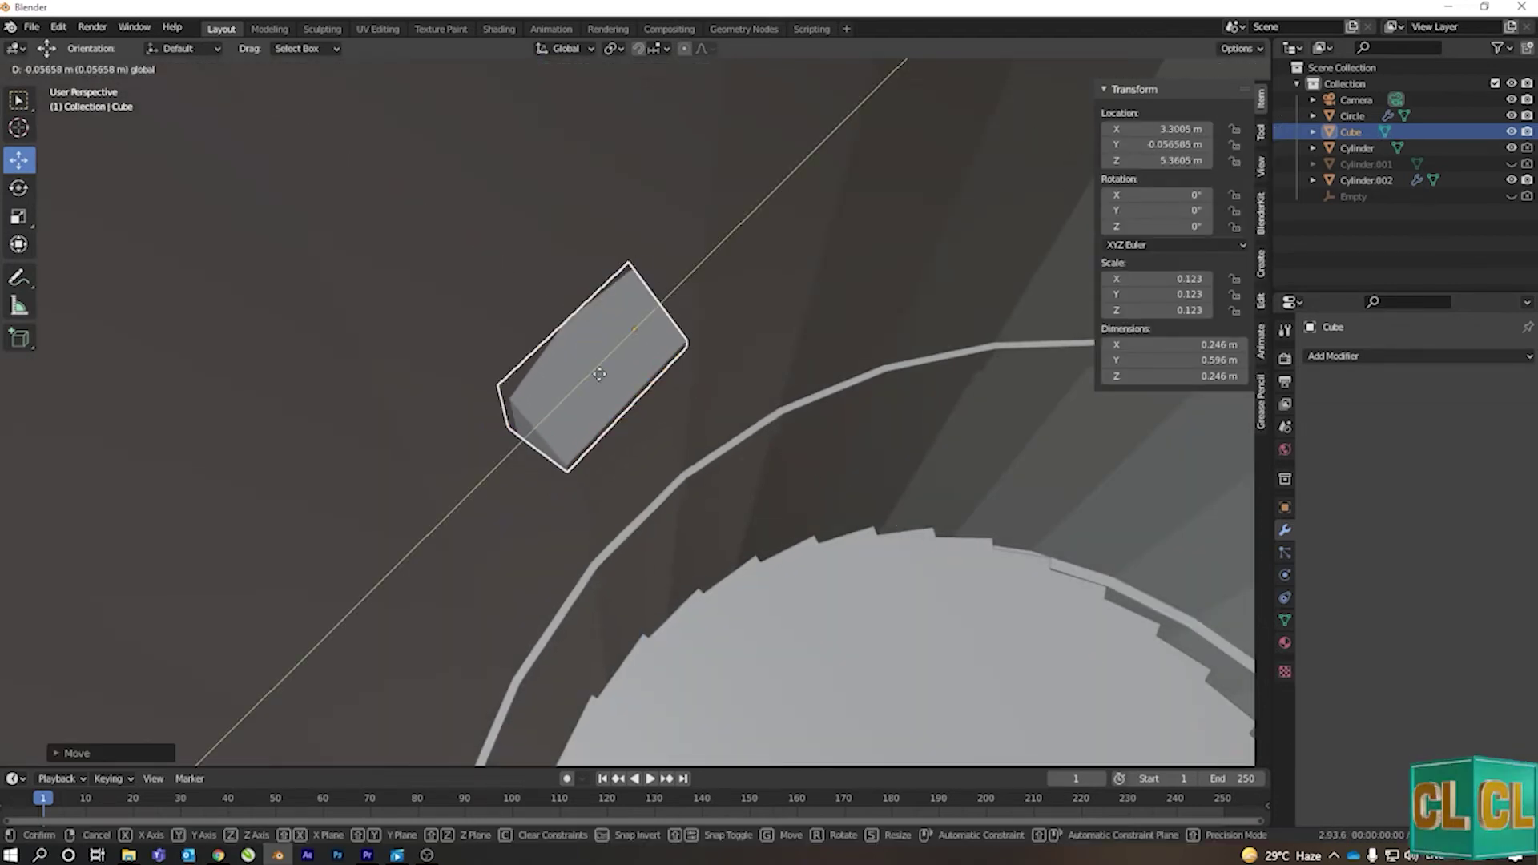
pyautogui.hotkey('shift', 'z')
pyautogui.click(638, 360)
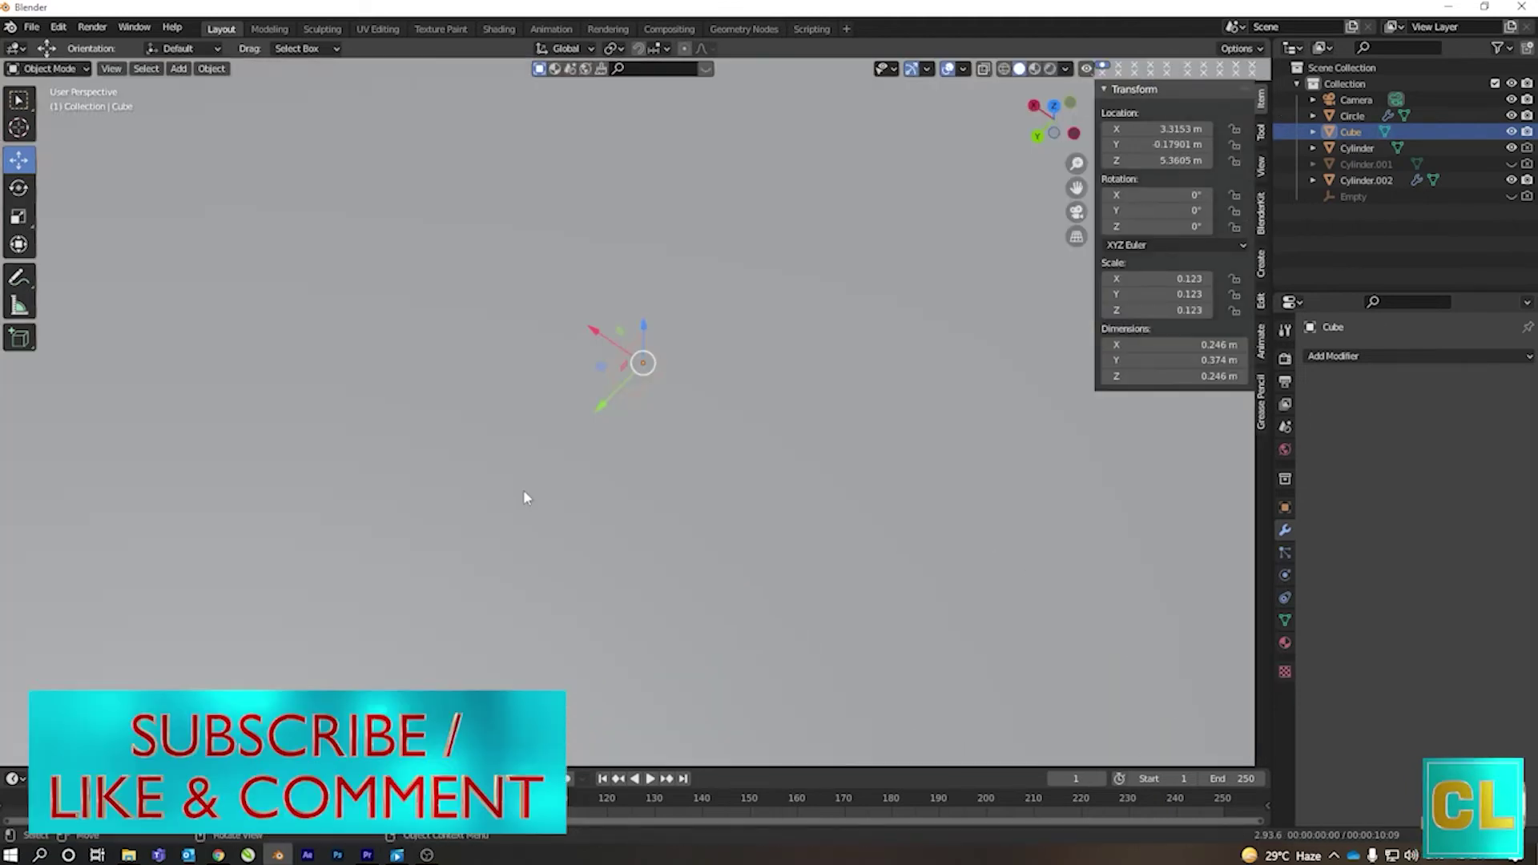
pyautogui.moveTo(525, 496)
pyautogui.mouseDown(button='middle')
pyautogui.moveTo(503, 387)
pyautogui.moveTo(824, 516)
pyautogui.moveTo(425, 519)
pyautogui.moveTo(463, 500)
pyautogui.moveTo(499, 402)
pyautogui.moveTo(502, 440)
pyautogui.moveTo(584, 333)
pyautogui.moveTo(606, 452)
pyautogui.mouseUp(button='middle')
# - From camera view, raise the camera to about 10.03 m and adjust the cube's wall height
pyautogui.press('KP_0')
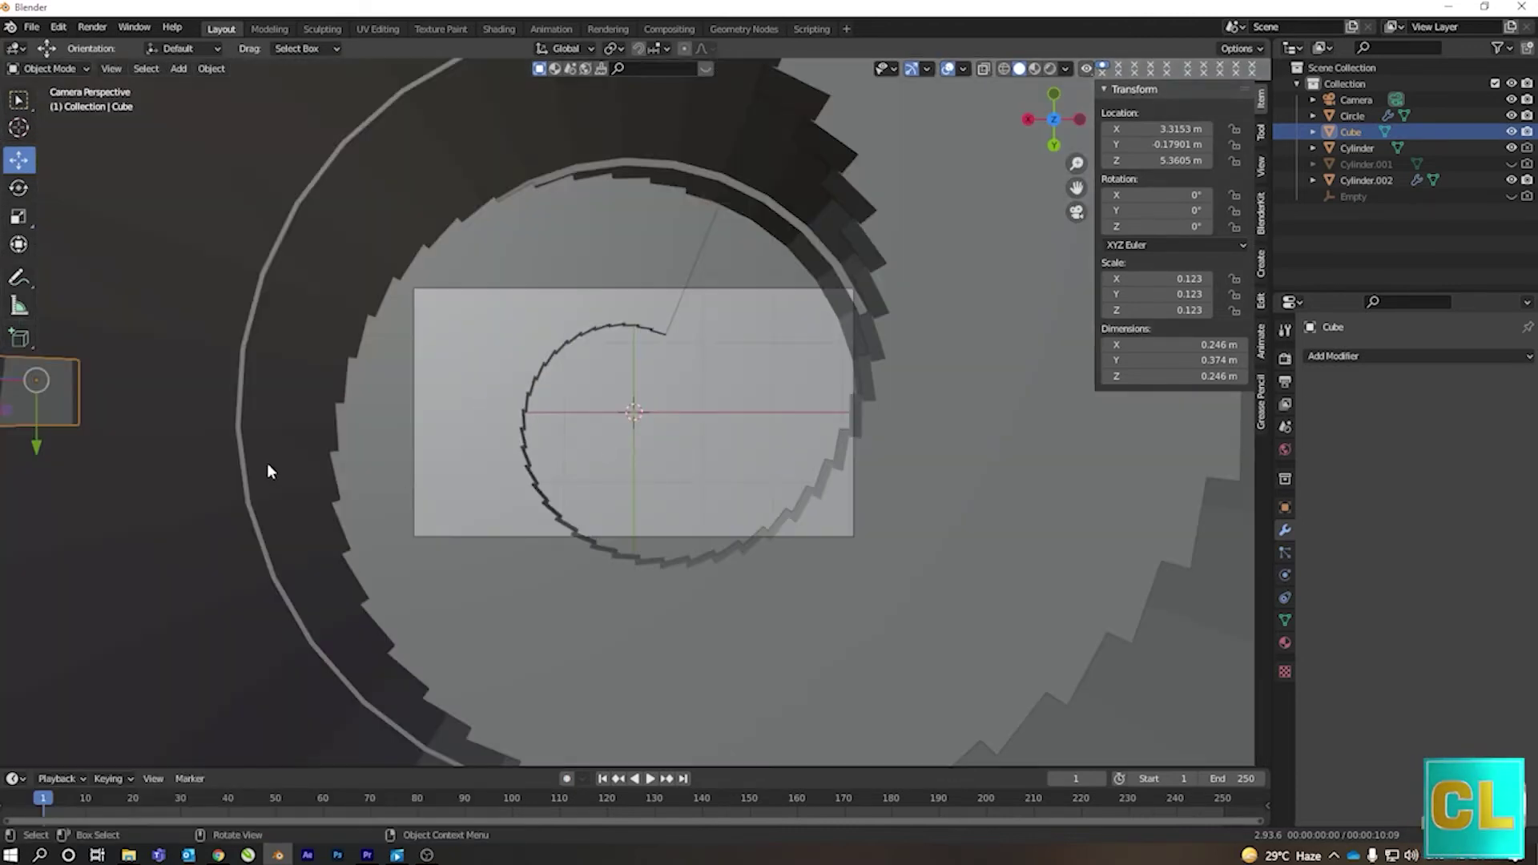
pyautogui.click(1356, 99)
pyautogui.moveTo(1181, 161); pyautogui.dragTo(1218, 160)
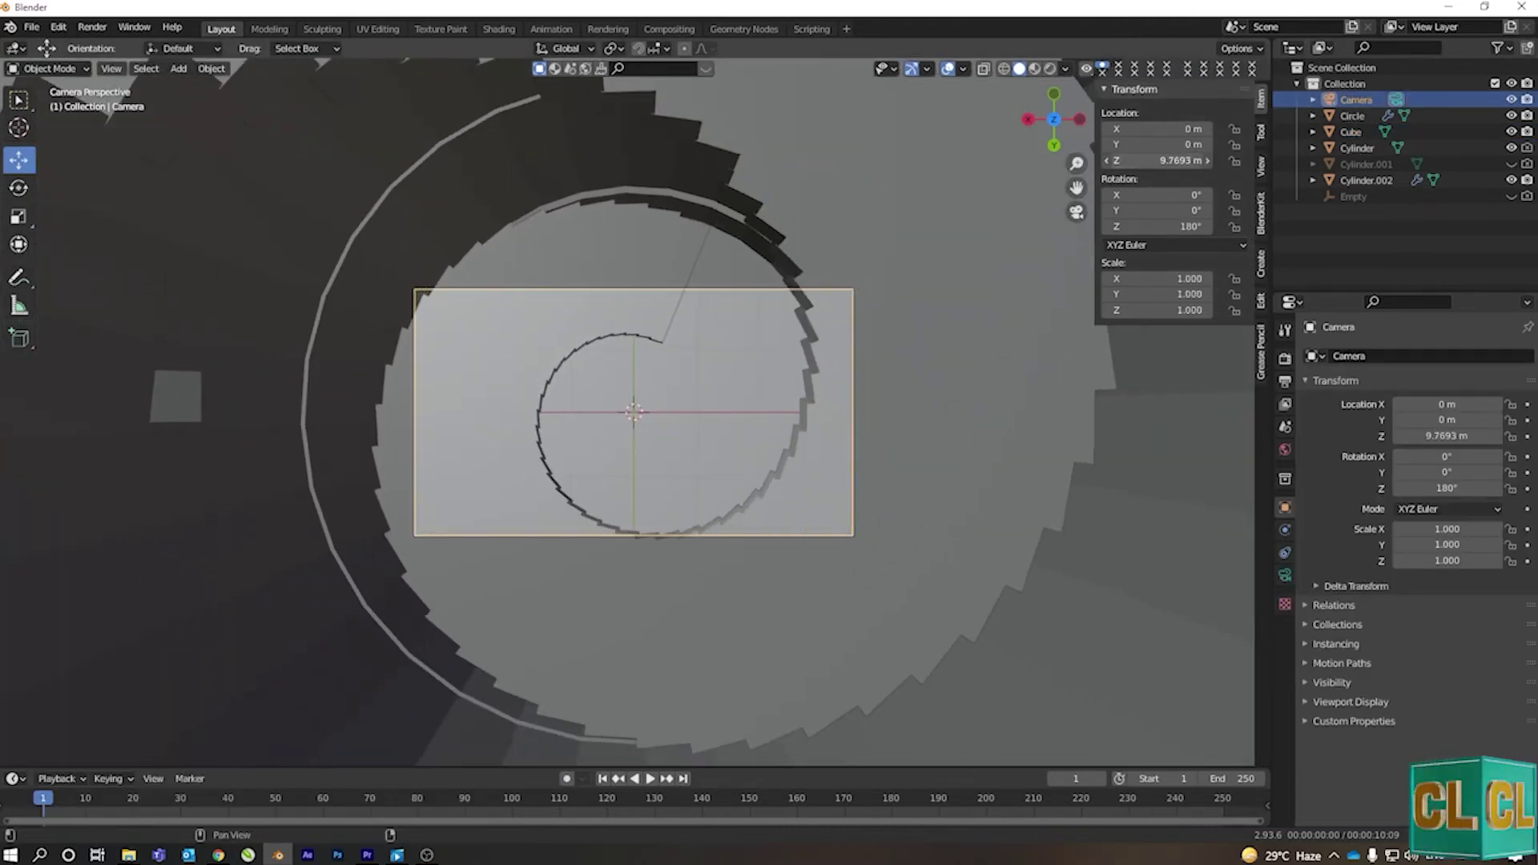
pyautogui.click(201, 396)
pyautogui.moveTo(164, 392); pyautogui.dragTo(93, 396)
pyautogui.press('Escape')
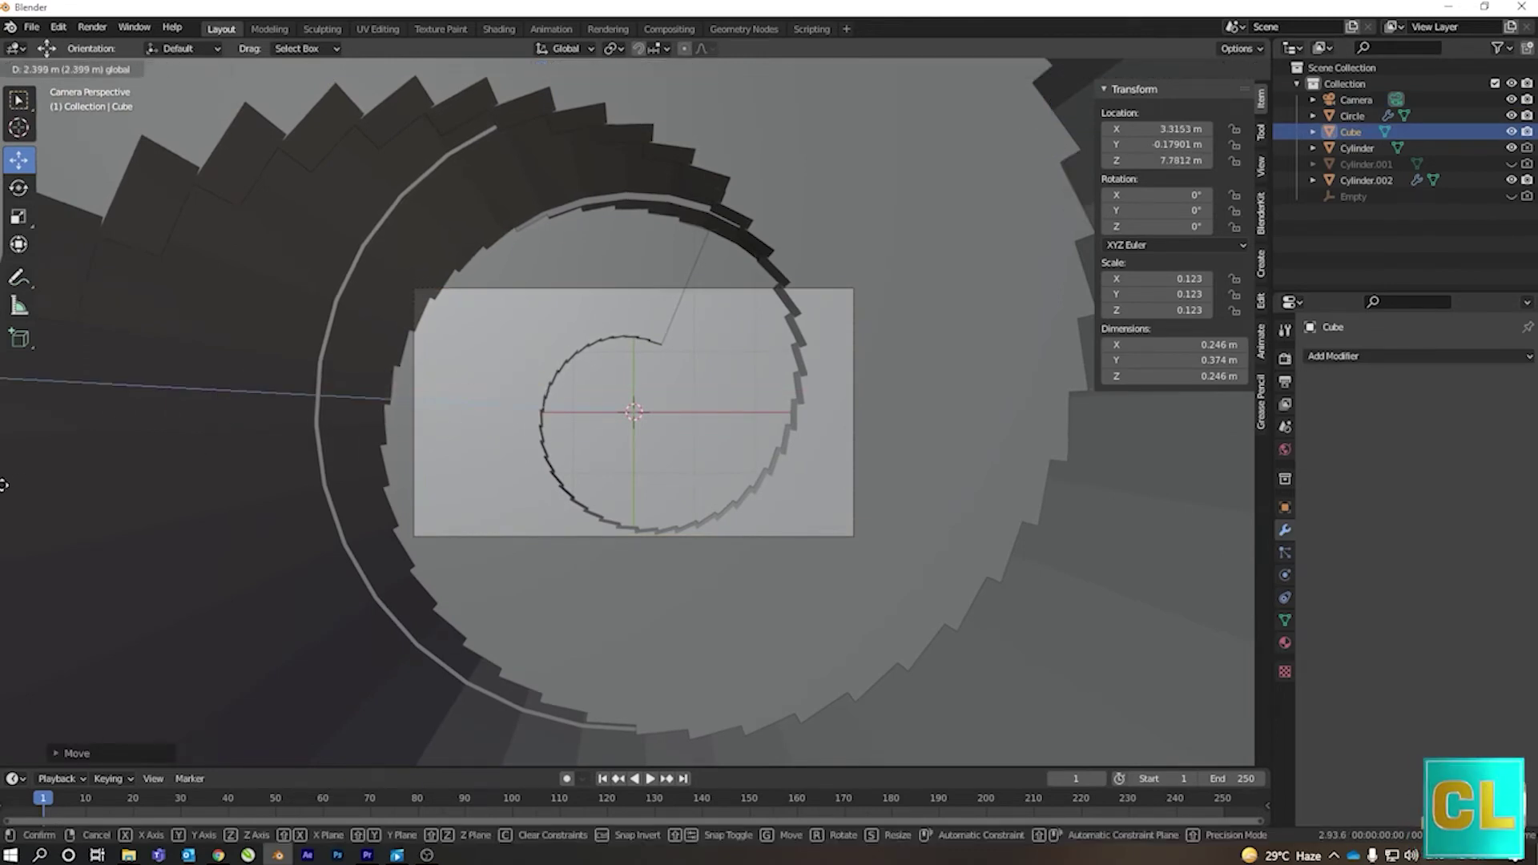
pyautogui.moveTo(4, 485); pyautogui.dragTo(924, 512)
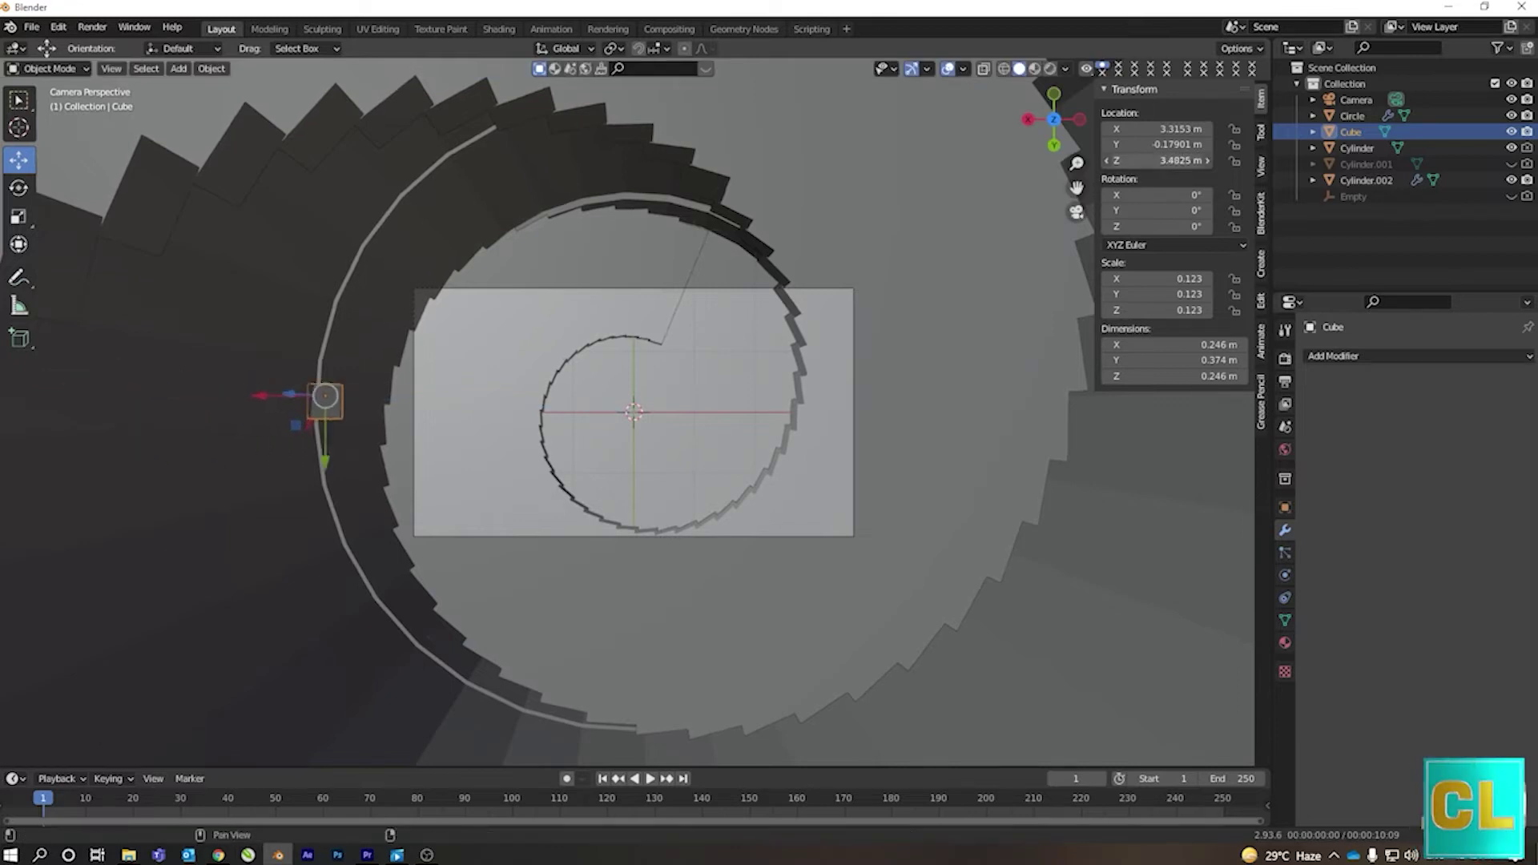
# - Set the camera's focal length to 40 mm and retune its Location Z to 12.659 m
pyautogui.click(1356, 100)
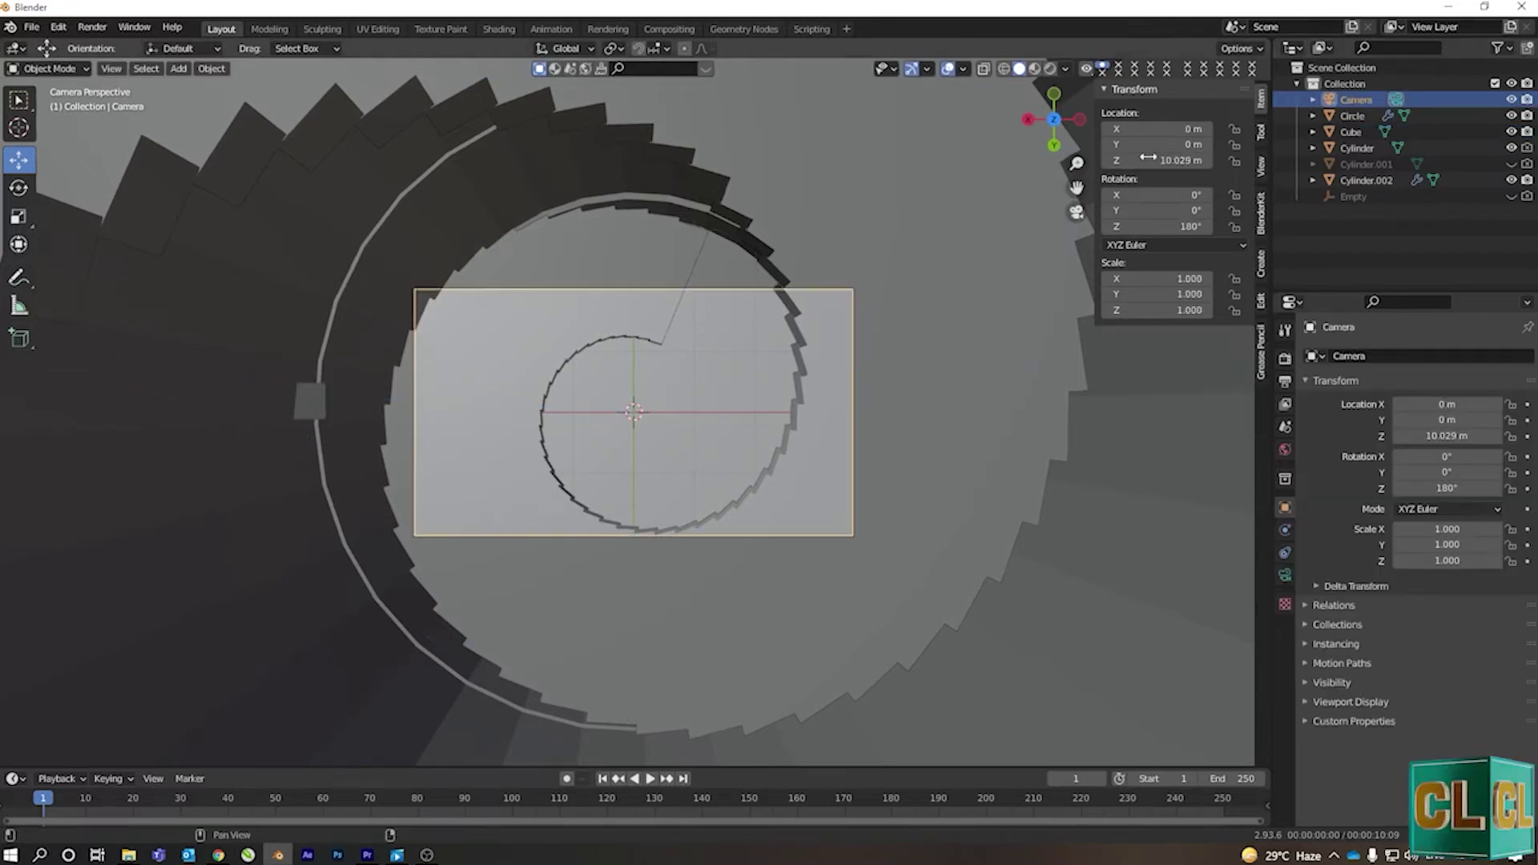
pyautogui.moveTo(1178, 160)
pyautogui.mouseDown()
pyautogui.moveTo(1218, 160)
pyautogui.moveTo(1194, 160)
pyautogui.mouseUp()
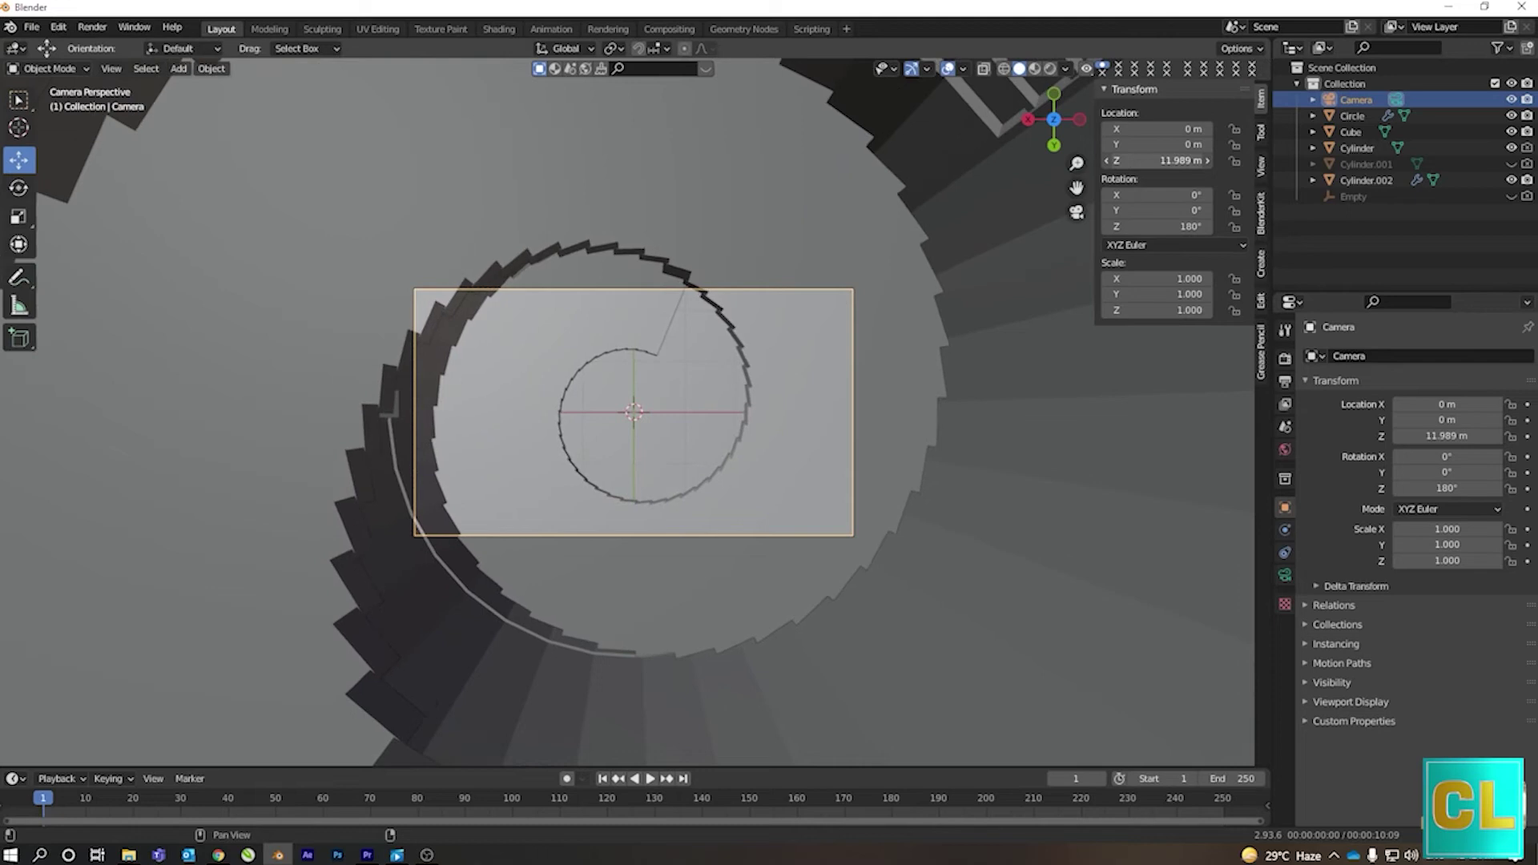
pyautogui.moveTo(1446, 435); pyautogui.dragTo(1462, 438)
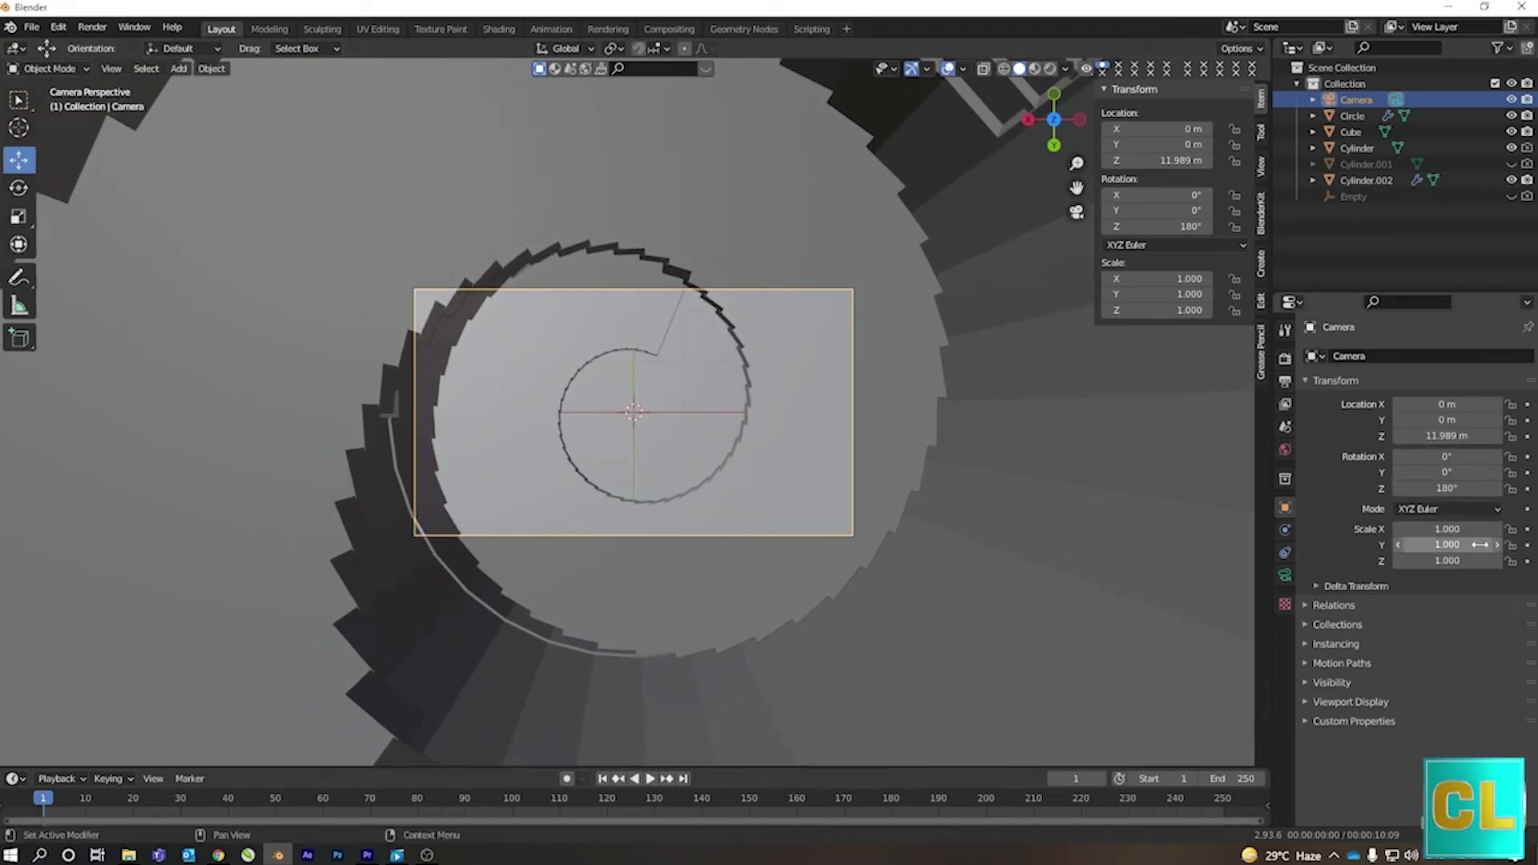
pyautogui.click(1285, 575)
pyautogui.moveTo(1464, 430); pyautogui.dragTo(1435, 430)
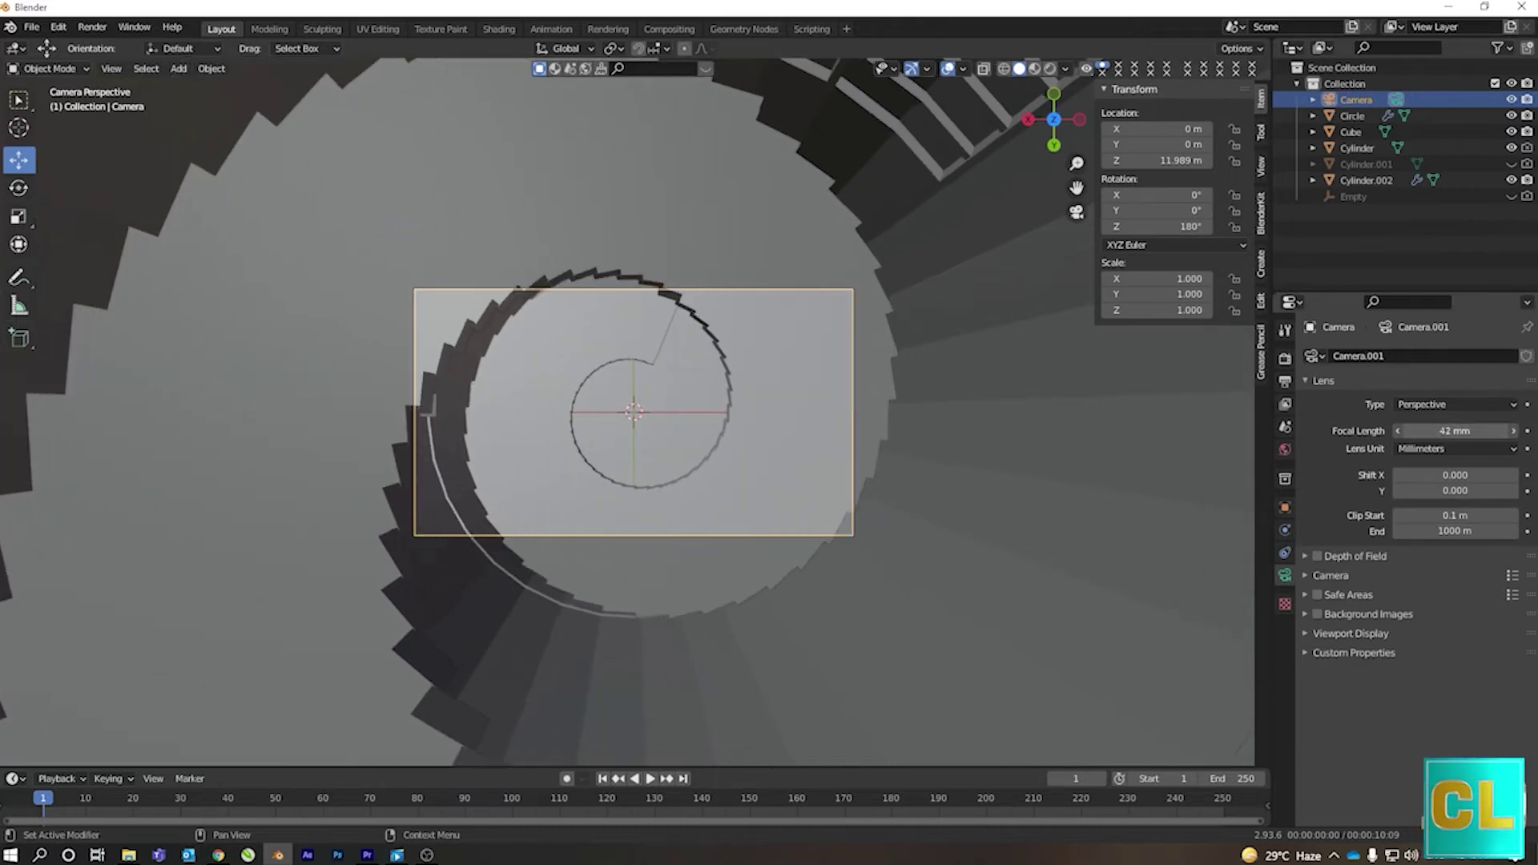
pyautogui.press('Return')
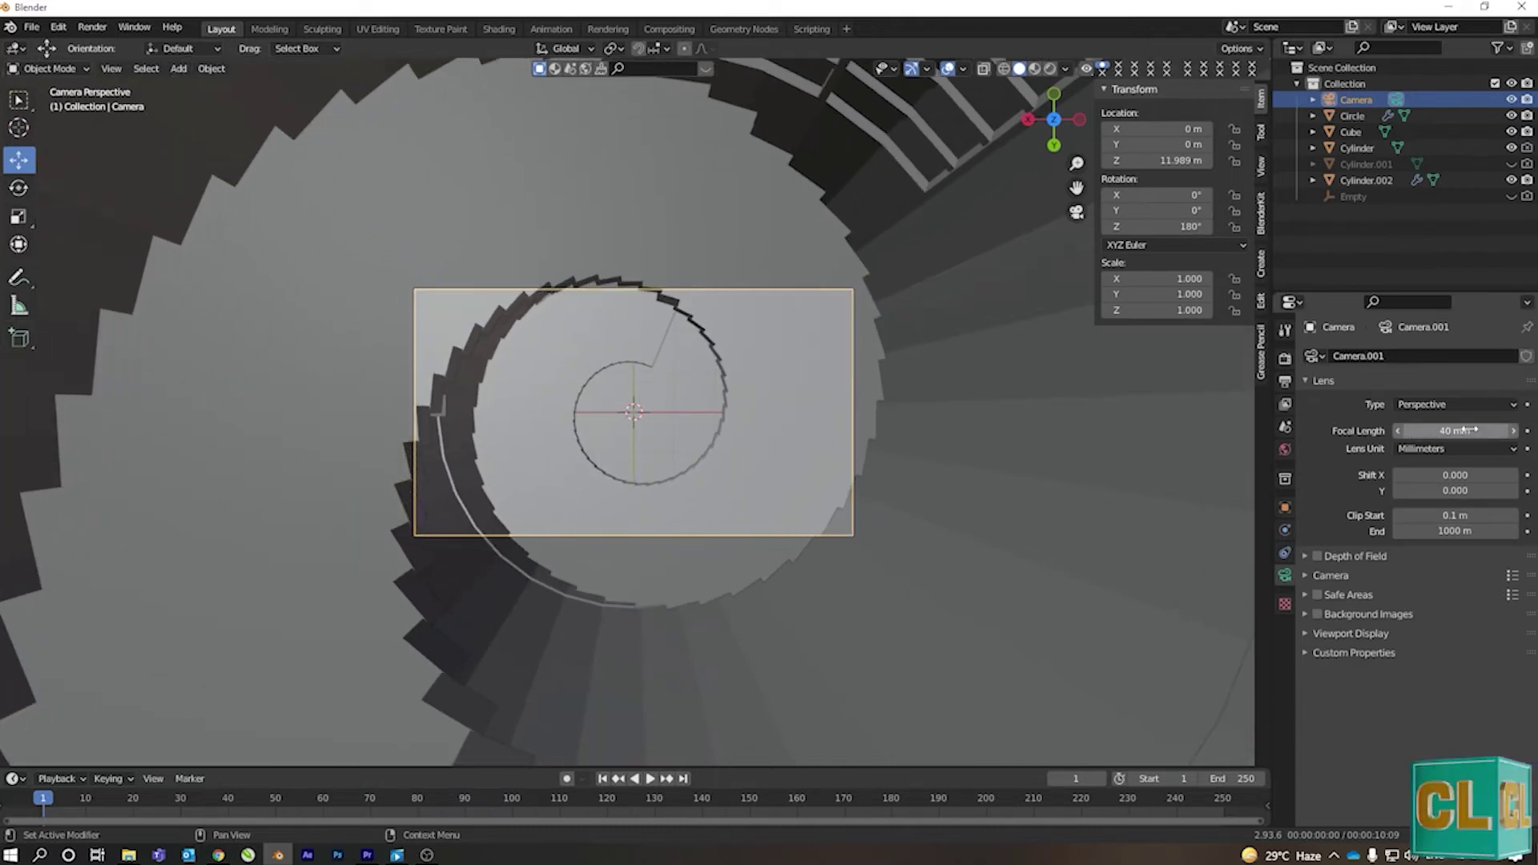
pyautogui.moveTo(1172, 159)
pyautogui.mouseDown()
pyautogui.moveTo(1145, 160)
pyautogui.moveTo(1194, 160)
pyautogui.moveTo(1154, 160)
pyautogui.moveTo(1171, 159)
pyautogui.mouseUp()
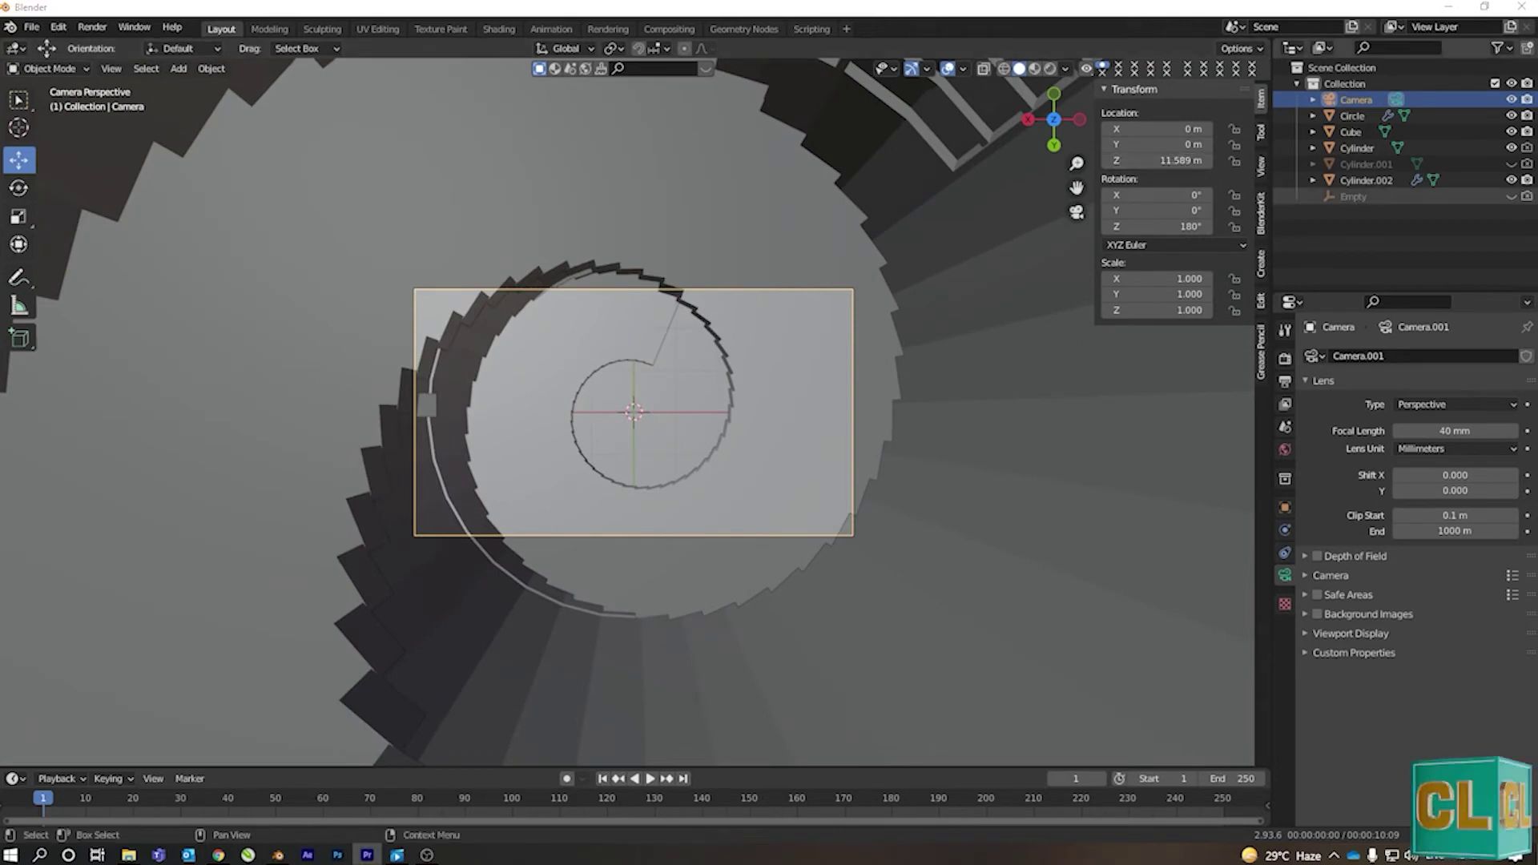
pyautogui.moveTo(1171, 161); pyautogui.dragTo(1172, 160)
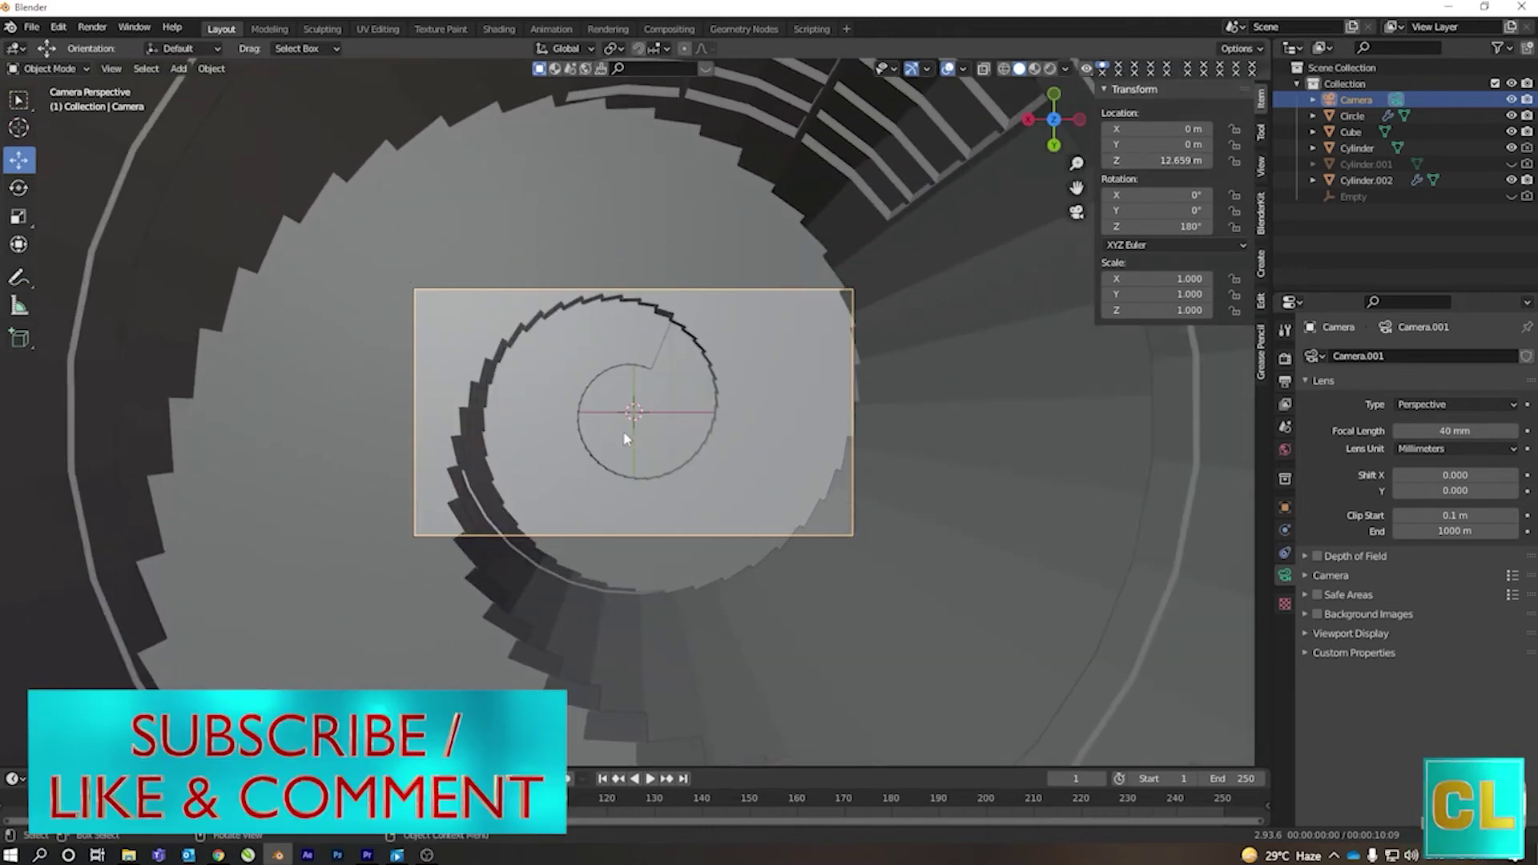
pyautogui.moveTo(627, 440)
pyautogui.mouseDown(button='middle')
pyautogui.moveTo(607, 401)
pyautogui.moveTo(607, 457)
pyautogui.mouseUp(button='middle')
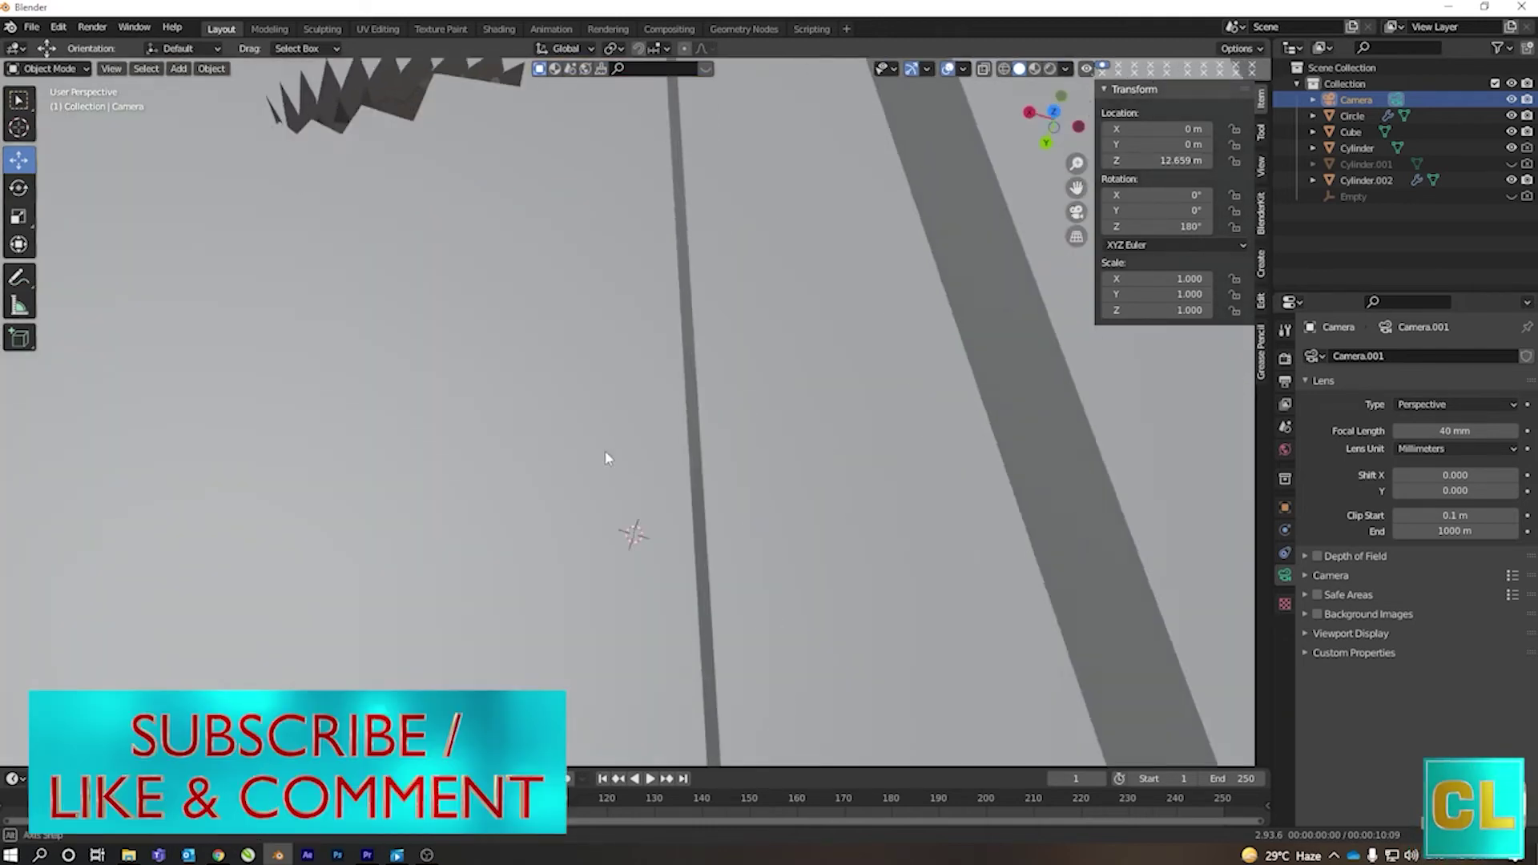
# - Duplicate the small wall cube and slide the copy along X to the opposite wall at -3.1714 m
pyautogui.scroll(-5, 608, 456)
pyautogui.scroll(5, 602, 407)
pyautogui.click(183, 444)
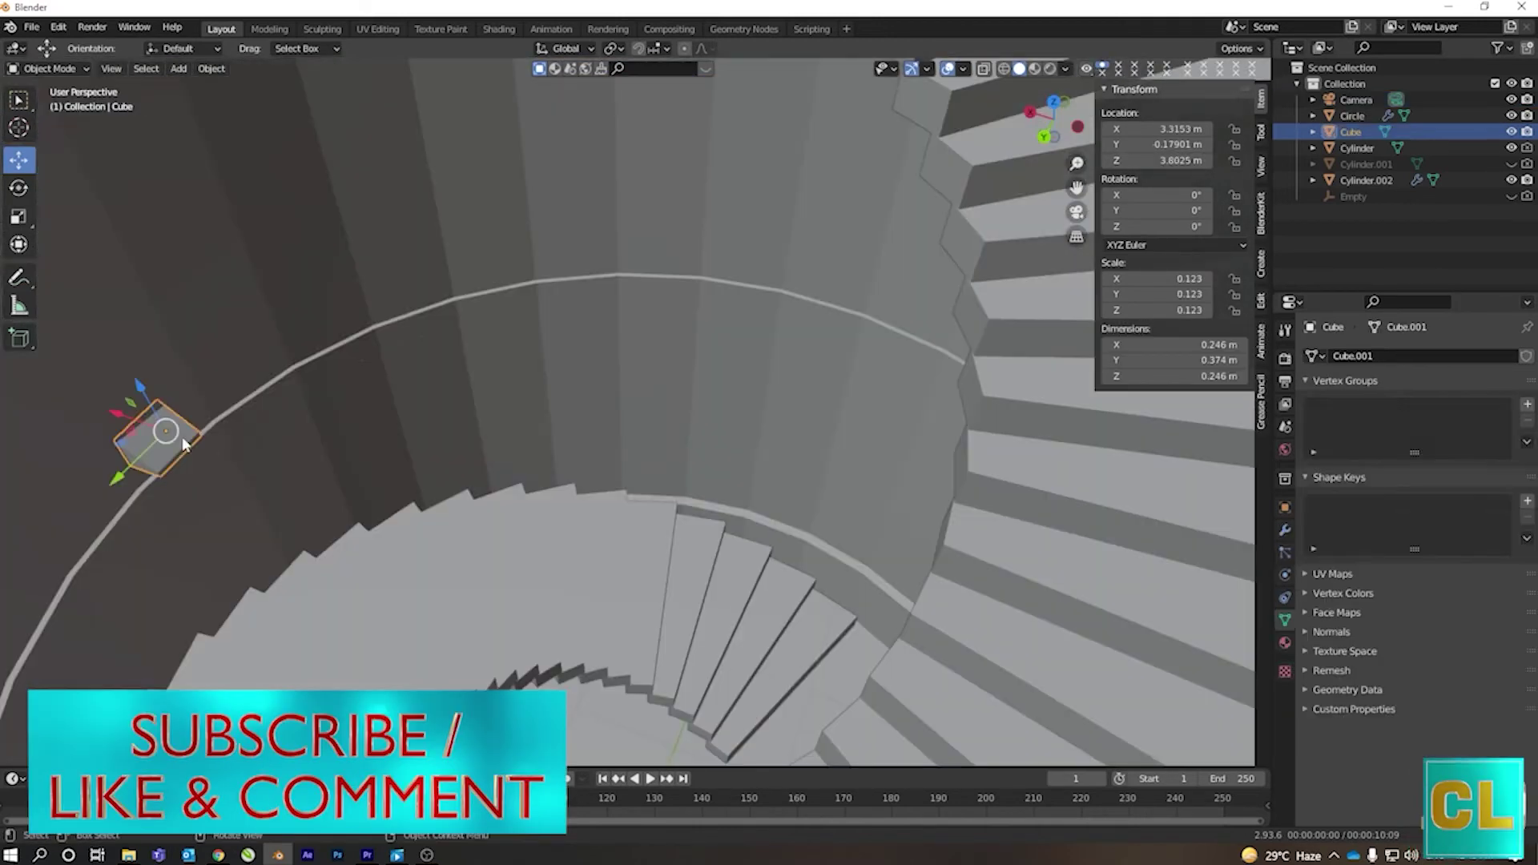
pyautogui.rightClick(291, 499)
pyautogui.moveTo(314, 488); pyautogui.dragTo(320, 500, button='middle')
pyautogui.press('KP_7')
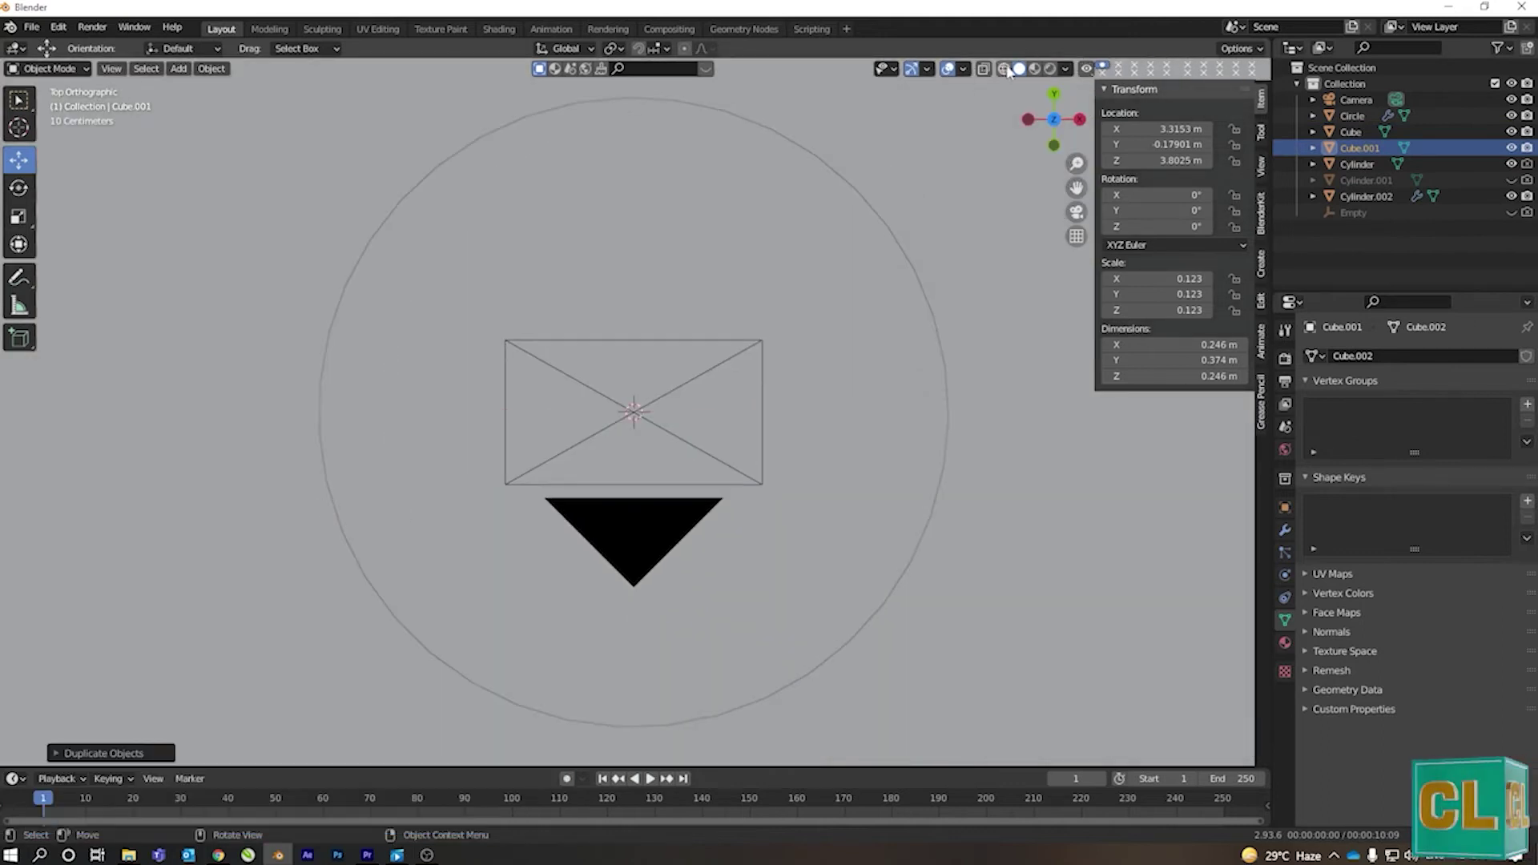
pyautogui.click(1004, 69)
pyautogui.scroll(-5, 608, 443)
pyautogui.moveTo(1050, 430); pyautogui.dragTo(342, 402)
pyautogui.press('KP_Decimal')
pyautogui.click(1019, 69)
pyautogui.moveTo(810, 365)
pyautogui.mouseDown(button='middle')
pyautogui.moveTo(627, 306)
pyautogui.moveTo(589, 416)
pyautogui.moveTo(630, 354)
pyautogui.moveTo(732, 354)
pyautogui.moveTo(660, 353)
pyautogui.moveTo(687, 316)
pyautogui.moveTo(347, 333)
pyautogui.mouseUp(button='middle')
pyautogui.scroll(-5, 348, 333)
# - Hide Cylinder.002 and disable viewport display of the Circle's Array.001 stair copies
pyautogui.click(618, 144)
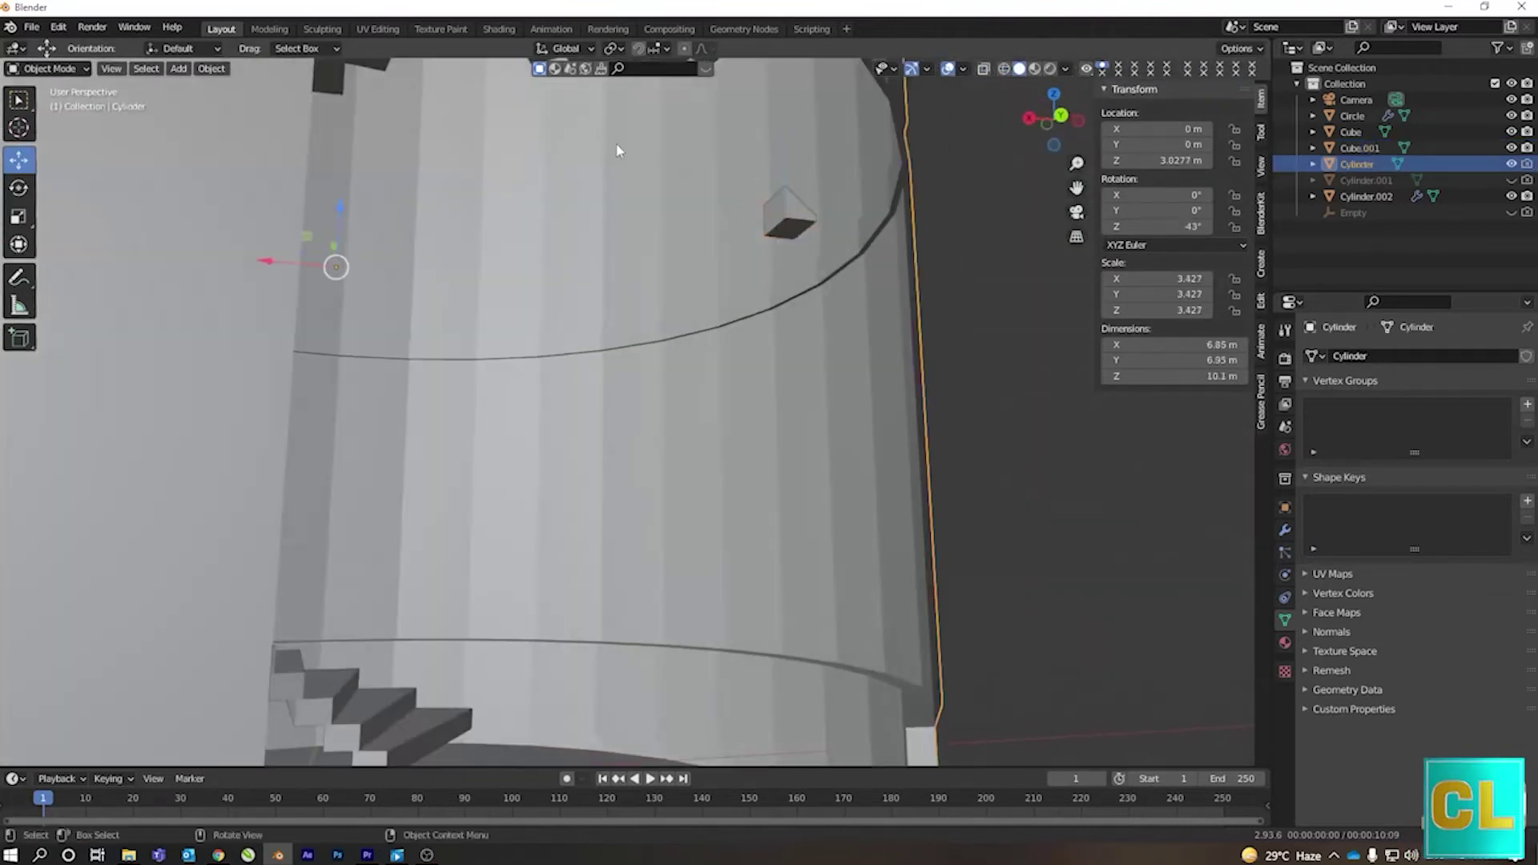
pyautogui.press('KP_Decimal')
pyautogui.click(1282, 528)
pyautogui.scroll(-3, 717, 370)
pyautogui.click(1366, 196)
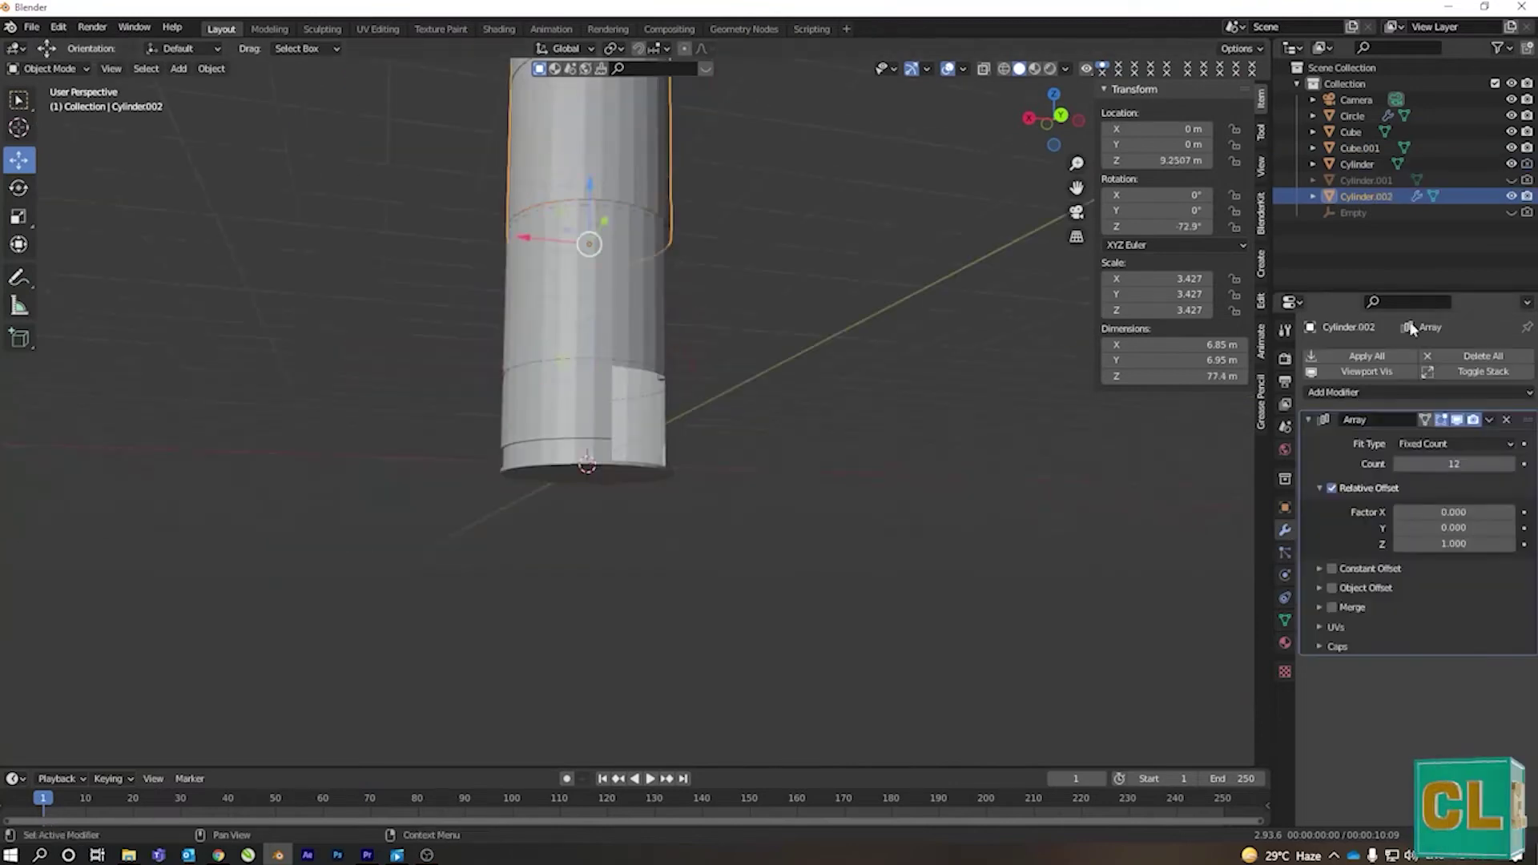
pyautogui.click(1511, 196)
pyautogui.moveTo(721, 401)
pyautogui.mouseDown(button='middle')
pyautogui.moveTo(738, 519)
pyautogui.moveTo(727, 580)
pyautogui.moveTo(1271, 176)
pyautogui.mouseUp(button='middle')
pyautogui.scroll(-3, 738, 520)
pyautogui.click(1352, 116)
pyautogui.click(1457, 697)
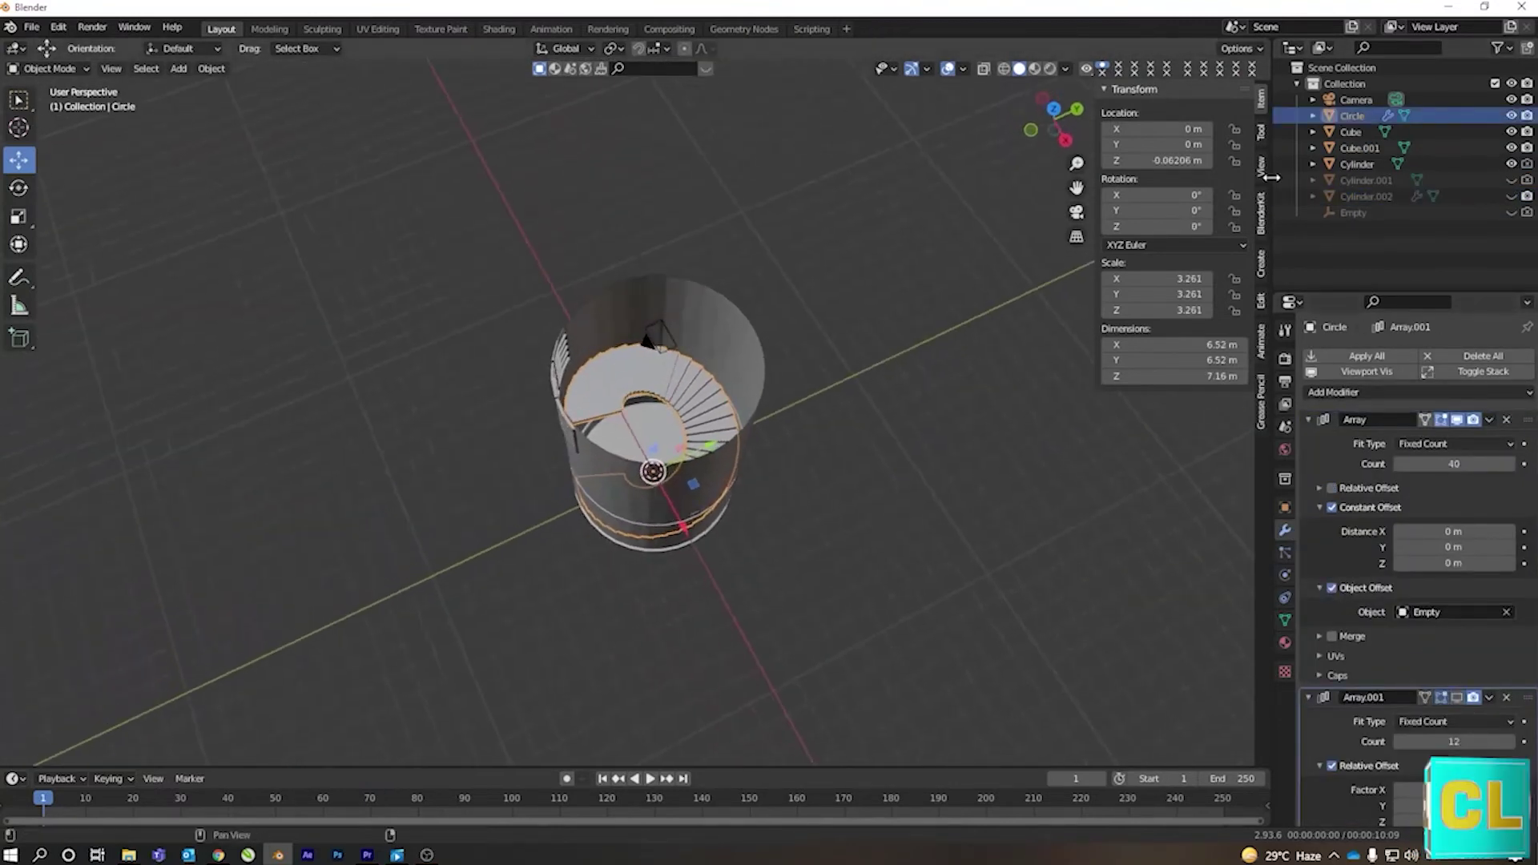
# - Select Cube.001, move it up the wall, and check it through the camera
pyautogui.click(1354, 131)
pyautogui.scroll(3, 823, 465)
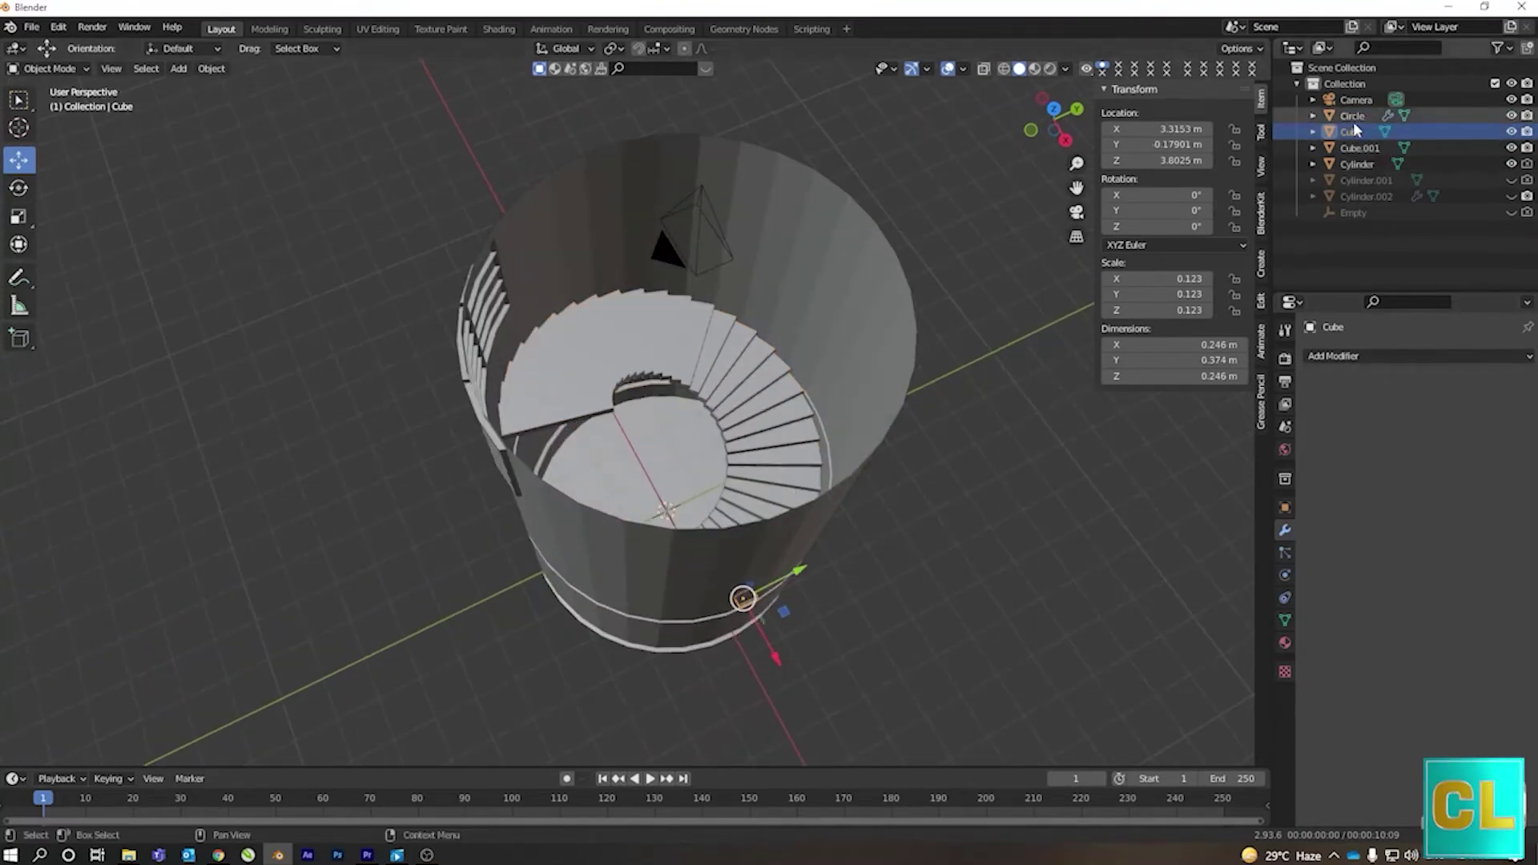
pyautogui.click(1367, 151)
pyautogui.scroll(3, 596, 256)
pyautogui.moveTo(596, 256); pyautogui.dragTo(583, 154)
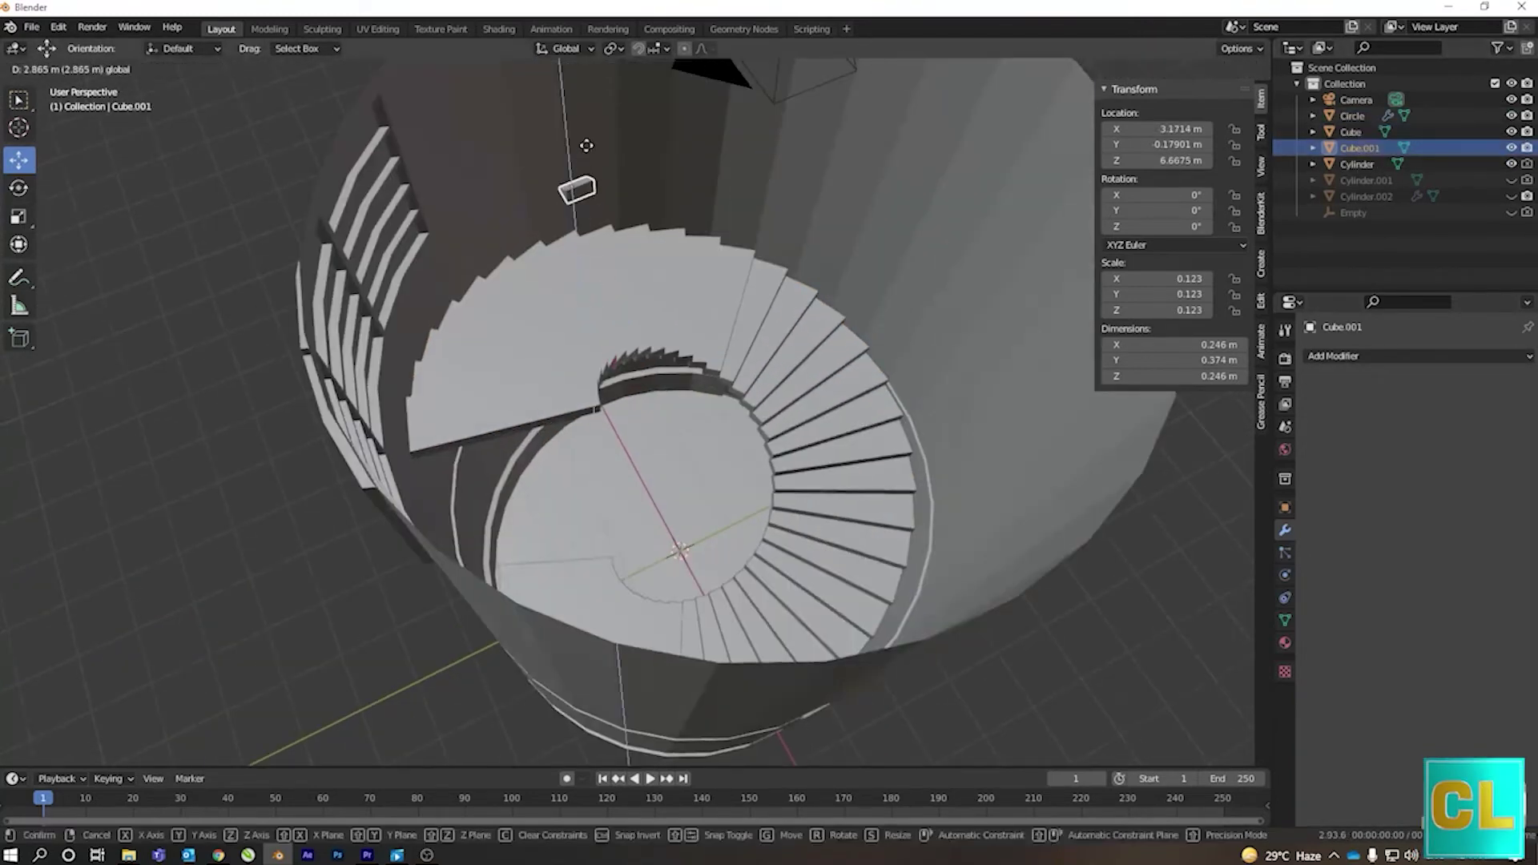
pyautogui.moveTo(583, 155); pyautogui.dragTo(559, 232, button='middle')
pyautogui.press('KP_0')
pyautogui.scroll(2, 617, 321)
pyautogui.scroll(-2, 661, 407)
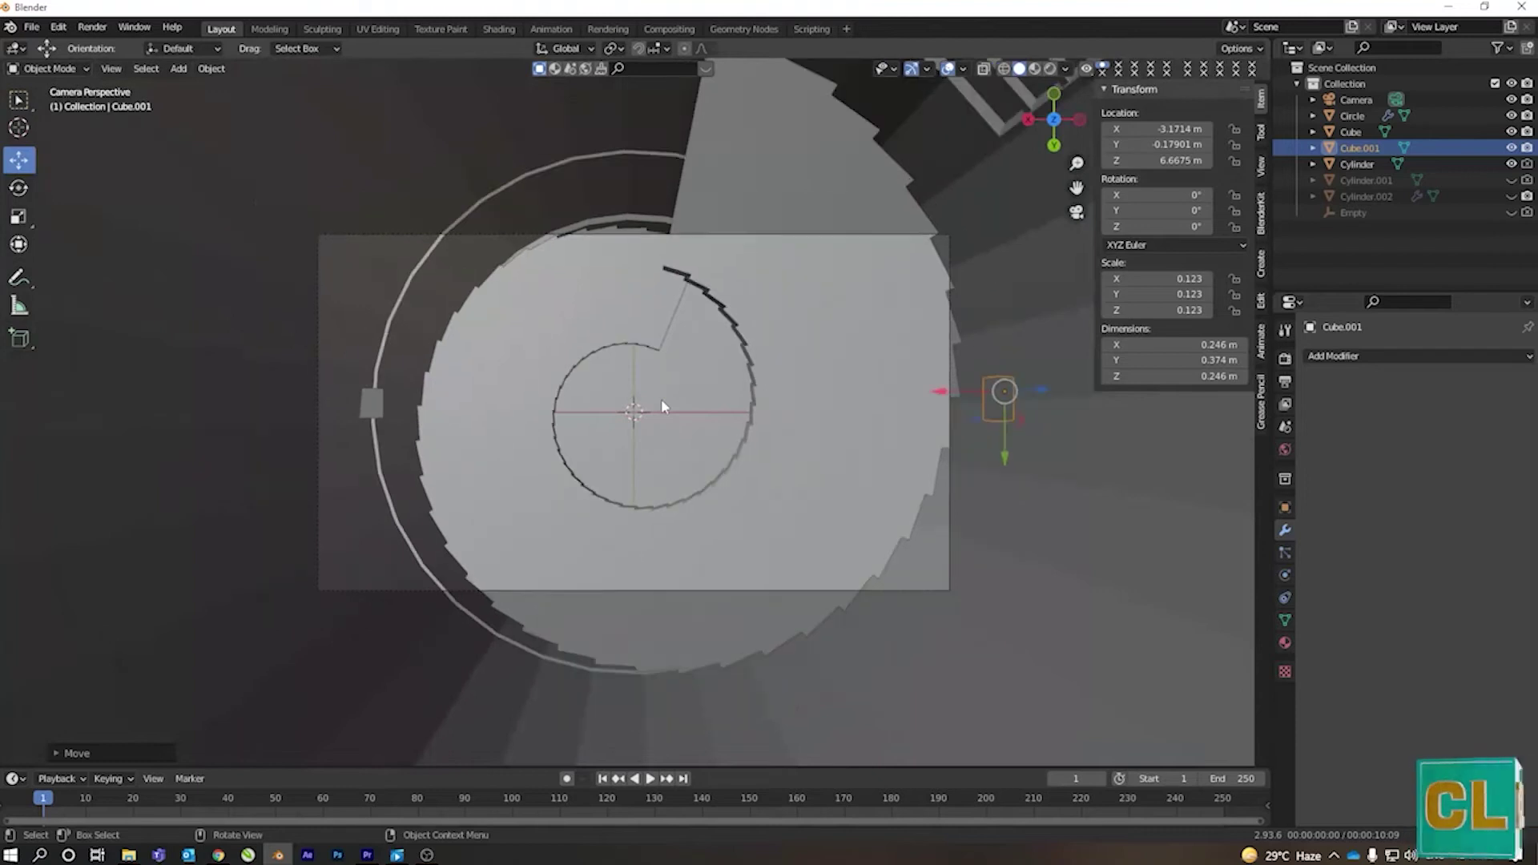
pyautogui.click(1348, 107)
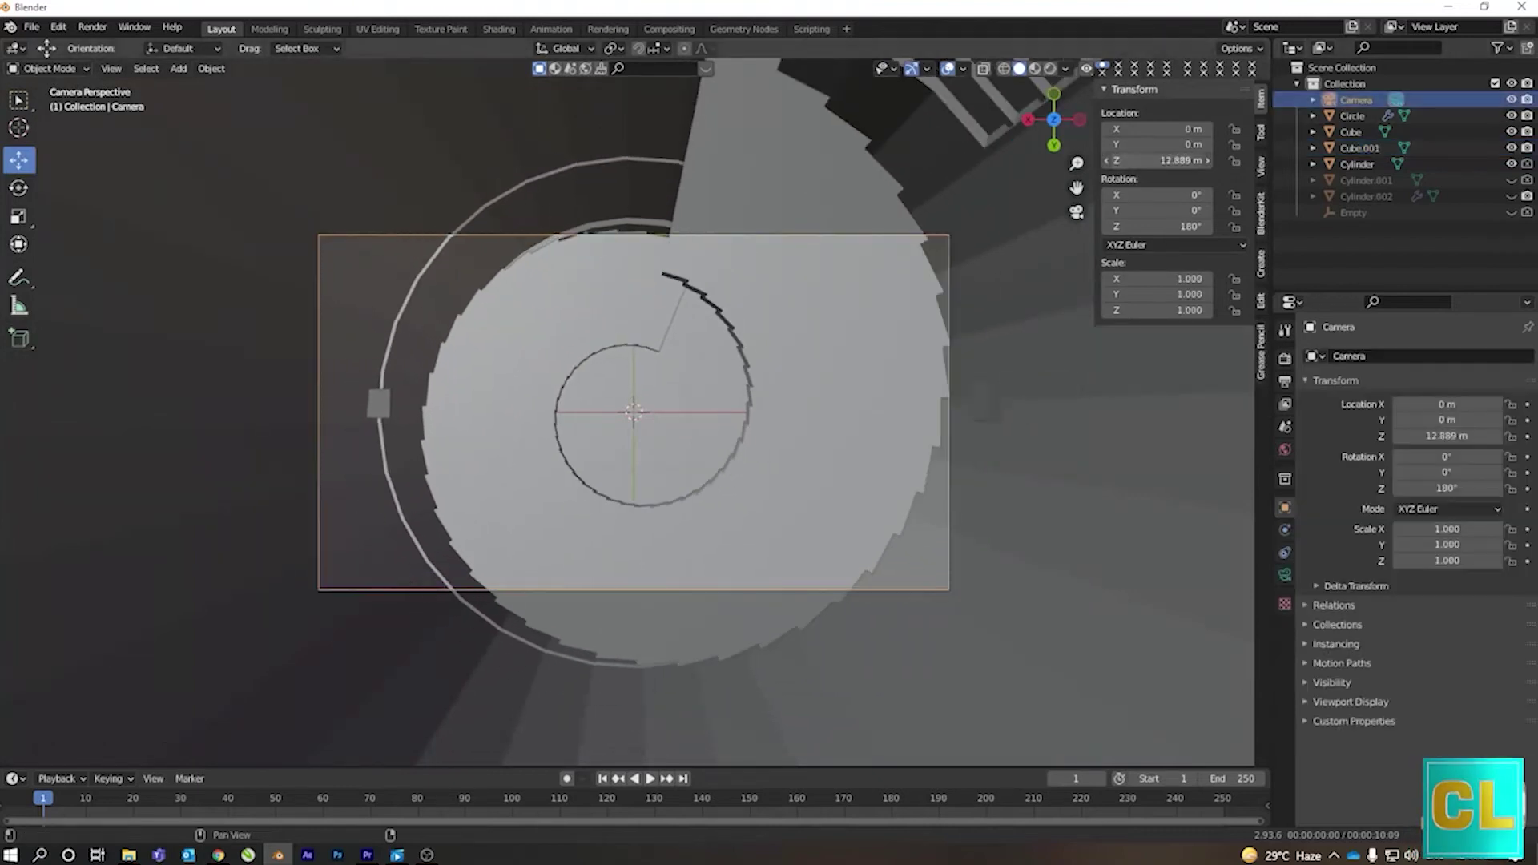
pyautogui.moveTo(898, 602)
pyautogui.mouseDown(button='middle')
pyautogui.moveTo(979, 541)
pyautogui.moveTo(631, 375)
pyautogui.moveTo(733, 516)
pyautogui.moveTo(745, 473)
pyautogui.moveTo(666, 436)
pyautogui.mouseUp(button='middle')
# - Raise Cube.001 higher on the wall and rotate it 180° on Z via two 90° turns
pyautogui.click(632, 375)
pyautogui.moveTo(664, 397); pyautogui.dragTo(664, 304)
pyautogui.scroll(3, 674, 352)
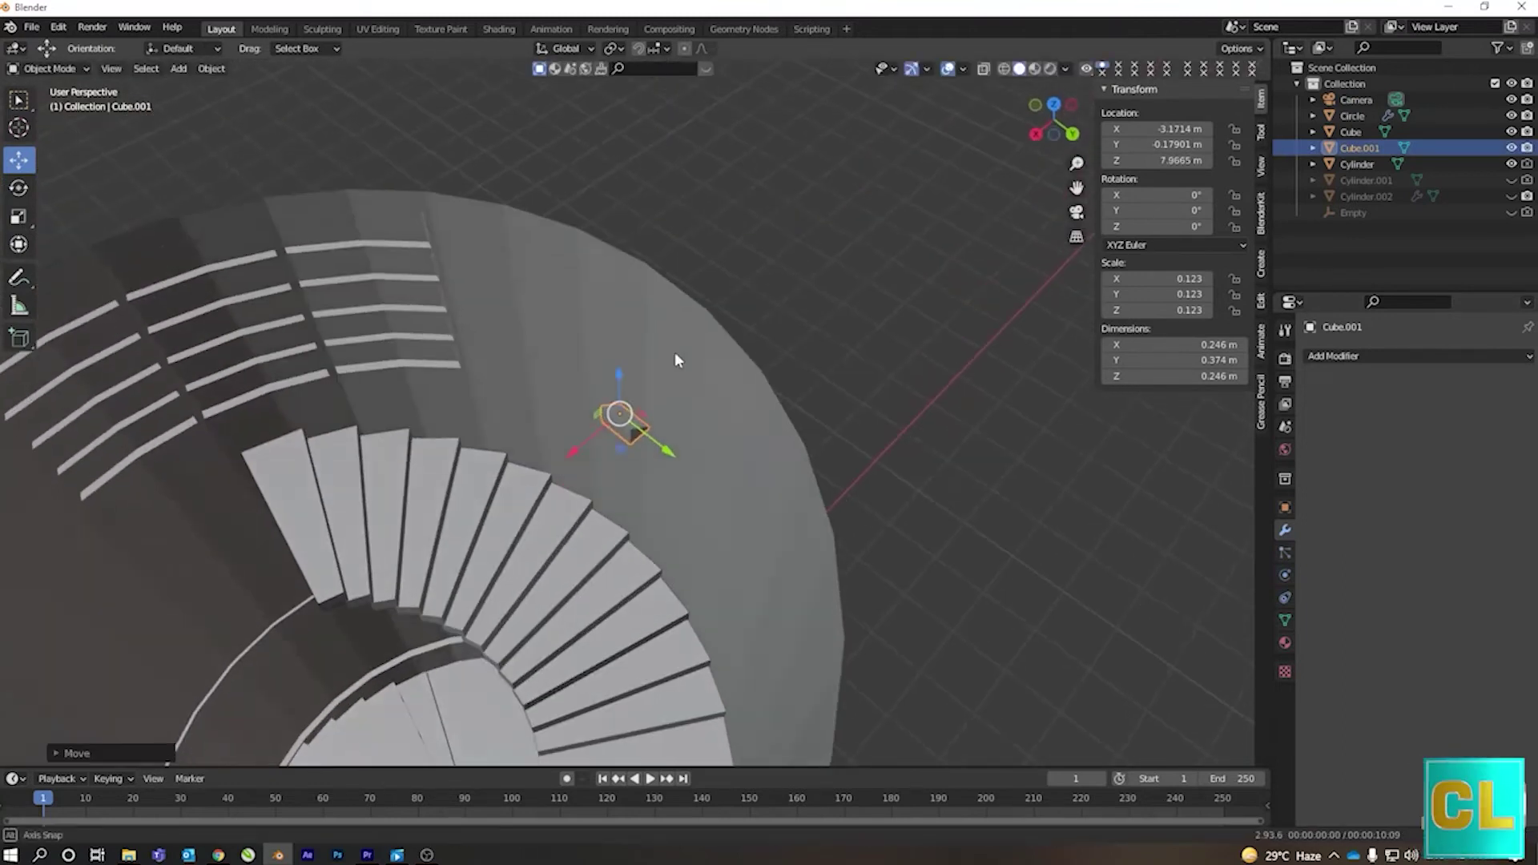
pyautogui.scroll(3, 690, 459)
pyautogui.write('rz')
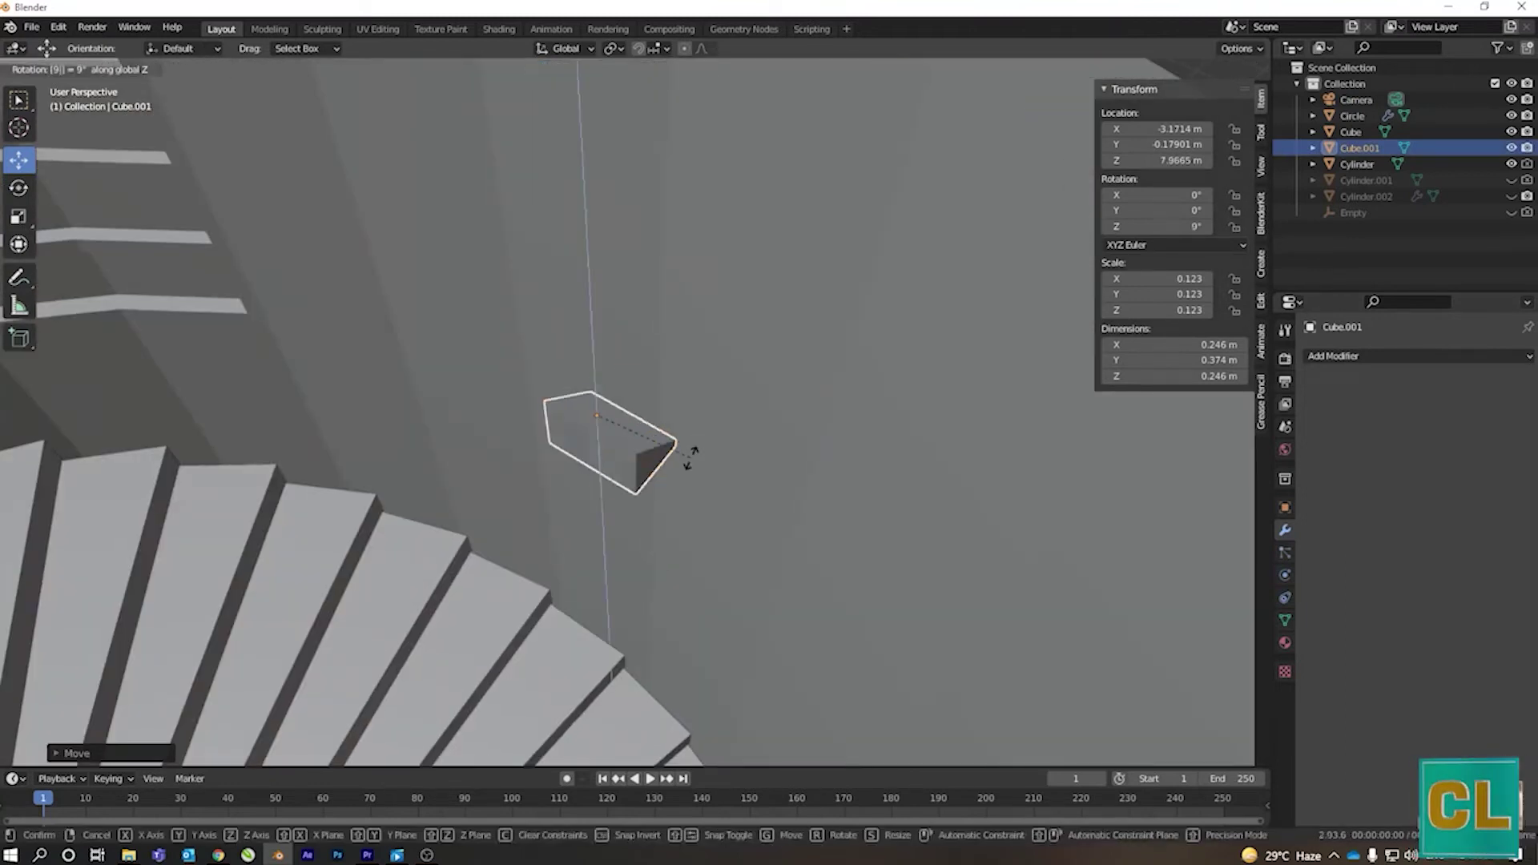
pyautogui.write('90')
pyautogui.press('Return')
pyautogui.write('rz90')
pyautogui.press('Return')
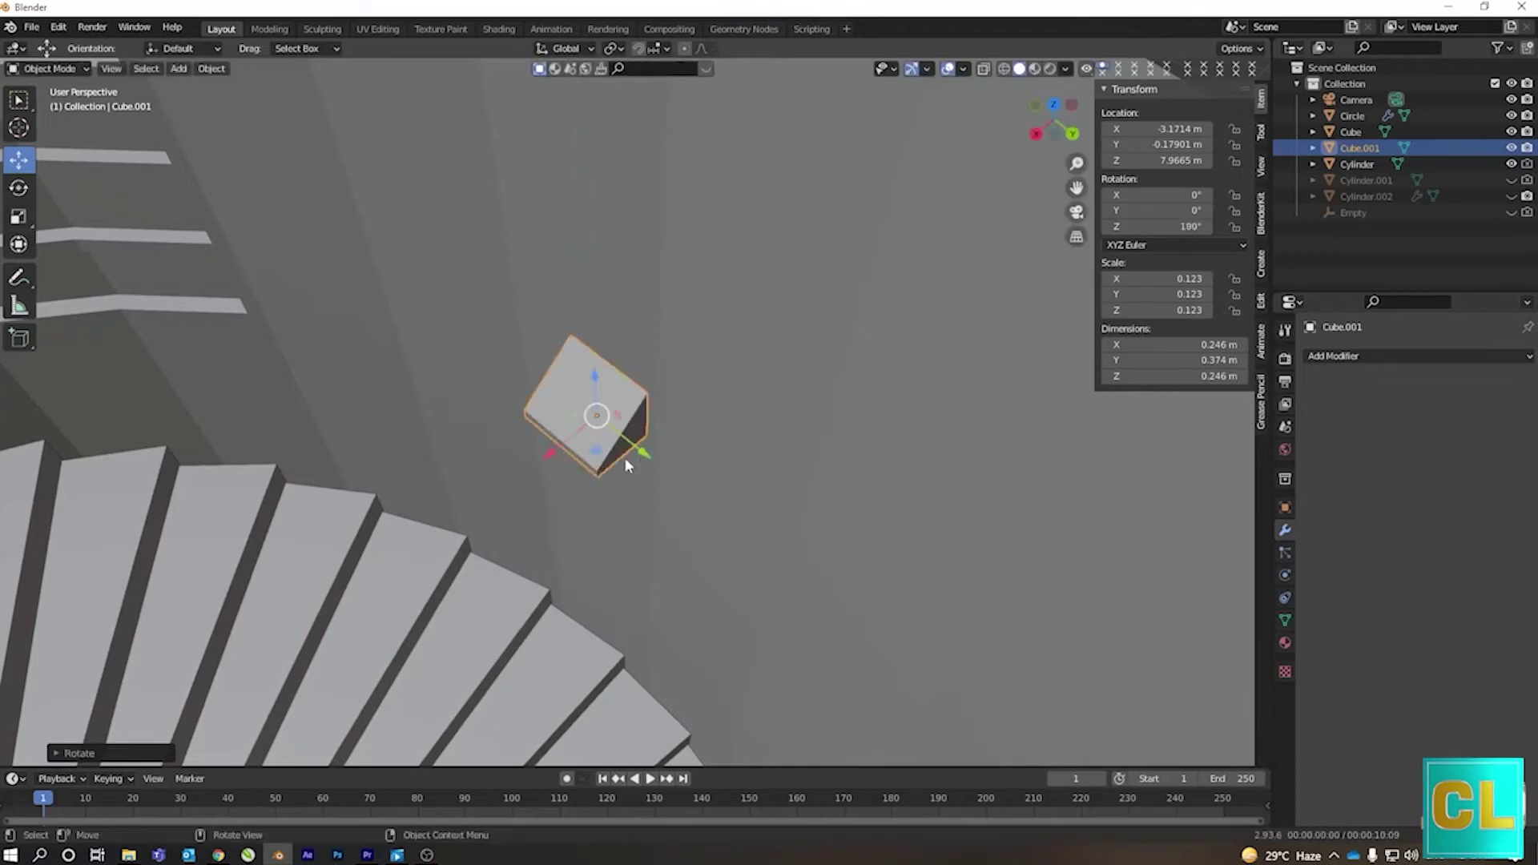
# - Nudge Cube.001 along Y and X to X -3.2967 m, Y 0.37765 m against the far wall
pyautogui.press('g')
pyautogui.press('y')
pyautogui.click(710, 585)
pyautogui.press('g')
pyautogui.press('x')
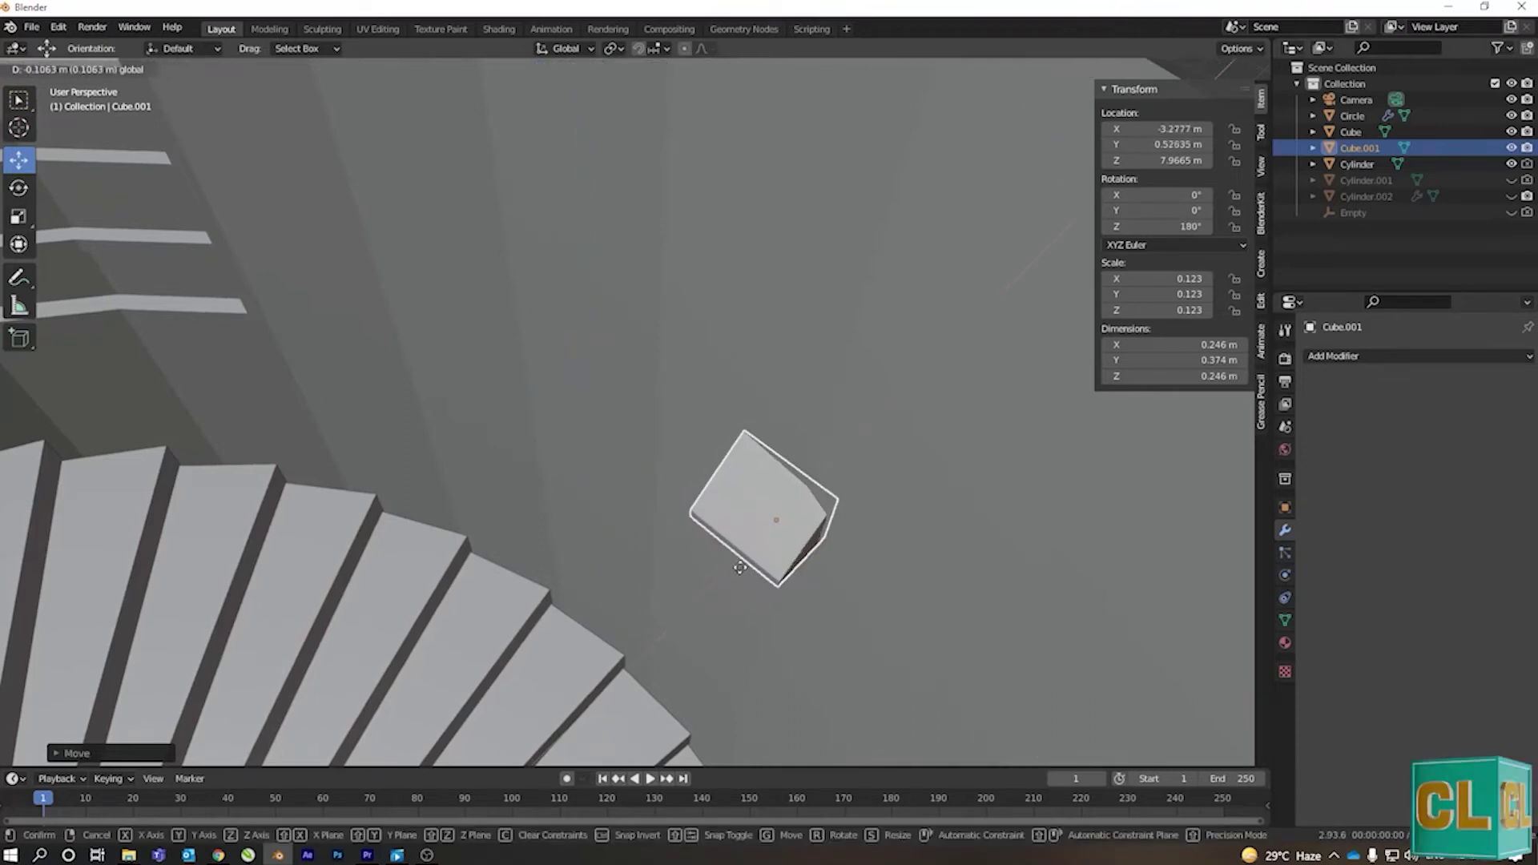
pyautogui.press('y')
pyautogui.click(793, 545)
pyautogui.press('g')
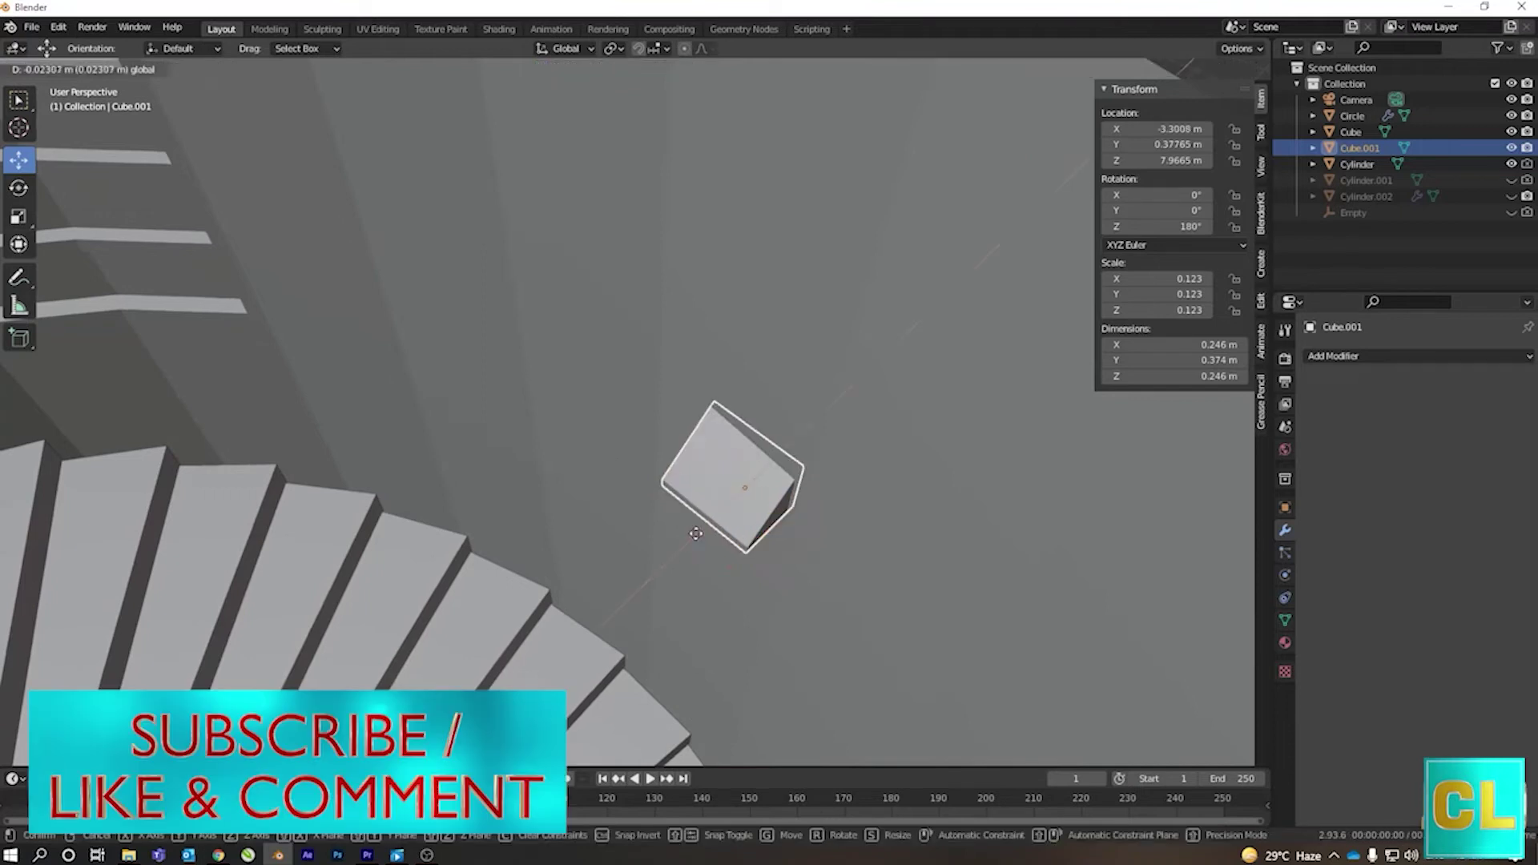
pyautogui.click(677, 556)
# - Orbit around the stairwell and check both cubes through the camera
pyautogui.scroll(-6, 721, 536)
pyautogui.moveTo(754, 518); pyautogui.dragTo(765, 609, button='middle')
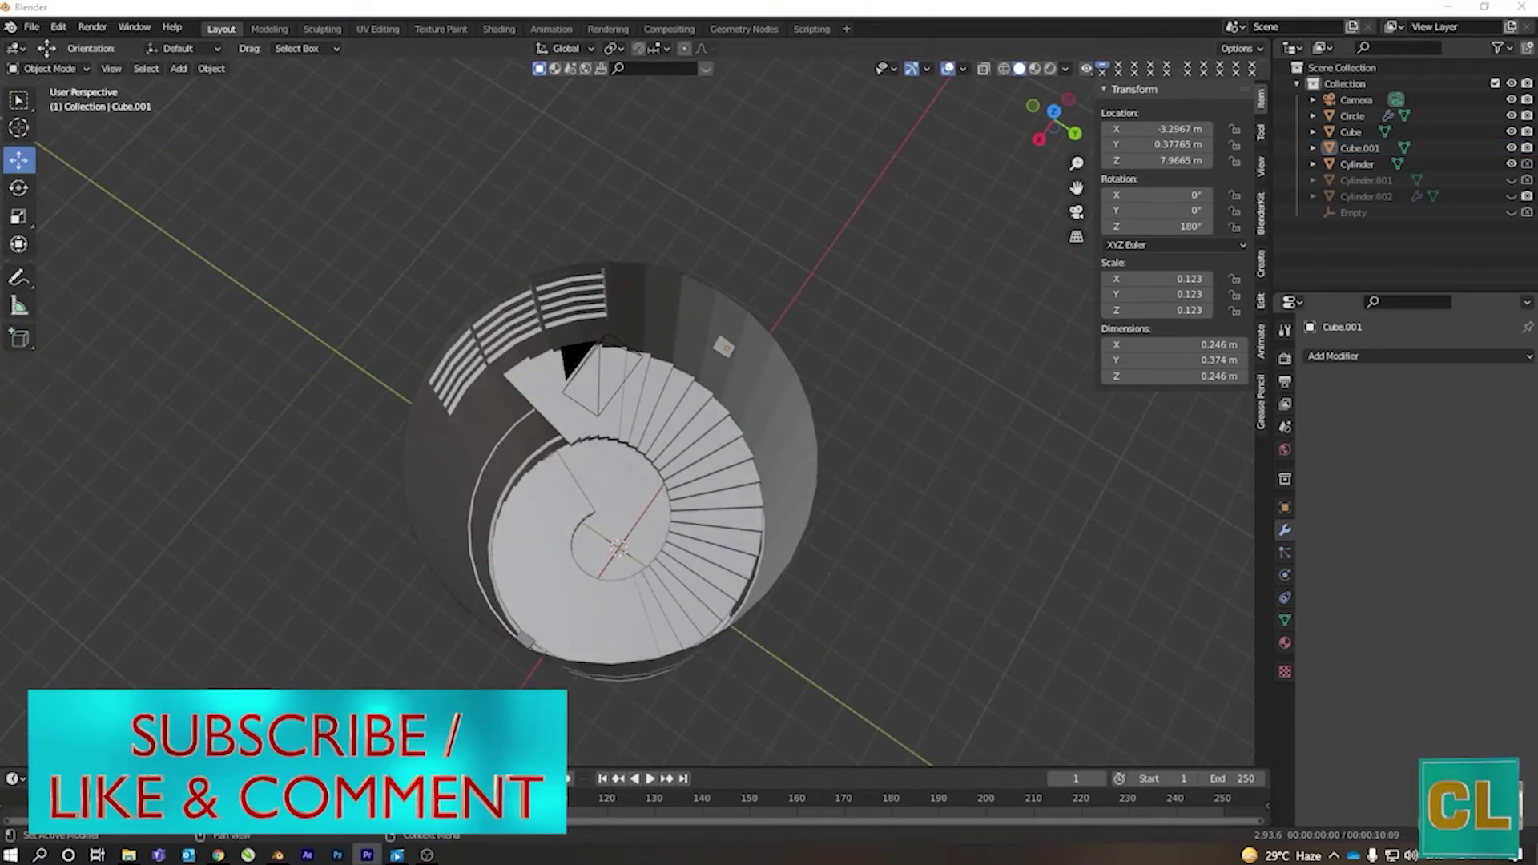
pyautogui.moveTo(766, 608); pyautogui.dragTo(641, 481, button='middle')
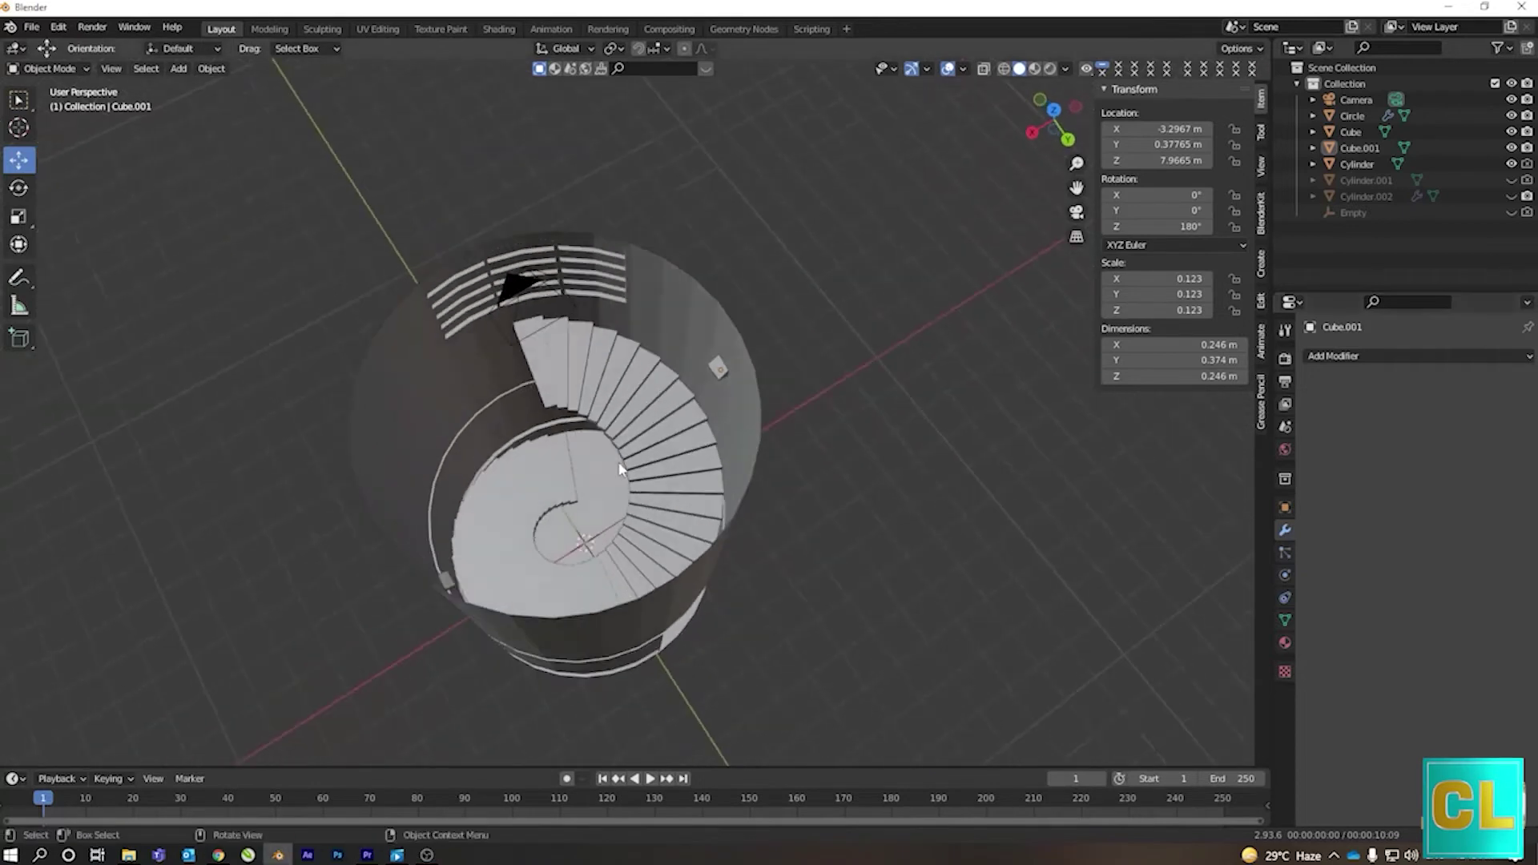
pyautogui.press('KP_0')
pyautogui.scroll(-1, 621, 469)
pyautogui.scroll(-1, 621, 468)
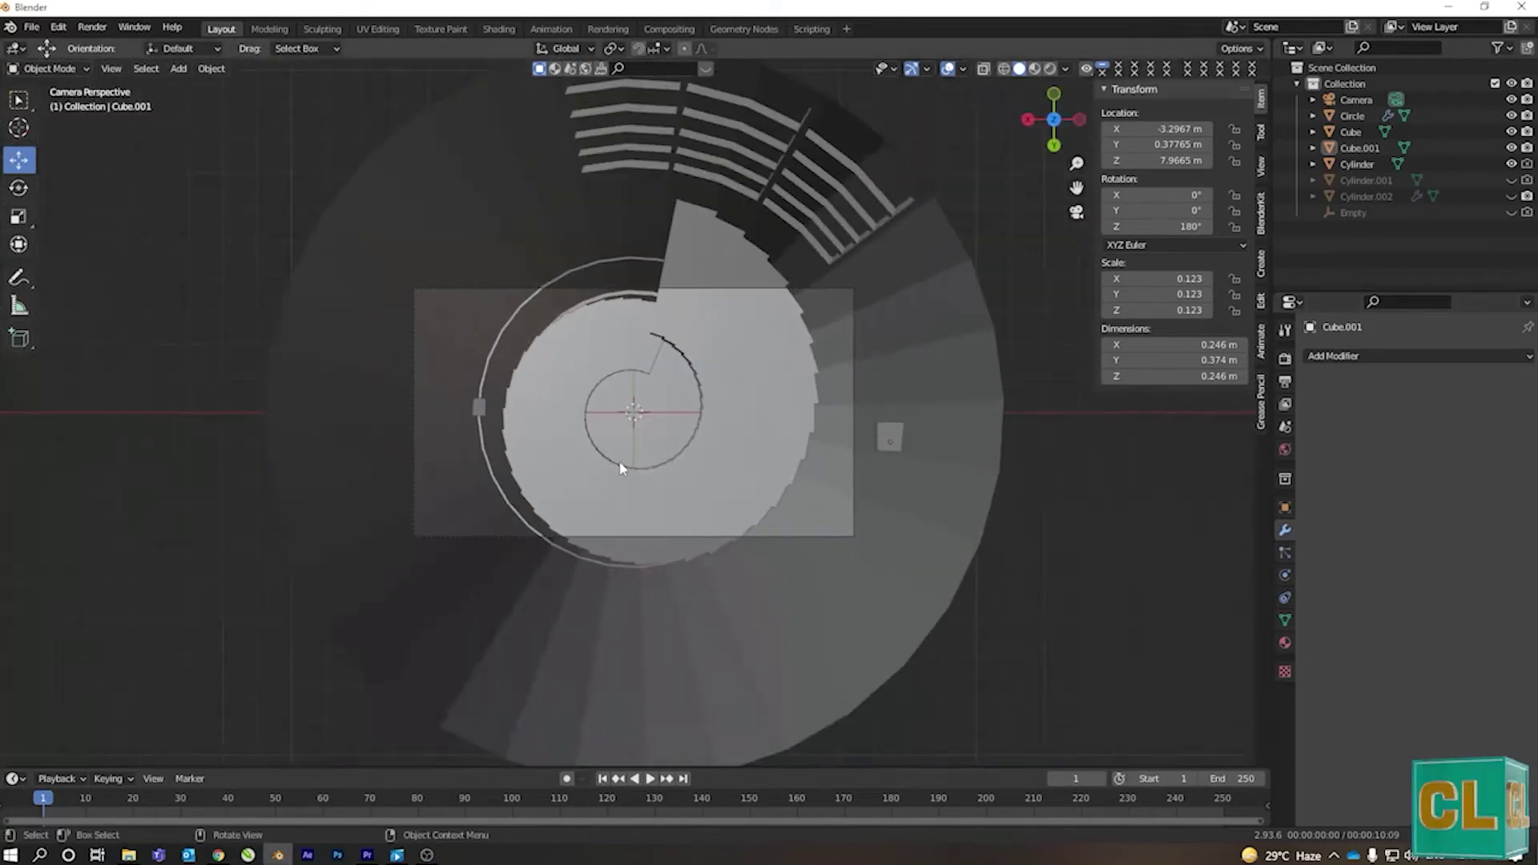
# - Briefly toggle Edit Mode on the outer wall cylinder, then adjust the camera's height
pyautogui.click(750, 175)
pyautogui.press('Tab')
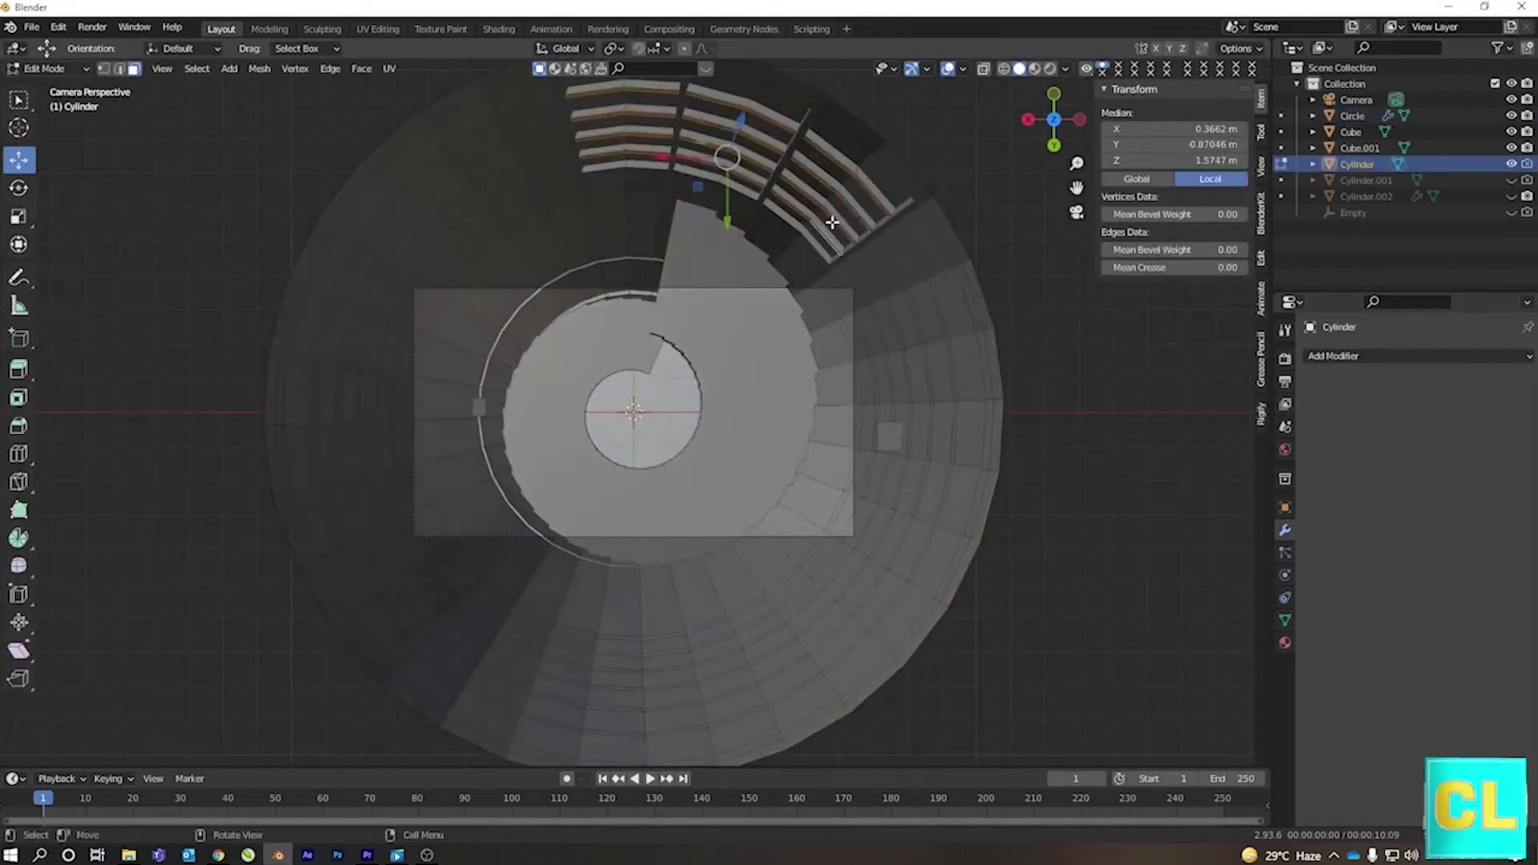
pyautogui.press('Tab')
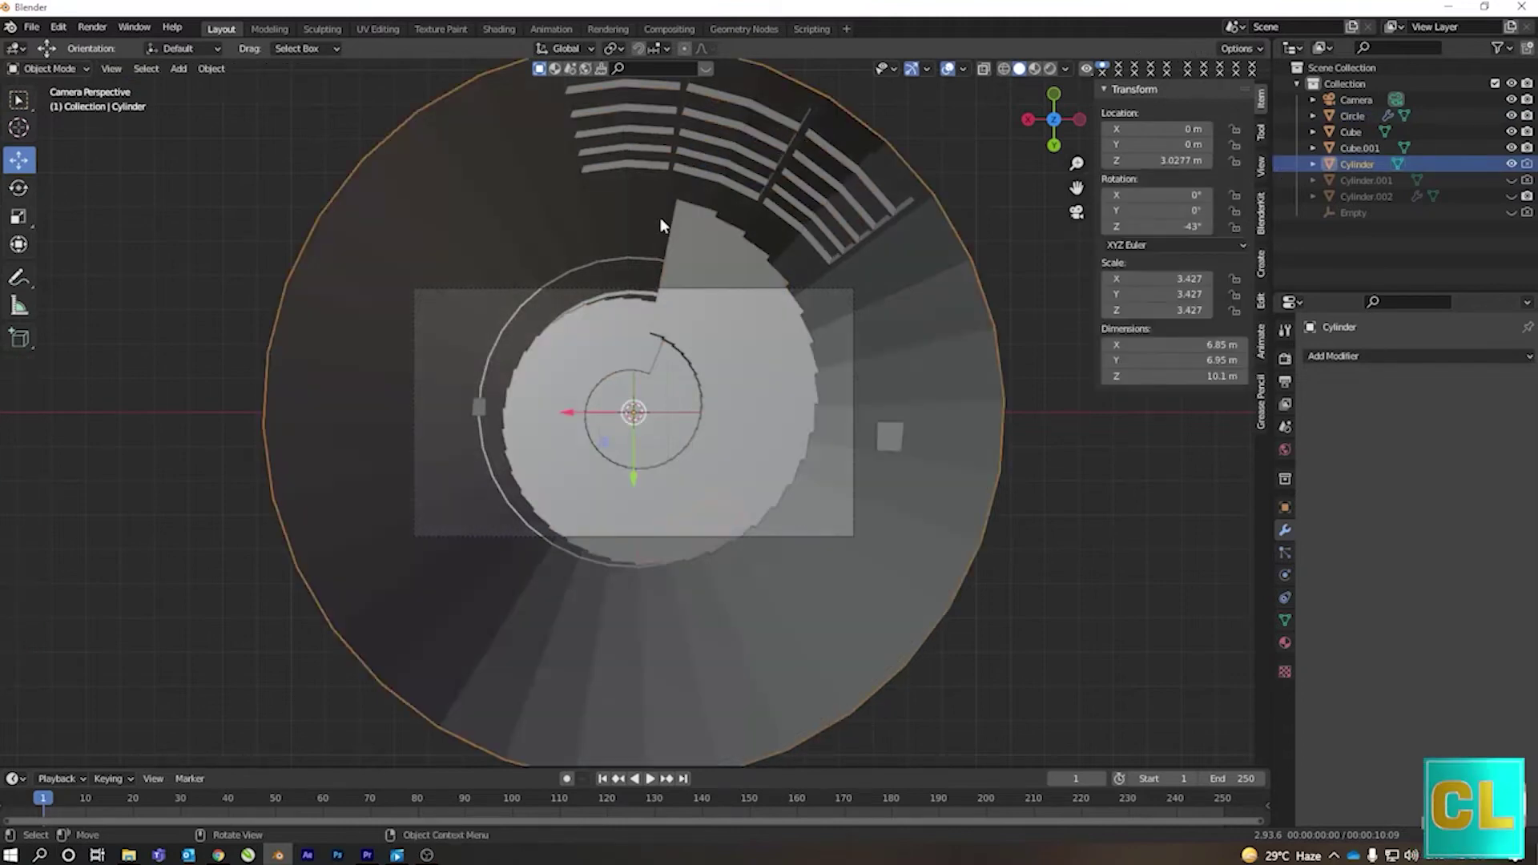
pyautogui.scroll(3, 699, 290)
pyautogui.scroll(-1, 704, 362)
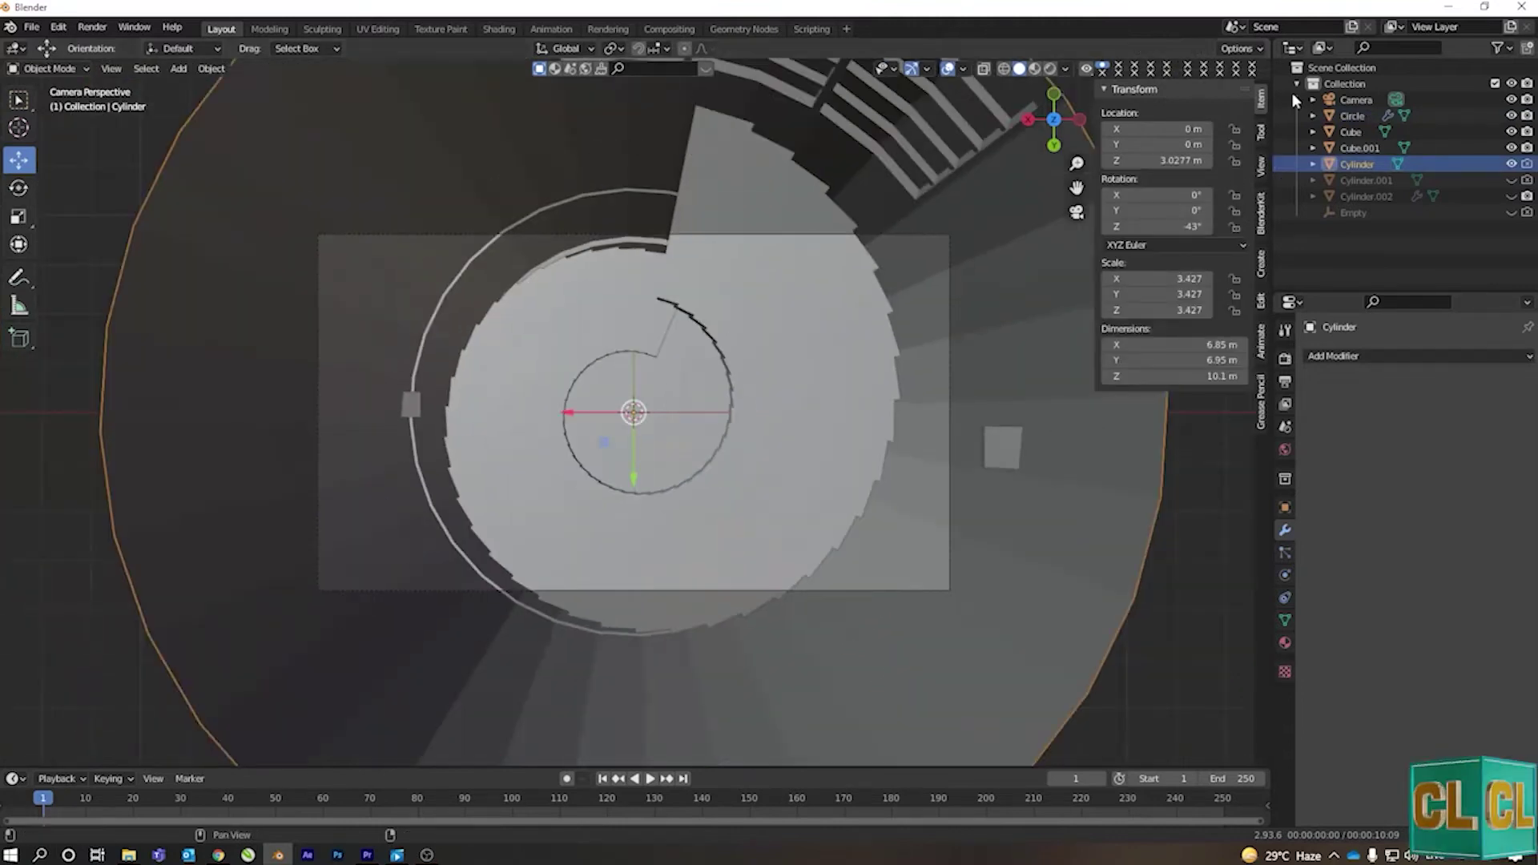
pyautogui.click(1356, 99)
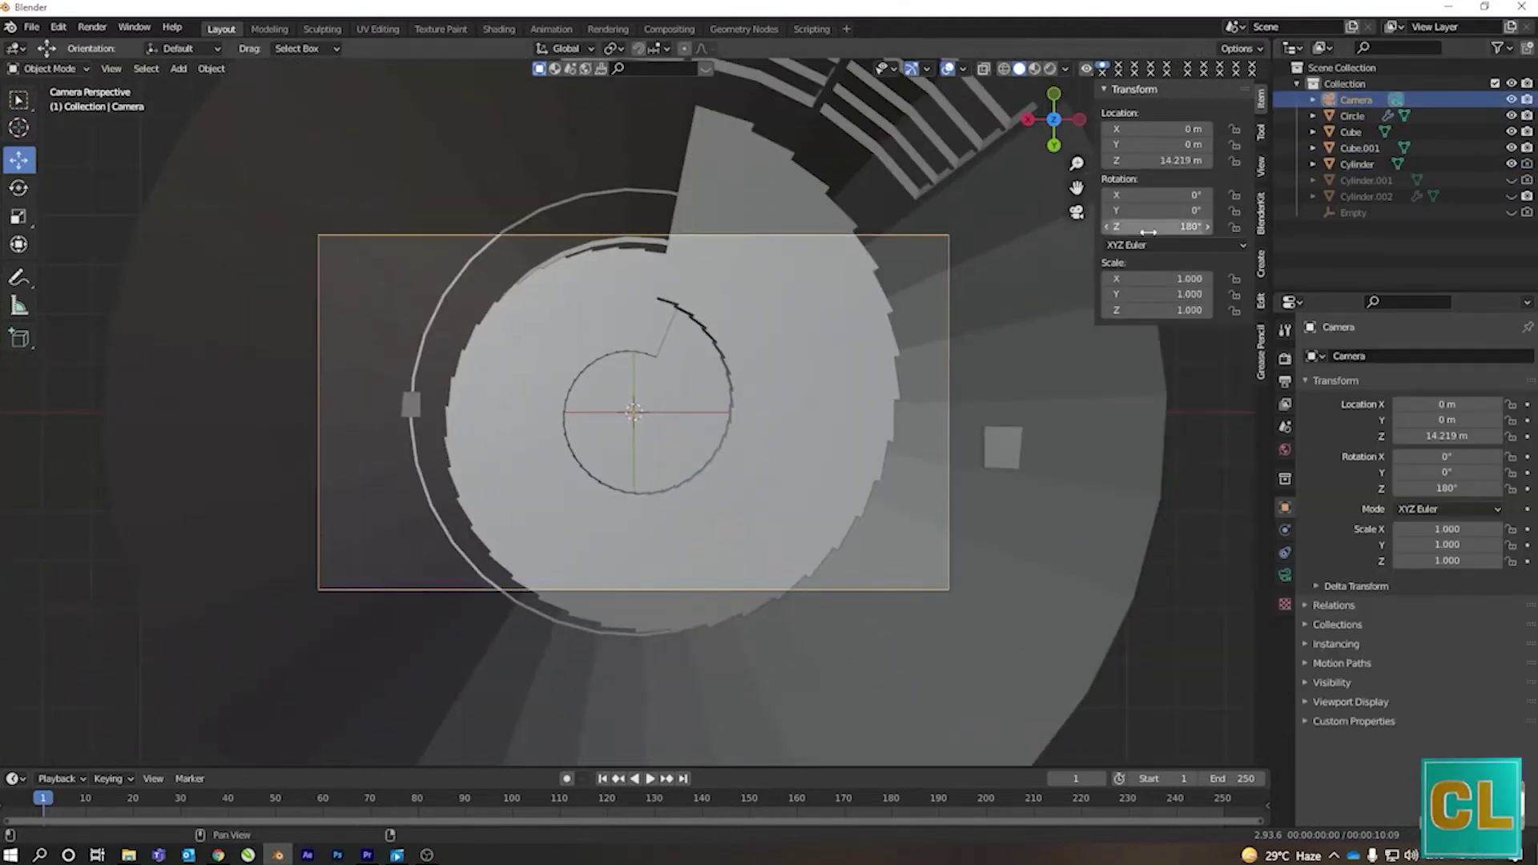
pyautogui.moveTo(1178, 160)
pyautogui.mouseDown()
pyautogui.moveTo(1138, 160)
pyautogui.moveTo(1205, 160)
pyautogui.mouseUp()
# - Re-enable Circle's Array.001, unhide Cylinder.002, and lower the camera to Z 3.1593 m
pyautogui.click(876, 339)
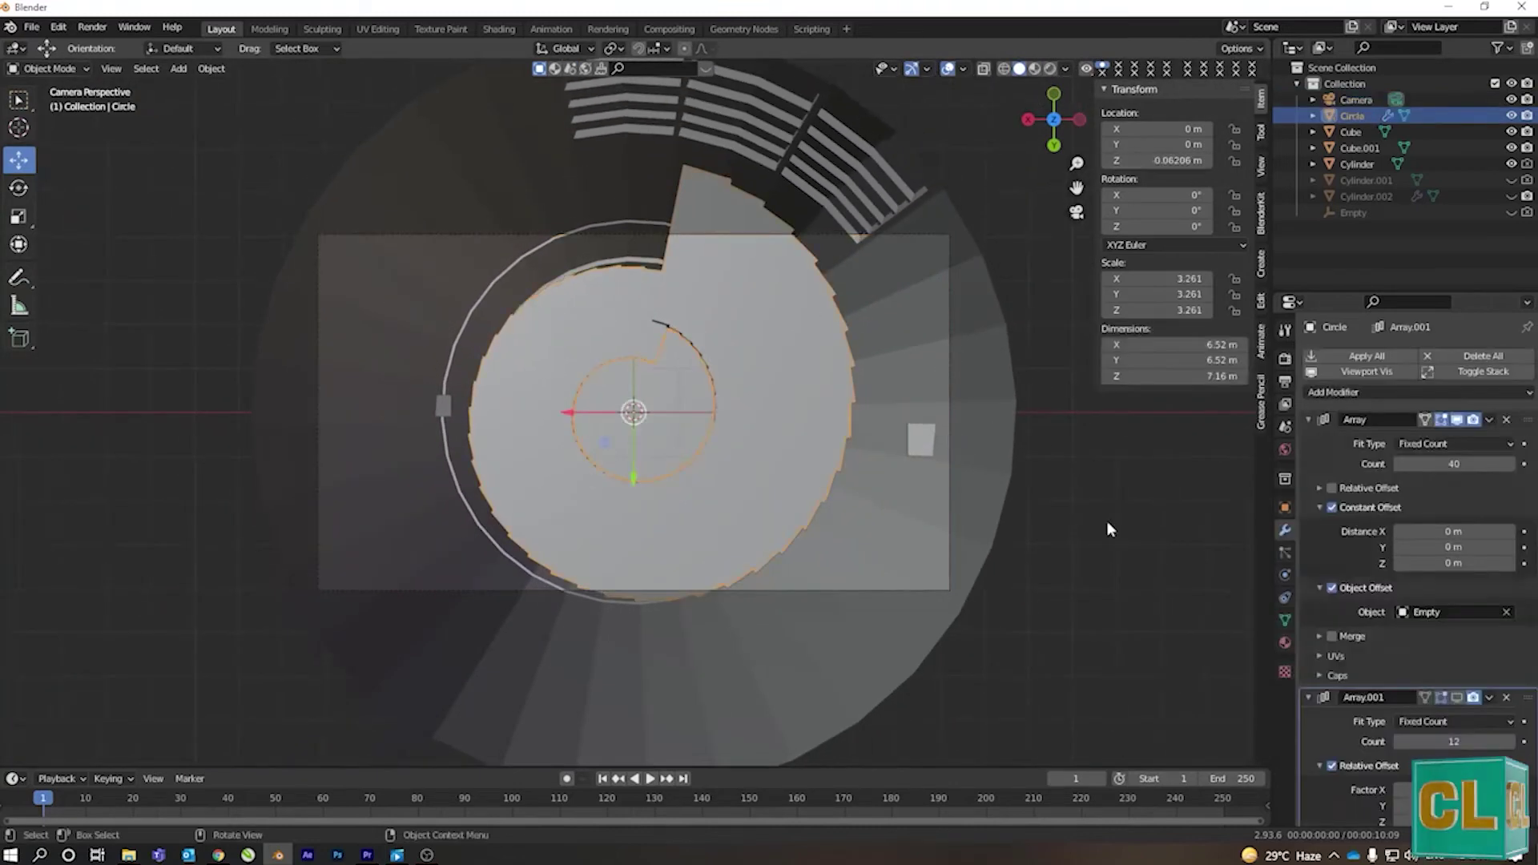
pyautogui.click(1457, 698)
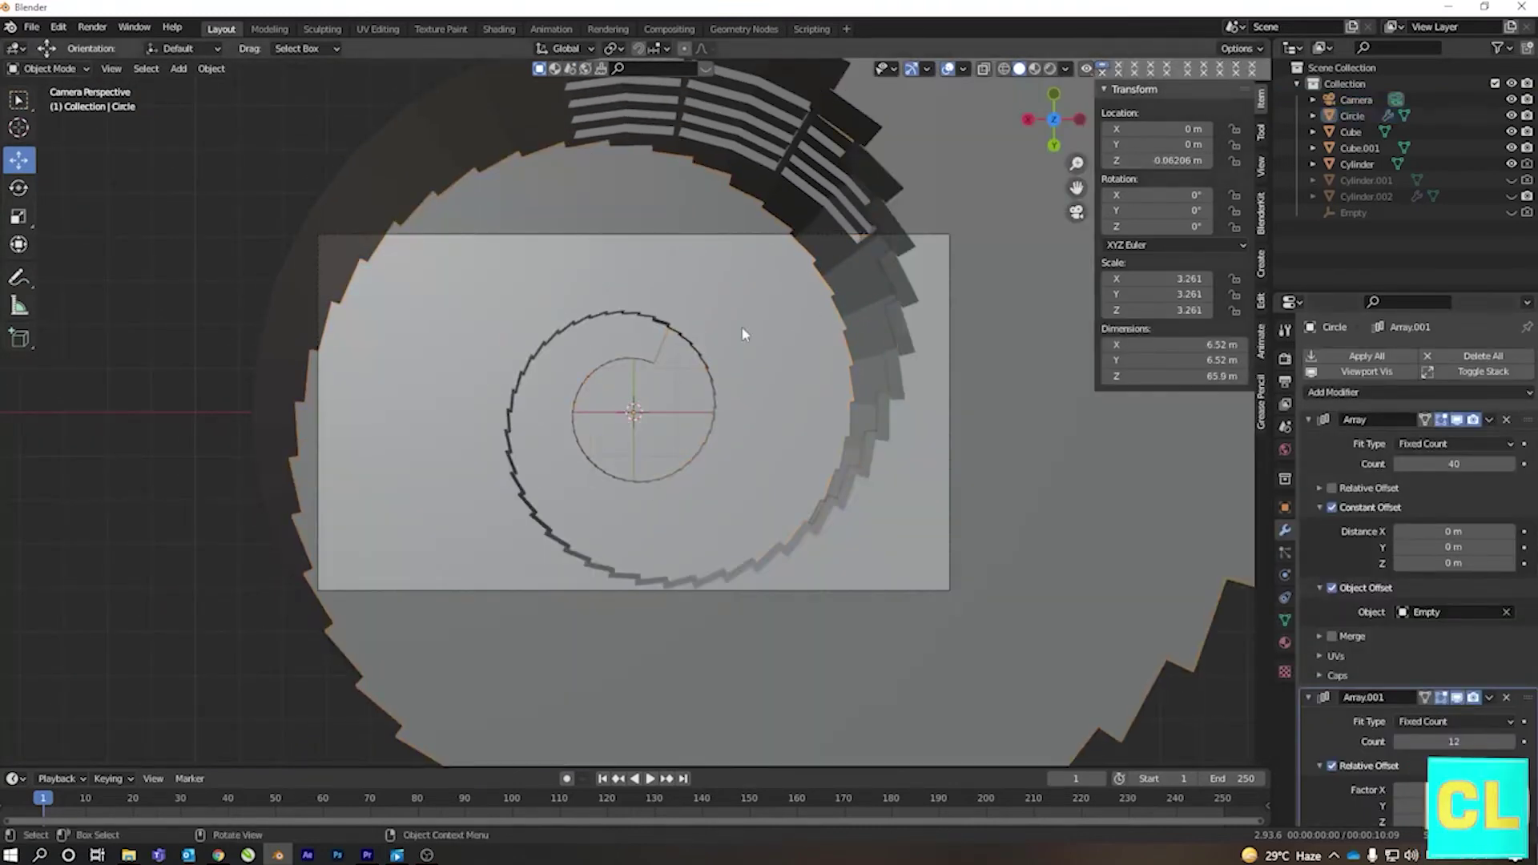
pyautogui.click(1512, 196)
pyautogui.moveTo(1164, 161); pyautogui.dragTo(1164, 162)
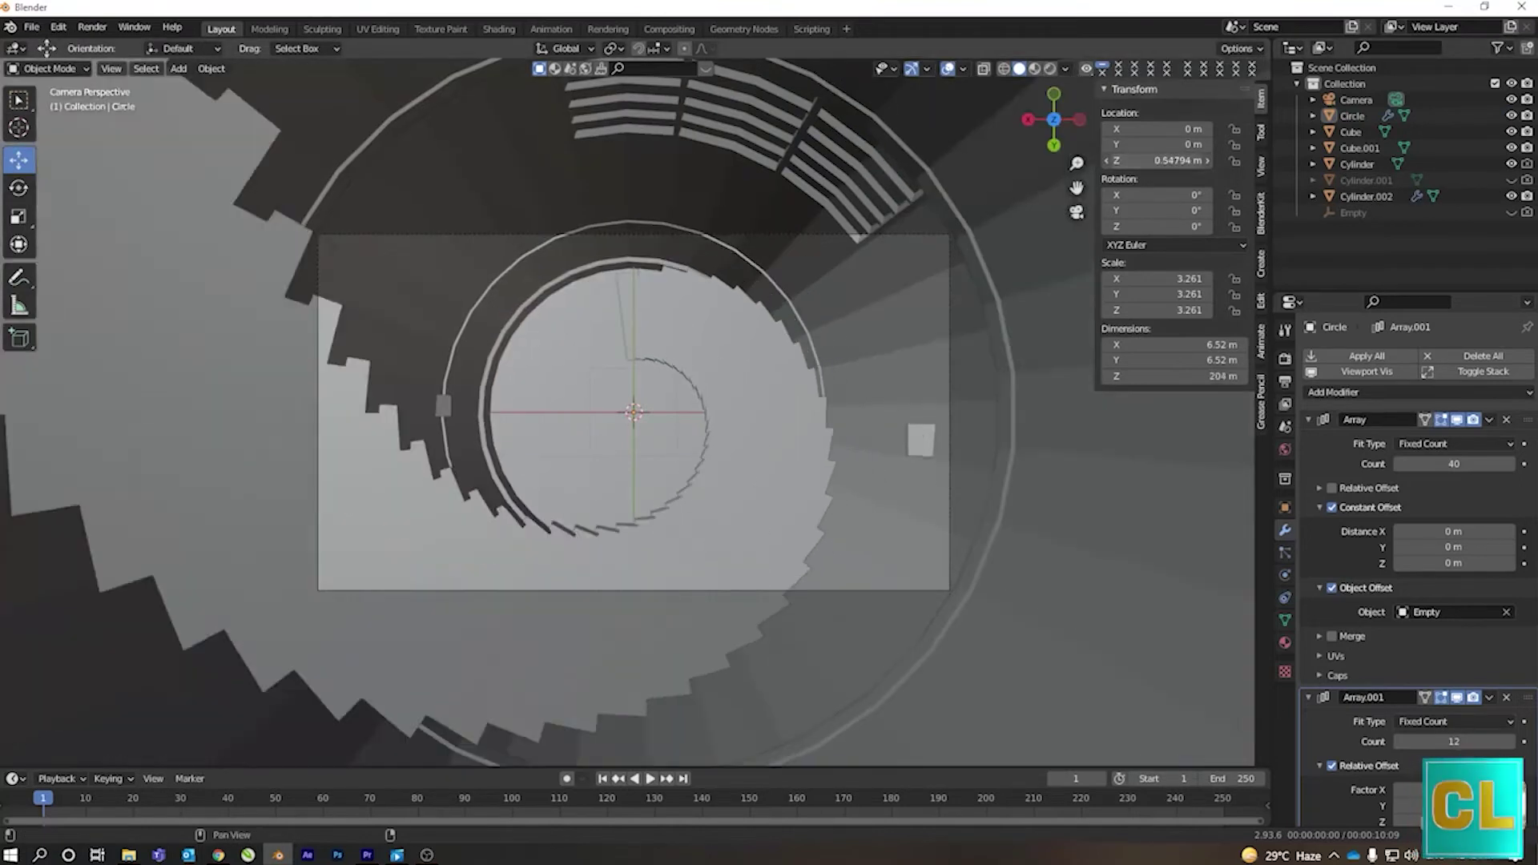
pyautogui.click(1354, 99)
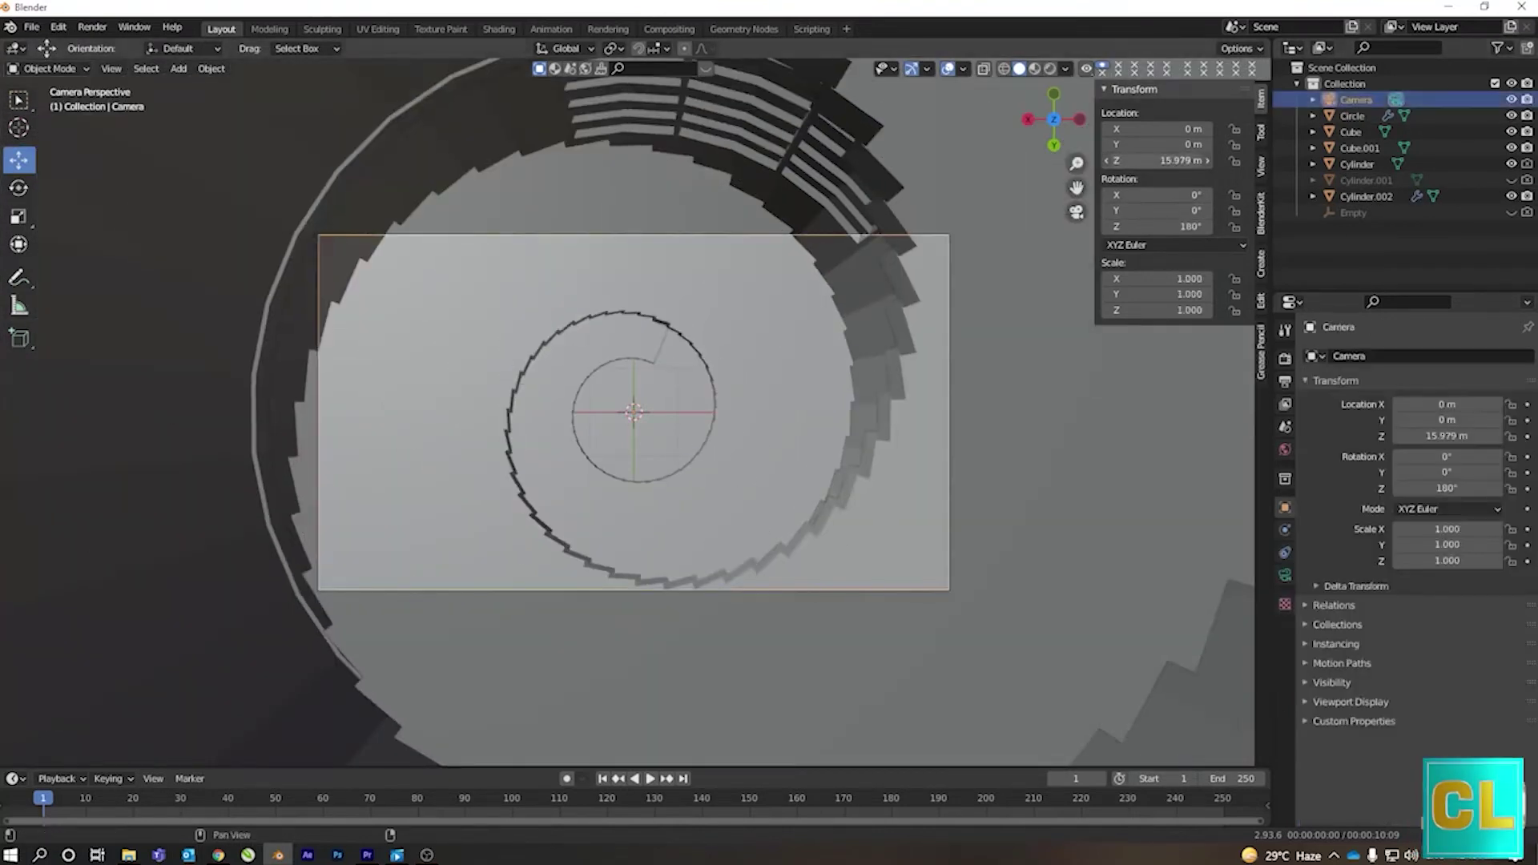
pyautogui.moveTo(1164, 161)
pyautogui.mouseDown()
pyautogui.moveTo(1114, 160)
pyautogui.moveTo(1178, 161)
pyautogui.mouseUp()
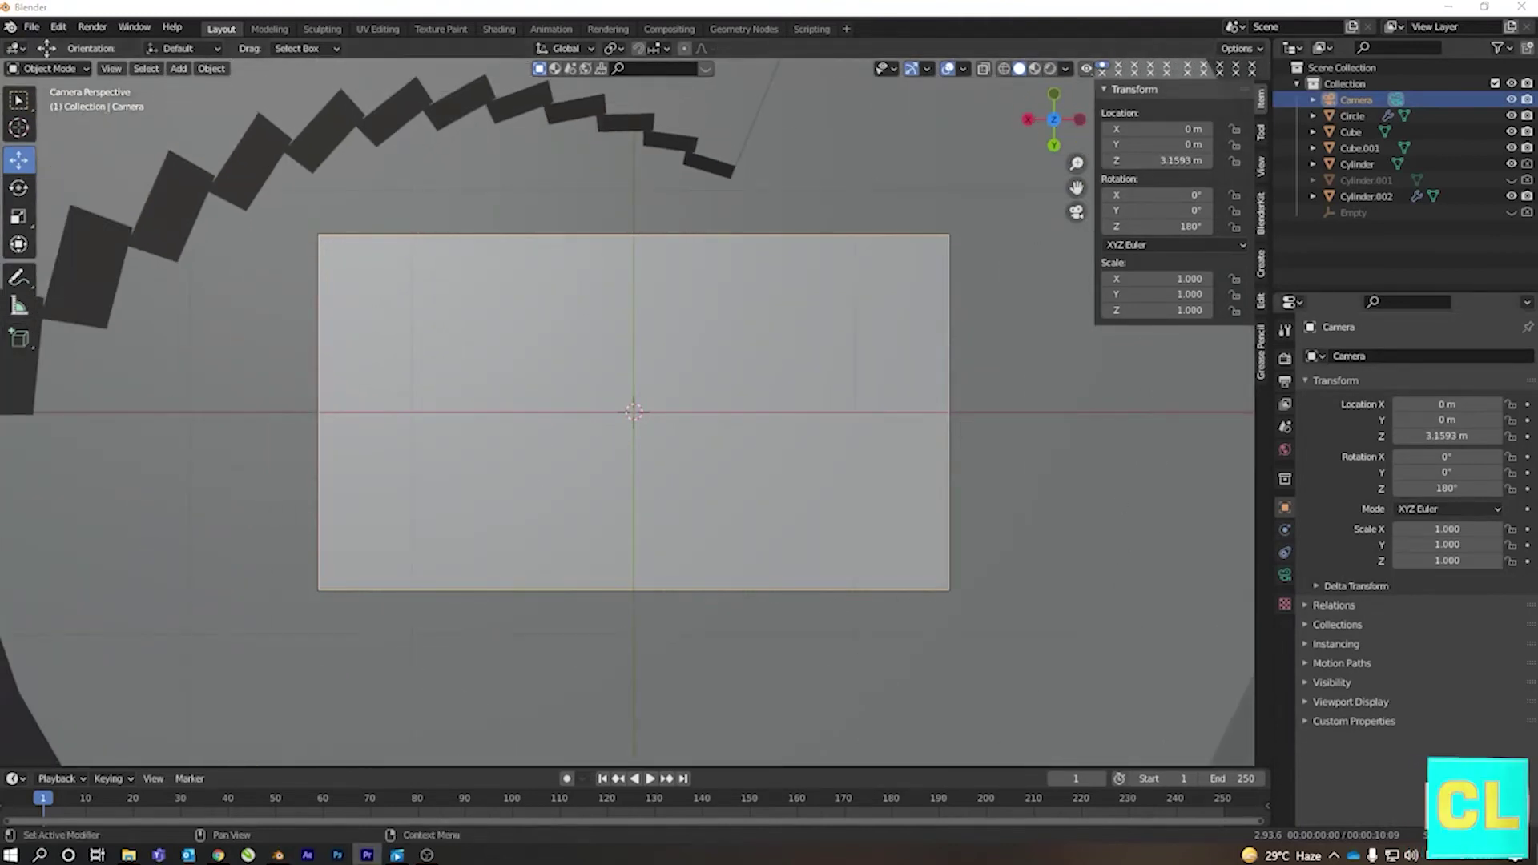
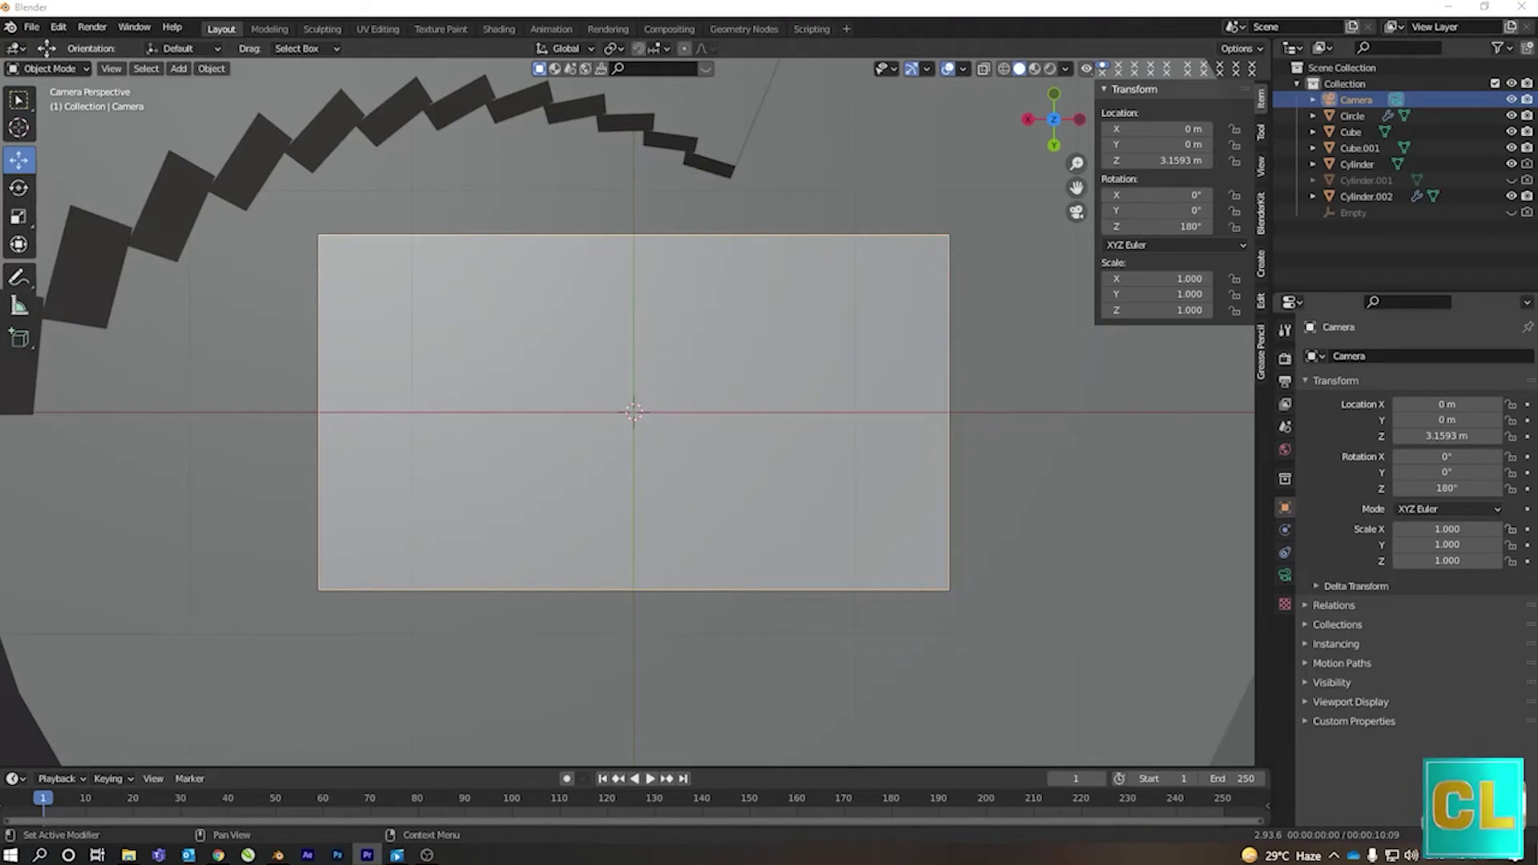
# - Orbit out of Camera Perspective to view the base of the staircase inside the tower
pyautogui.moveTo(1058, 183); pyautogui.dragTo(641, 749, button='middle')
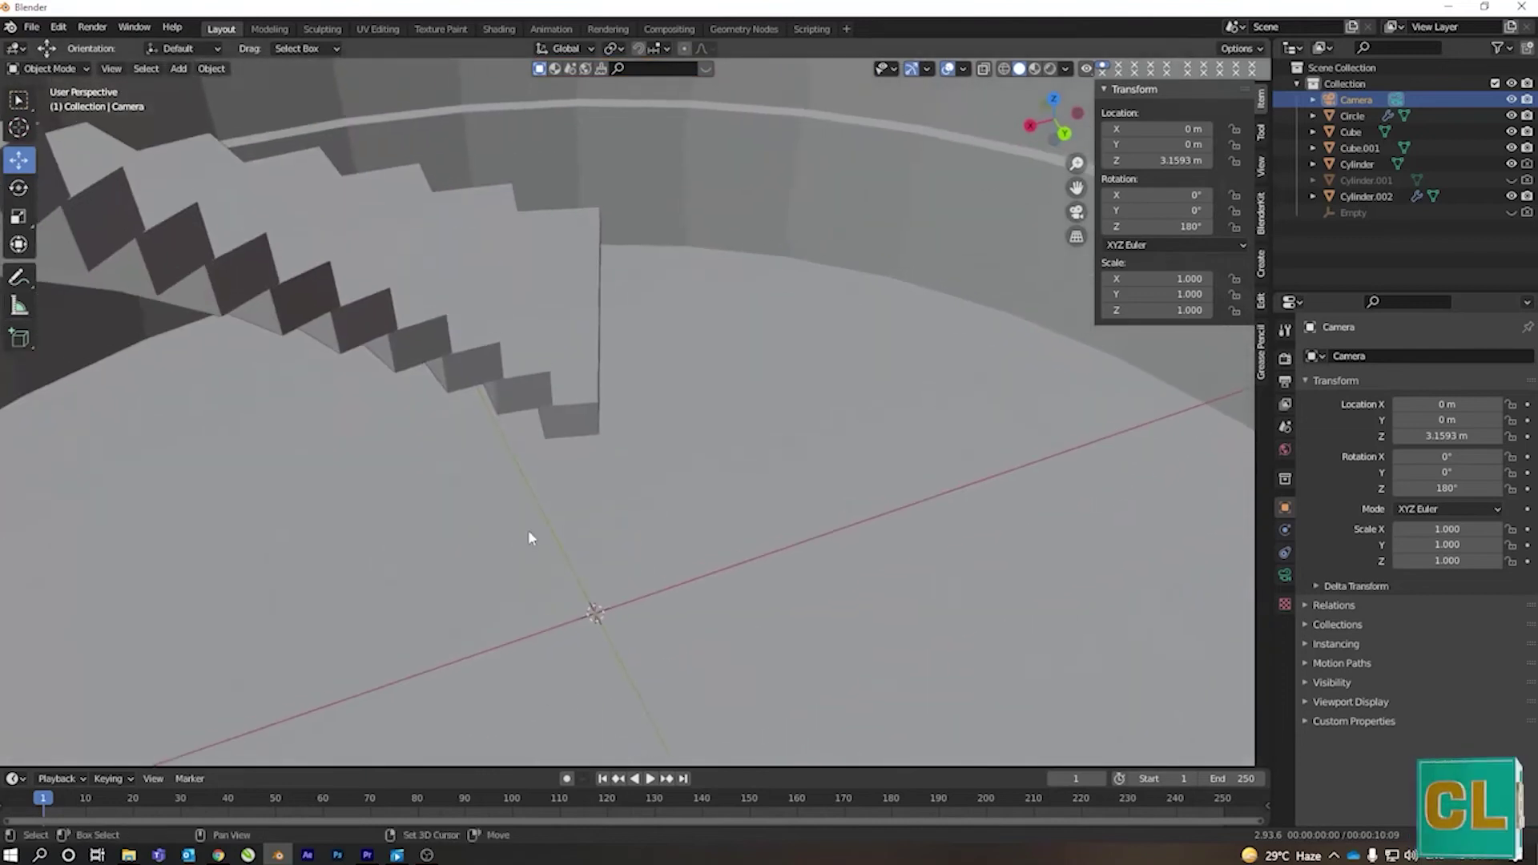
pyautogui.hotkey('shift', 'a')
# - Add a small cube, shift it along Y toward the stairs, and frame it in view
pyautogui.click(633, 113)
pyautogui.press('s')
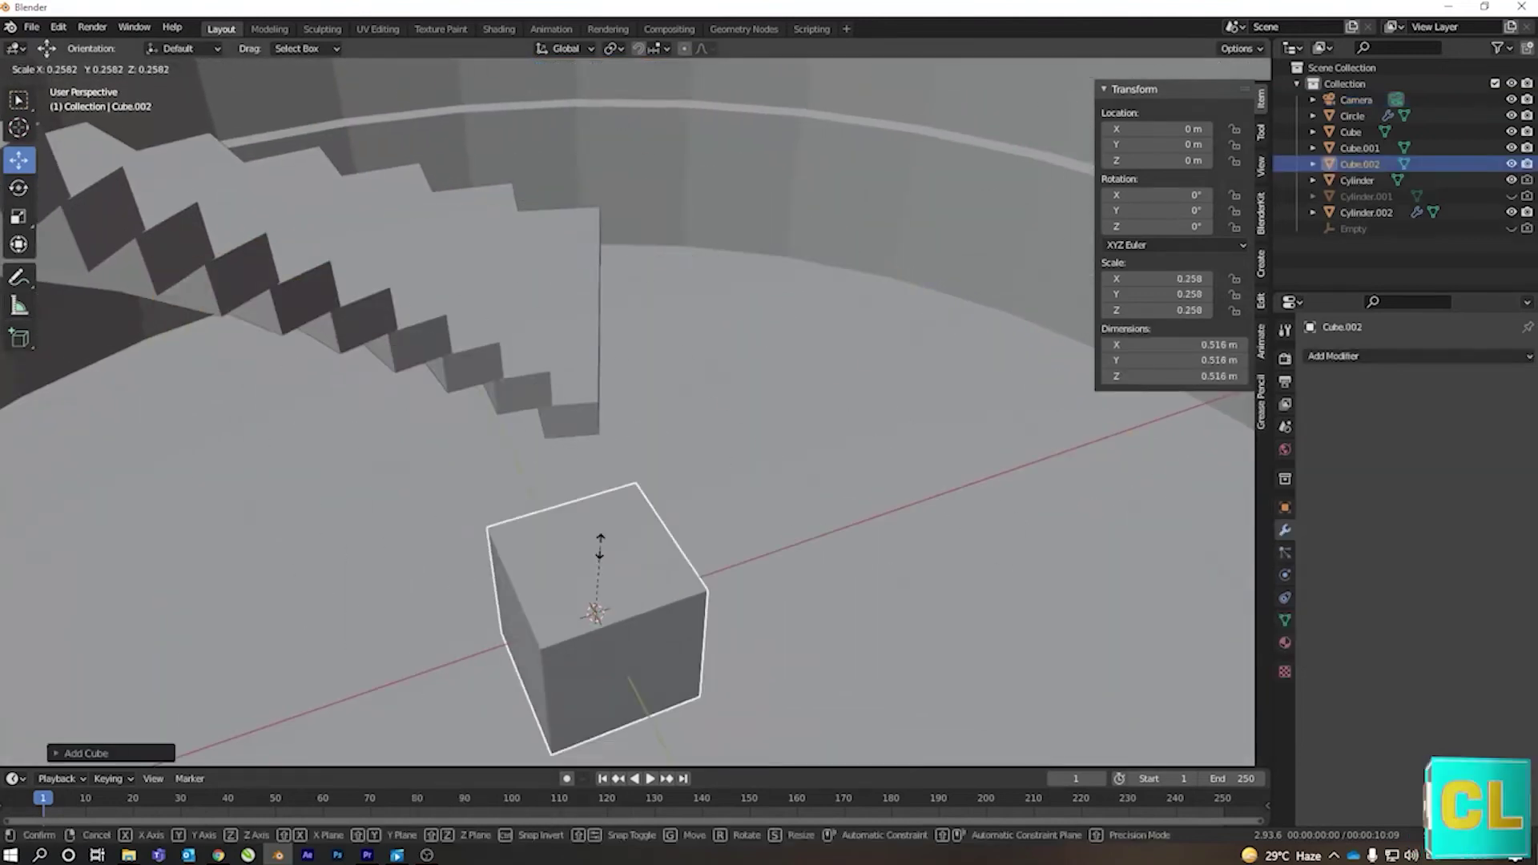
pyautogui.click(601, 621)
pyautogui.press('g')
pyautogui.press('y')
pyautogui.click(548, 473)
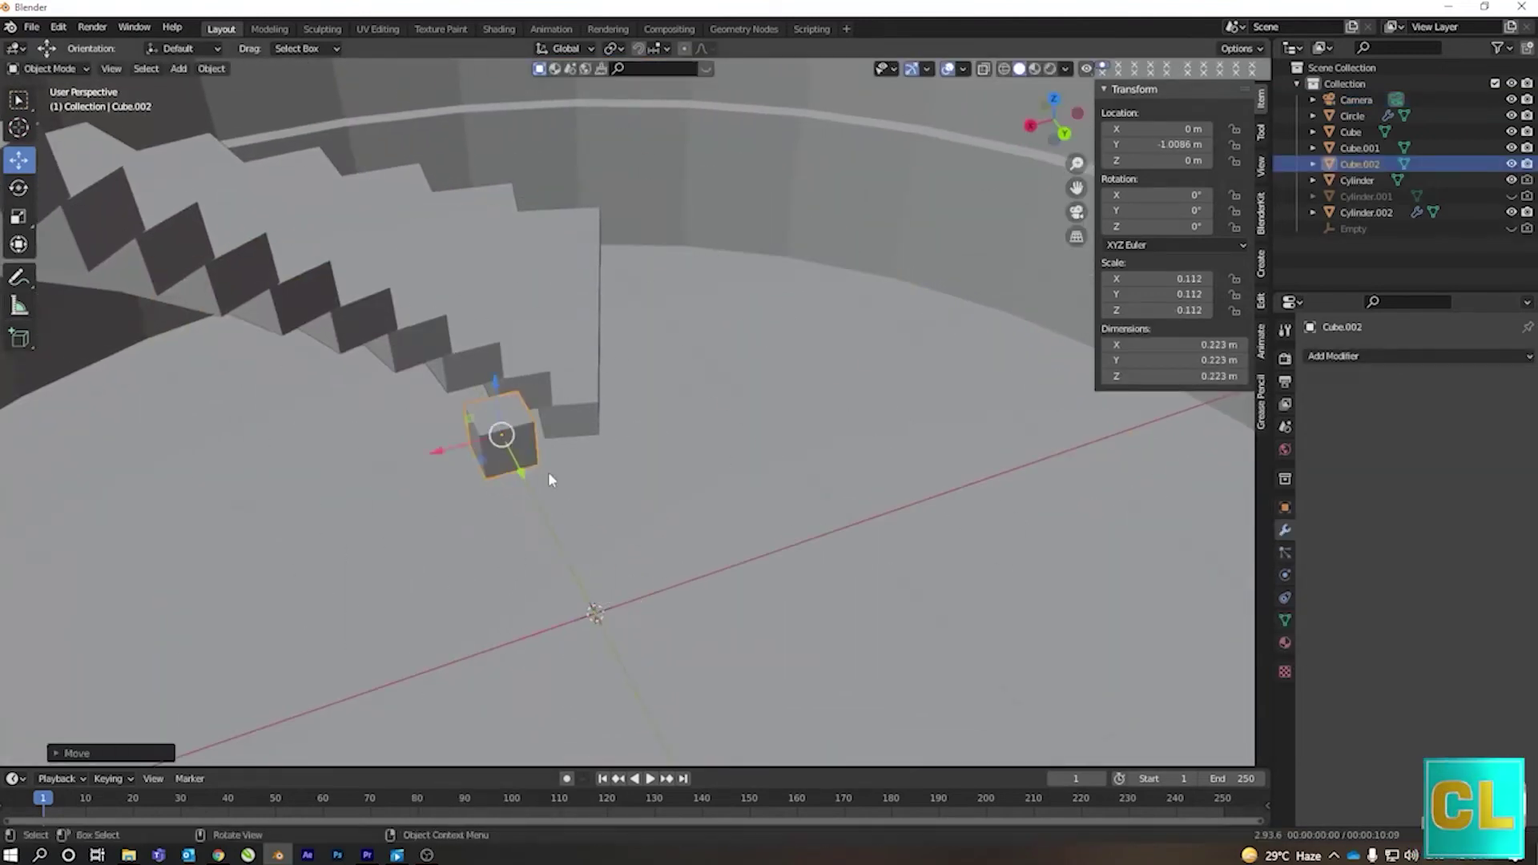
pyautogui.press('KP_Decimal')
pyautogui.scroll(-4, 548, 472)
pyautogui.moveTo(458, 358)
pyautogui.mouseDown(button='middle')
pyautogui.moveTo(559, 366)
pyautogui.moveTo(632, 347)
pyautogui.mouseUp(button='middle')
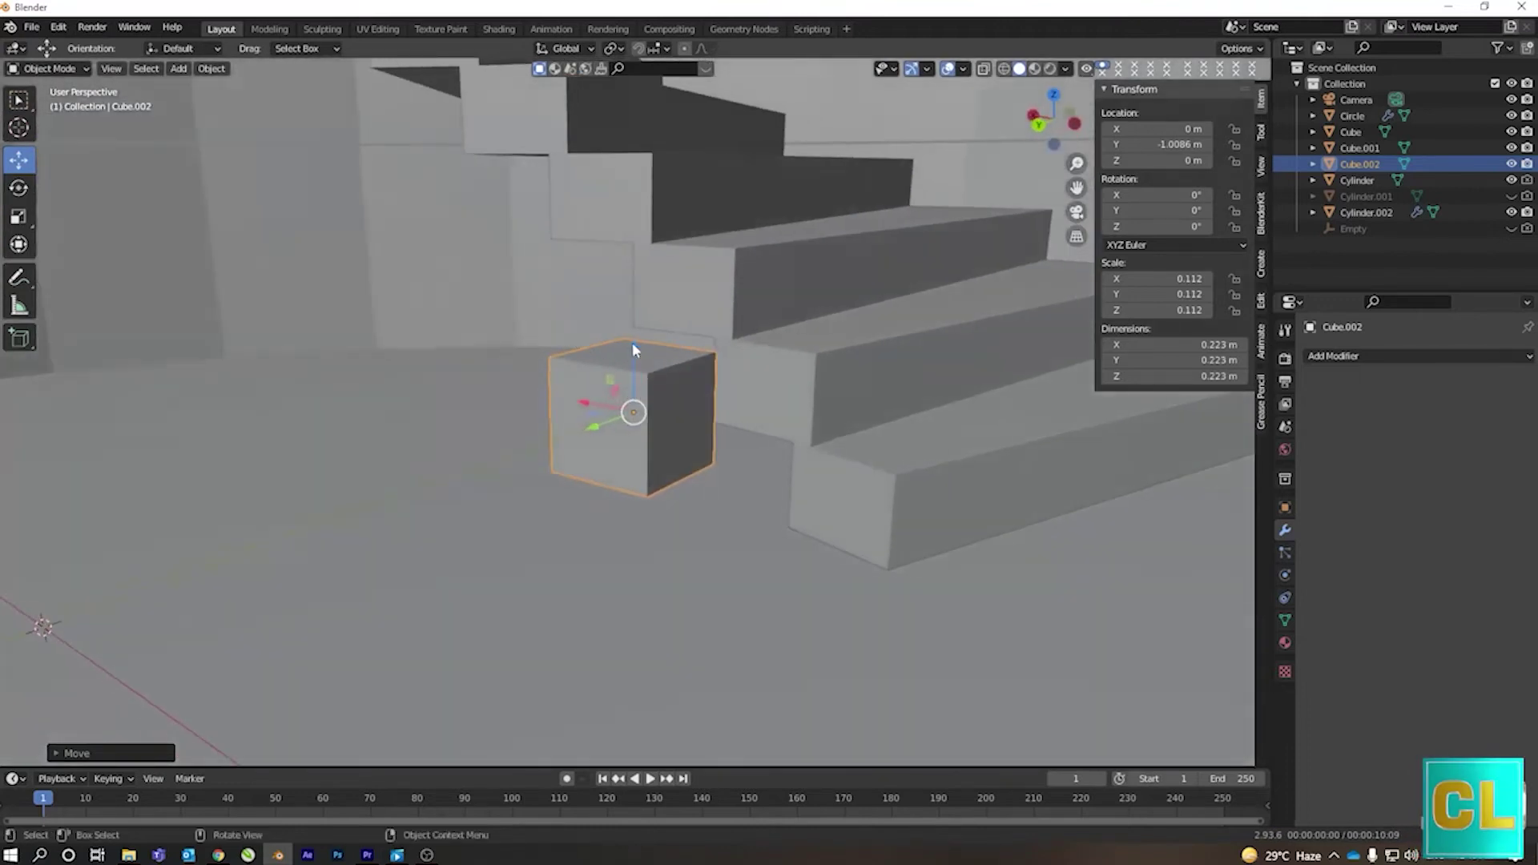
# - Lower the cube to the floor and place it beside the bottom step
pyautogui.press('g')
pyautogui.press('z')
pyautogui.click(689, 481)
pyautogui.press('g')
pyautogui.press('y')
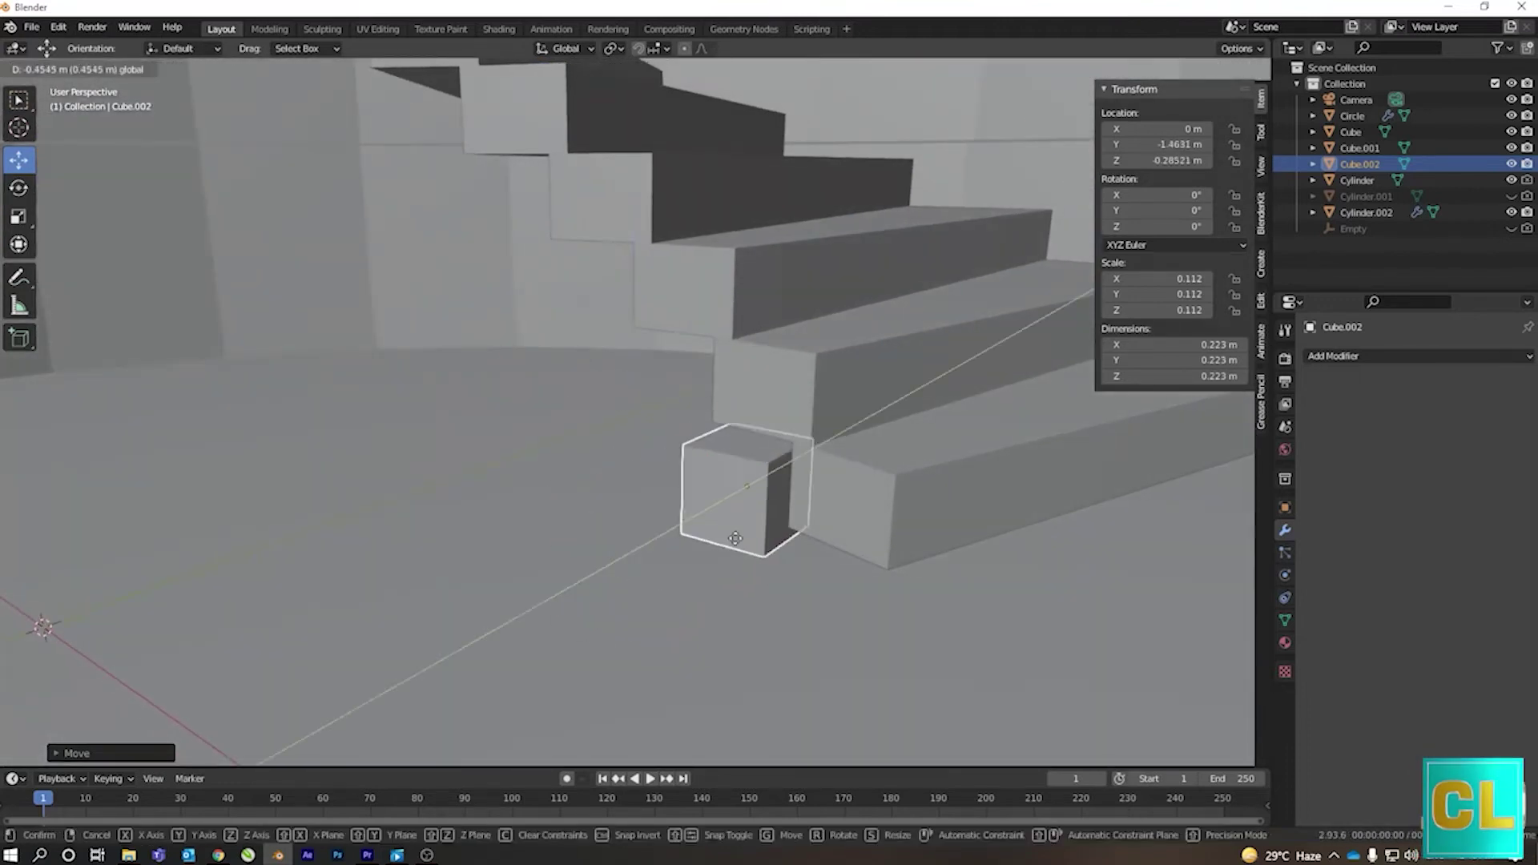
pyautogui.click(745, 521)
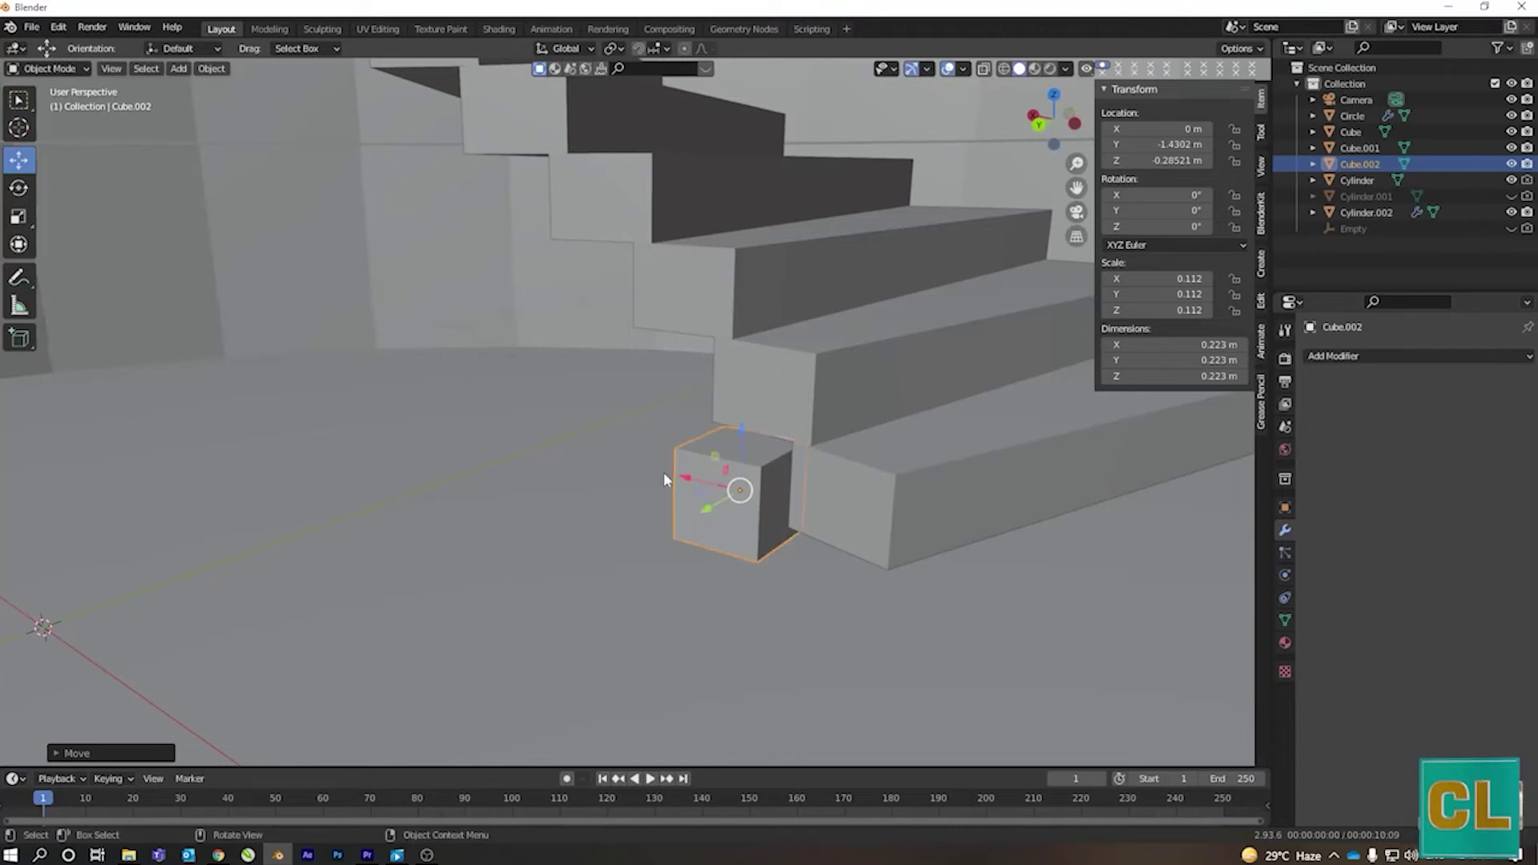
# - Flatten the cube and stretch it into a long plank
pyautogui.press('g')
pyautogui.press('x')
pyautogui.press('s')
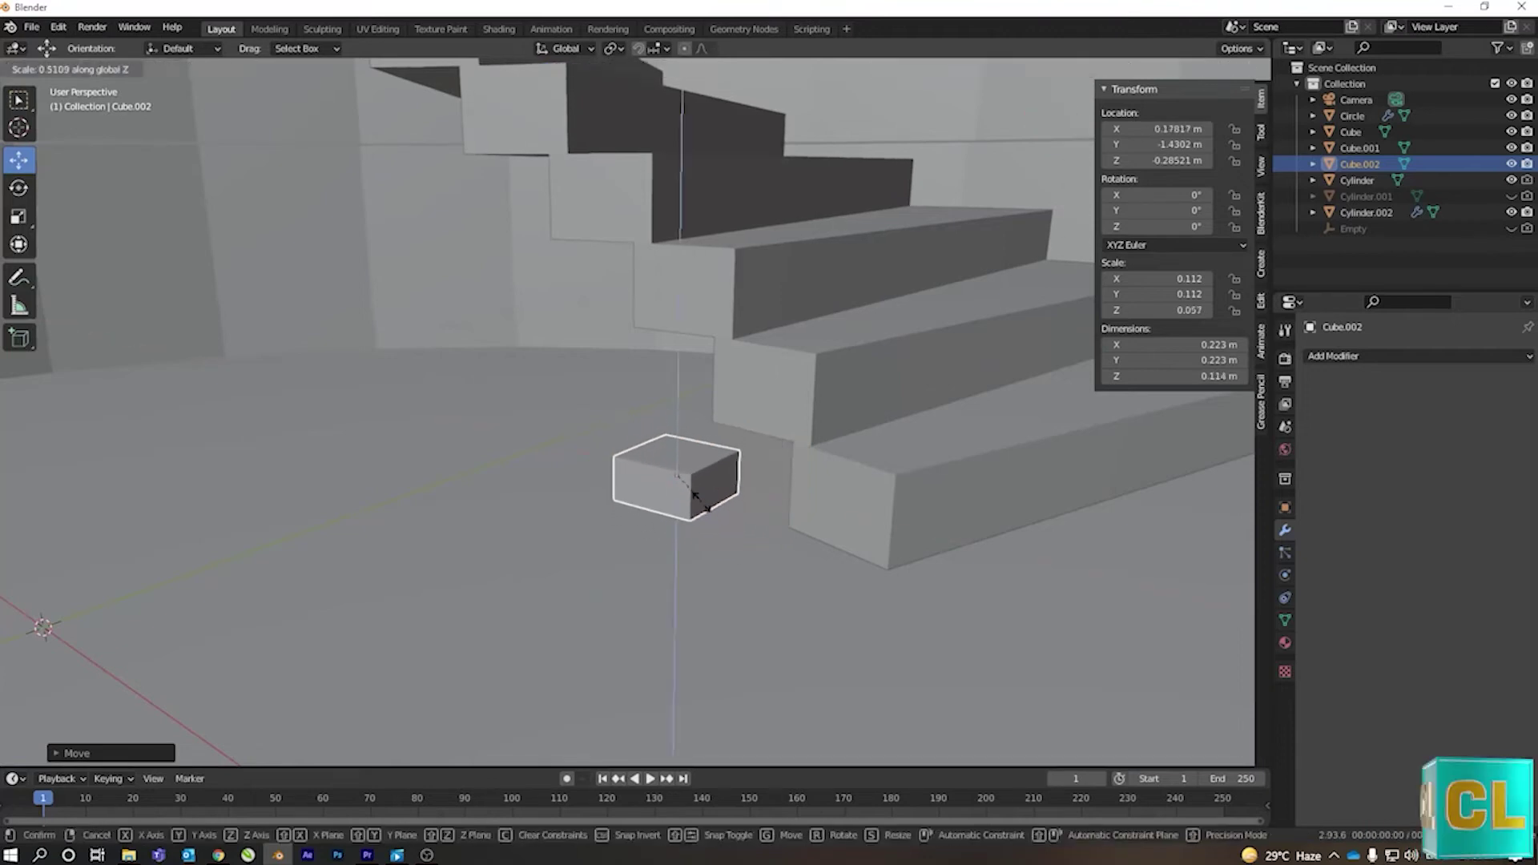
pyautogui.click(699, 497)
pyautogui.press('s')
pyautogui.press('z')
pyautogui.press('Escape')
pyautogui.press('s')
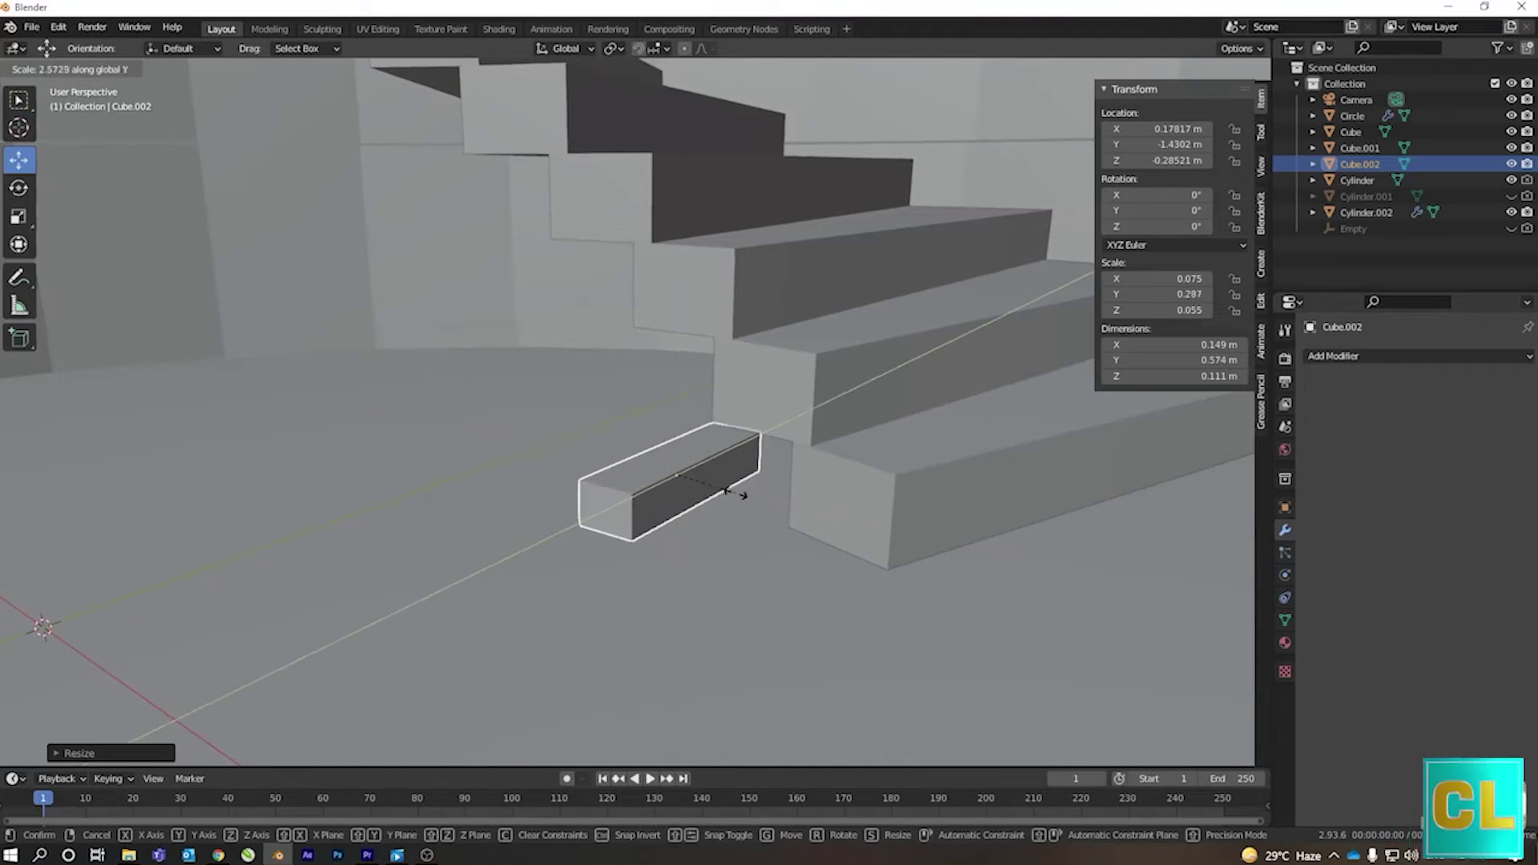
pyautogui.click(726, 491)
# - Reposition the plank and place a duplicate next to it along X
pyautogui.press('g')
pyautogui.click(683, 519)
pyautogui.hotkey('shift', 'd')
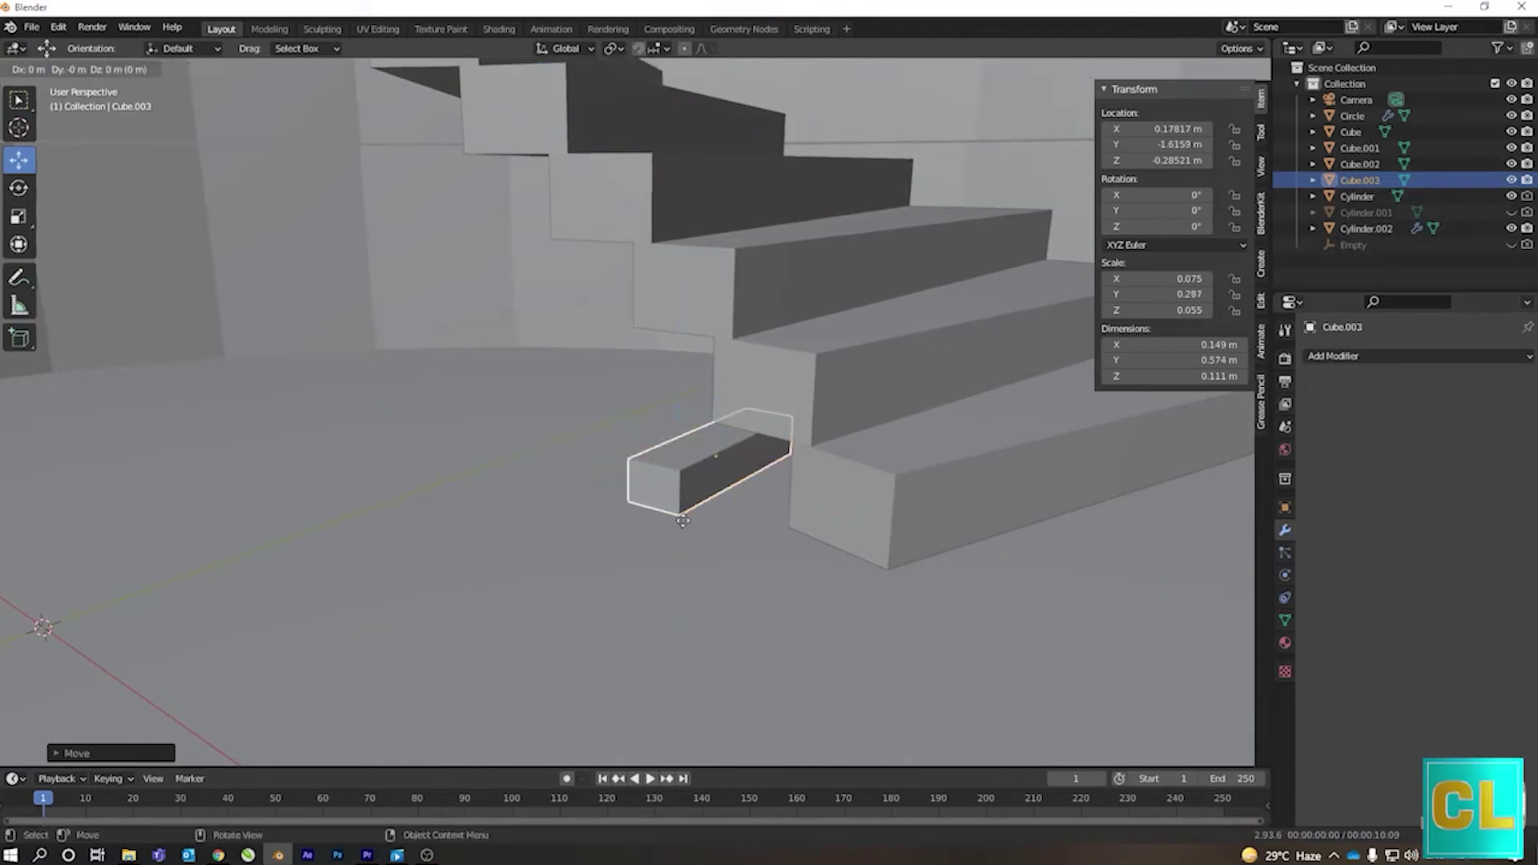
pyautogui.press('x')
pyautogui.click(579, 420)
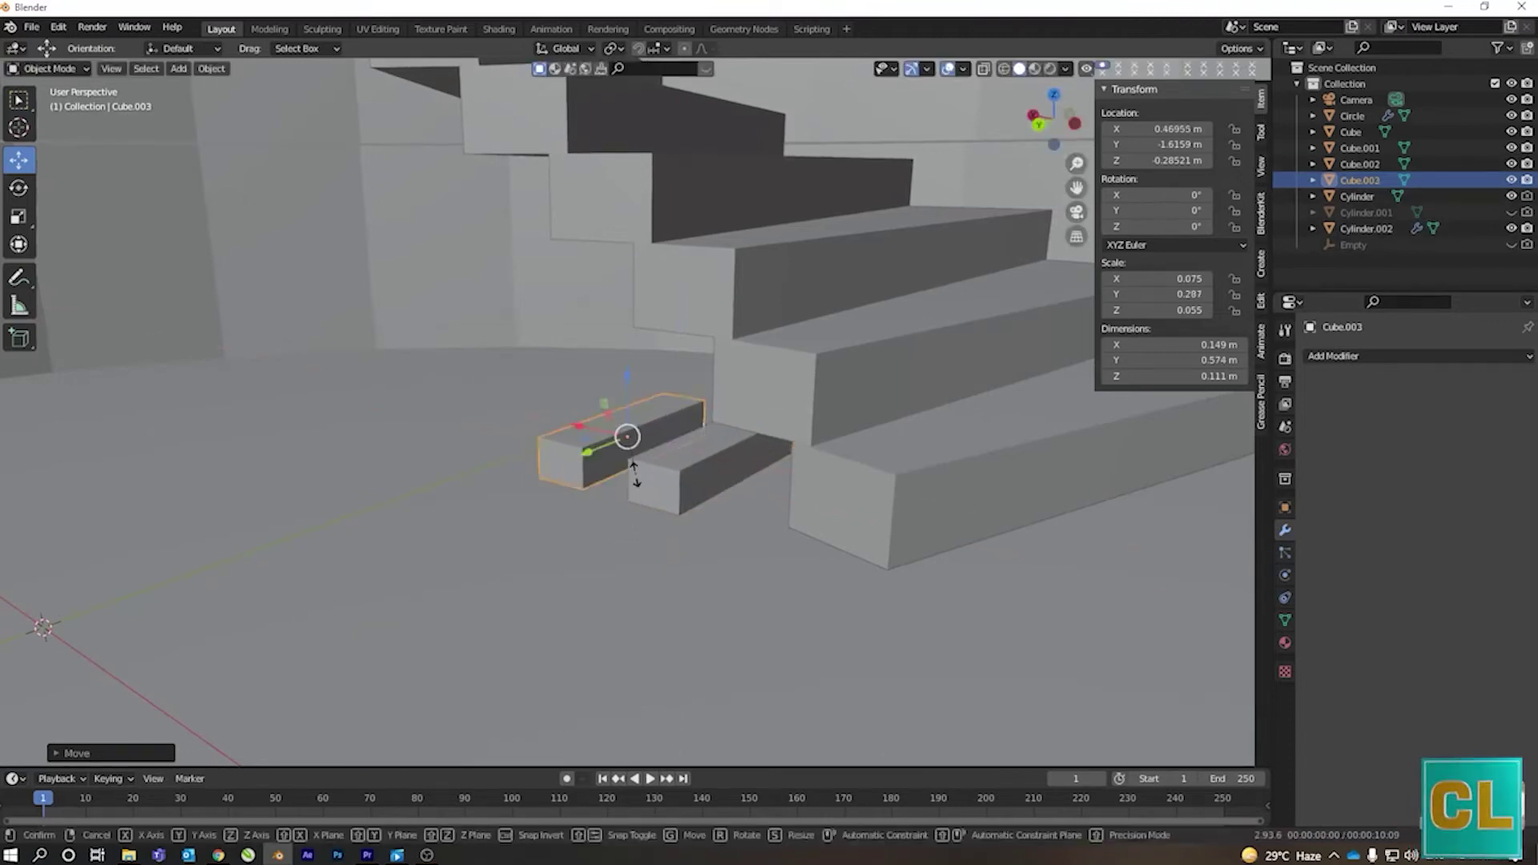
# - Widen the copied plank along X and shift it into place
pyautogui.press('s')
pyautogui.press('x')
pyautogui.click(629, 437)
pyautogui.press('g')
pyautogui.press('x')
pyautogui.click(680, 502)
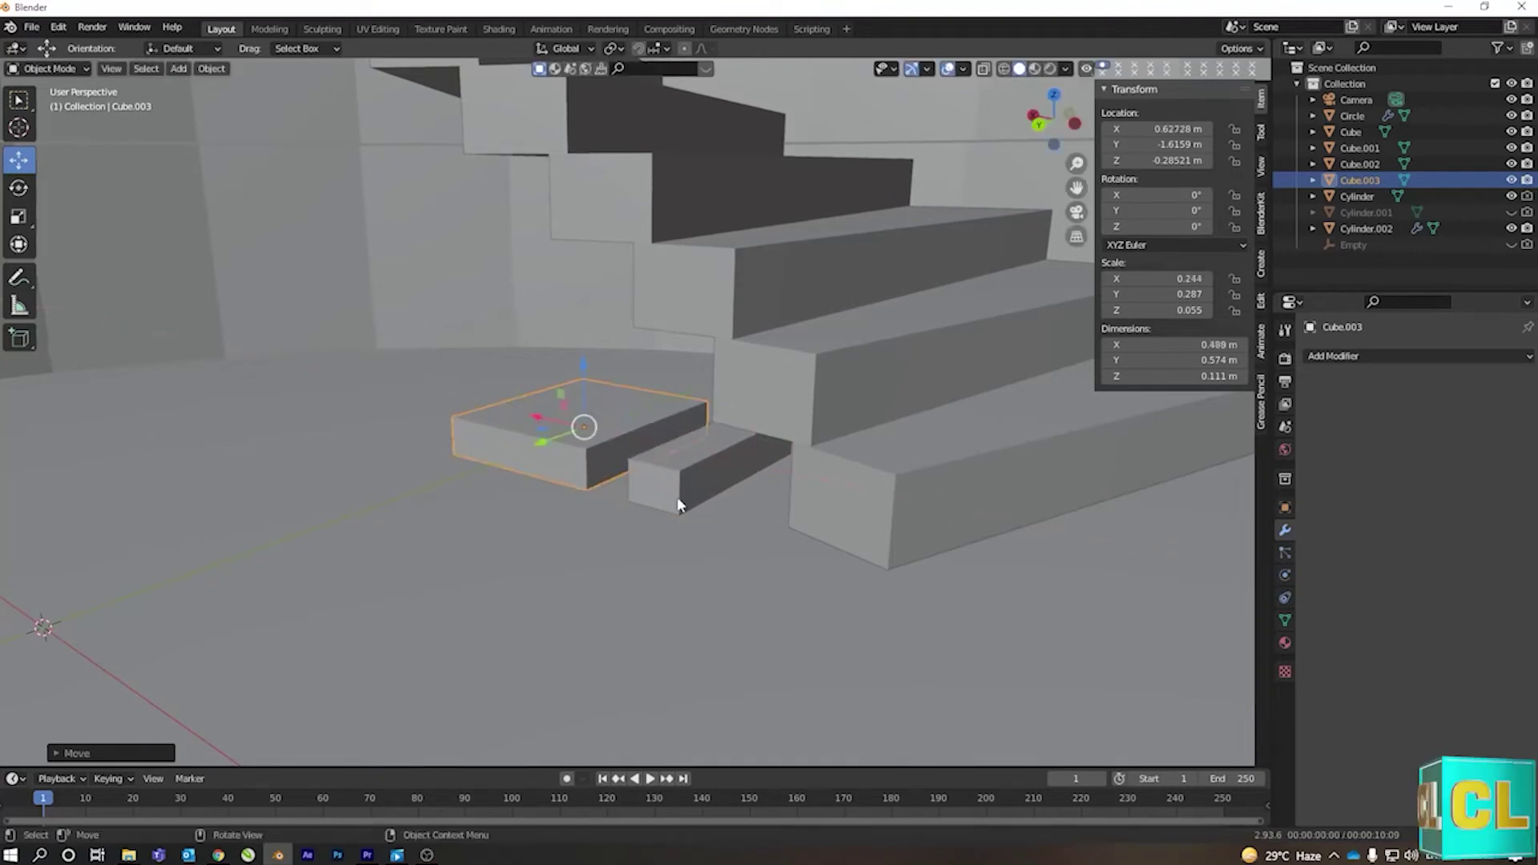
# - Rotate the wide slab at an angle and set its final position along X
pyautogui.press('r')
pyautogui.press('x')
pyautogui.click(848, 492)
pyautogui.press('g')
pyautogui.press('x')
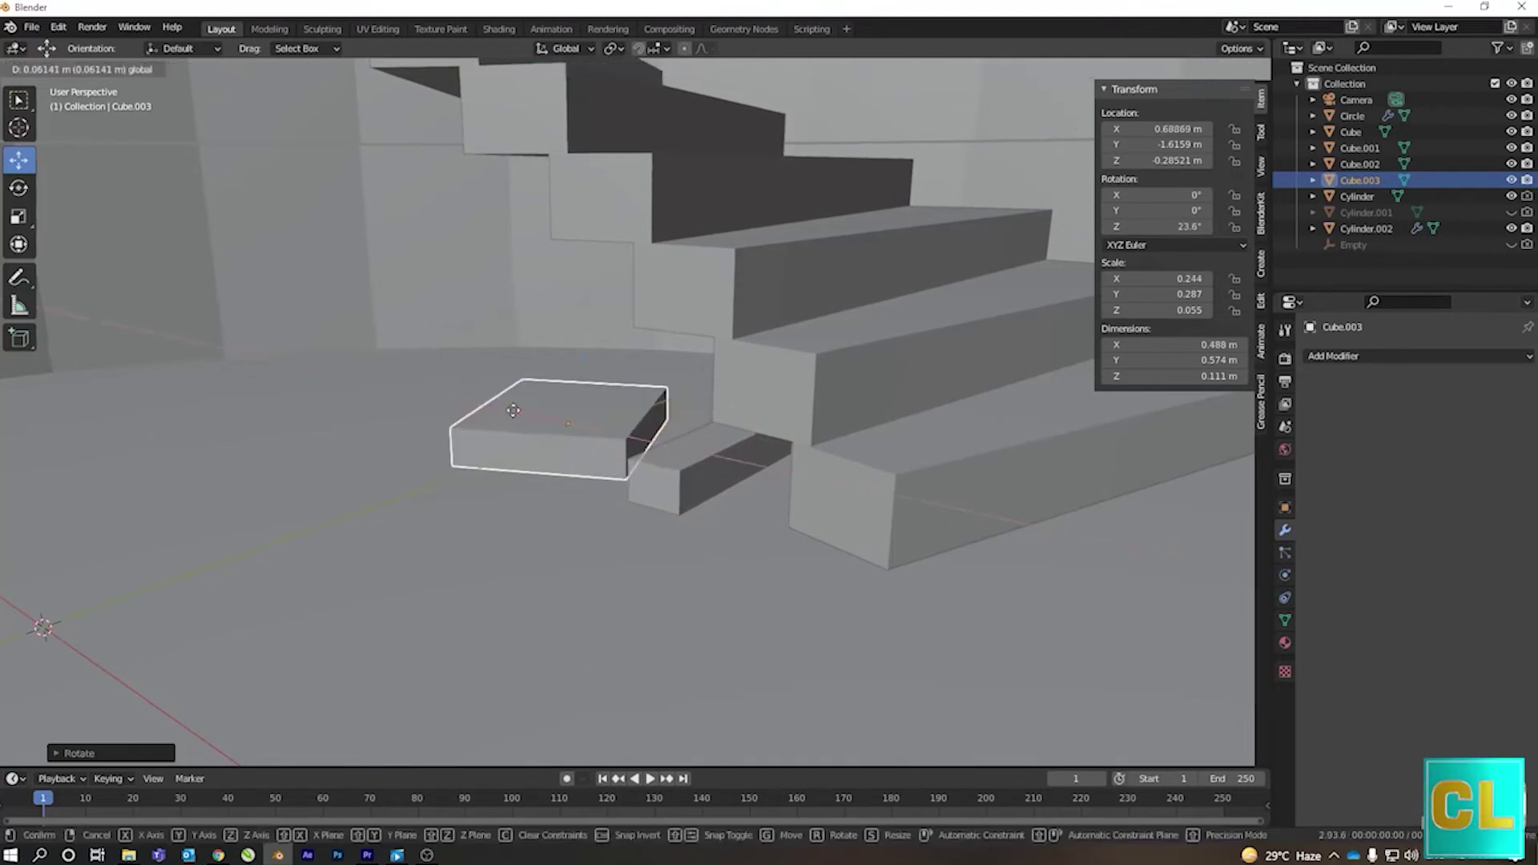
pyautogui.click(705, 448)
# - Through the camera, rotate the narrow plank to 31.3° and reposition it, then add another cube
pyautogui.press('KP_0')
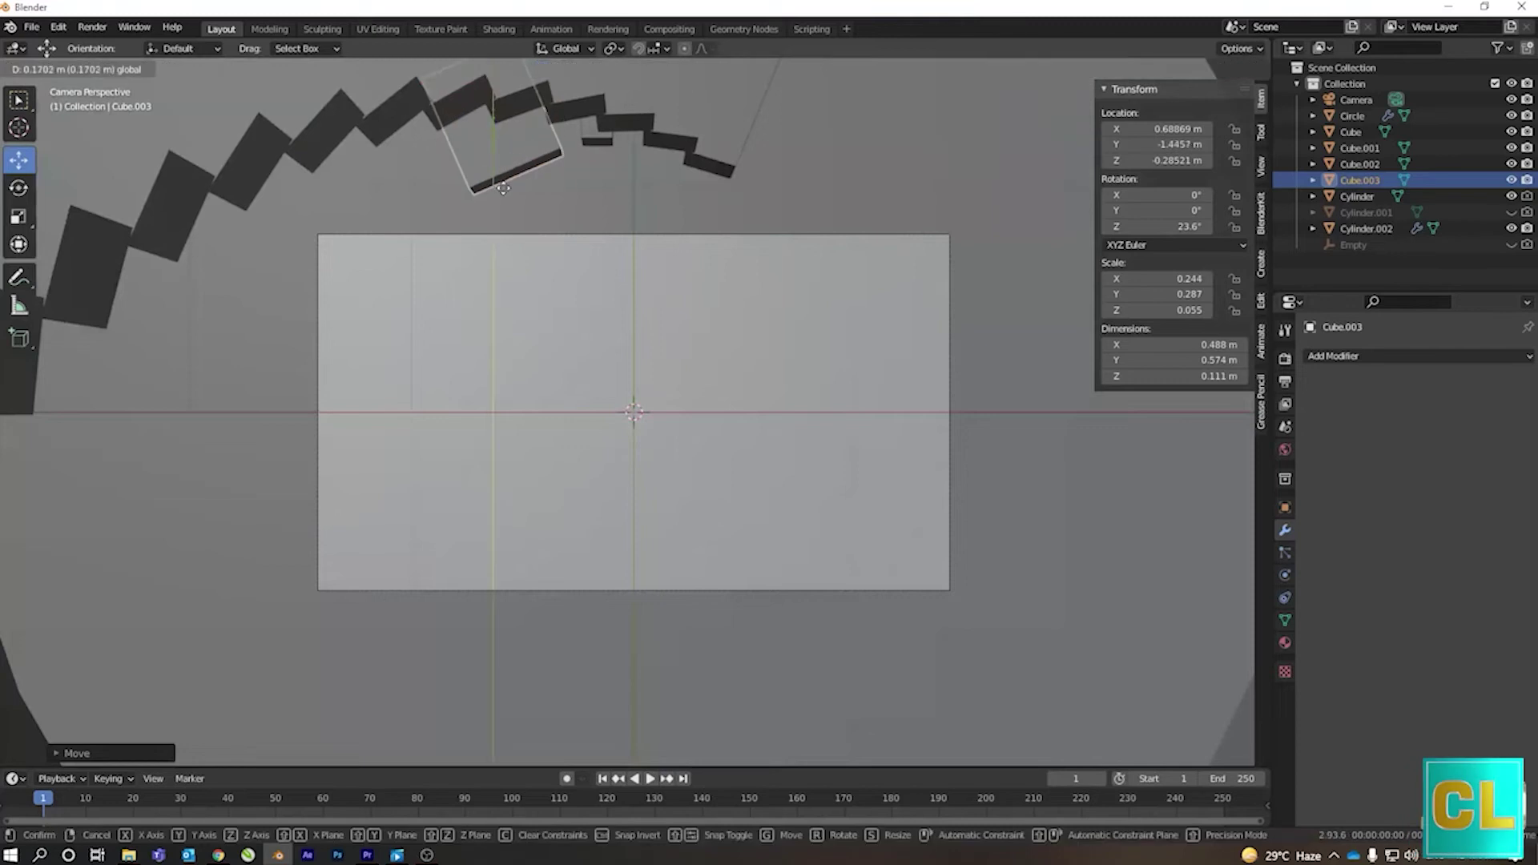
pyautogui.click(602, 163)
pyautogui.moveTo(603, 165); pyautogui.dragTo(603, 195)
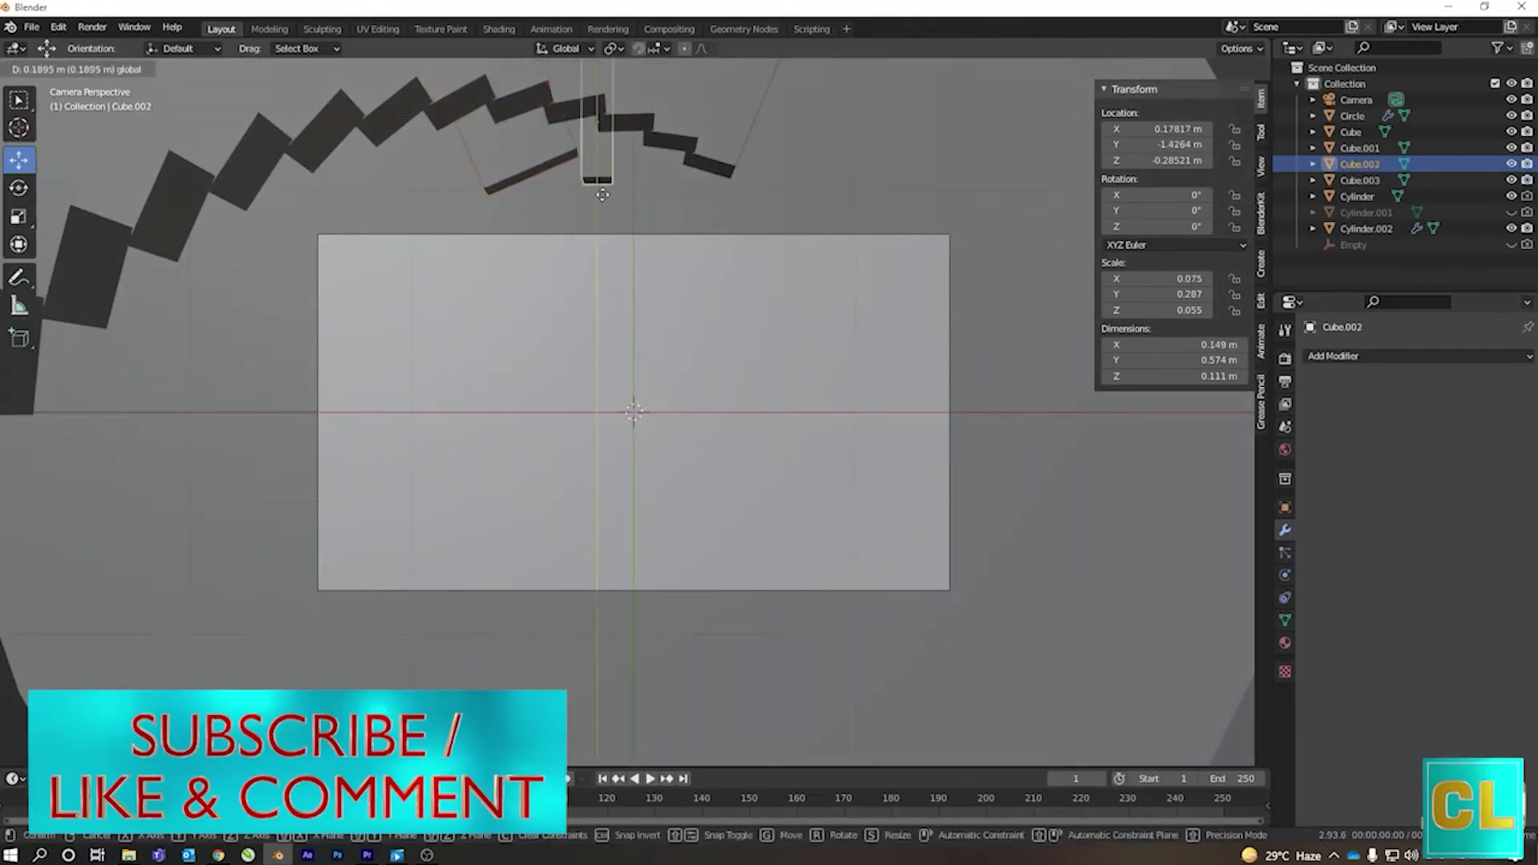
pyautogui.click(602, 185)
pyautogui.press('r')
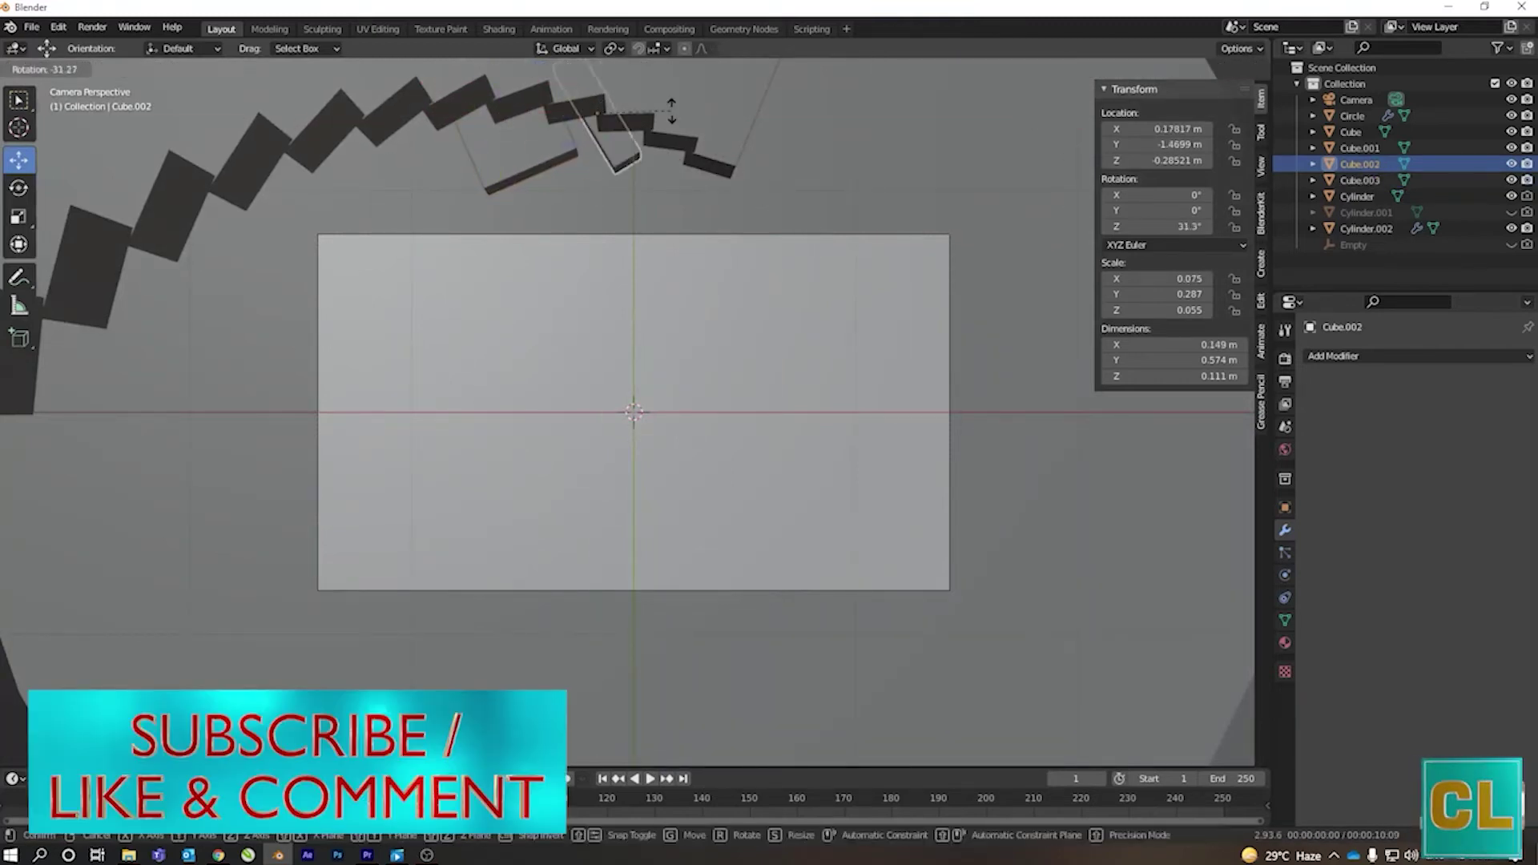
pyautogui.click(671, 110)
pyautogui.press('g')
pyautogui.click(713, 261)
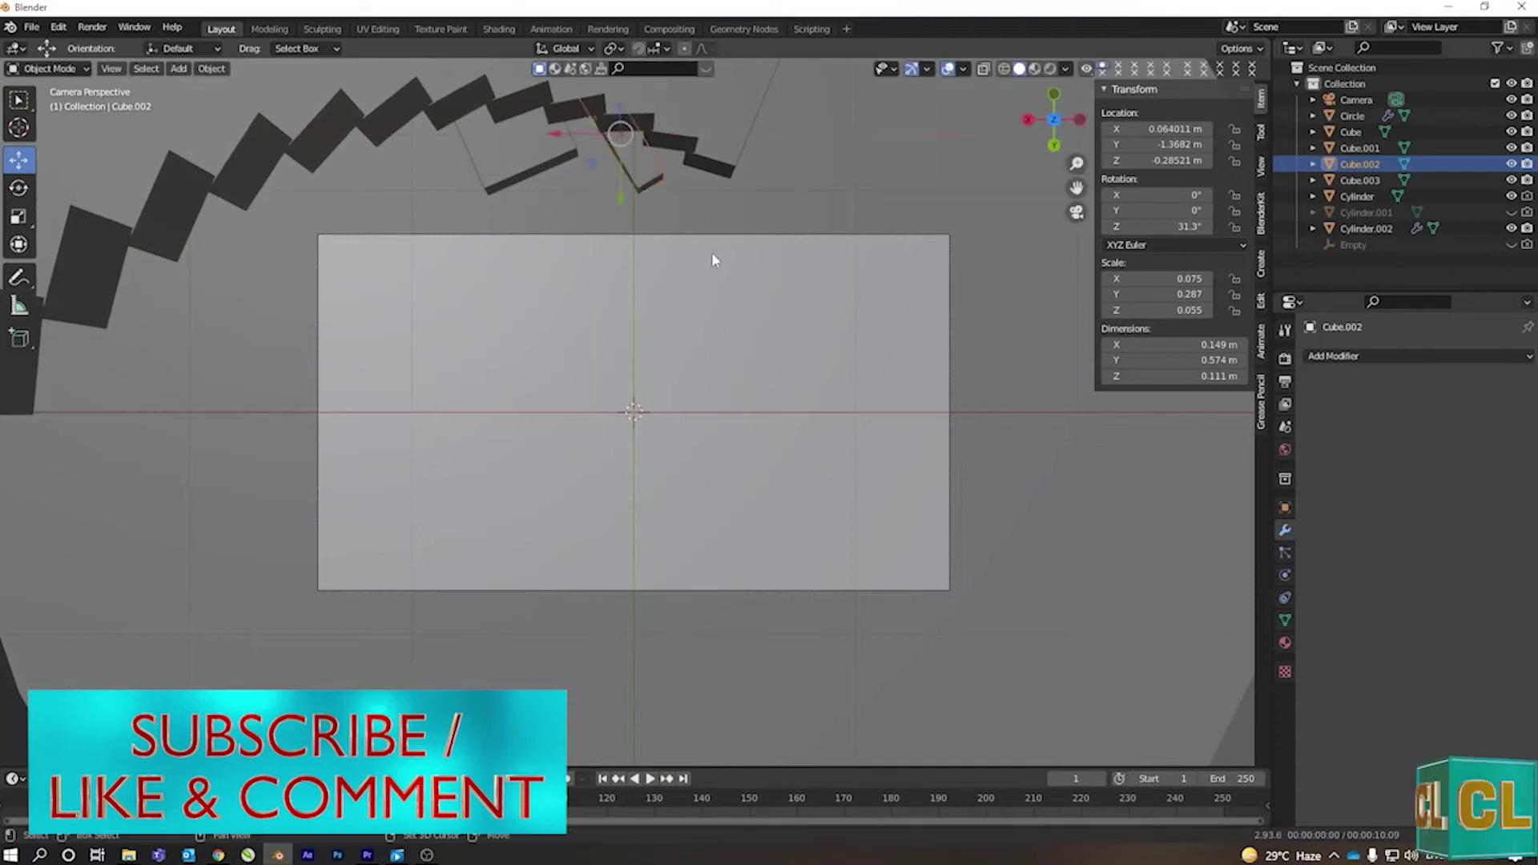
pyautogui.hotkey('shift', 'a')
pyautogui.click(789, 265)
# - Delete the extra cube and duplicate the angled narrow plank in place
pyautogui.press('s')
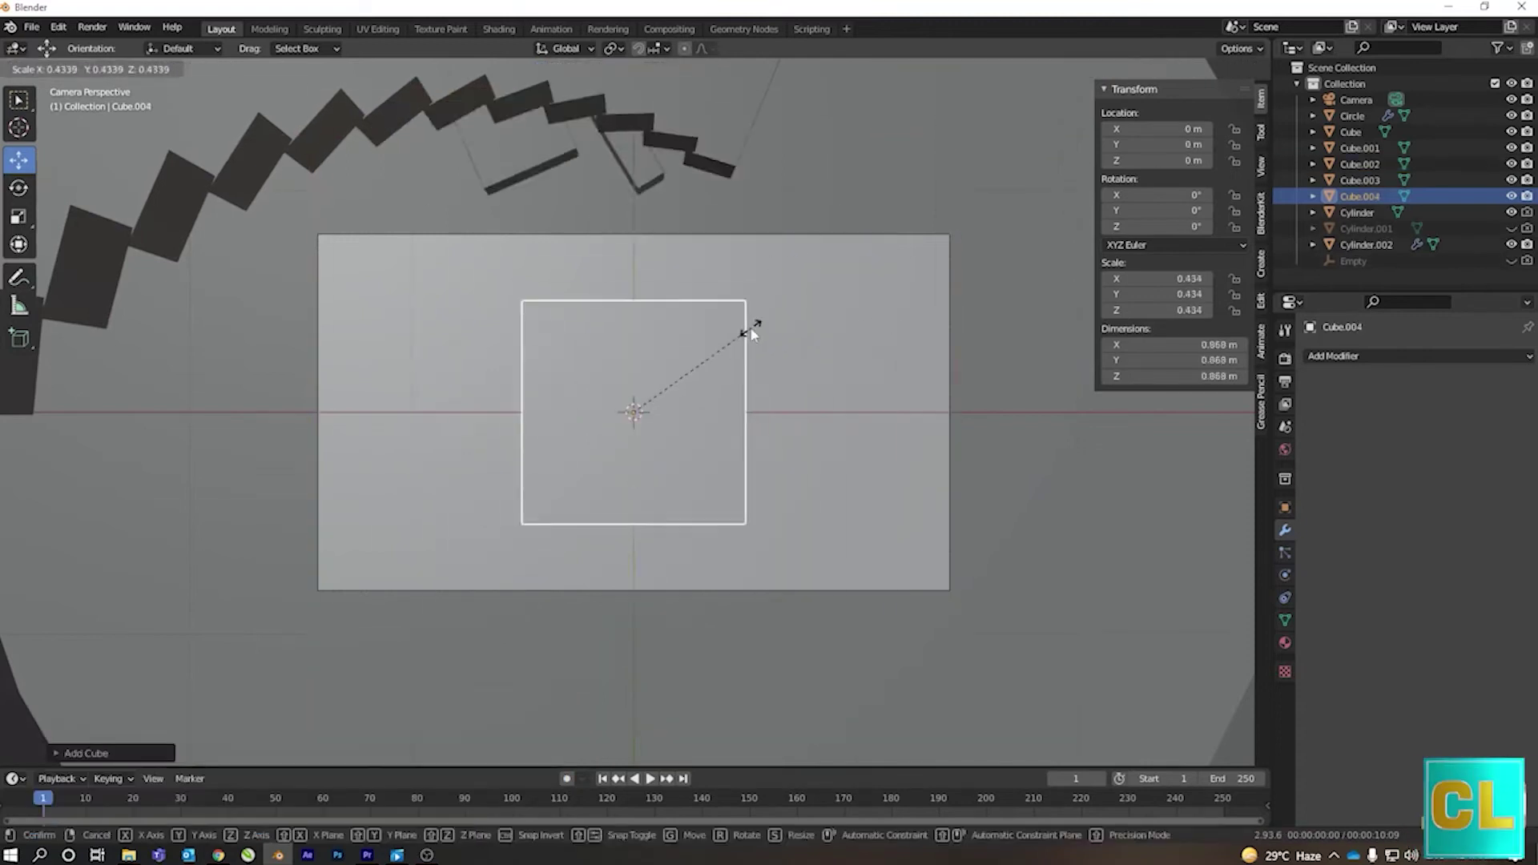
pyautogui.rightClick(750, 327)
pyautogui.press('Delete')
pyautogui.click(656, 168)
pyautogui.hotkey('shift', 'd')
pyautogui.rightClick(733, 260)
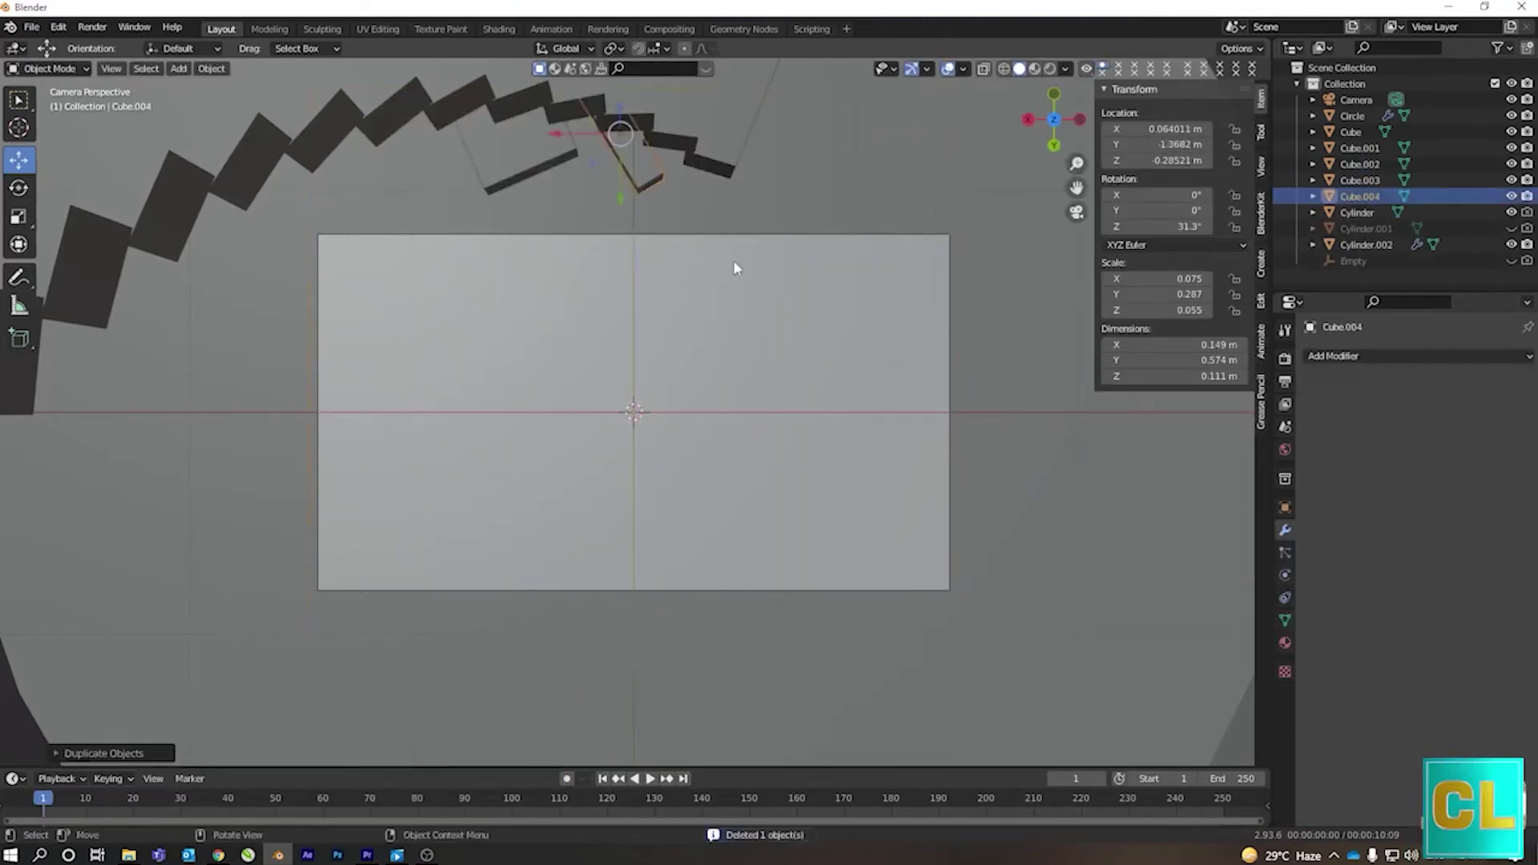
# - Raise the tower cylinder slightly along Z
pyautogui.moveTo(736, 267)
pyautogui.mouseDown(button='middle')
pyautogui.moveTo(817, 267)
pyautogui.moveTo(882, 416)
pyautogui.moveTo(882, 339)
pyautogui.moveTo(845, 314)
pyautogui.moveTo(876, 381)
pyautogui.moveTo(865, 515)
pyautogui.moveTo(775, 508)
pyautogui.mouseUp(button='middle')
pyautogui.scroll(-5, 776, 508)
pyautogui.click(675, 371)
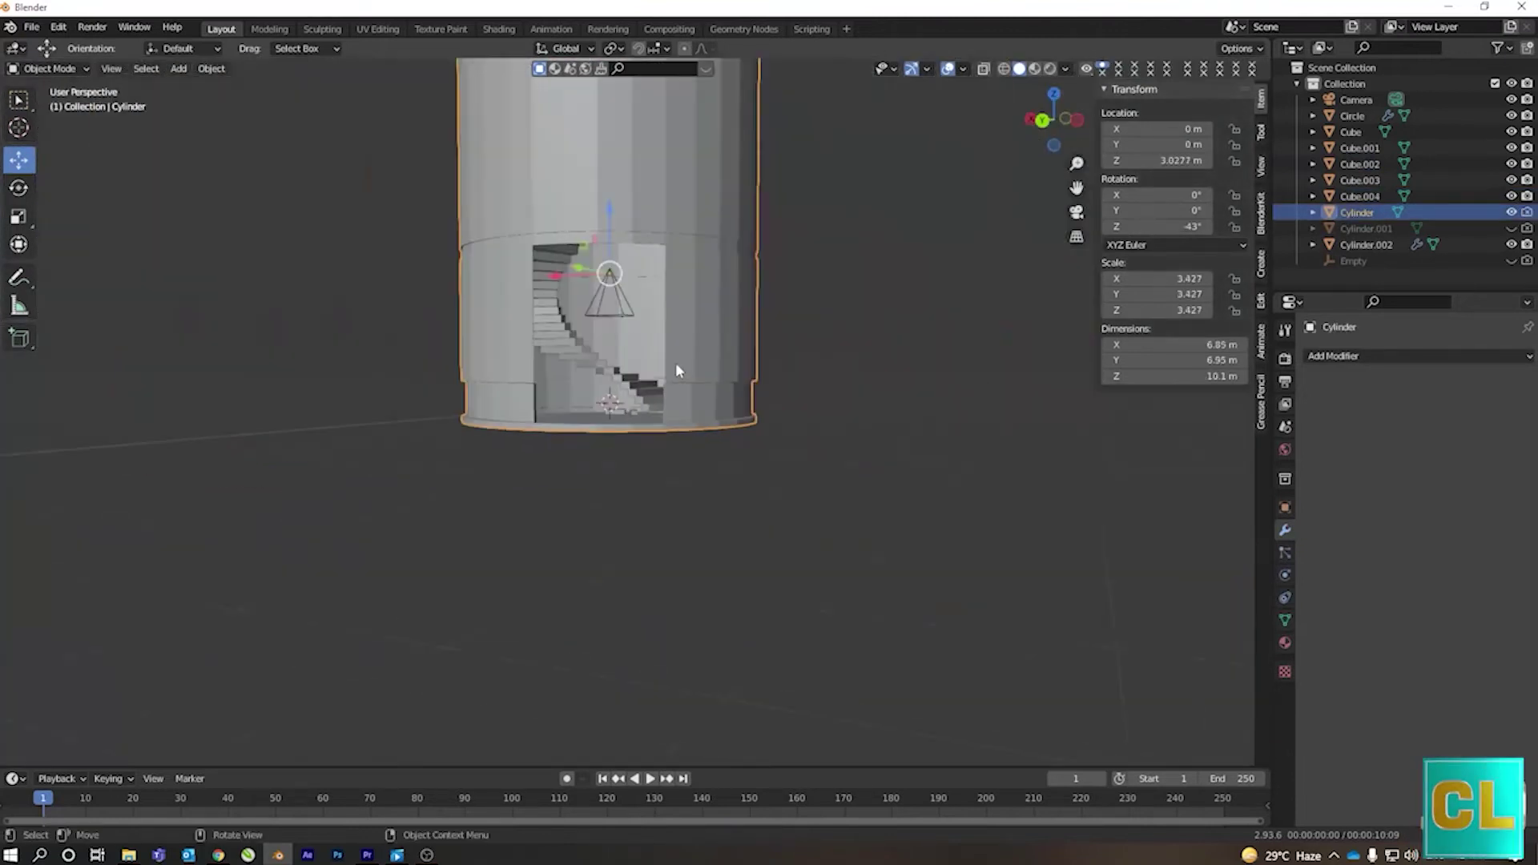
pyautogui.scroll(2, 677, 370)
pyautogui.scroll(4, 702, 359)
pyautogui.scroll(3, 786, 589)
pyautogui.scroll(2, 733, 316)
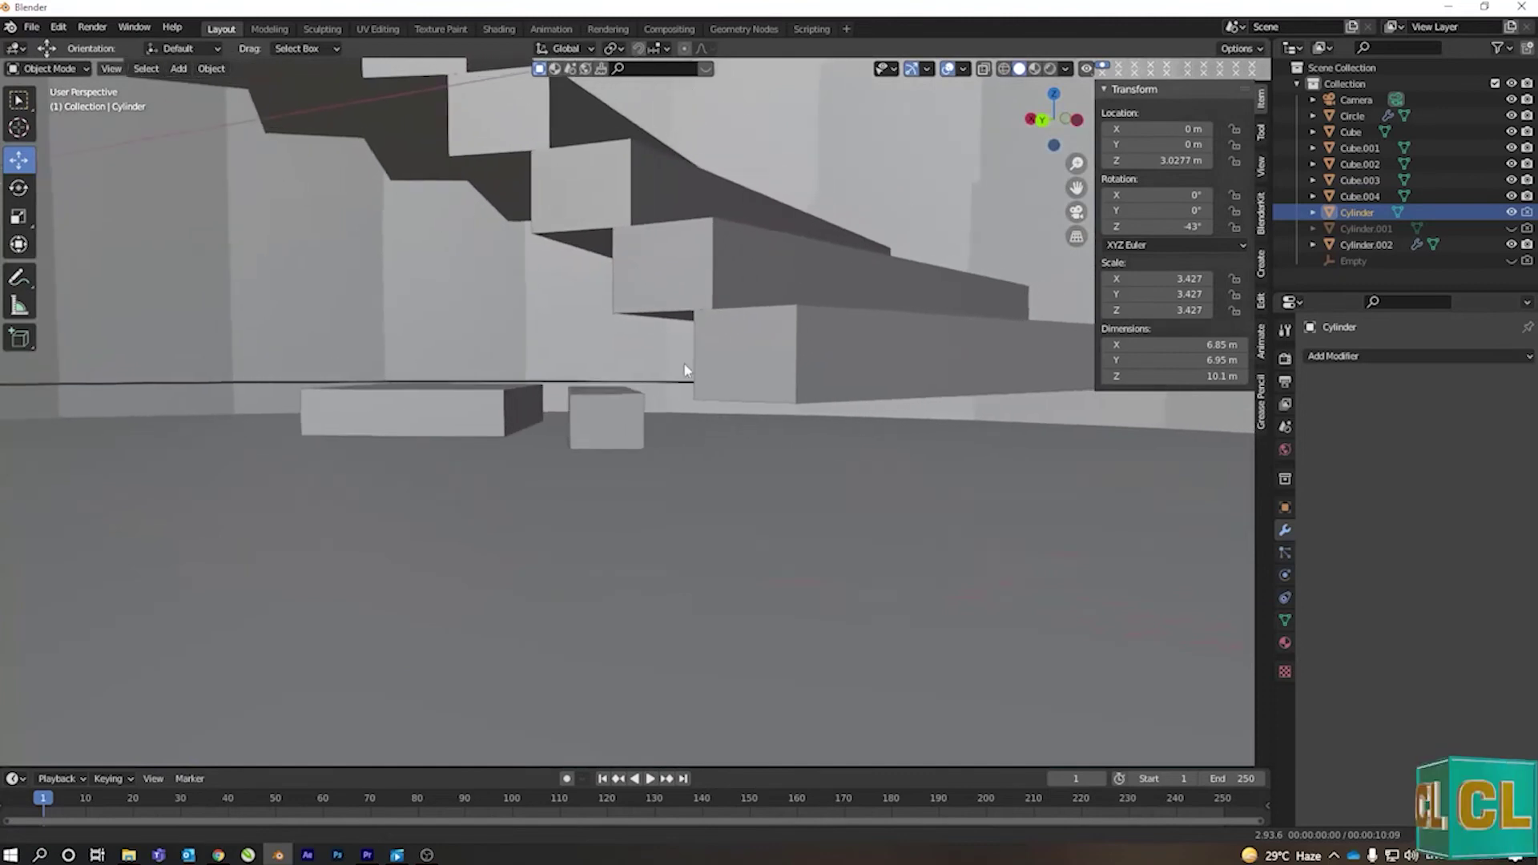
pyautogui.scroll(1, 684, 370)
pyautogui.press('g')
pyautogui.press('z')
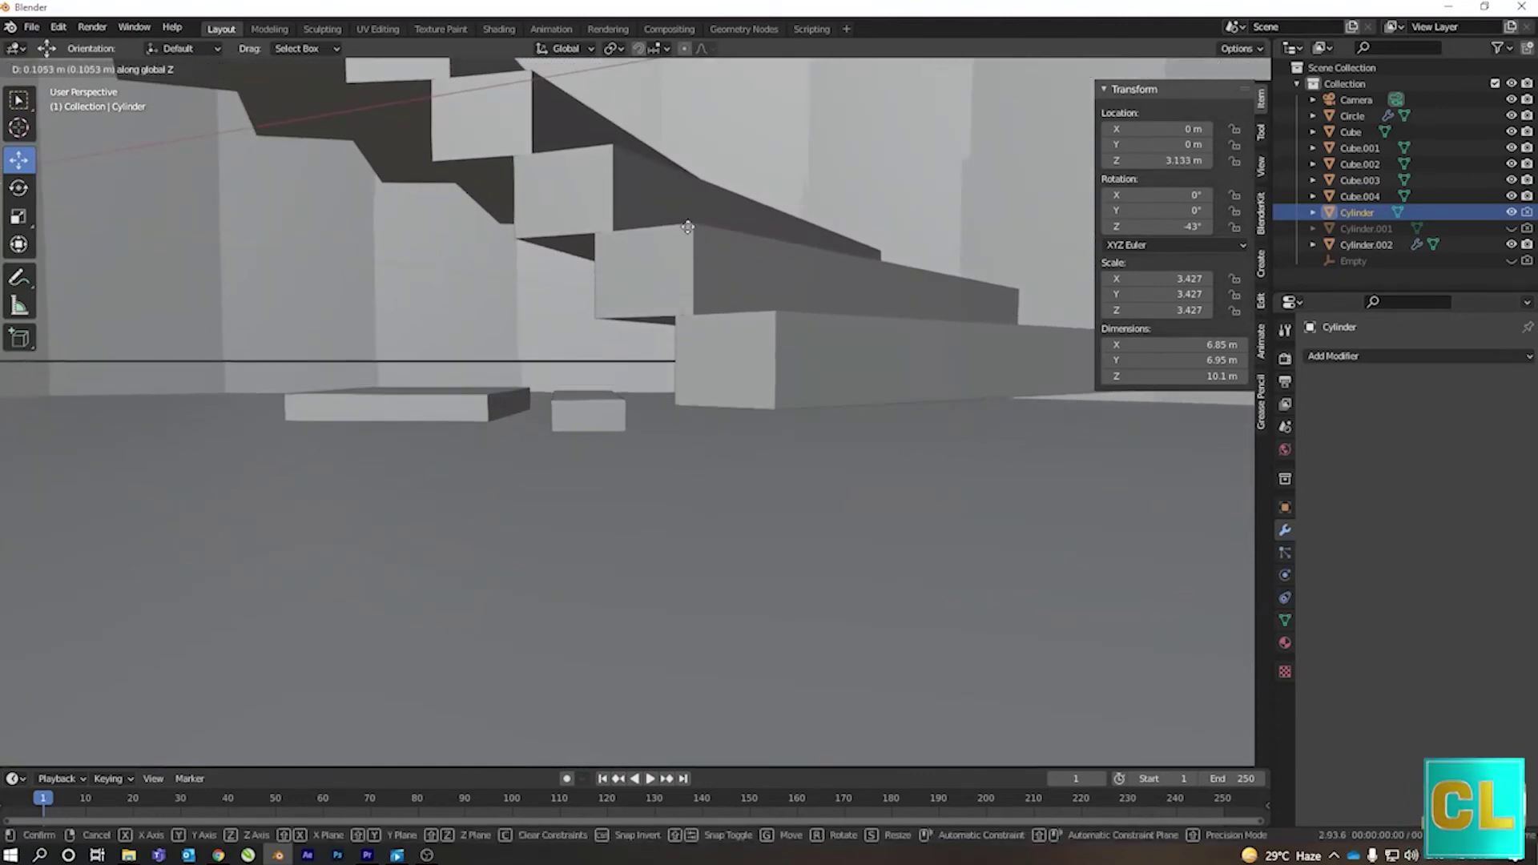
pyautogui.click(726, 184)
# - Lower the planks toward the floor and flatten the duplicate into a thin sheet
pyautogui.click(483, 398)
pyautogui.moveTo(491, 345)
pyautogui.mouseDown()
pyautogui.moveTo(510, 286)
pyautogui.moveTo(521, 309)
pyautogui.mouseUp()
pyautogui.click(598, 400)
pyautogui.moveTo(584, 356); pyautogui.dragTo(601, 309)
pyautogui.press('s')
pyautogui.press('x')
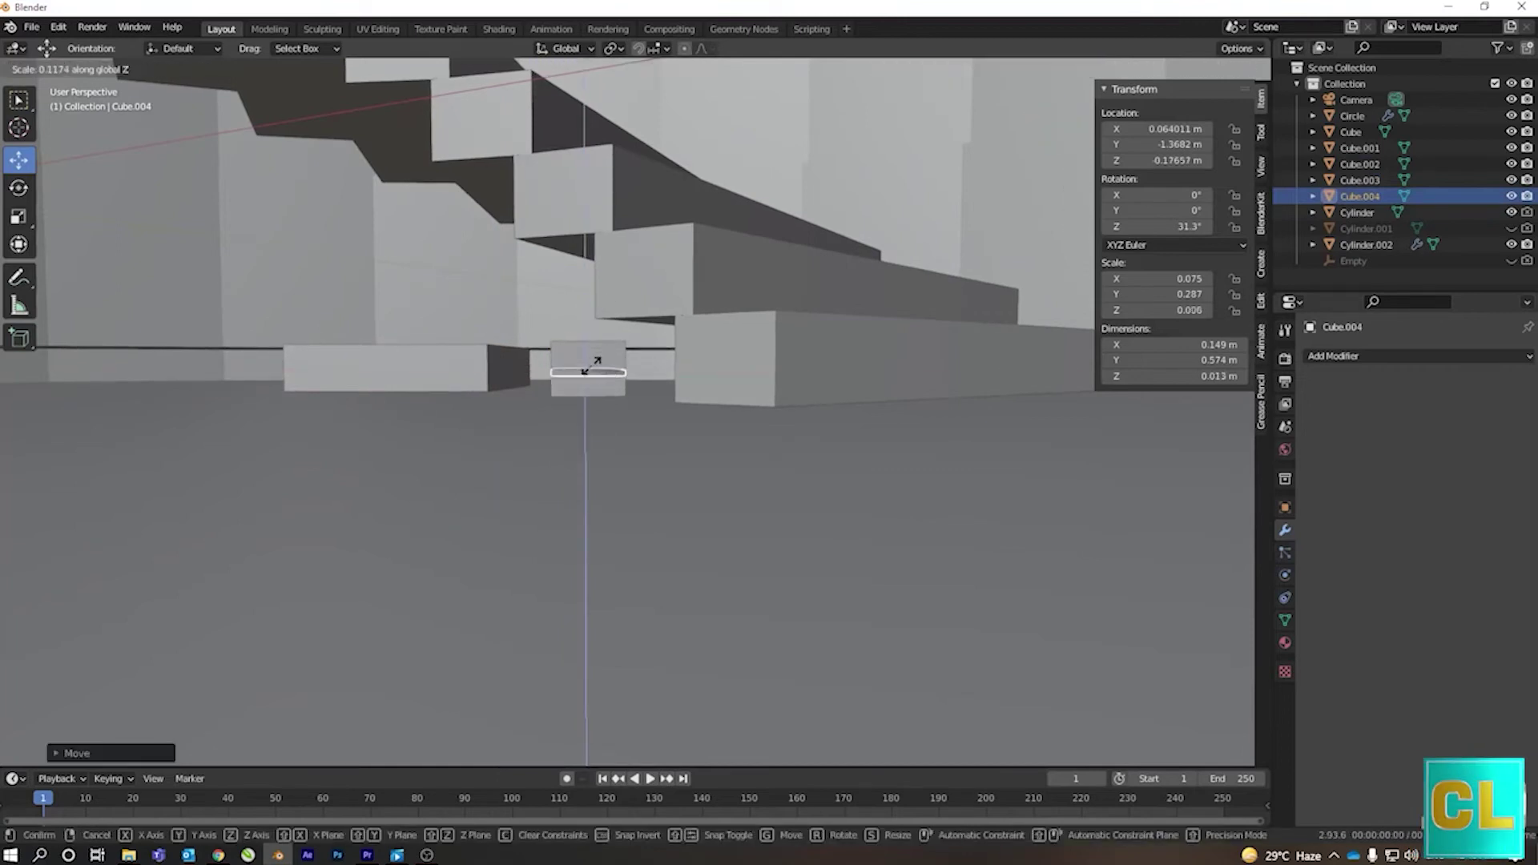
pyautogui.click(596, 362)
# - Reposition both planks and slide the thin sheet out from the stairs, checking through the camera
pyautogui.keyDown('shift'); pyautogui.click(490, 365); pyautogui.keyUp('shift')
pyautogui.moveTo(489, 324); pyautogui.dragTo(498, 297)
pyautogui.click(584, 335)
pyautogui.moveTo(594, 333); pyautogui.dragTo(711, 431, button='middle')
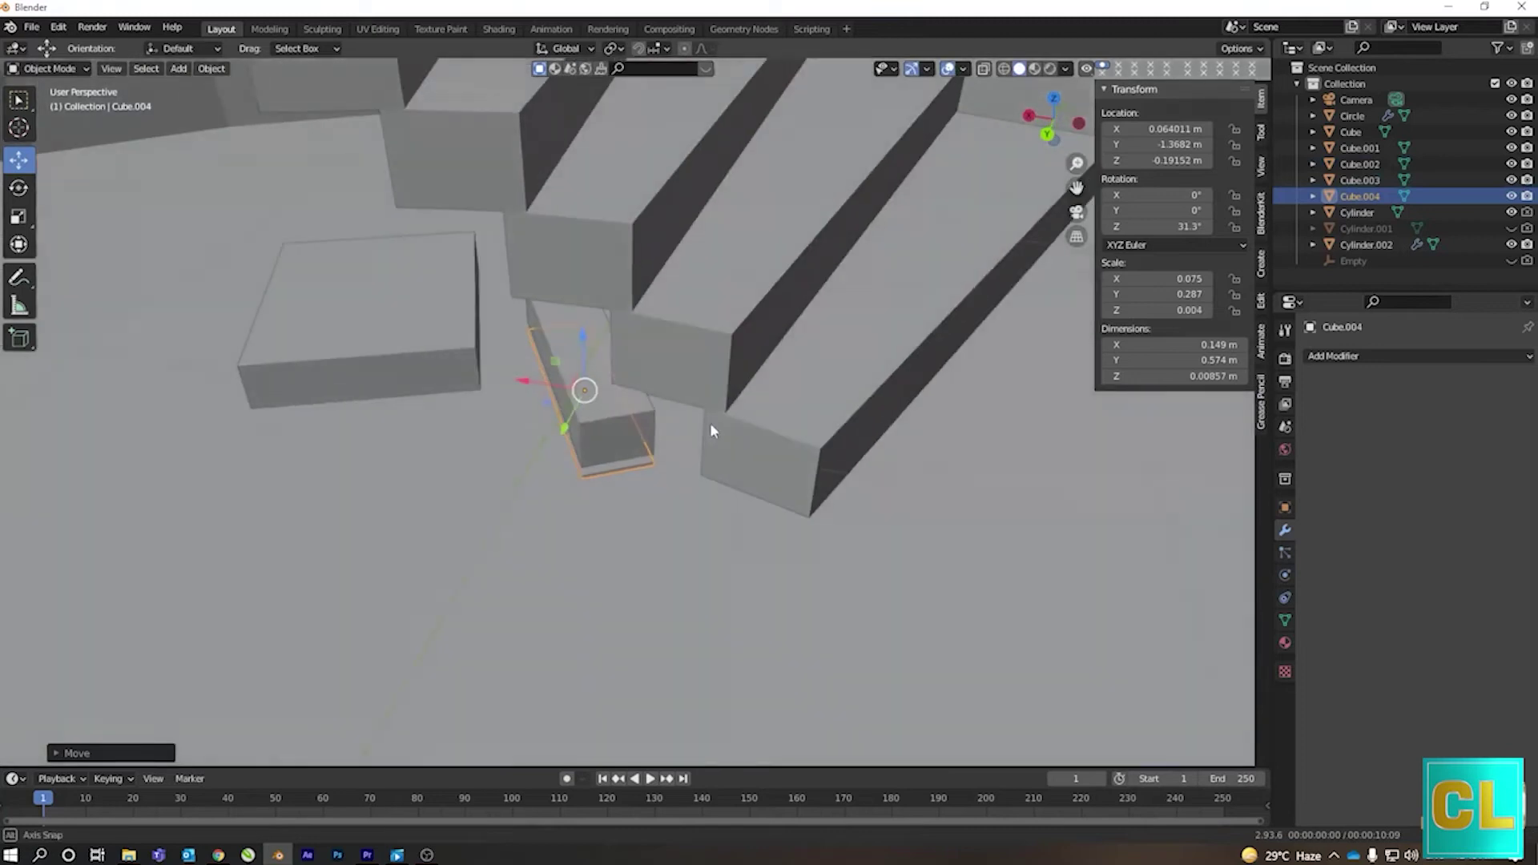
pyautogui.moveTo(567, 432); pyautogui.dragTo(581, 521)
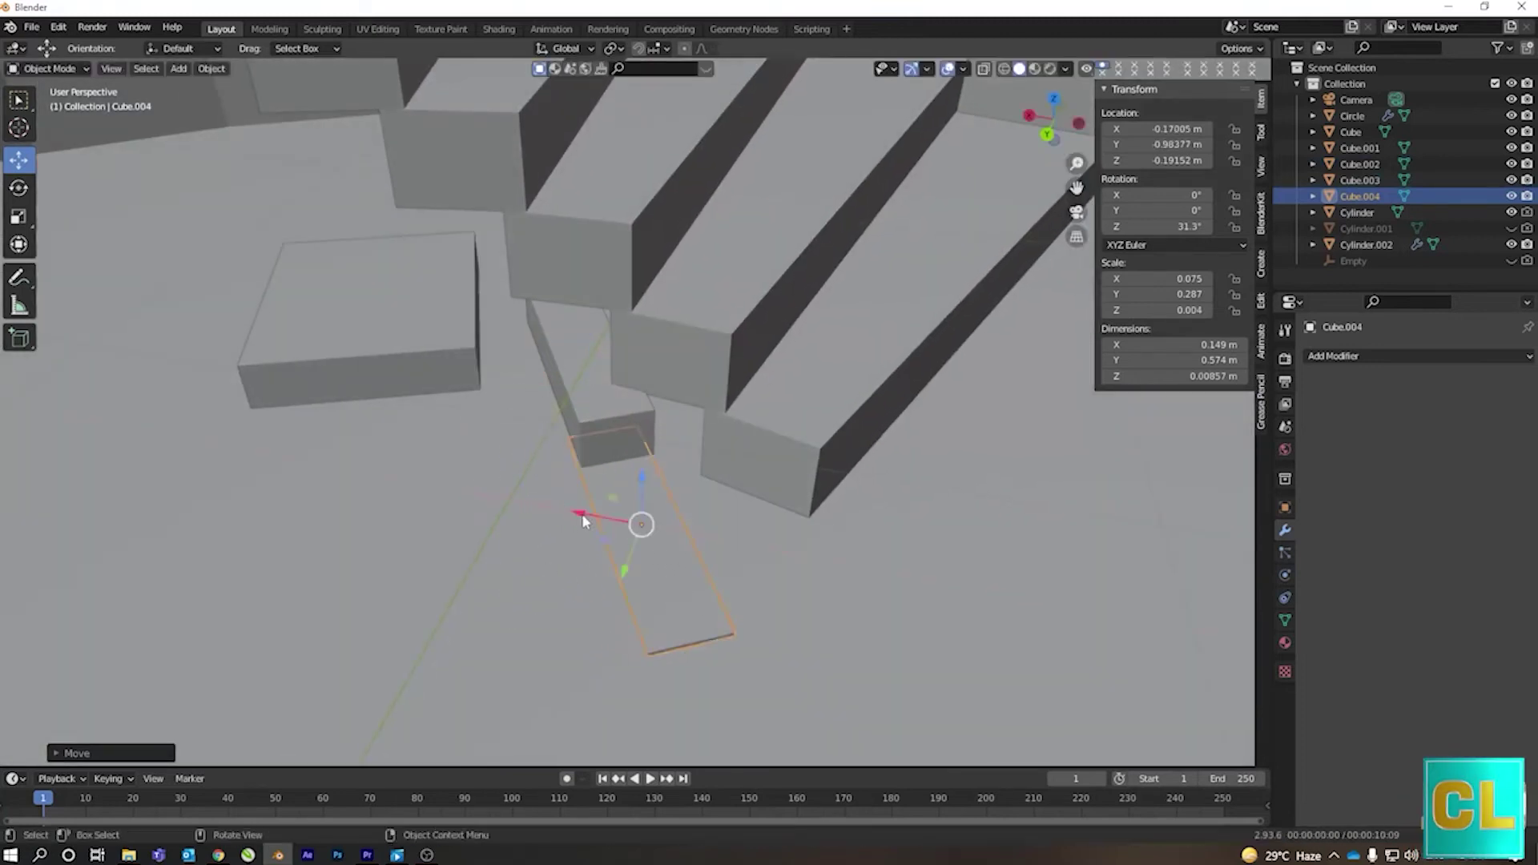
pyautogui.press('KP_0')
# - Enlarge the thin Cube.004 sheet
pyautogui.scroll(2, 721, 337)
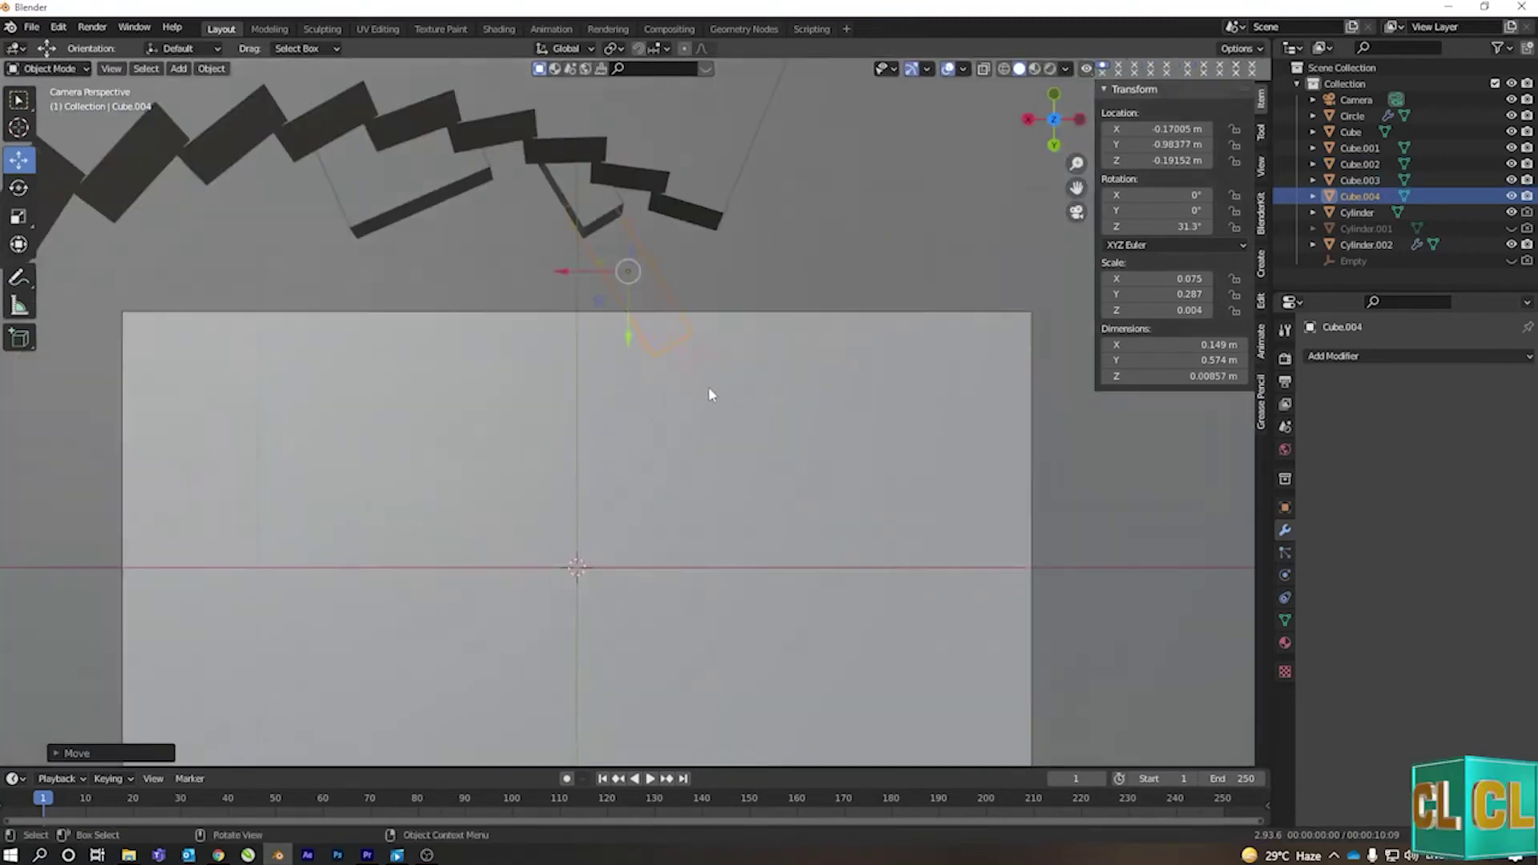
pyautogui.scroll(1, 734, 393)
pyautogui.press('Tab')
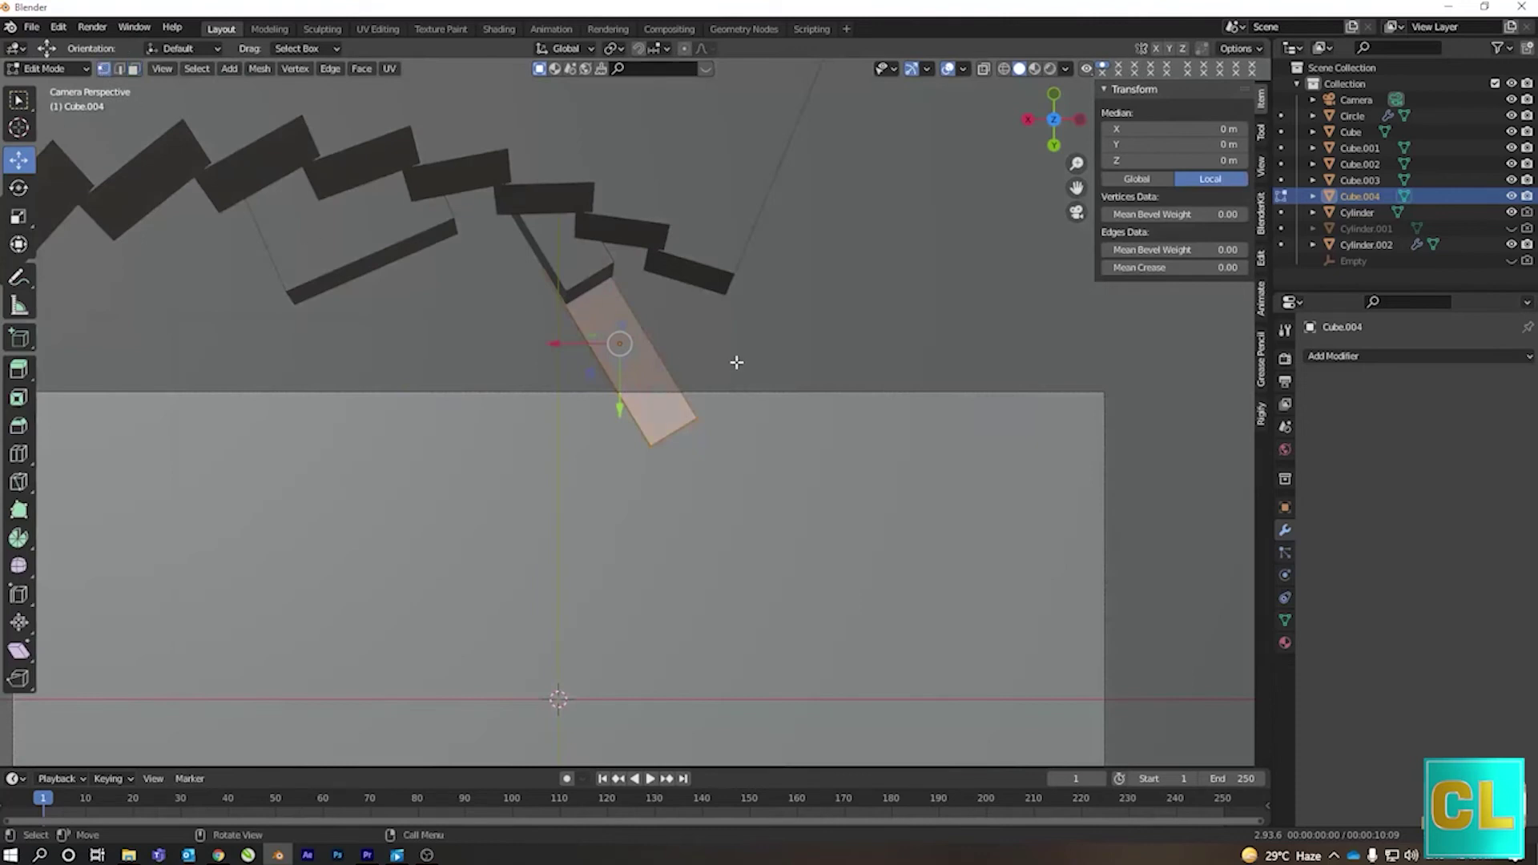
pyautogui.press('Tab')
pyautogui.press('s')
pyautogui.click(962, 353)
# - In Edit Mode with X-ray, move the sheet's top and bottom edges to reshape it
pyautogui.press('Tab')
pyautogui.scroll(-3, 750, 370)
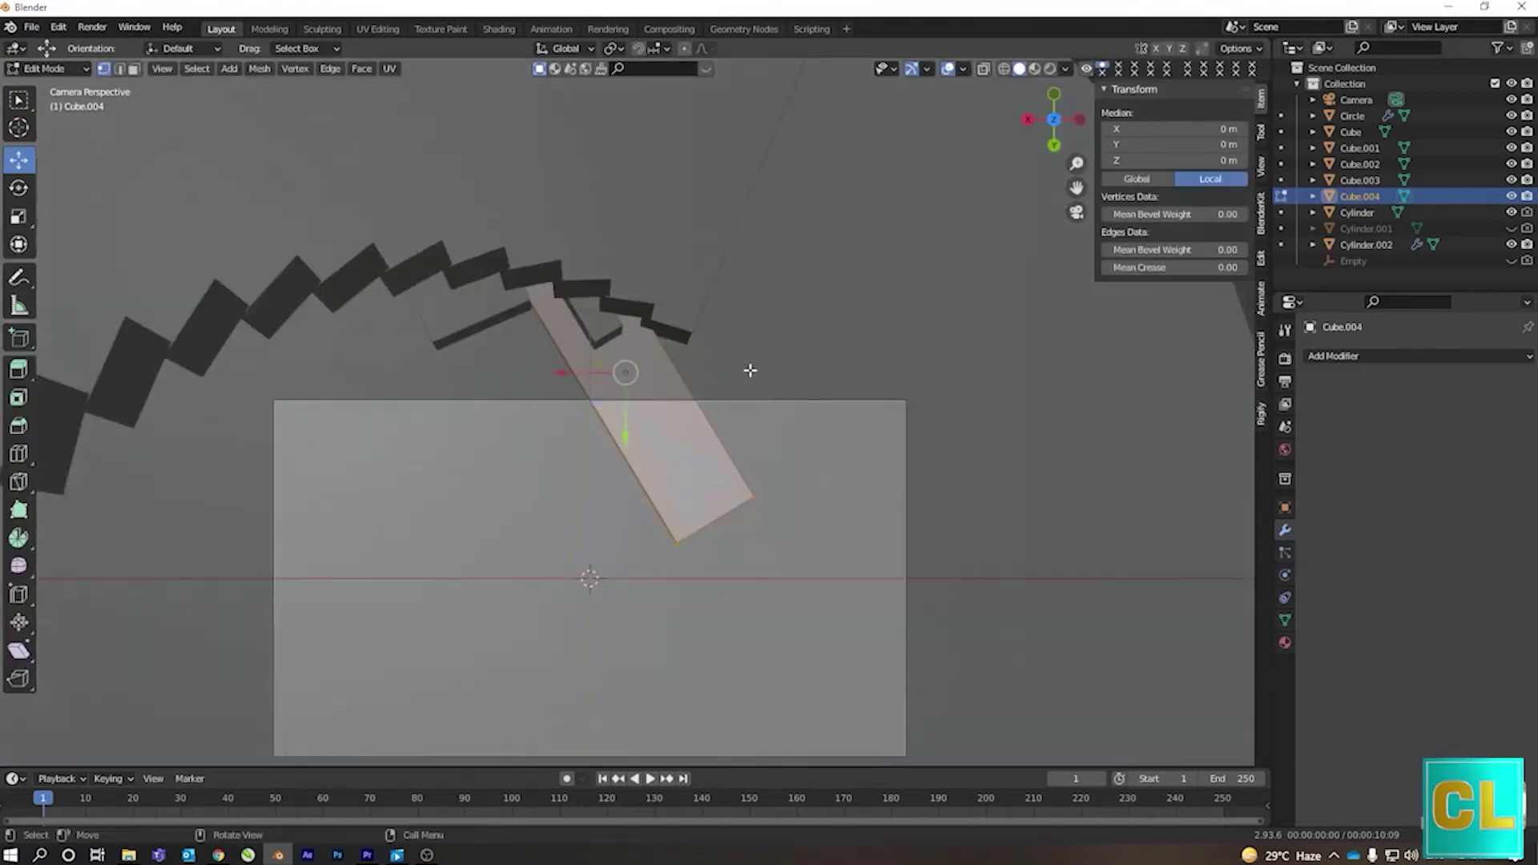
pyautogui.scroll(1, 750, 370)
pyautogui.hotkey('alt', 'z')
pyautogui.moveTo(629, 148); pyautogui.dragTo(499, 168)
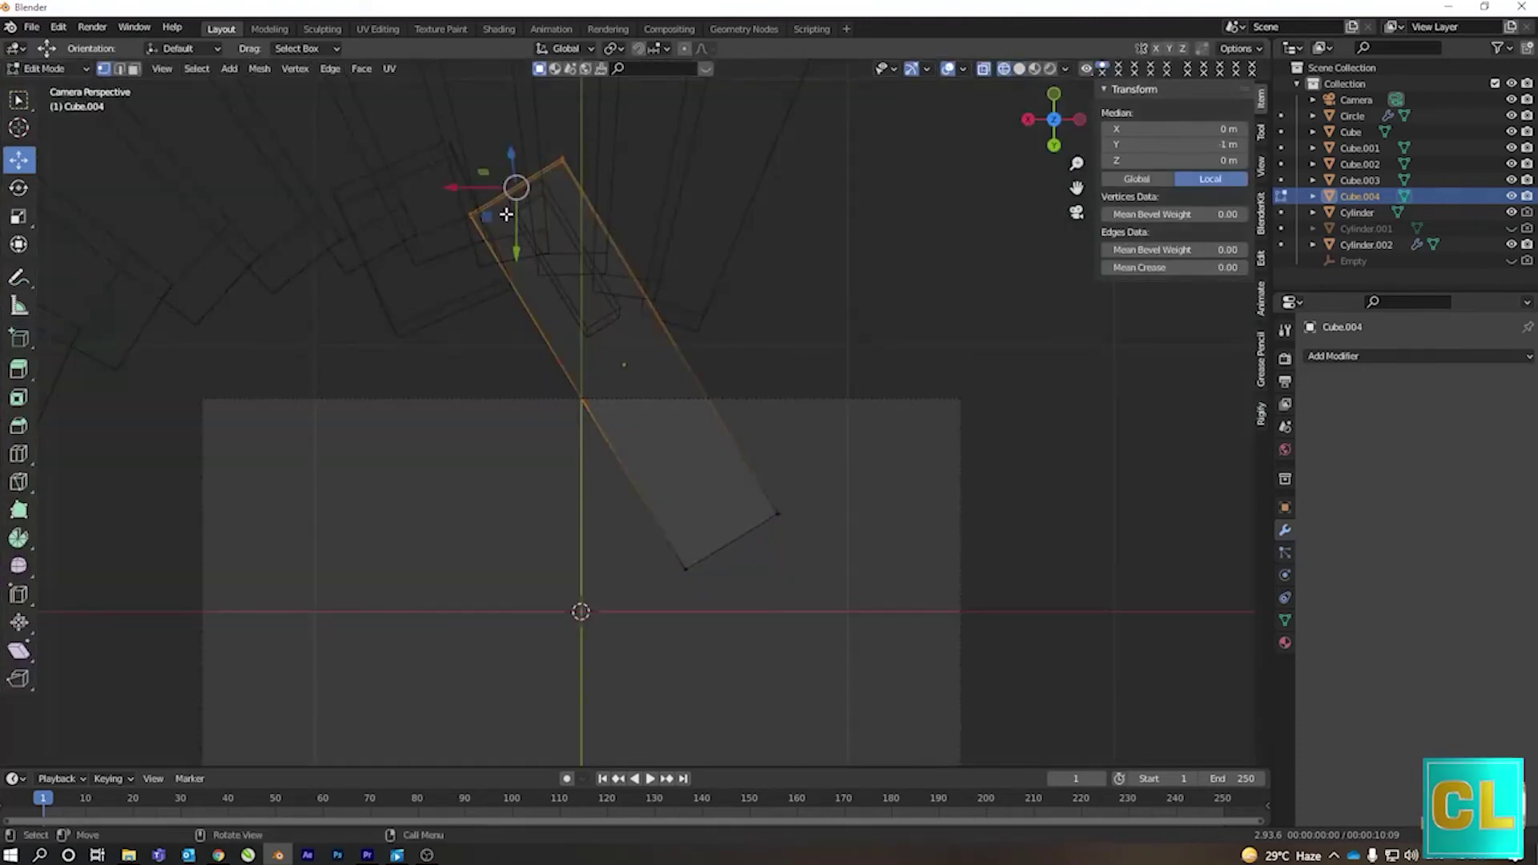
pyautogui.press('g')
pyautogui.click(606, 297)
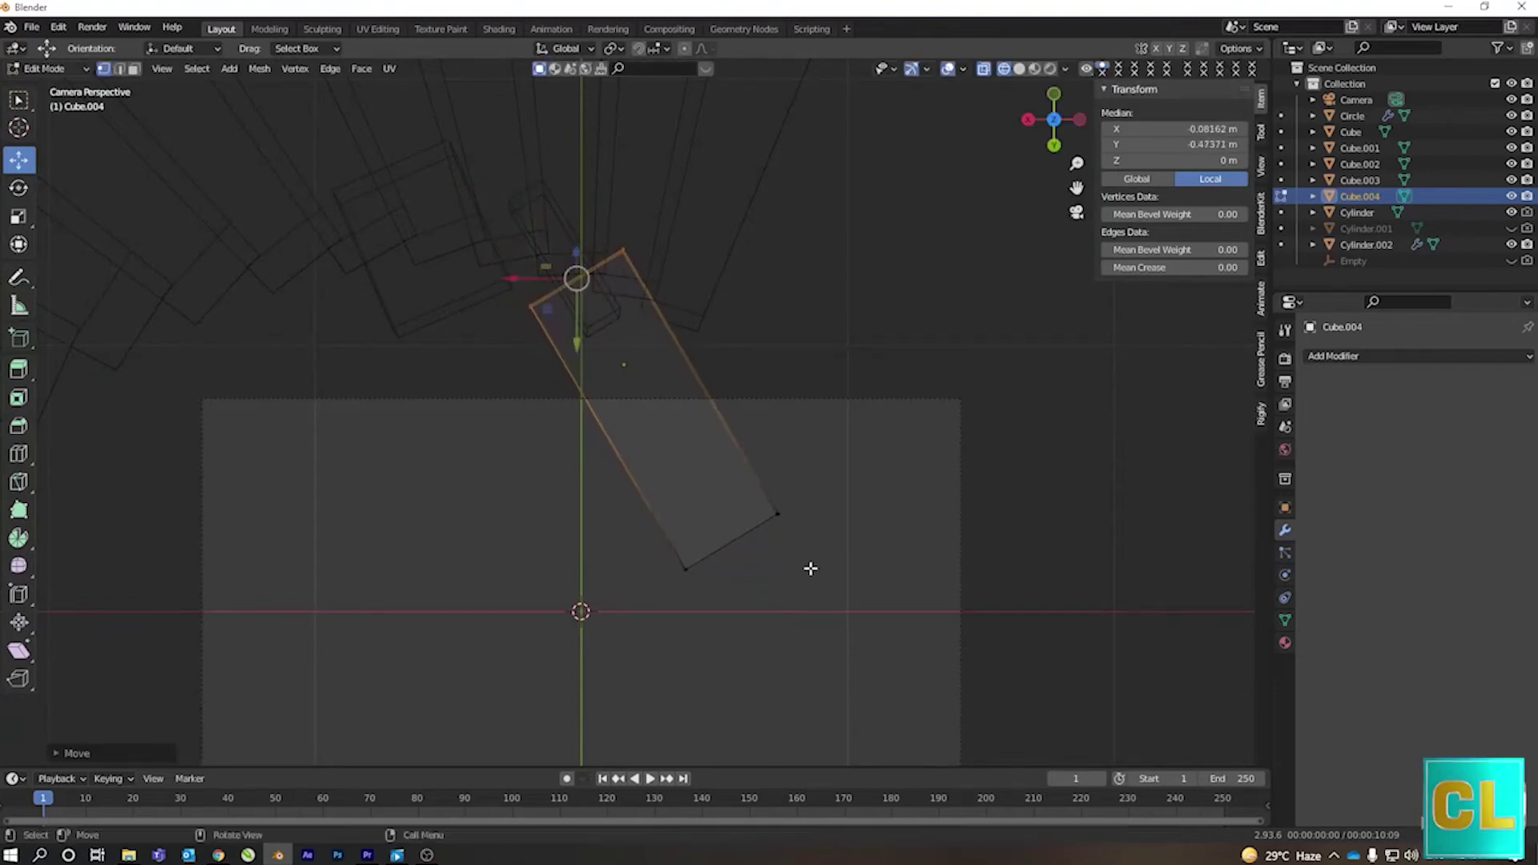
pyautogui.click(733, 544)
pyautogui.press('g')
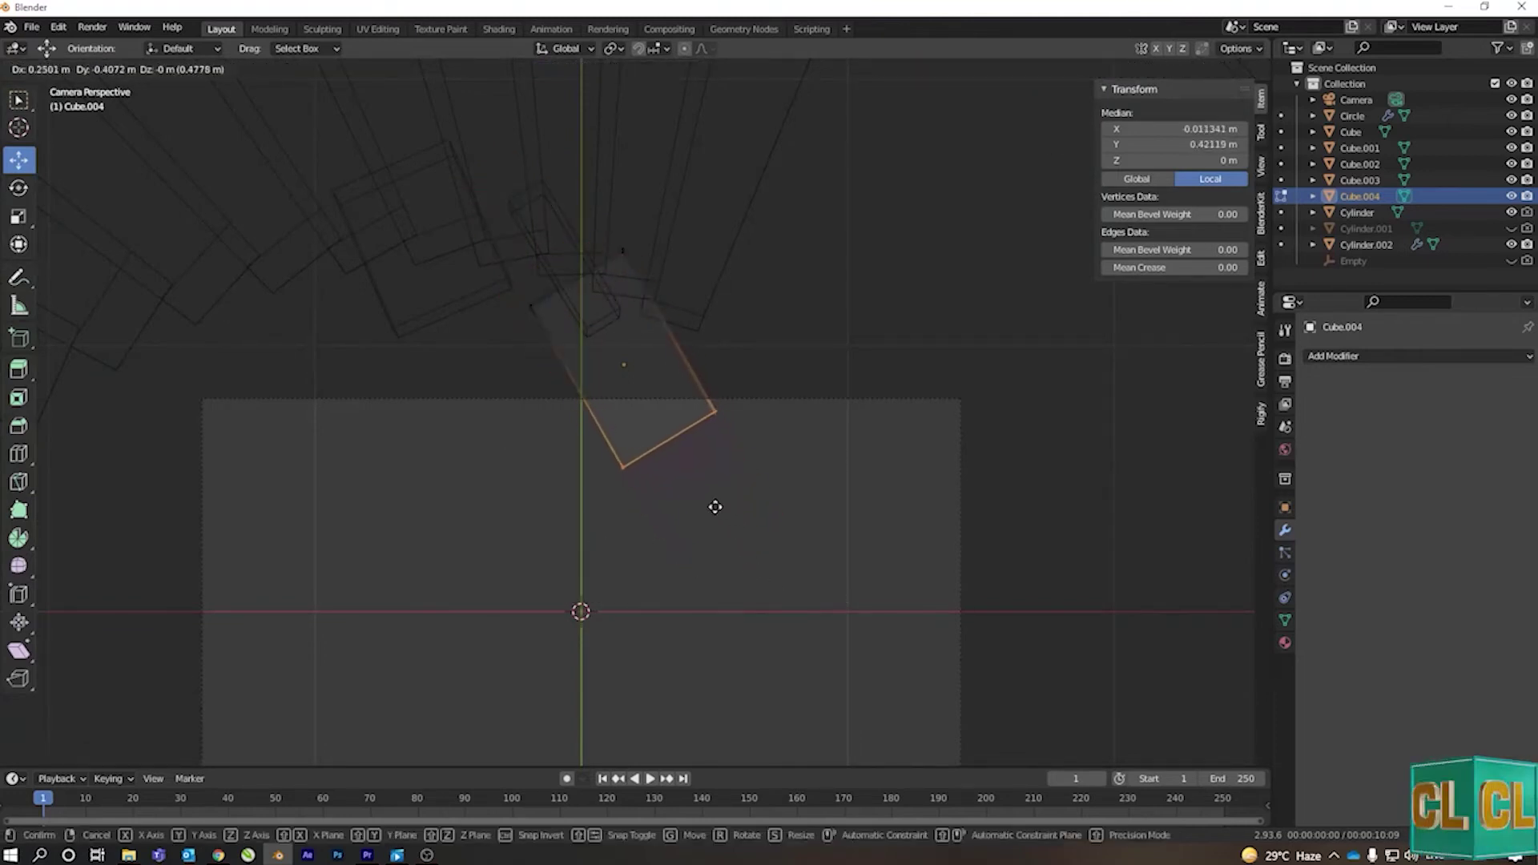
pyautogui.click(717, 503)
pyautogui.press('Tab')
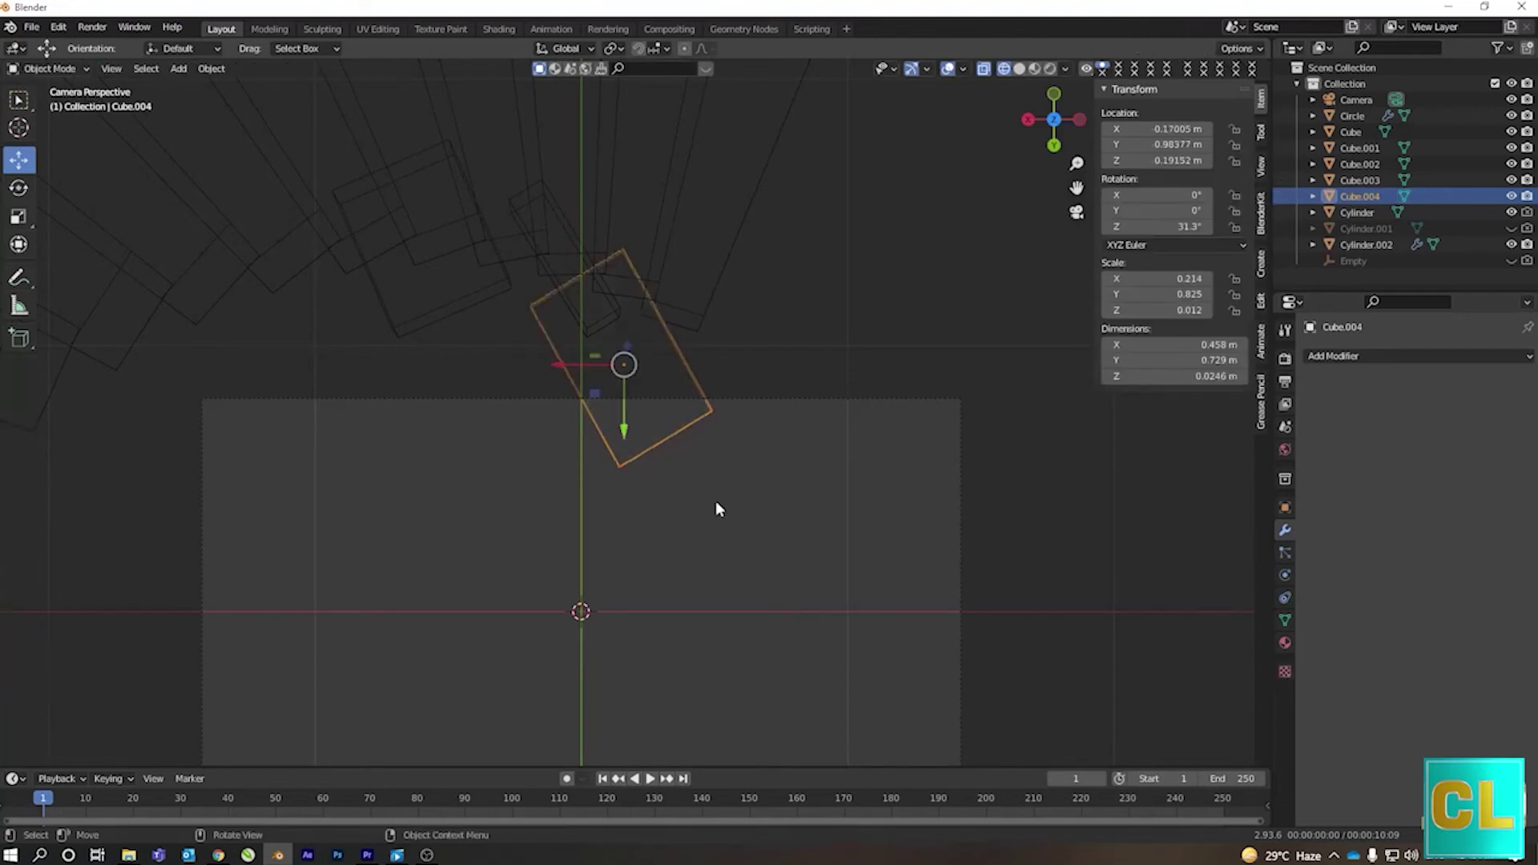
# - Turn the slab 90°, then rotate it about Z to 63.4° and slide it along X
pyautogui.write('r90')
pyautogui.press('Return')
pyautogui.press('r')
pyautogui.press('z')
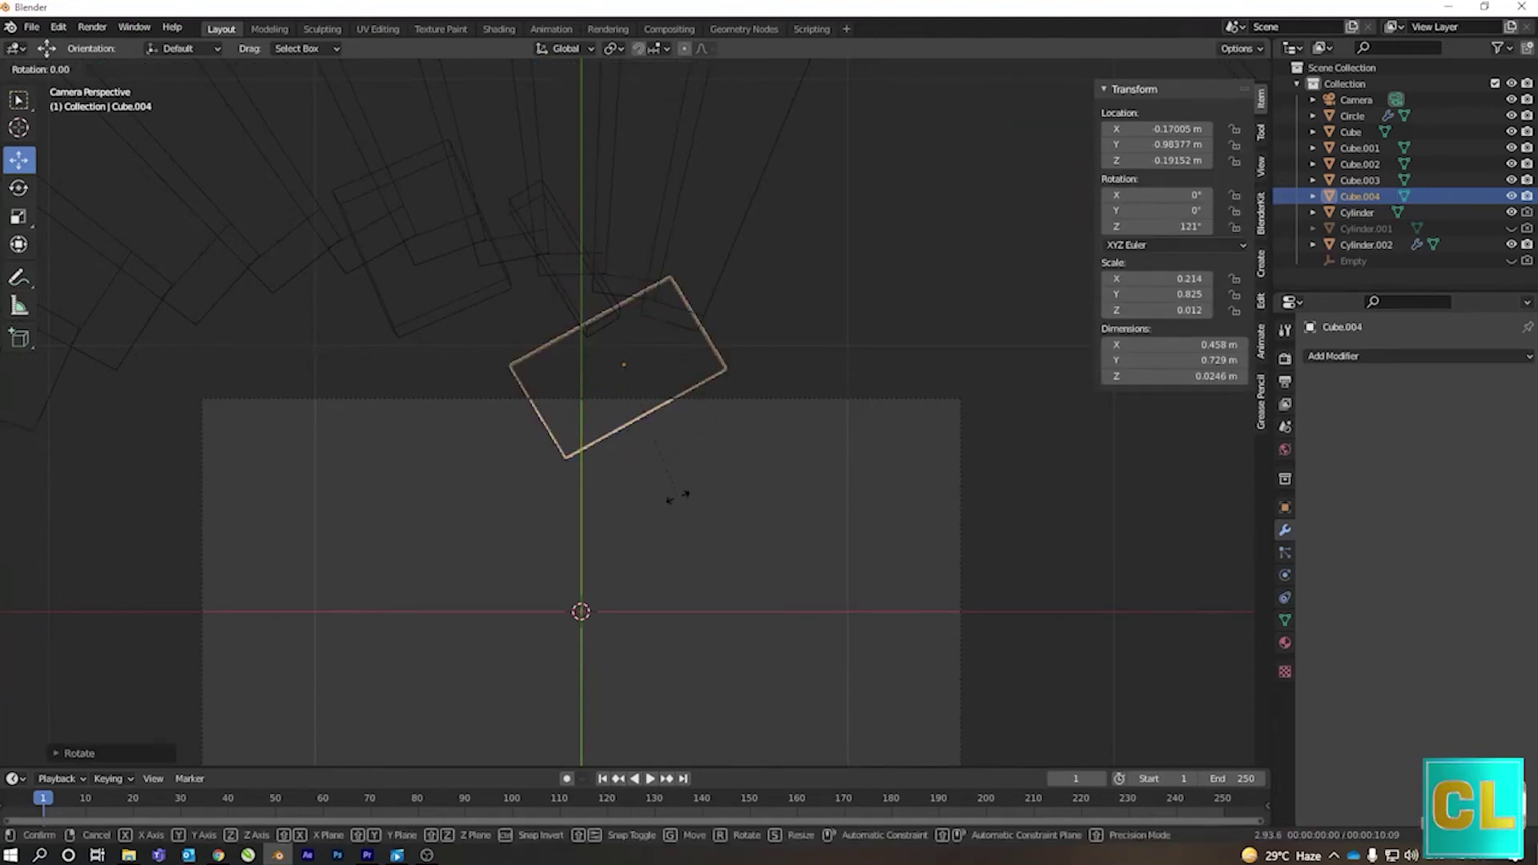
pyautogui.click(551, 465)
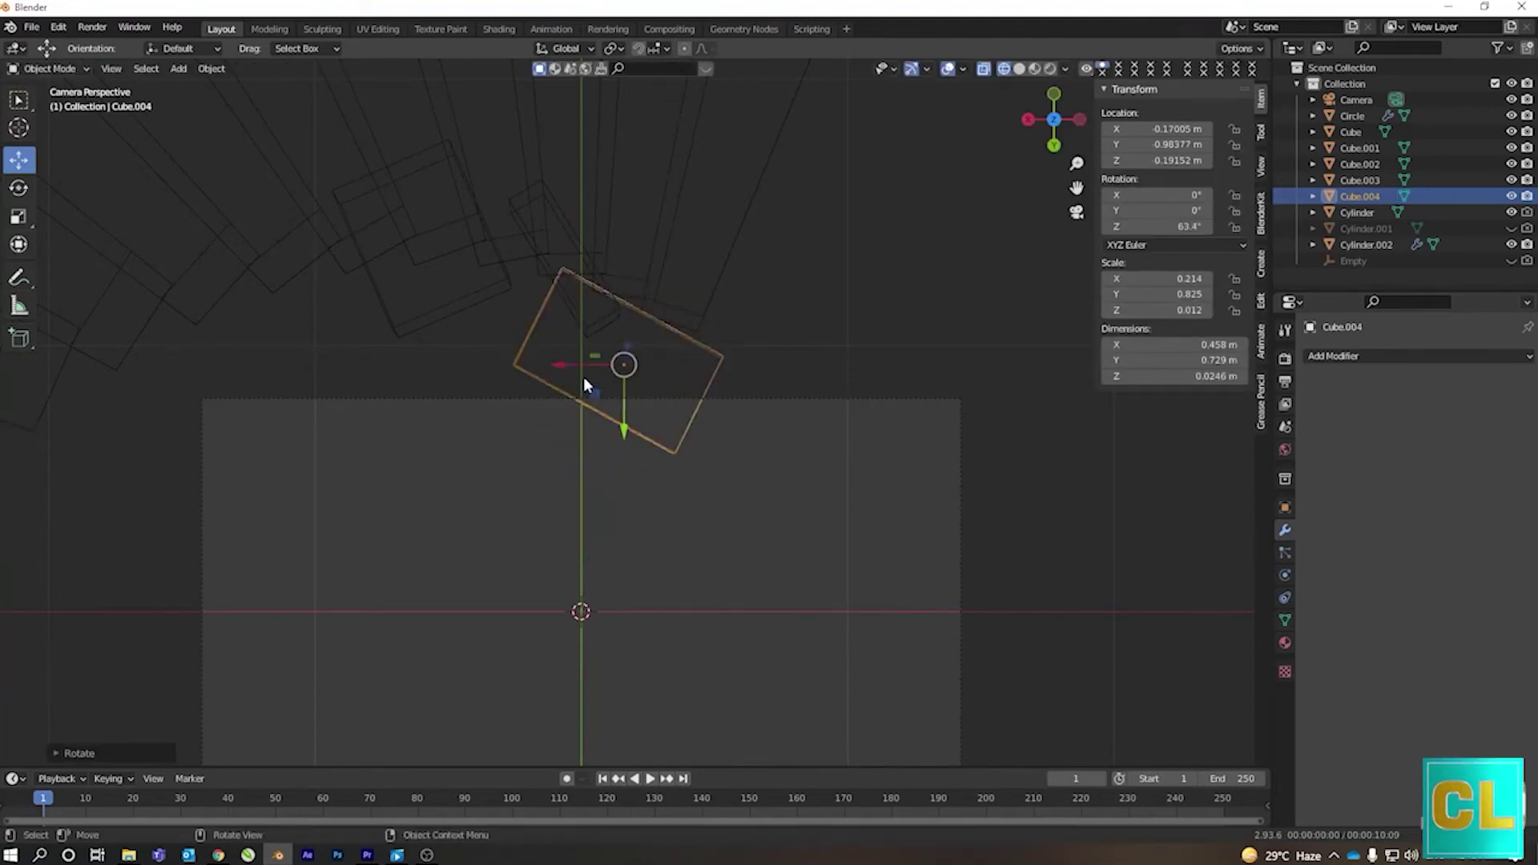
pyautogui.moveTo(563, 363)
pyautogui.mouseDown()
pyautogui.moveTo(499, 362)
pyautogui.moveTo(521, 366)
pyautogui.mouseUp()
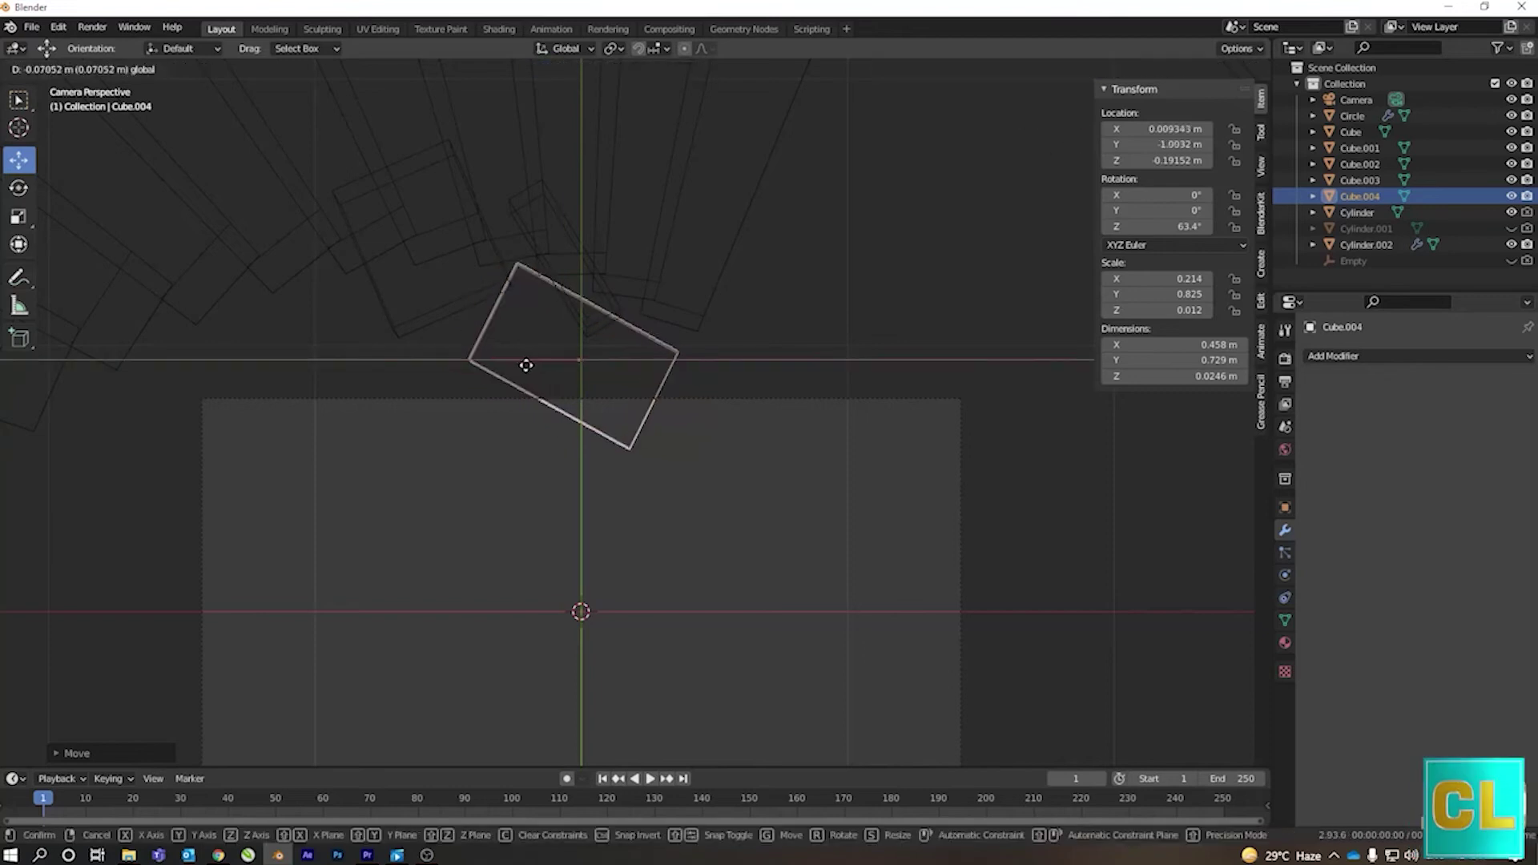
# - Move the slab's top vertices to widen it, then return to solid-shaded object view
pyautogui.press('Tab')
pyautogui.moveTo(475, 225); pyautogui.dragTo(865, 362)
pyautogui.press('g')
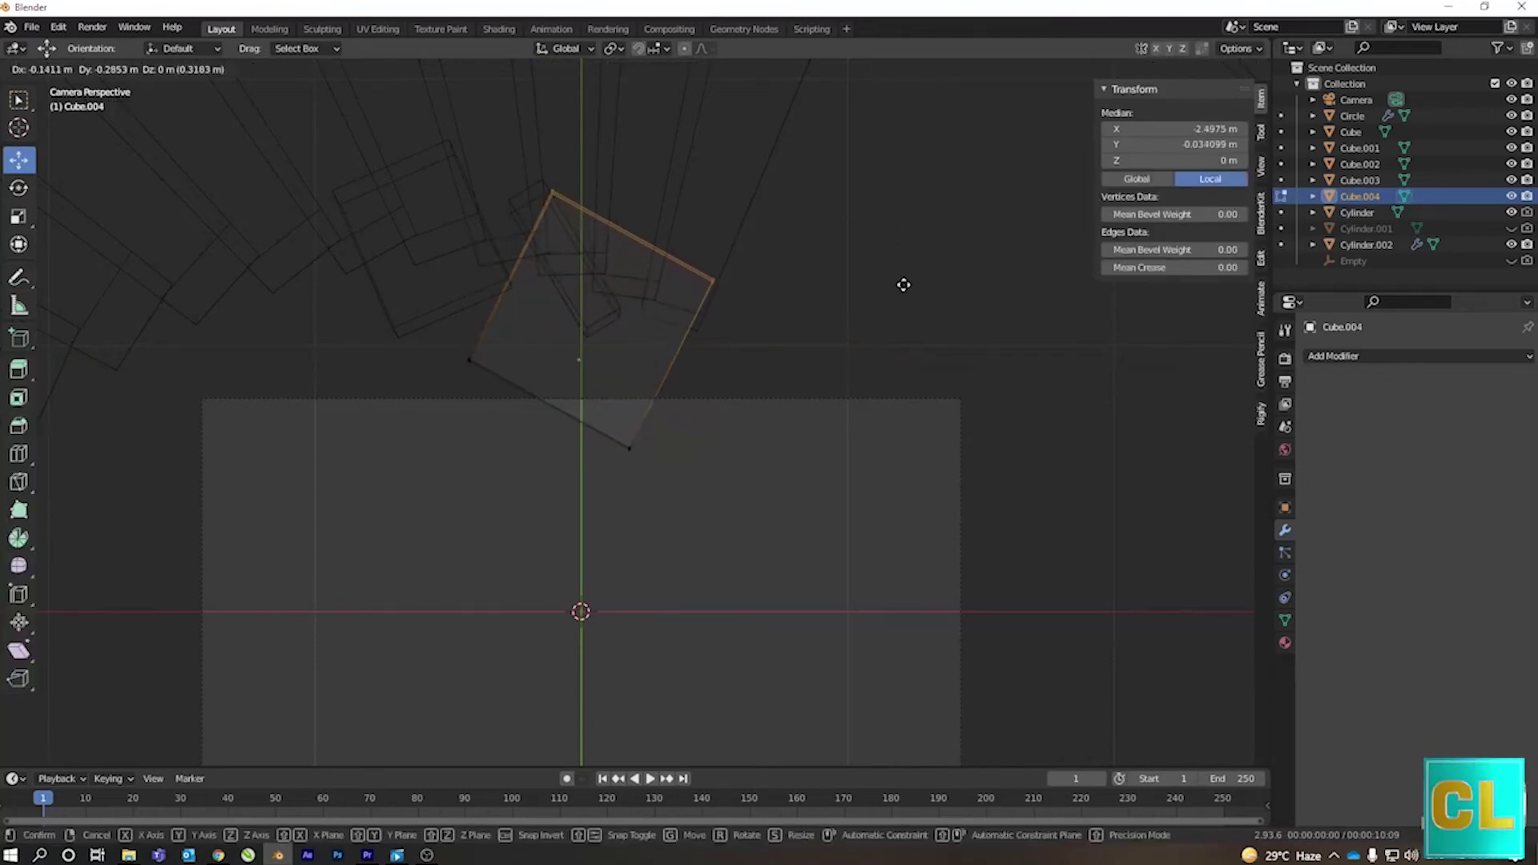
pyautogui.click(903, 285)
pyautogui.press('Tab')
pyautogui.click(1019, 69)
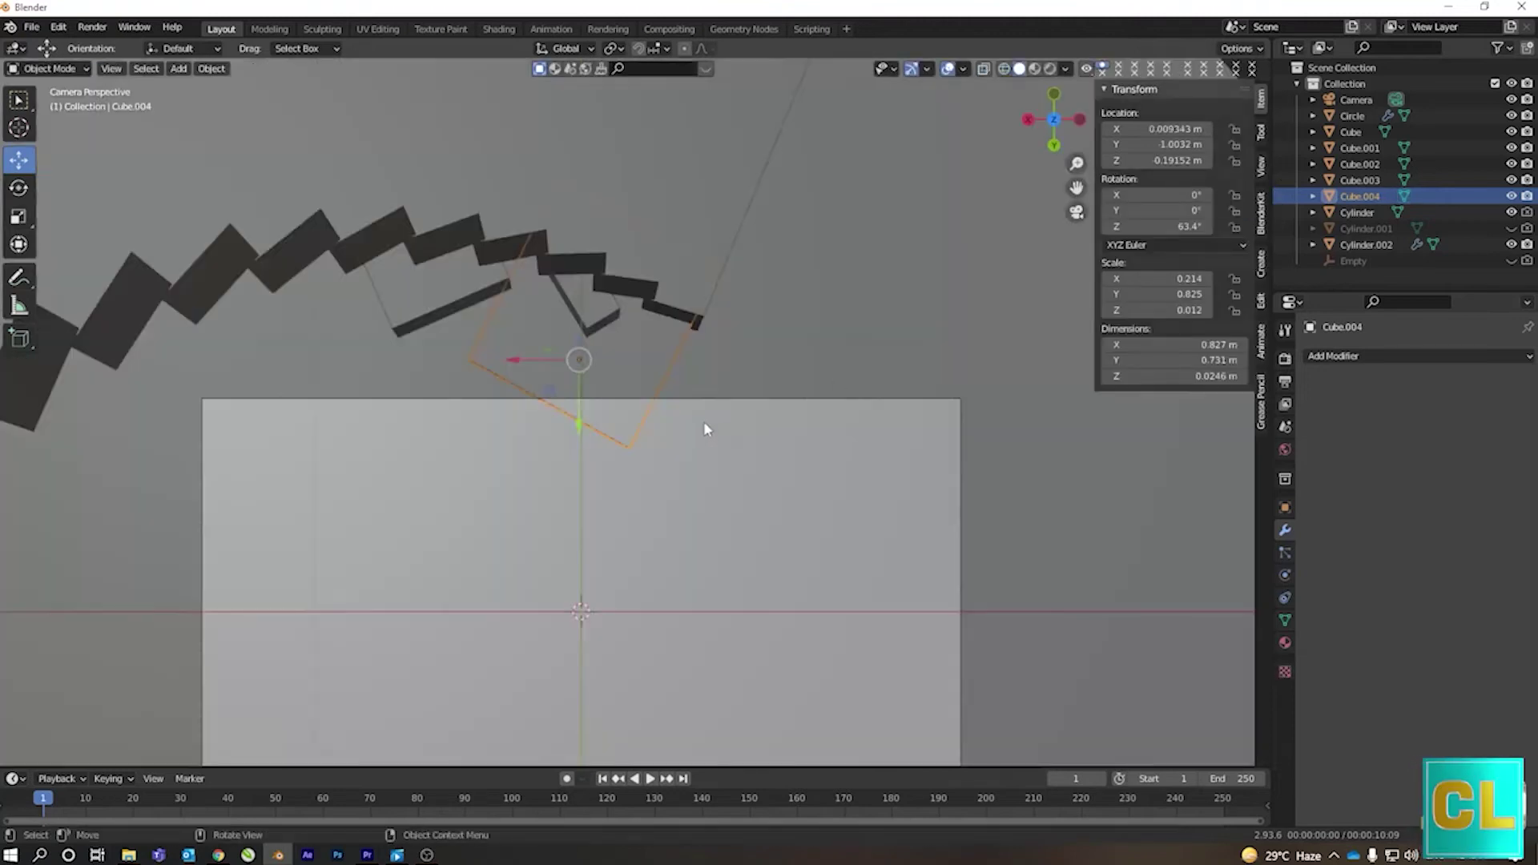
pyautogui.scroll(-2, 700, 425)
pyautogui.keyDown('shift'); pyautogui.moveTo(699, 425); pyautogui.dragTo(713, 338, button='middle'); pyautogui.keyUp('shift')
# - Raise the camera's height and move it closer to the stairs
pyautogui.click(1353, 115)
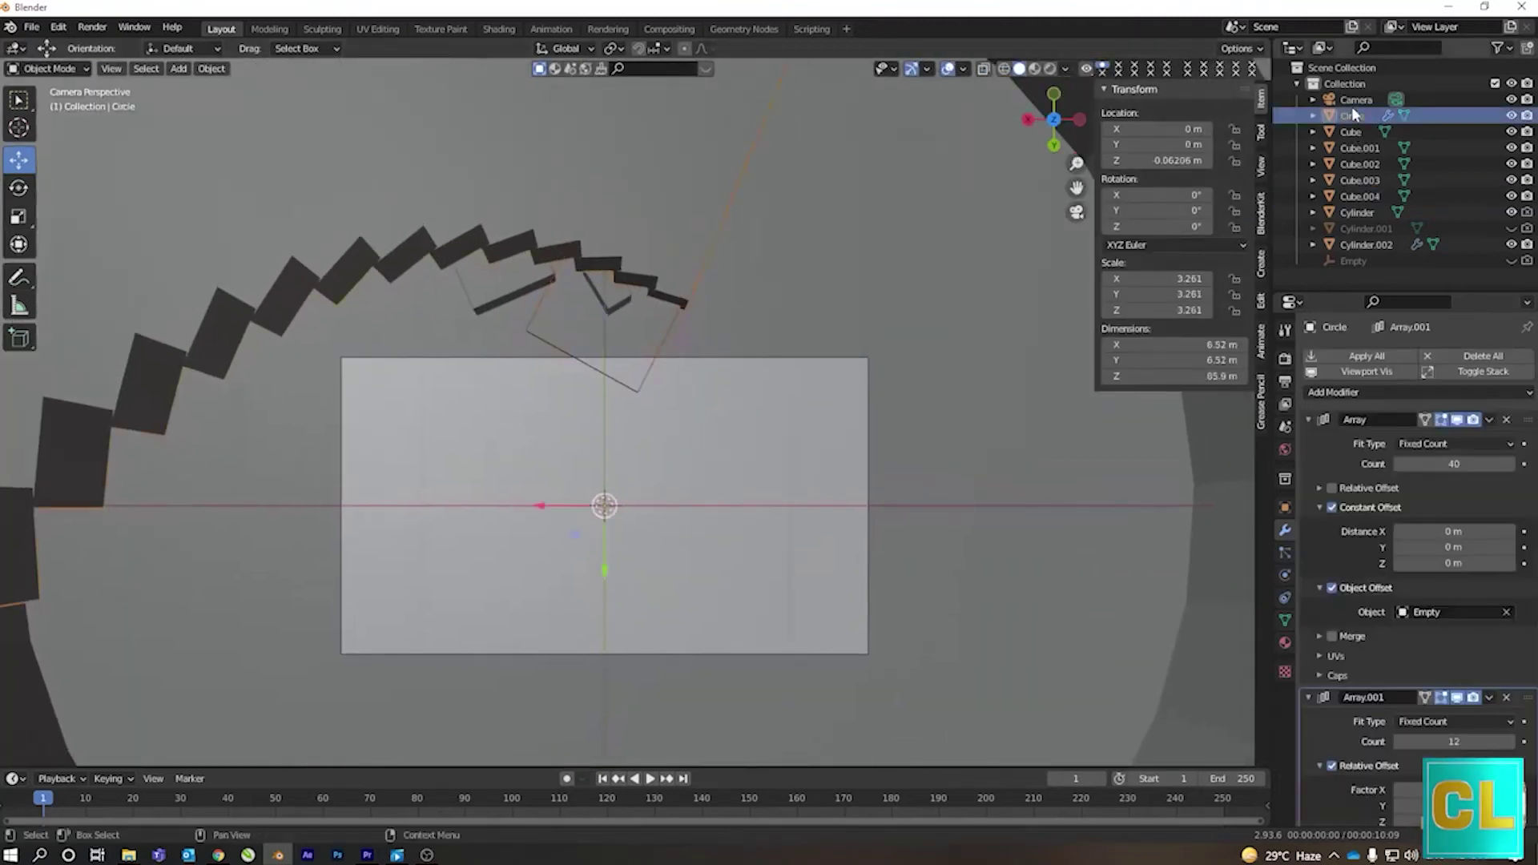
pyautogui.moveTo(1162, 160); pyautogui.dragTo(1250, 161)
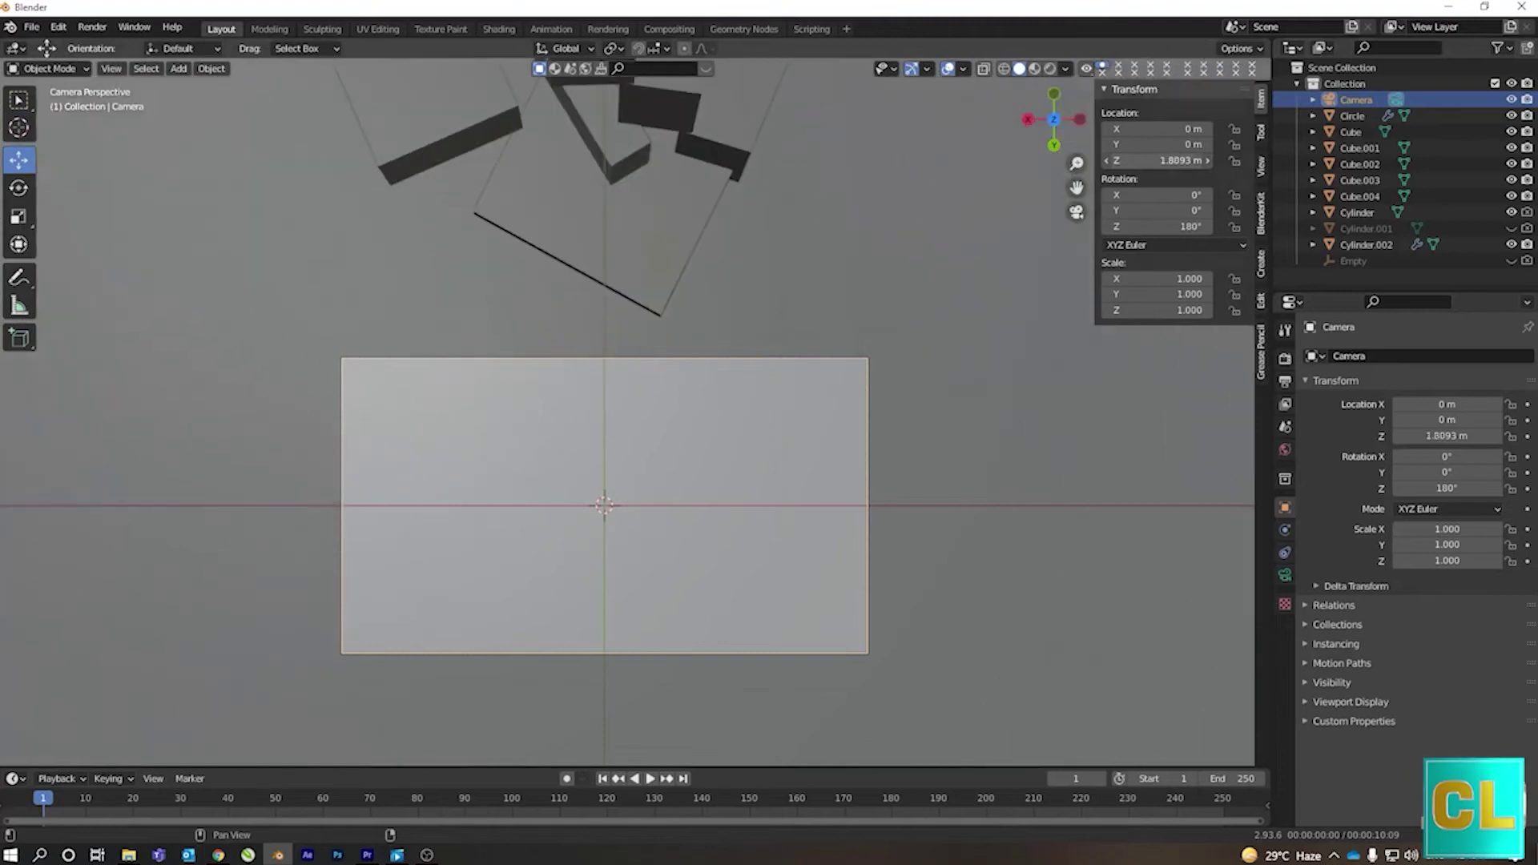
pyautogui.keyDown('shift'); pyautogui.moveTo(584, 330); pyautogui.dragTo(622, 375, button='middle'); pyautogui.keyUp('shift')
# - Add a middle loop cut to the Cube.004 slab and move the new edge loop vertically
pyautogui.click(623, 433)
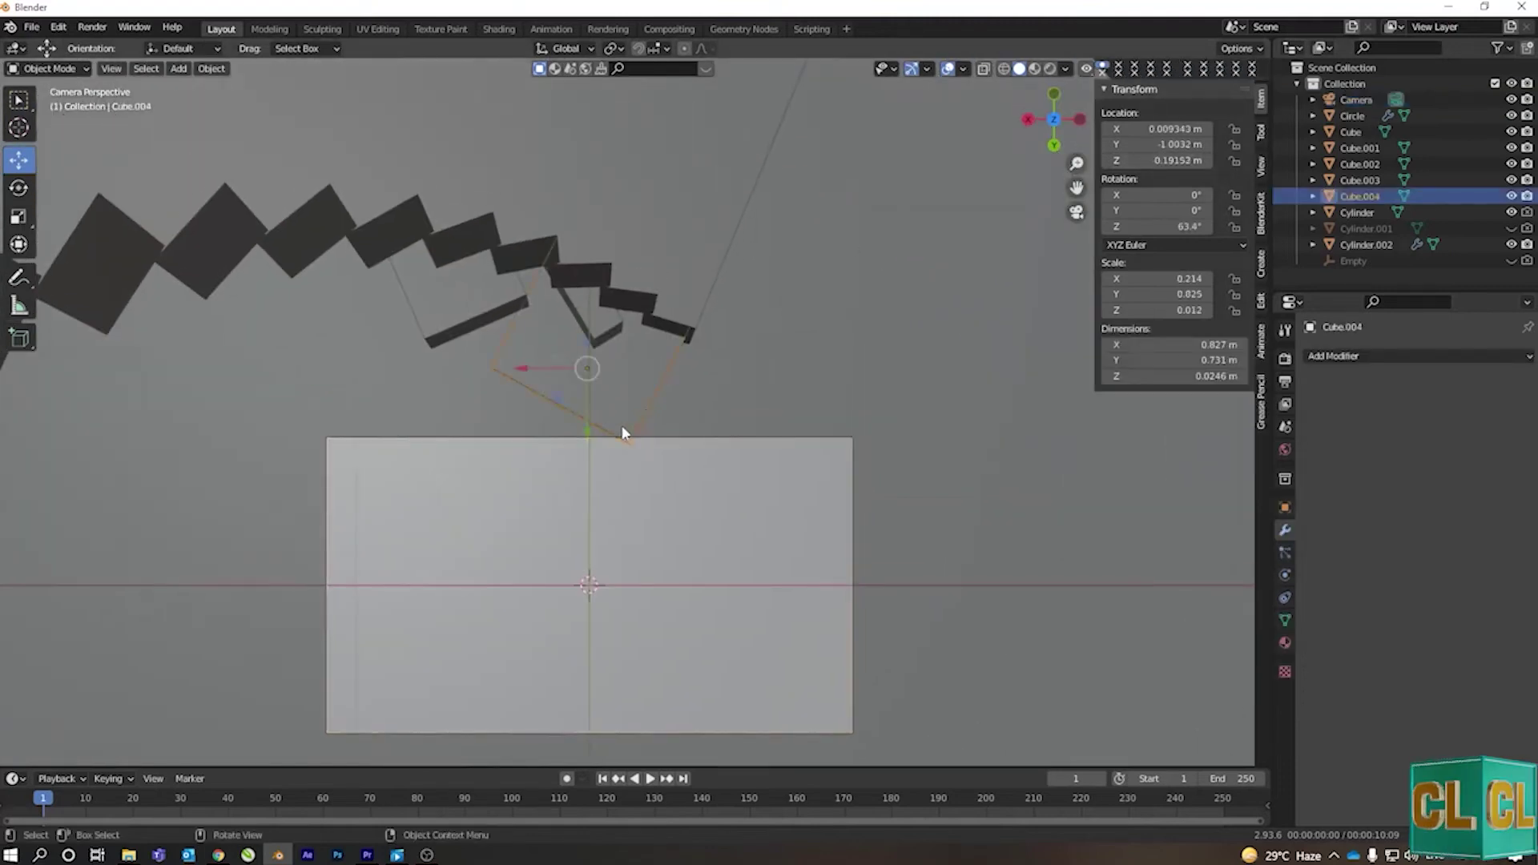
pyautogui.press('Tab')
pyautogui.click(562, 371)
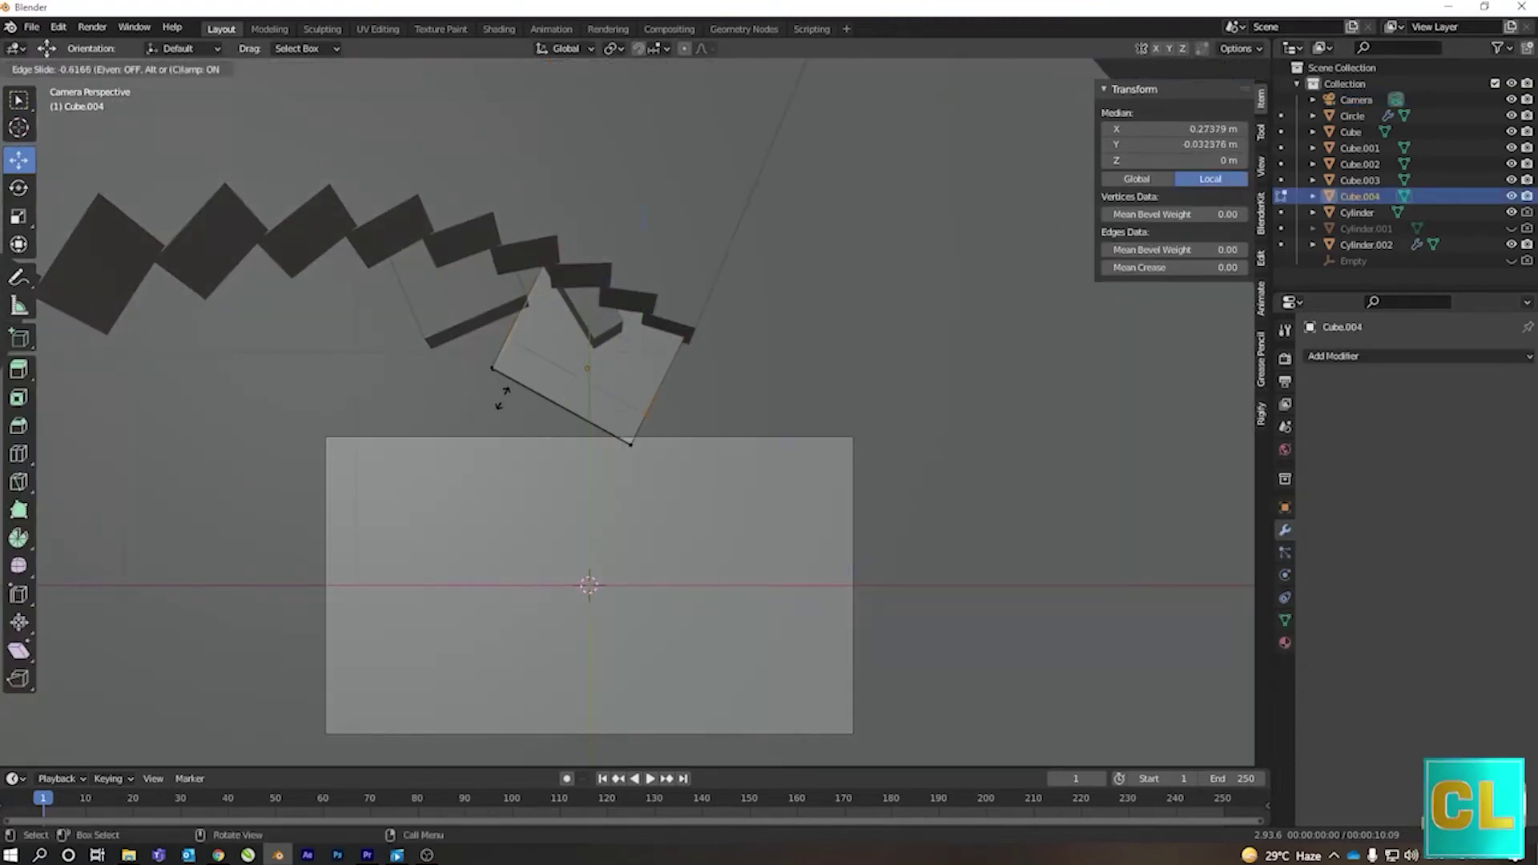
pyautogui.click(528, 392)
pyautogui.moveTo(588, 325)
pyautogui.mouseDown(button='middle')
pyautogui.moveTo(677, 371)
pyautogui.moveTo(646, 491)
pyautogui.moveTo(552, 473)
pyautogui.mouseUp(button='middle')
pyautogui.scroll(3, 395, 478)
pyautogui.keyDown('shift'); pyautogui.moveTo(395, 478); pyautogui.dragTo(613, 295, button='middle'); pyautogui.keyUp('shift')
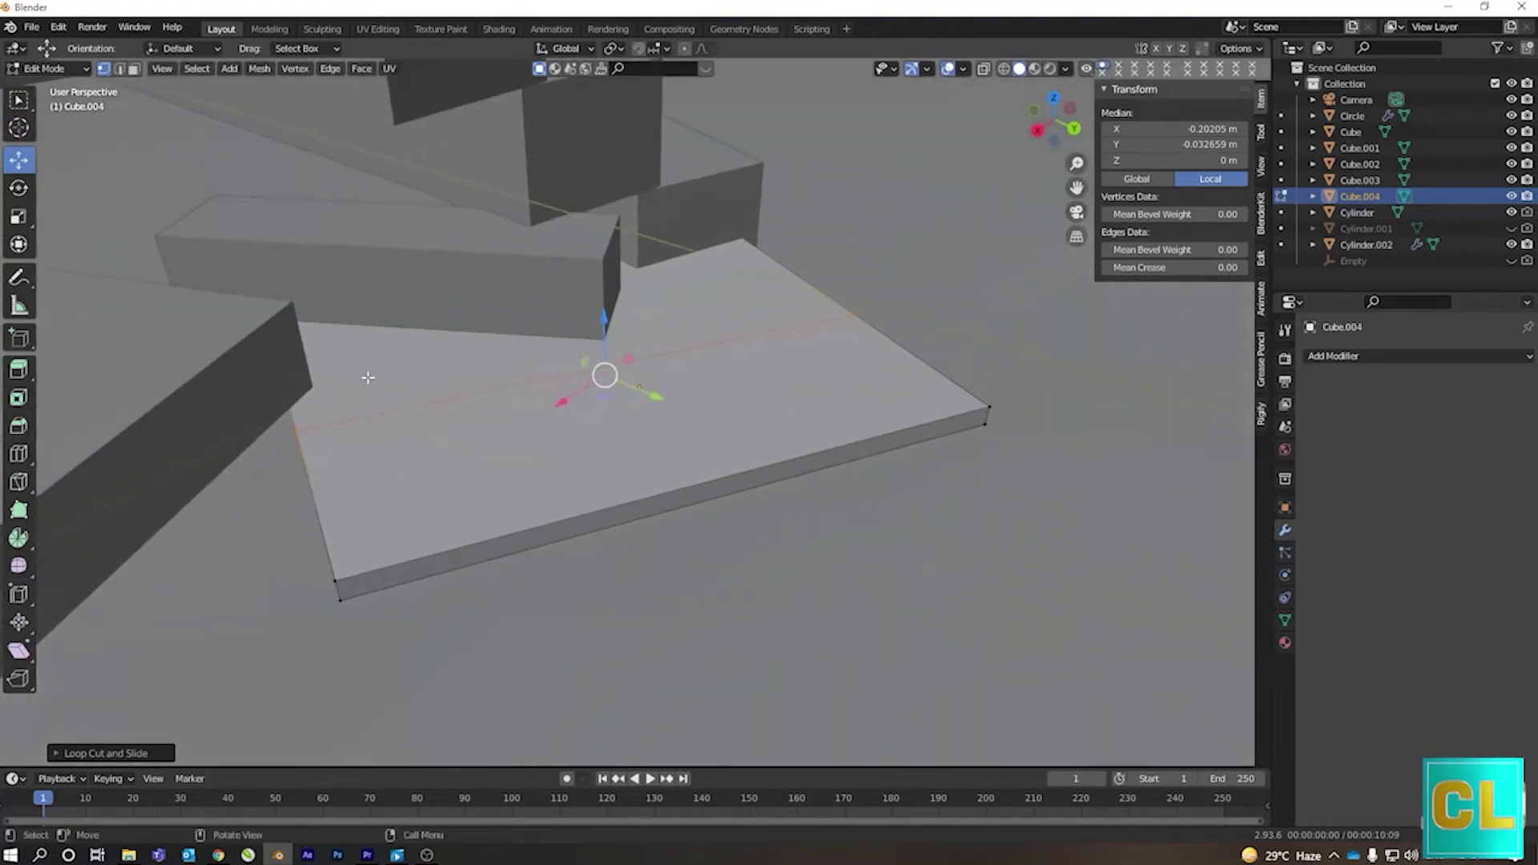
pyautogui.press('g')
pyautogui.press('z')
pyautogui.click(618, 473)
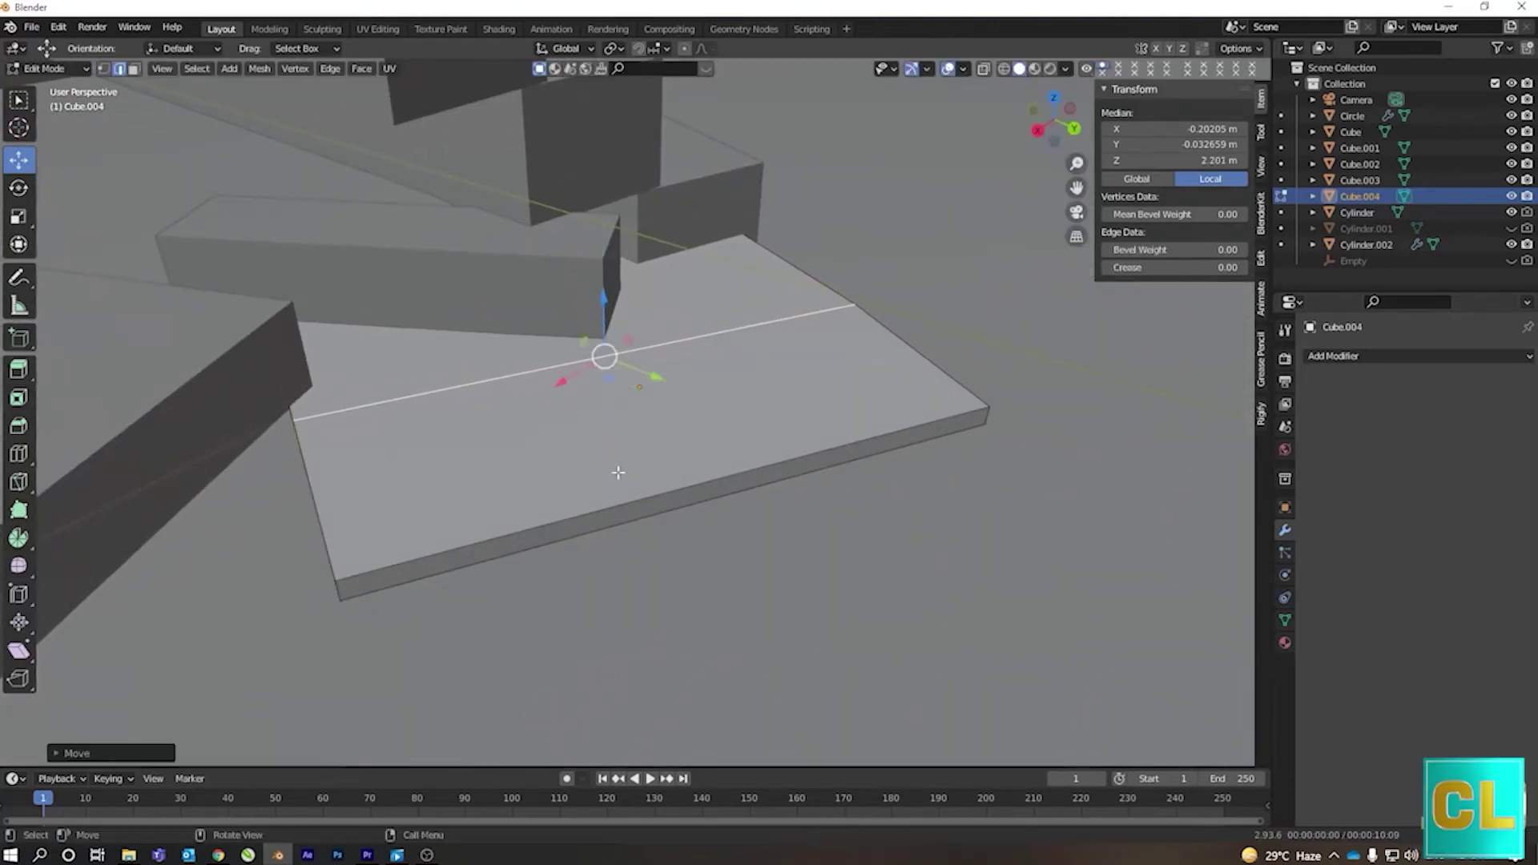
pyautogui.press('Tab')
# - Lower the Cube.004 slab along Z and shift it along X
pyautogui.moveTo(620, 525)
pyautogui.mouseDown(button='middle')
pyautogui.moveTo(698, 475)
pyautogui.moveTo(613, 496)
pyautogui.moveTo(626, 523)
pyautogui.moveTo(547, 431)
pyautogui.moveTo(567, 372)
pyautogui.moveTo(596, 363)
pyautogui.mouseUp(button='middle')
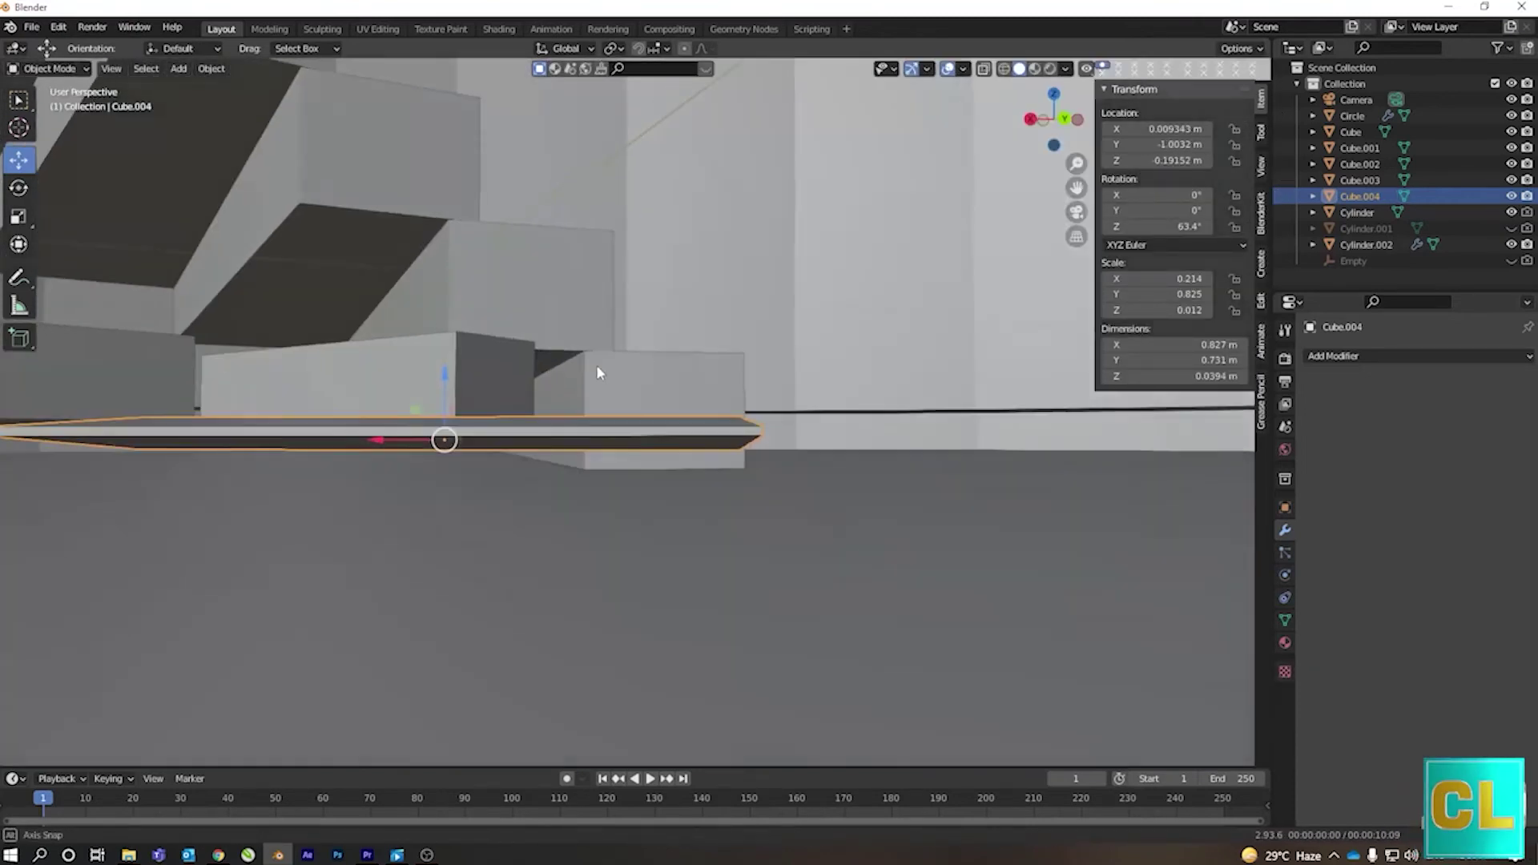
pyautogui.press('g')
pyautogui.press('z')
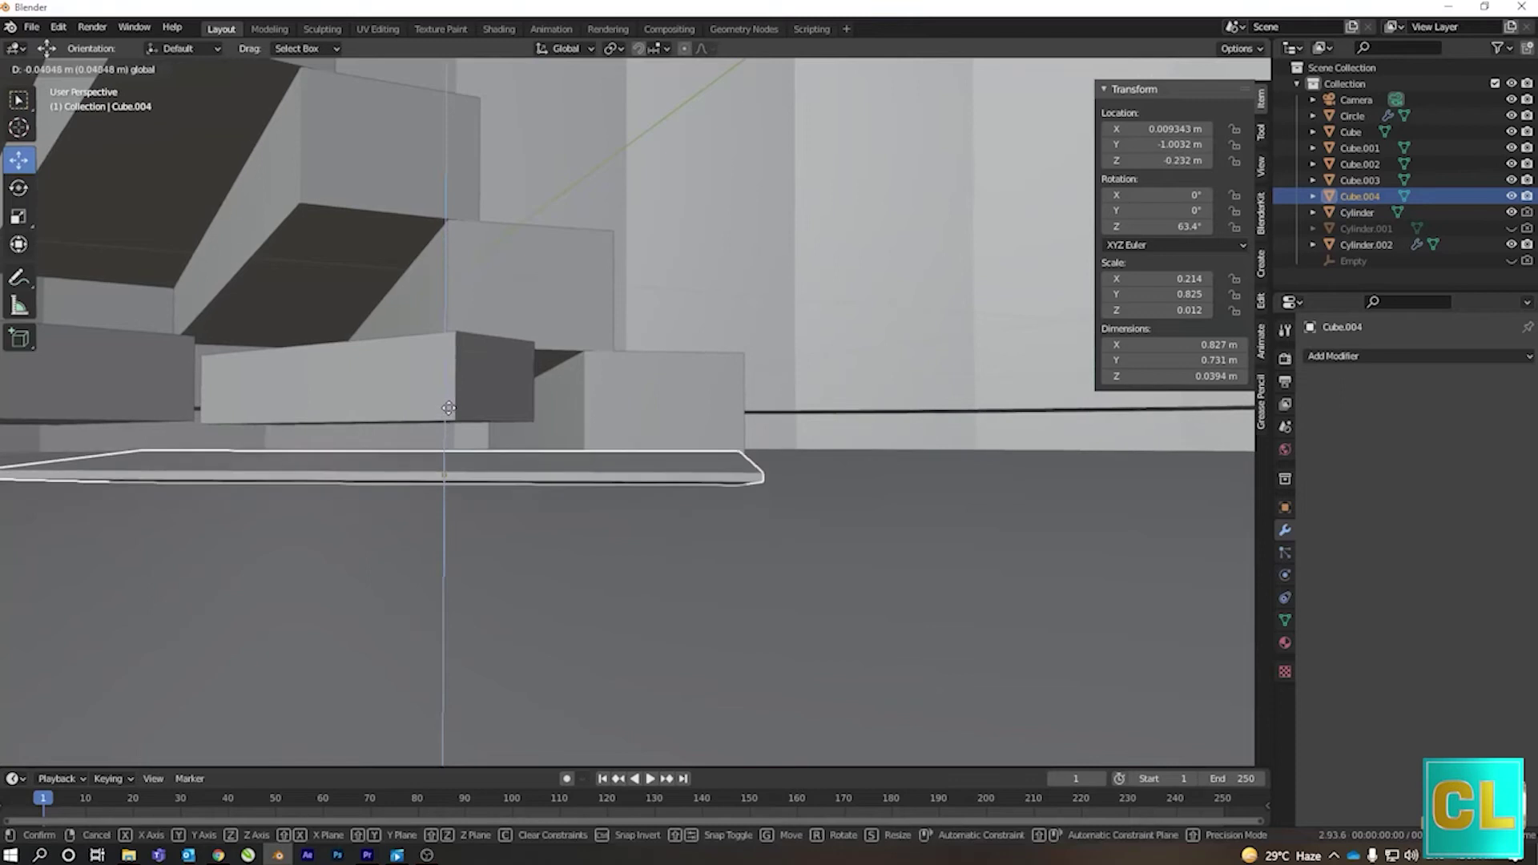
pyautogui.click(454, 472)
pyautogui.moveTo(453, 473); pyautogui.dragTo(513, 522, button='middle')
pyautogui.press('g')
pyautogui.press('x')
pyautogui.click(448, 481)
pyautogui.moveTo(448, 481)
pyautogui.mouseDown(button='middle')
pyautogui.moveTo(362, 393)
pyautogui.moveTo(600, 515)
pyautogui.moveTo(703, 471)
pyautogui.moveTo(515, 411)
pyautogui.moveTo(719, 515)
pyautogui.moveTo(433, 357)
pyautogui.mouseUp(button='middle')
pyautogui.scroll(3, 364, 425)
# - Rotate the Cube.004 slab to 70.2° on Z under the steps and nudge its position, using X-ray
pyautogui.click(433, 358)
pyautogui.keyDown('shift'); pyautogui.click(510, 229); pyautogui.keyUp('shift')
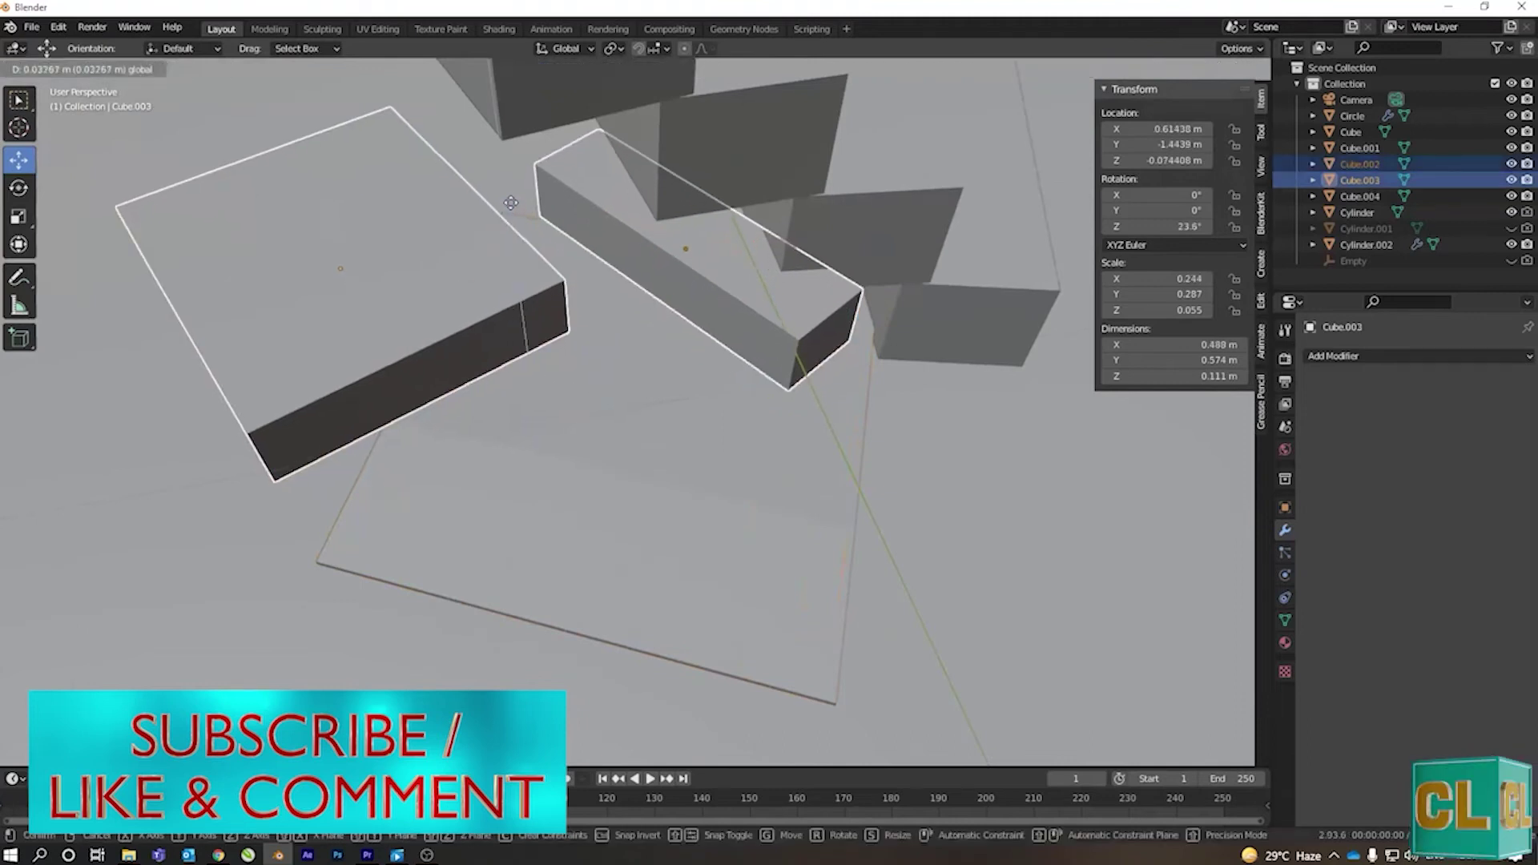
pyautogui.moveTo(509, 228)
pyautogui.mouseDown(button='middle')
pyautogui.moveTo(517, 204)
pyautogui.moveTo(495, 258)
pyautogui.moveTo(752, 518)
pyautogui.moveTo(681, 540)
pyautogui.mouseUp(button='middle')
pyautogui.click(752, 517)
pyautogui.hotkey('alt', 'z')
pyautogui.press('r')
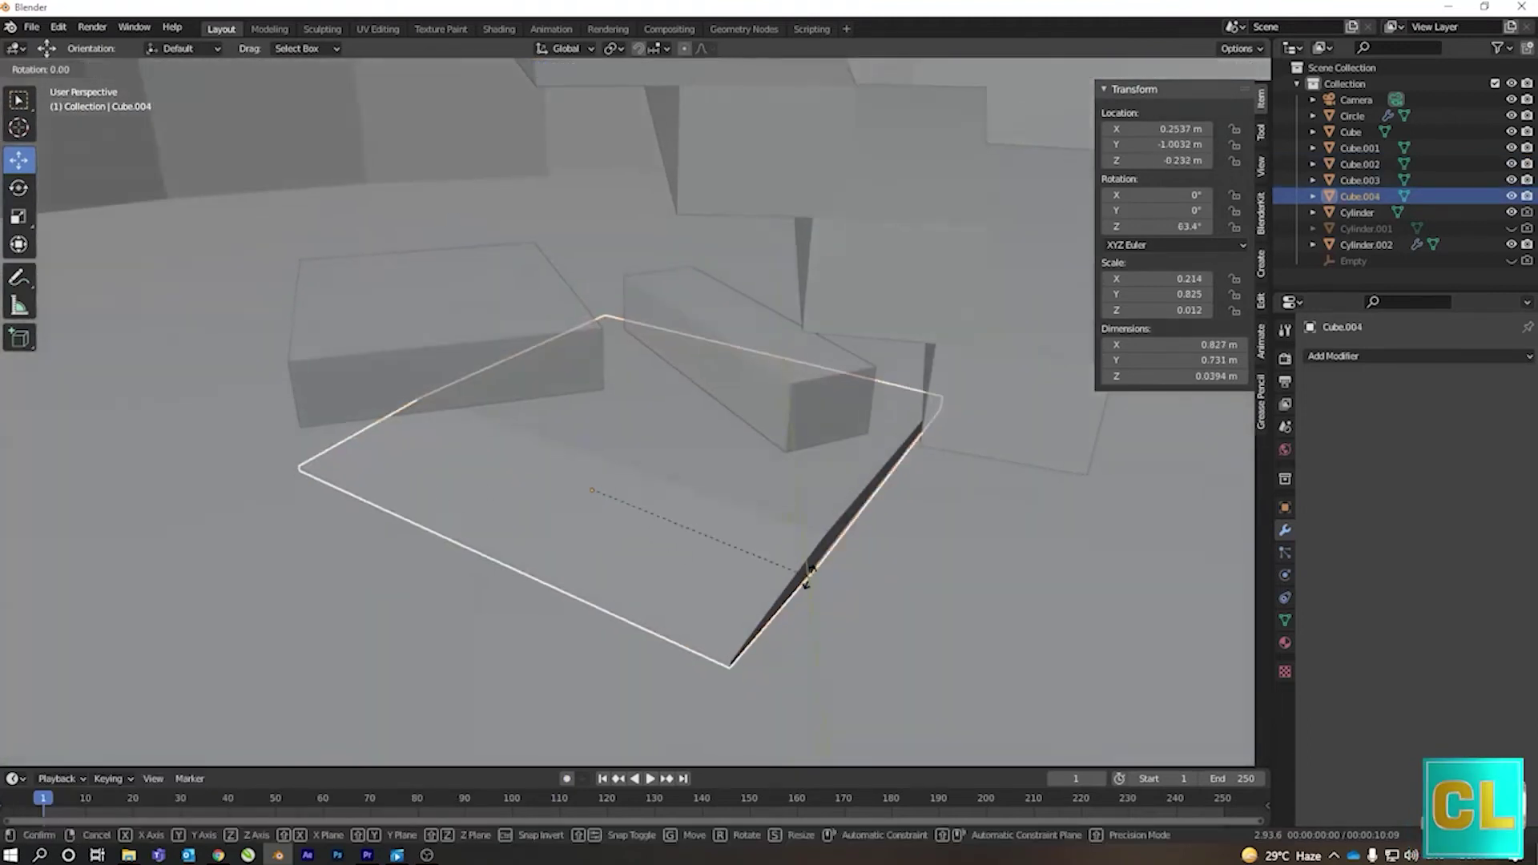
pyautogui.press('z')
pyautogui.click(782, 541)
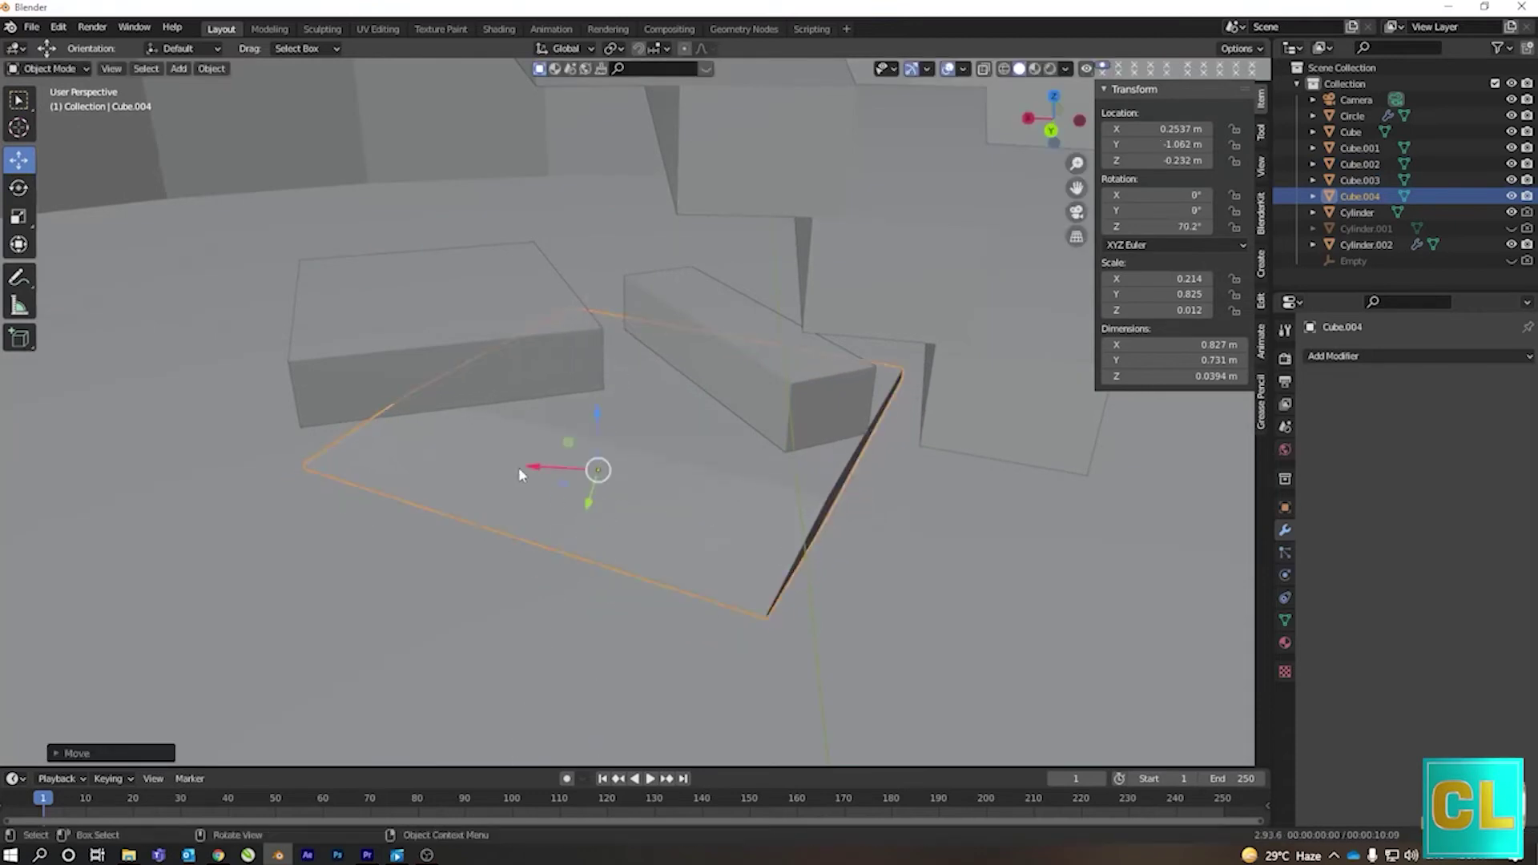
pyautogui.press('g')
pyautogui.click(562, 486)
pyautogui.hotkey('alt', 'z')
pyautogui.moveTo(694, 575)
pyautogui.mouseDown(button='middle')
pyautogui.moveTo(705, 598)
pyautogui.moveTo(646, 568)
pyautogui.moveTo(770, 449)
pyautogui.moveTo(698, 503)
pyautogui.mouseUp(button='middle')
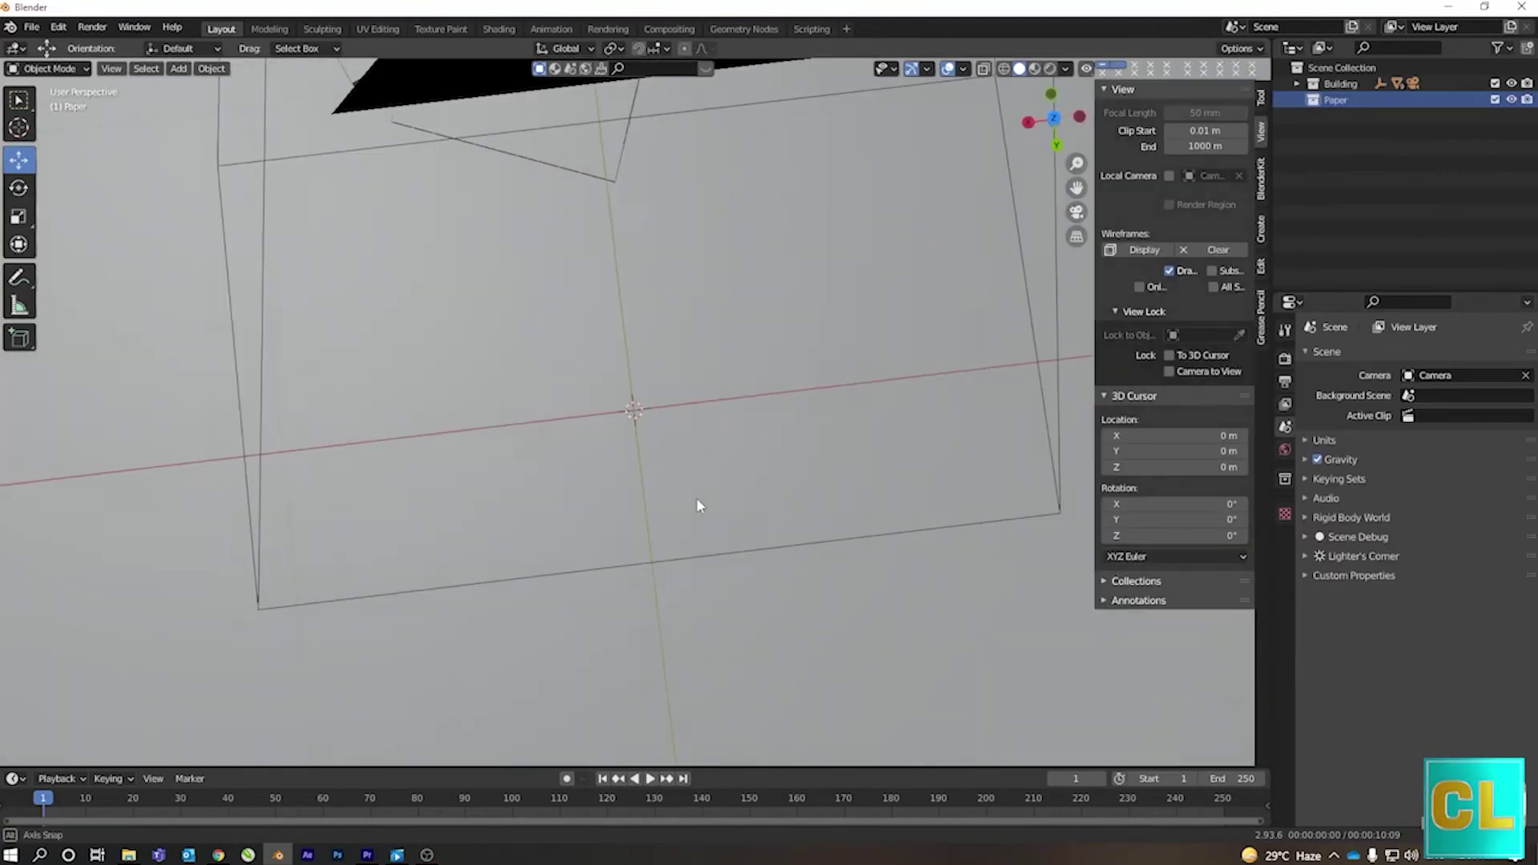
# - Import Paper source.png as an image plane and switch to Material Preview shading
pyautogui.hotkey('shift', 'a')
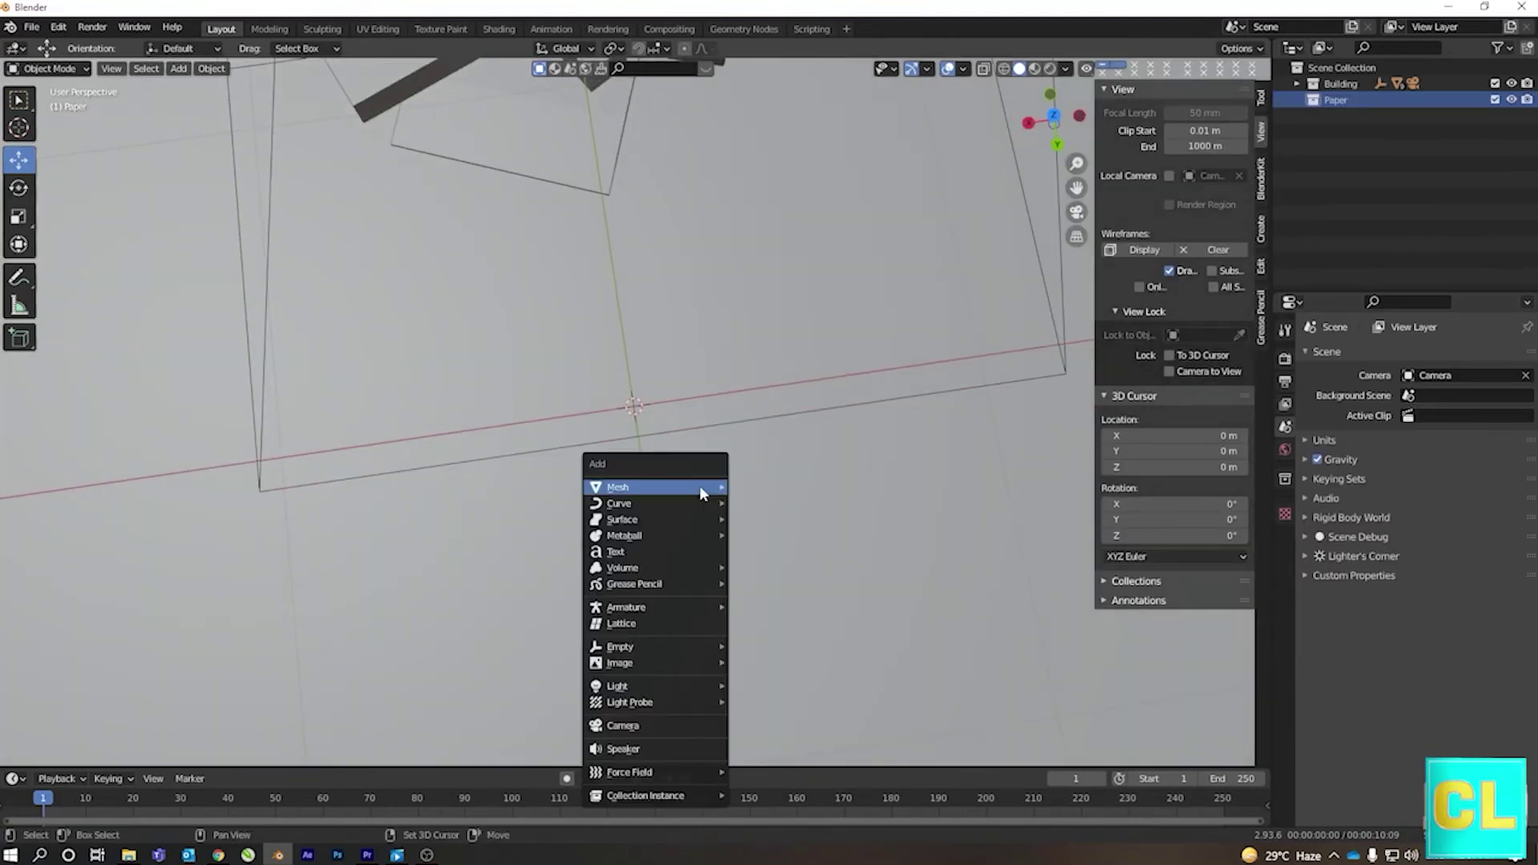
pyautogui.click(805, 695)
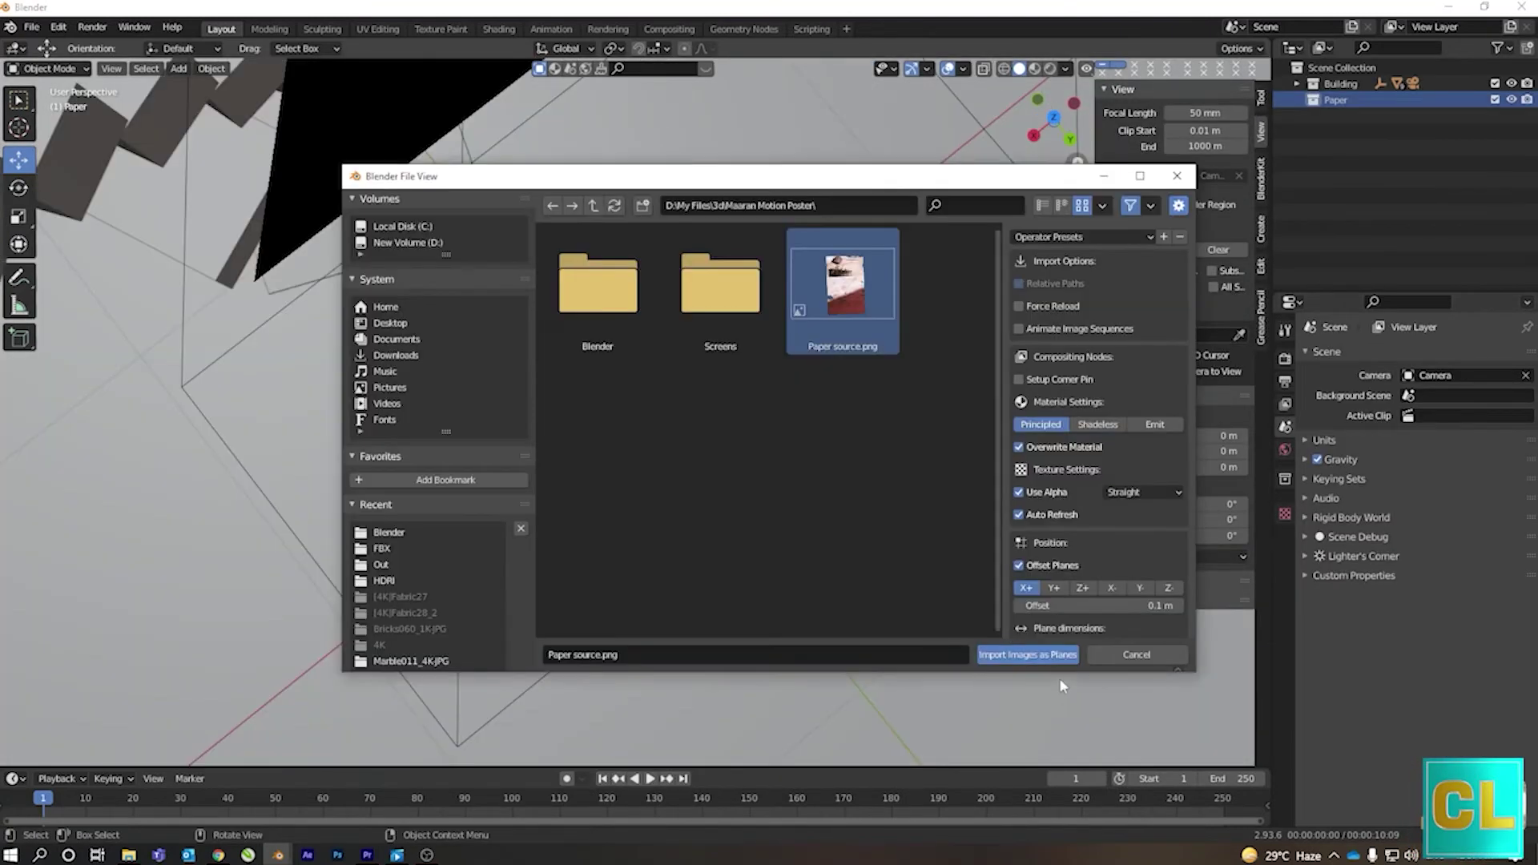
pyautogui.click(1002, 652)
pyautogui.moveTo(790, 497); pyautogui.dragTo(816, 210, button='middle')
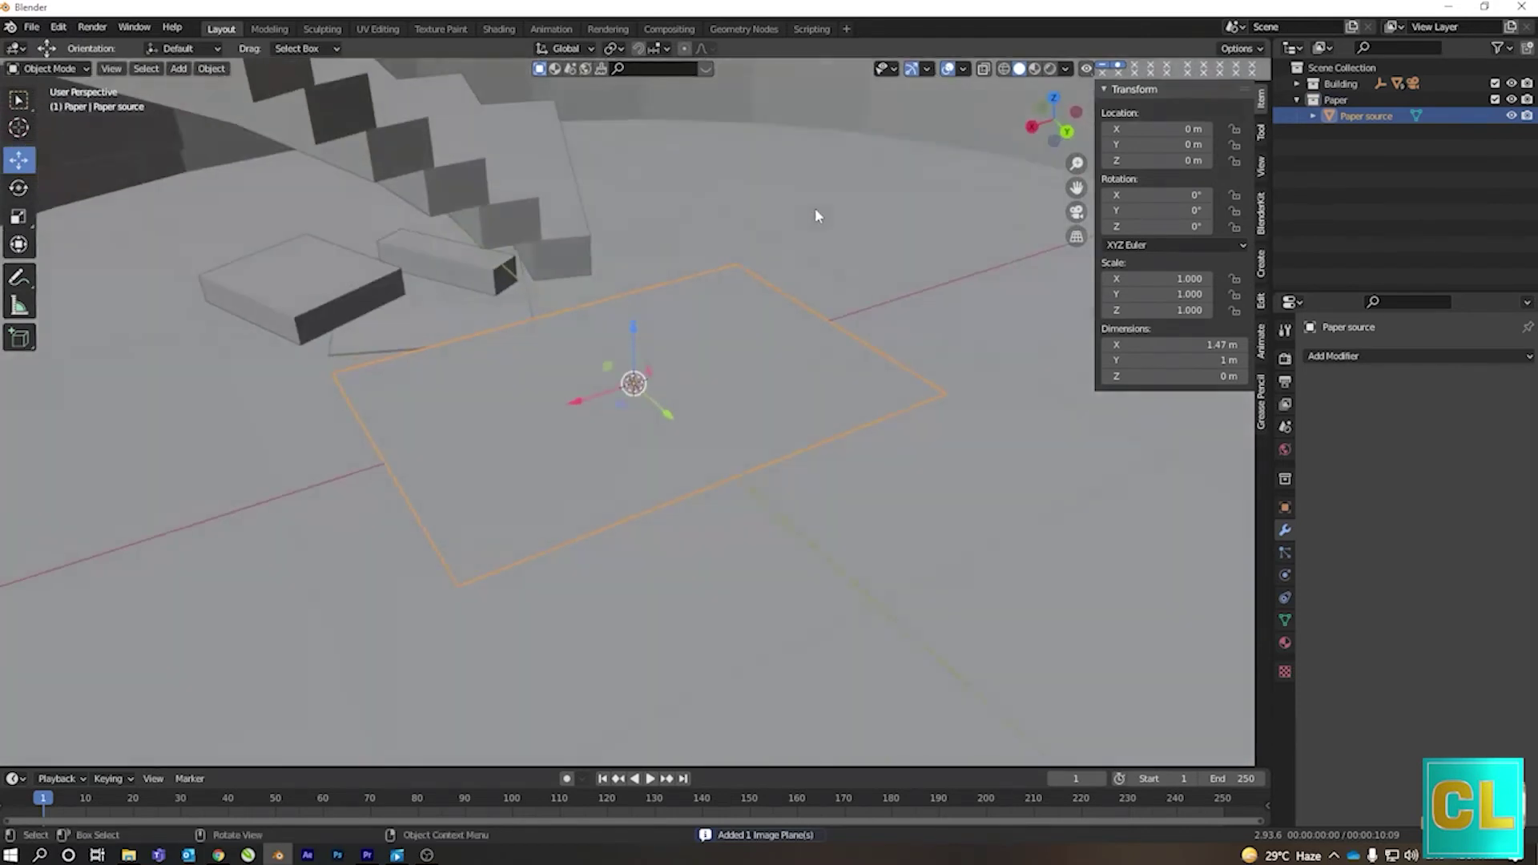
pyautogui.click(1036, 69)
# - In camera view, rotate the paper plane to 189° on Z
pyautogui.press('KP_0')
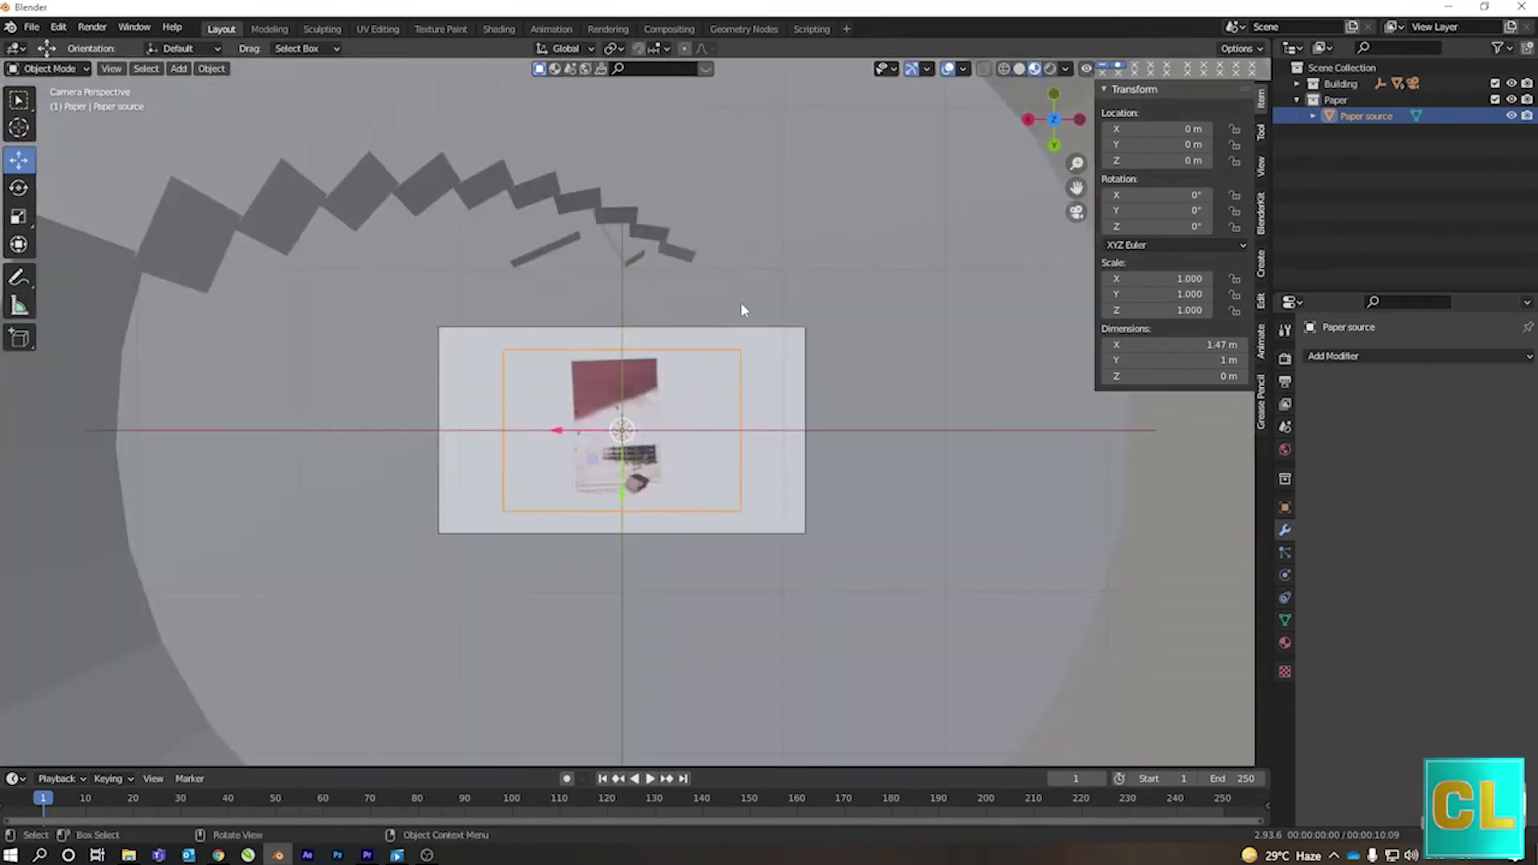
pyautogui.press('r')
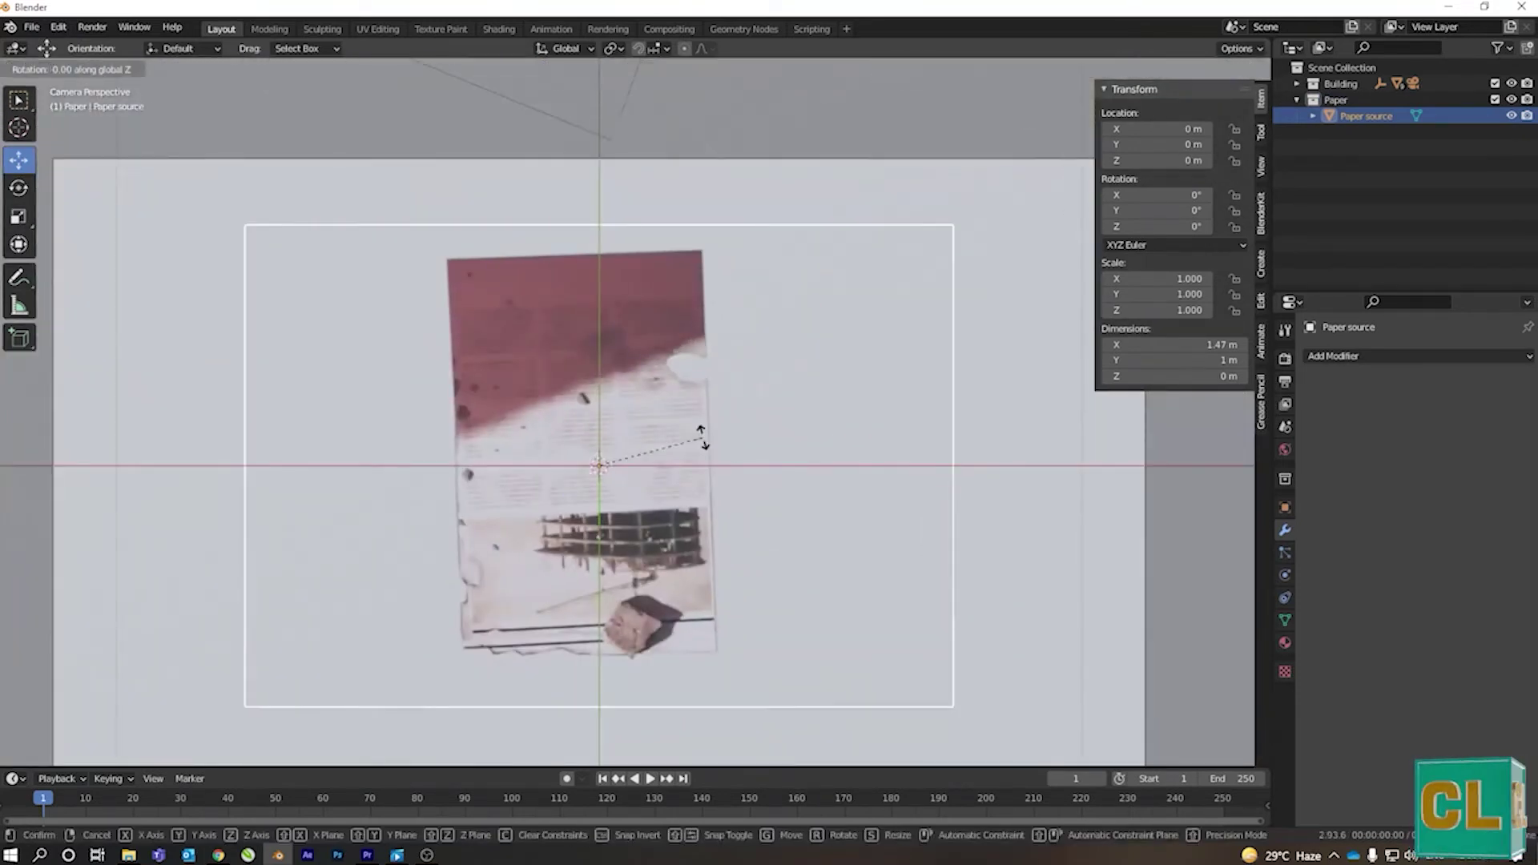
pyautogui.press('z')
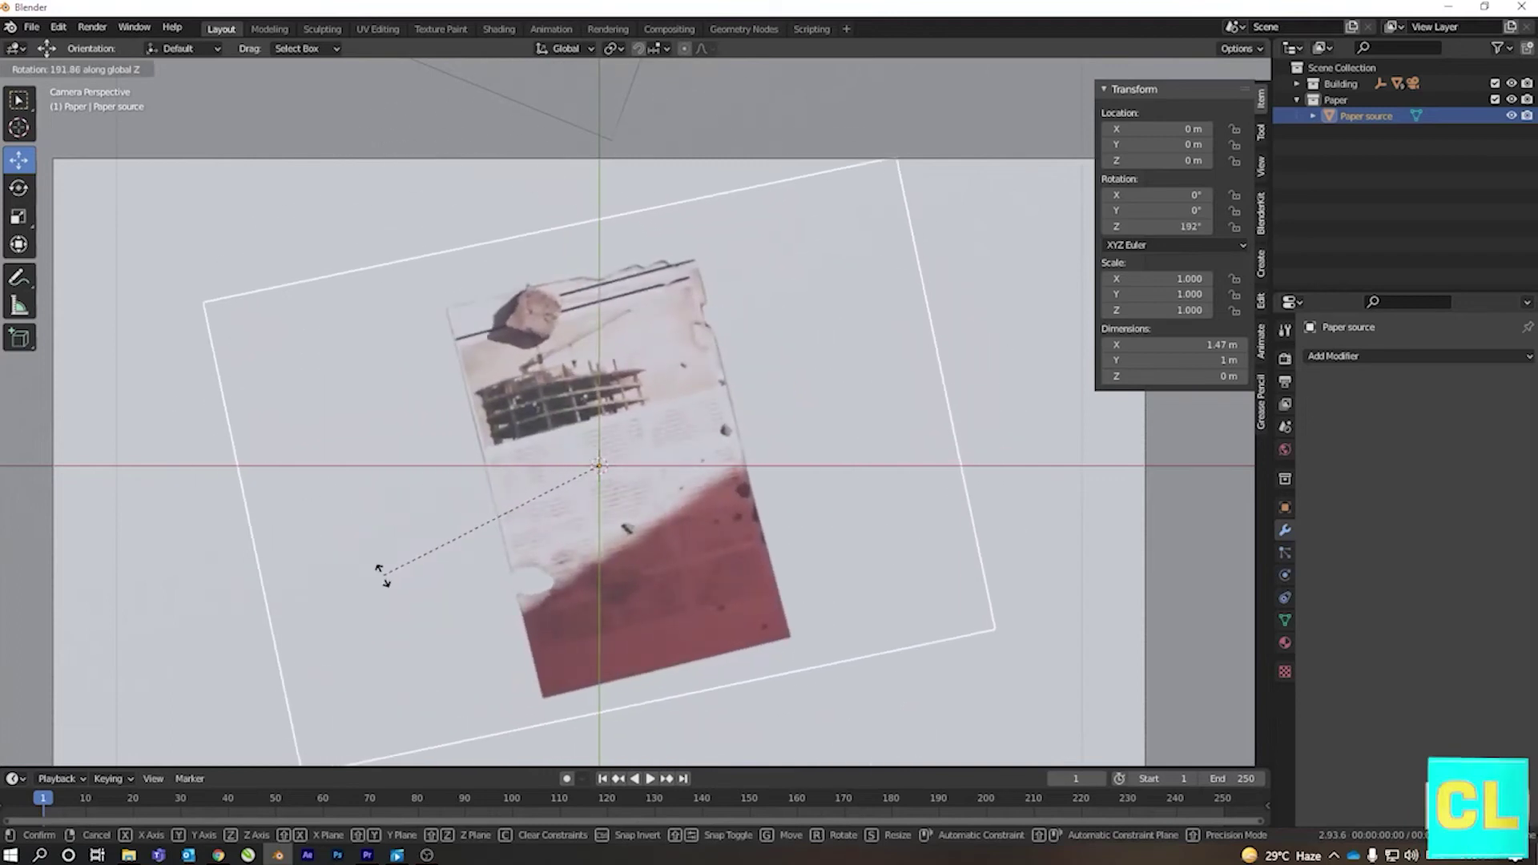
pyautogui.click(361, 570)
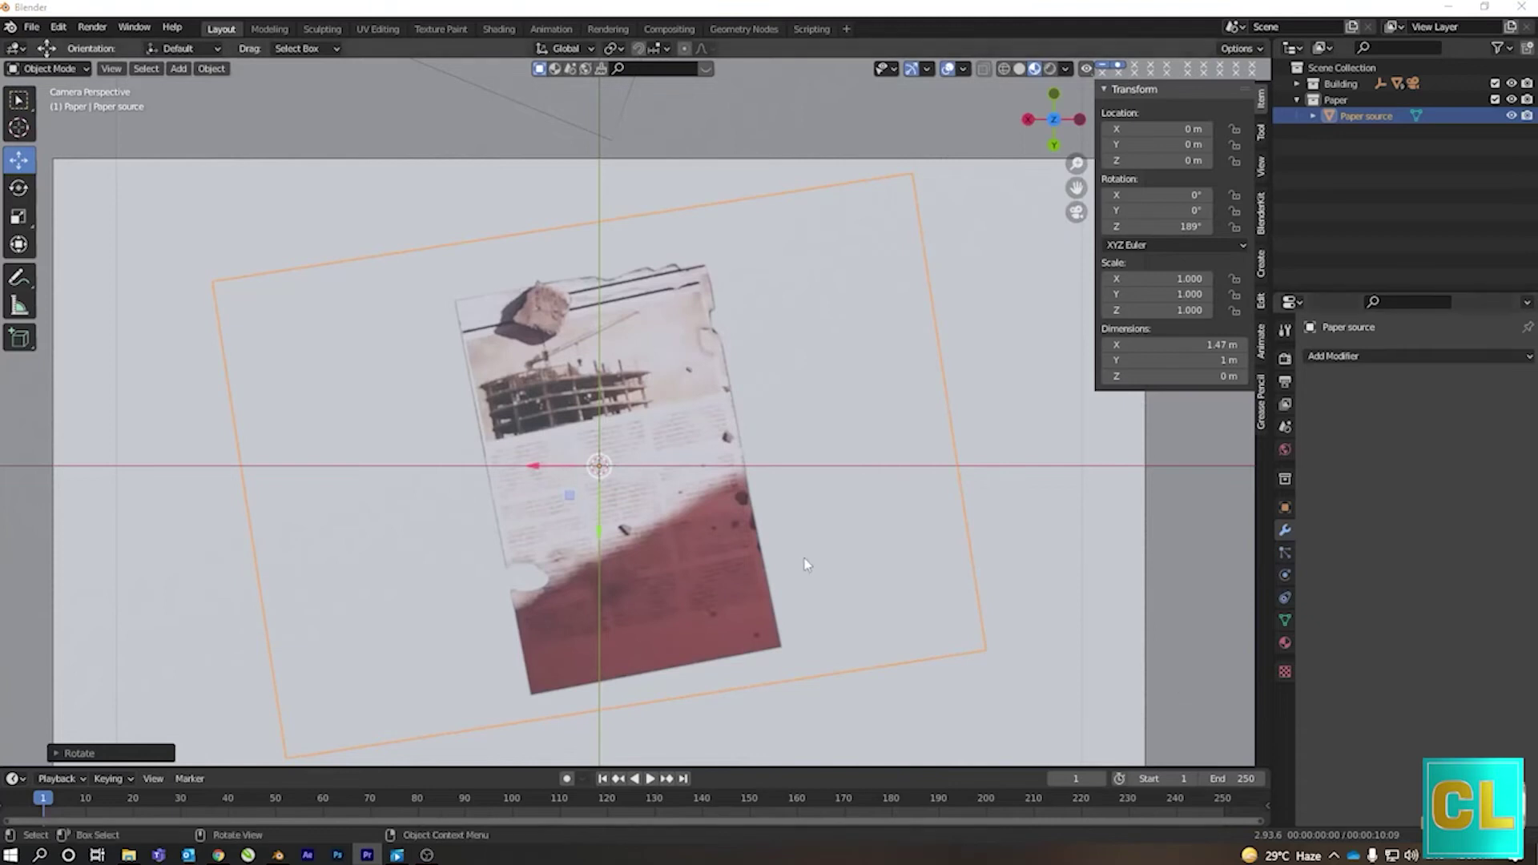
pyautogui.click(1298, 83)
# - Lower the camera to Z 0.86933 m and shift the paper plane to Y 0.23855 m
pyautogui.click(1356, 99)
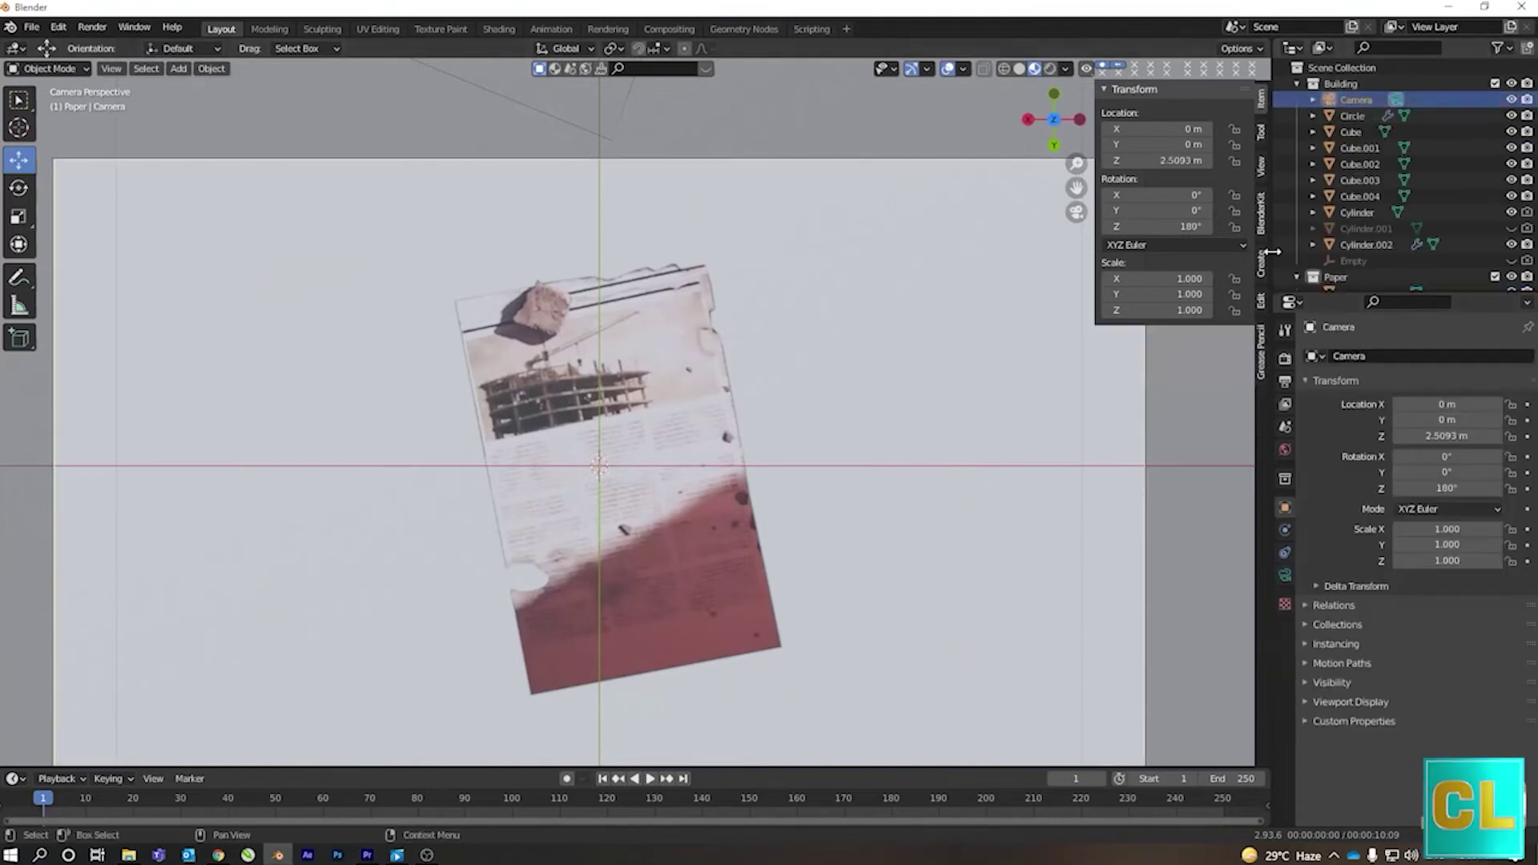
pyautogui.moveTo(1187, 164); pyautogui.dragTo(1106, 164)
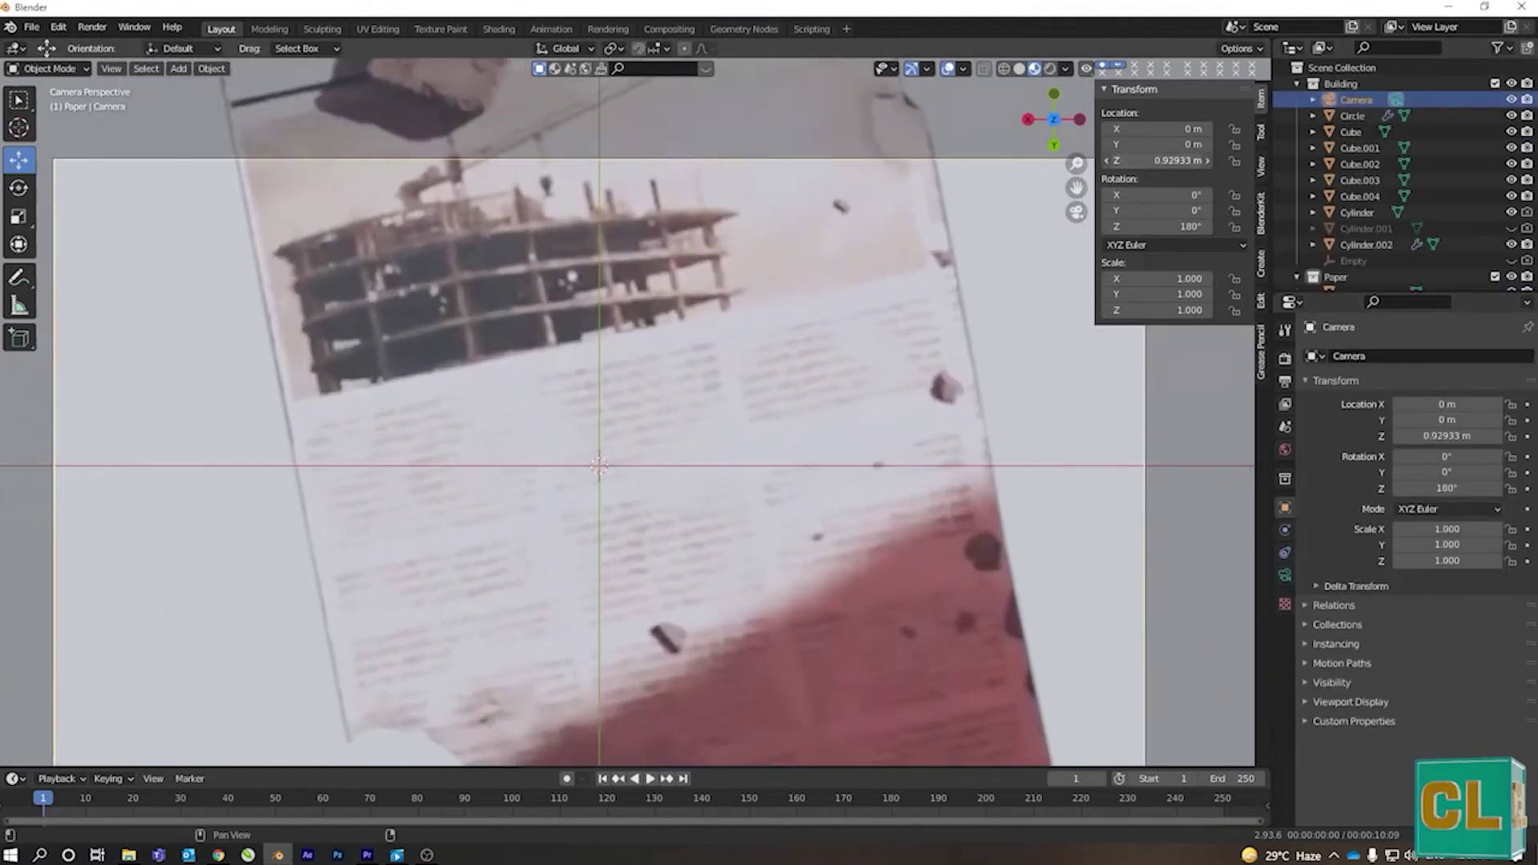
pyautogui.scroll(-1, 1350, 274)
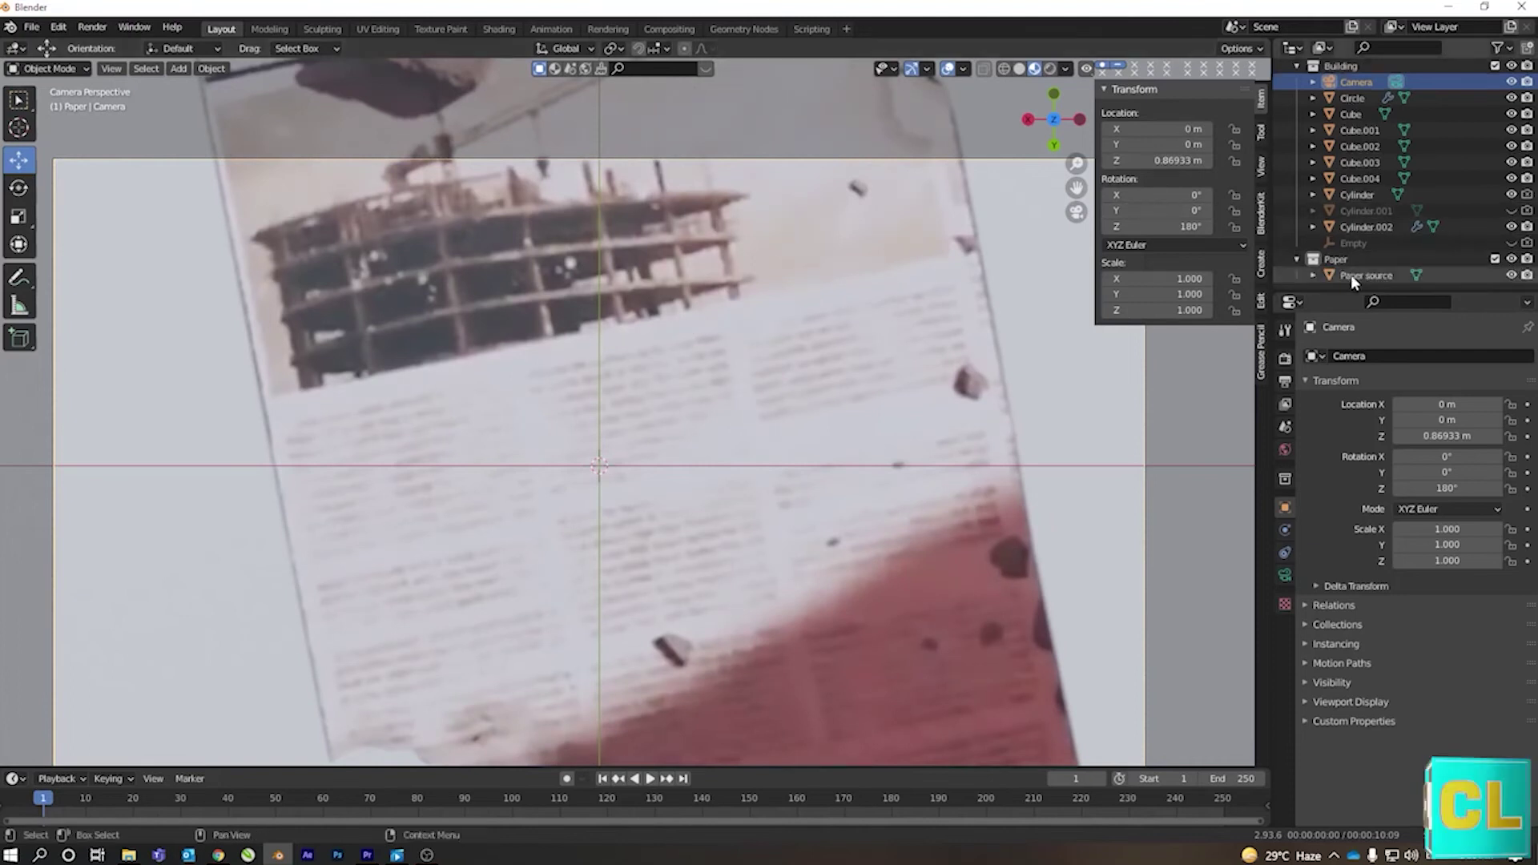
pyautogui.click(1351, 275)
pyautogui.press('g')
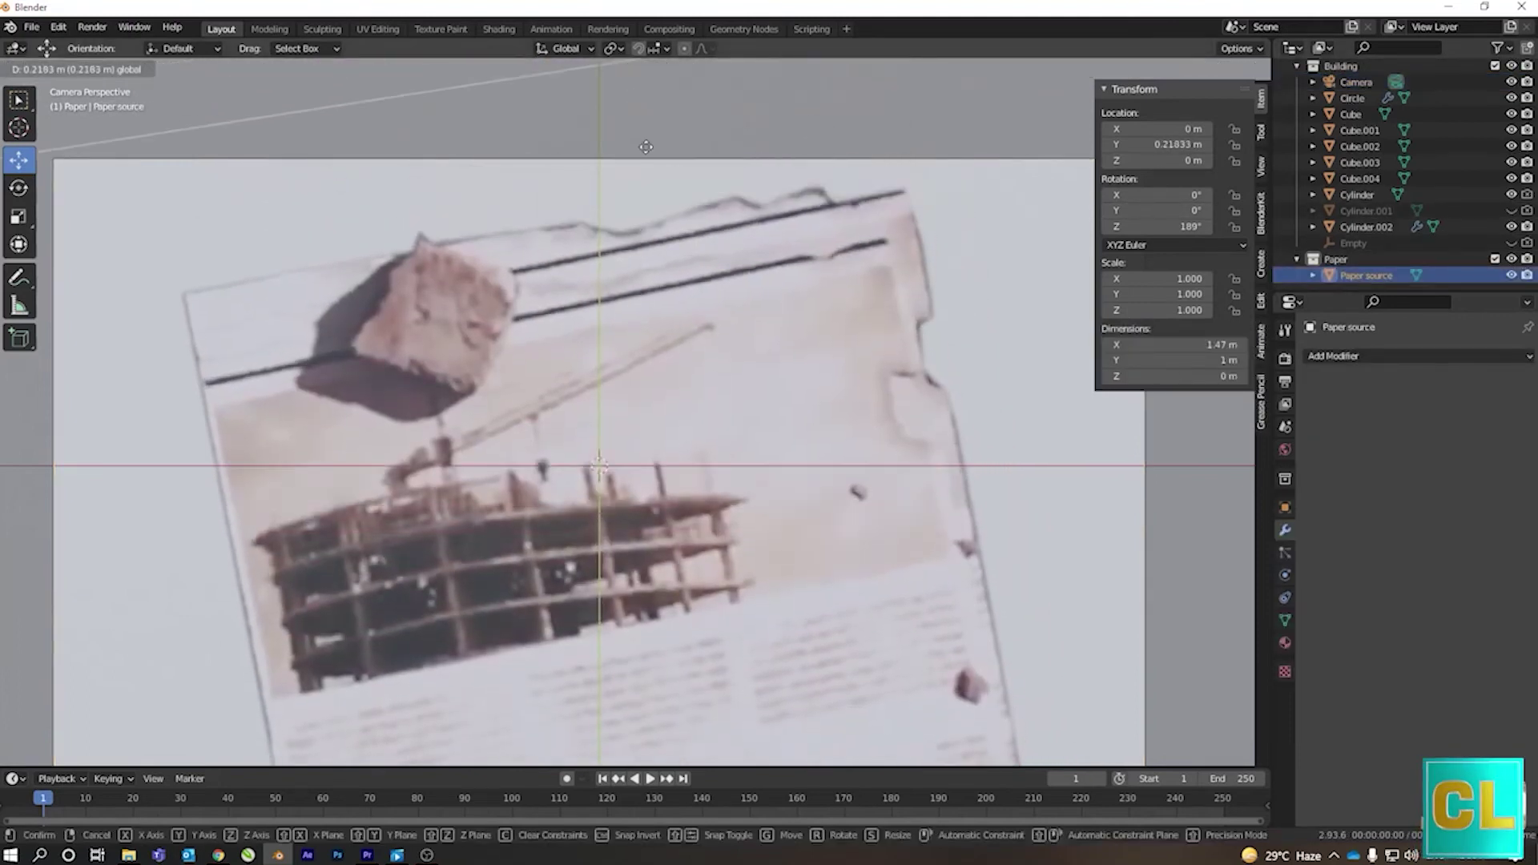
pyautogui.click(651, 161)
# - With the camera selected, switch to the Animation workspace and look through the camera
pyautogui.click(1378, 82)
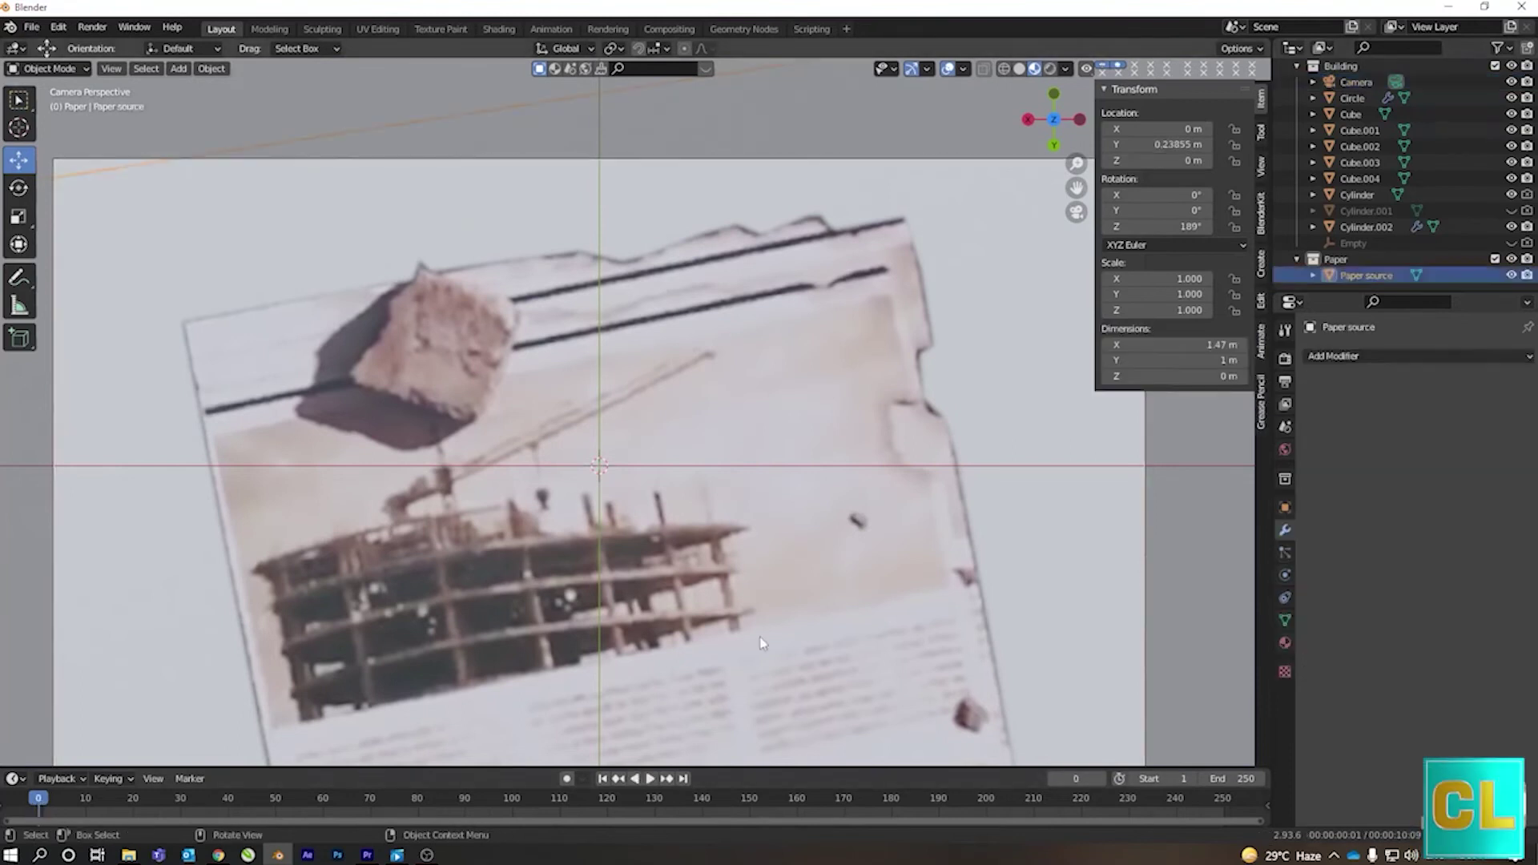
pyautogui.scroll(-2, 561, 360)
pyautogui.scroll(-6, 645, 479)
pyautogui.scroll(4, 646, 479)
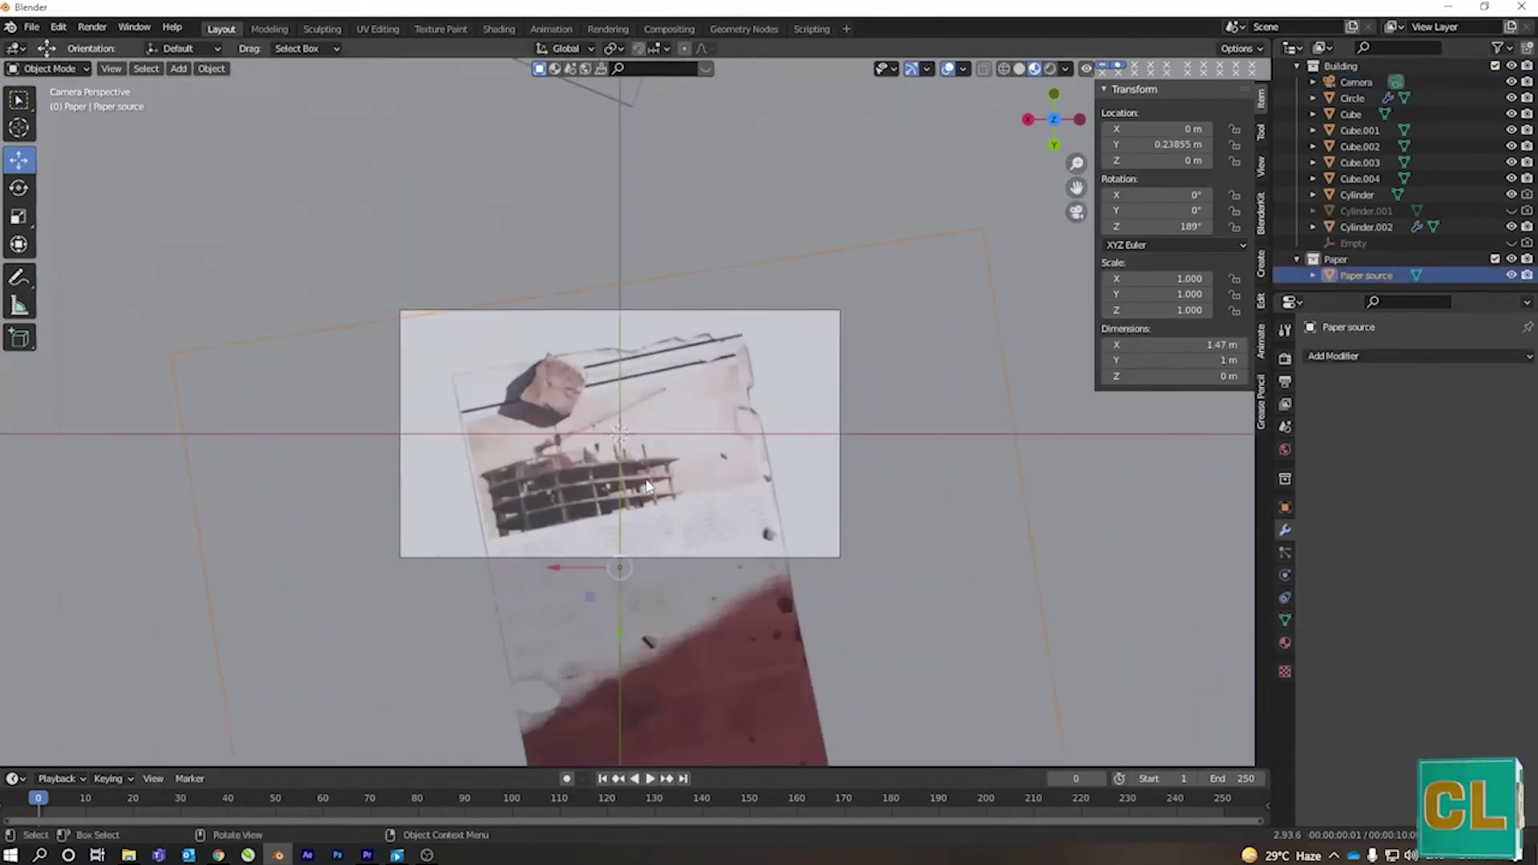
pyautogui.scroll(1, 648, 484)
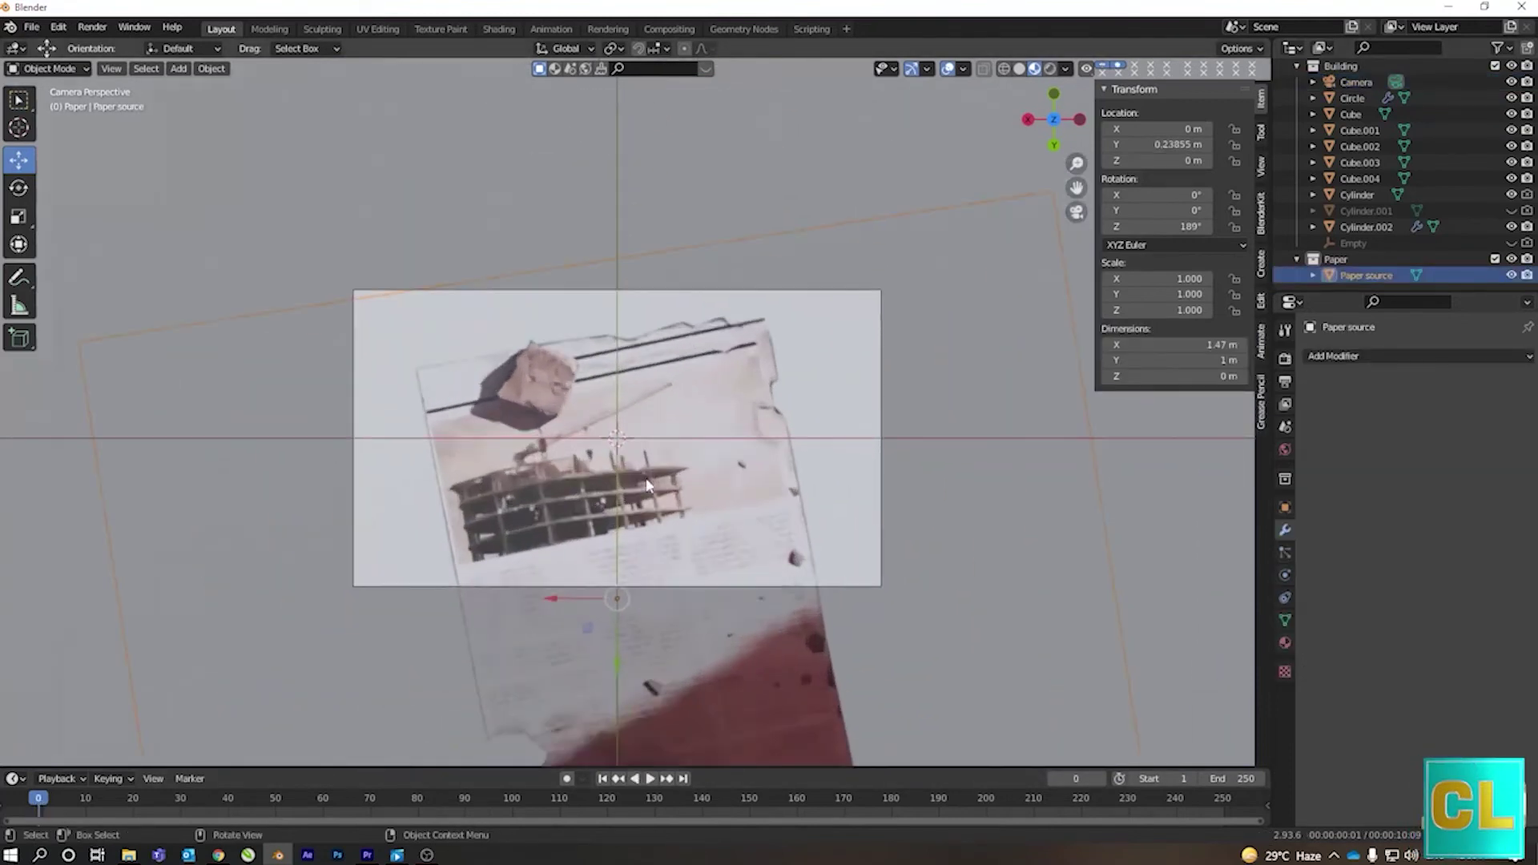
pyautogui.click(552, 28)
pyautogui.press('KP_0')
# - Turn on Material Preview and auto-keying, then keyframe the camera's frame-0 location at Z 0.86933 m
pyautogui.click(1045, 69)
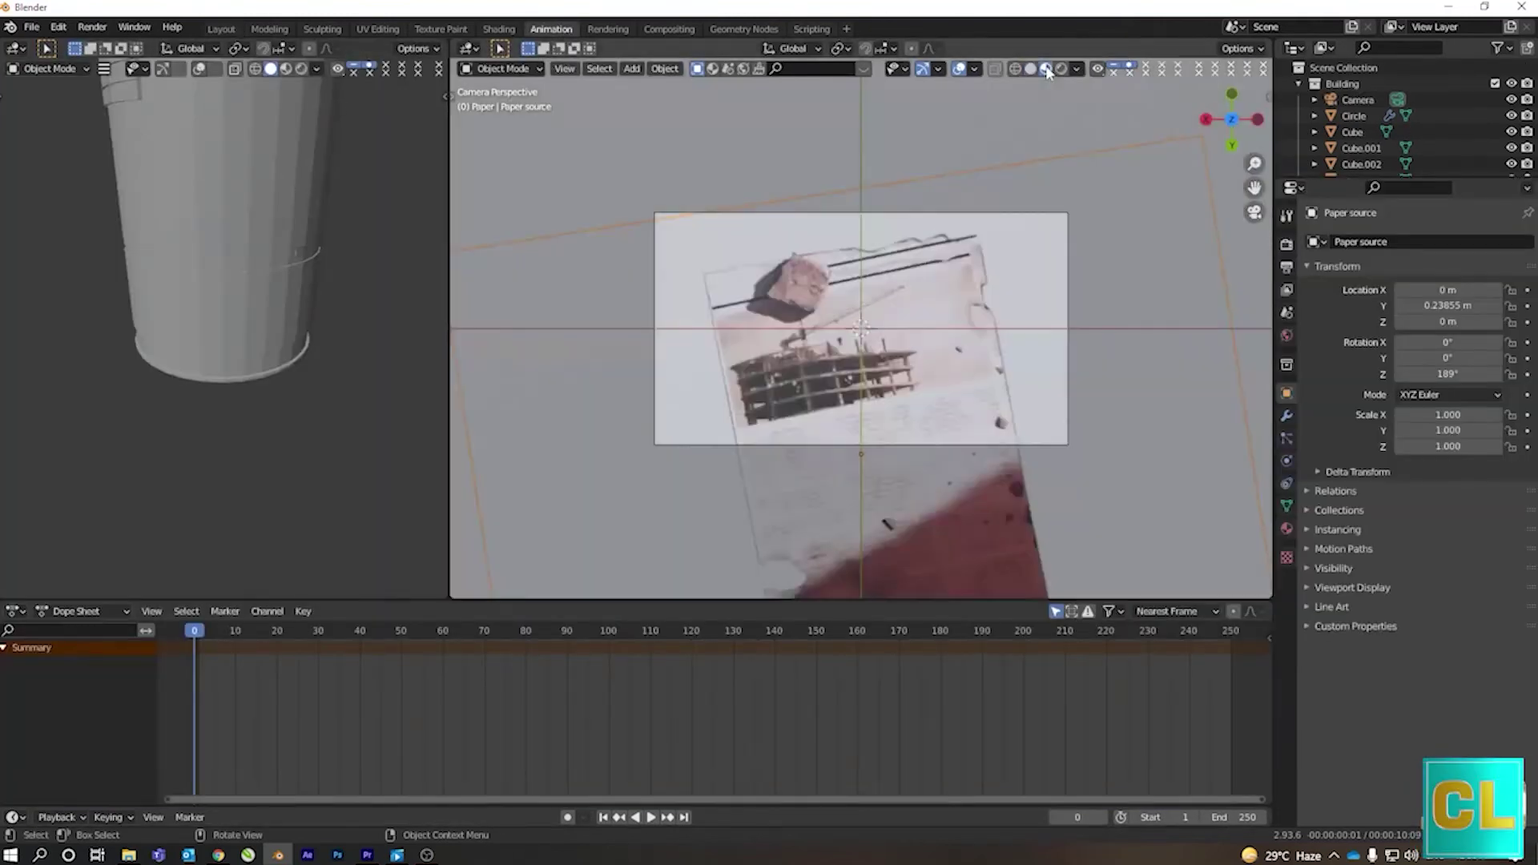
pyautogui.moveTo(247, 487); pyautogui.dragTo(245, 535, button='middle')
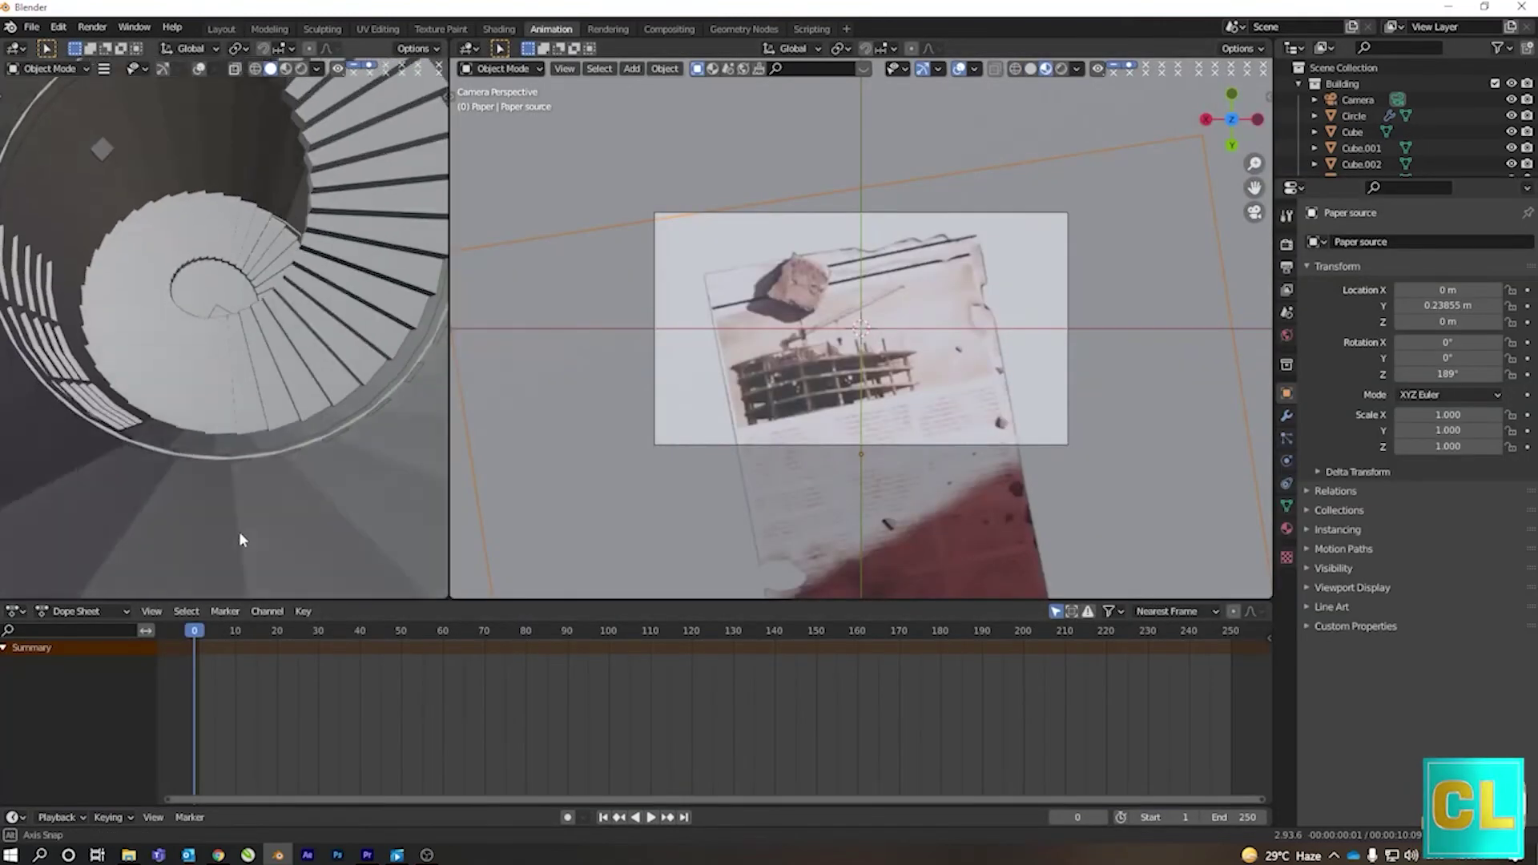
pyautogui.scroll(2, 245, 535)
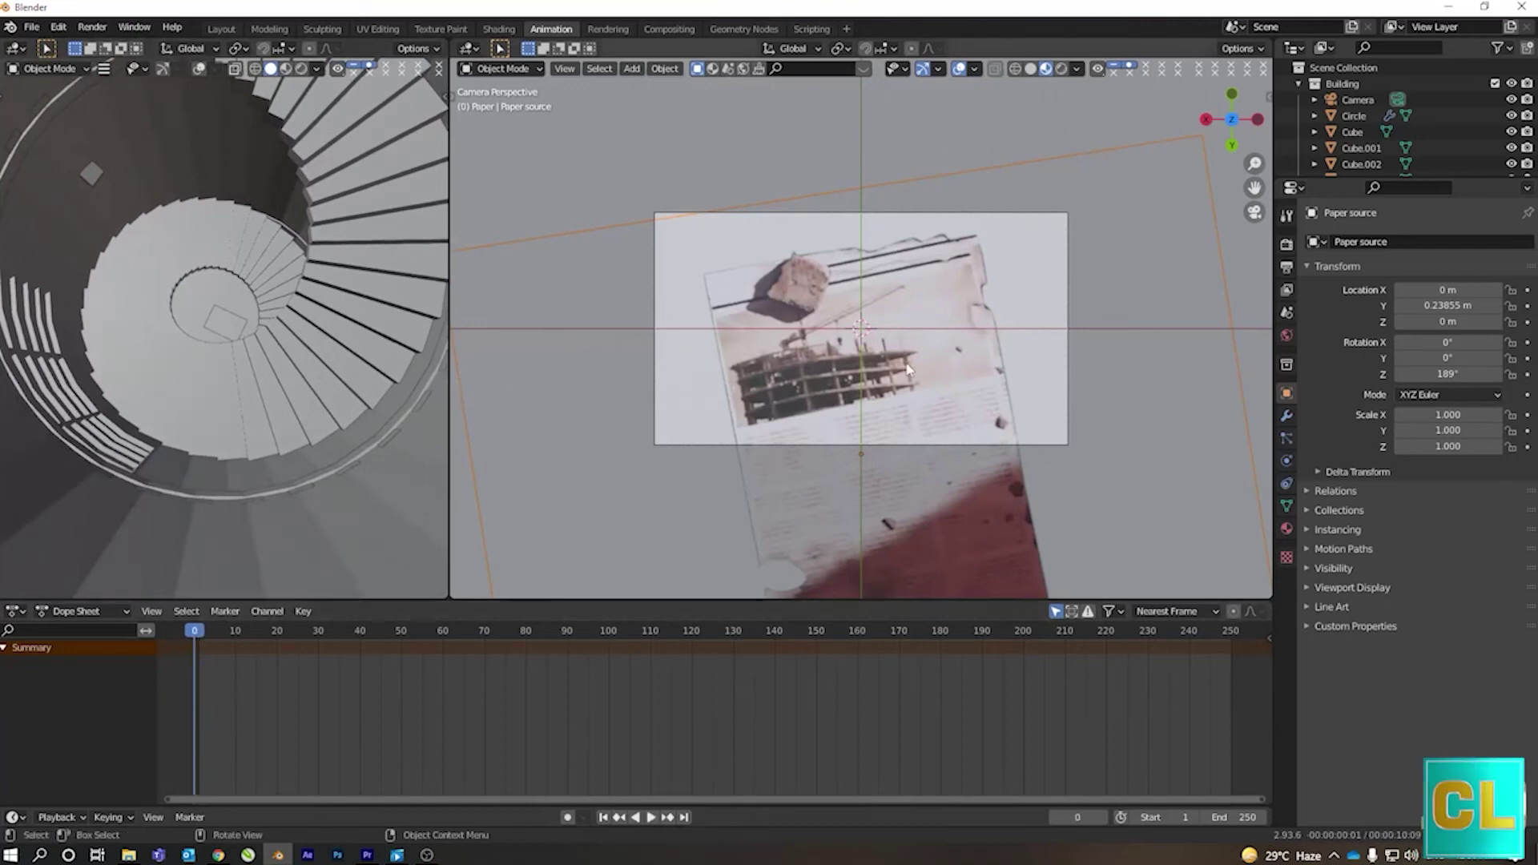
pyautogui.click(567, 817)
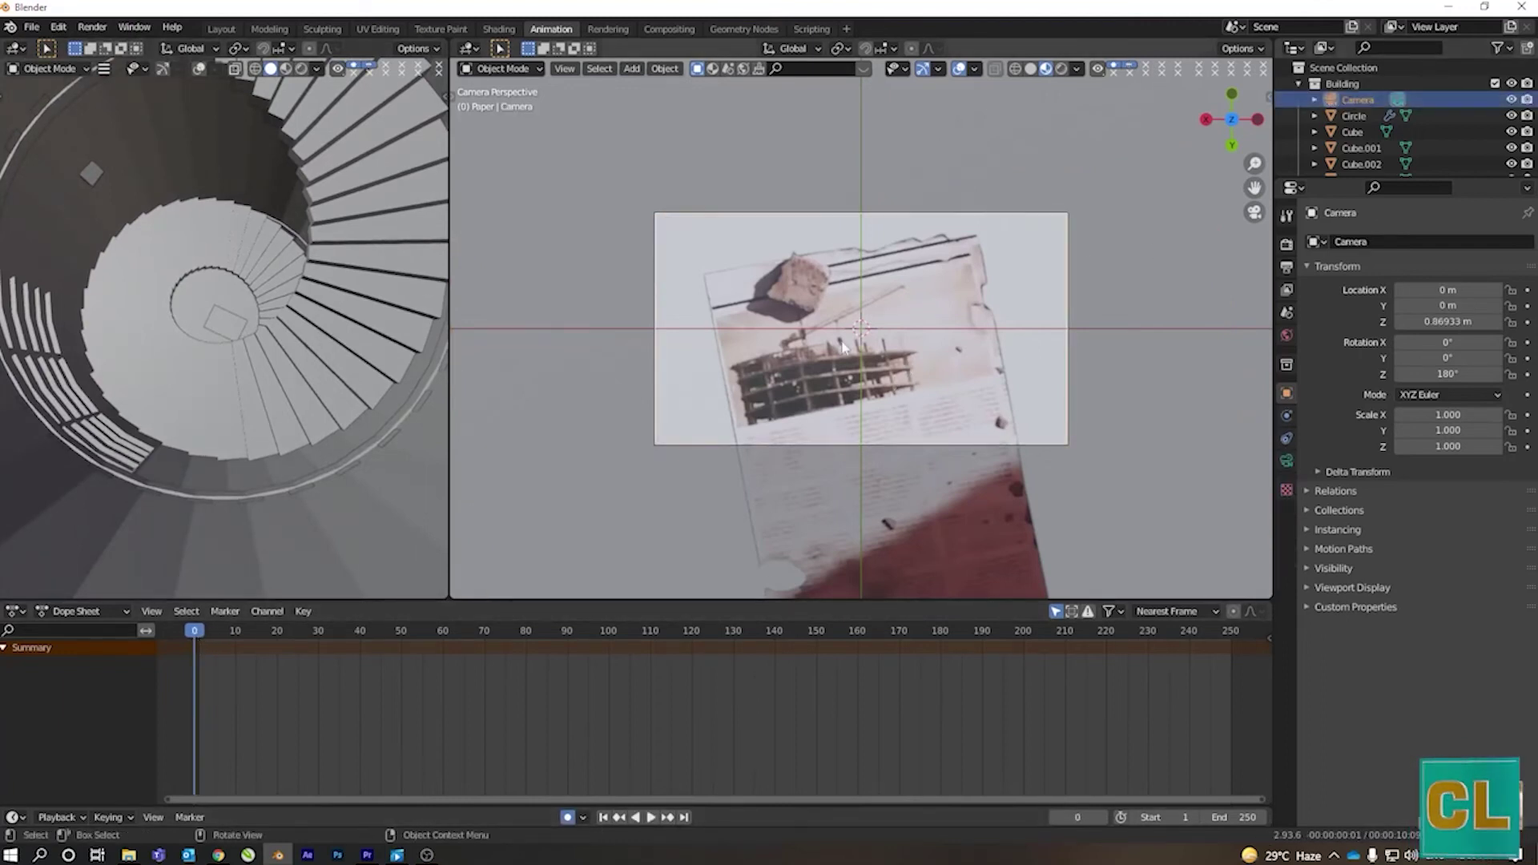
pyautogui.press('n')
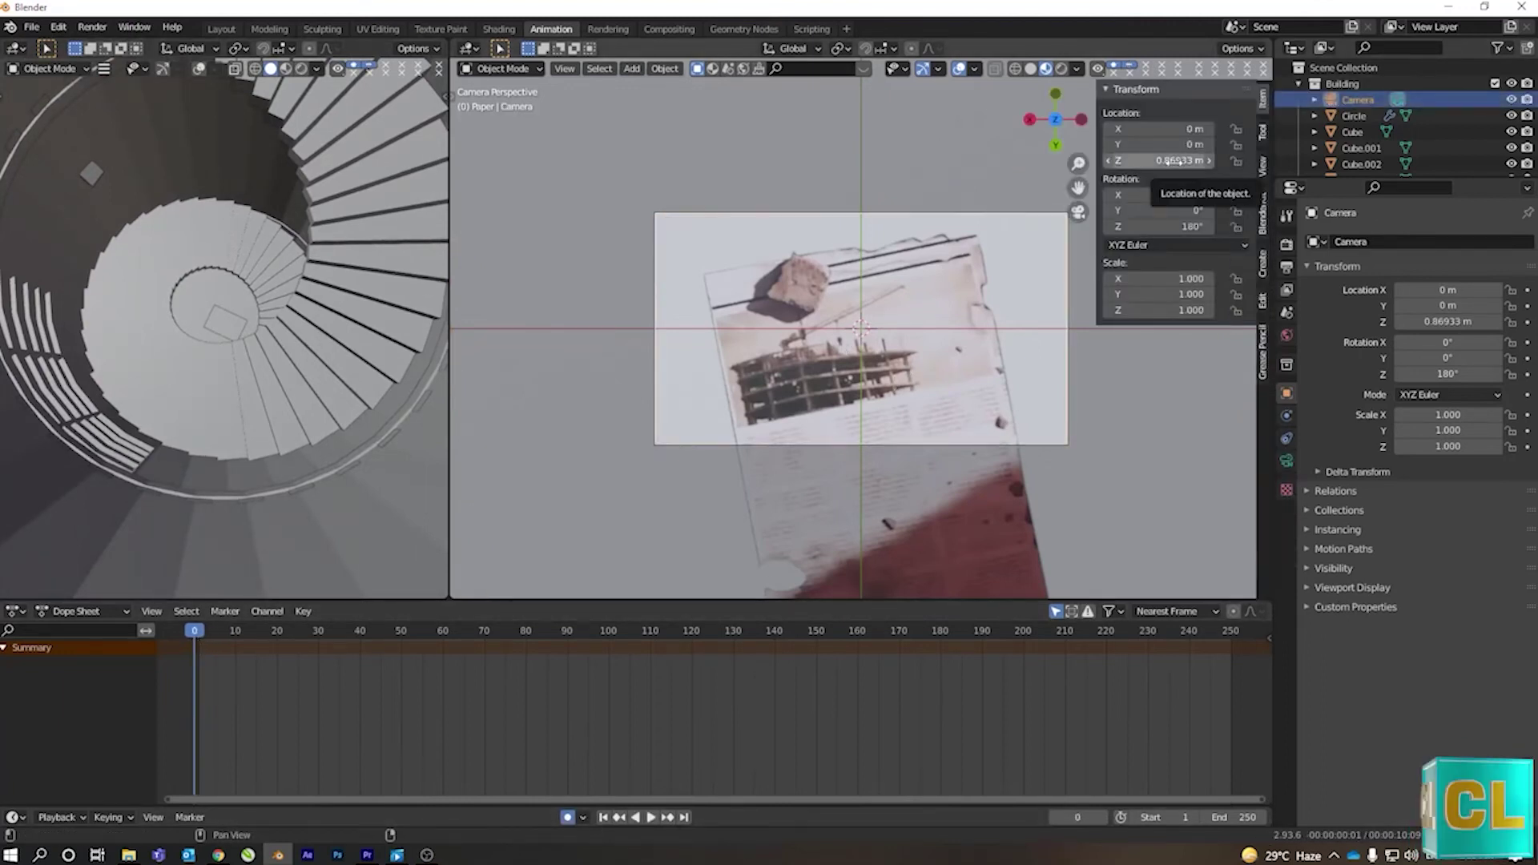
pyautogui.rightClick(1172, 160)
pyautogui.click(1172, 161)
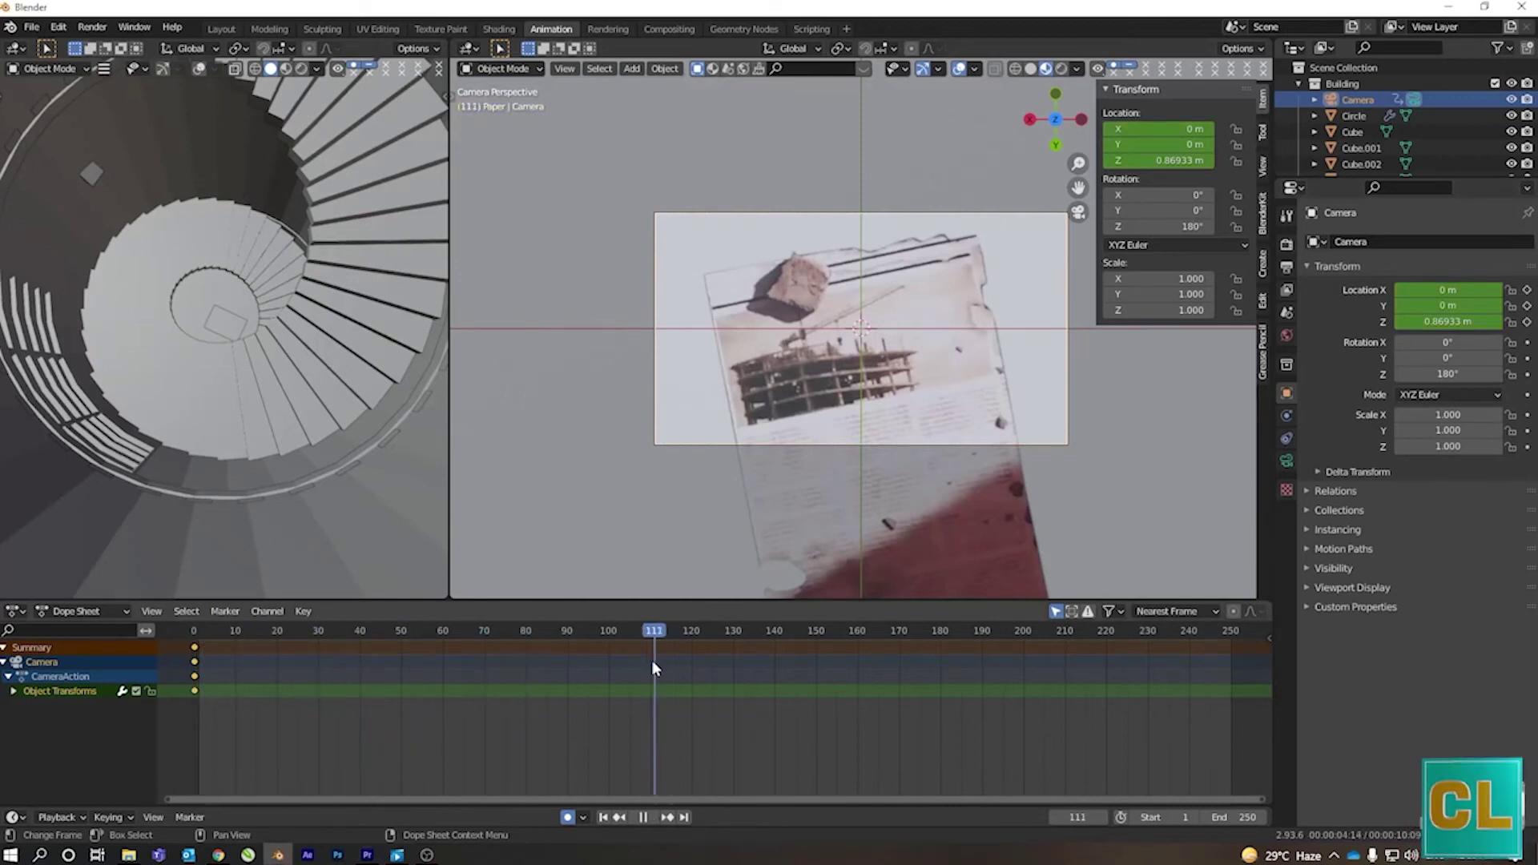
# - Raise the camera to about 85 m at frame 100, keyframe it, and play back the rise
pyautogui.press('space')
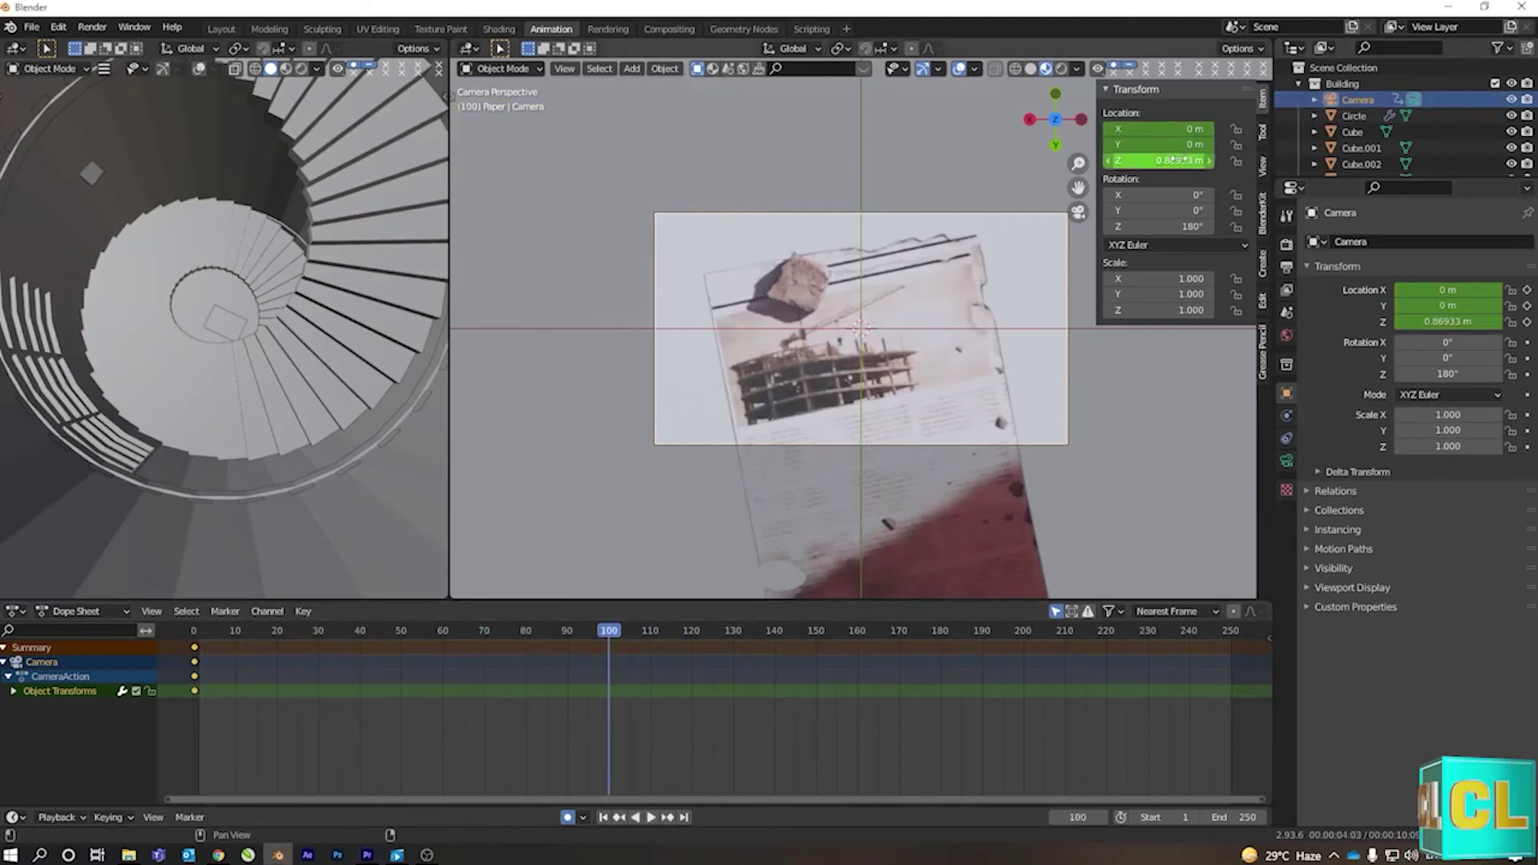
pyautogui.moveTo(1176, 159)
pyautogui.mouseDown()
pyautogui.moveTo(1250, 159)
pyautogui.moveTo(1138, 159)
pyautogui.mouseUp()
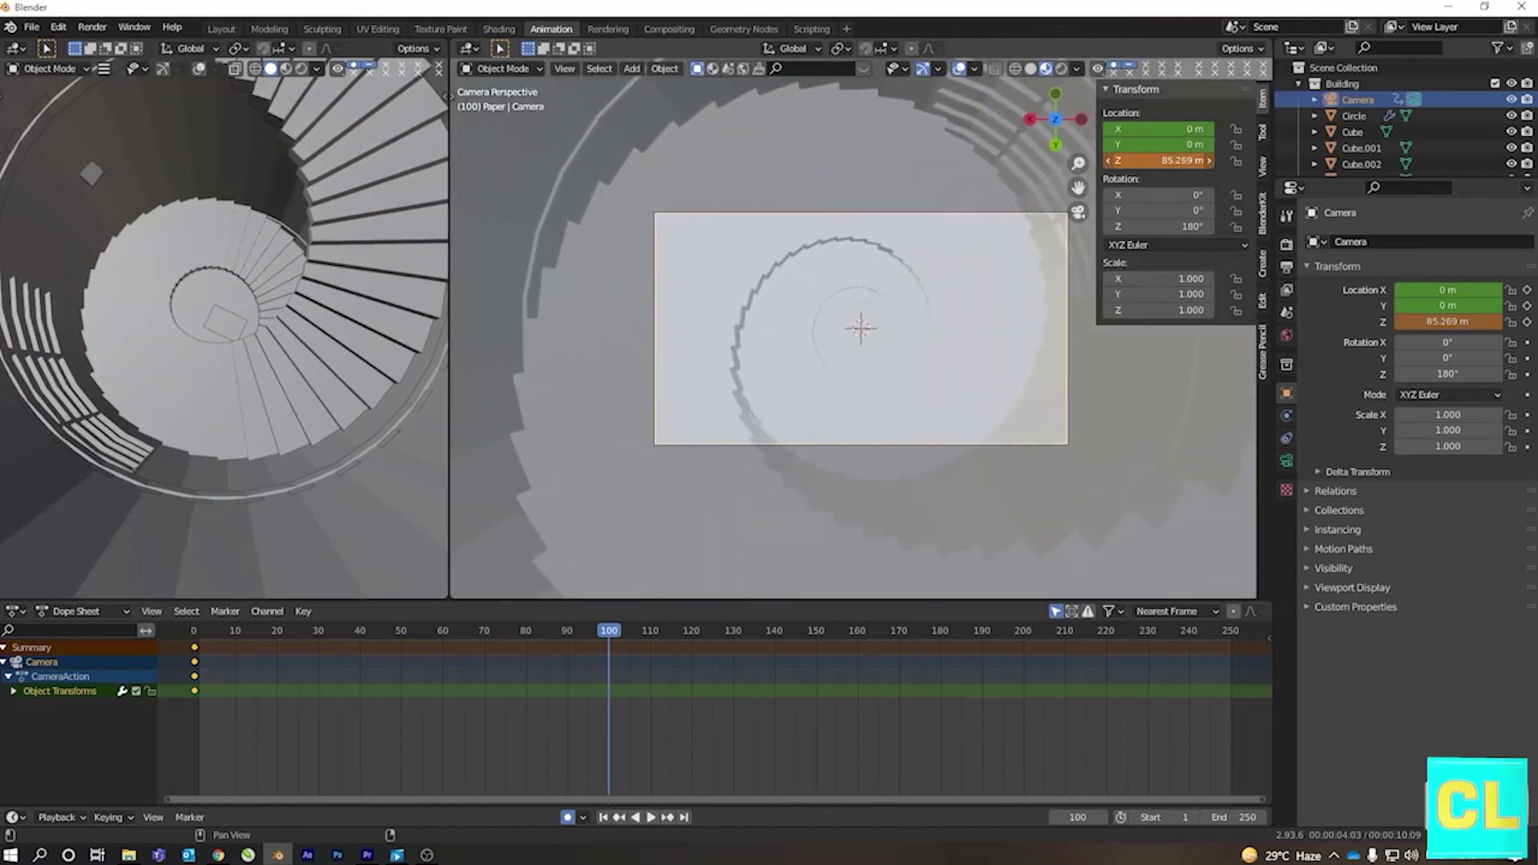
pyautogui.press('i')
pyautogui.hotkey('shift', 'Left')
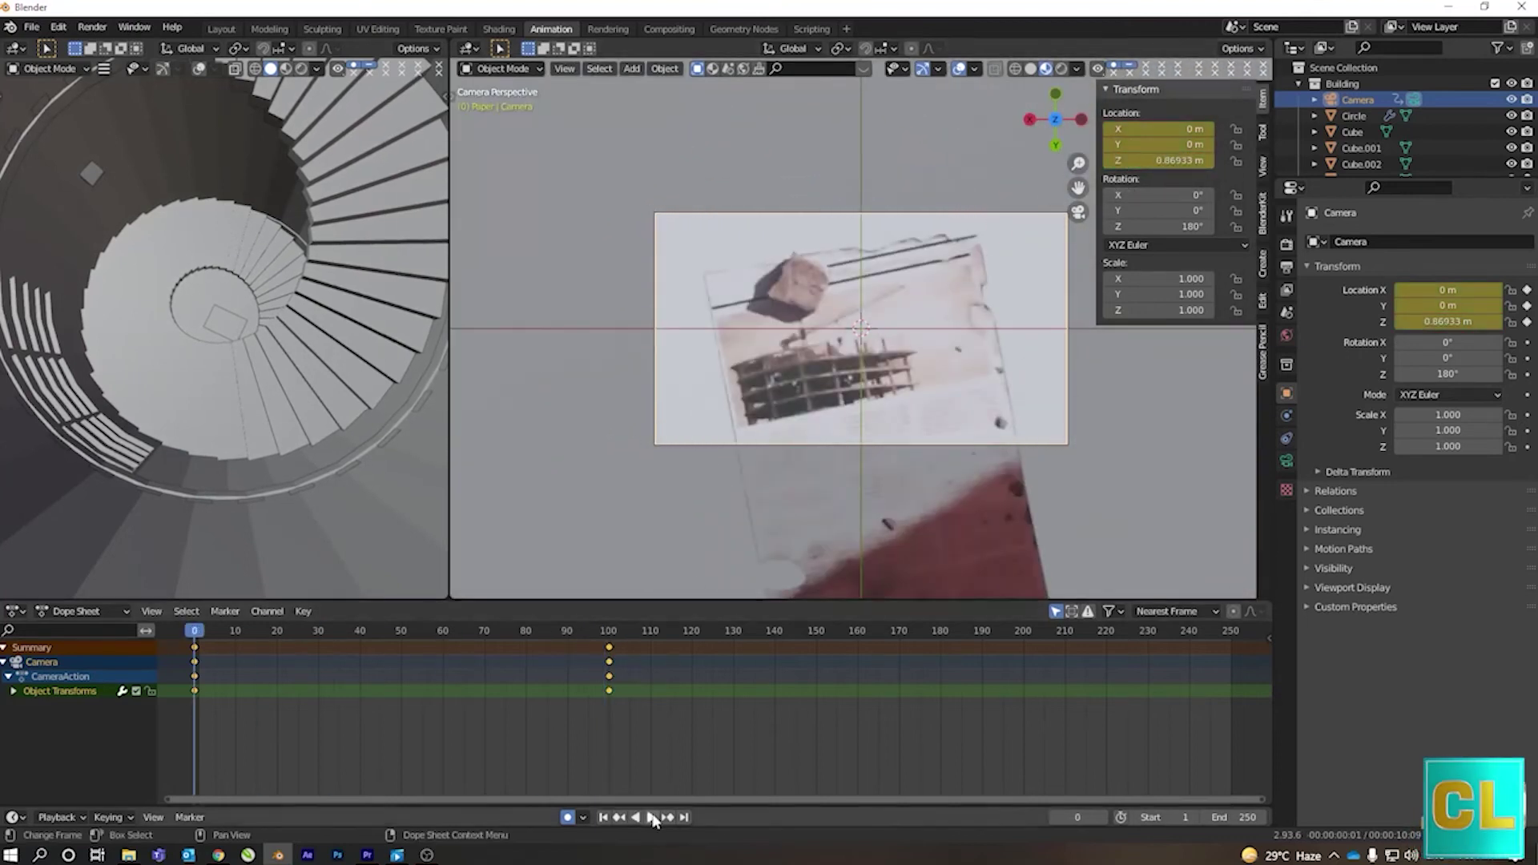
pyautogui.click(651, 817)
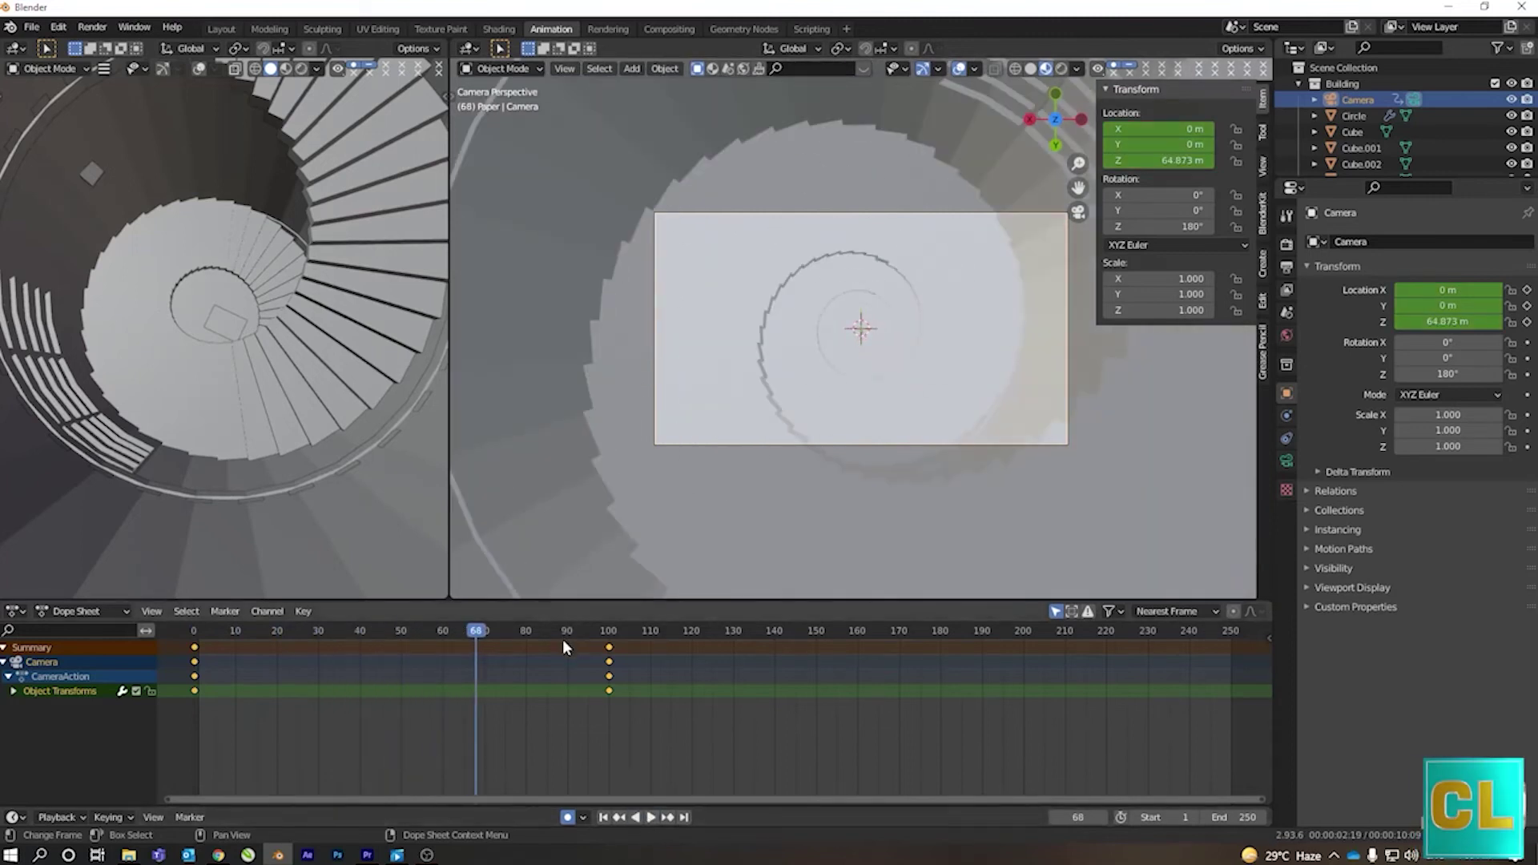
pyautogui.press('Escape')
pyautogui.moveTo(589, 673); pyautogui.dragTo(590, 675)
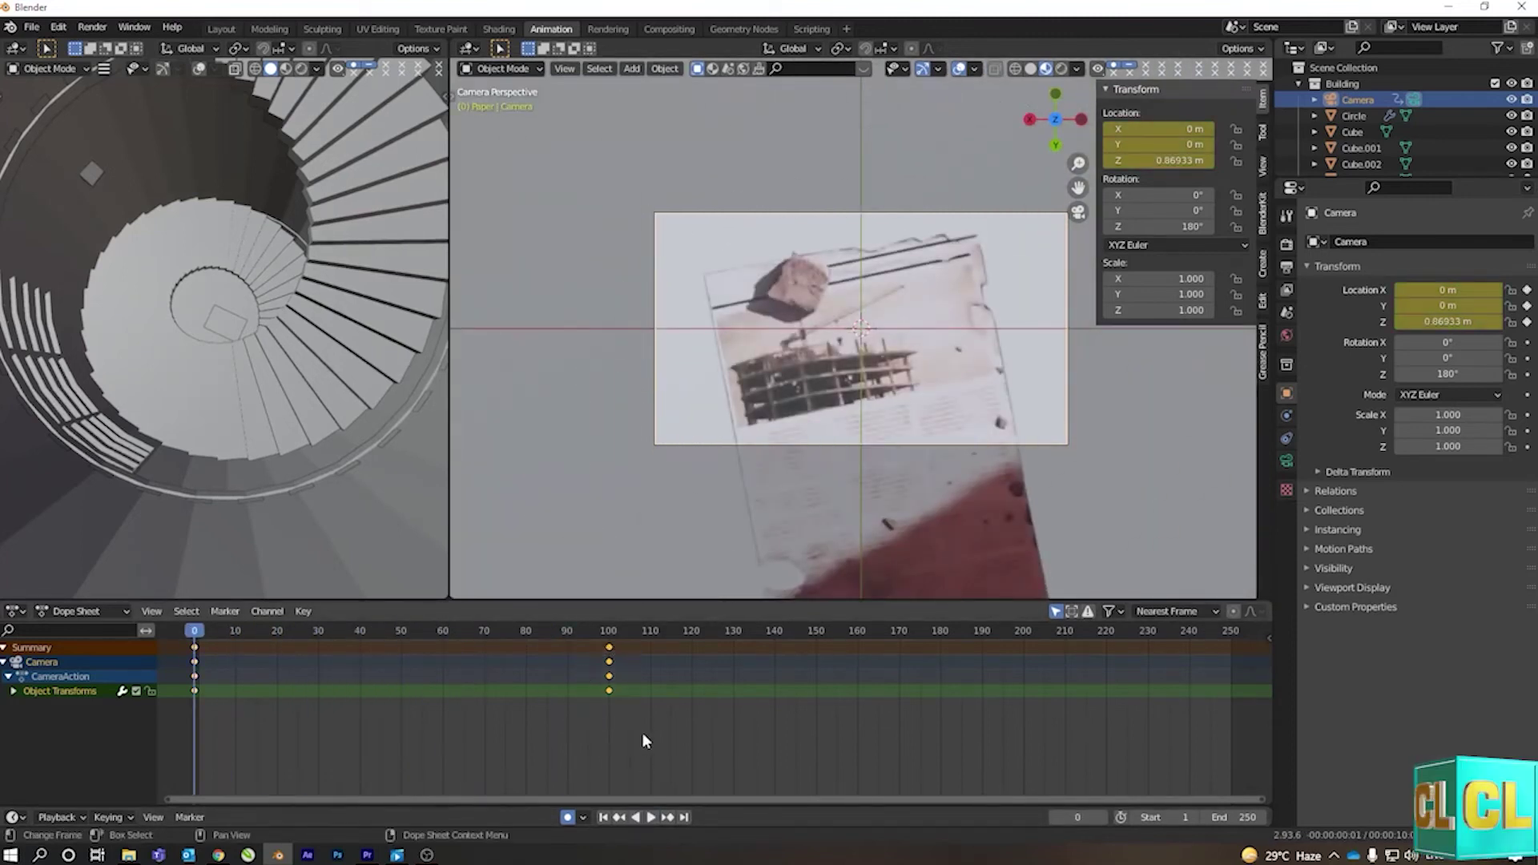
# - Move the top camera keys to frame 250, then back to frame 100
pyautogui.press('g')
pyautogui.click(1228, 734)
pyautogui.press('space')
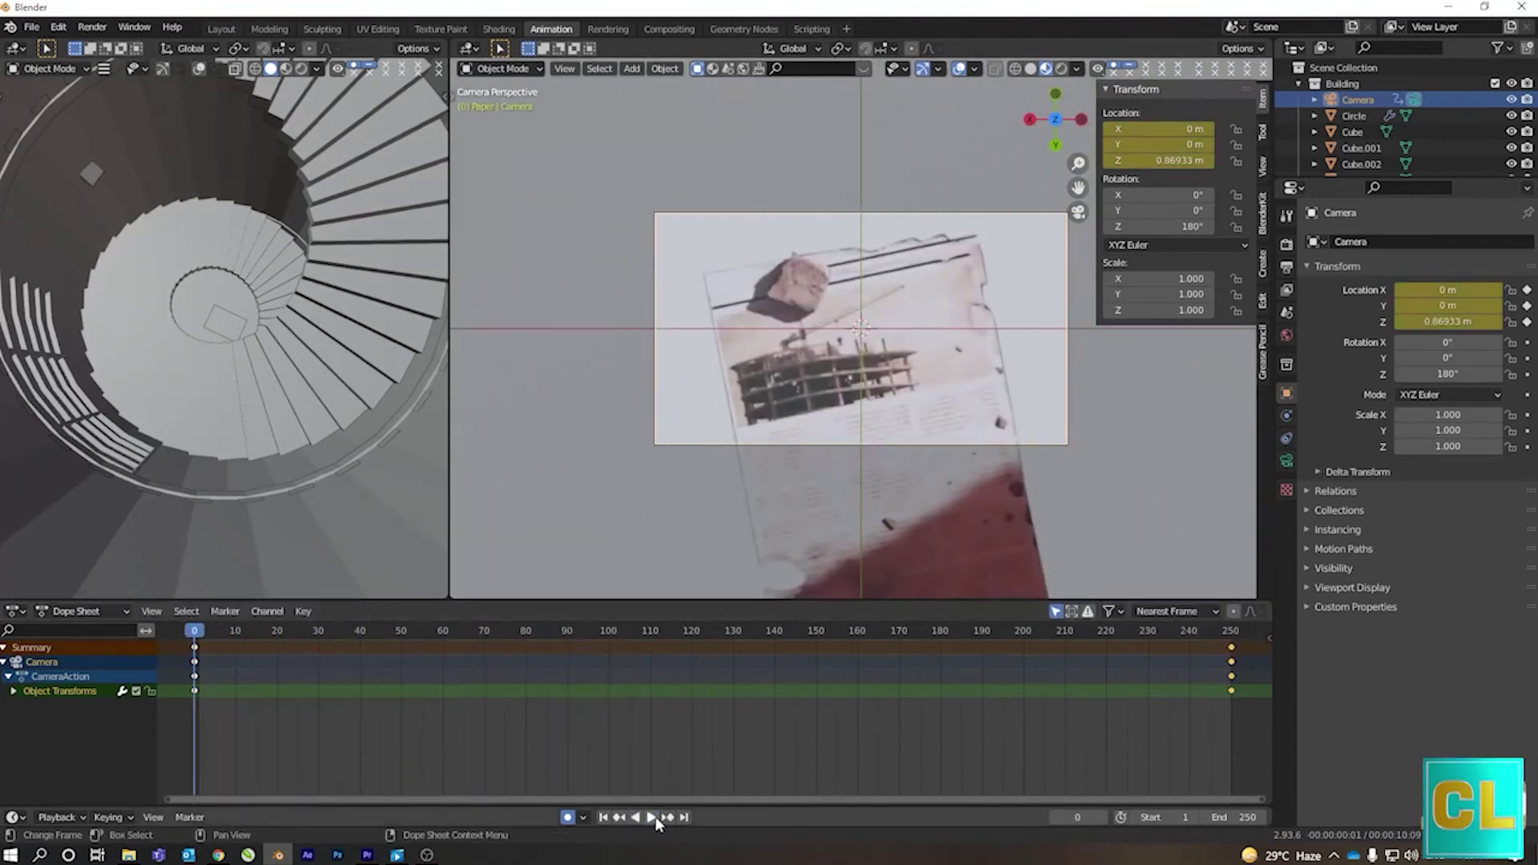
pyautogui.moveTo(1220, 700); pyautogui.dragTo(531, 681)
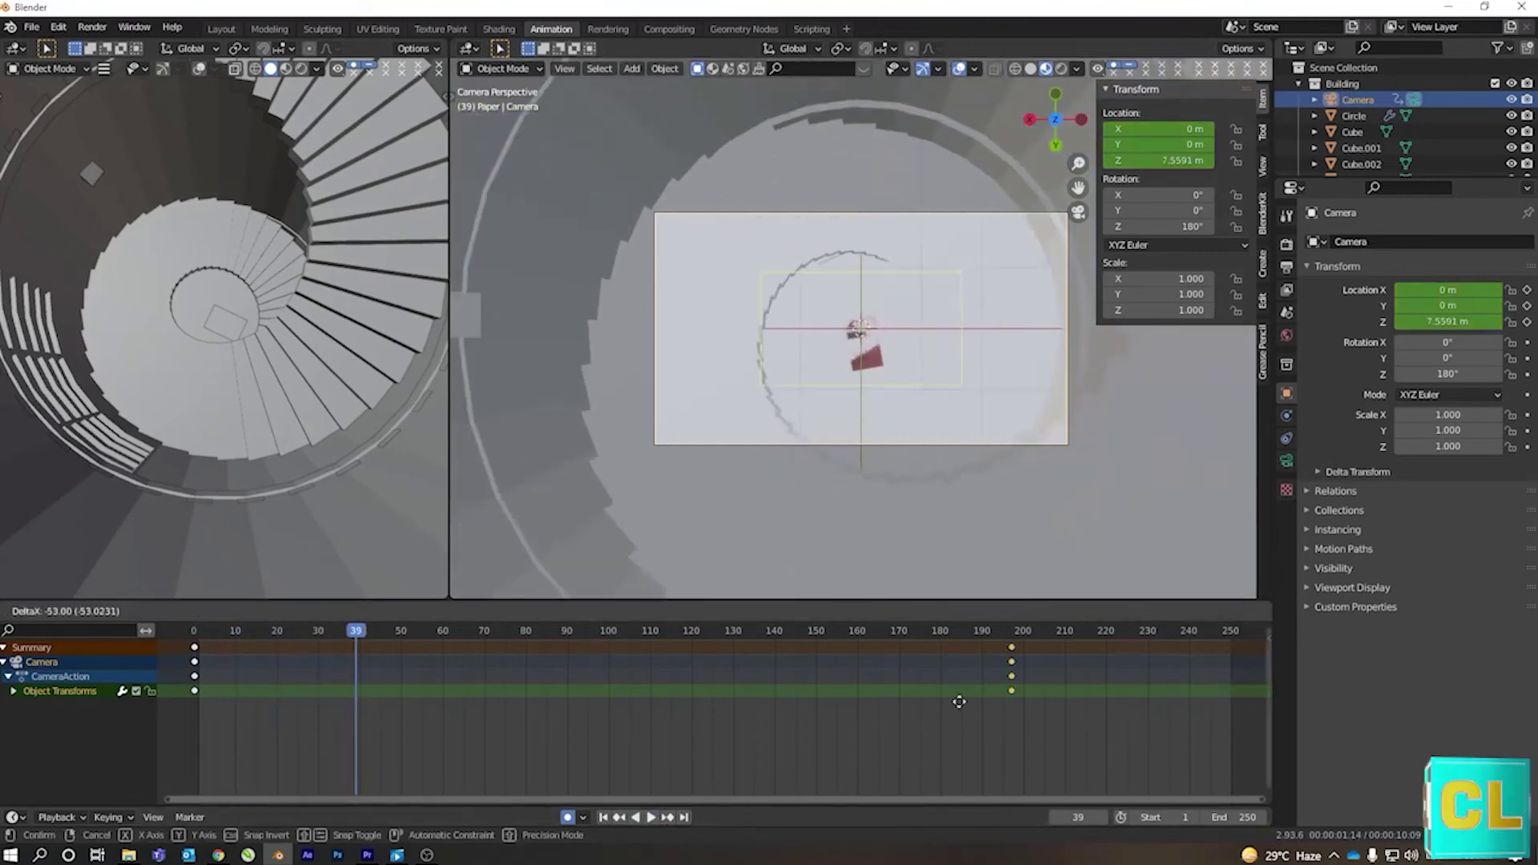
pyautogui.click(610, 633)
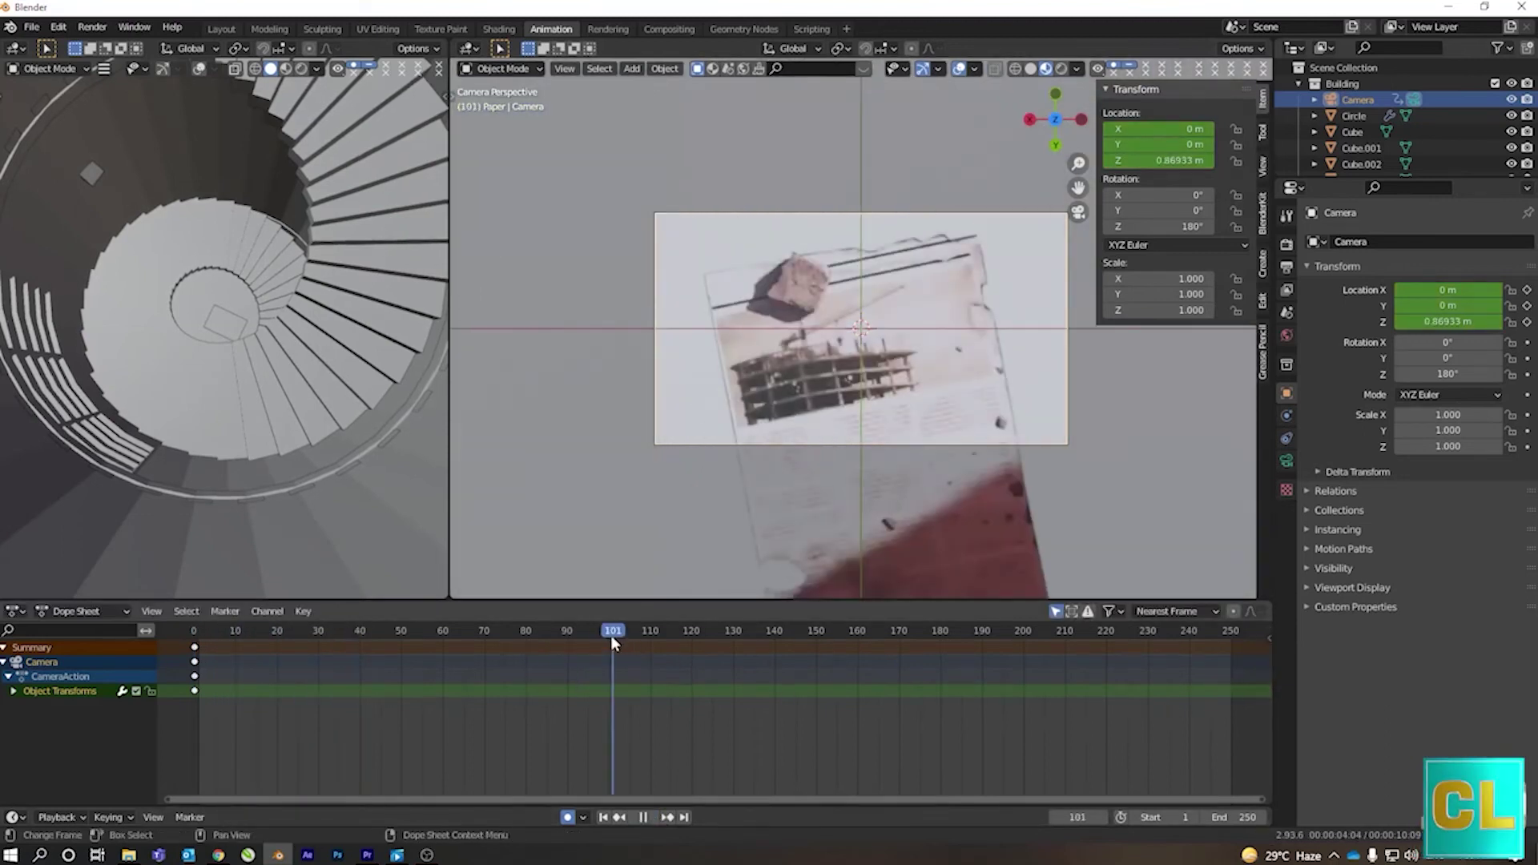
pyautogui.press('space')
pyautogui.press('space')
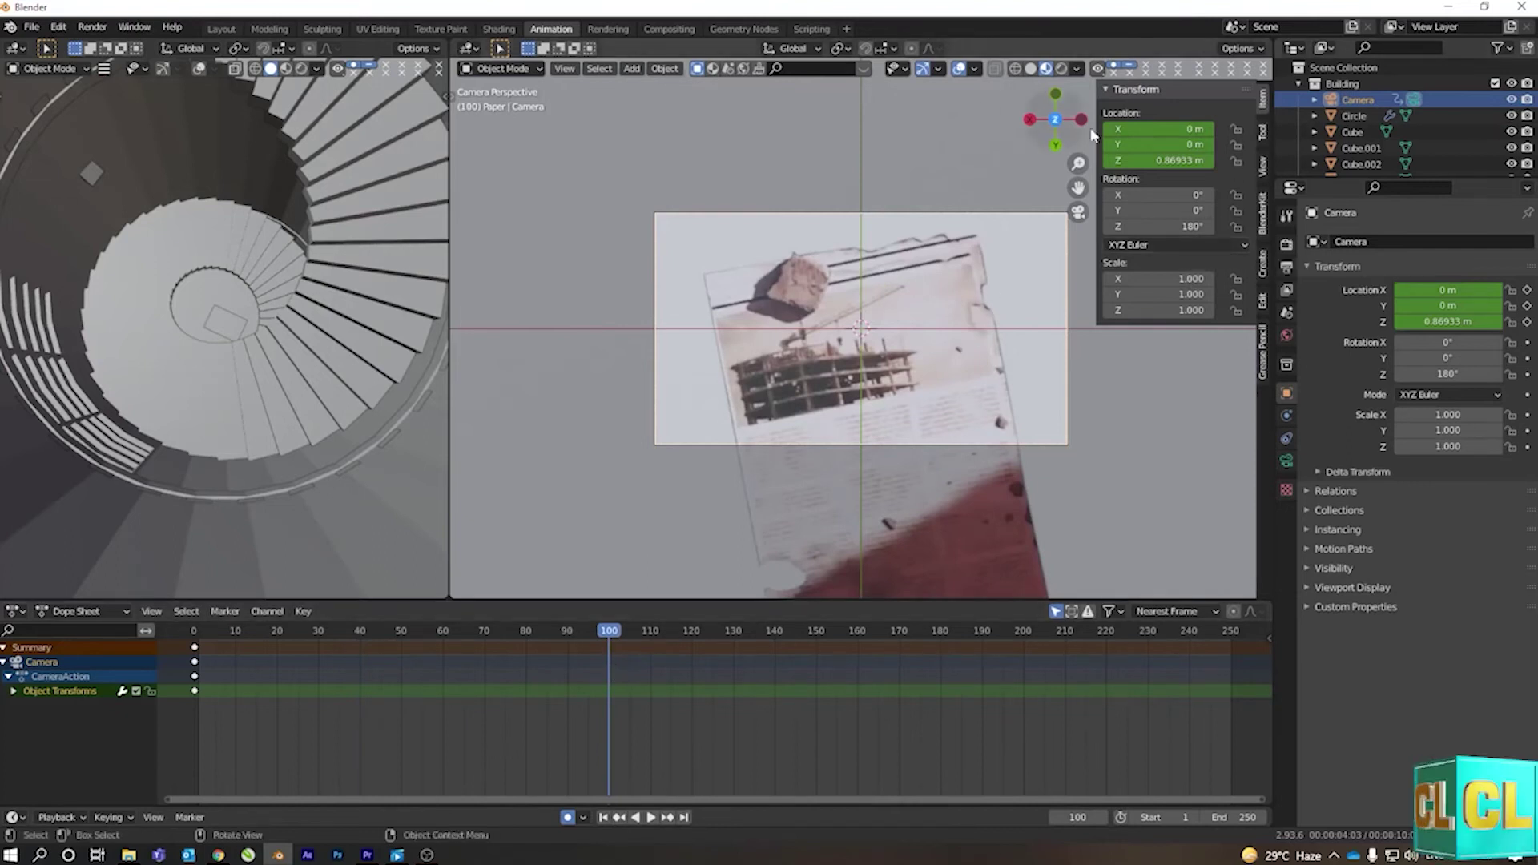
# - Re-key the camera at frame 100 with Z lowered to about 20.7 m and preview it
pyautogui.moveTo(1161, 160); pyautogui.dragTo(1250, 161)
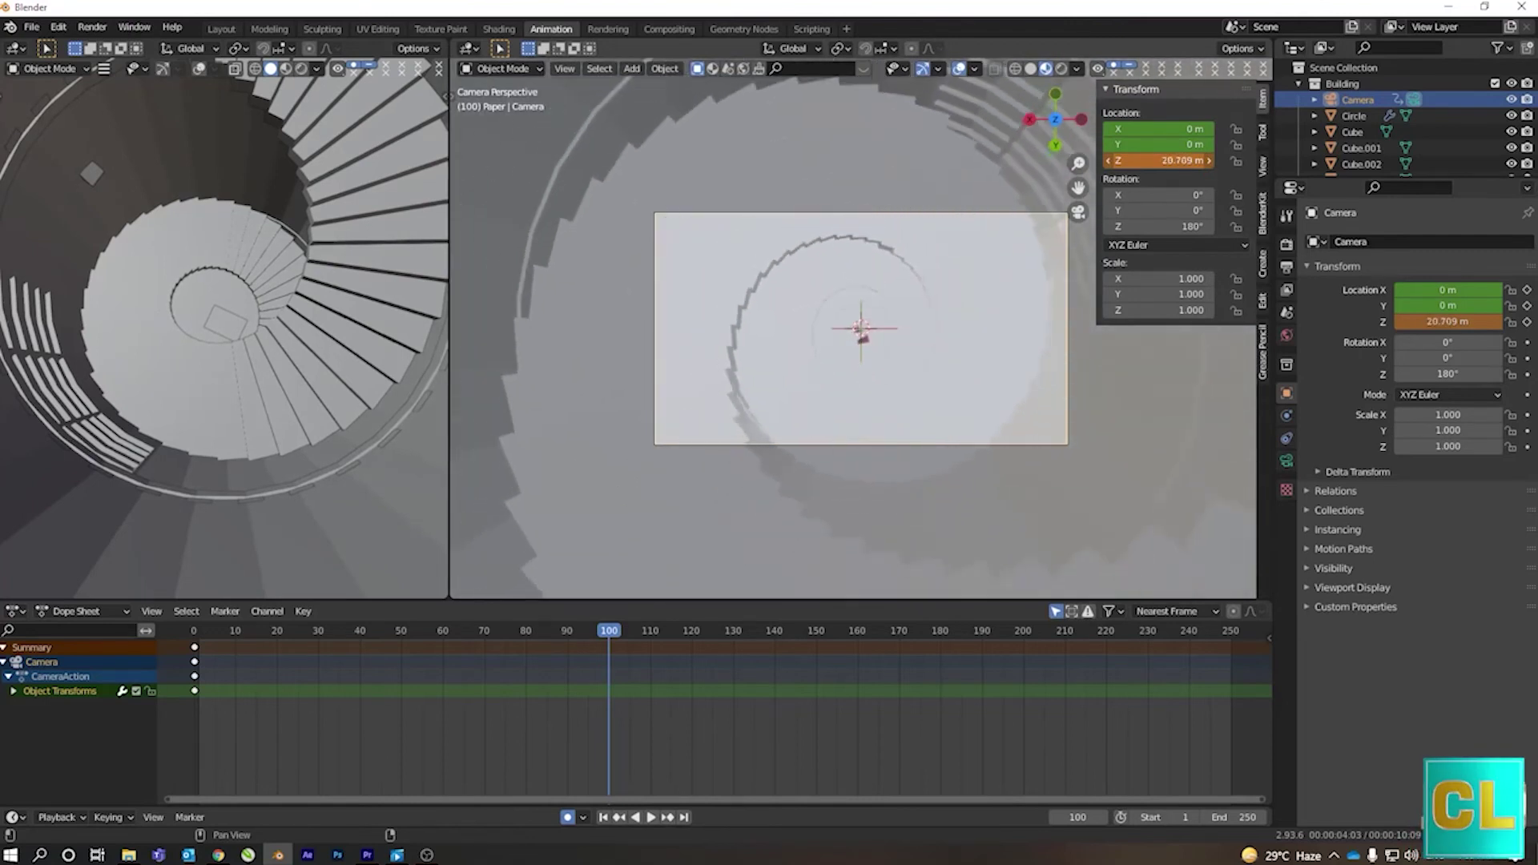
pyautogui.press('i')
pyautogui.moveTo(595, 704); pyautogui.dragTo(194, 653)
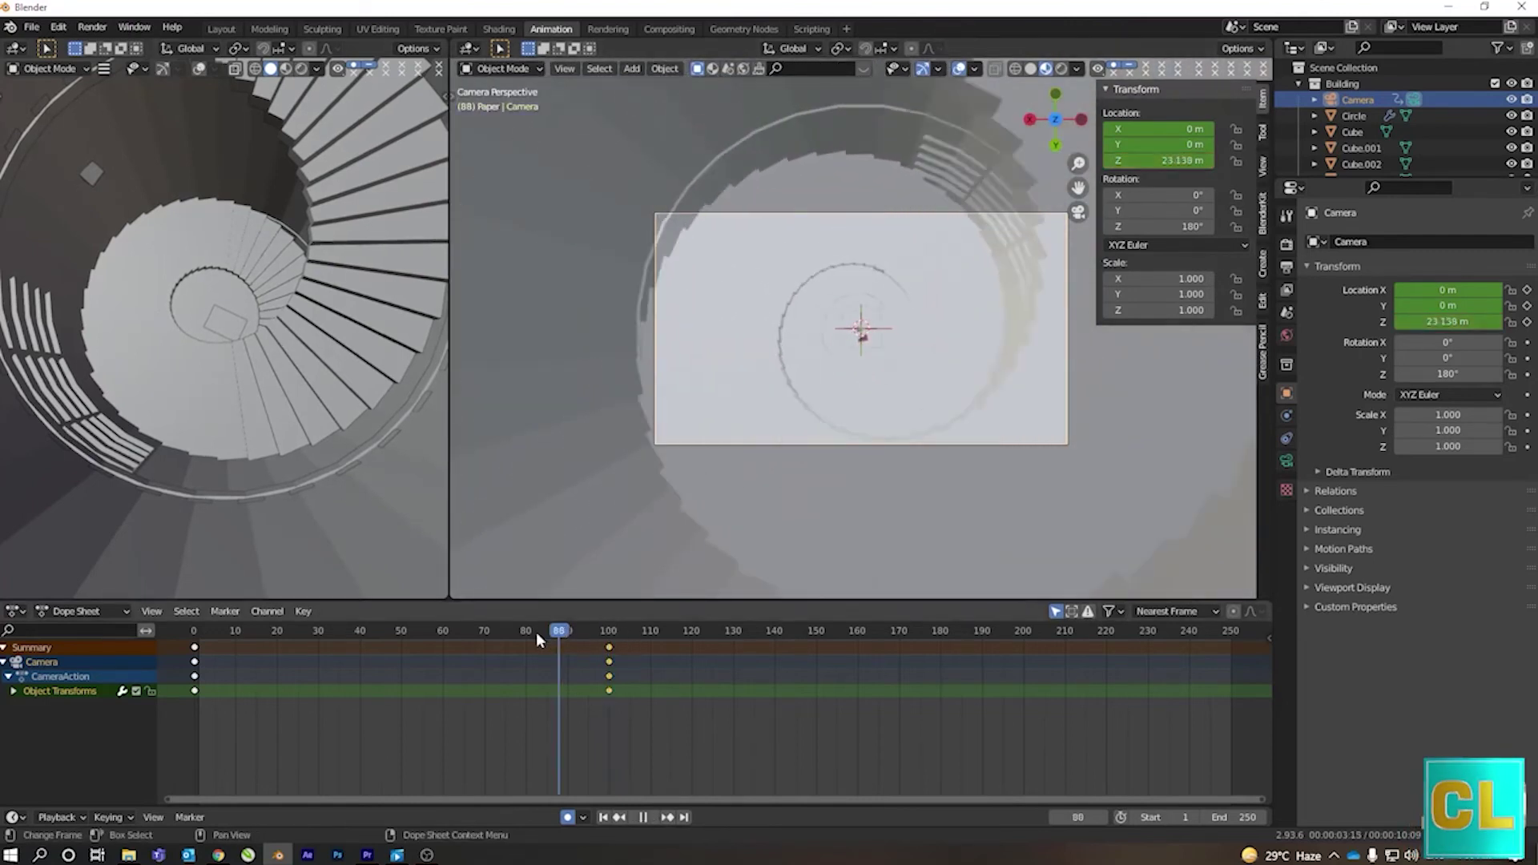
pyautogui.click(652, 815)
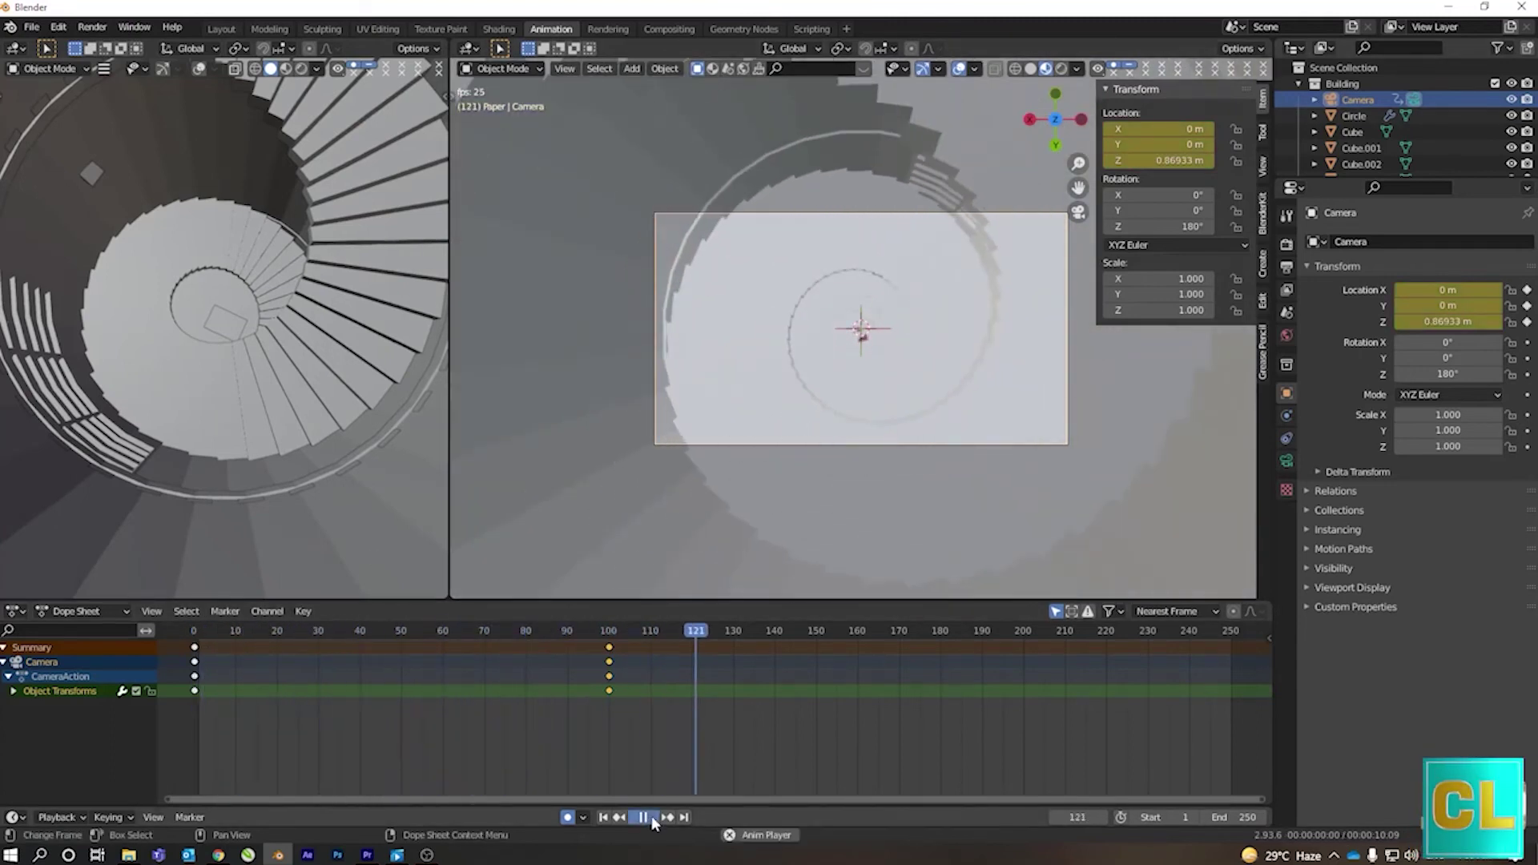
pyautogui.click(652, 816)
# - Slide the top camera keys out to frame 250 and play back the rise
pyautogui.moveTo(609, 694); pyautogui.dragTo(1235, 705)
pyautogui.hotkey('shift', 'Left')
pyautogui.click(652, 817)
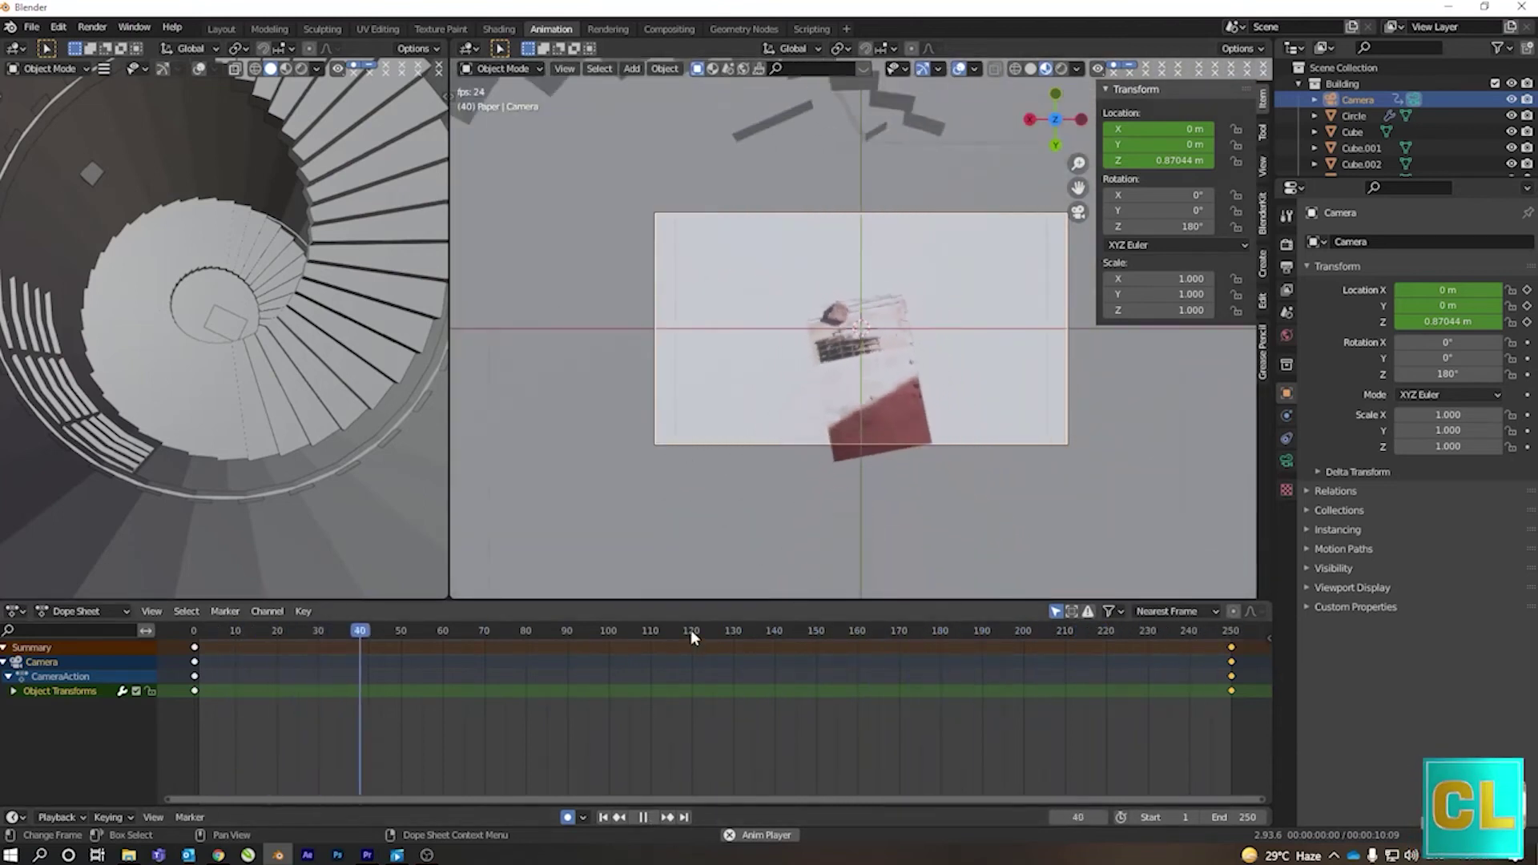
pyautogui.click(691, 630)
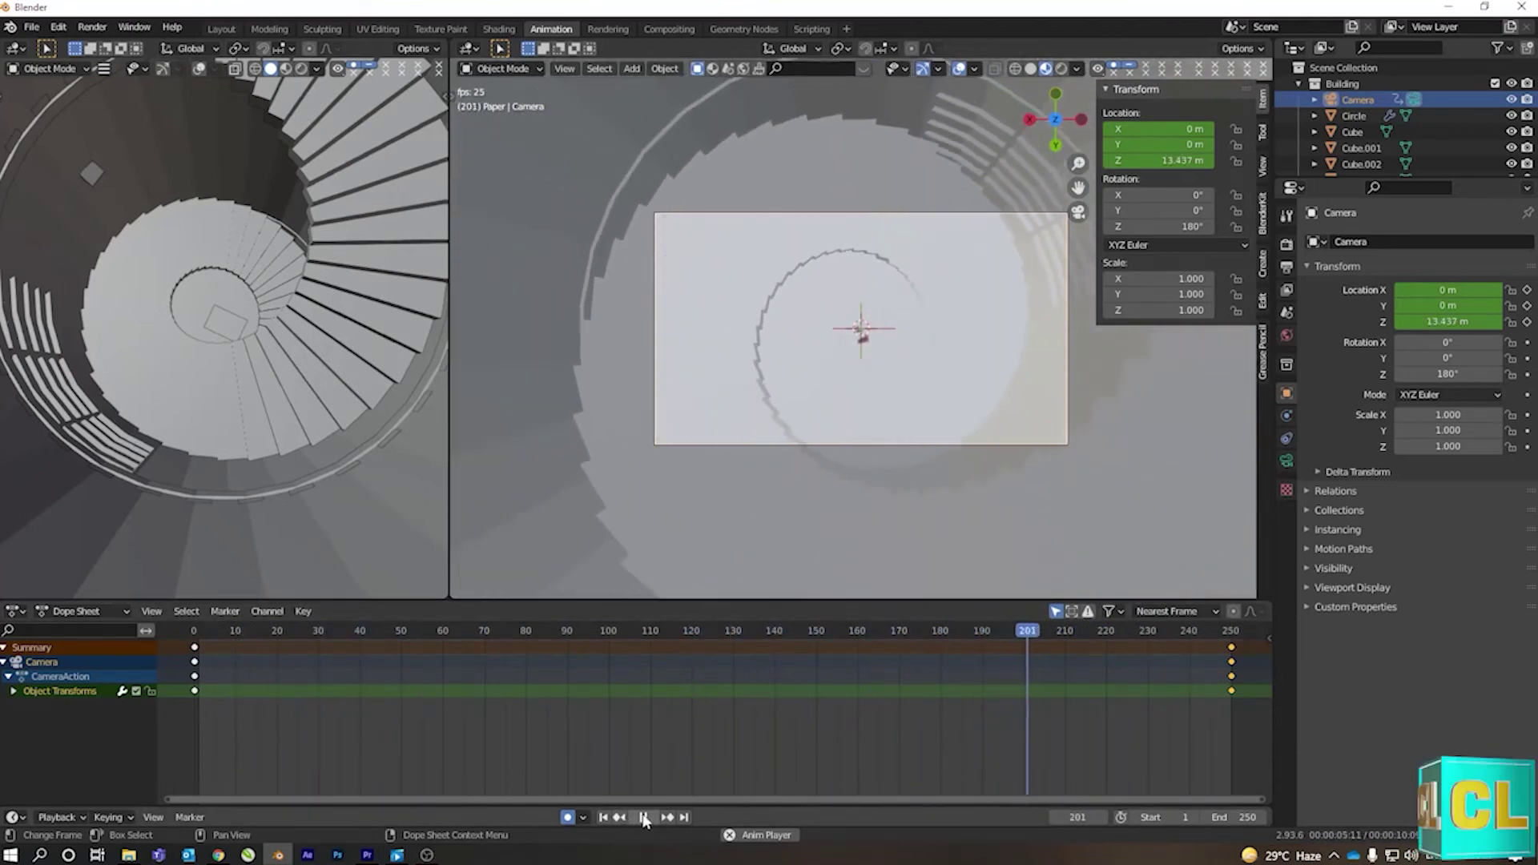
pyautogui.press('Escape')
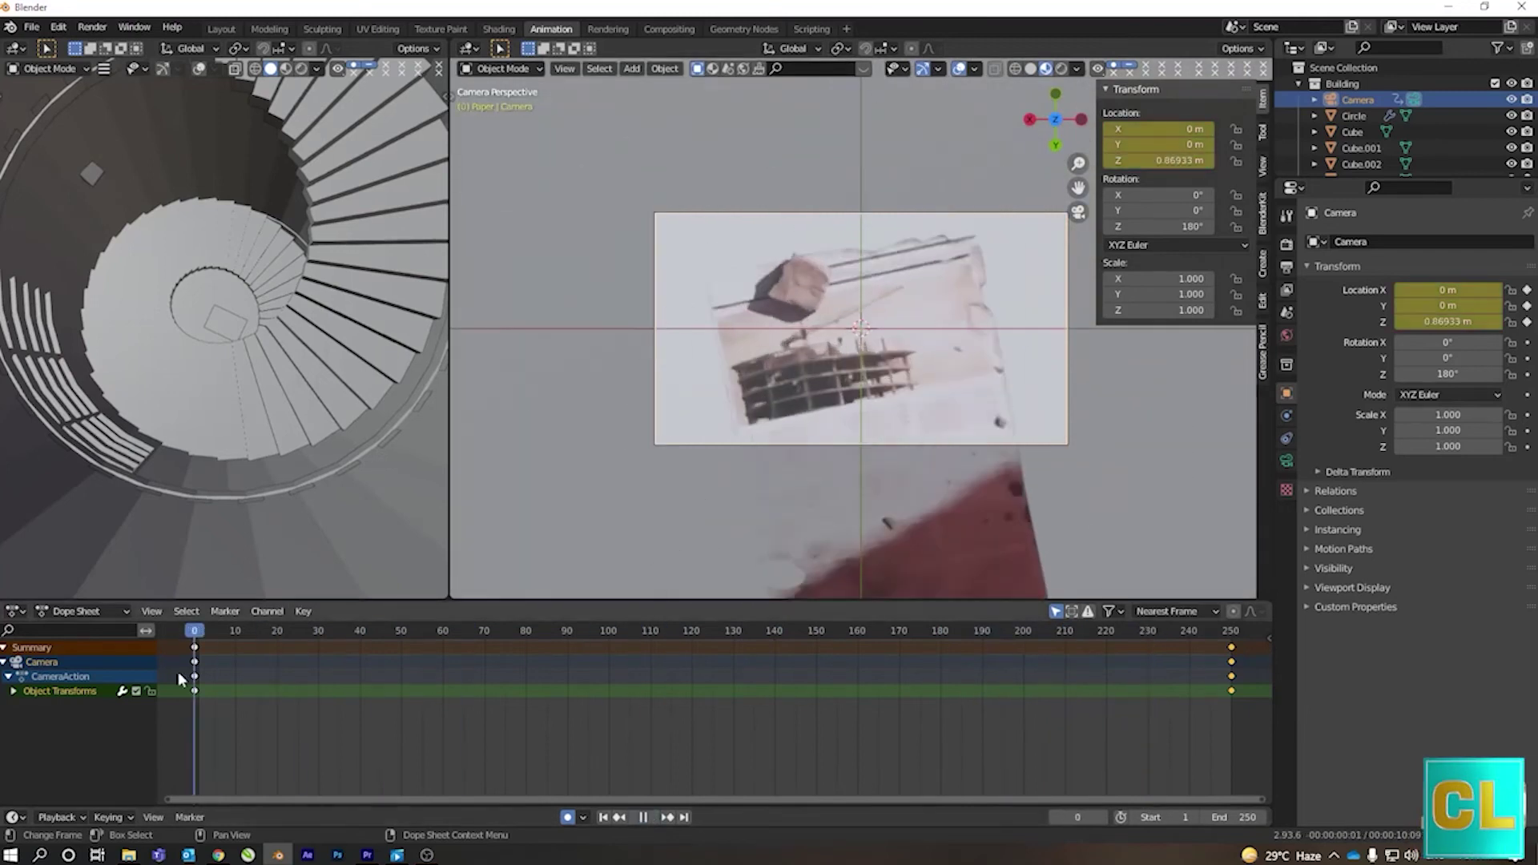
# - Return to the Modeling workspace and orbit around the tower
pyautogui.click(269, 29)
pyautogui.moveTo(776, 397)
pyautogui.mouseDown(button='middle')
pyautogui.moveTo(507, 459)
pyautogui.moveTo(325, 422)
pyautogui.moveTo(549, 493)
pyautogui.moveTo(741, 522)
pyautogui.mouseUp(button='middle')
pyautogui.scroll(3, 509, 440)
pyautogui.scroll(5, 512, 425)
pyautogui.scroll(-5, 549, 493)
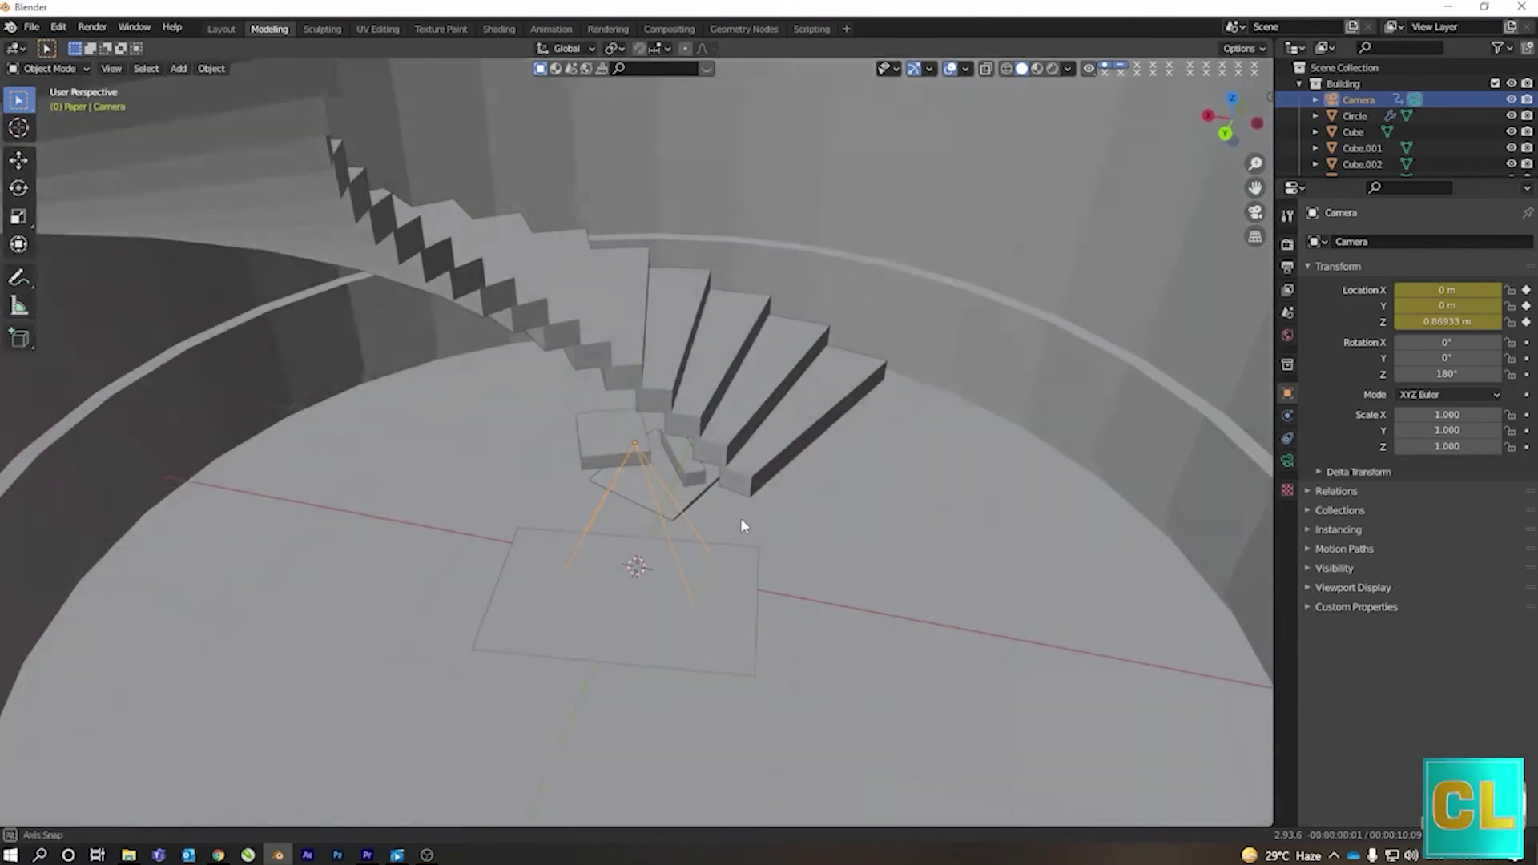
# - Save the scene as Maaran Motion Poster.blend
pyautogui.click(31, 26)
pyautogui.click(60, 201)
pyautogui.click(1022, 655)
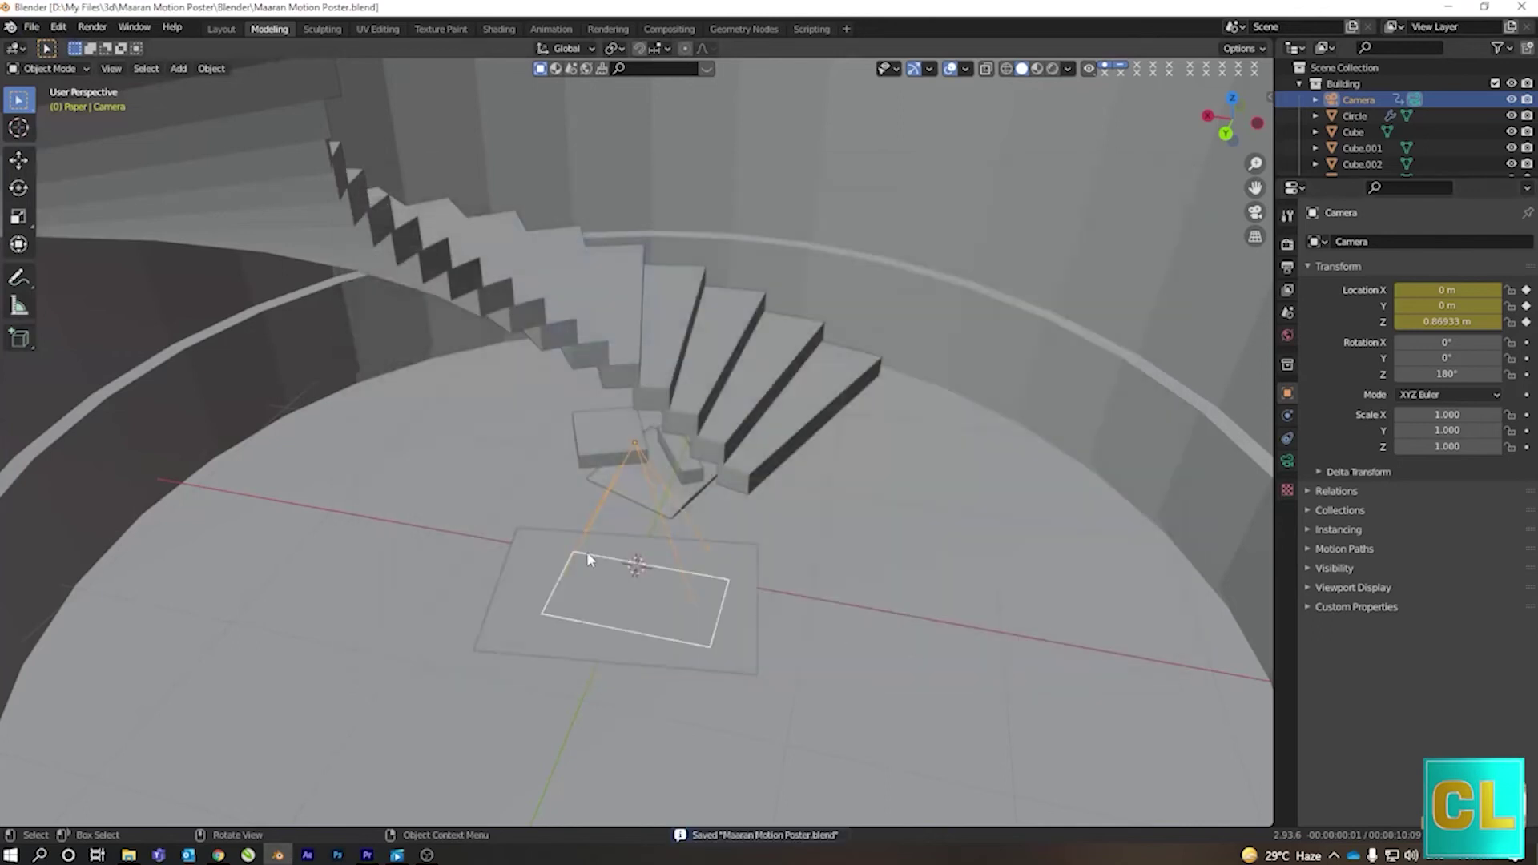
# - Inspect the camera and paper plane in Material Preview, then select the tower cylinder in solid shading
pyautogui.moveTo(590, 560)
pyautogui.mouseDown(button='middle')
pyautogui.moveTo(866, 556)
pyautogui.moveTo(911, 612)
pyautogui.moveTo(672, 425)
pyautogui.moveTo(705, 449)
pyautogui.moveTo(401, 419)
pyautogui.moveTo(638, 450)
pyautogui.moveTo(721, 320)
pyautogui.mouseUp(button='middle')
pyautogui.click(1037, 69)
pyautogui.moveTo(801, 376); pyautogui.dragTo(683, 381, button='middle')
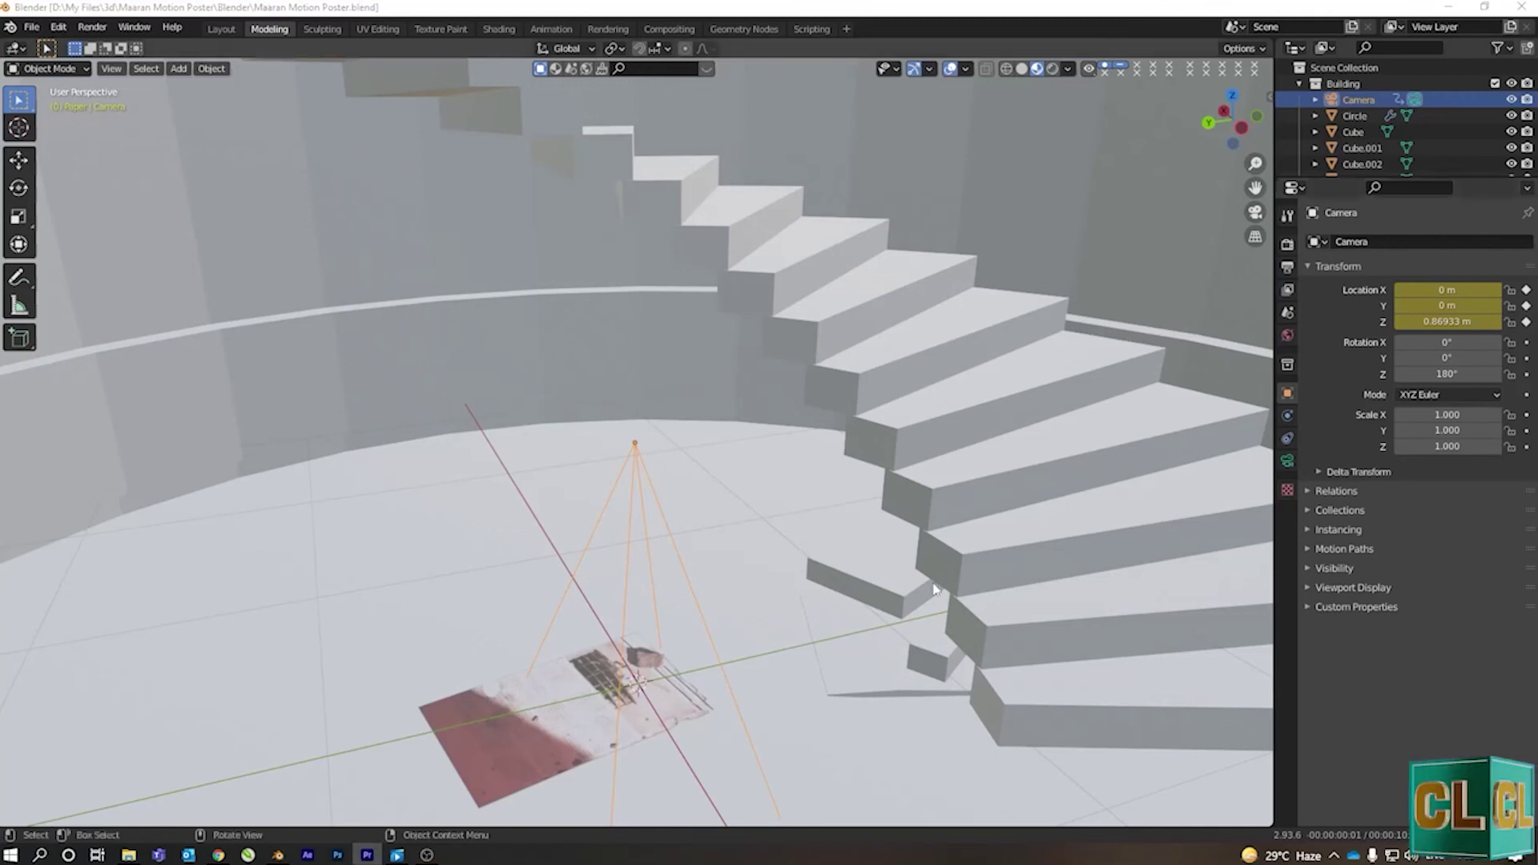
pyautogui.moveTo(866, 665)
pyautogui.mouseDown(button='middle')
pyautogui.moveTo(800, 556)
pyautogui.moveTo(753, 308)
pyautogui.mouseUp(button='middle')
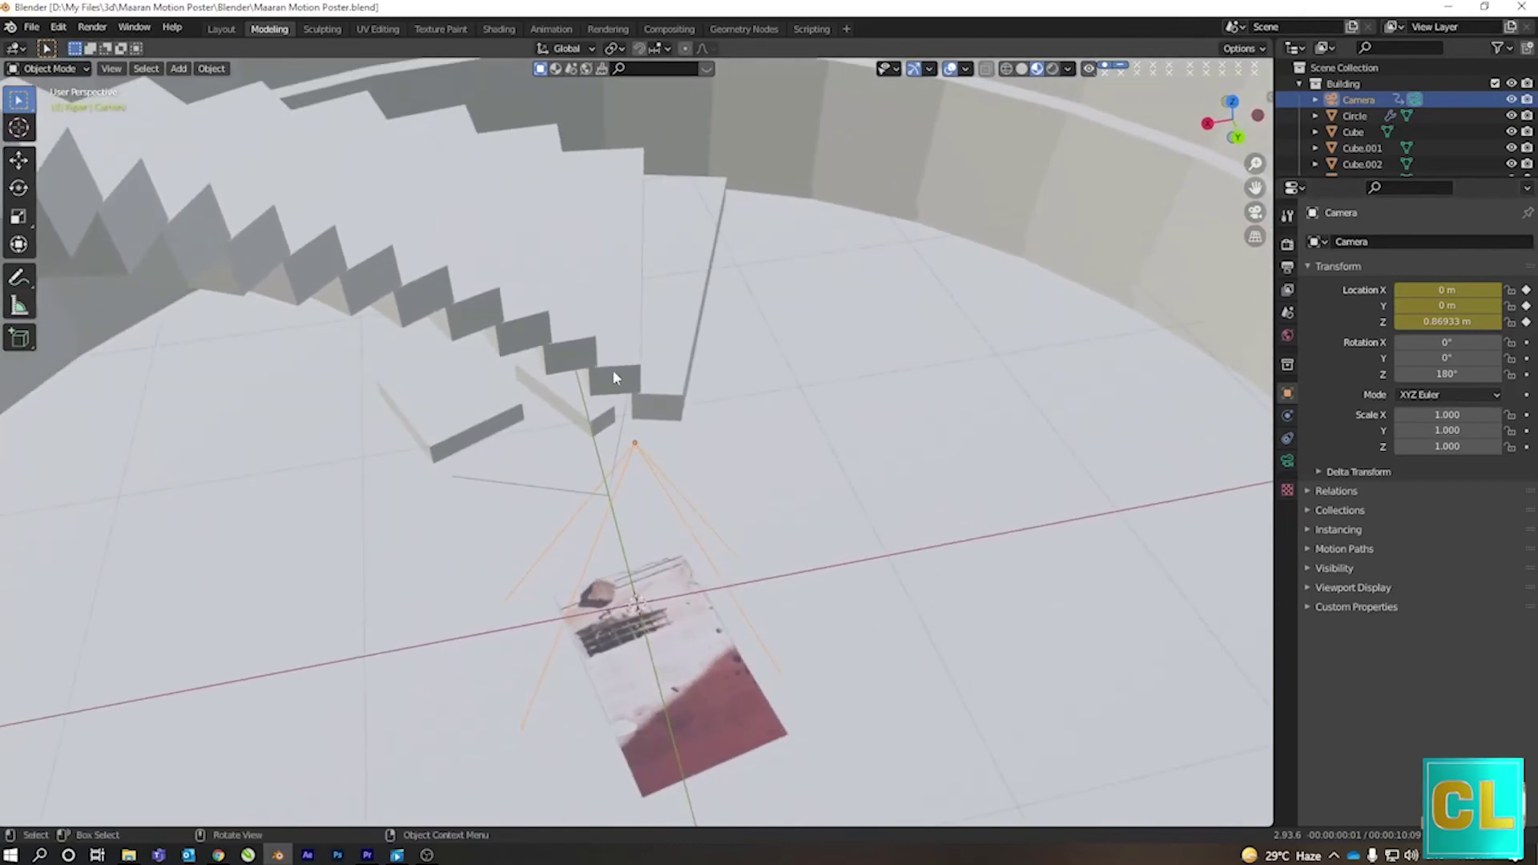
pyautogui.click(917, 484)
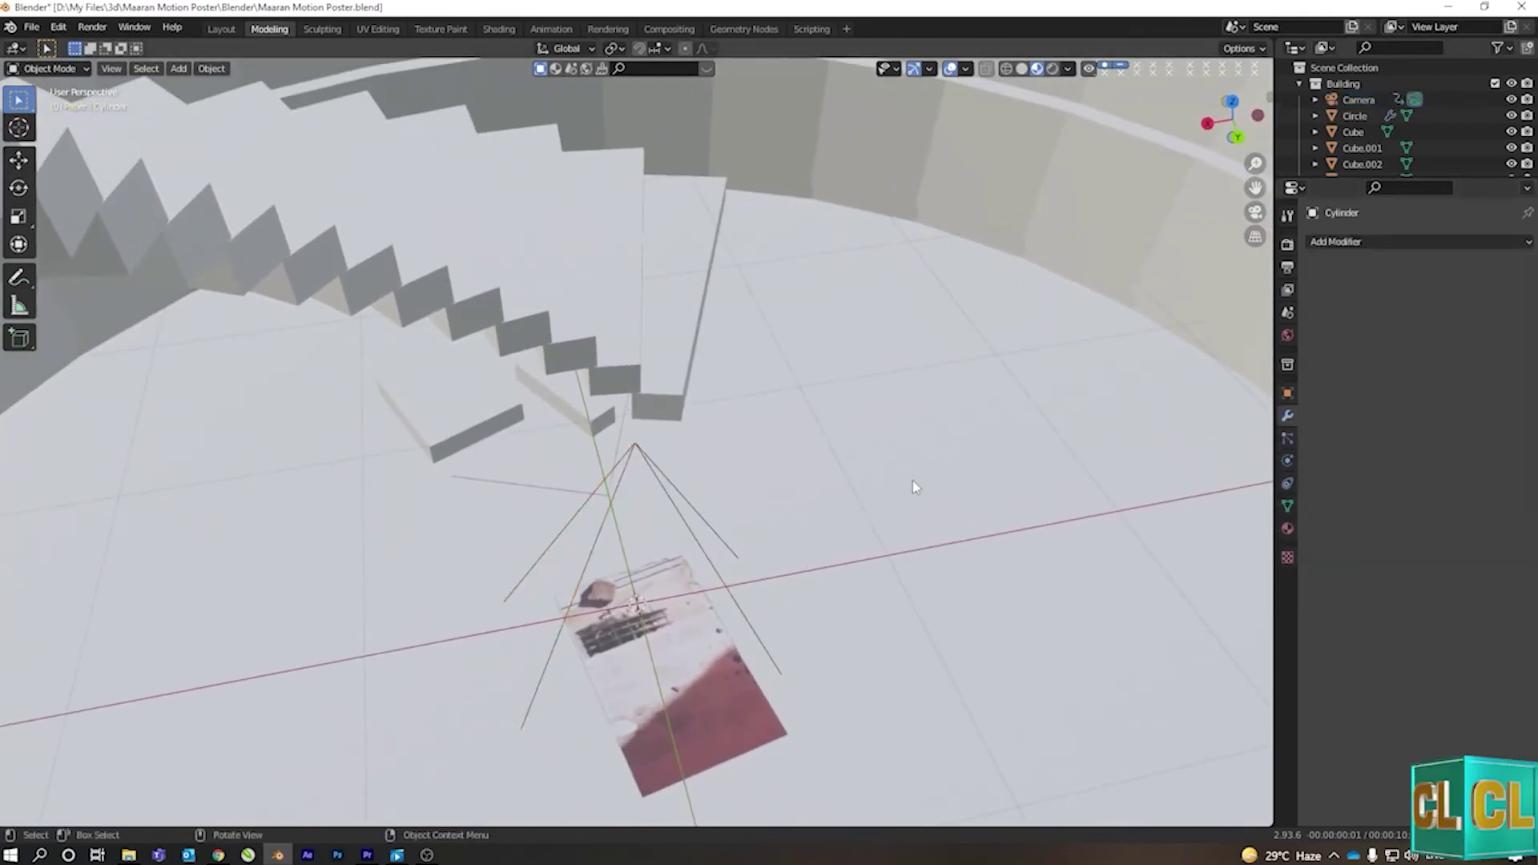
pyautogui.press('z')
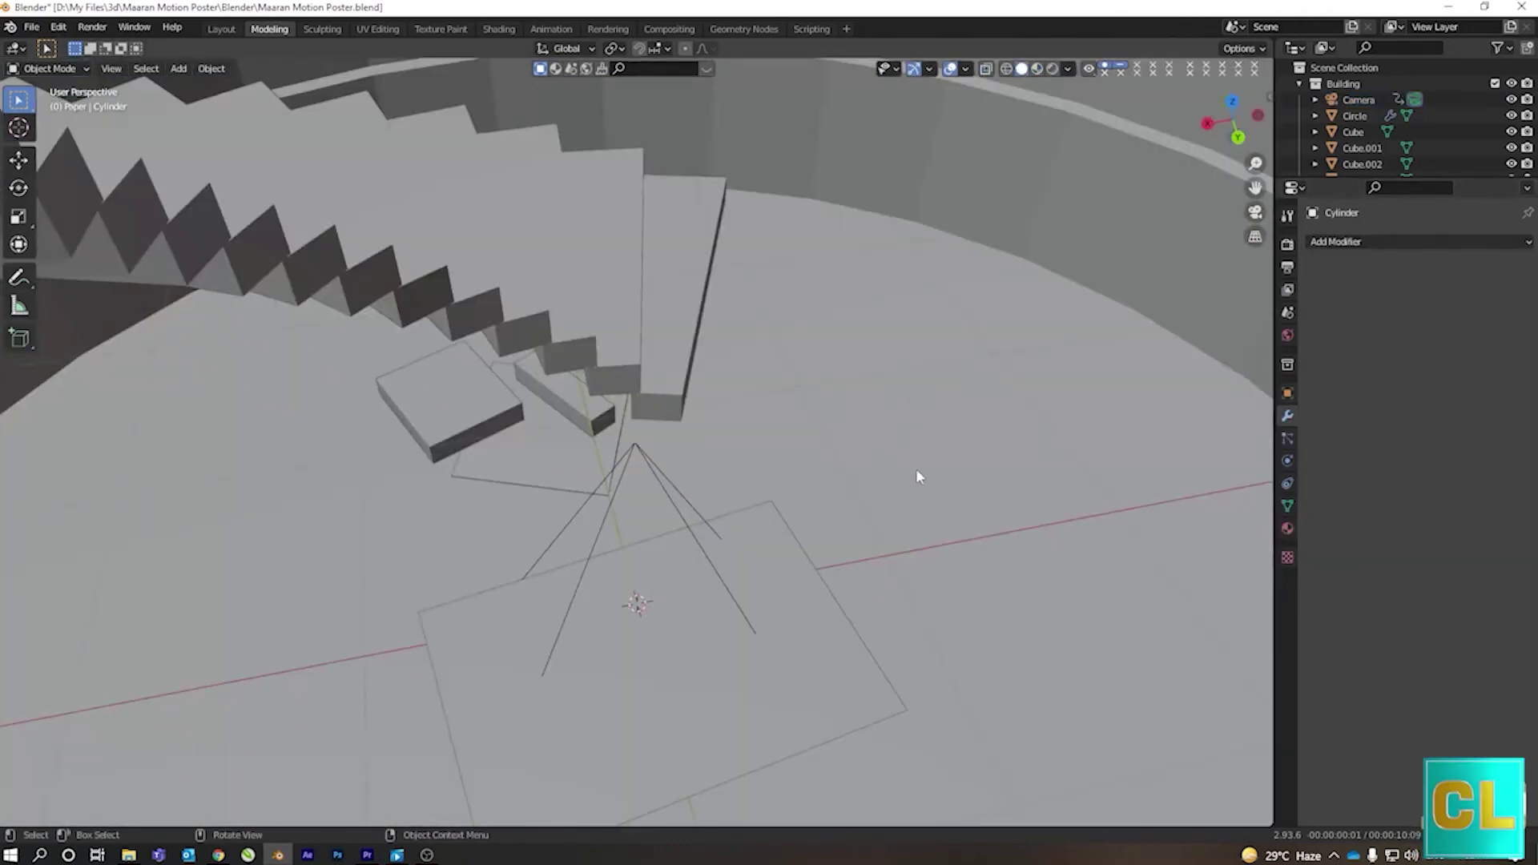